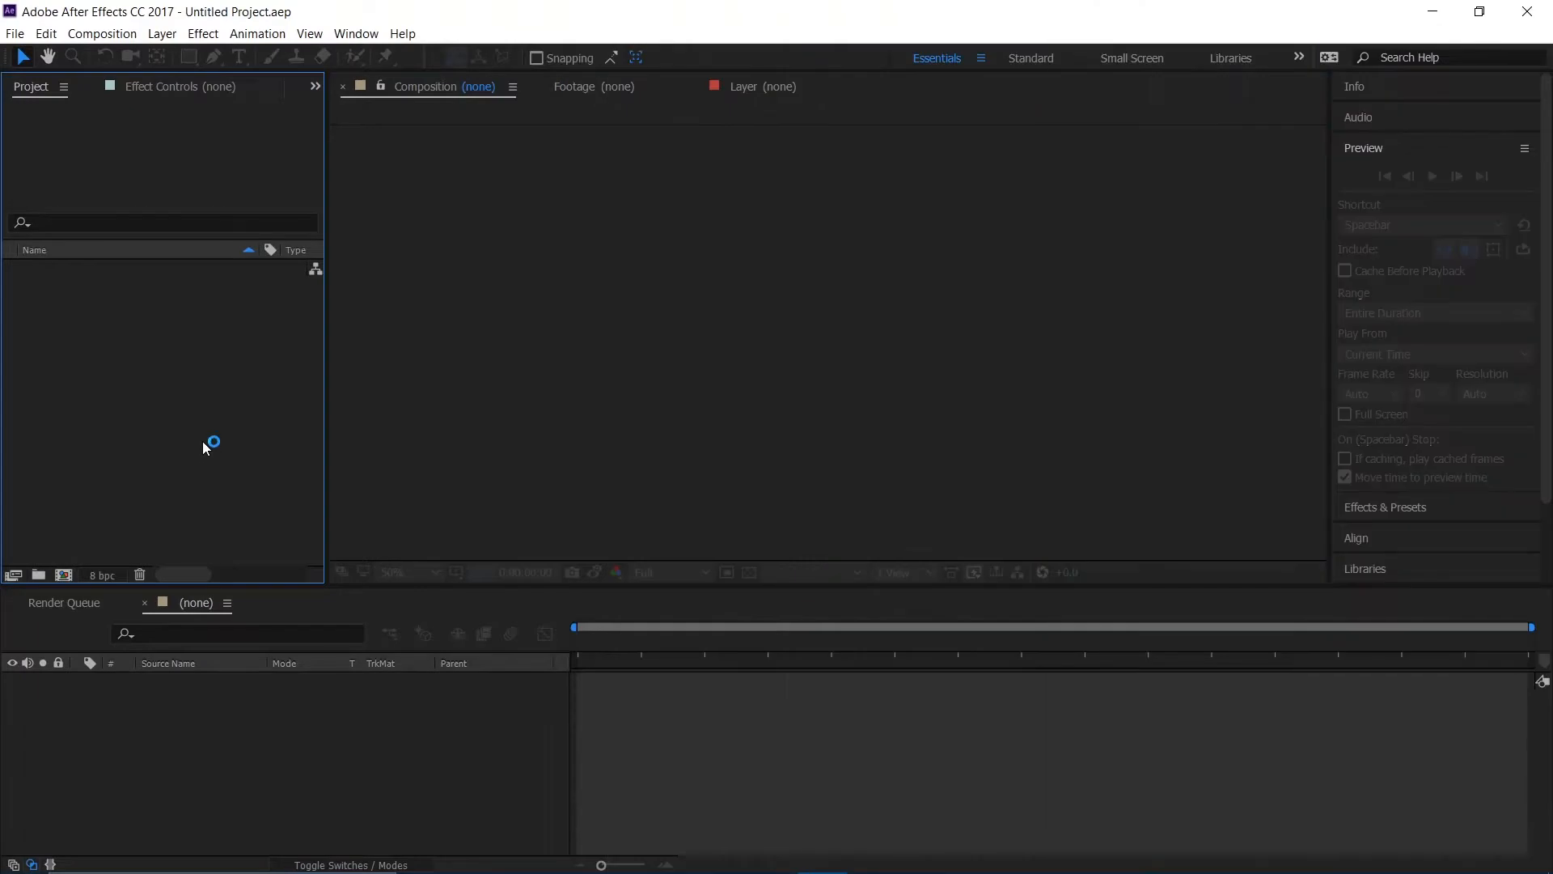
# - Import the "Assets 3D Logo Reveal Tutorial" folder from the Render 3d project folder
pyautogui.doubleClick(203, 447)
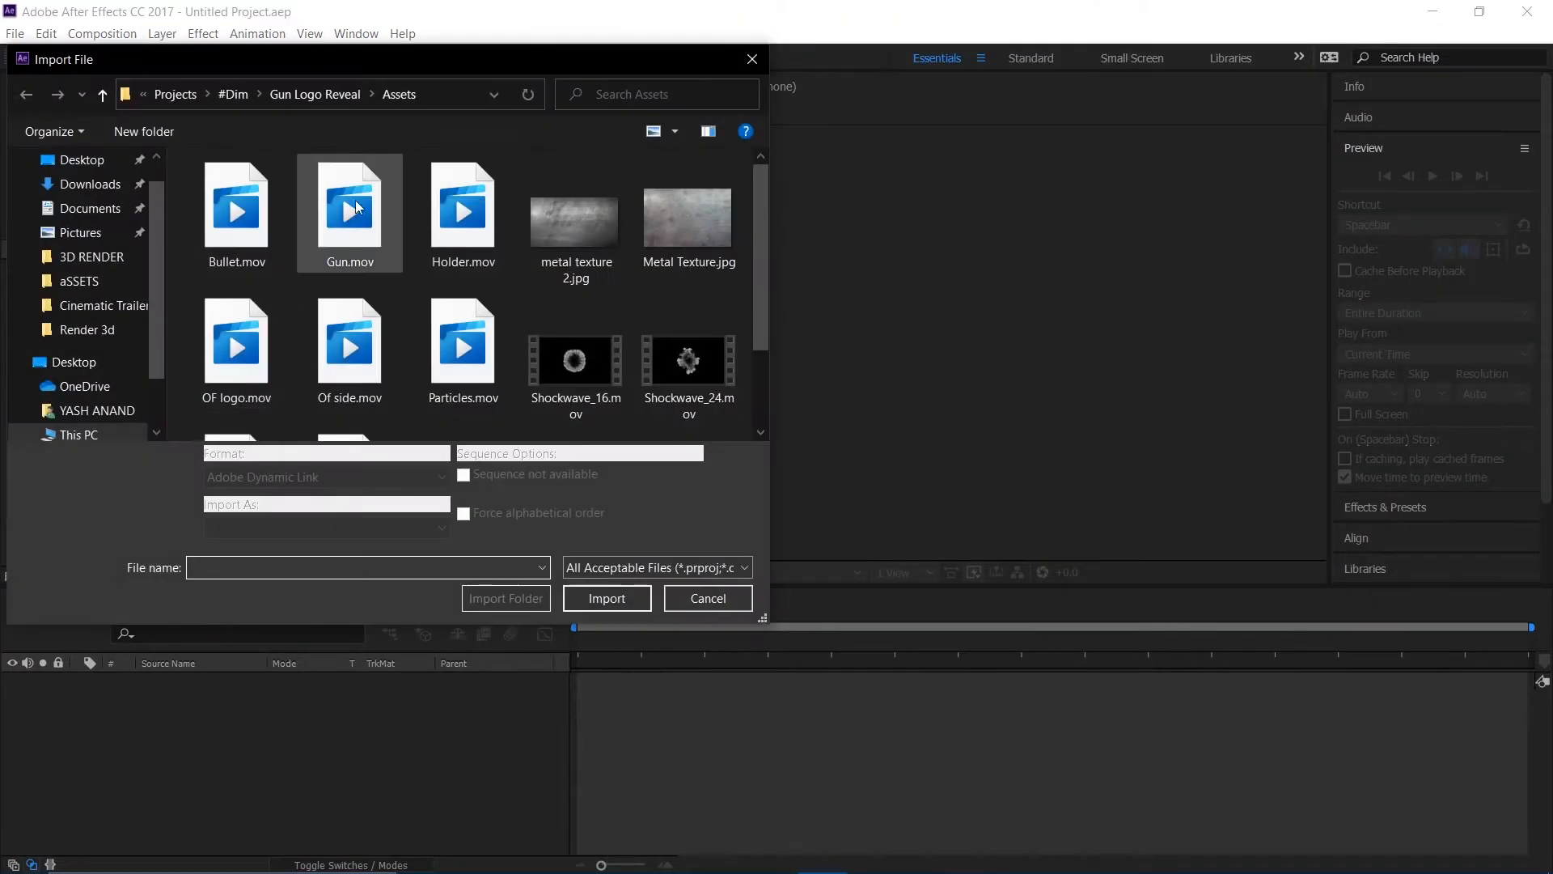
pyautogui.click(180, 93)
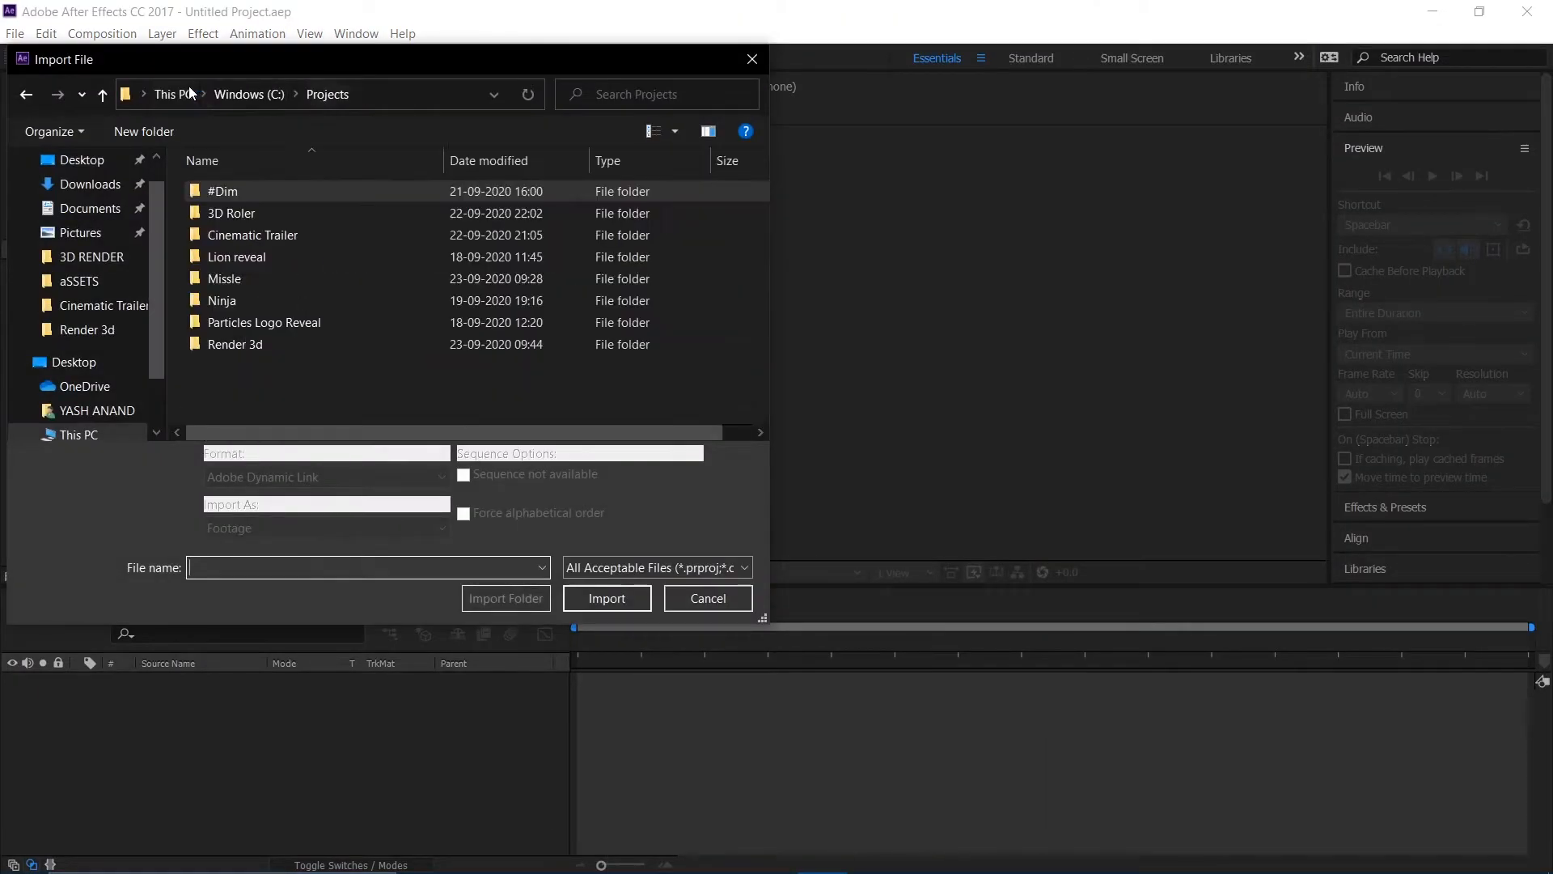
pyautogui.doubleClick(239, 342)
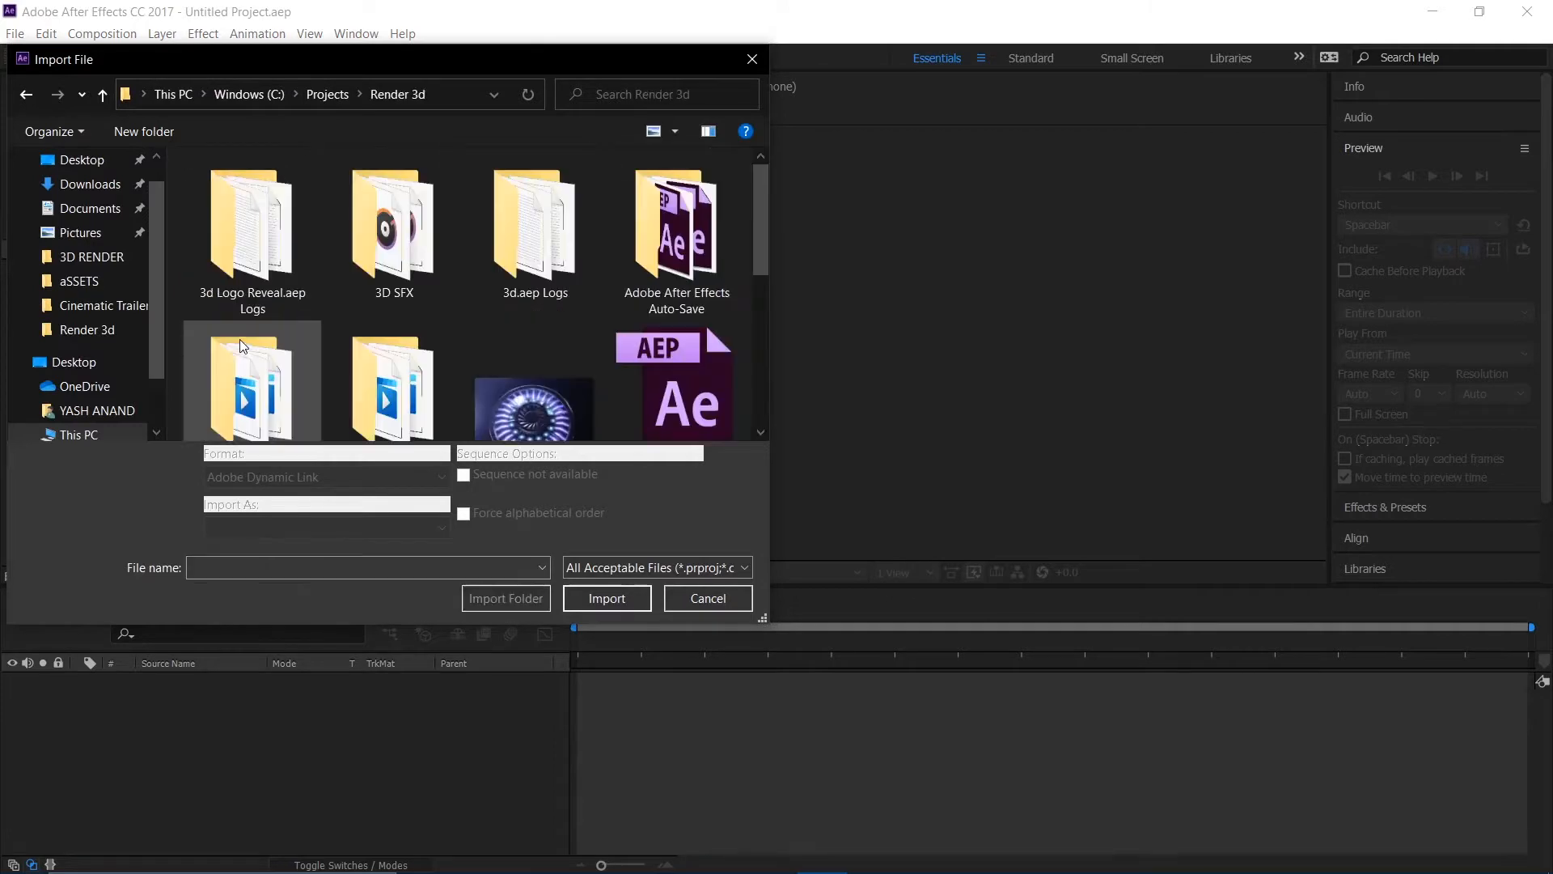
pyautogui.scroll(-1, 382, 322)
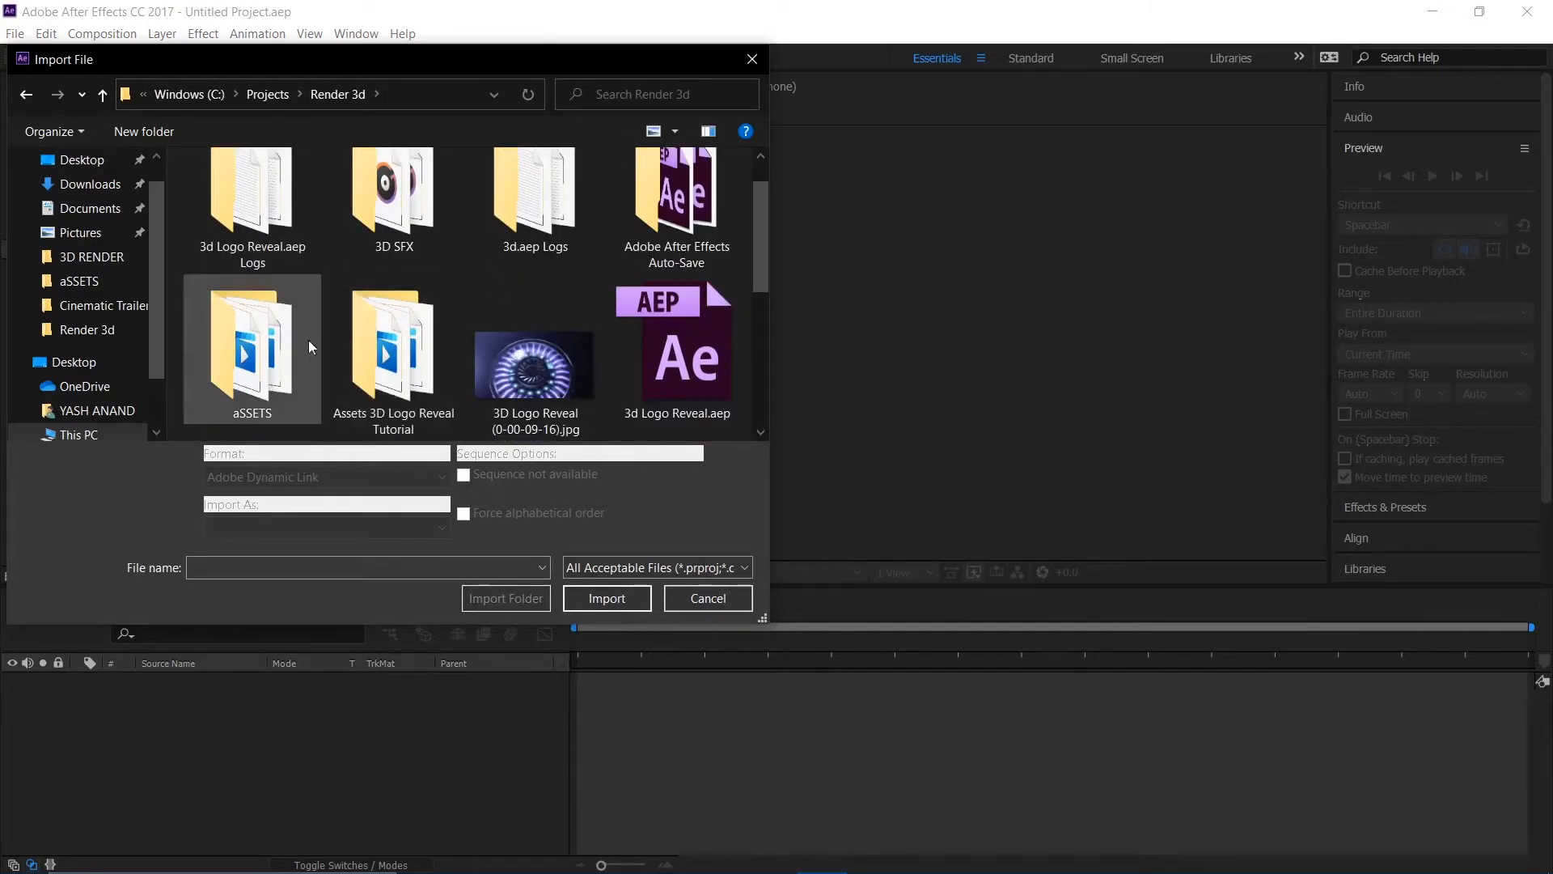
pyautogui.click(493, 595)
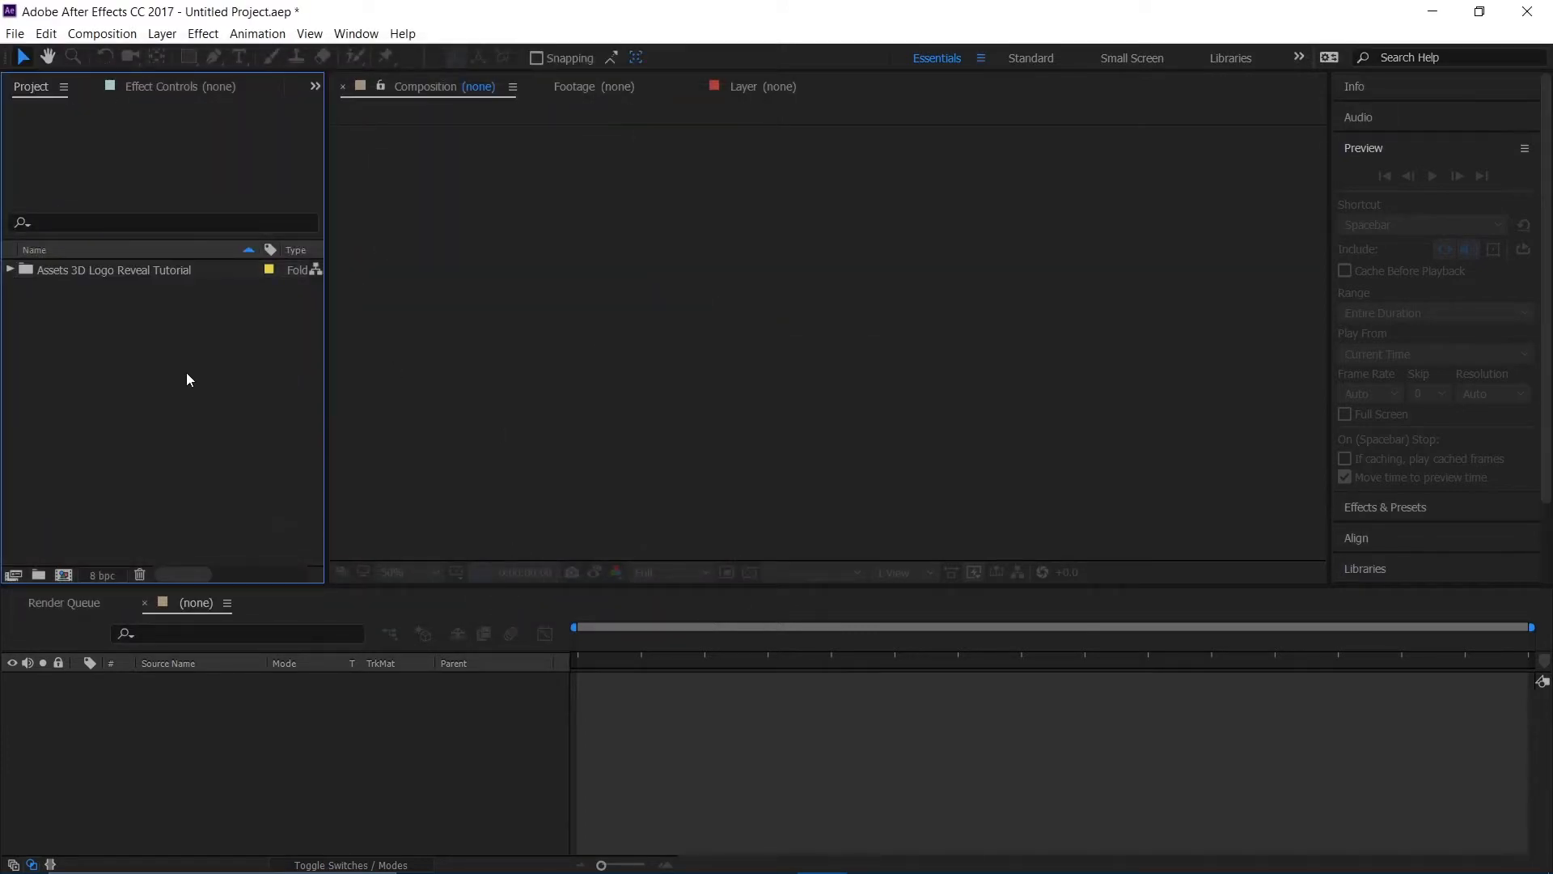
# - Expand the imported assets folder and create a composition from OF and Light Streak.mov
pyautogui.click(202, 269)
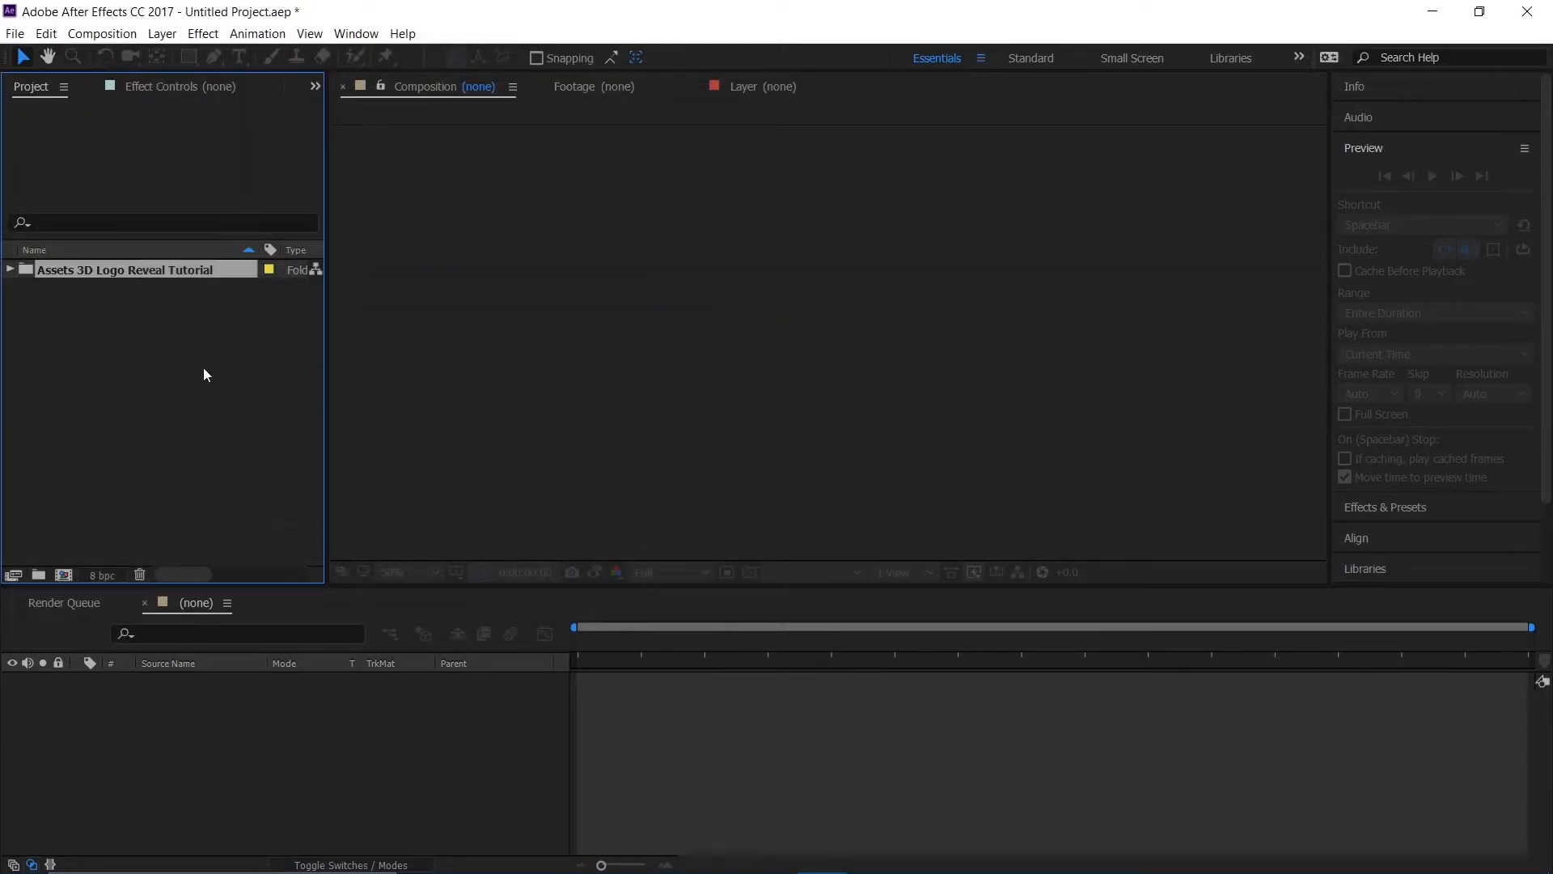
pyautogui.click(141, 326)
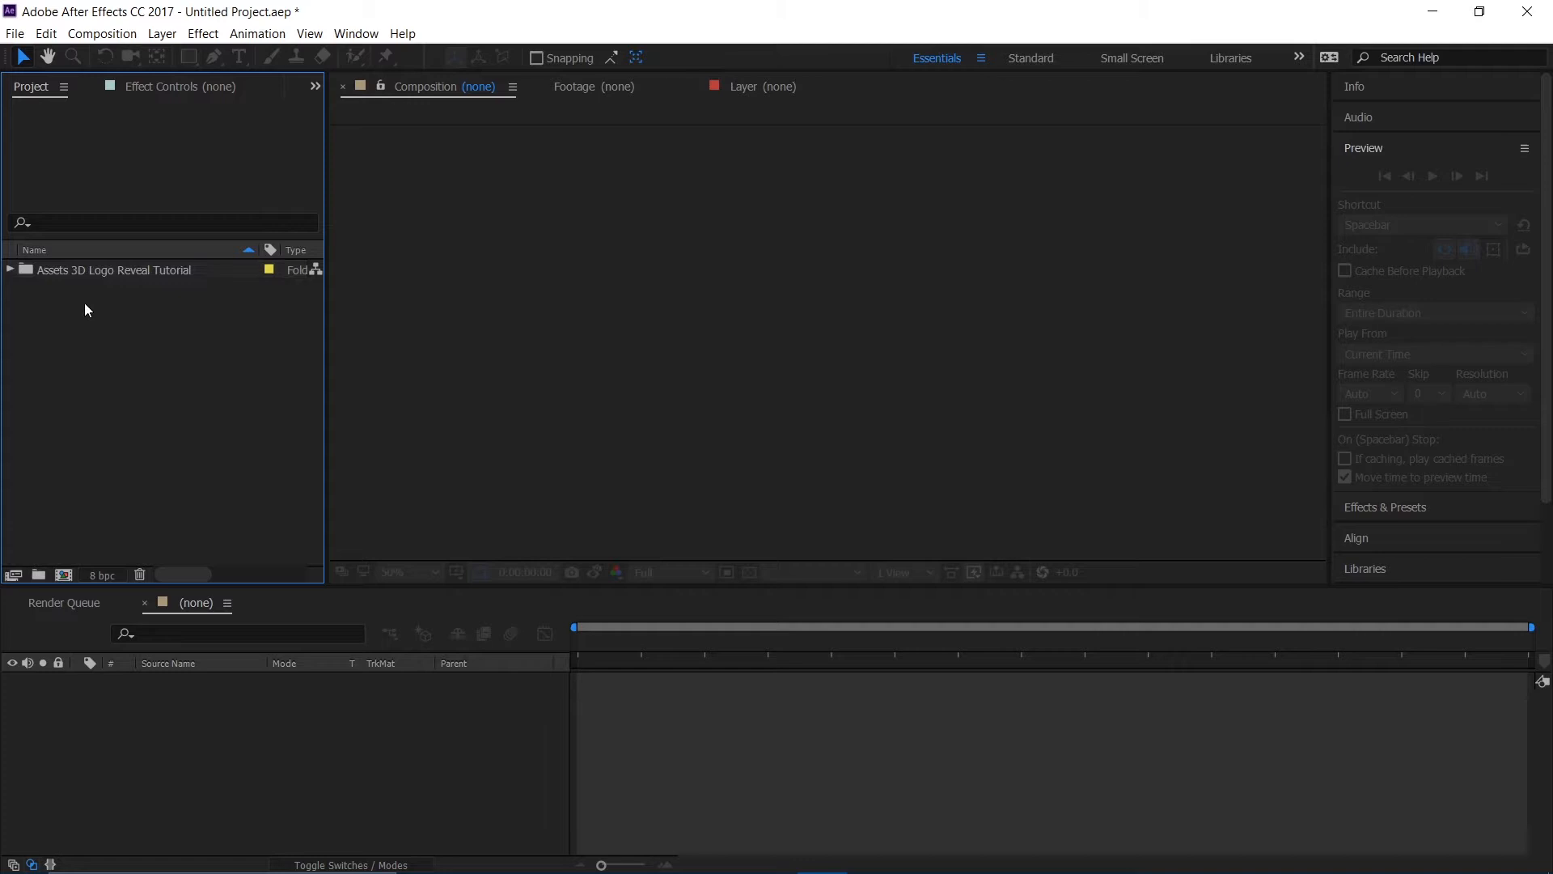
pyautogui.click(10, 270)
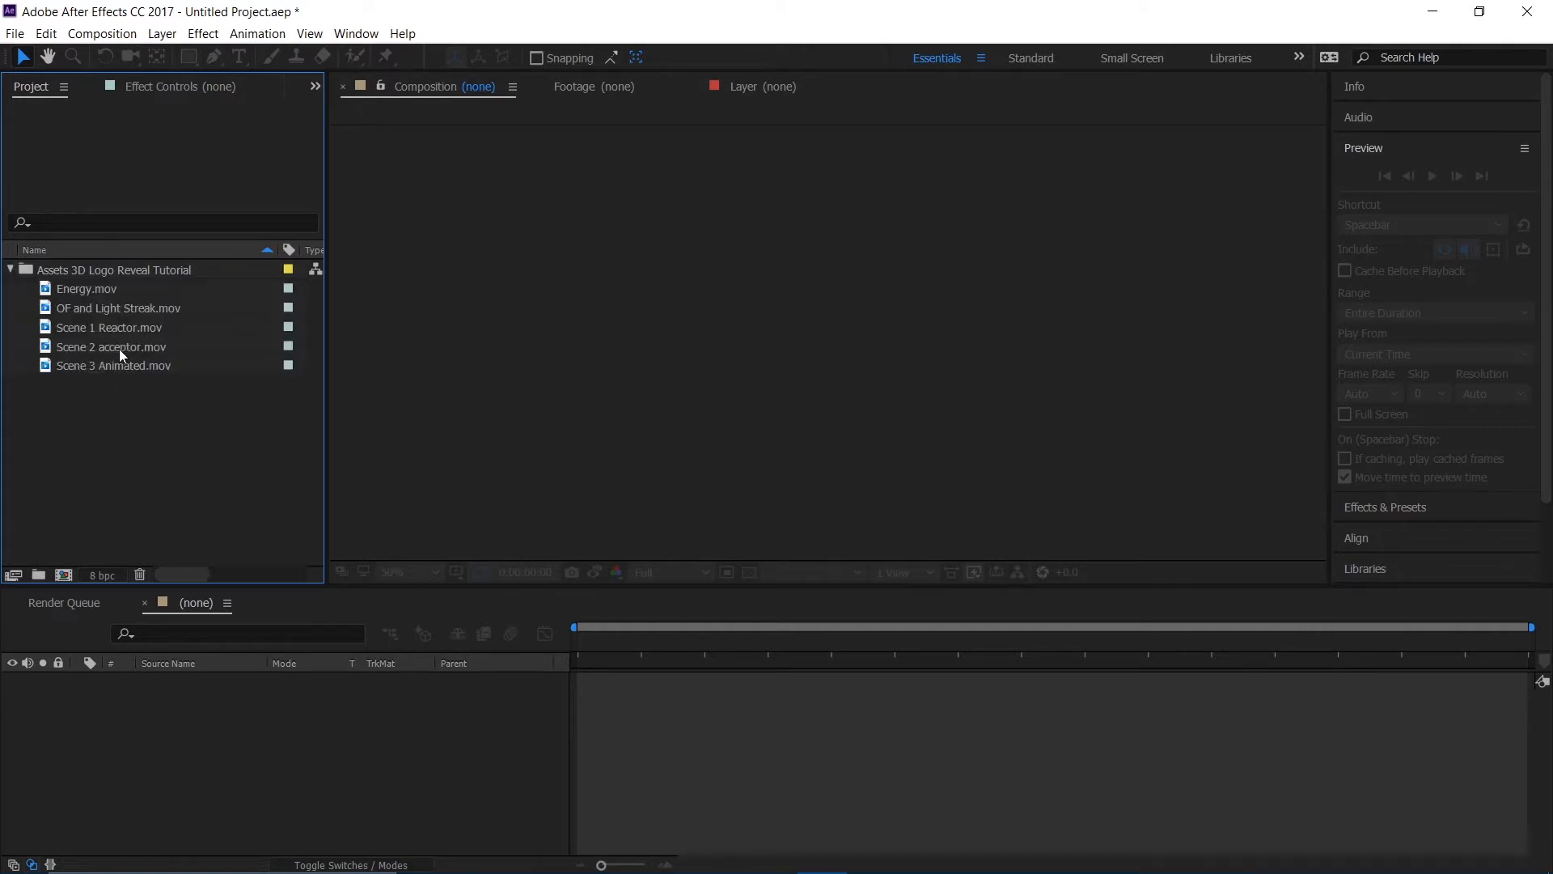
pyautogui.moveTo(118, 445); pyautogui.dragTo(233, 295)
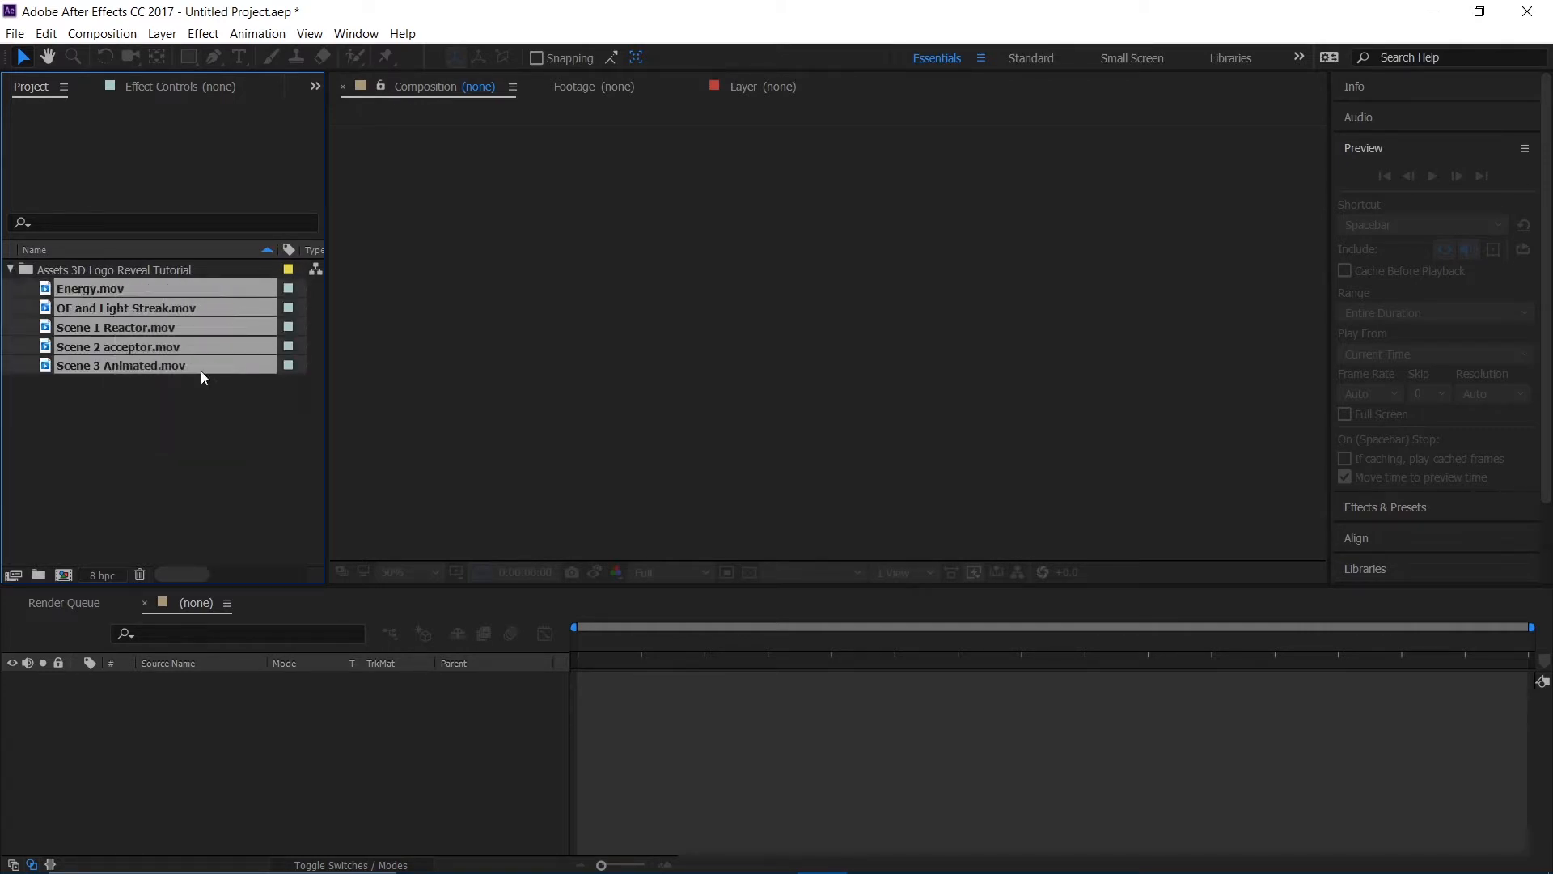
pyautogui.click(227, 415)
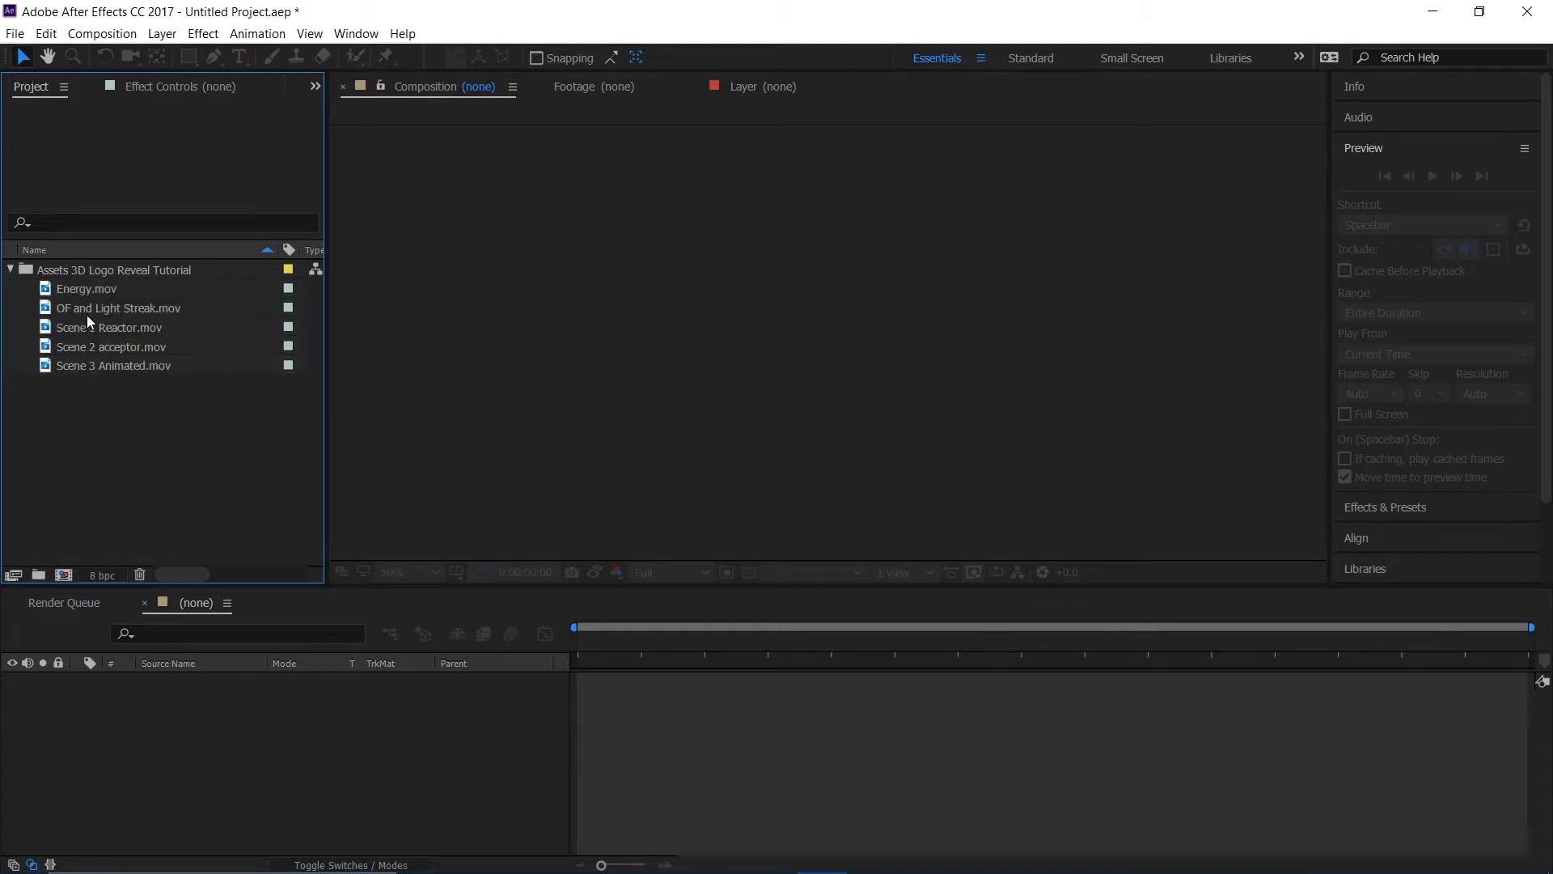
pyautogui.click(65, 314)
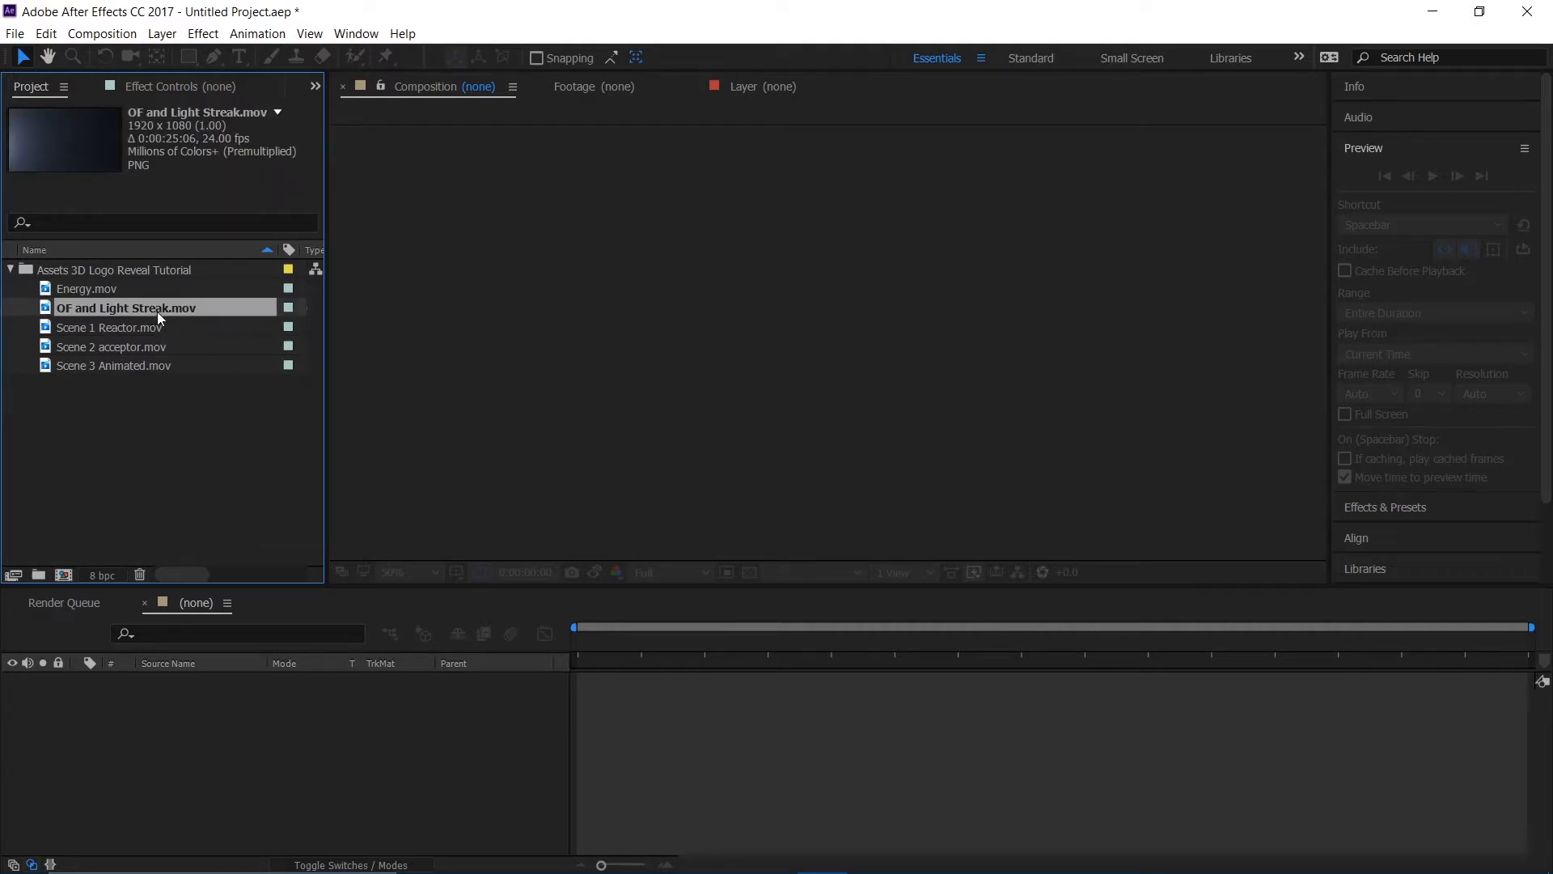
pyautogui.moveTo(158, 313)
pyautogui.mouseDown()
pyautogui.moveTo(172, 327)
pyautogui.moveTo(149, 463)
pyautogui.mouseUp()
pyautogui.moveTo(60, 571); pyautogui.dragTo(61, 571)
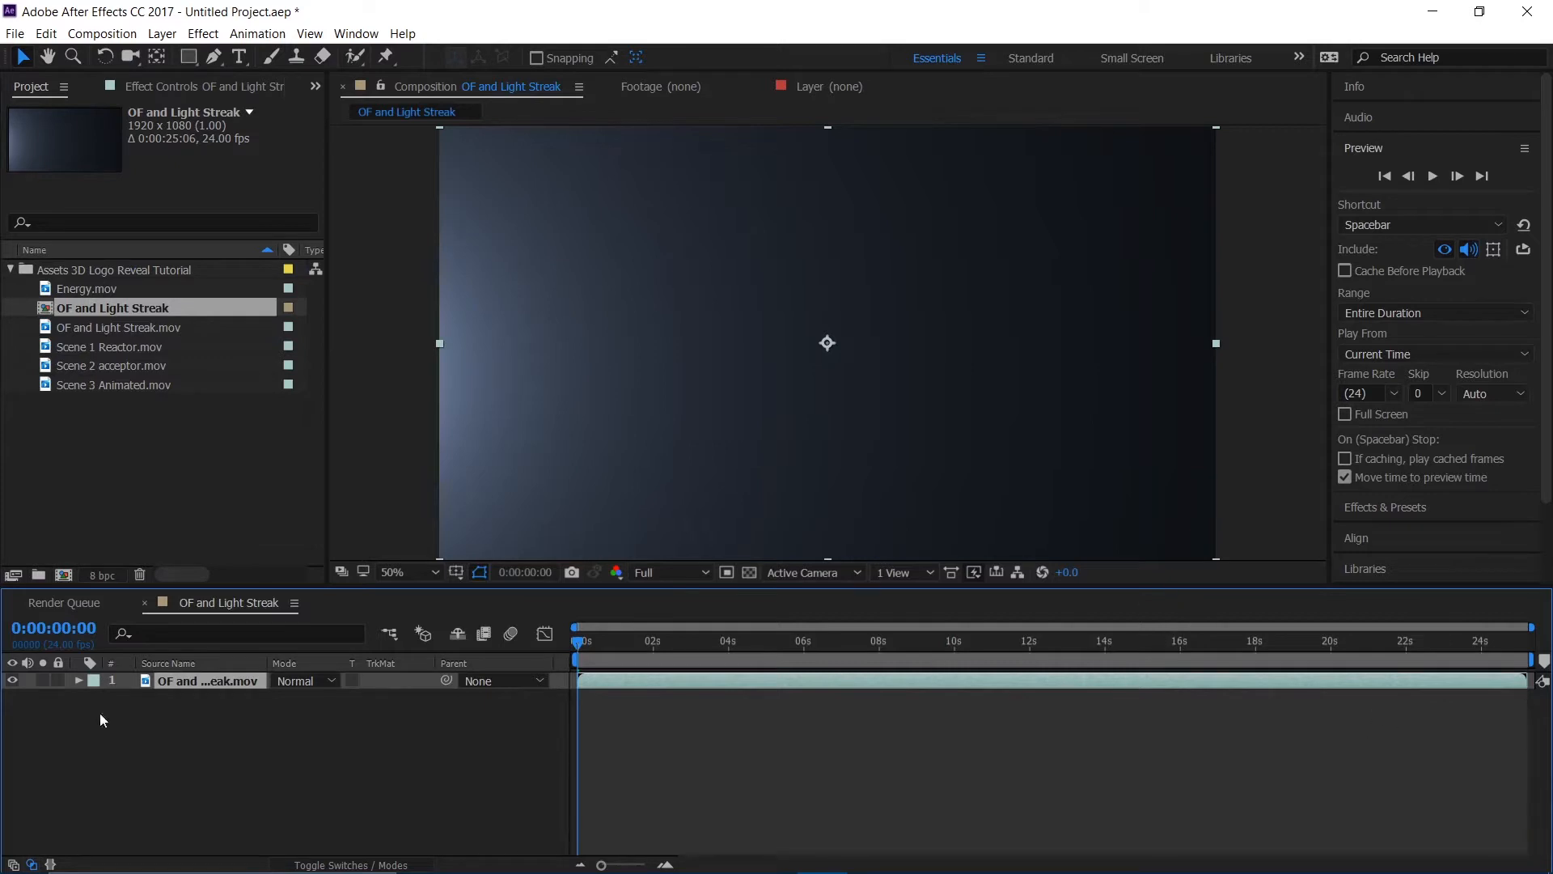
# - Add the Scene 1, Scene 2 and Scene 3 clips beneath the light streak layer and set that layer's blending mode to Add
pyautogui.moveTo(135, 420); pyautogui.dragTo(191, 724)
pyautogui.click(304, 687)
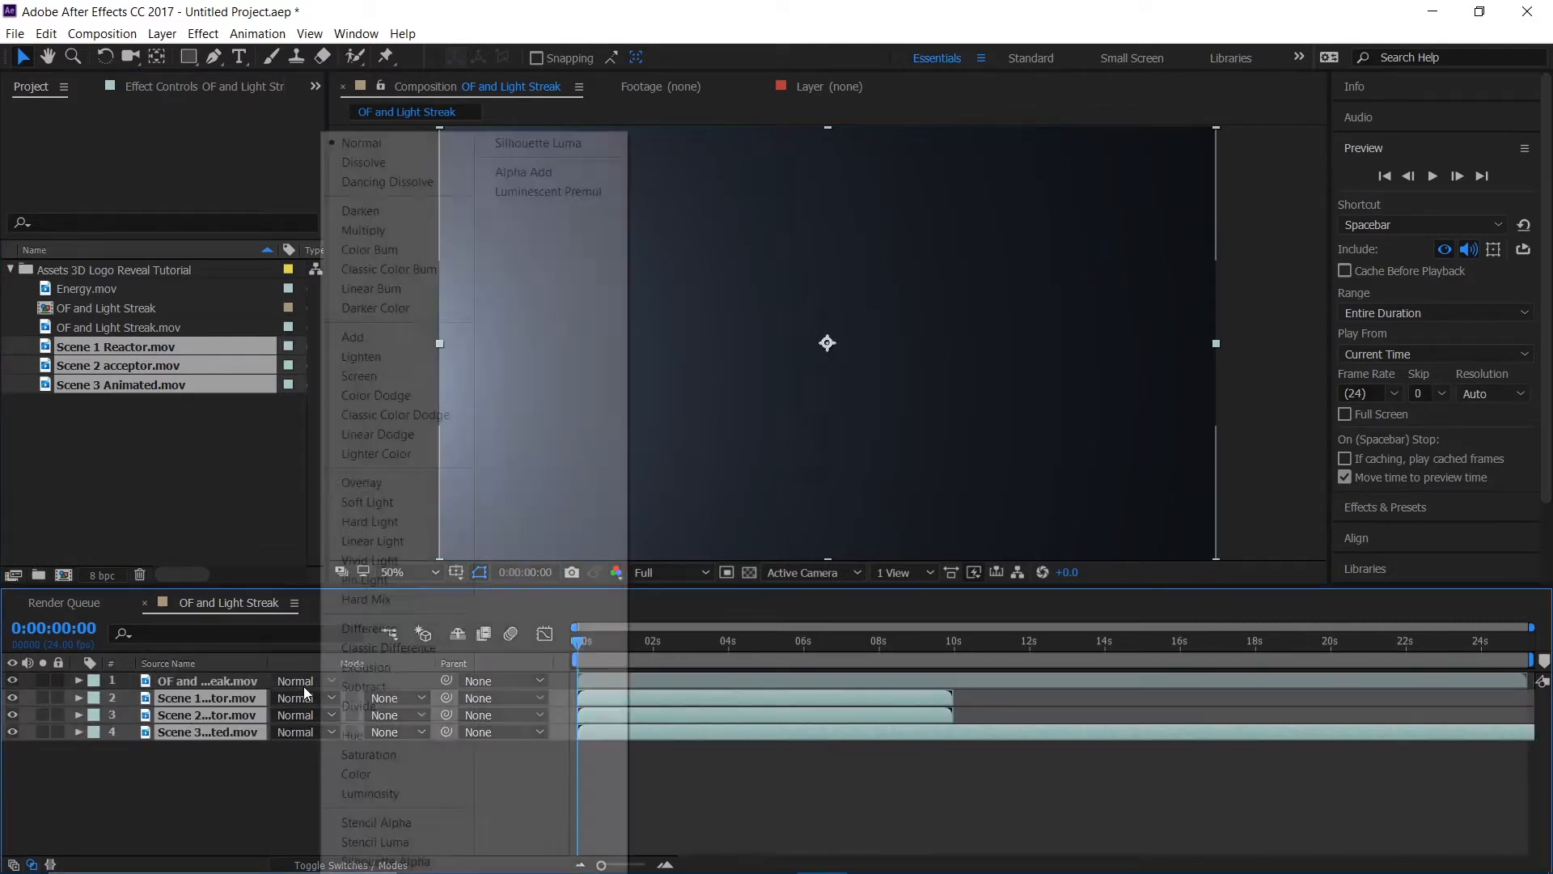
pyautogui.click(390, 340)
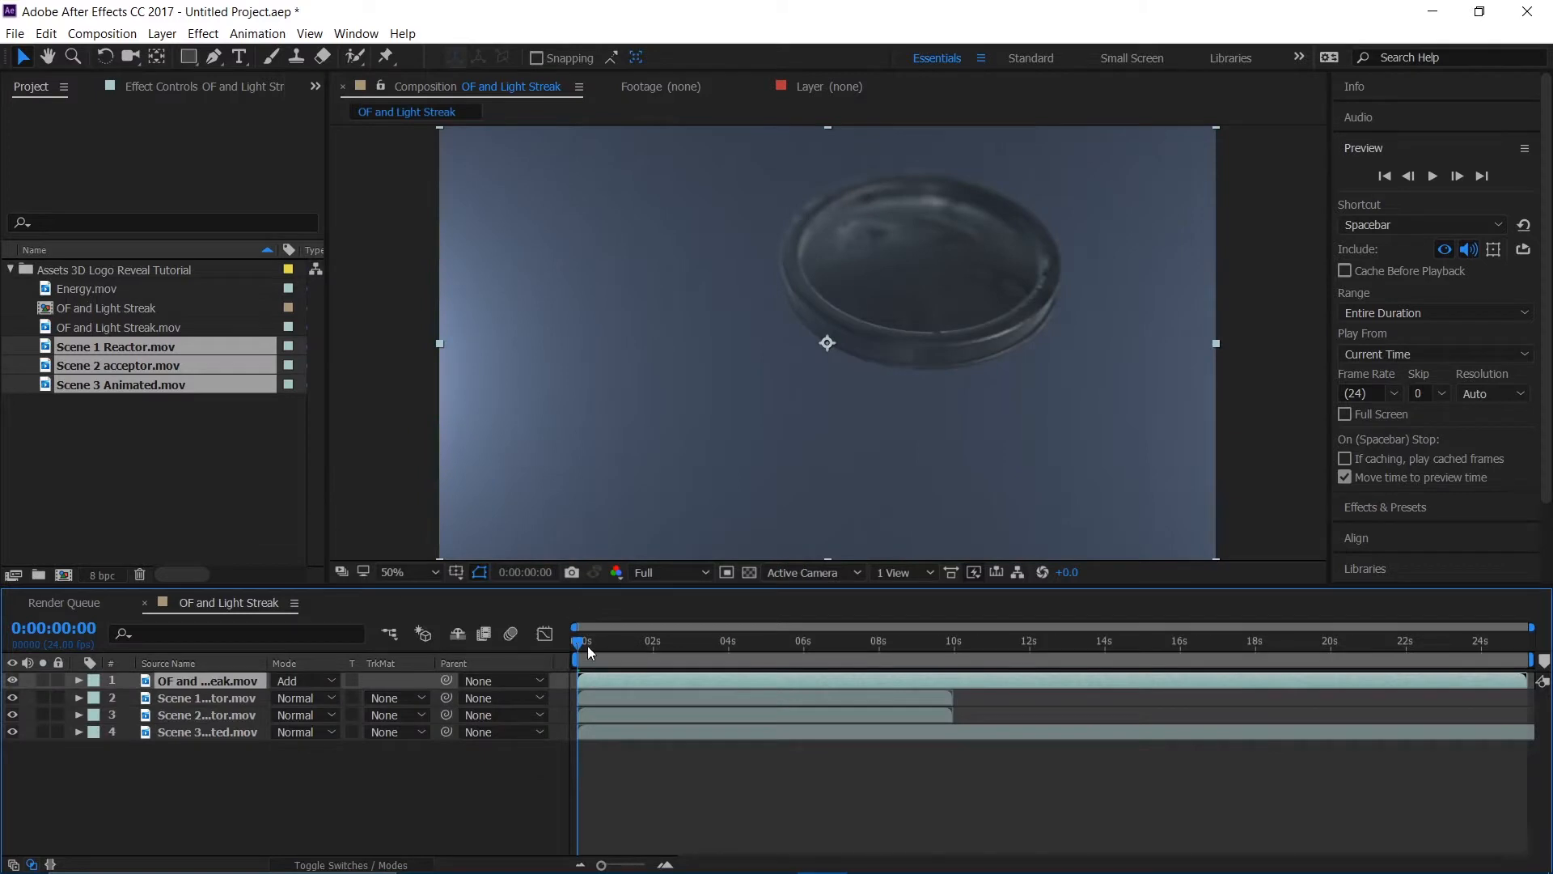
pyautogui.moveTo(613, 639); pyautogui.dragTo(468, 669)
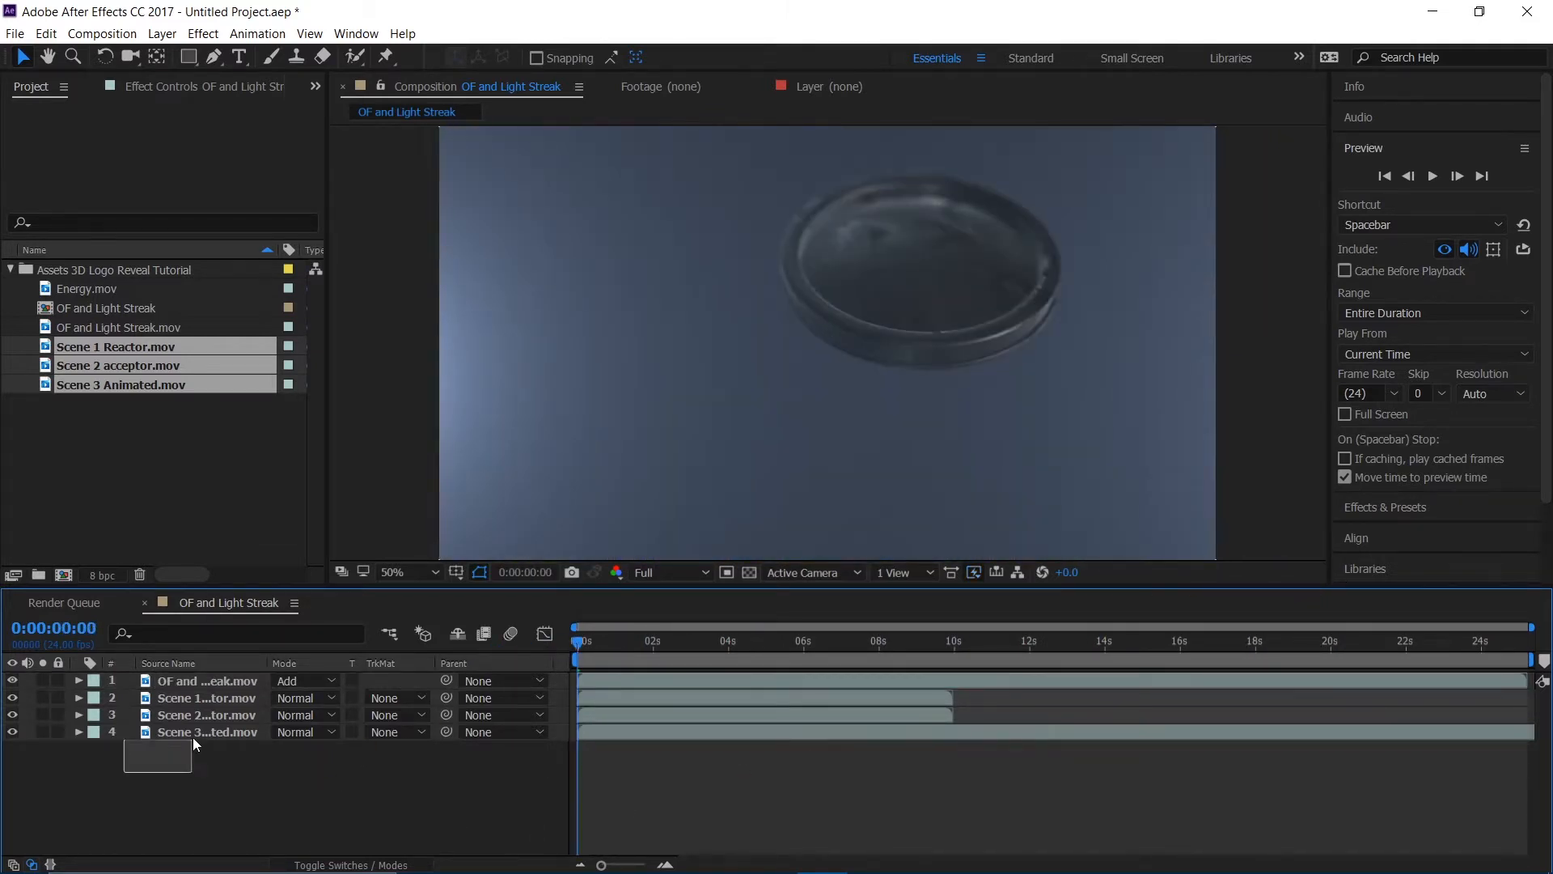
pyautogui.moveTo(192, 736); pyautogui.dragTo(207, 703)
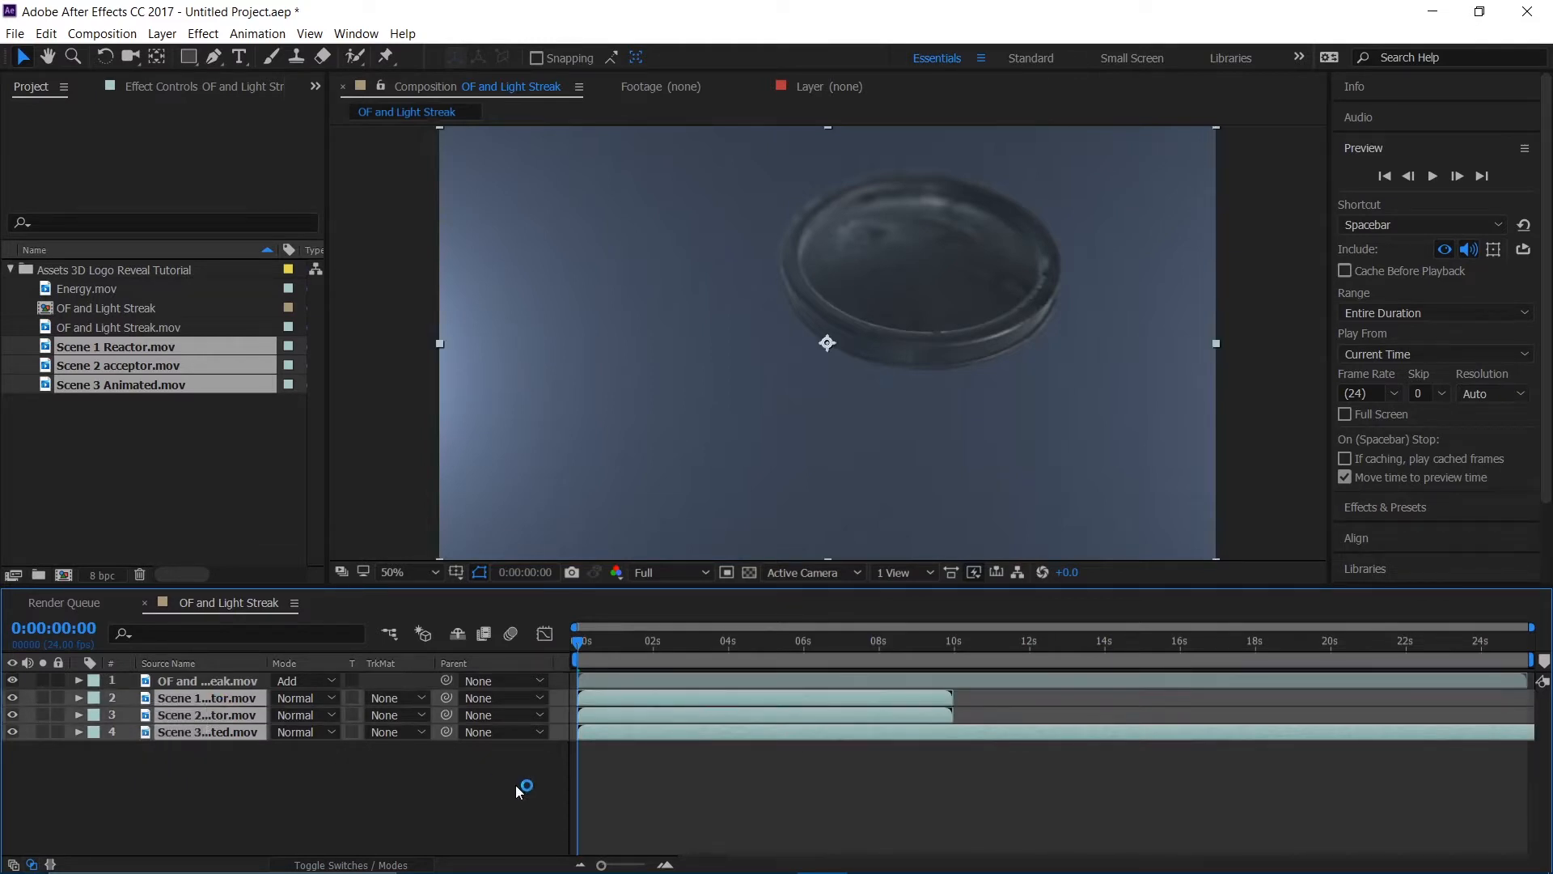
pyautogui.click(479, 787)
pyautogui.click(181, 685)
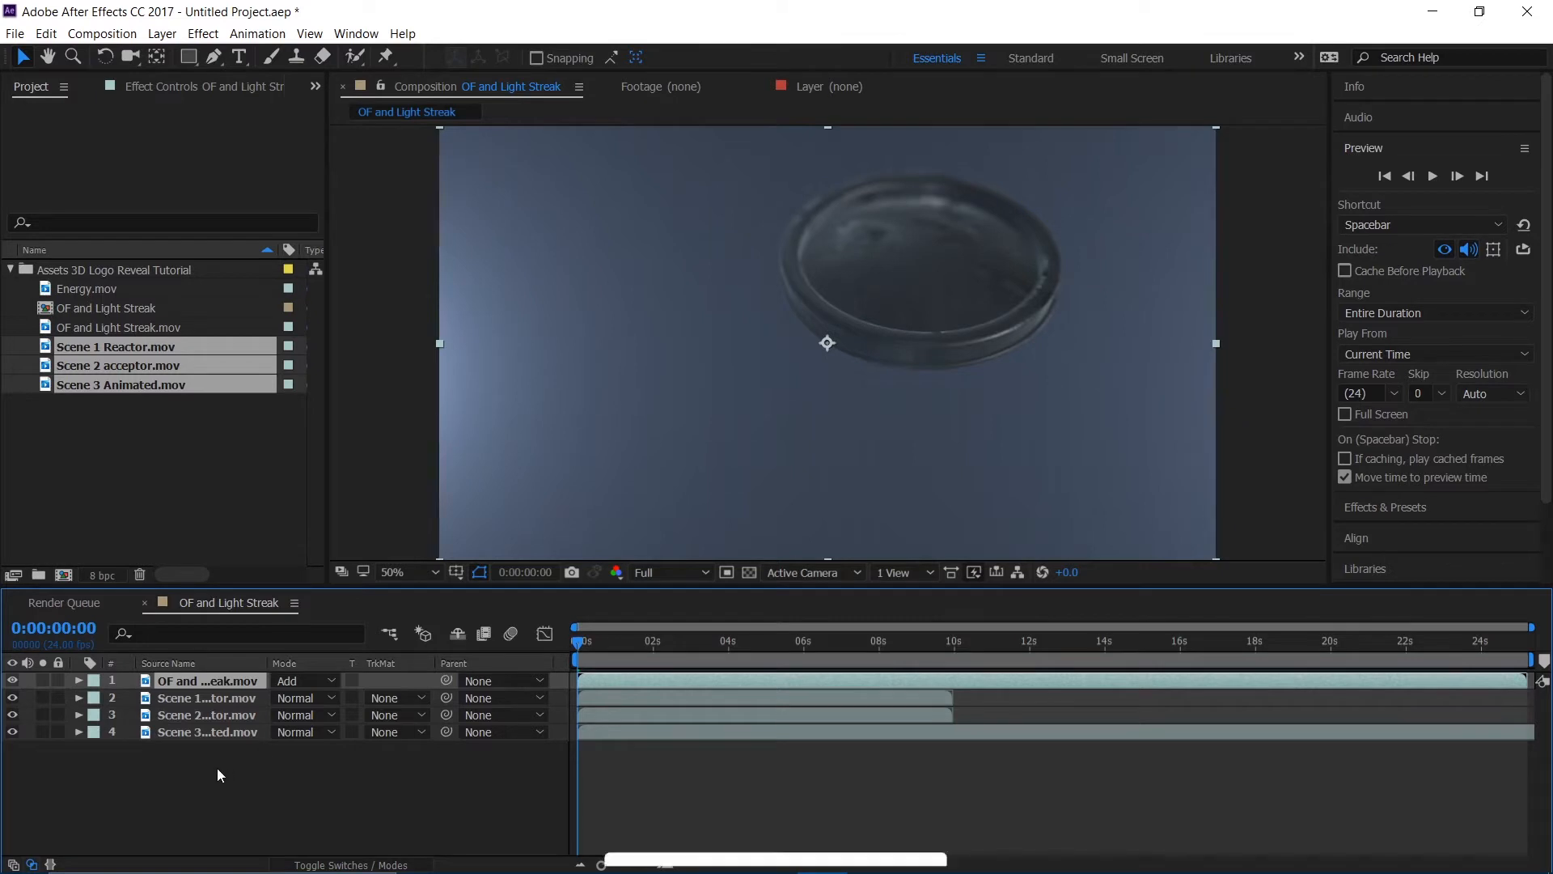
# - Hide the Scene 3 Animated and Scene 1 Reactor layers in the composition
pyautogui.click(227, 732)
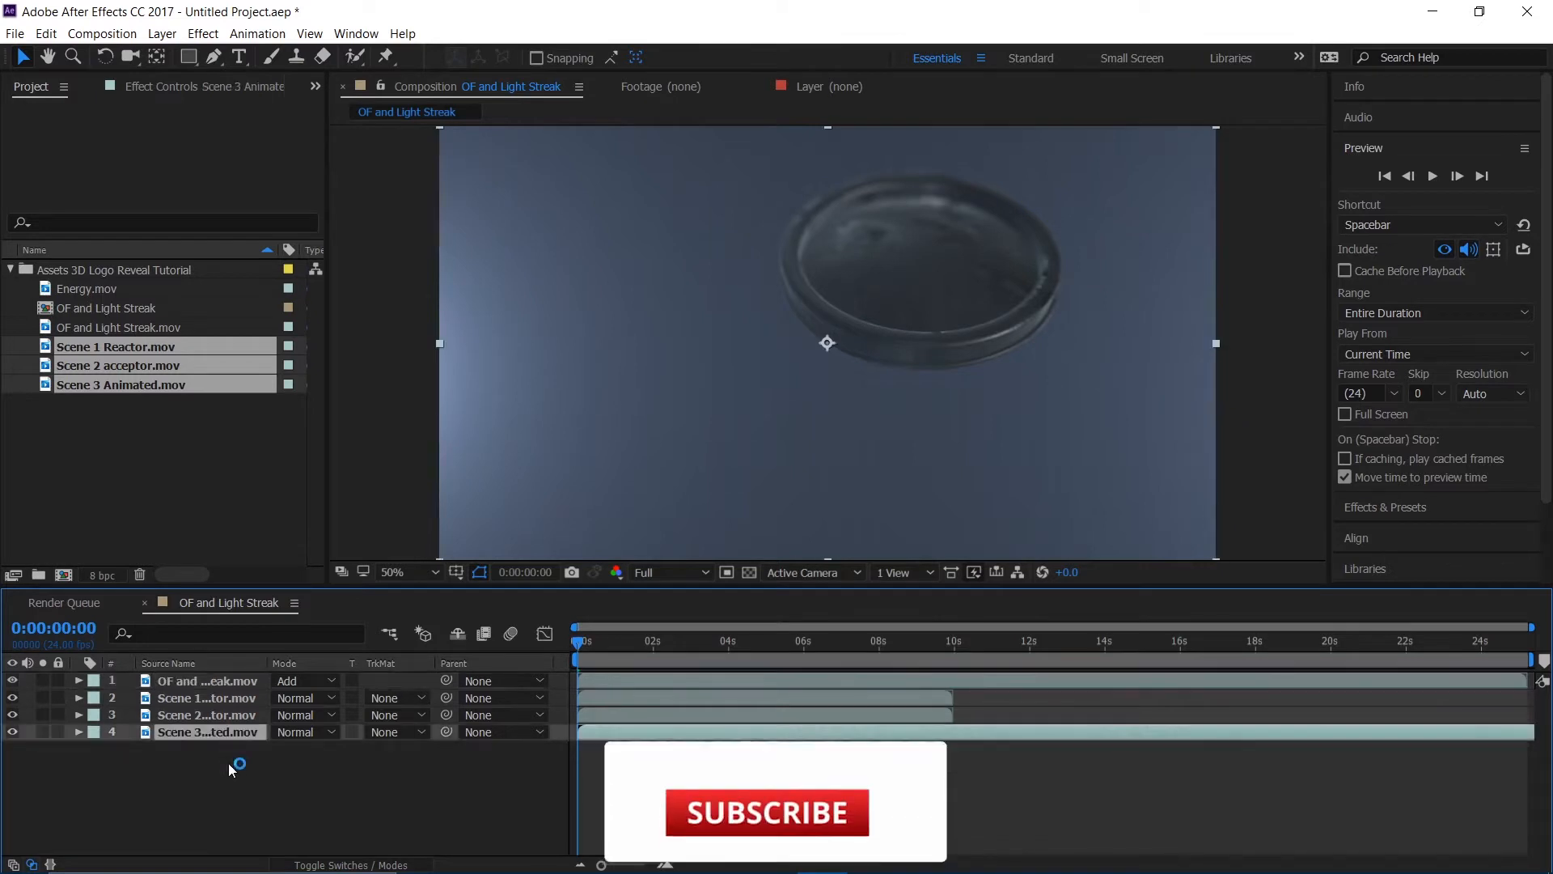
pyautogui.click(12, 731)
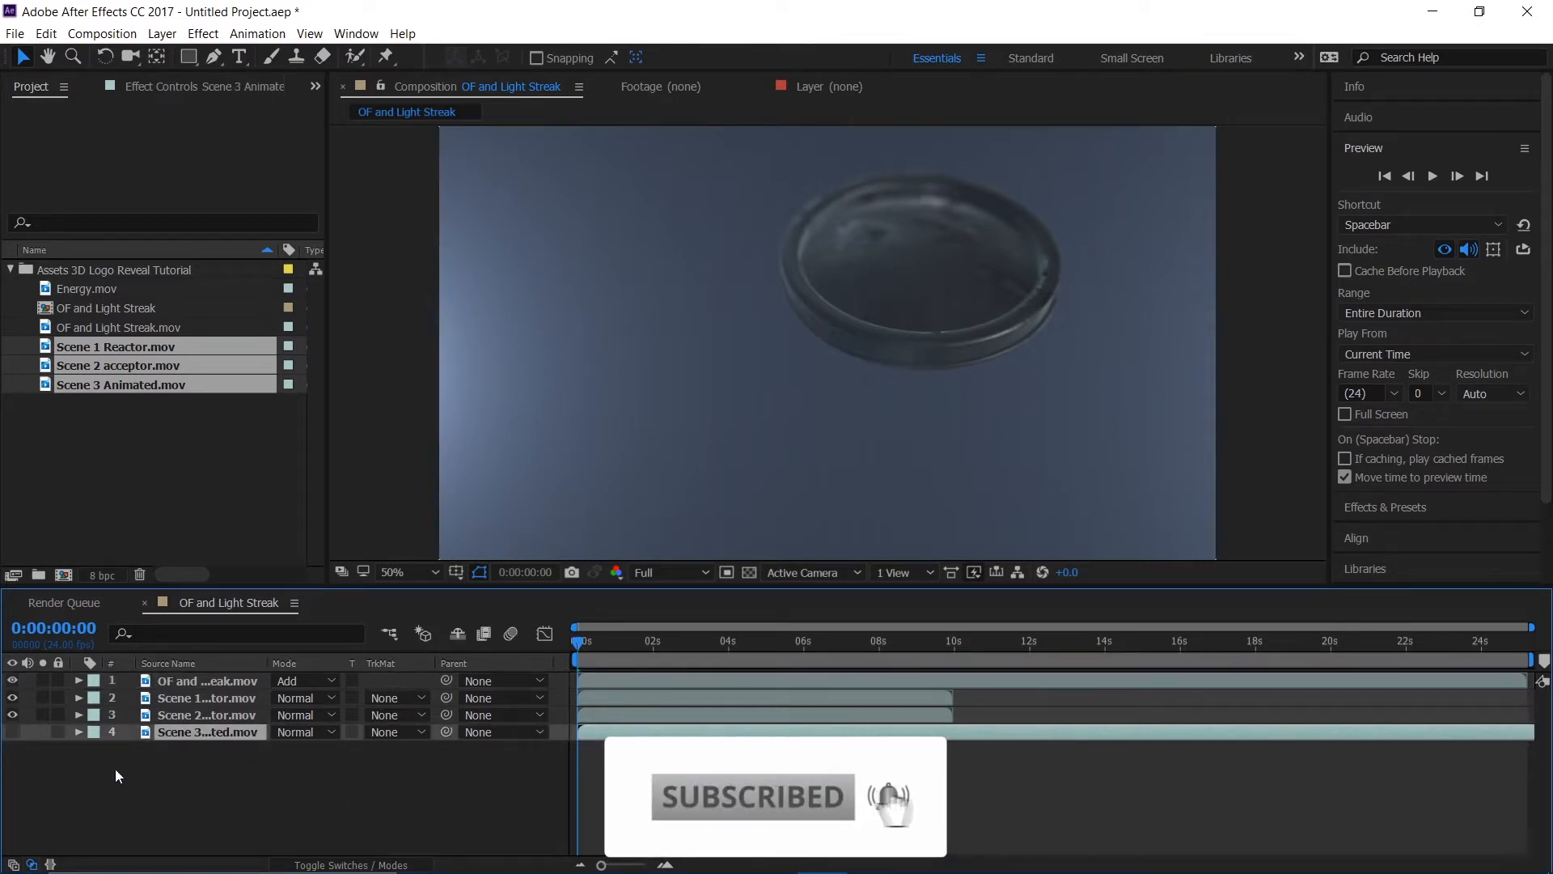
pyautogui.click(181, 702)
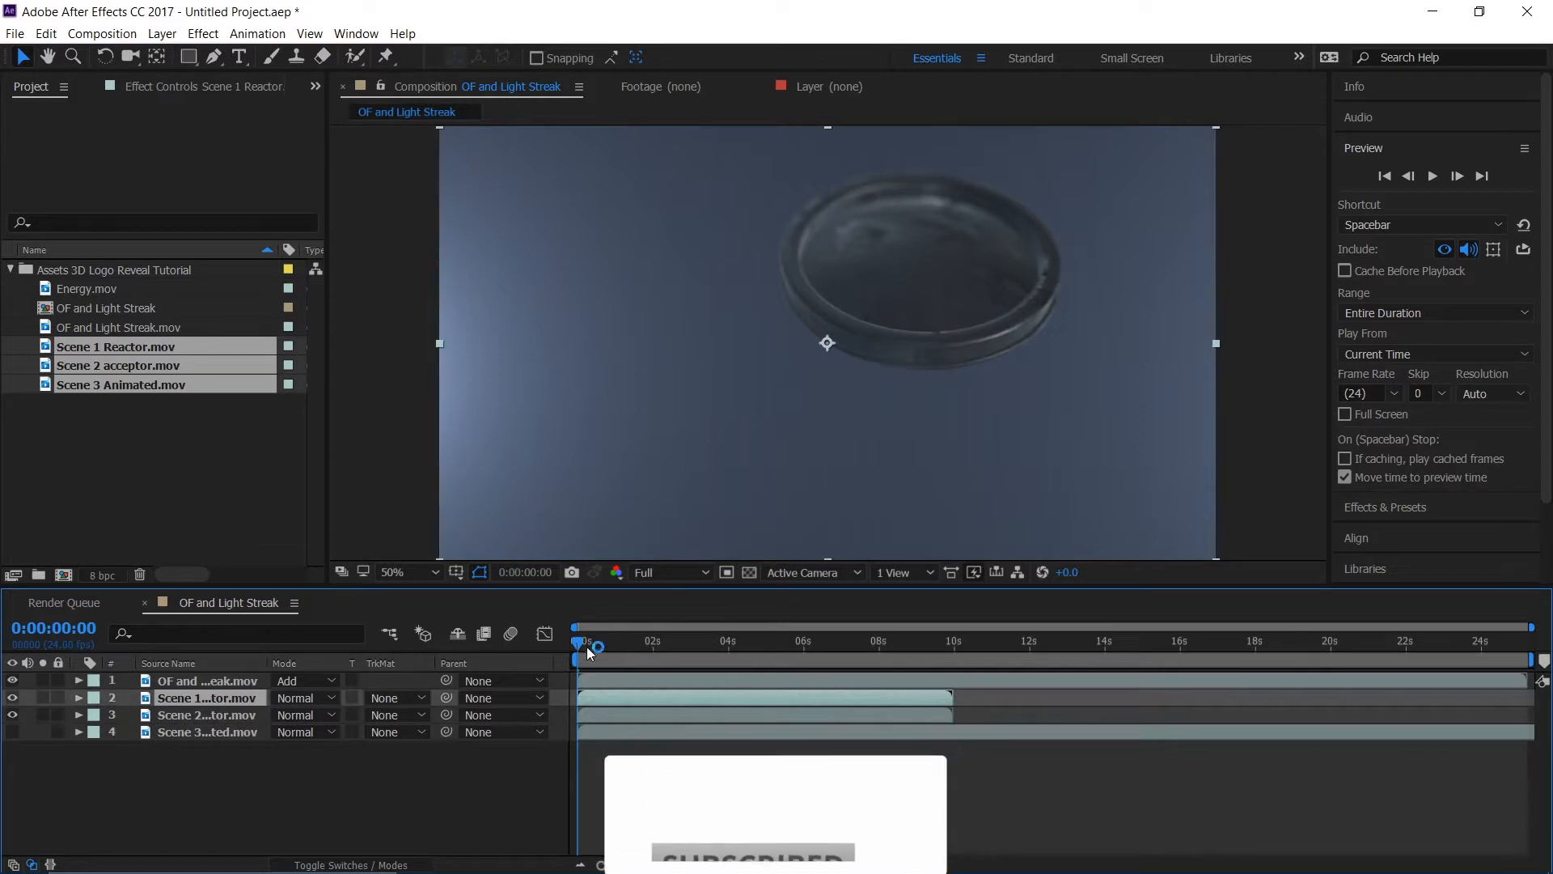
pyautogui.click(12, 698)
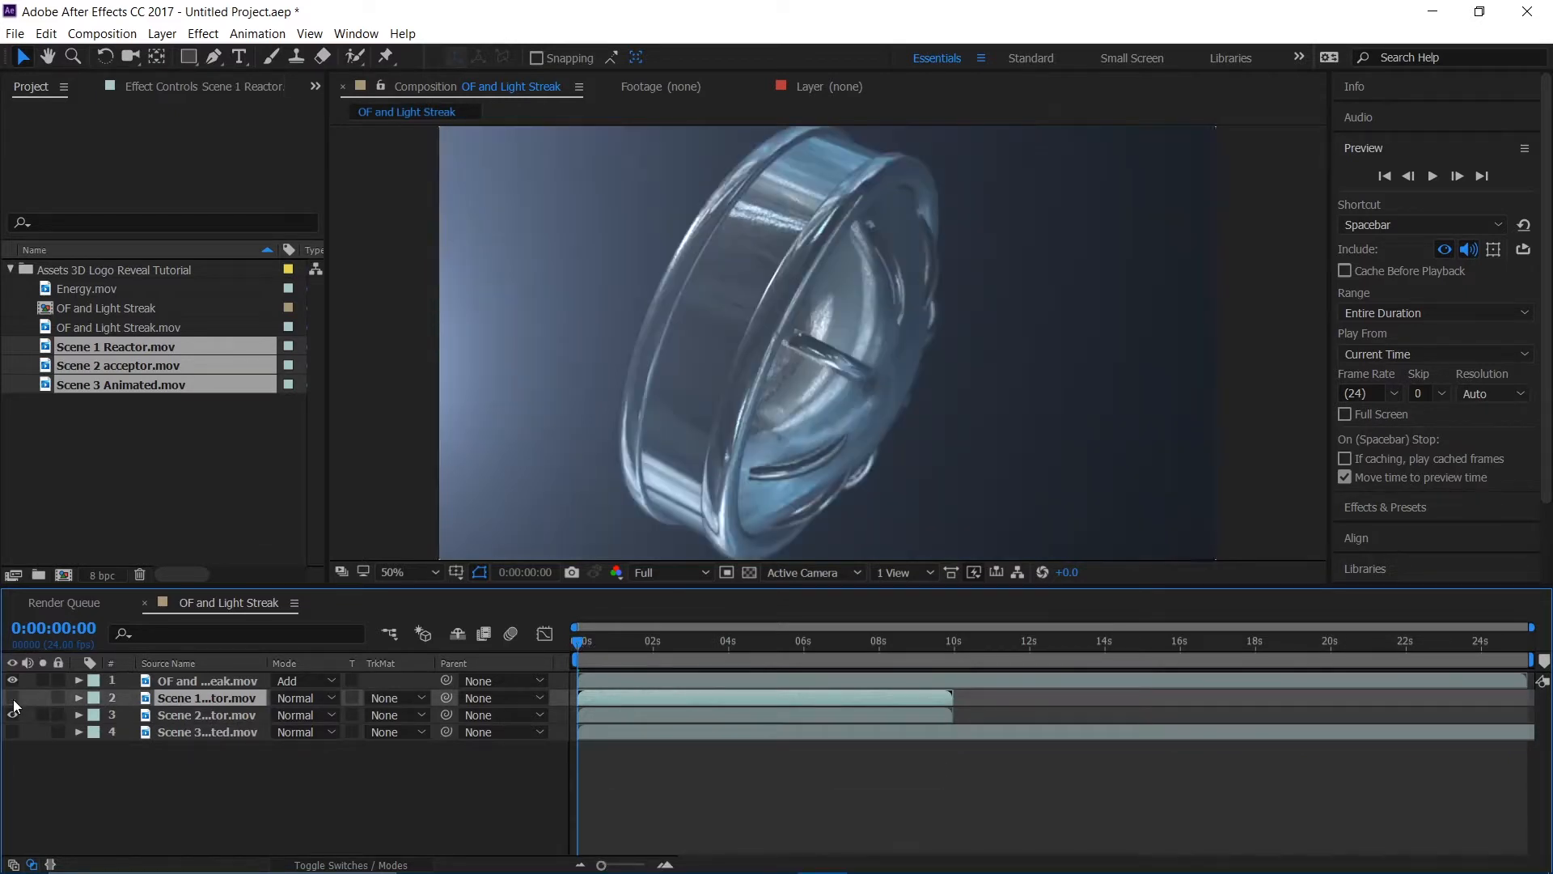
# - Move the Scene 2 acceptor layer above Scene 1 and split it at 0:00:02:00
pyautogui.moveTo(212, 717); pyautogui.dragTo(208, 689)
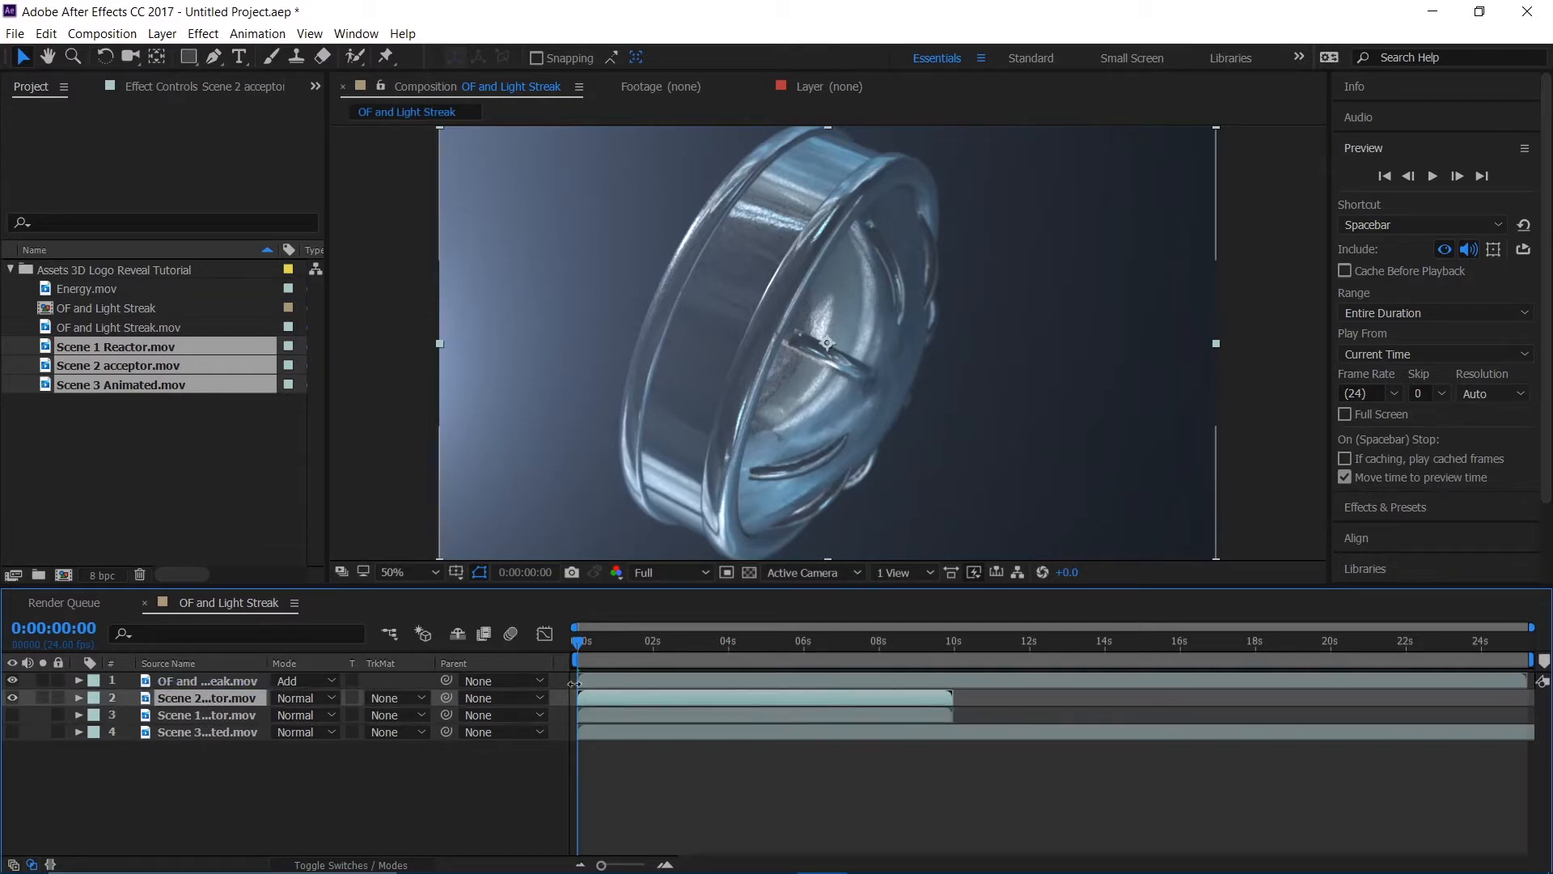
pyautogui.moveTo(581, 644); pyautogui.dragTo(653, 649)
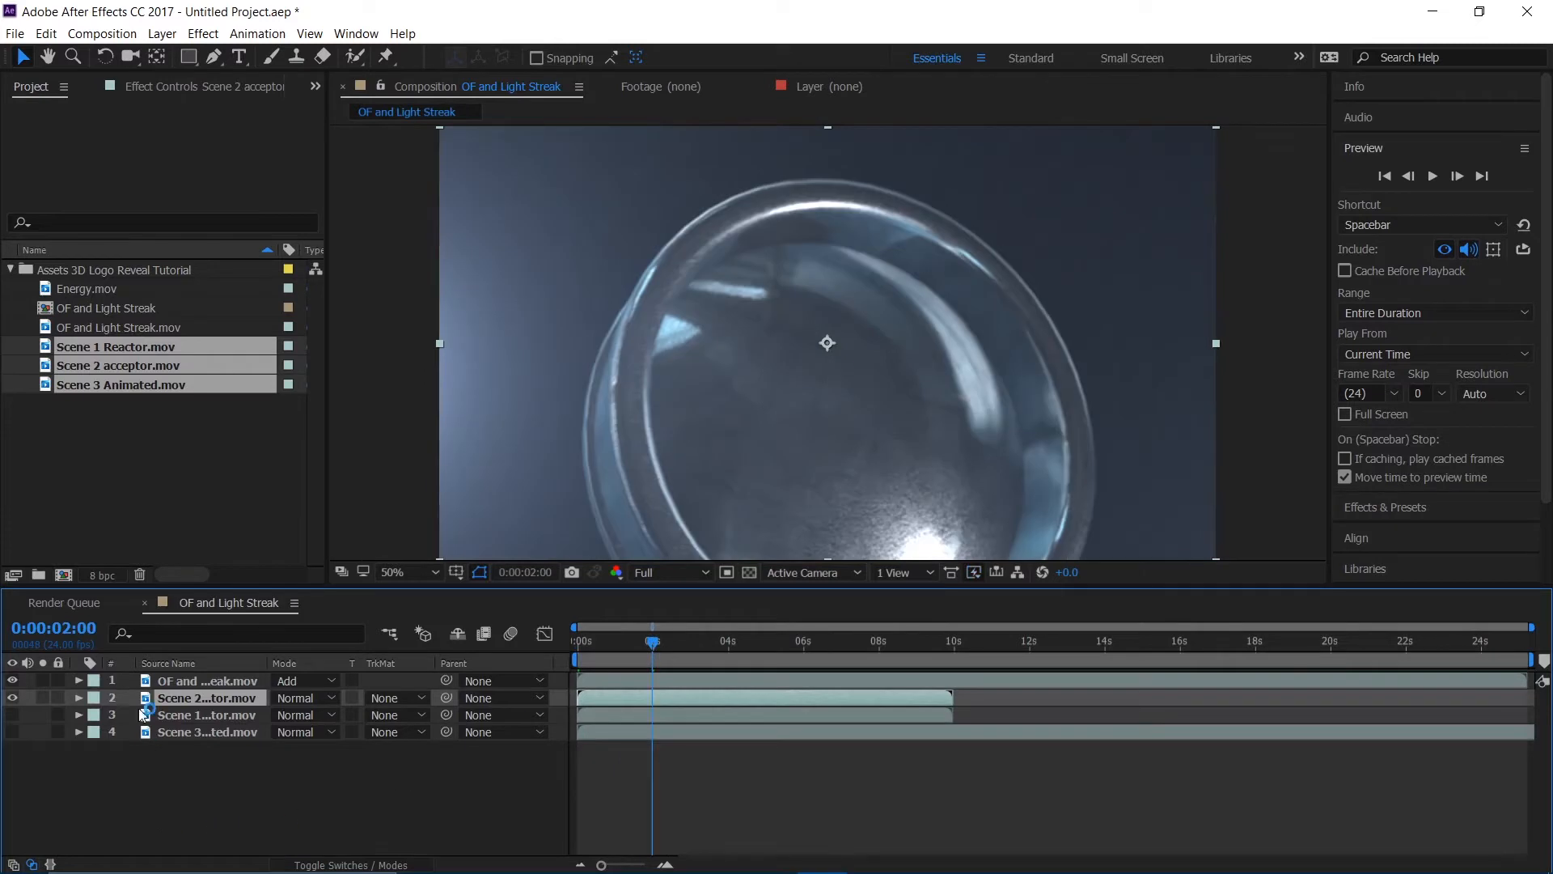
pyautogui.hotkey('ctrl', 'shift', 'd')
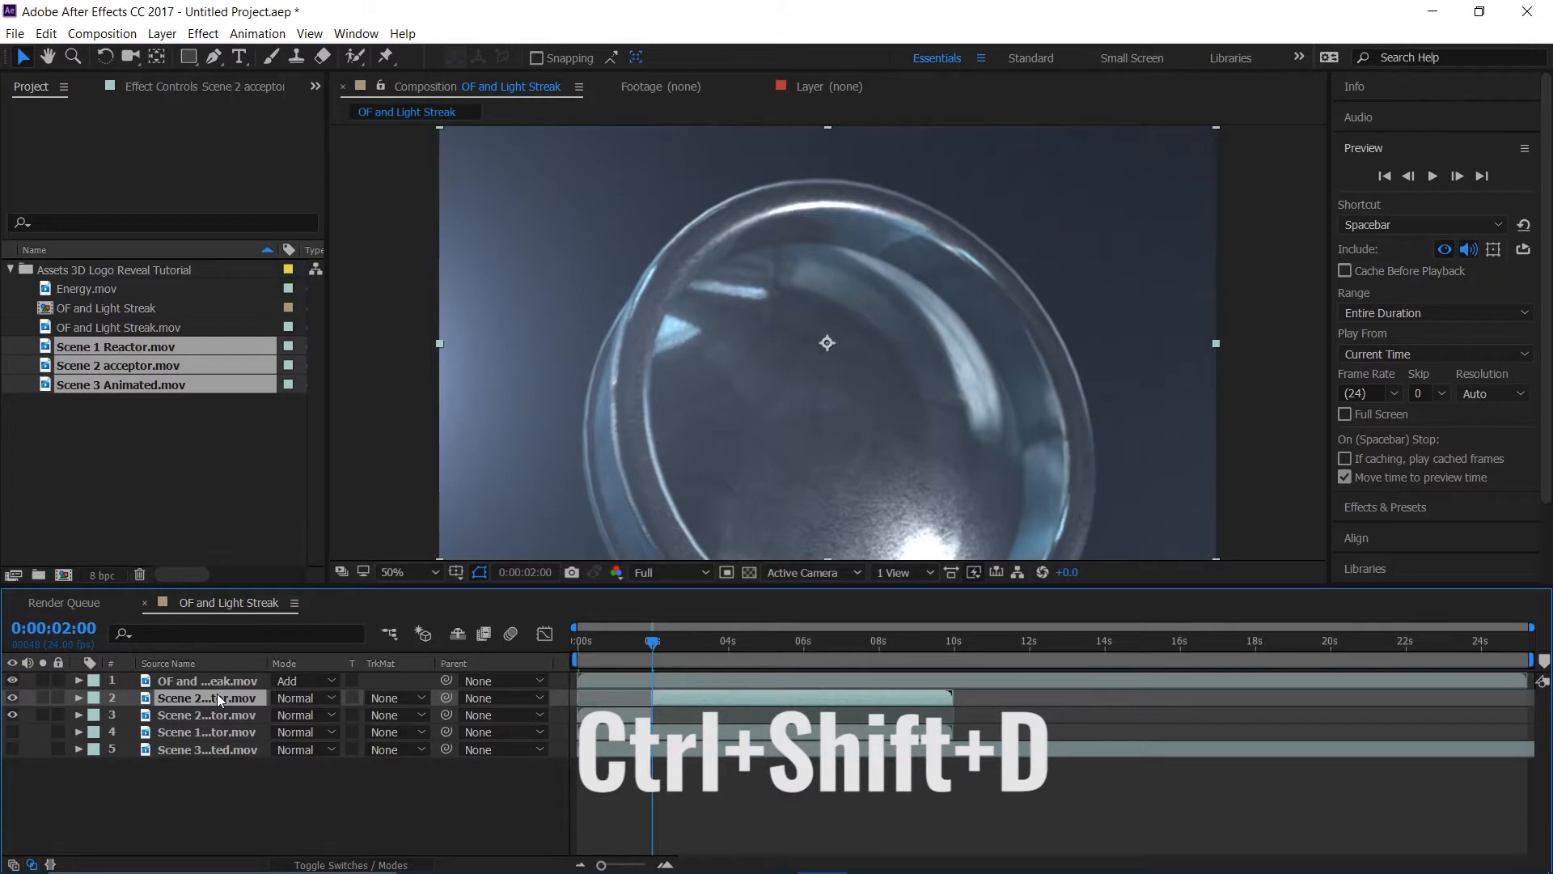
# - Show the Scene 1 Reactor layer again and move it above both Scene 2 segments
pyautogui.click(211, 731)
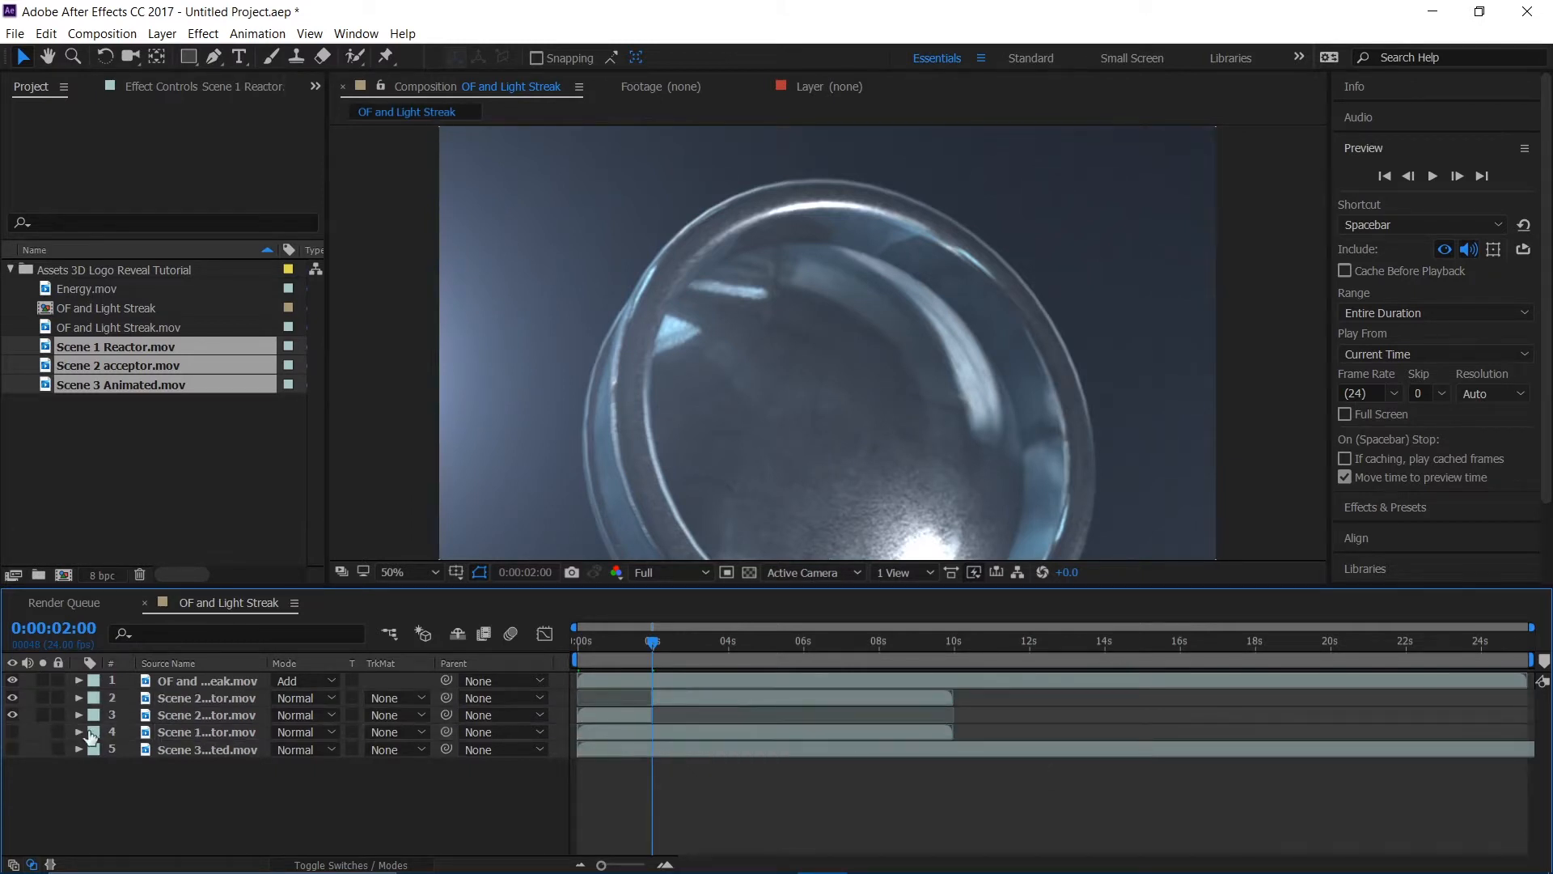
pyautogui.click(12, 733)
pyautogui.moveTo(212, 734); pyautogui.dragTo(212, 692)
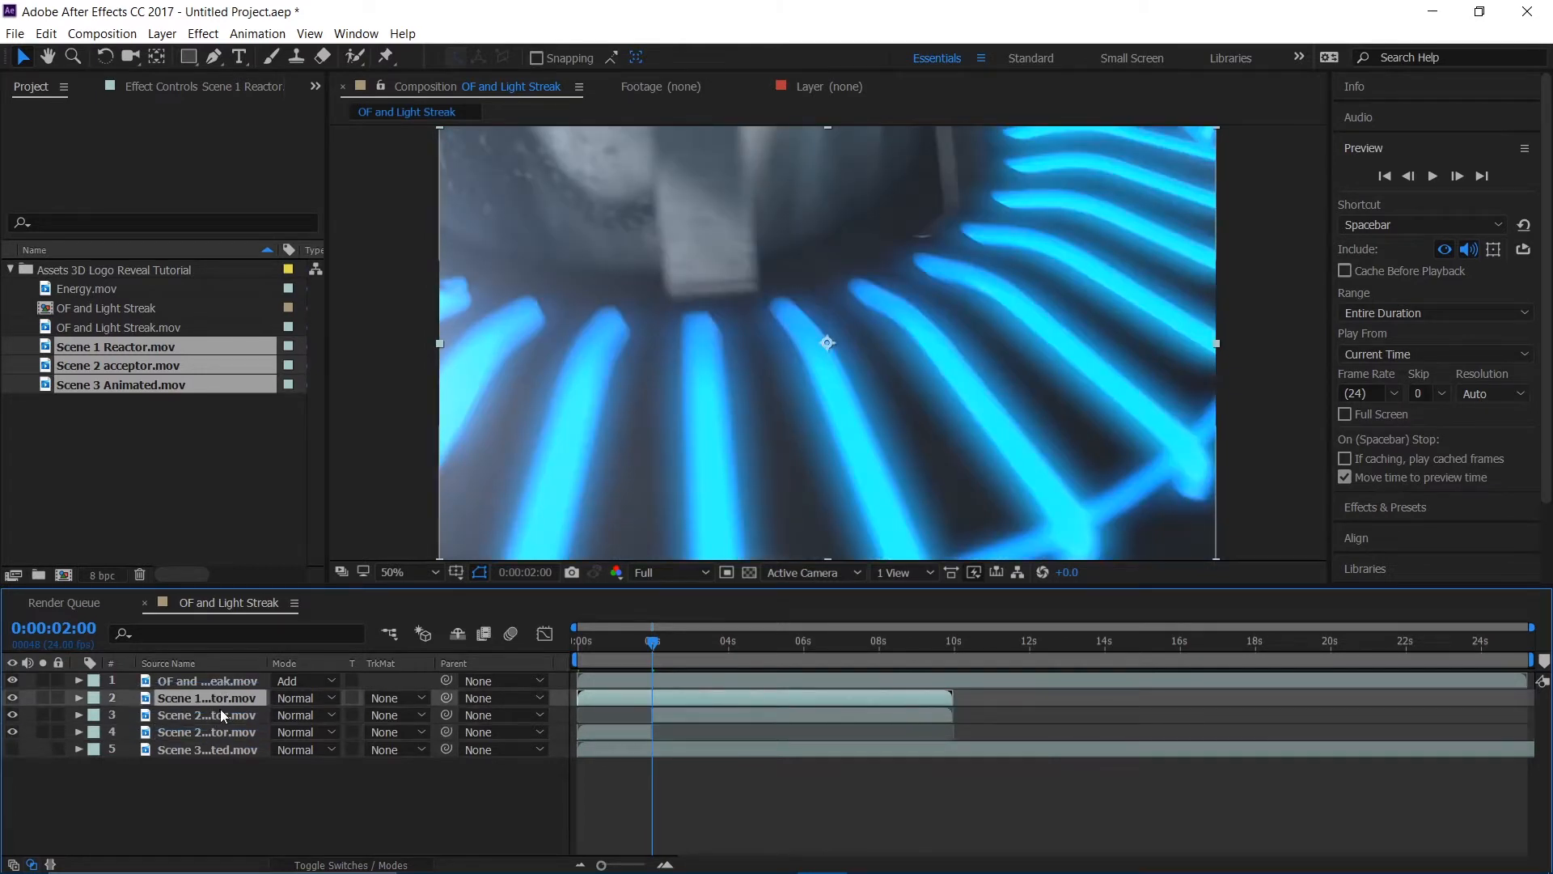
# - Split the Scene 1 layer at 0:00:00:23 and delete its earlier part
pyautogui.moveTo(648, 644); pyautogui.dragTo(613, 678)
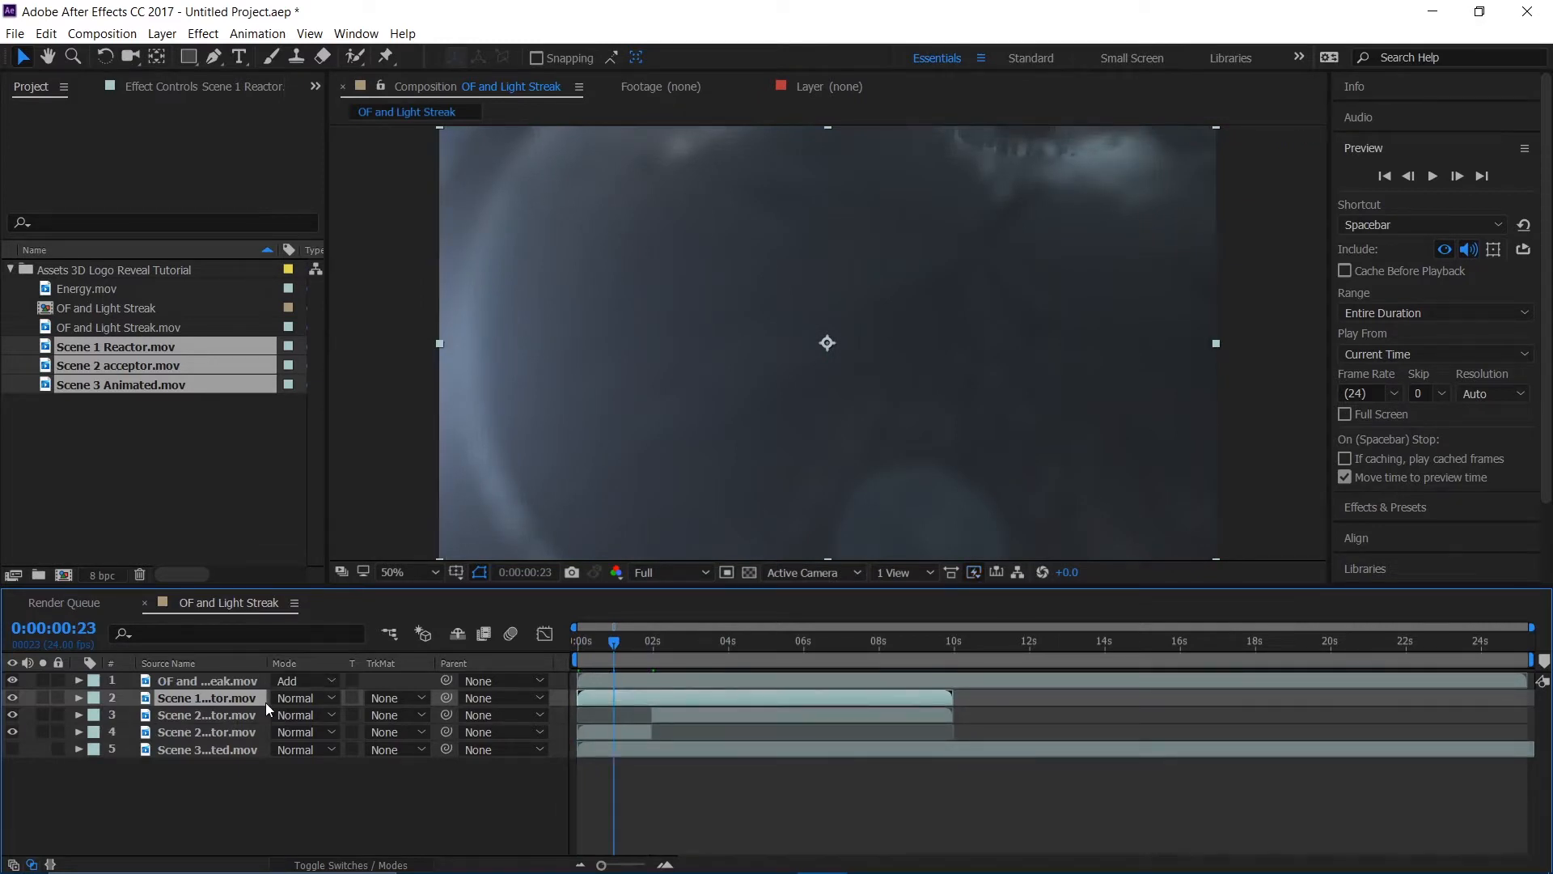
pyautogui.hotkey('ctrl', 'shift', 'd')
pyautogui.click(203, 716)
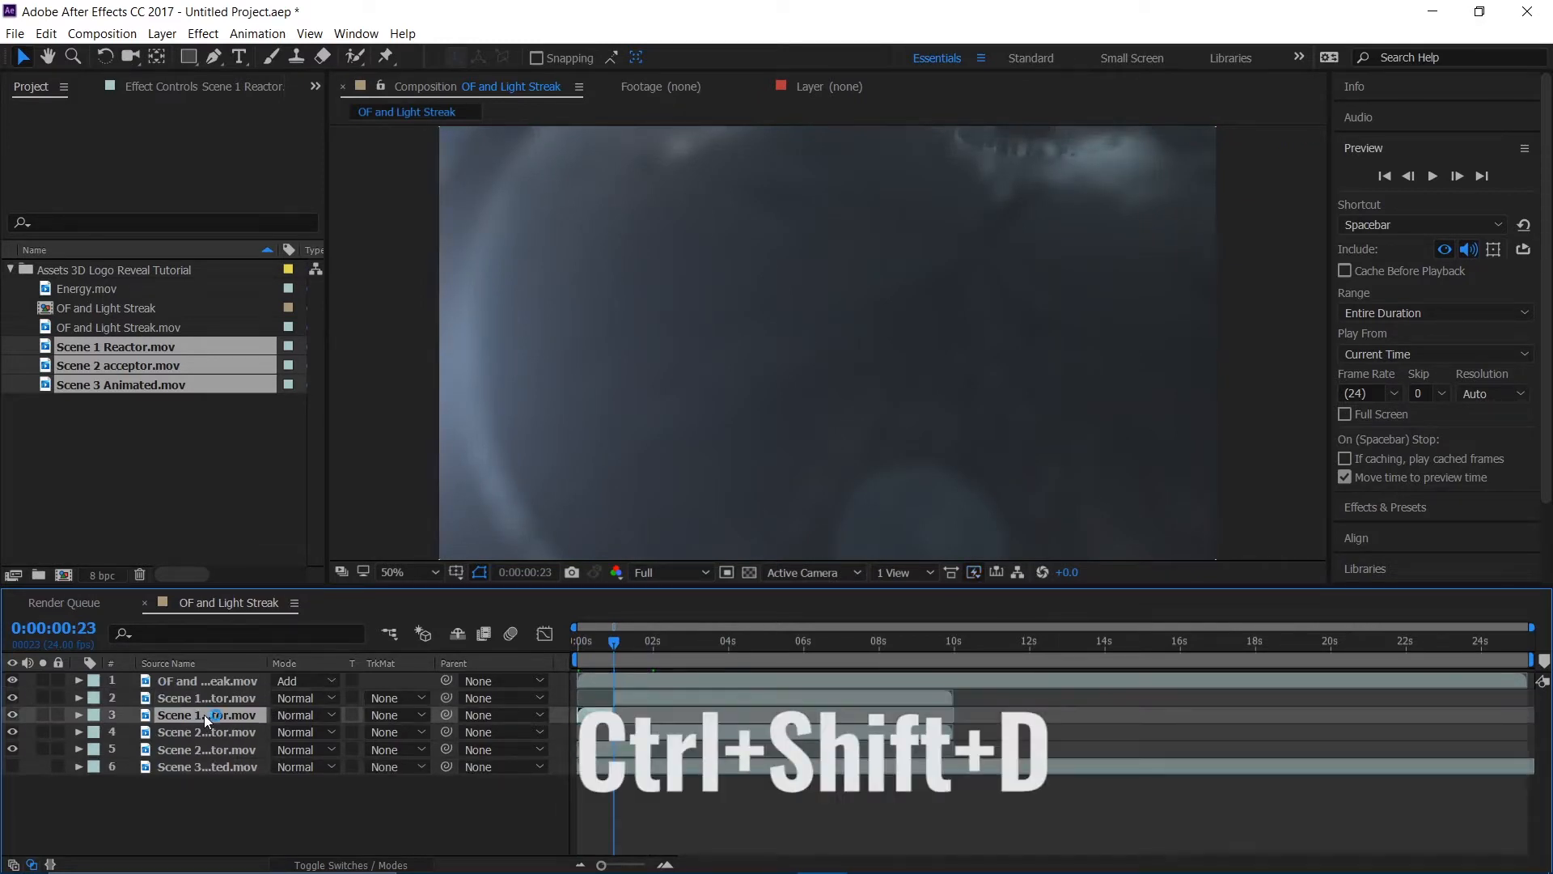
pyautogui.press('Delete')
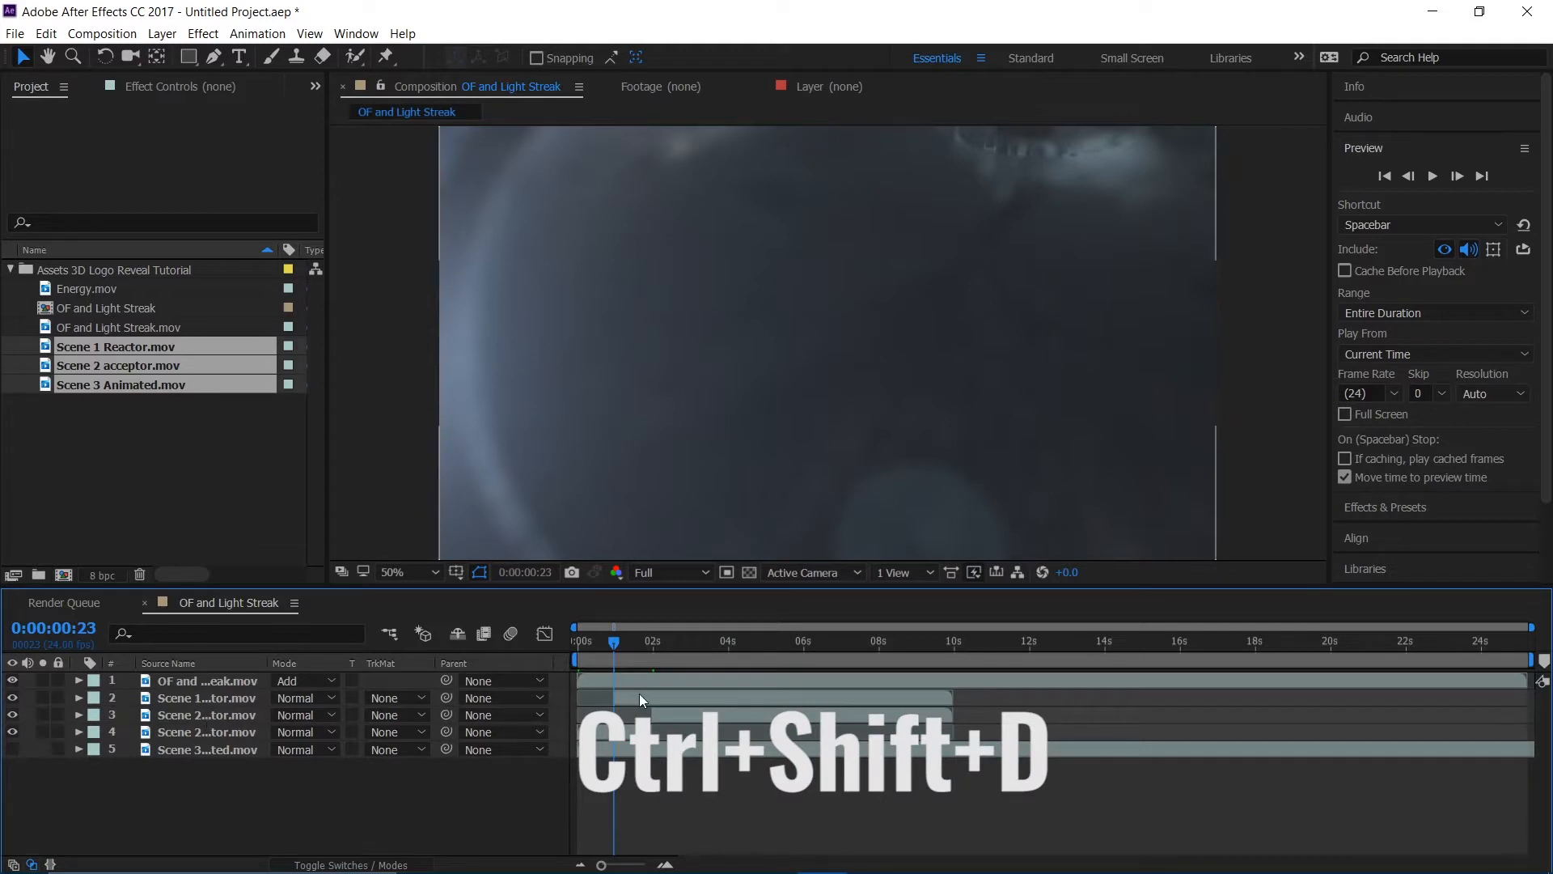
# - Make the Scene 1 segment start at 2 seconds, where the first Scene 2 segment ends, and split it at 0:00:03:07
pyautogui.moveTo(639, 696); pyautogui.dragTo(701, 677)
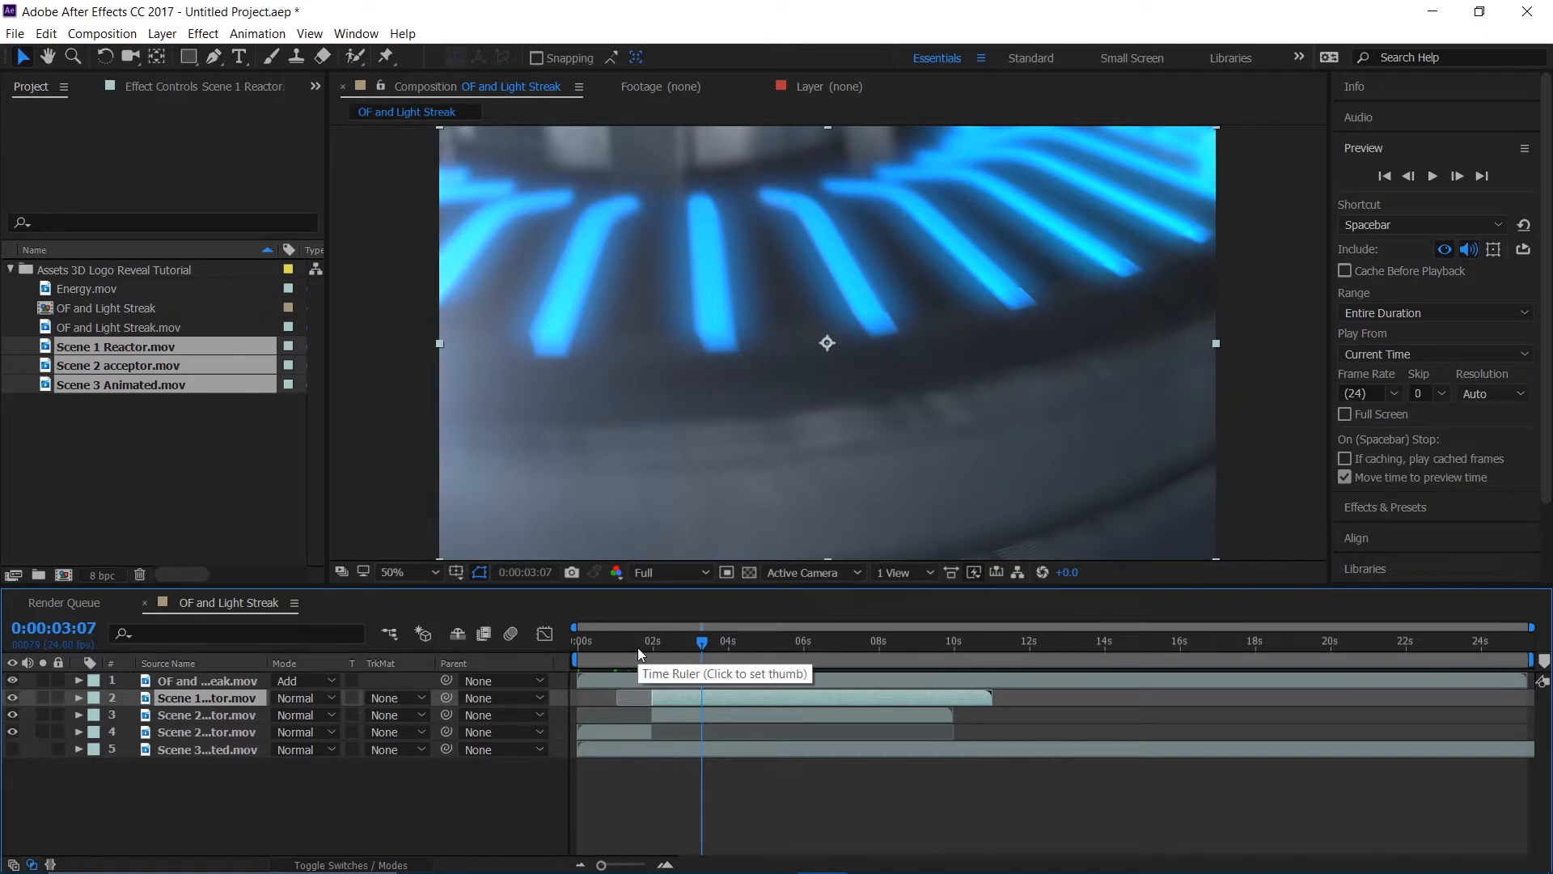
pyautogui.moveTo(638, 649); pyautogui.dragTo(700, 641)
pyautogui.hotkey('ctrl', 'shift', 'd')
# - Move the later Scene 2 segment above the Scene 1 layers and split it, with its first part starting at 0:00:03:07
pyautogui.moveTo(235, 733); pyautogui.dragTo(231, 690)
pyautogui.moveTo(702, 642); pyautogui.dragTo(739, 718)
pyautogui.hotkey('ctrl', 'shift', 'd')
pyautogui.click(692, 717)
pyautogui.moveTo(749, 642); pyautogui.dragTo(521, 669)
pyautogui.press('space')
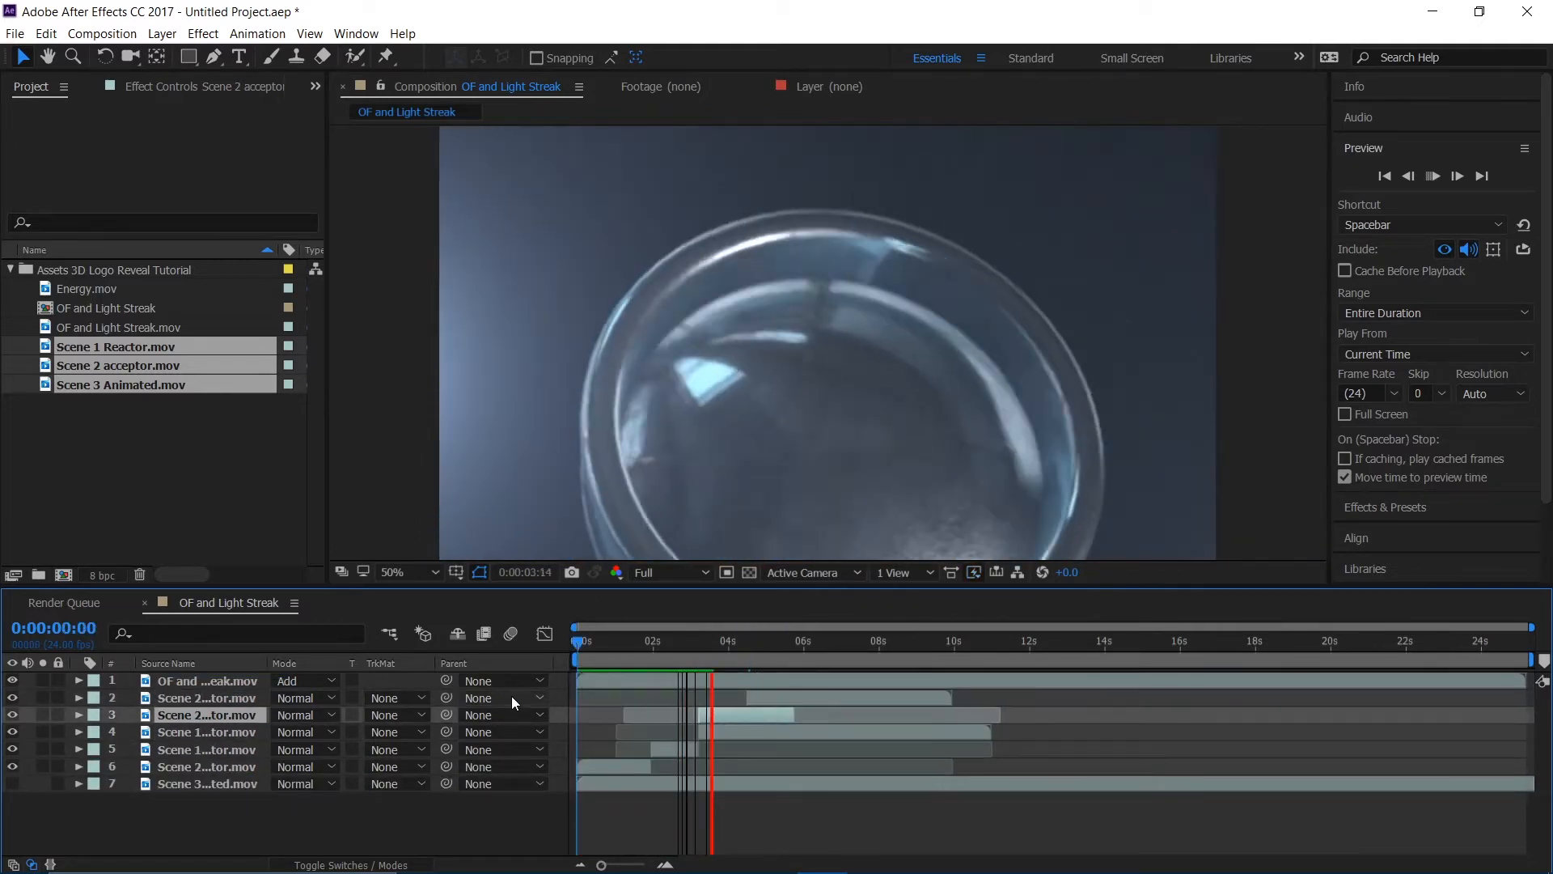
pyautogui.press('space')
# - Preview the edited cuts and hide the topmost Scene 2 segment
pyautogui.click(252, 734)
pyautogui.click(665, 645)
pyautogui.press('space')
pyautogui.press('space')
pyautogui.click(208, 699)
pyautogui.click(12, 698)
pyautogui.moveTo(687, 644); pyautogui.dragTo(821, 644)
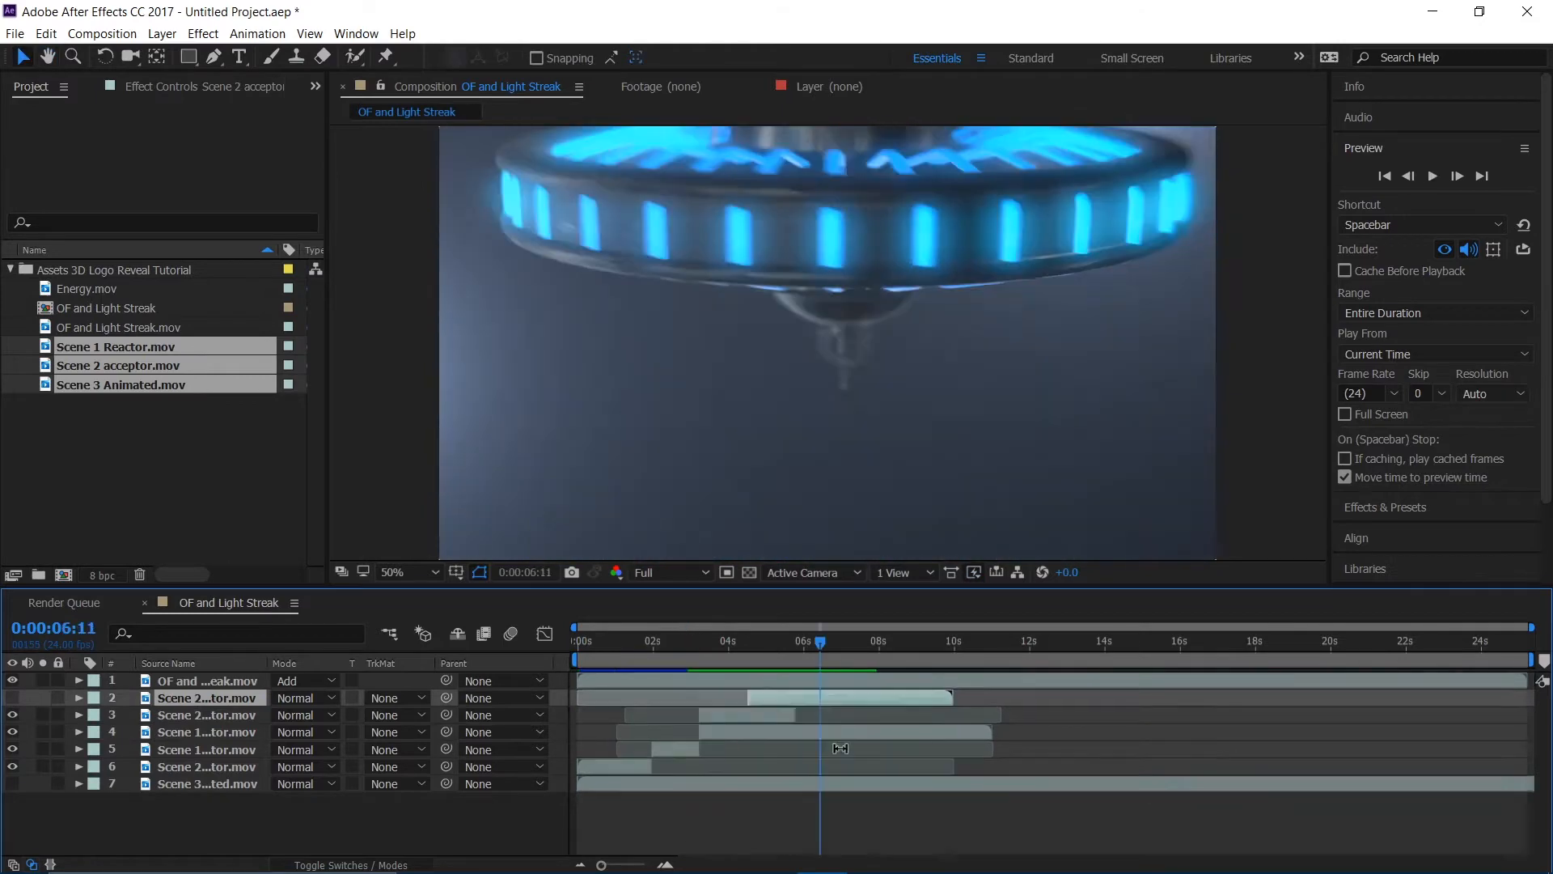
# - Move the remaining Scene 1 segment directly below the light streak layer and start it where the visible second Scene 2 segment ends
pyautogui.moveTo(748, 730); pyautogui.dragTo(852, 726)
pyautogui.moveTo(211, 732); pyautogui.dragTo(210, 690)
pyautogui.moveTo(841, 698); pyautogui.dragTo(830, 698)
pyautogui.moveTo(820, 644); pyautogui.dragTo(783, 648)
# - Split the topmost Scene 1 segment at 0:00:06:21 and hide its later part
pyautogui.press('space')
pyautogui.press('space')
pyautogui.hotkey('ctrl', 'shift', 'd')
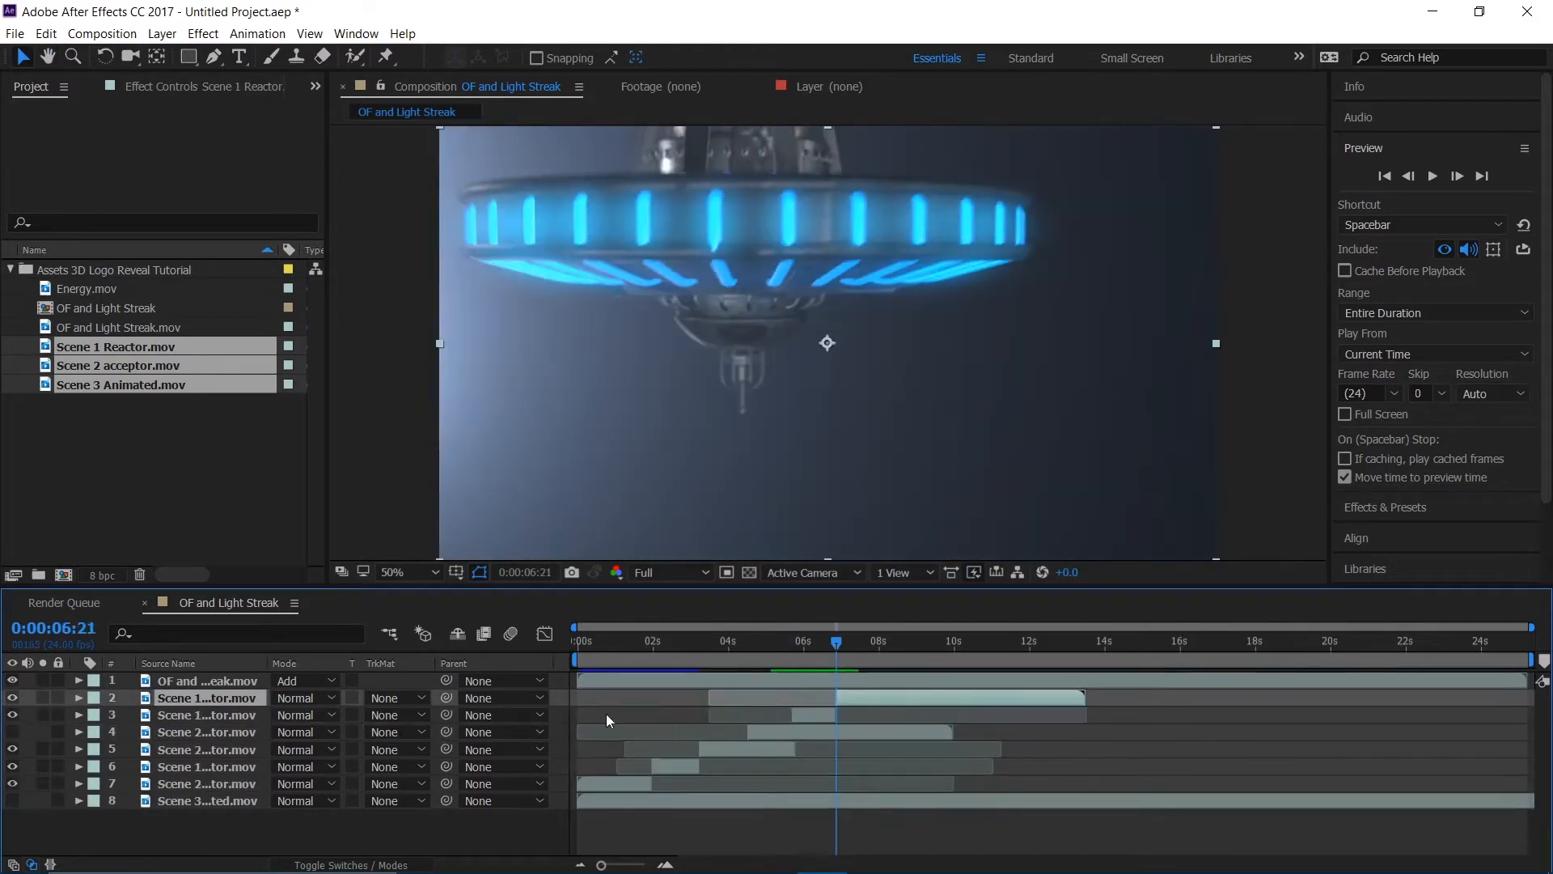
pyautogui.click(12, 698)
# - Show the hidden Scene 2 segment, move it above the Scene 1 layers and start it where the visible Scene 1 cut ends
pyautogui.click(190, 749)
pyautogui.click(12, 732)
pyautogui.moveTo(194, 732); pyautogui.dragTo(194, 691)
pyautogui.moveTo(837, 645); pyautogui.dragTo(784, 646)
pyautogui.moveTo(796, 697); pyautogui.dragTo(881, 697)
pyautogui.moveTo(784, 644); pyautogui.dragTo(459, 688)
pyautogui.press('space')
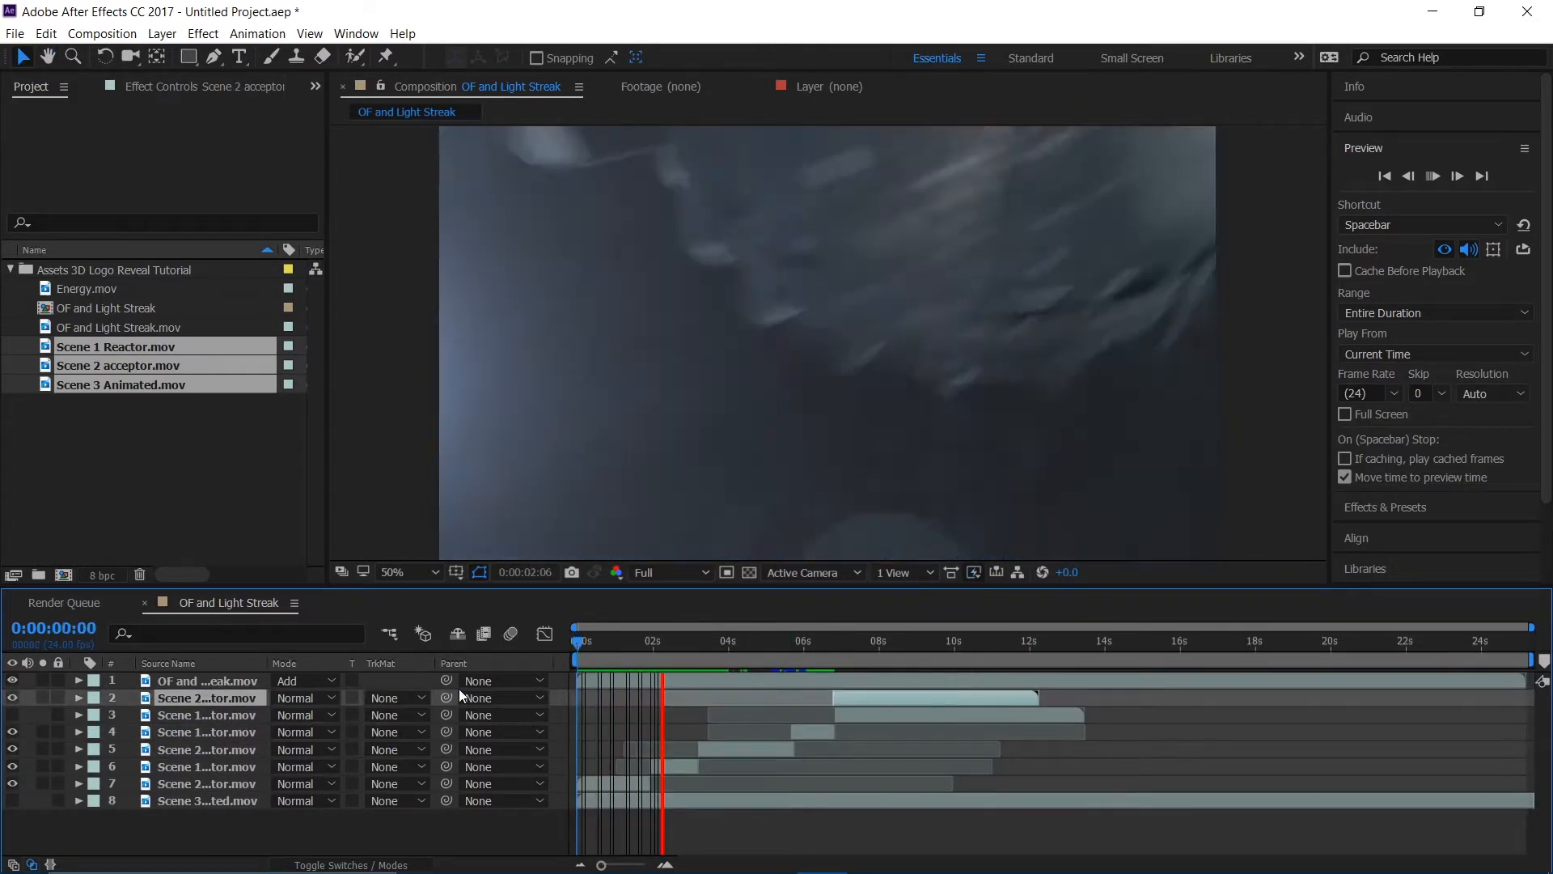
pyautogui.press('space')
# - Cut off the topmost Scene 2 segment at 0:00:10:14 and place the hidden Scene 1 segment above it, starting at that cut
pyautogui.hotkey('ctrl', 'shift', 'd')
pyautogui.press('Delete')
pyautogui.moveTo(219, 716); pyautogui.dragTo(227, 691)
pyautogui.moveTo(869, 698); pyautogui.dragTo(1009, 696)
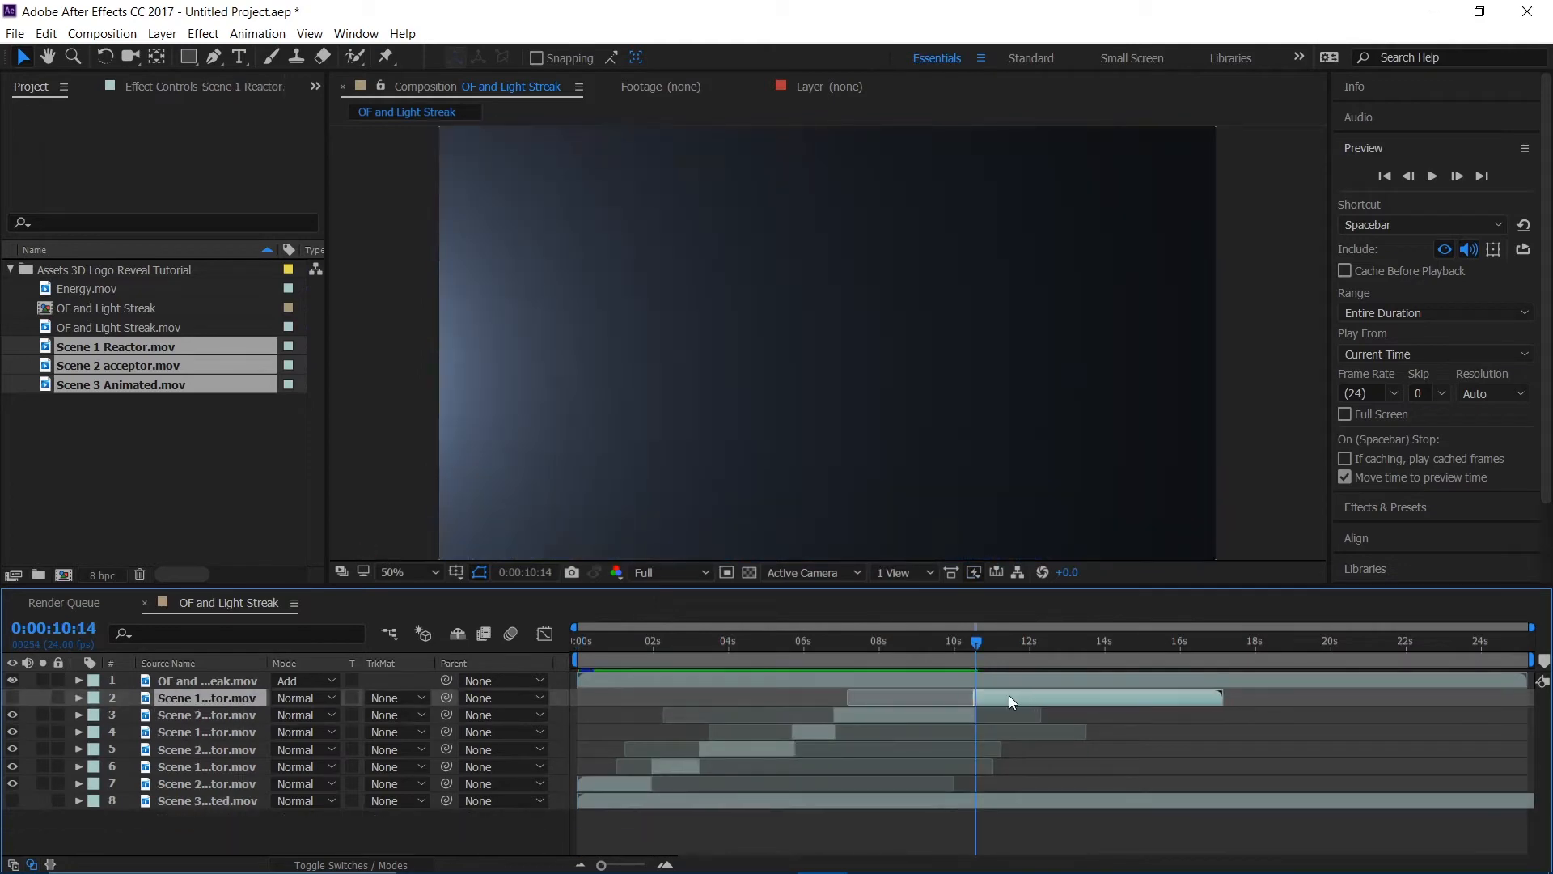
# - Show the topmost Scene 1 segment, split it shortly before the 14-second mark and delete its later part
pyautogui.click(12, 698)
pyautogui.moveTo(978, 644); pyautogui.dragTo(537, 663)
pyautogui.hotkey('ctrl', 'shift', 'd')
pyautogui.press('Delete')
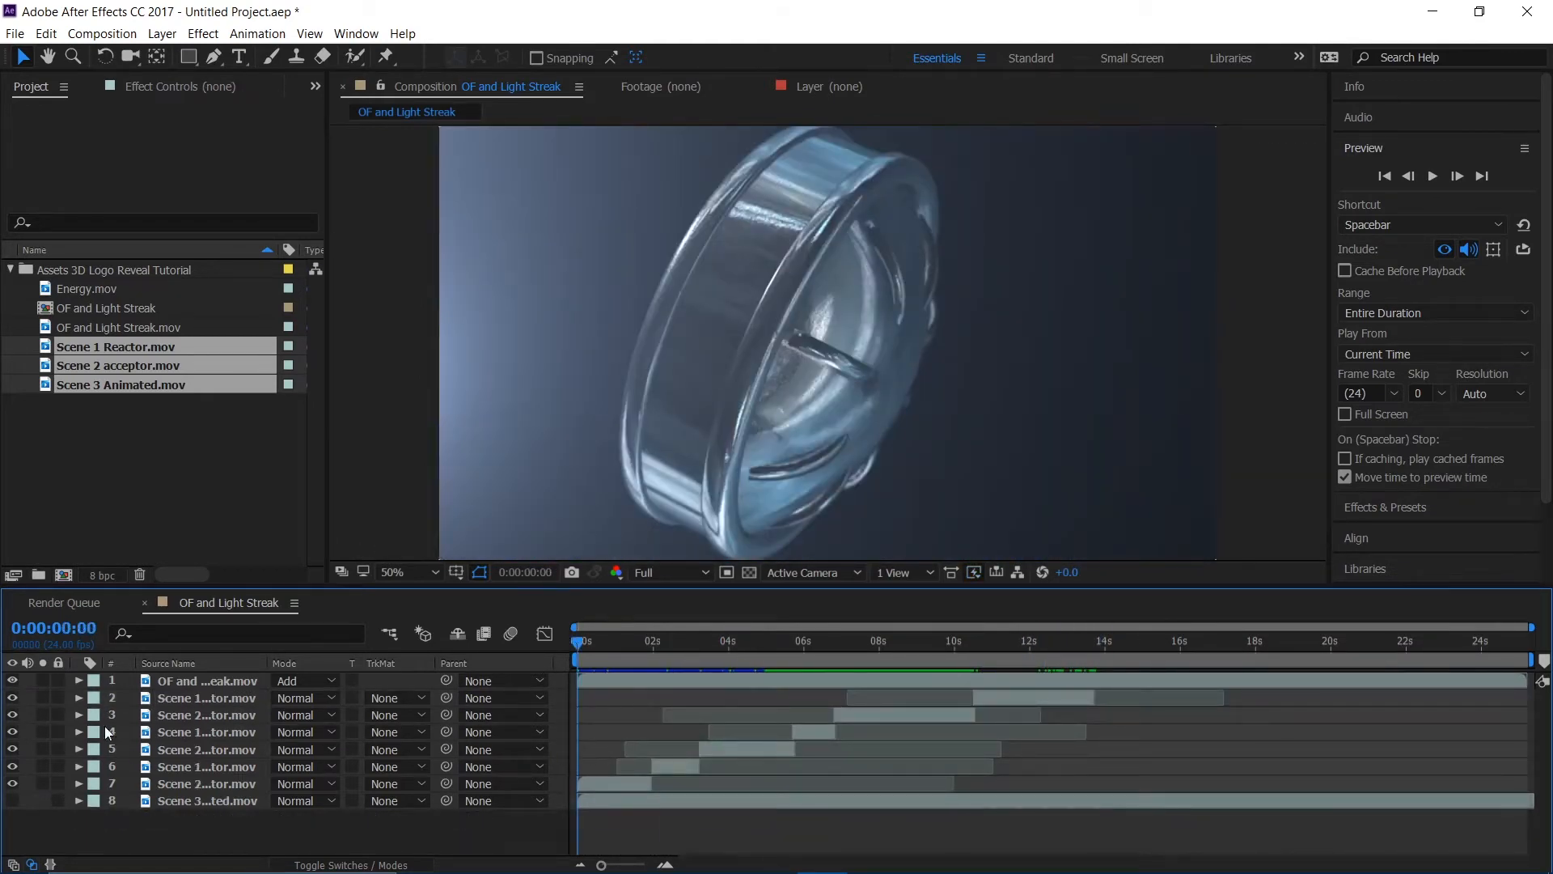
# - Play the edit from the beginning and examine the end of the last Scene 1 segment around 0:00:13:07
pyautogui.press('space')
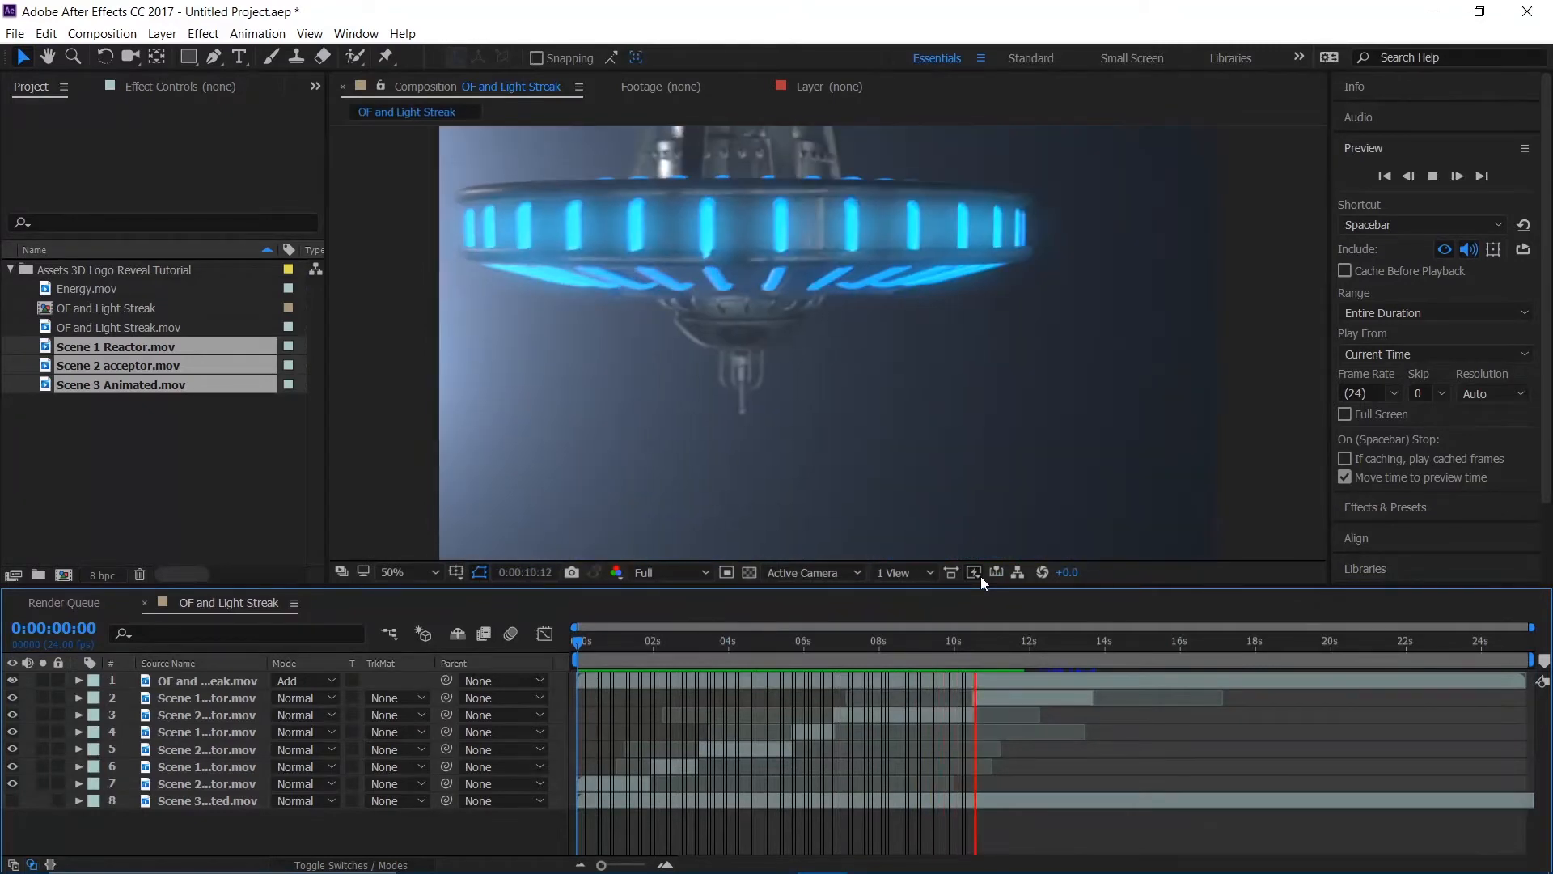
pyautogui.press('space')
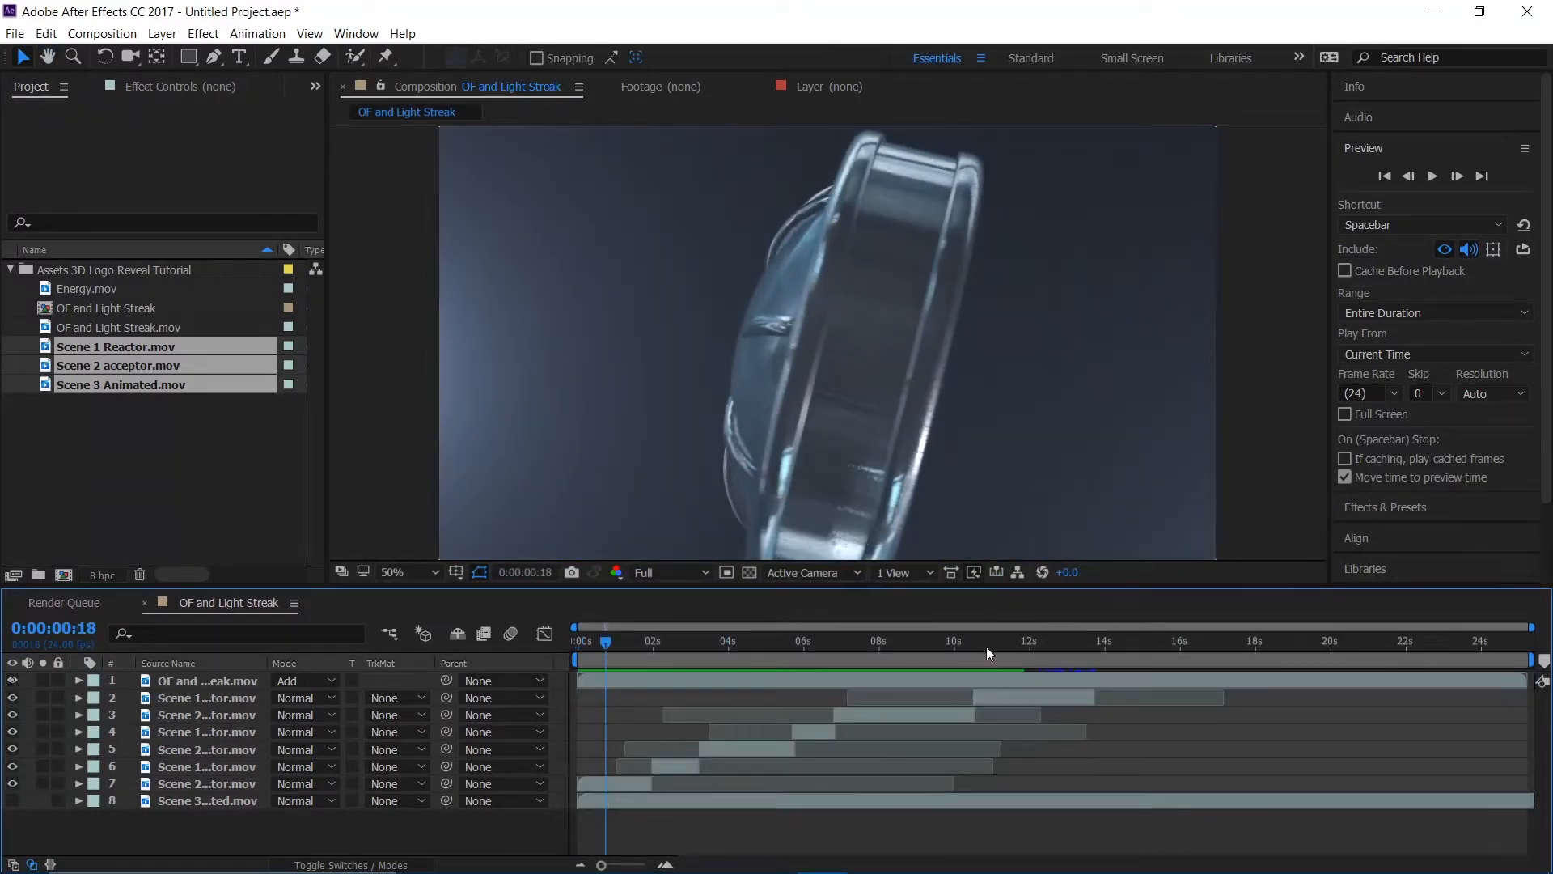
pyautogui.moveTo(1000, 647); pyautogui.dragTo(1068, 654)
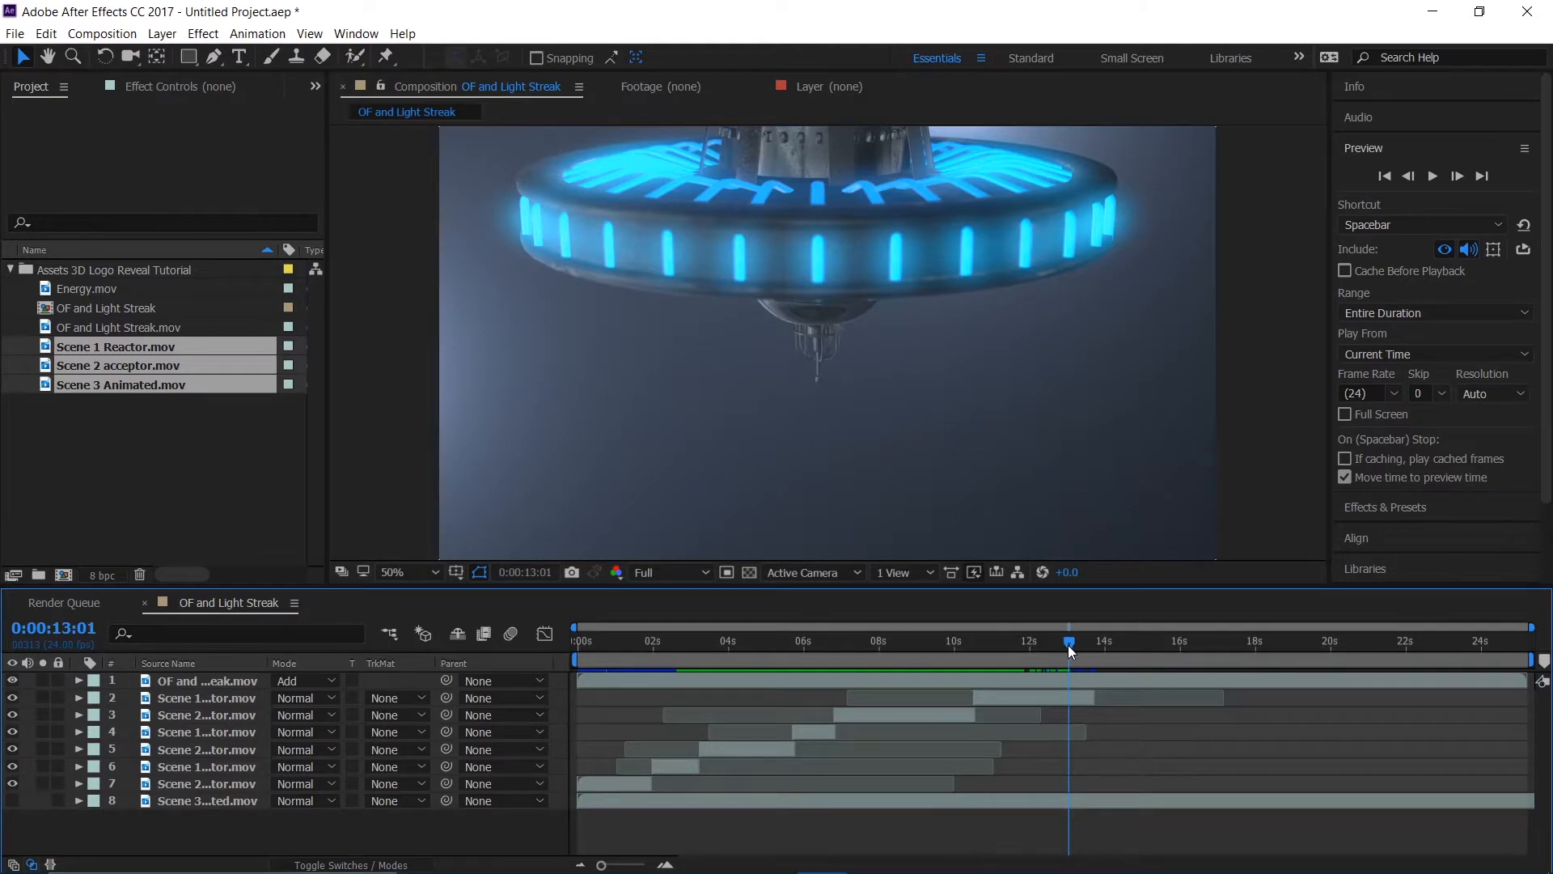
pyautogui.moveTo(1068, 644)
pyautogui.mouseDown()
pyautogui.moveTo(1113, 646)
pyautogui.moveTo(1082, 648)
pyautogui.mouseUp()
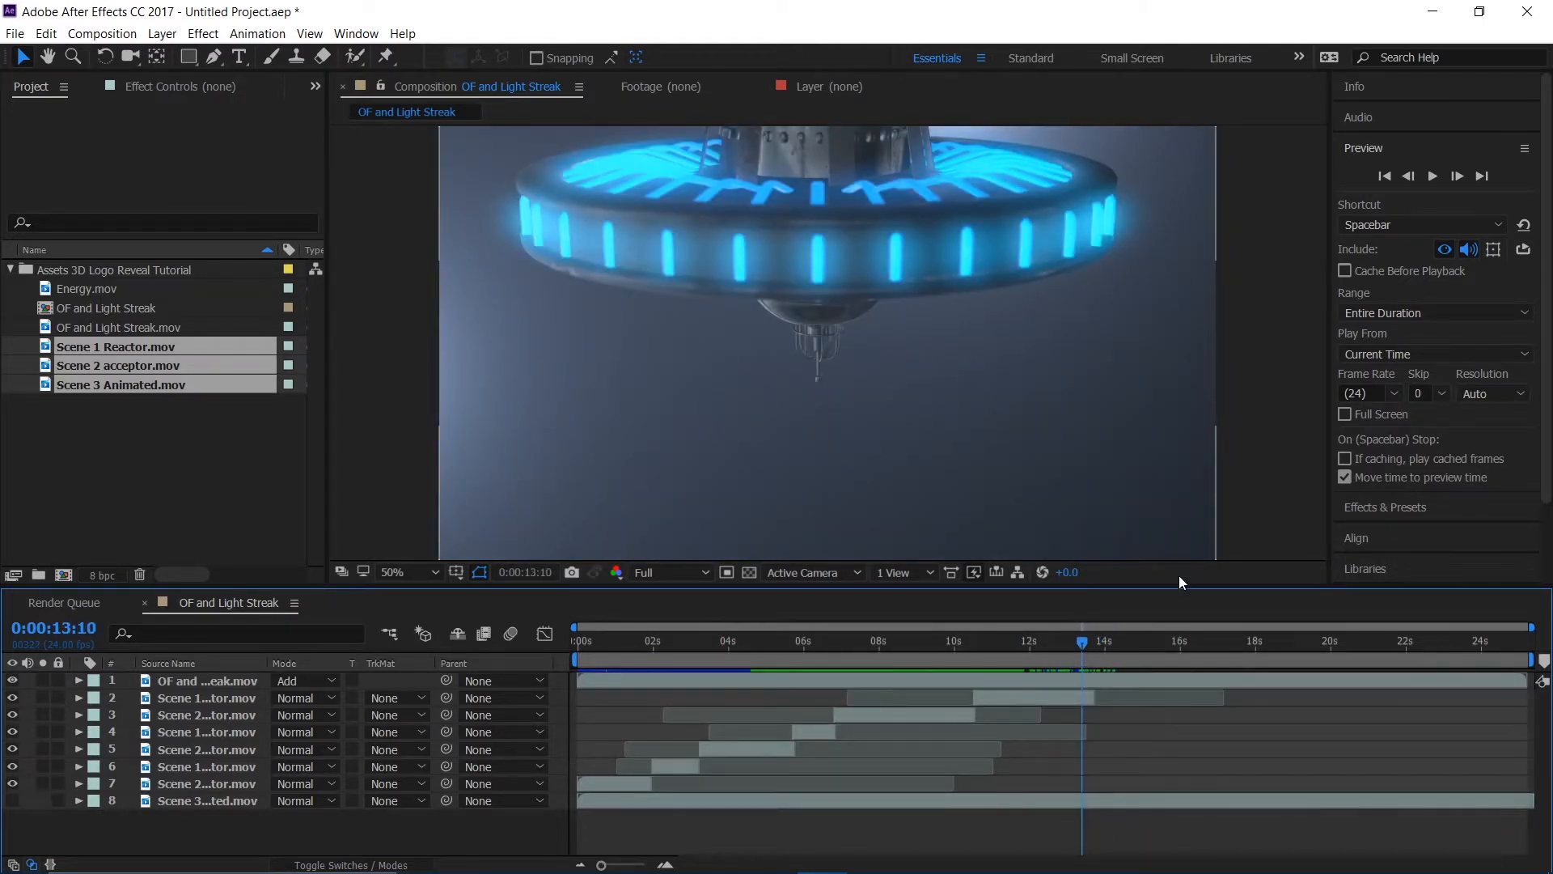
pyautogui.moveTo(1081, 646)
pyautogui.mouseDown()
pyautogui.moveTo(1049, 648)
pyautogui.moveTo(1082, 658)
pyautogui.mouseUp()
# - Make the topmost Scene 1 segment a 3D layer
pyautogui.click(230, 701)
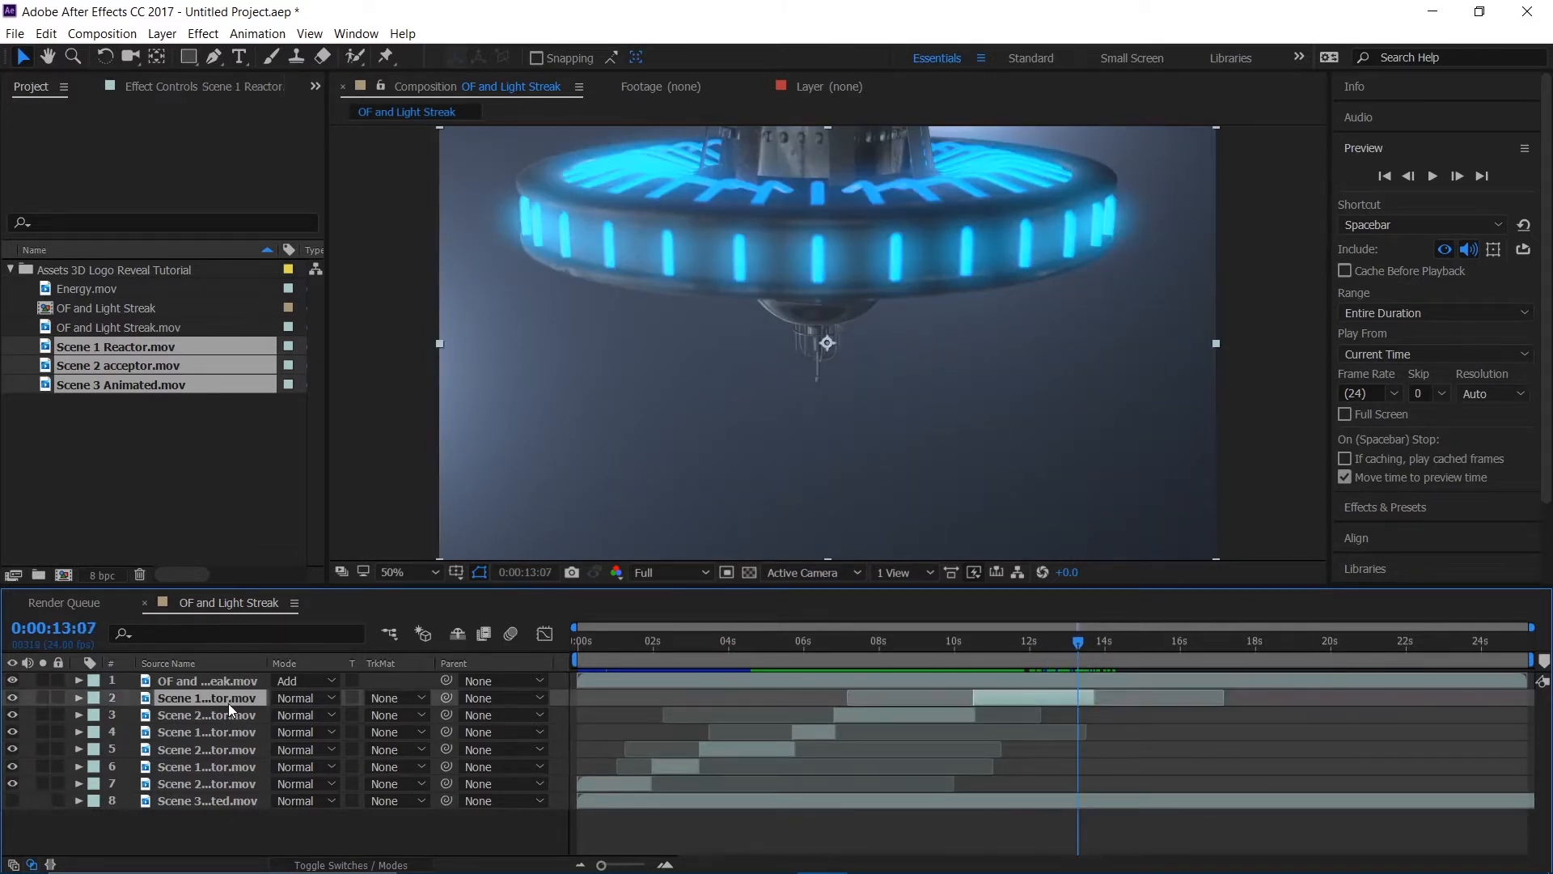
pyautogui.click(5, 699)
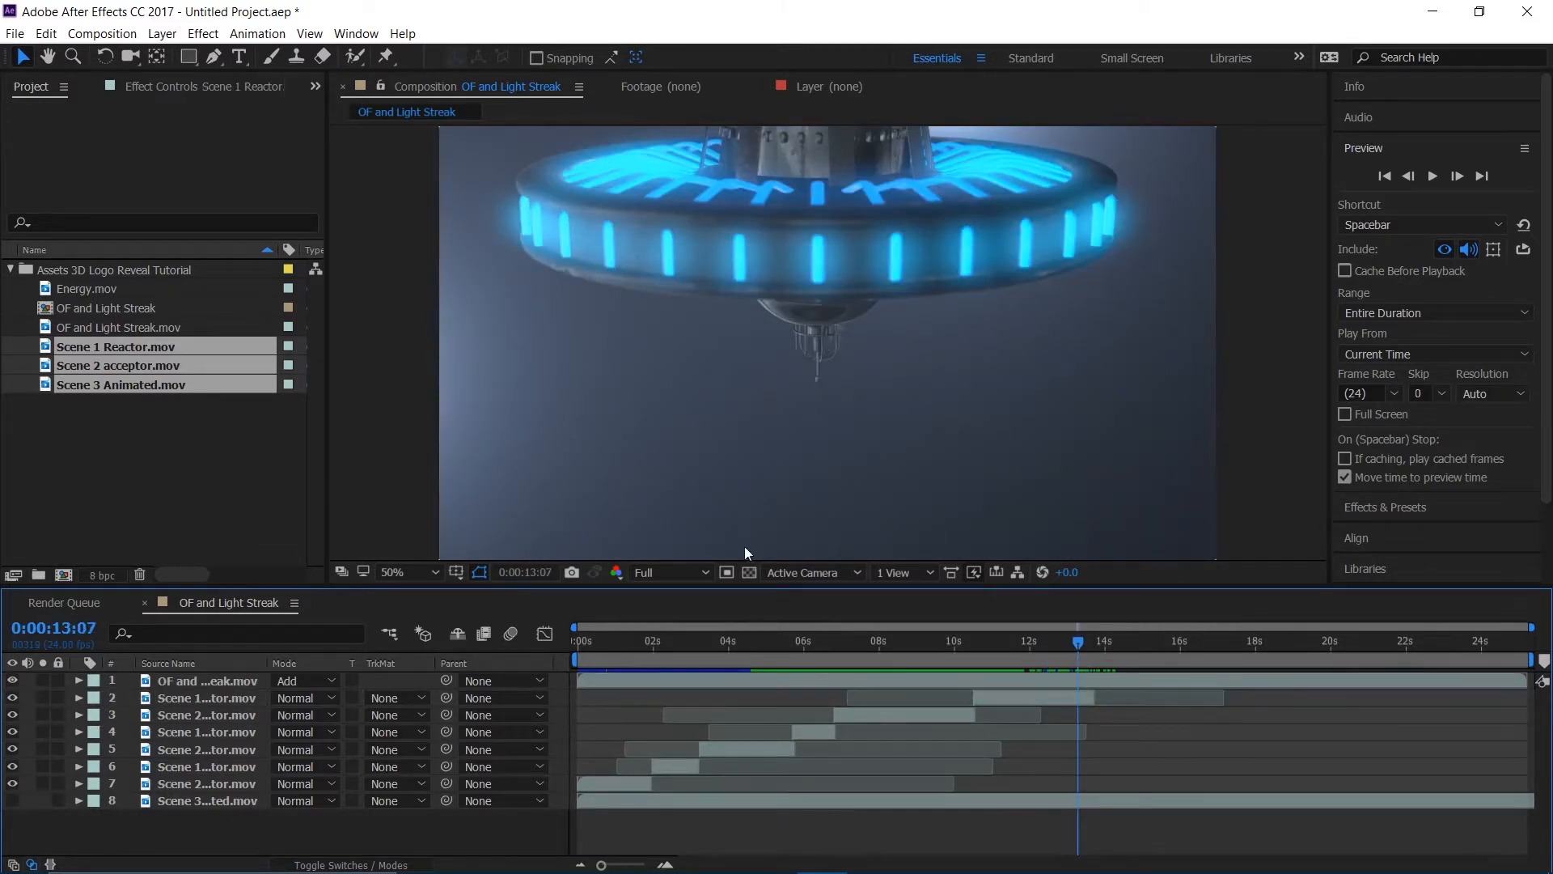
pyautogui.click(10, 699)
pyautogui.click(8, 700)
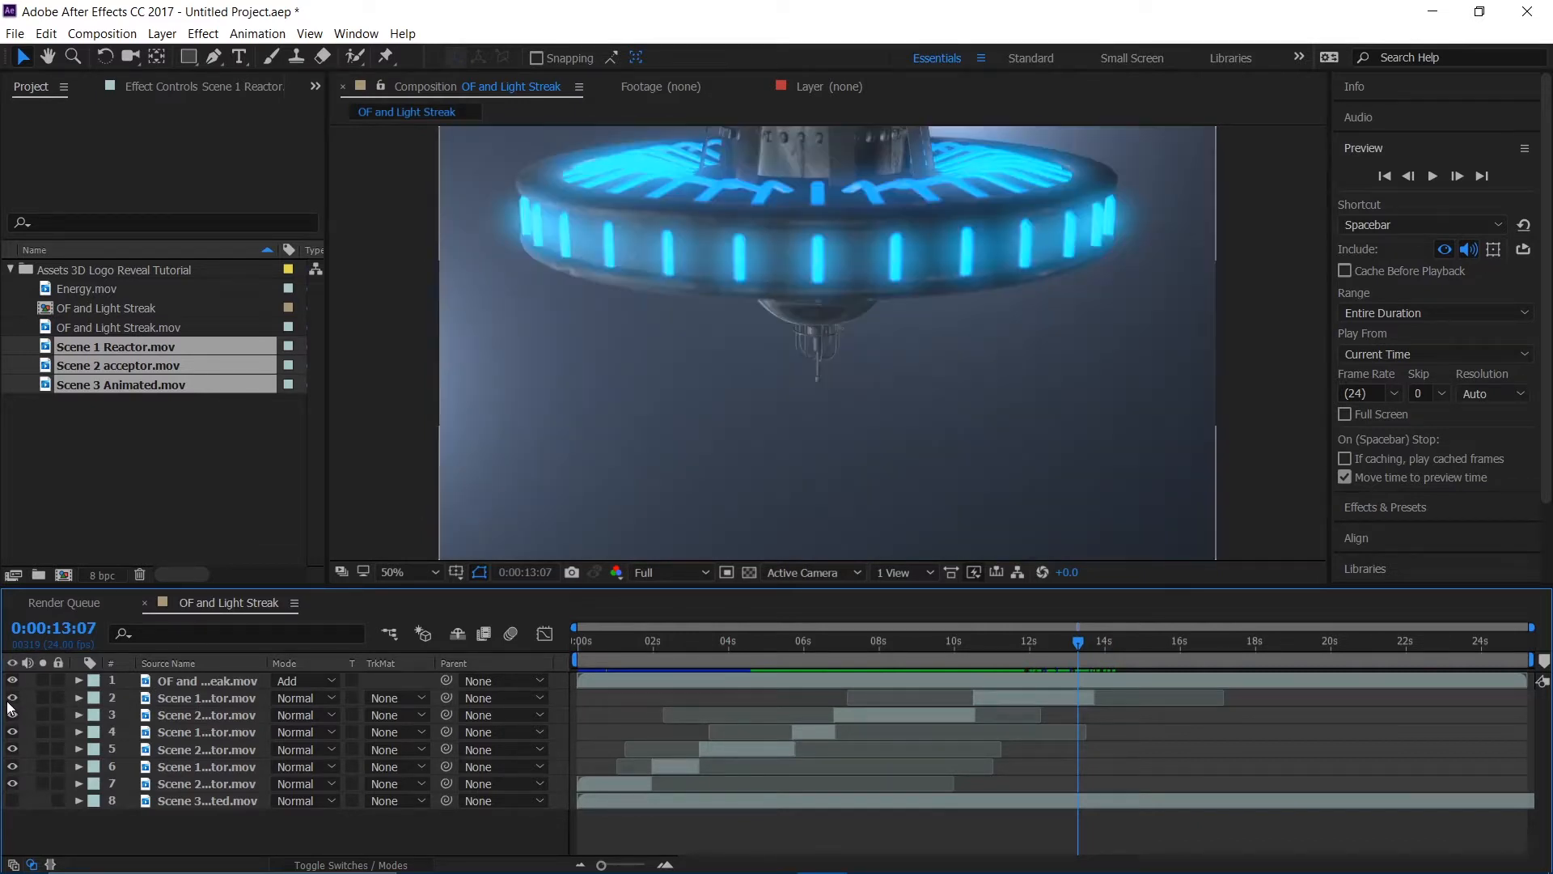
pyautogui.click(222, 697)
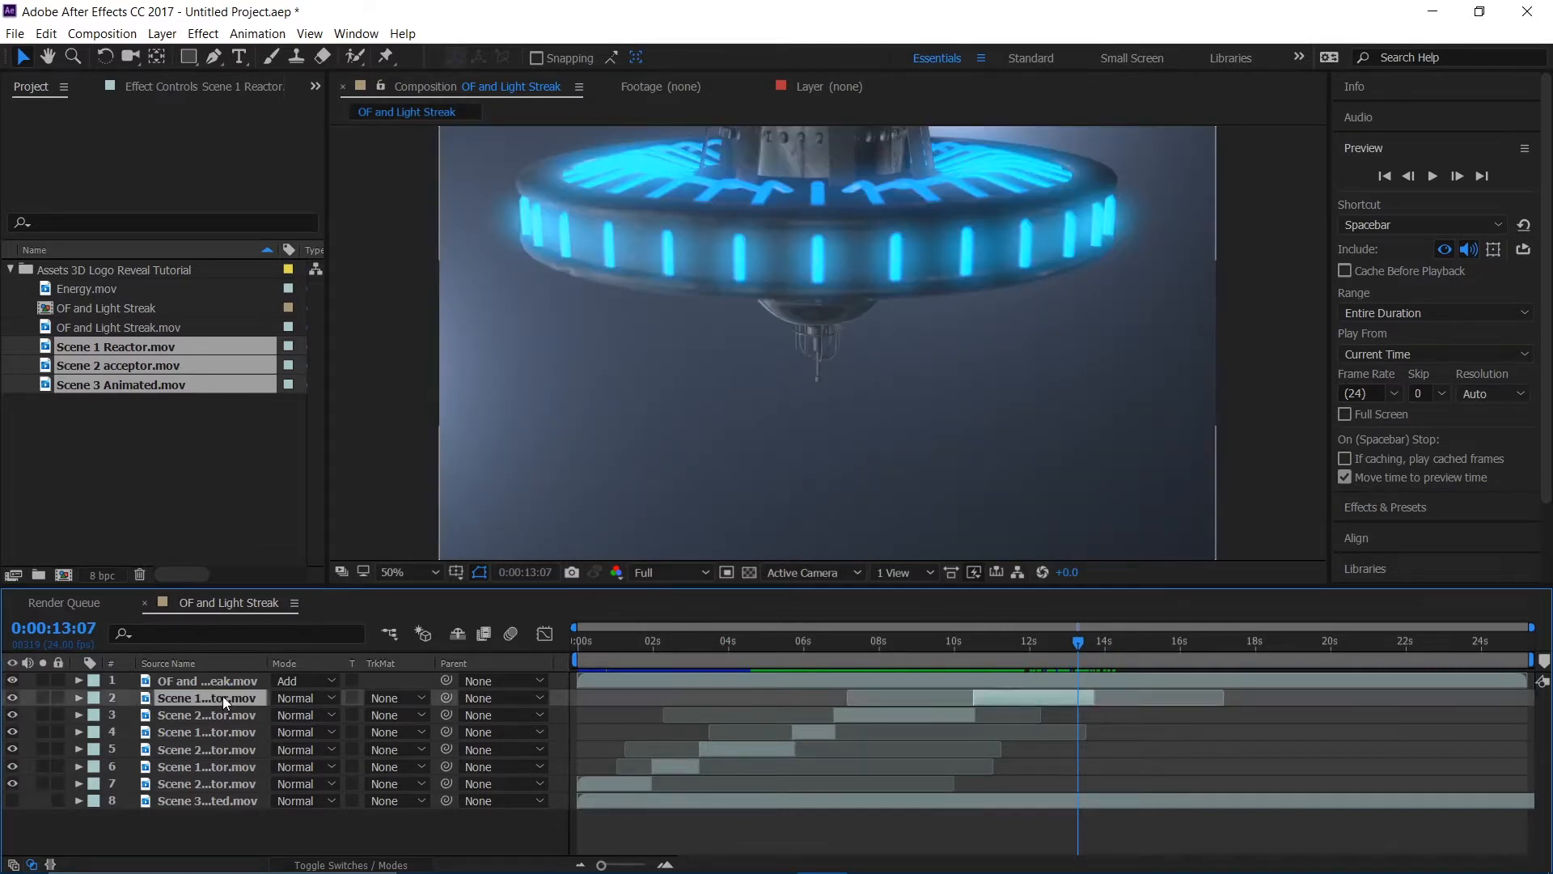
pyautogui.click(356, 865)
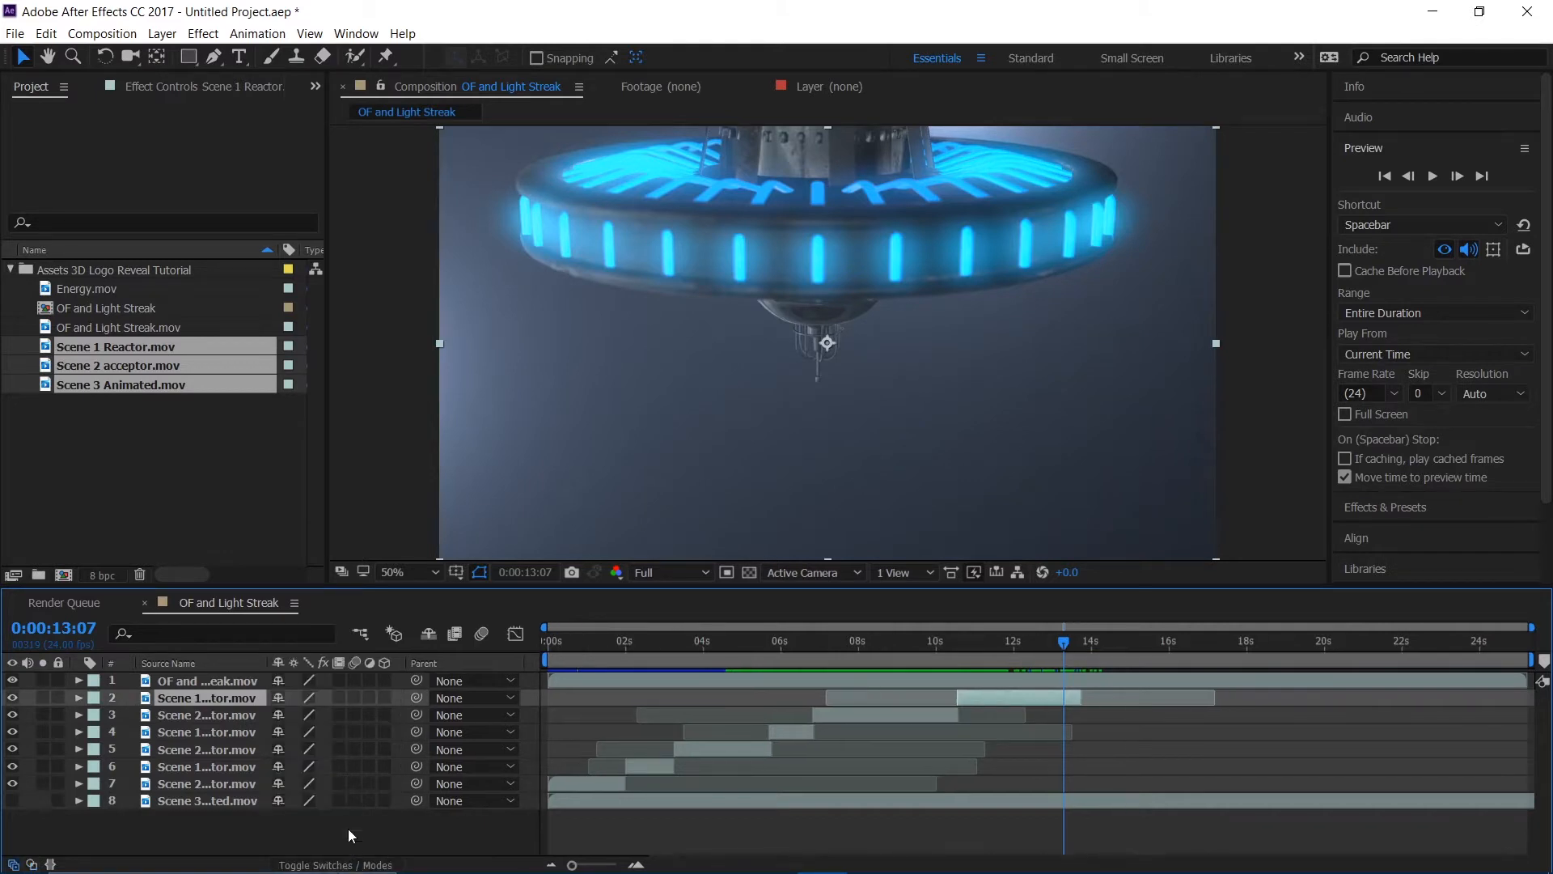
pyautogui.click(386, 697)
# - Add a two-node camera with the 35mm preset to the composition
pyautogui.rightClick(390, 817)
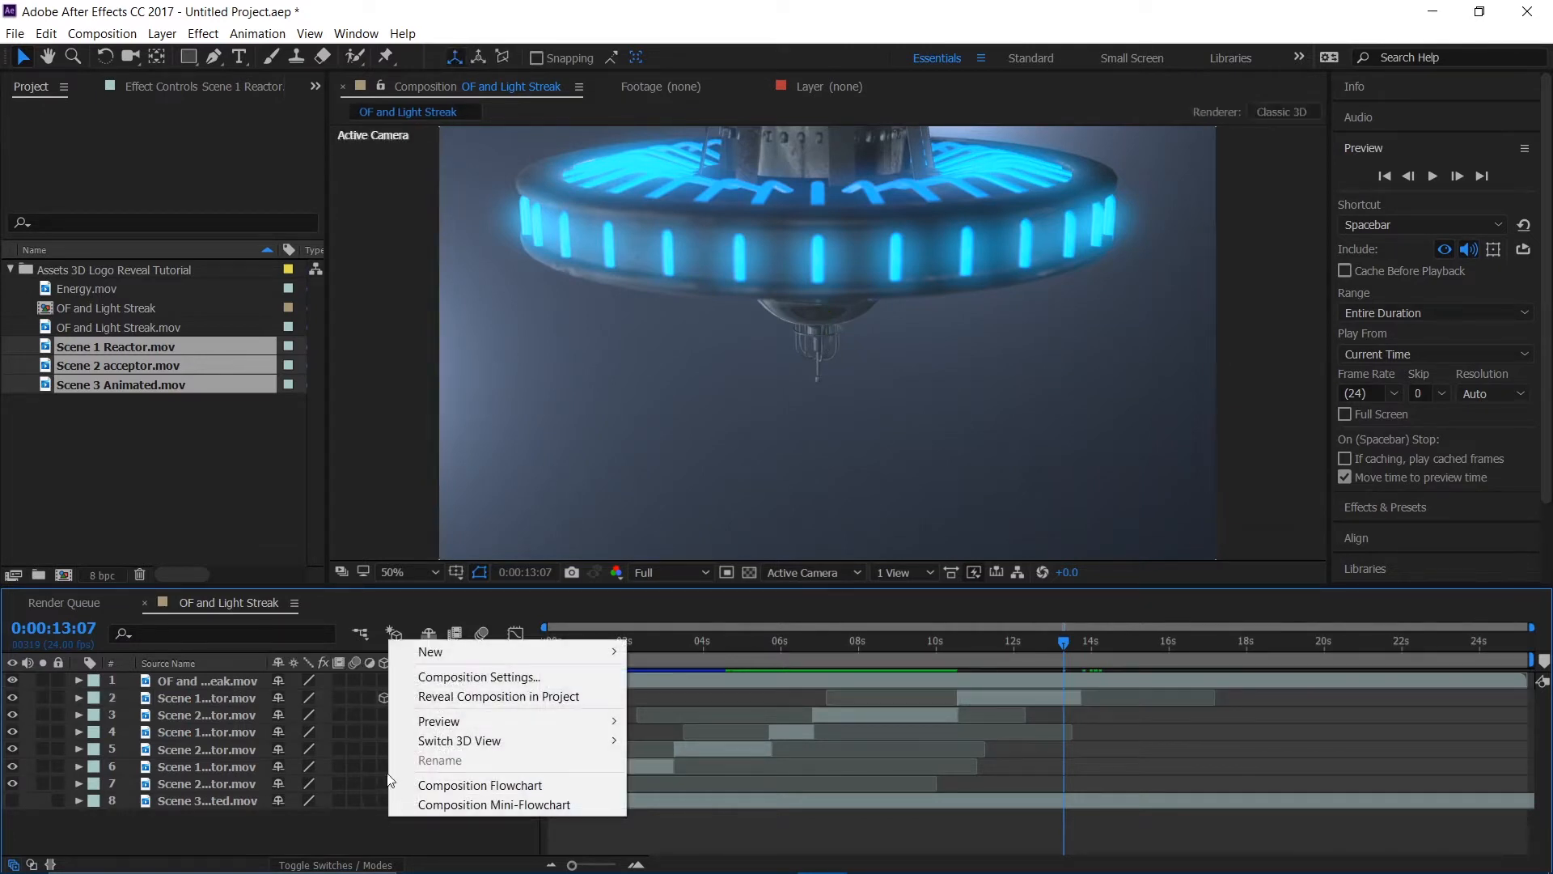
pyautogui.moveTo(433, 661)
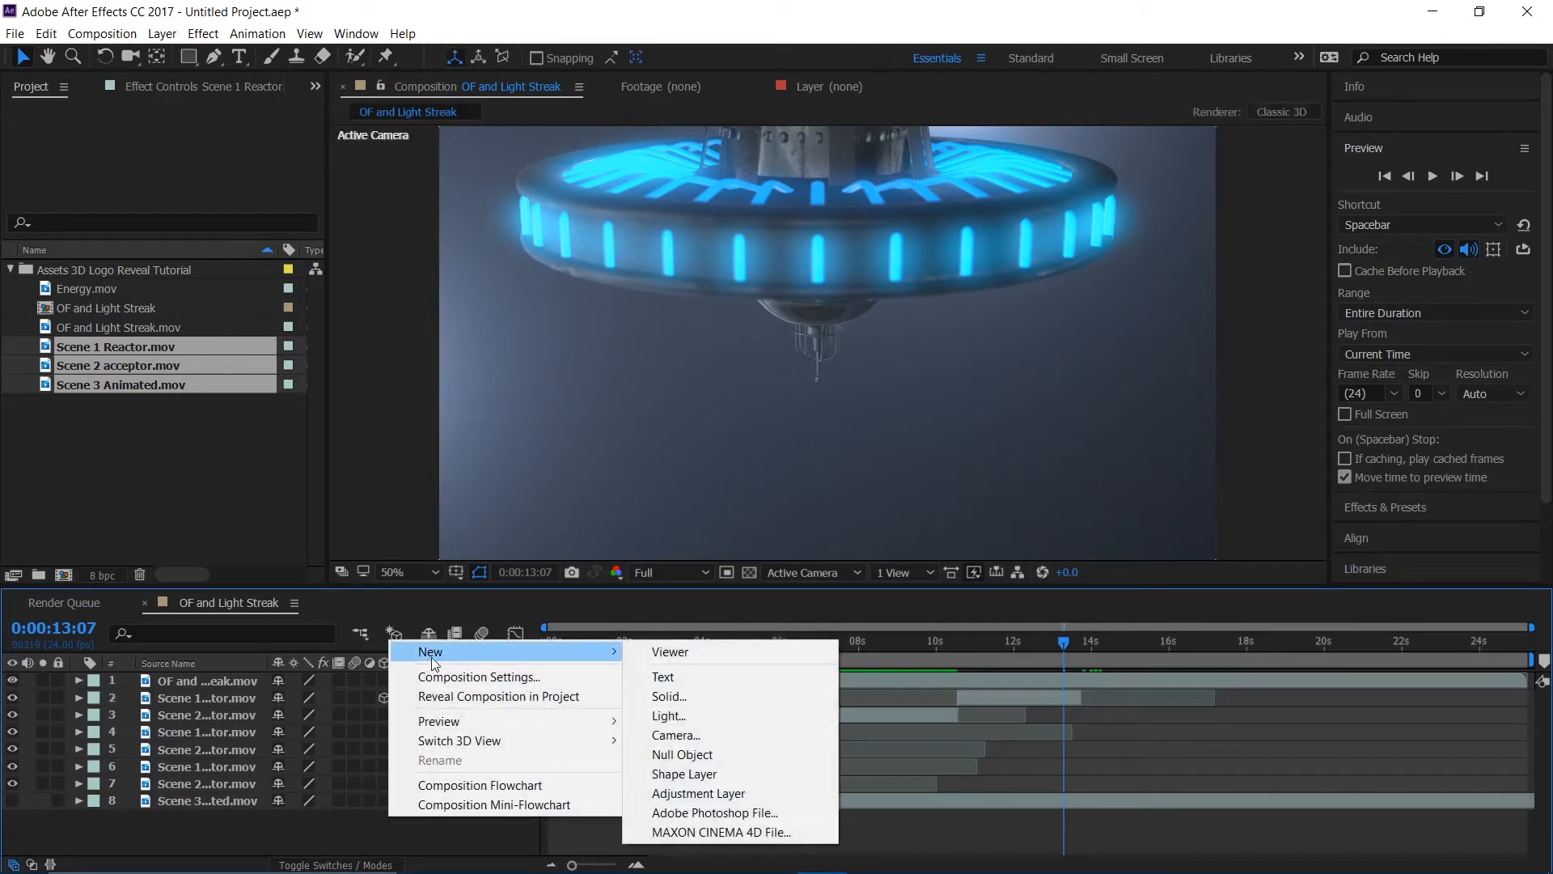
pyautogui.click(676, 735)
pyautogui.click(896, 291)
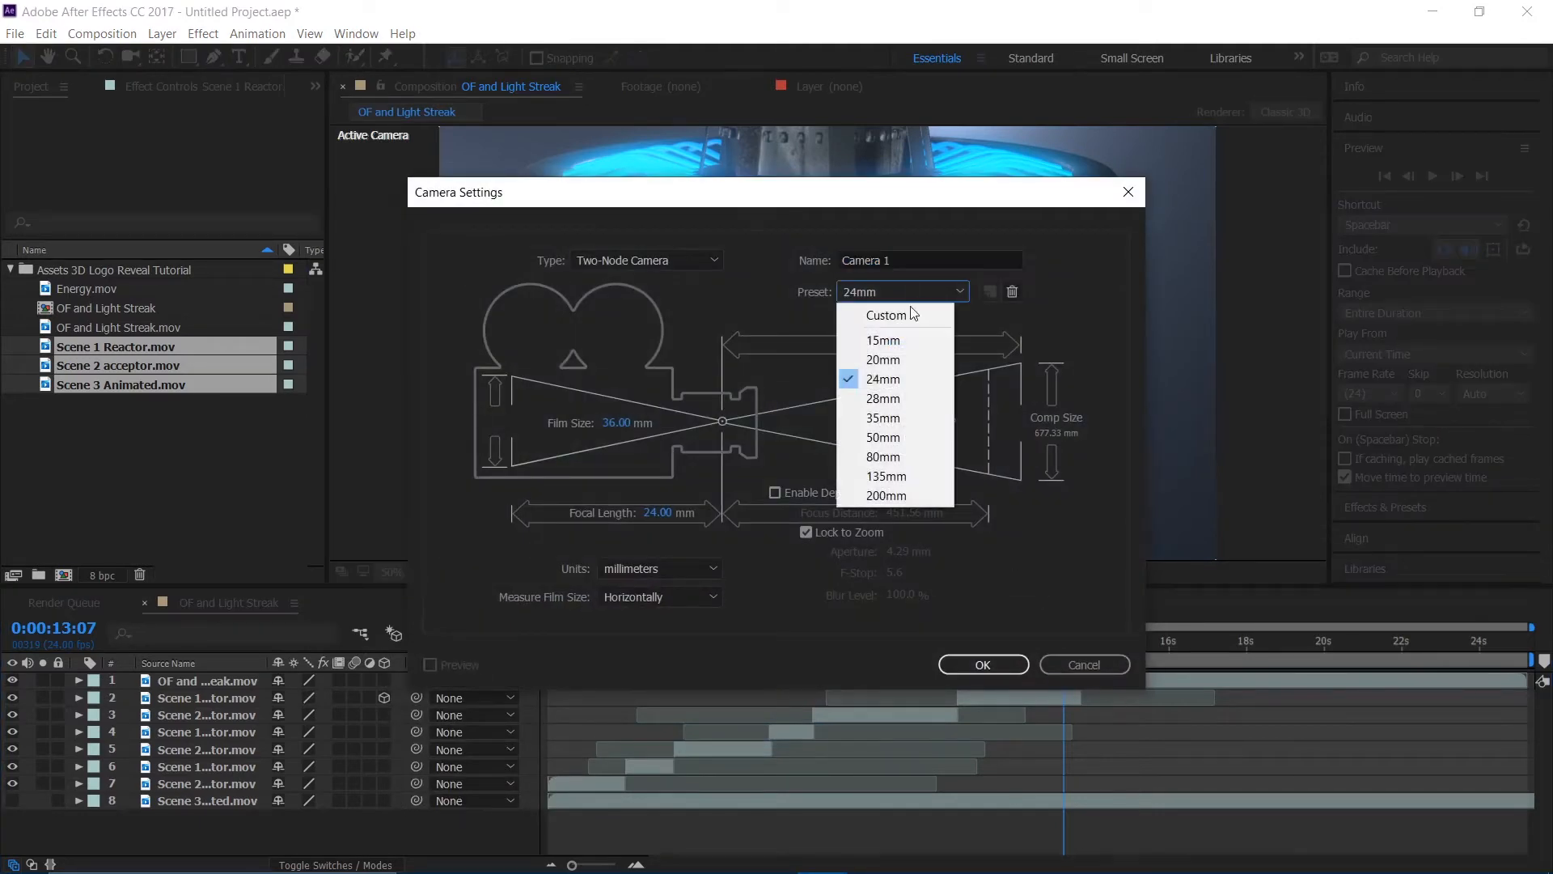
pyautogui.click(930, 417)
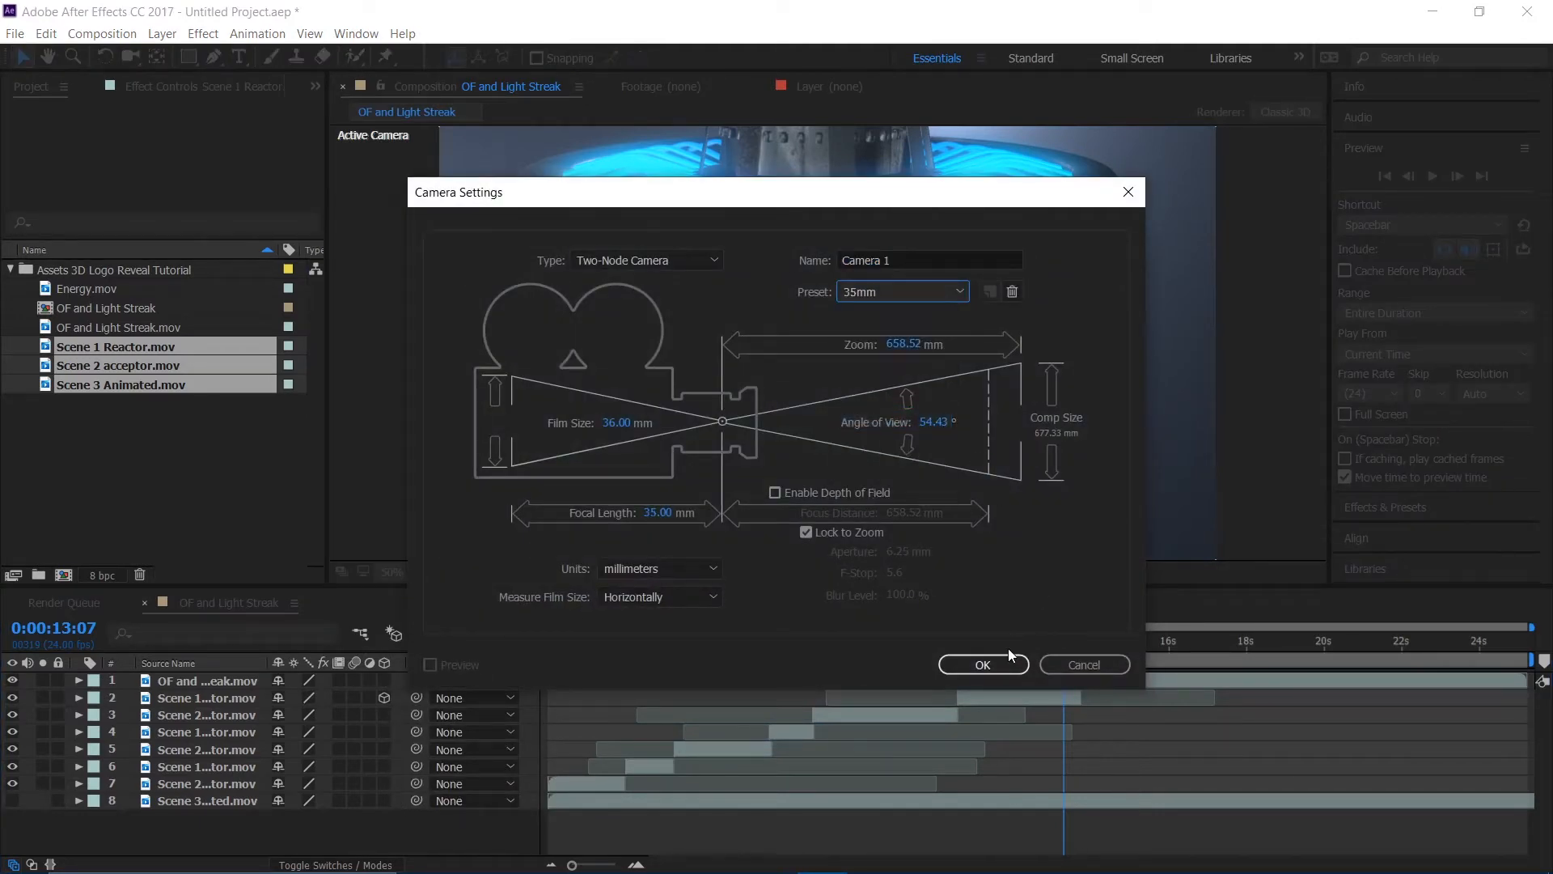
pyautogui.click(983, 664)
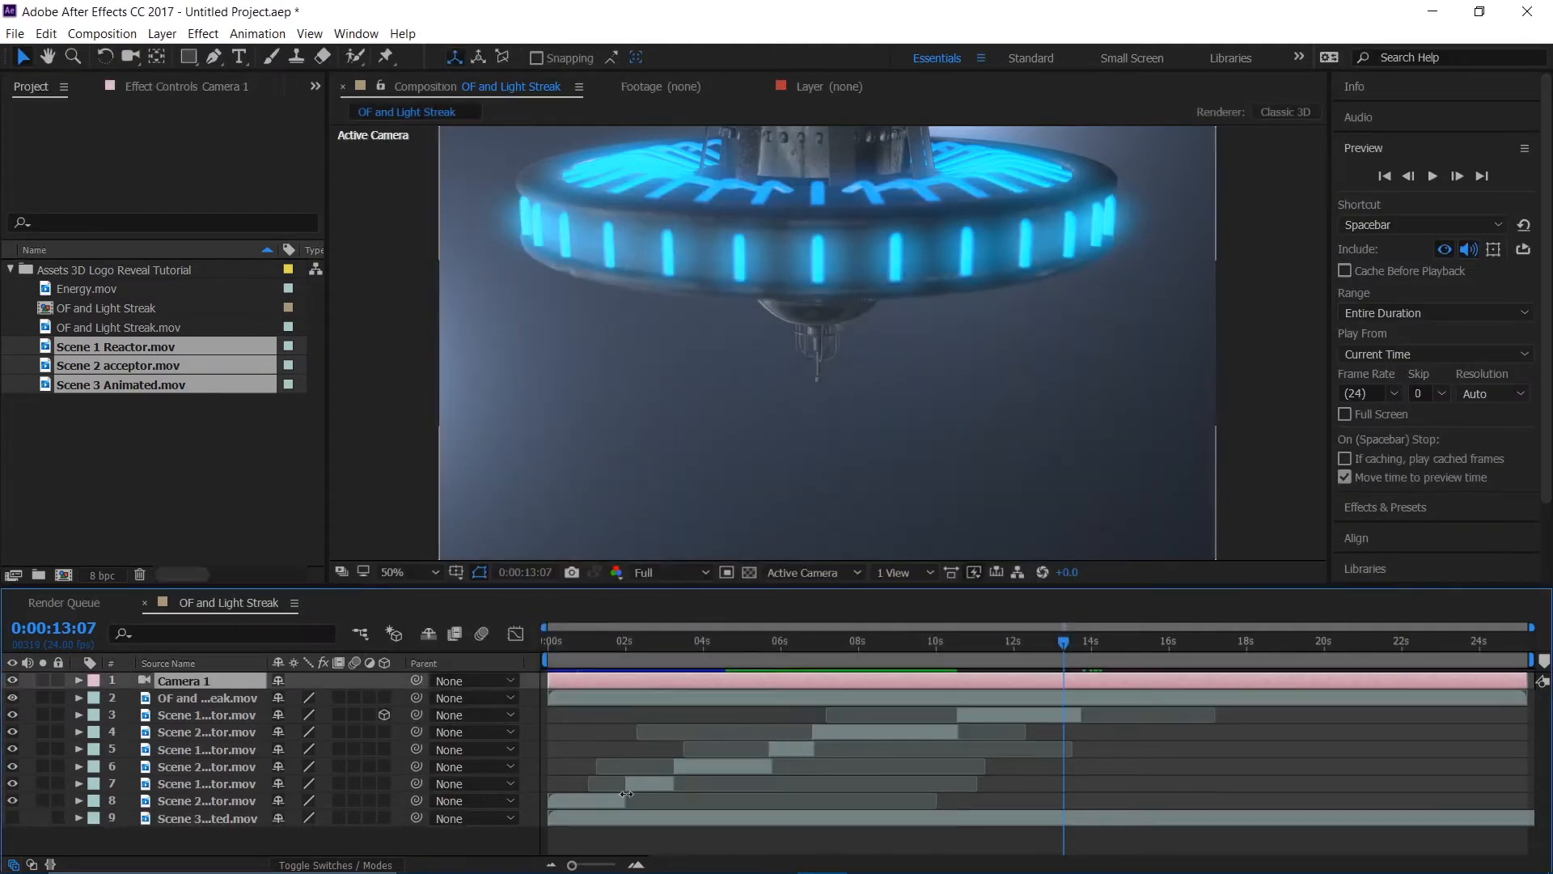
# - Add a null object, make it a 3D layer and parent Camera 1 to it
pyautogui.rightClick(430, 829)
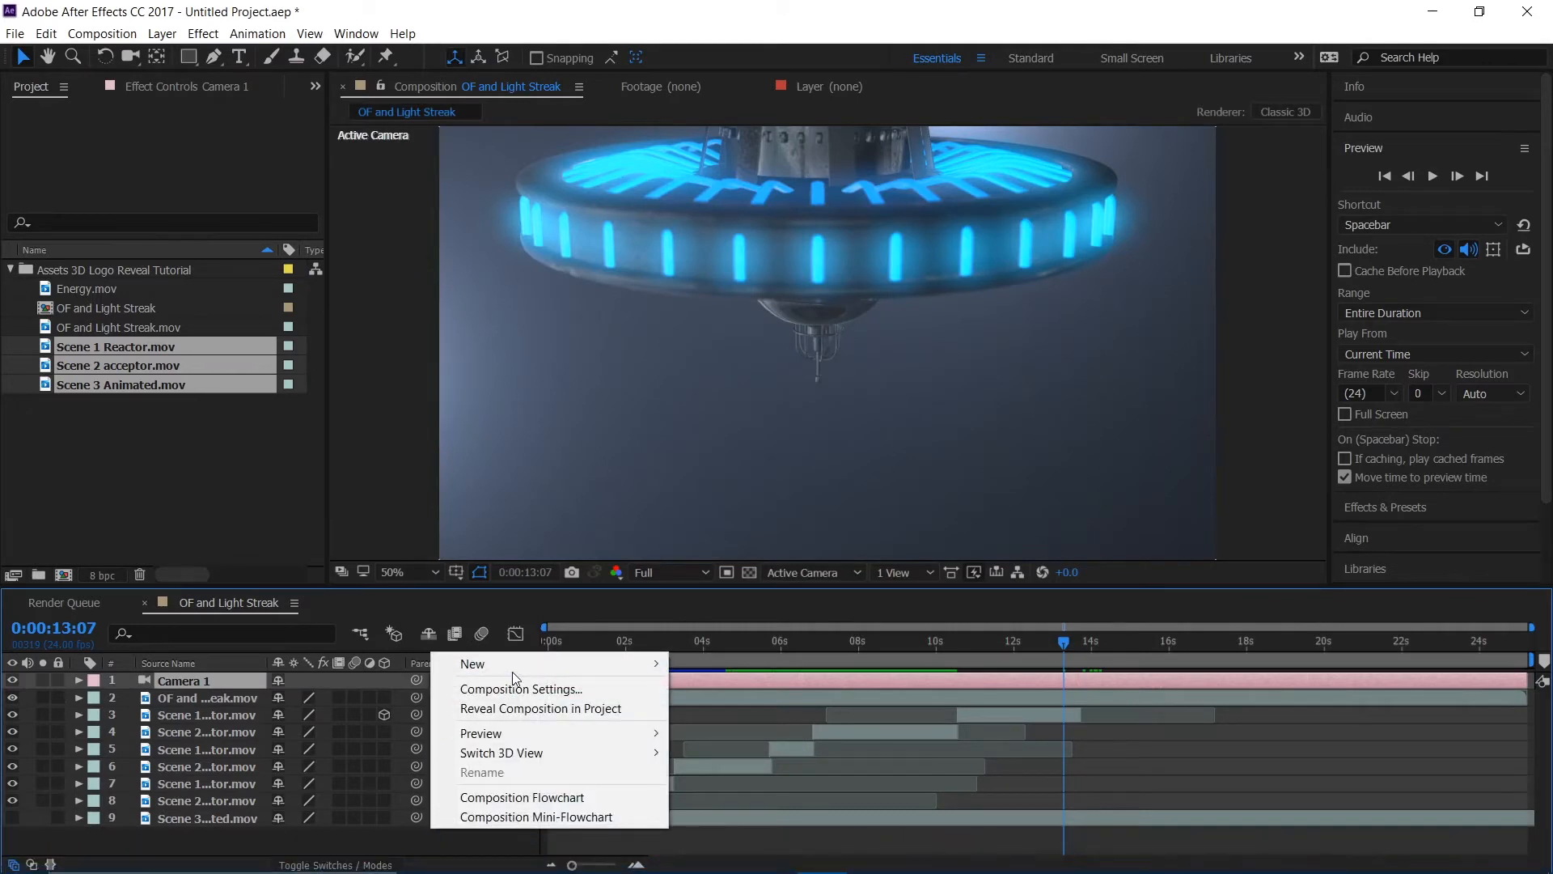
pyautogui.moveTo(513, 672)
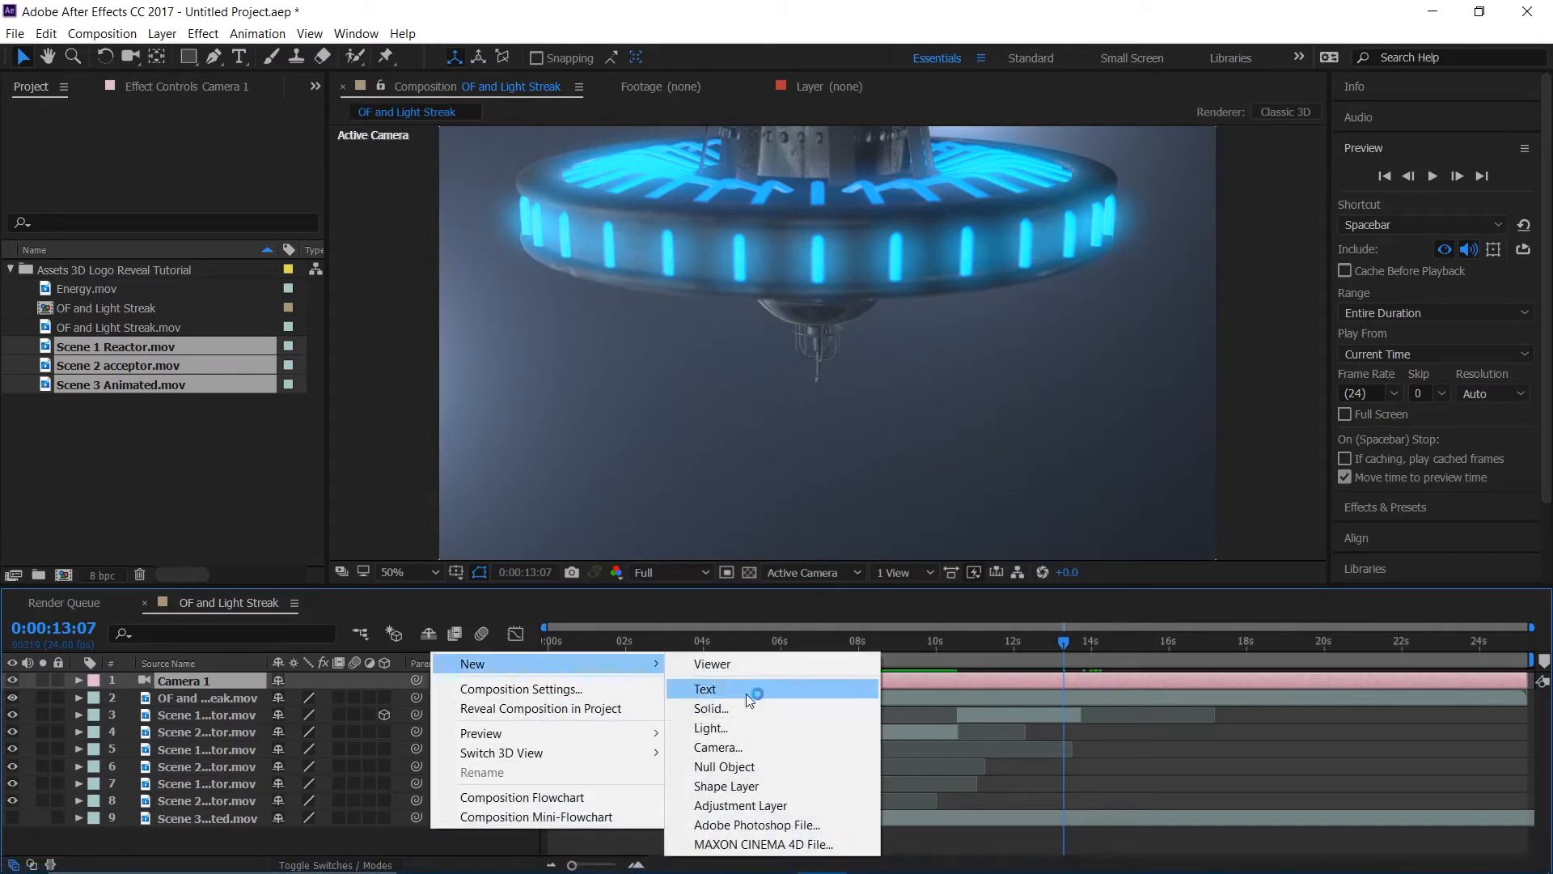
pyautogui.click(724, 767)
pyautogui.click(385, 681)
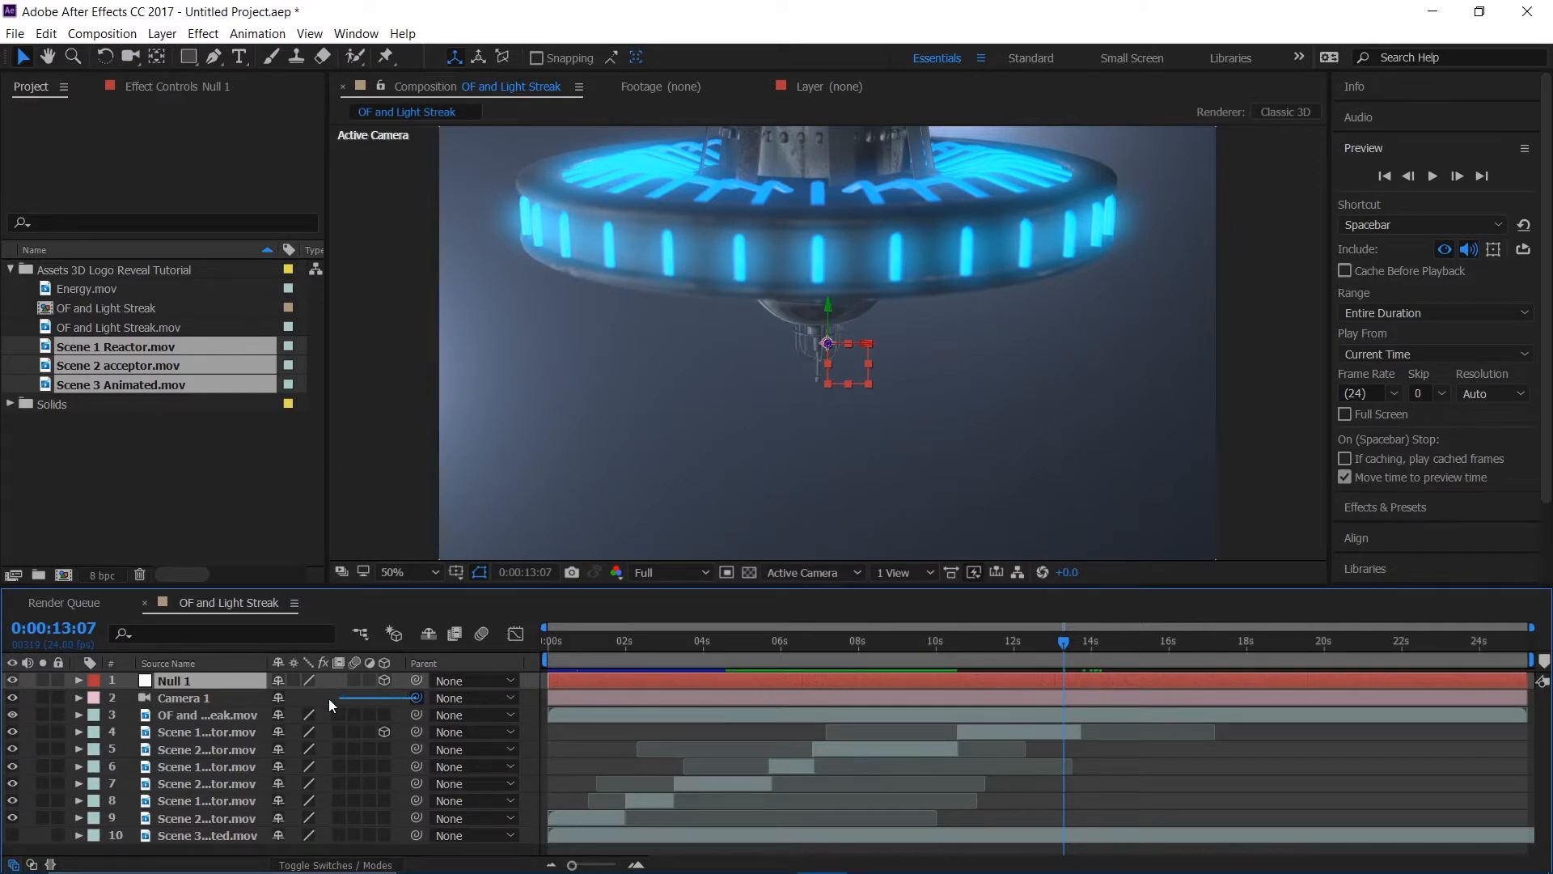
pyautogui.moveTo(329, 698); pyautogui.dragTo(242, 683)
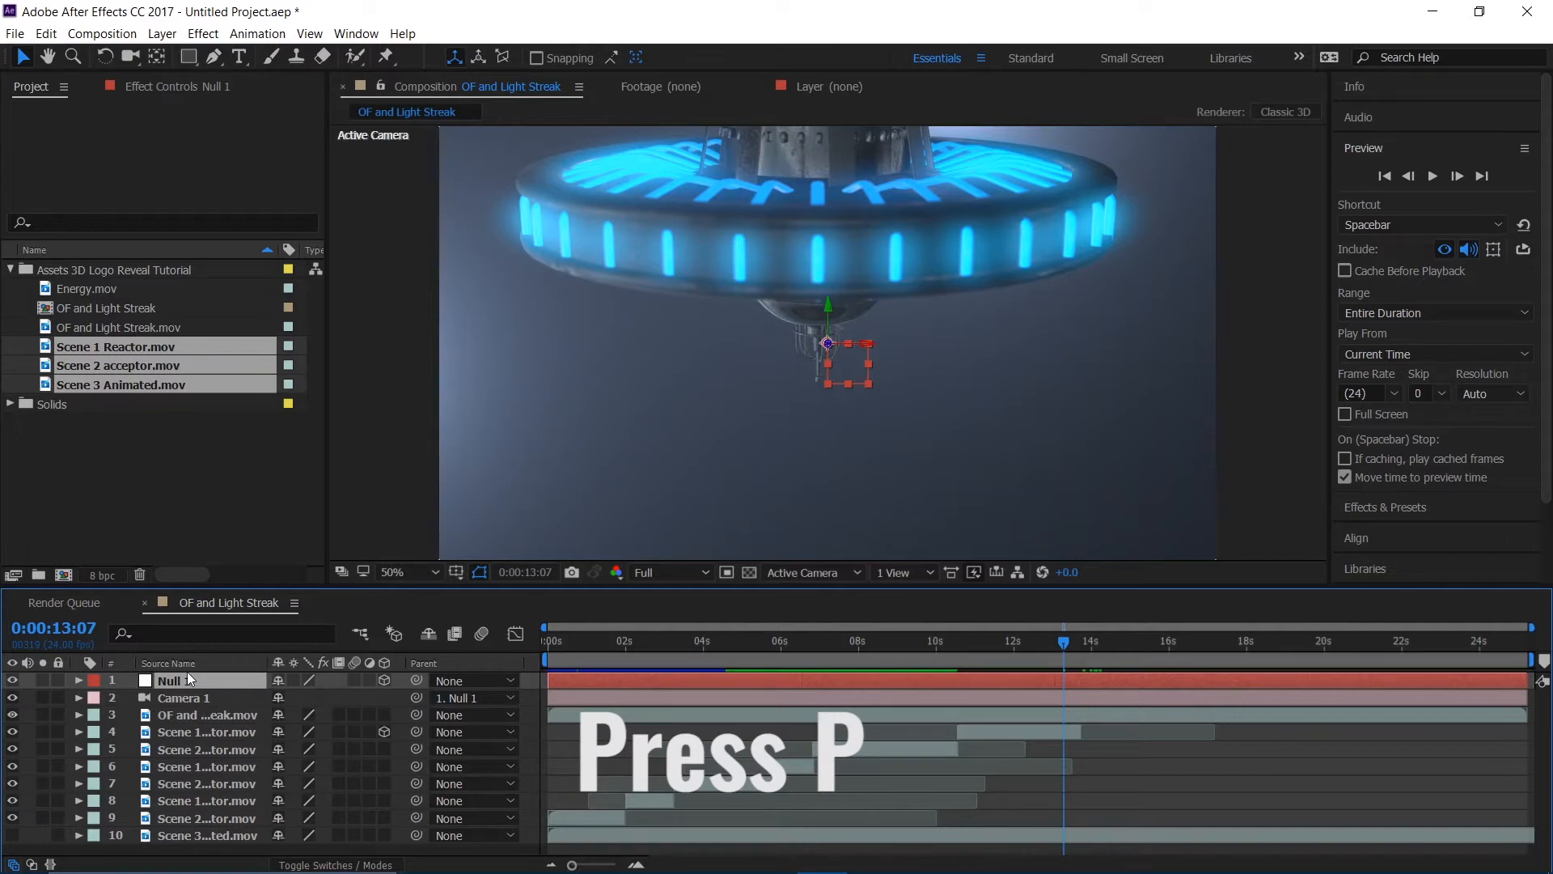
# - Set the first position keyframe for Null 1 at 0:00:12:20, where the reactor stops moving
pyautogui.press('p')
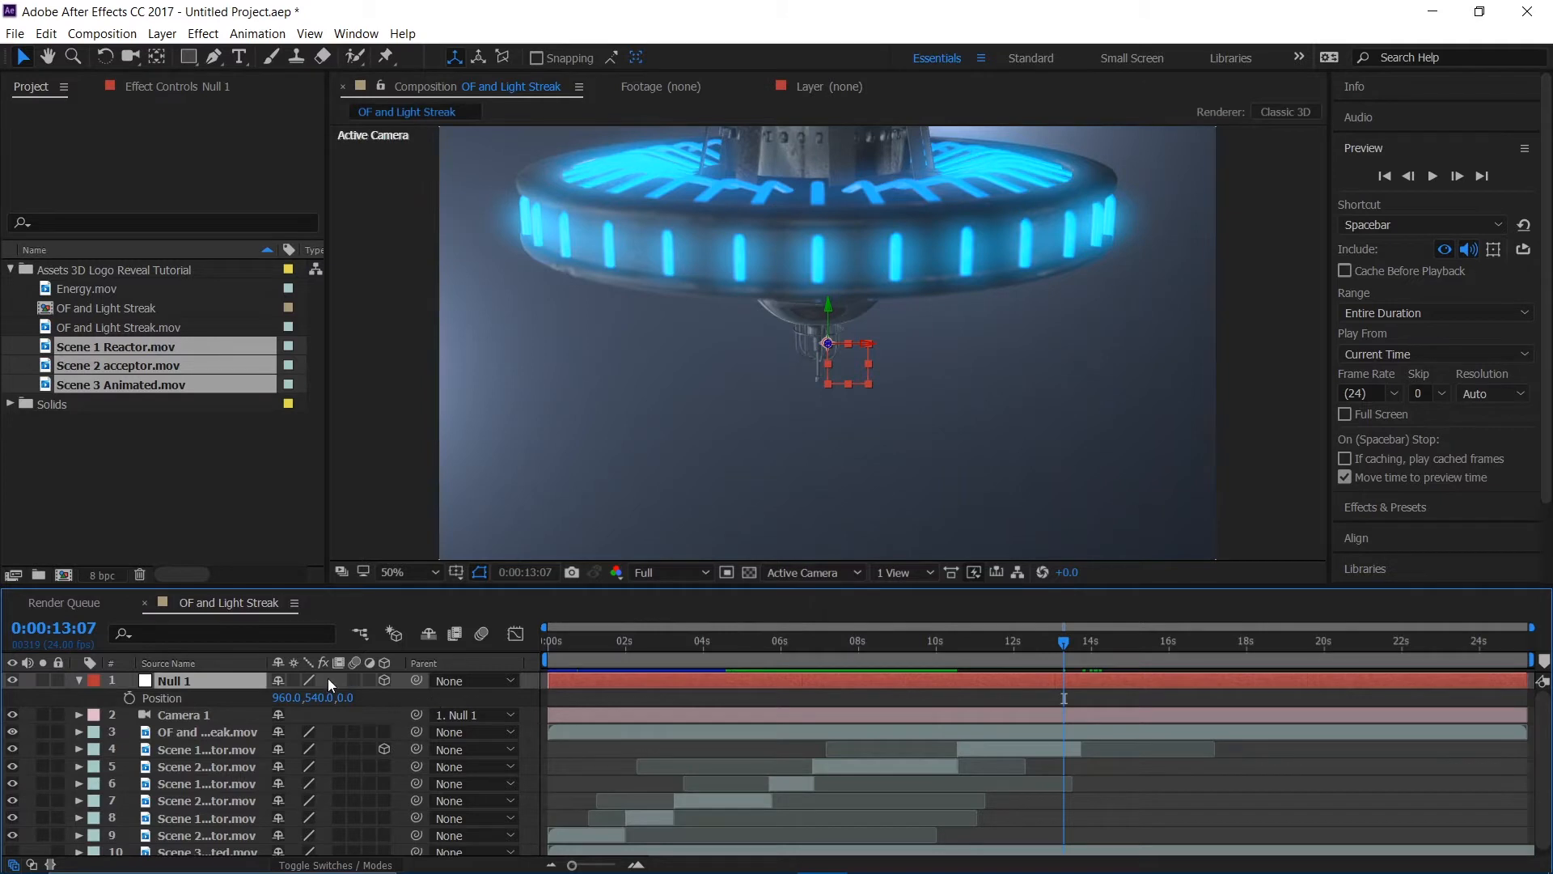
pyautogui.moveTo(996, 648)
pyautogui.mouseDown()
pyautogui.moveTo(1055, 654)
pyautogui.moveTo(988, 658)
pyautogui.mouseUp()
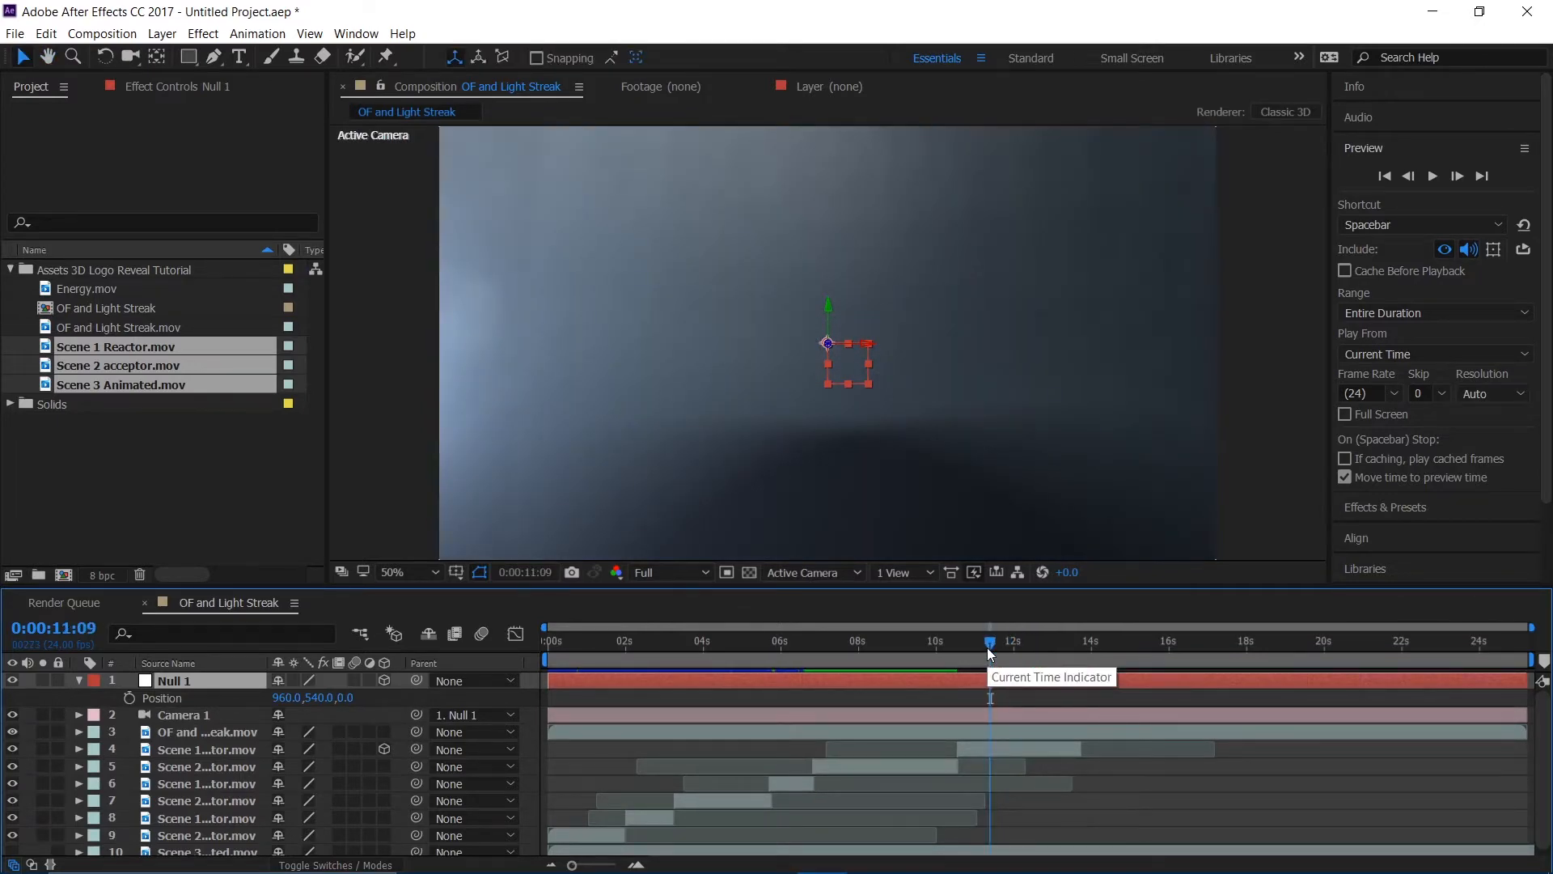
pyautogui.press('space')
pyautogui.press('space')
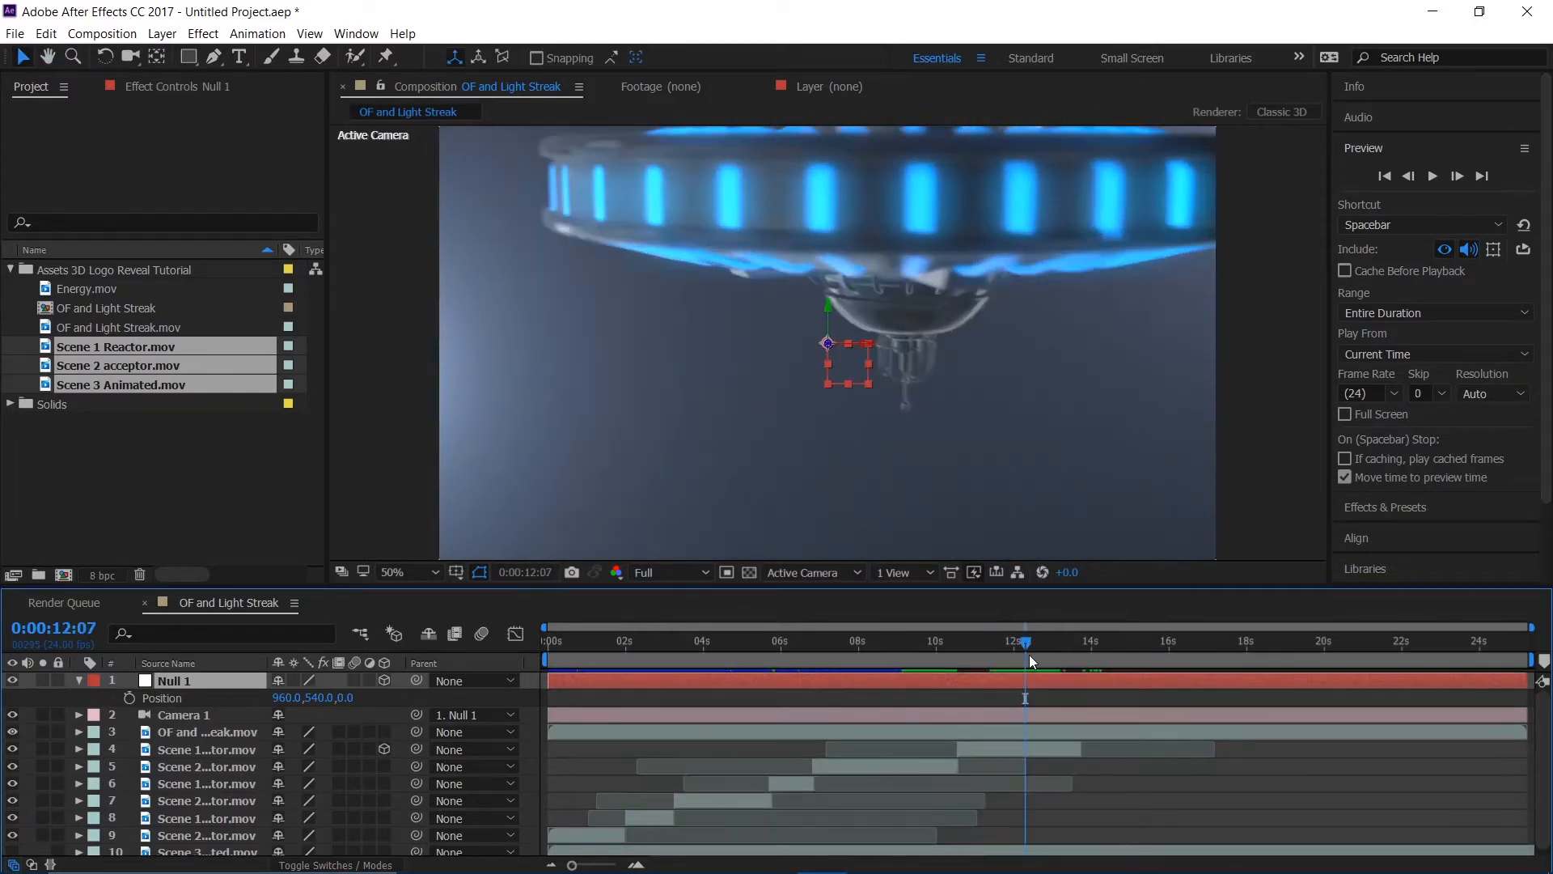
pyautogui.press('pagedown')
pyautogui.press('pagedown')
pyautogui.press('pagedown')
pyautogui.press('pagedown')
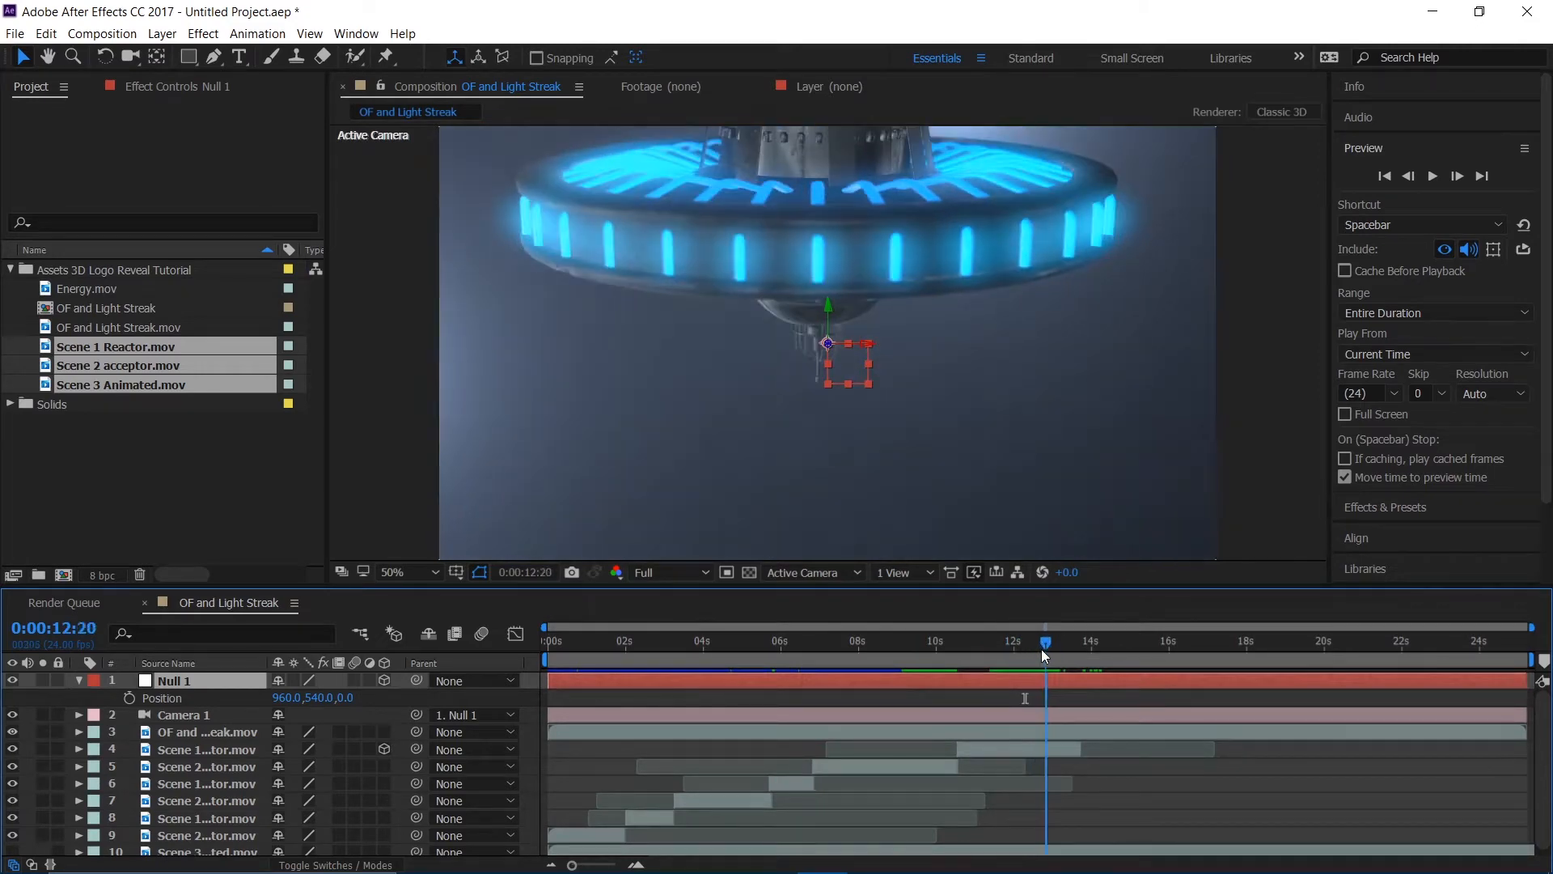
pyautogui.press('pagedown')
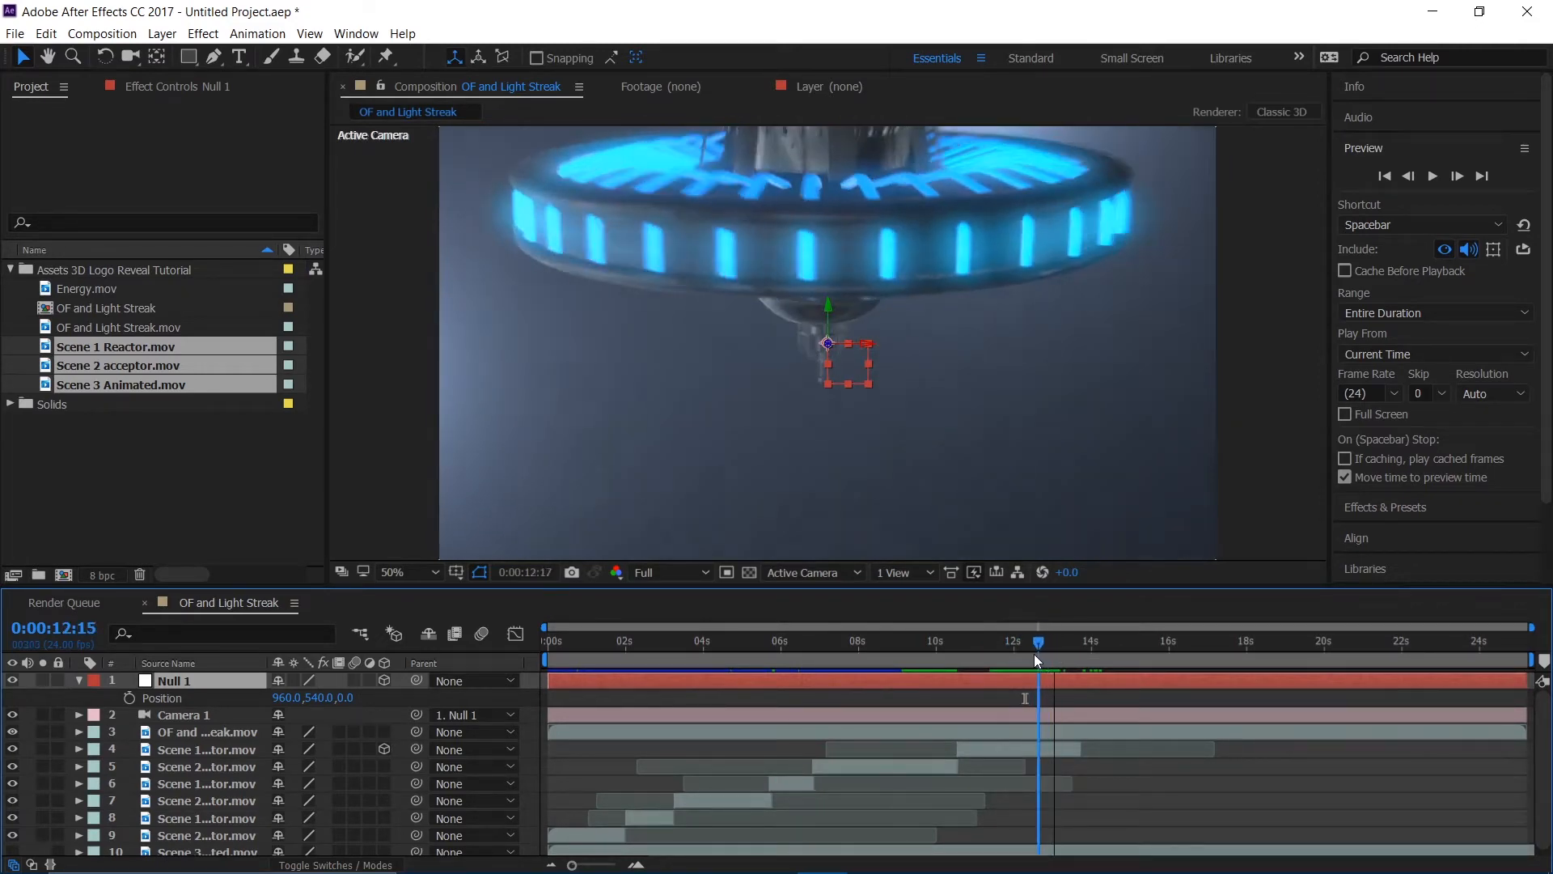
pyautogui.moveTo(1031, 657); pyautogui.dragTo(1044, 667)
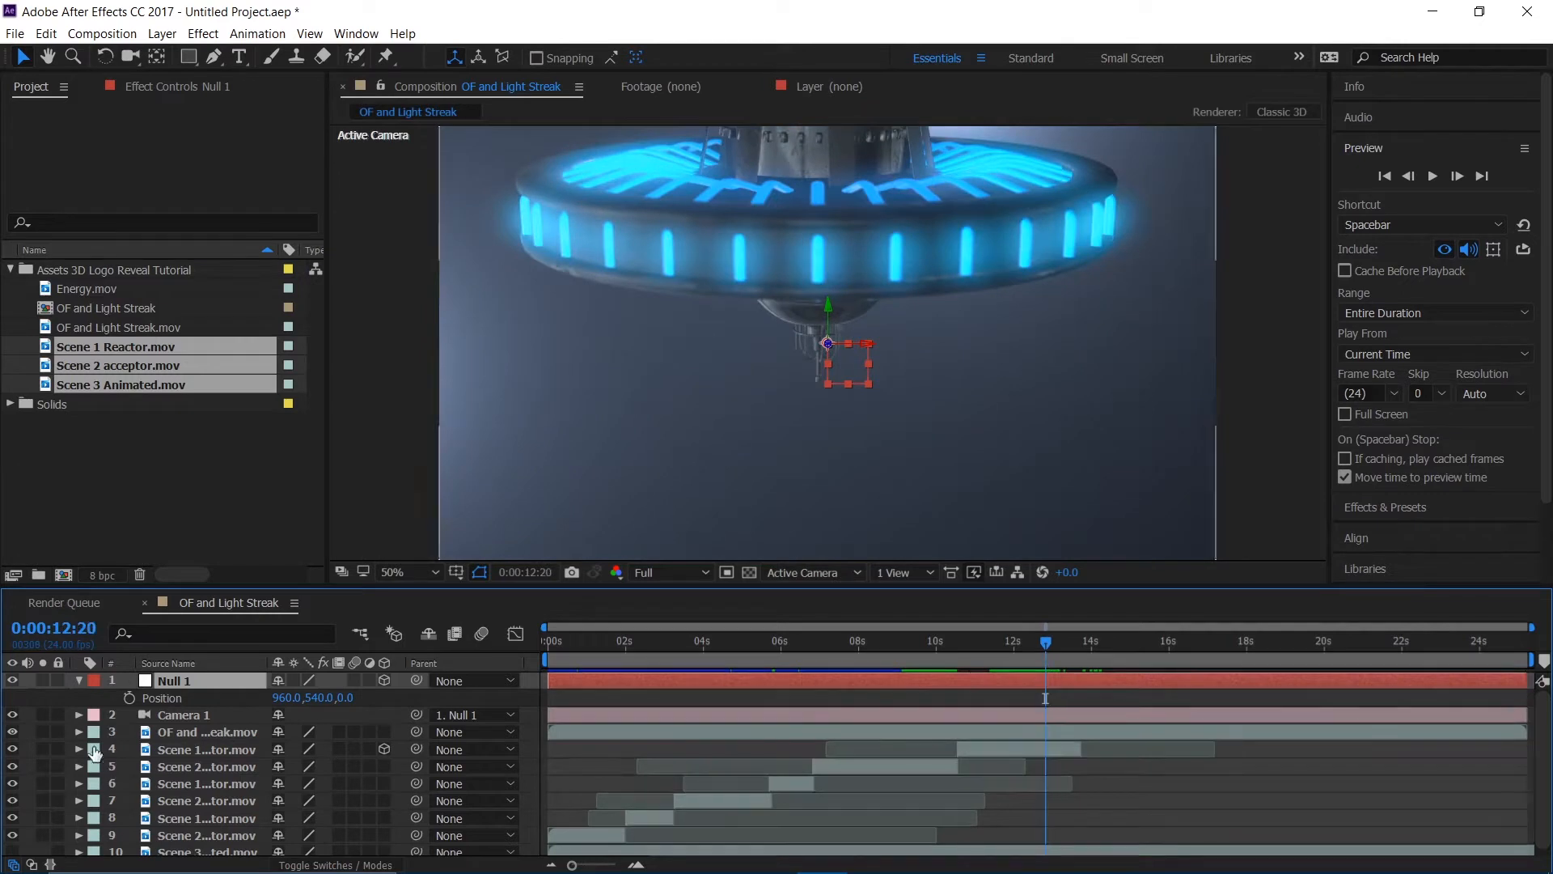
pyautogui.click(129, 698)
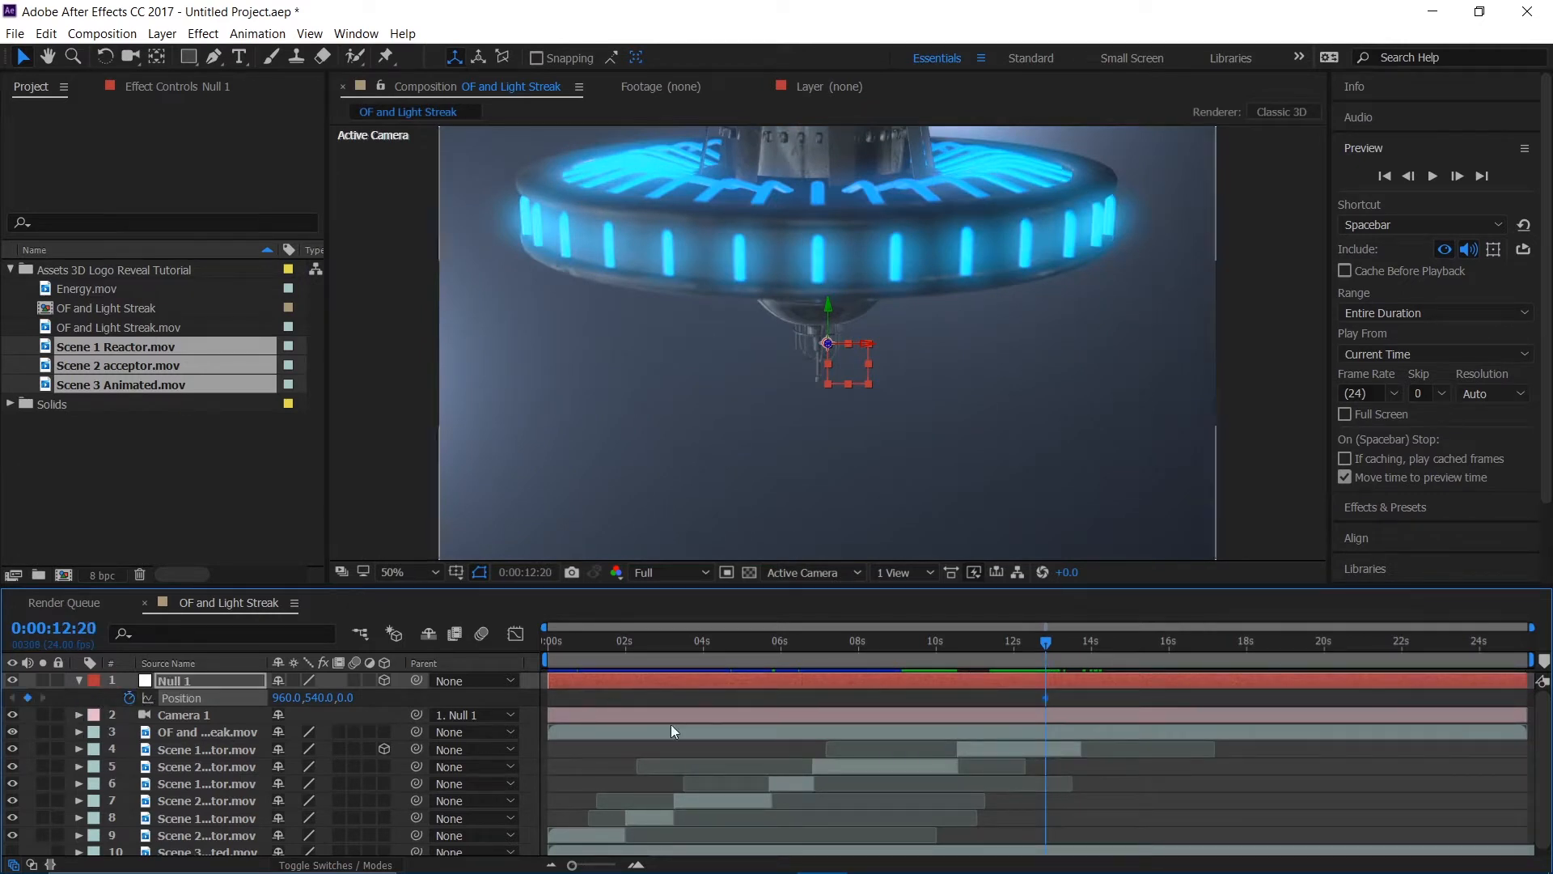
# - Set the null's Z position to 1071 at 0:00:13:14 to push the camera in, and select both position keyframes
pyautogui.moveTo(1052, 638); pyautogui.dragTo(1084, 642)
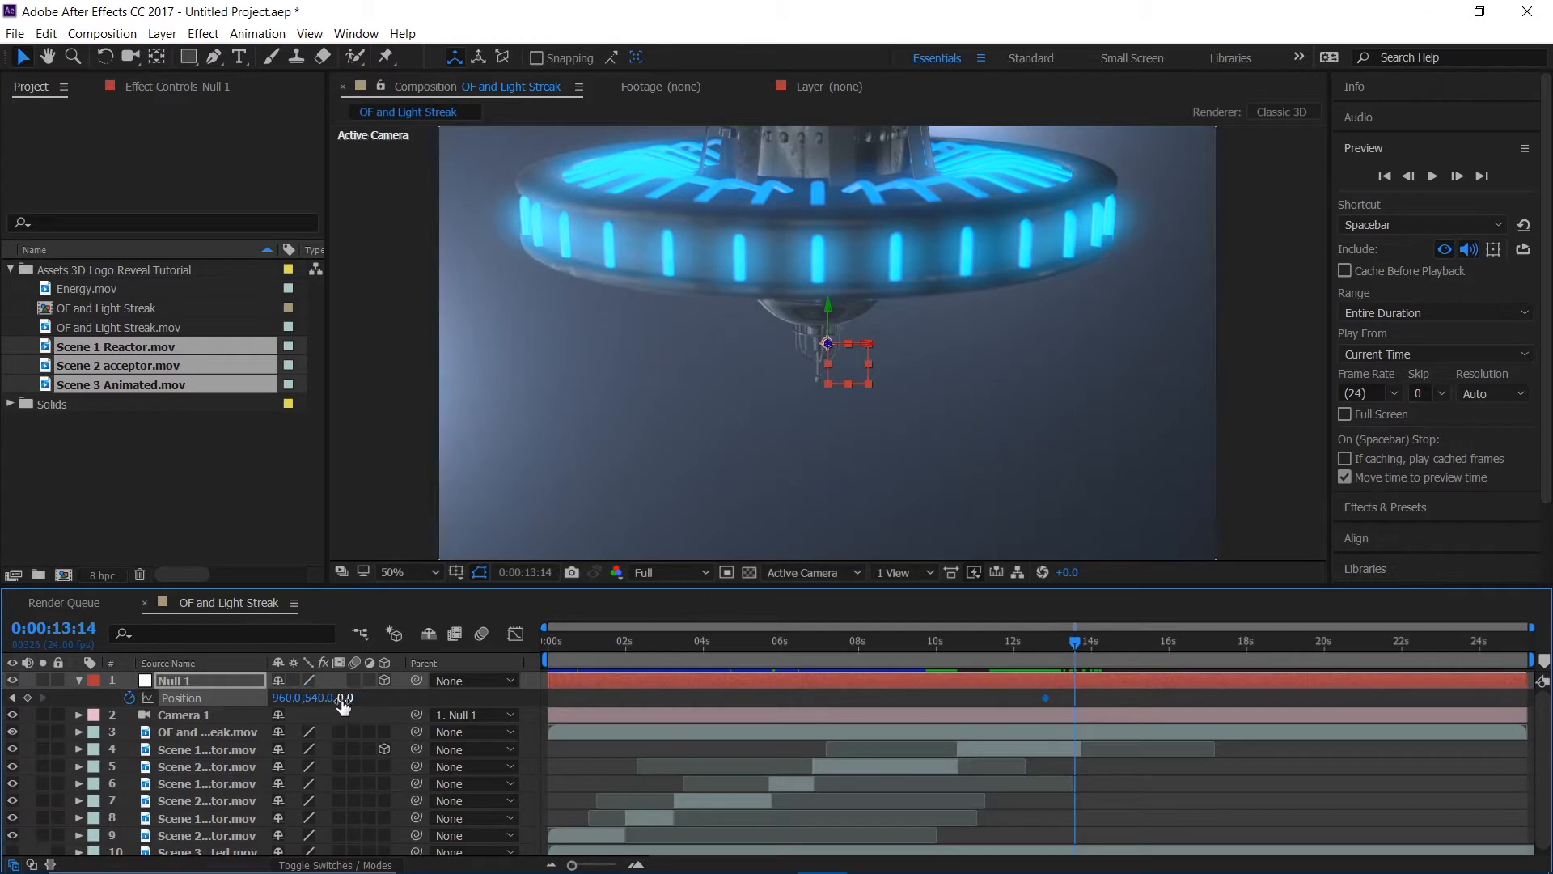
pyautogui.moveTo(343, 707); pyautogui.dragTo(1264, 656)
pyautogui.moveTo(1110, 696); pyautogui.dragTo(997, 714)
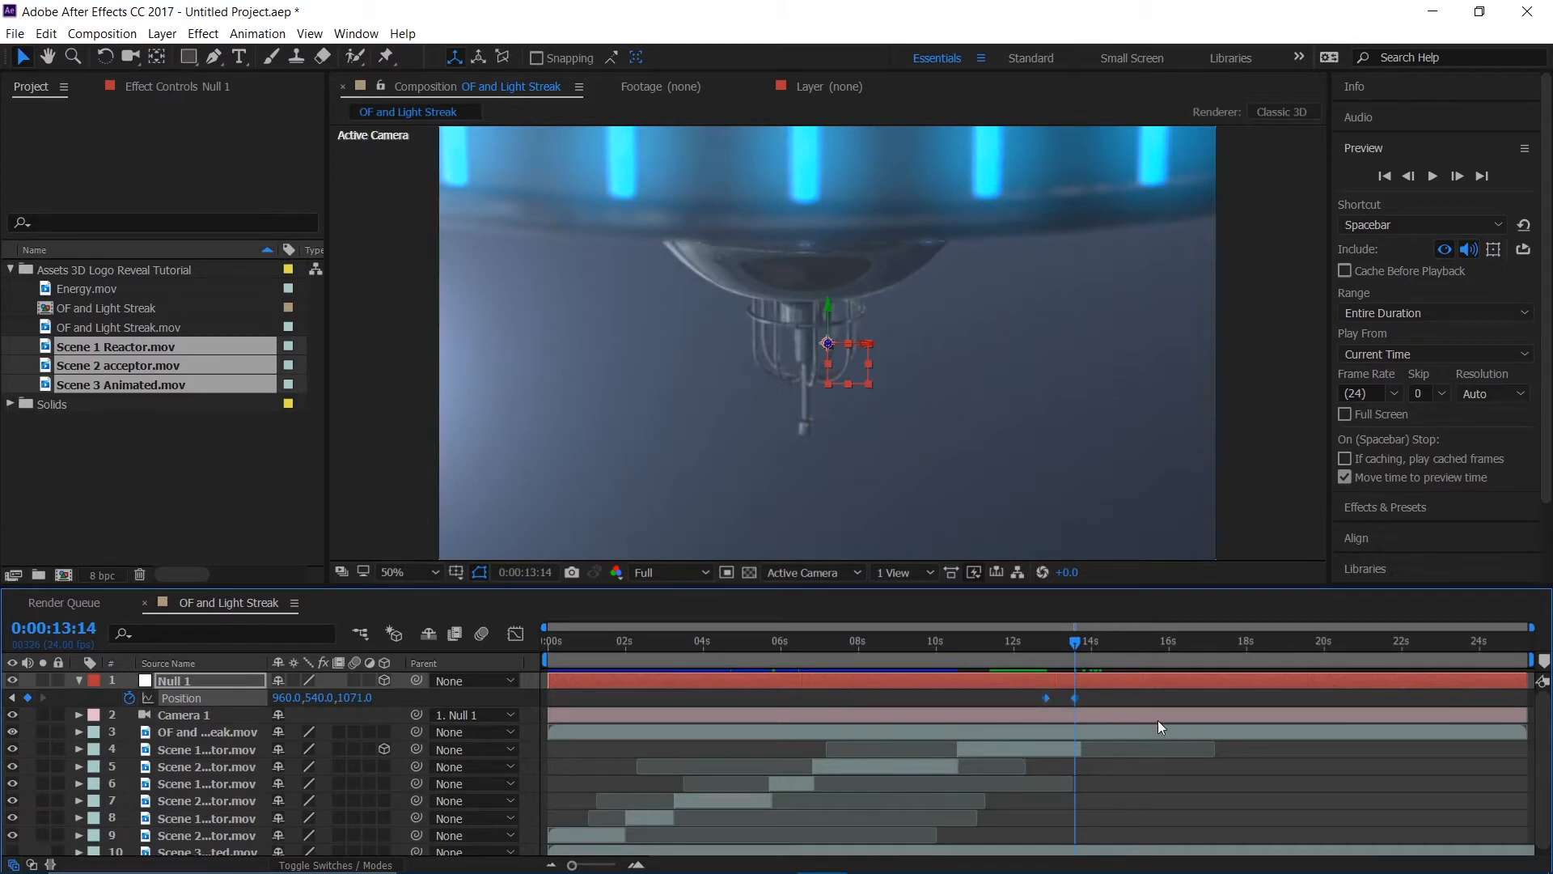
# - Apply Easy Ease to both position keyframes and shape their speed graph into a steep, narrow peak
pyautogui.press('F9')
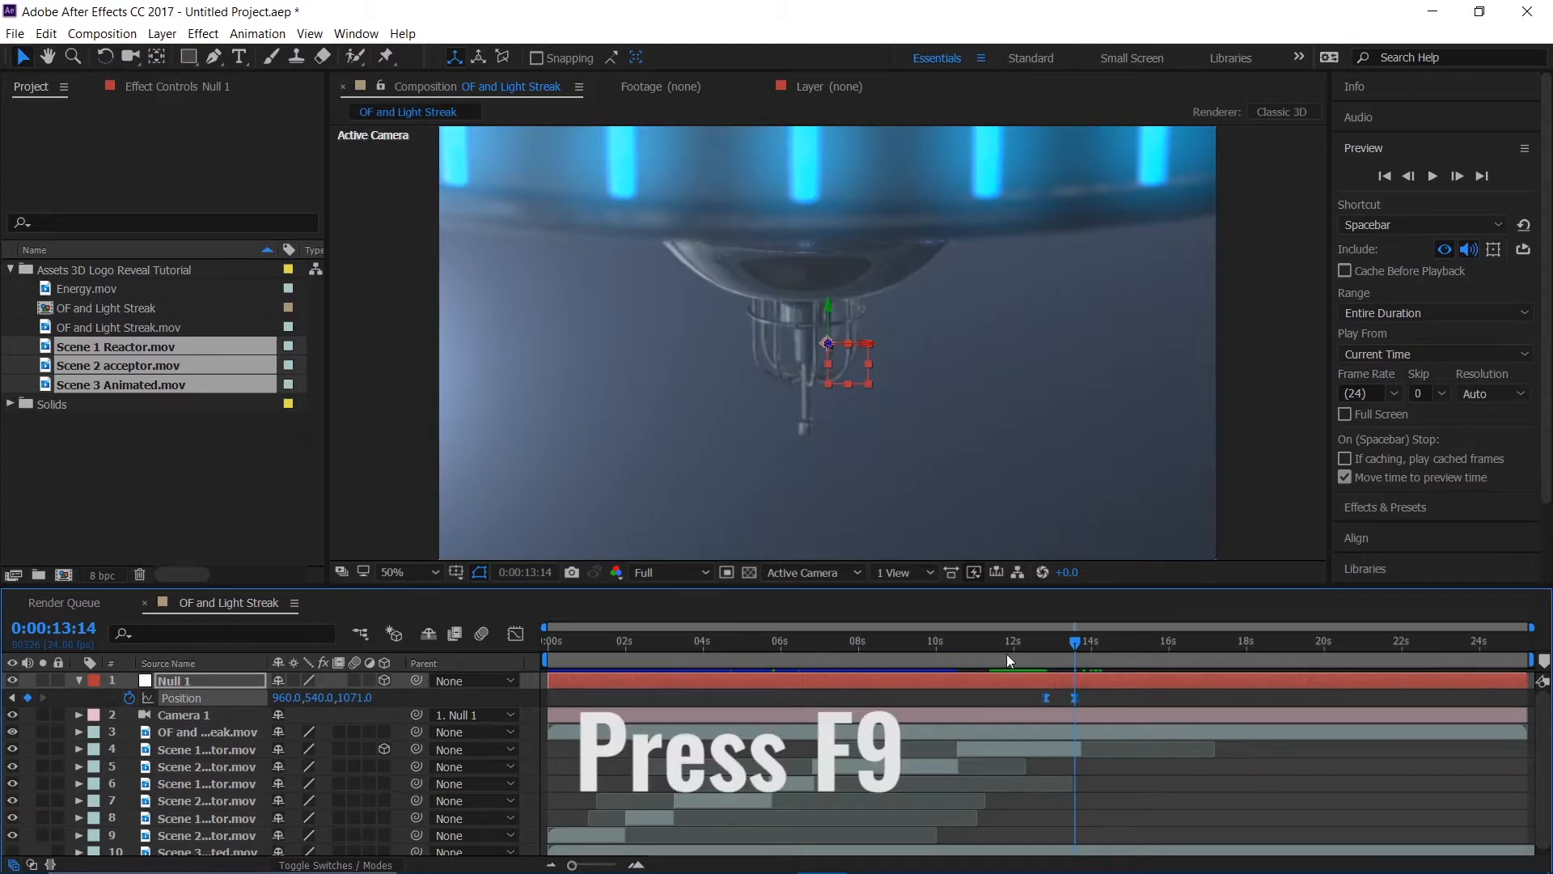
pyautogui.click(515, 634)
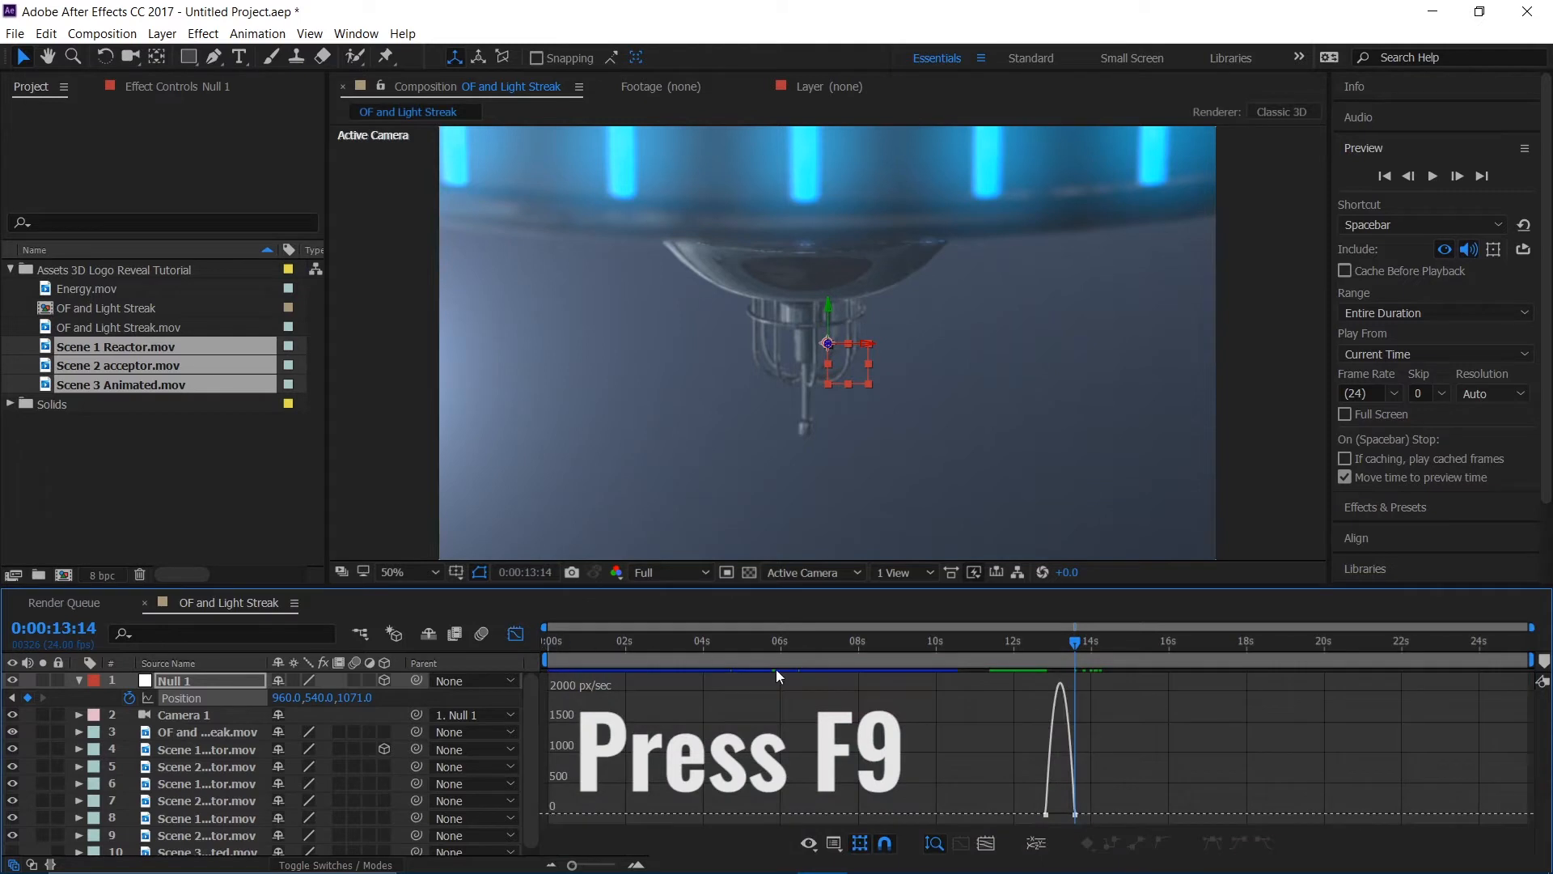
pyautogui.moveTo(1007, 695); pyautogui.dragTo(1058, 809)
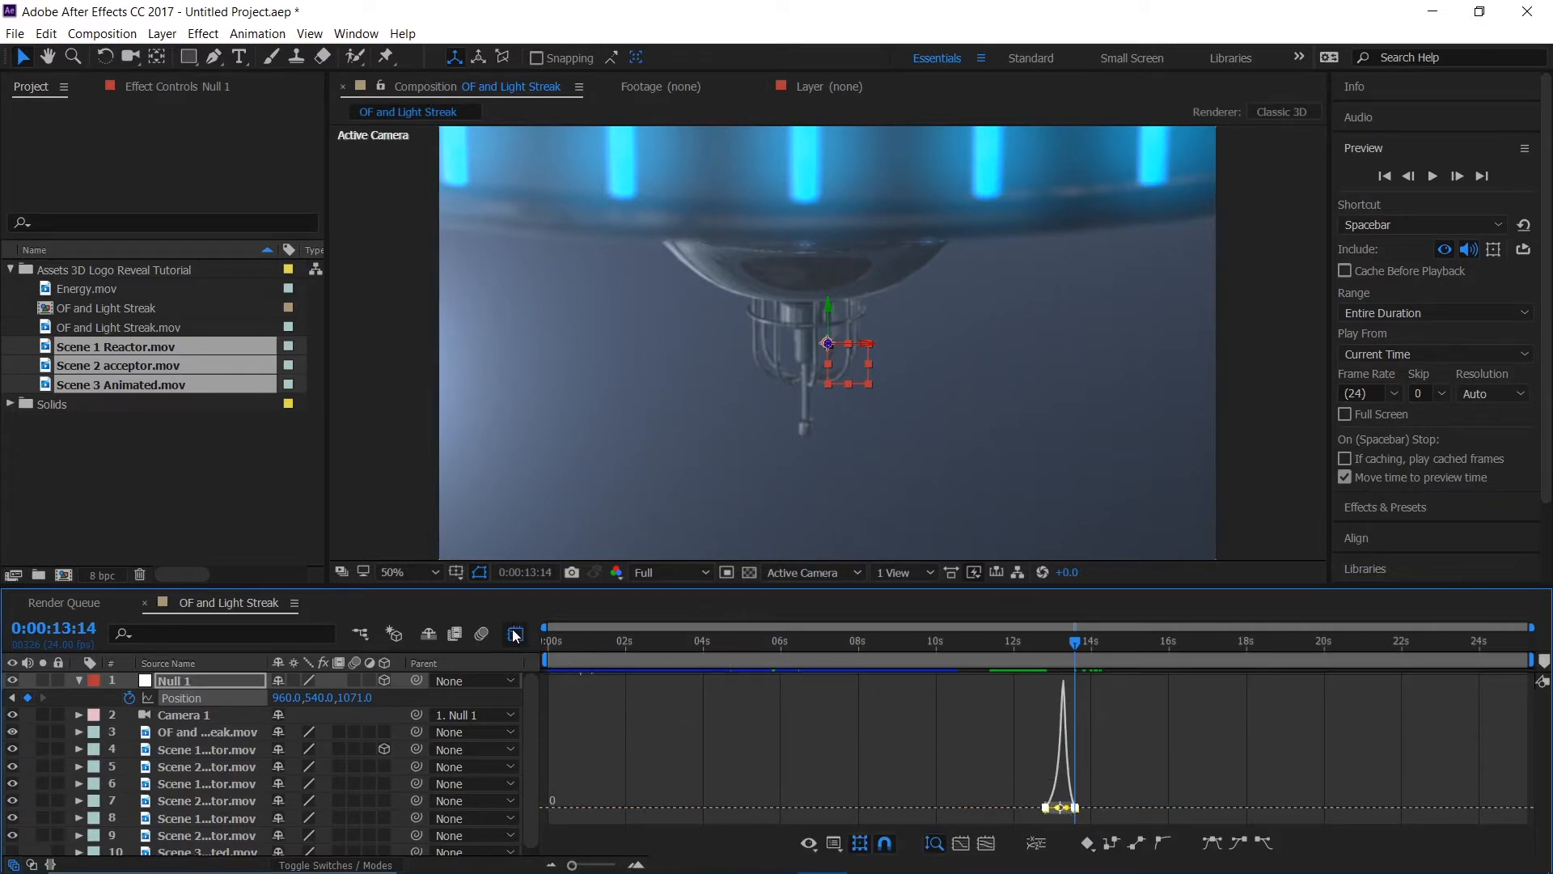
pyautogui.hotkey('shift', 'F3')
# - Preview the camera push-in from 0:00:11:09
pyautogui.moveTo(1070, 652); pyautogui.dragTo(989, 657)
pyautogui.press('space')
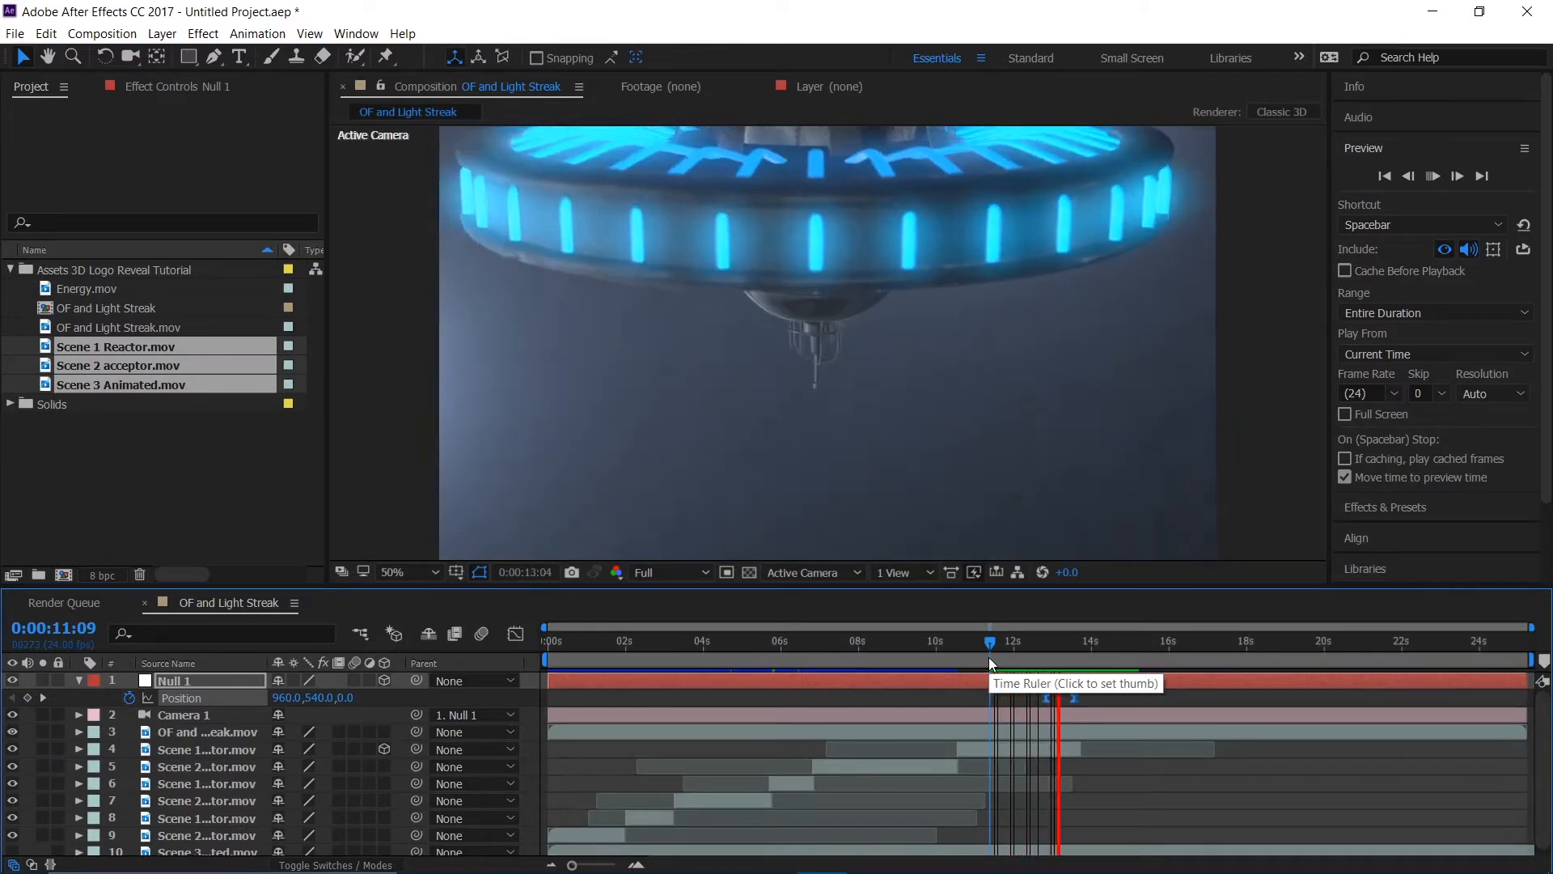
pyautogui.press('space')
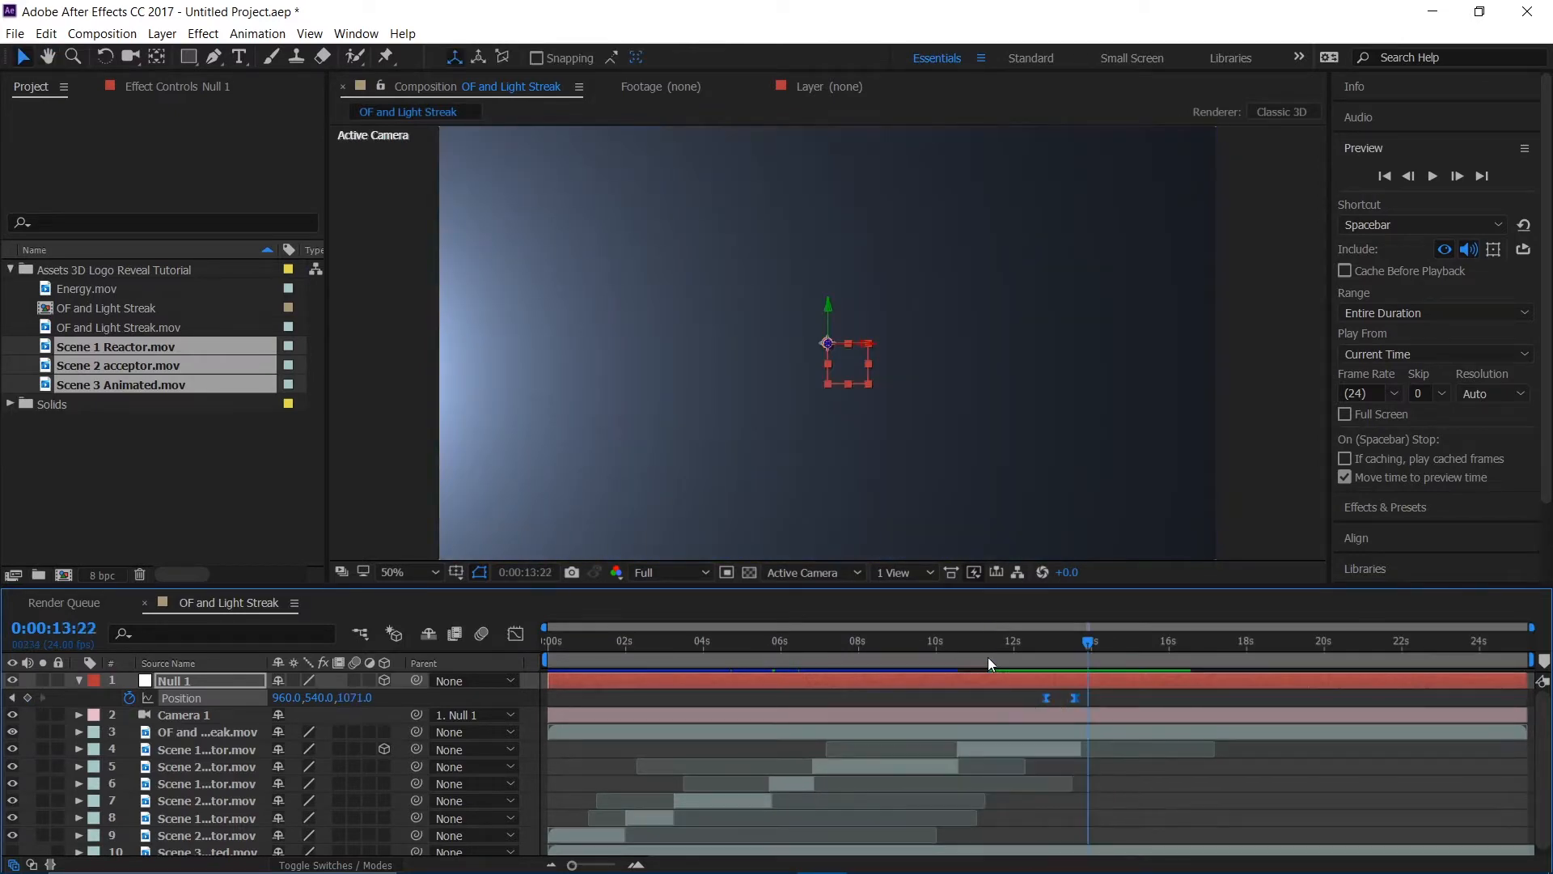
# - Turn on motion blur for the composition and the 3D Scene 1 segment, and preview the push-in from 0:00:11:17
pyautogui.click(1046, 647)
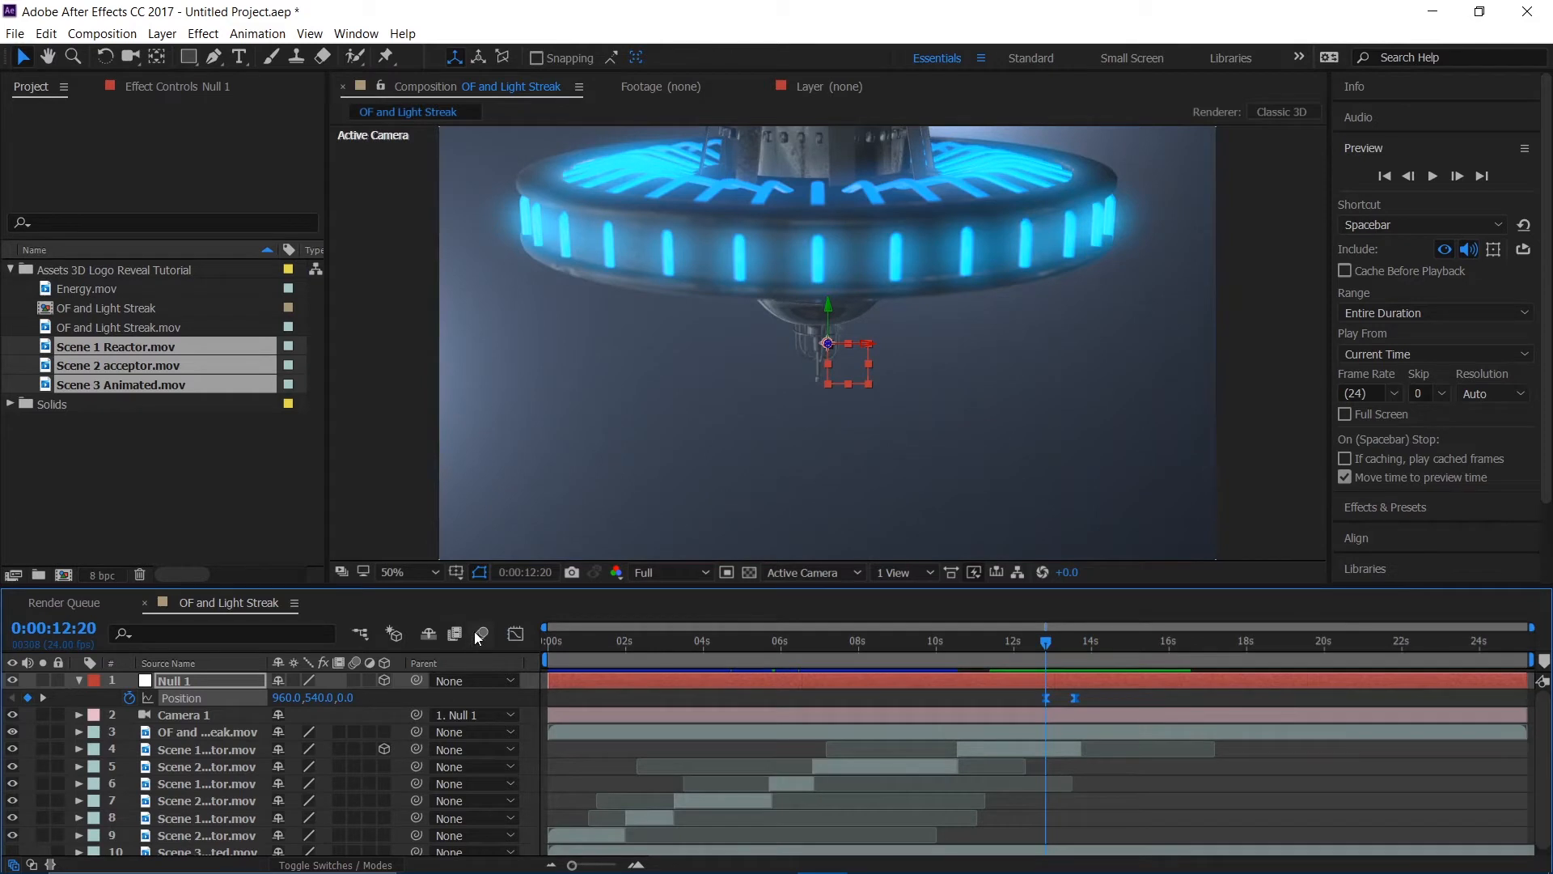
pyautogui.click(349, 749)
pyautogui.click(1004, 657)
pyautogui.press('space')
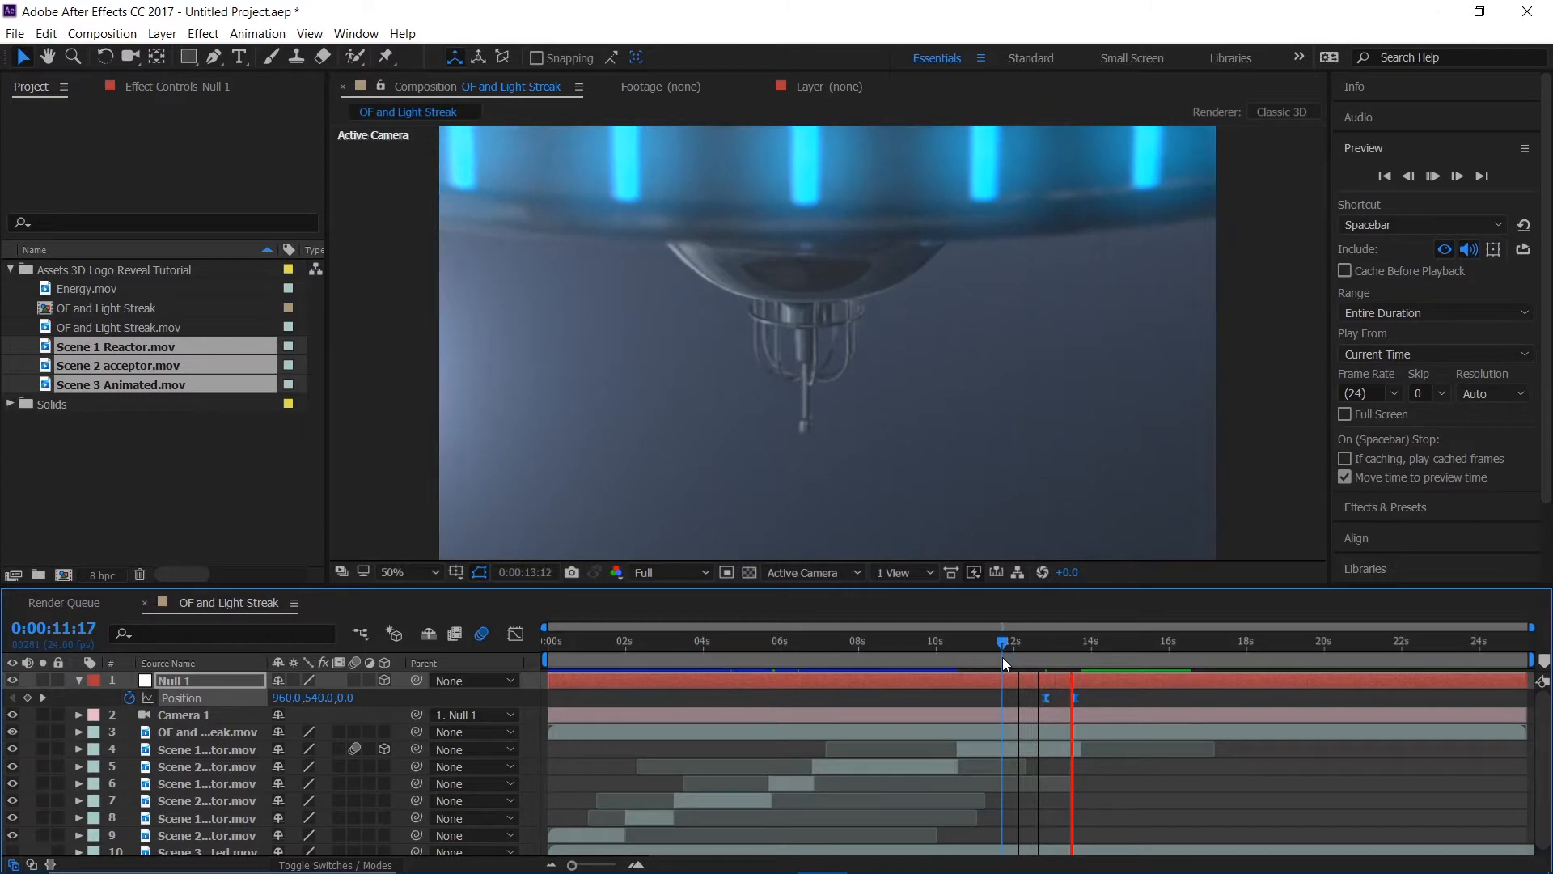
# - Move the null's first position keyframe earlier to about 0:00:12:00 and preview the push-in from 0:00:10:03
pyautogui.press('space')
pyautogui.click(1028, 657)
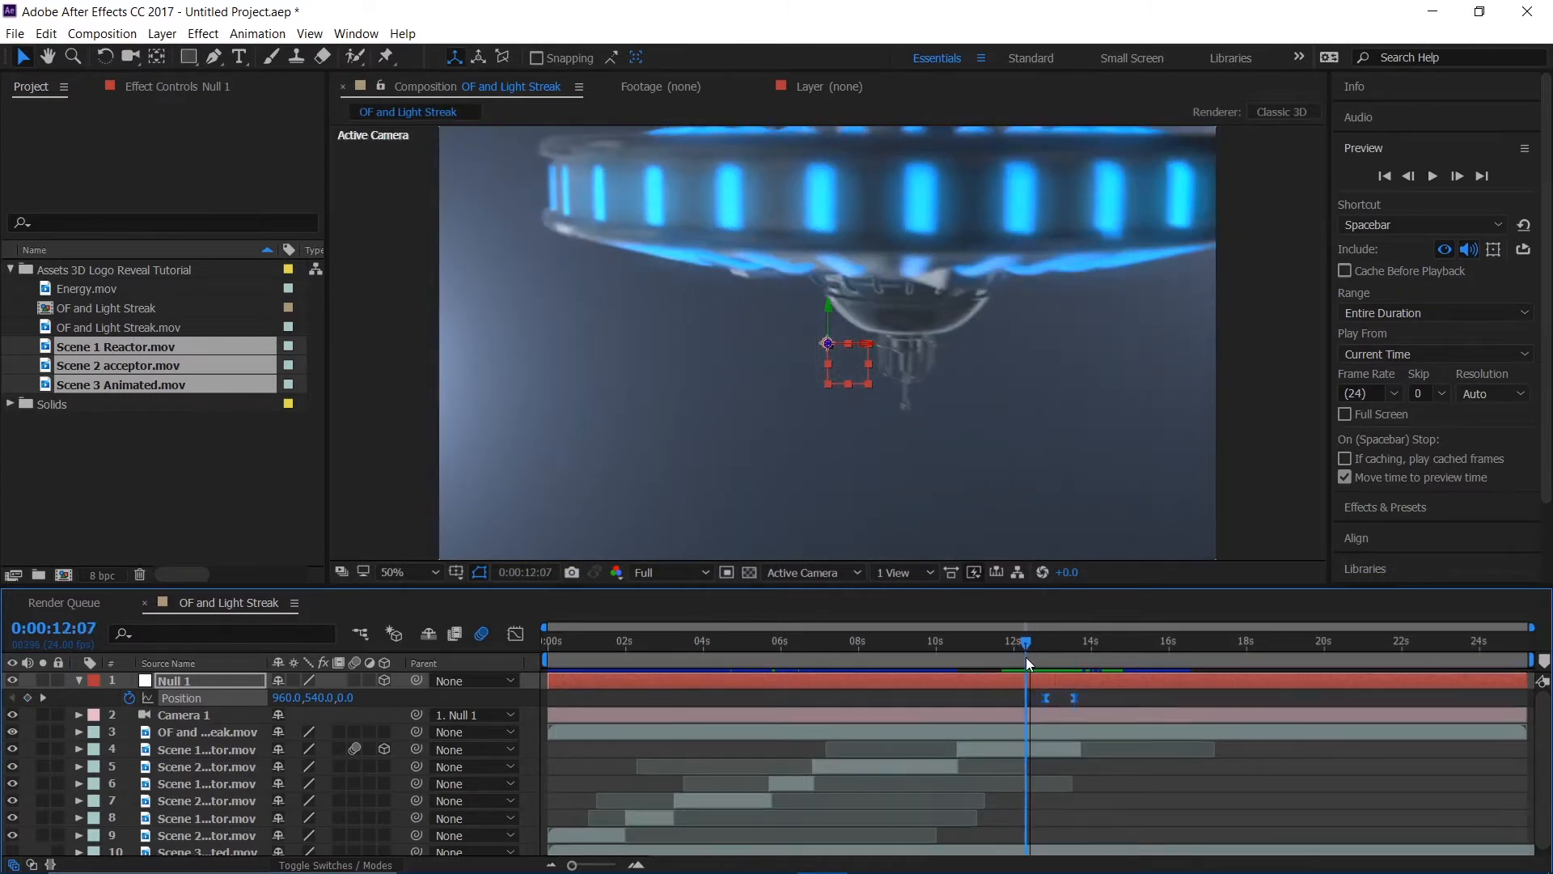
pyautogui.moveTo(1026, 657); pyautogui.dragTo(1031, 702)
pyautogui.hotkey('ctrl', 'z')
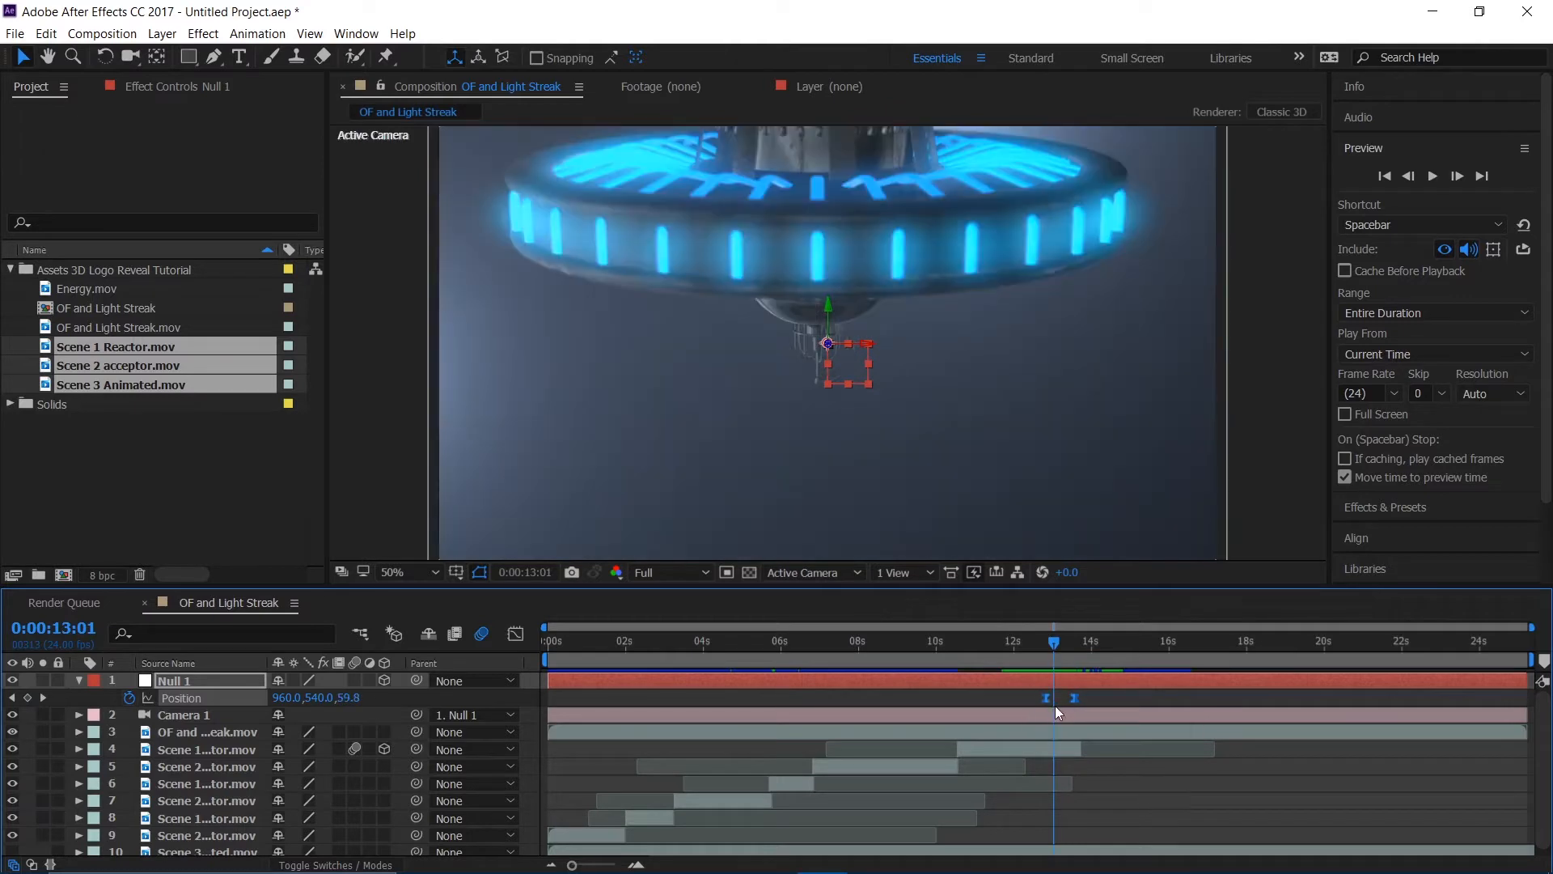
pyautogui.click(1030, 697)
pyautogui.moveTo(1046, 698); pyautogui.dragTo(1013, 701)
pyautogui.moveTo(974, 645); pyautogui.dragTo(941, 657)
pyautogui.press('space')
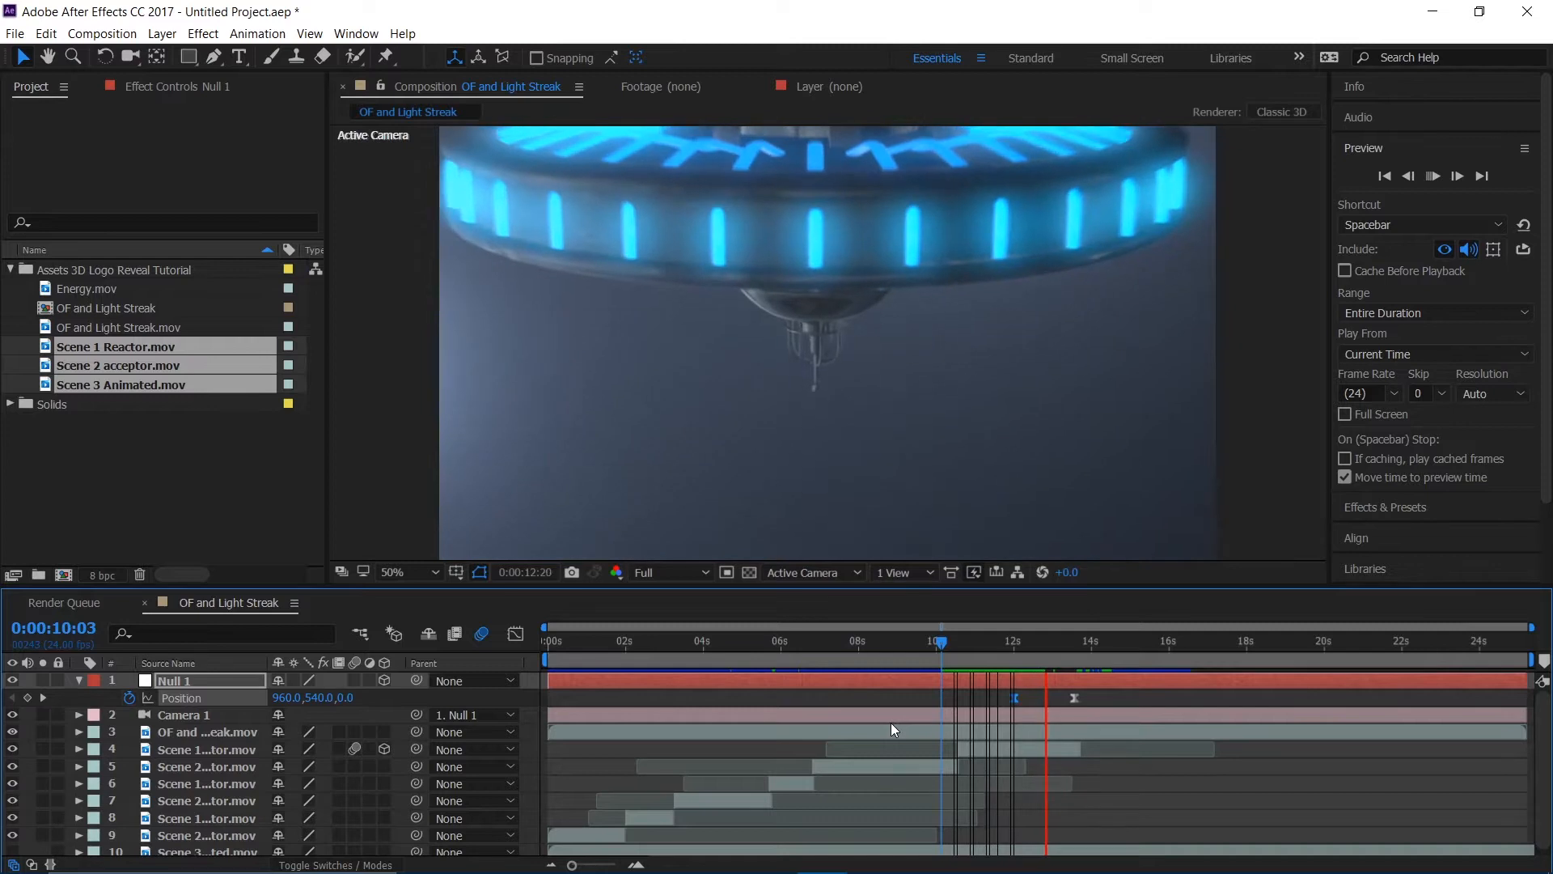
pyautogui.press('space')
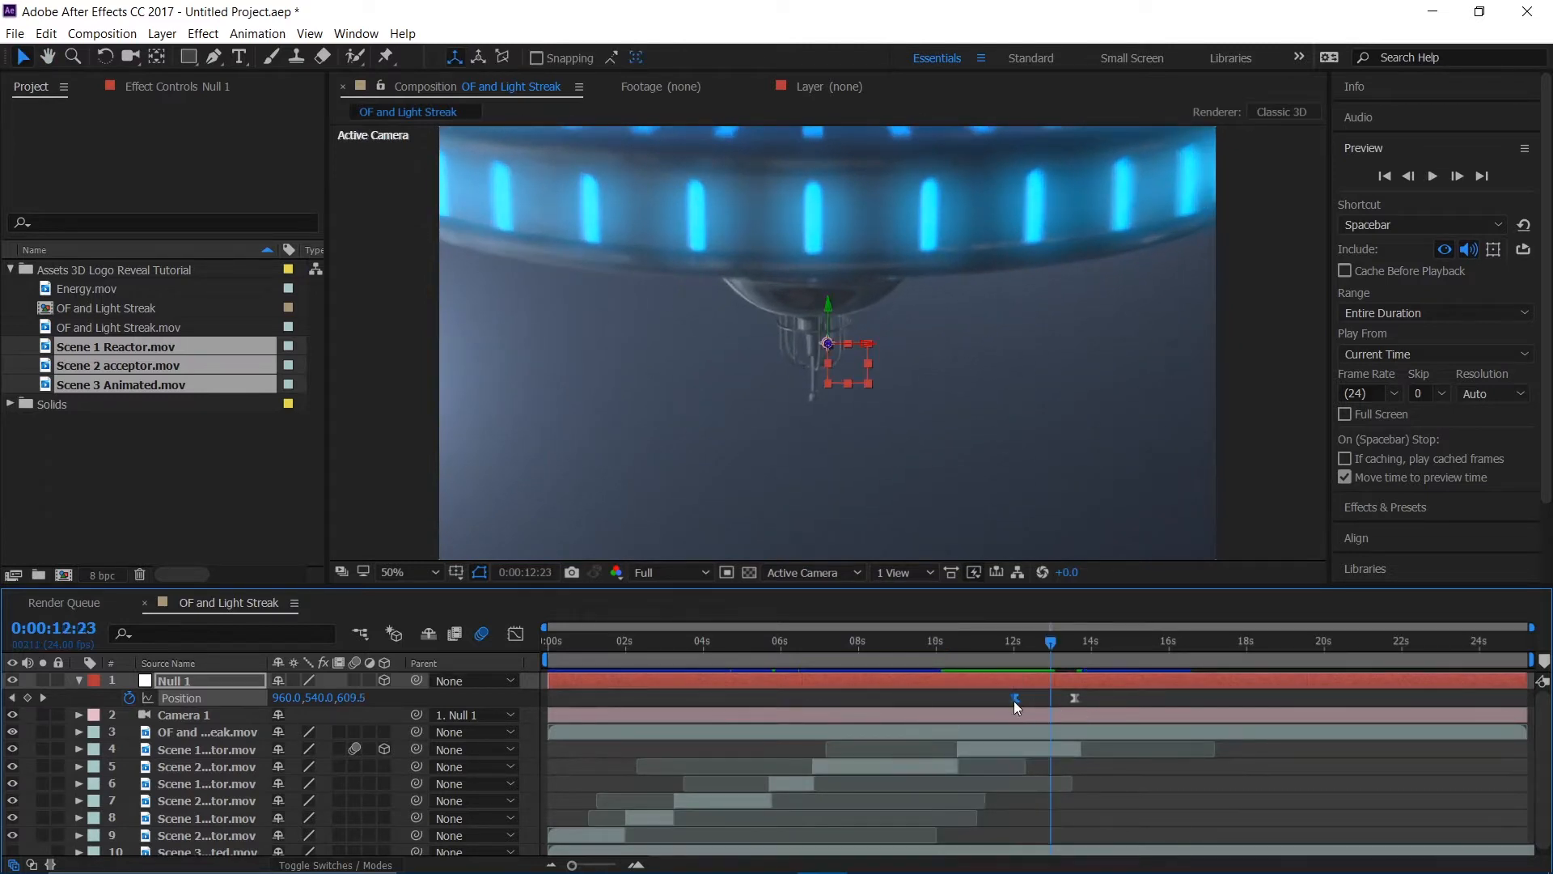
# - Try shifting the null's position keyframes to about 0:00:11:18 and 0:00:13:00, and preview from 0:00:11:02
pyautogui.moveTo(1015, 700); pyautogui.dragTo(1055, 699)
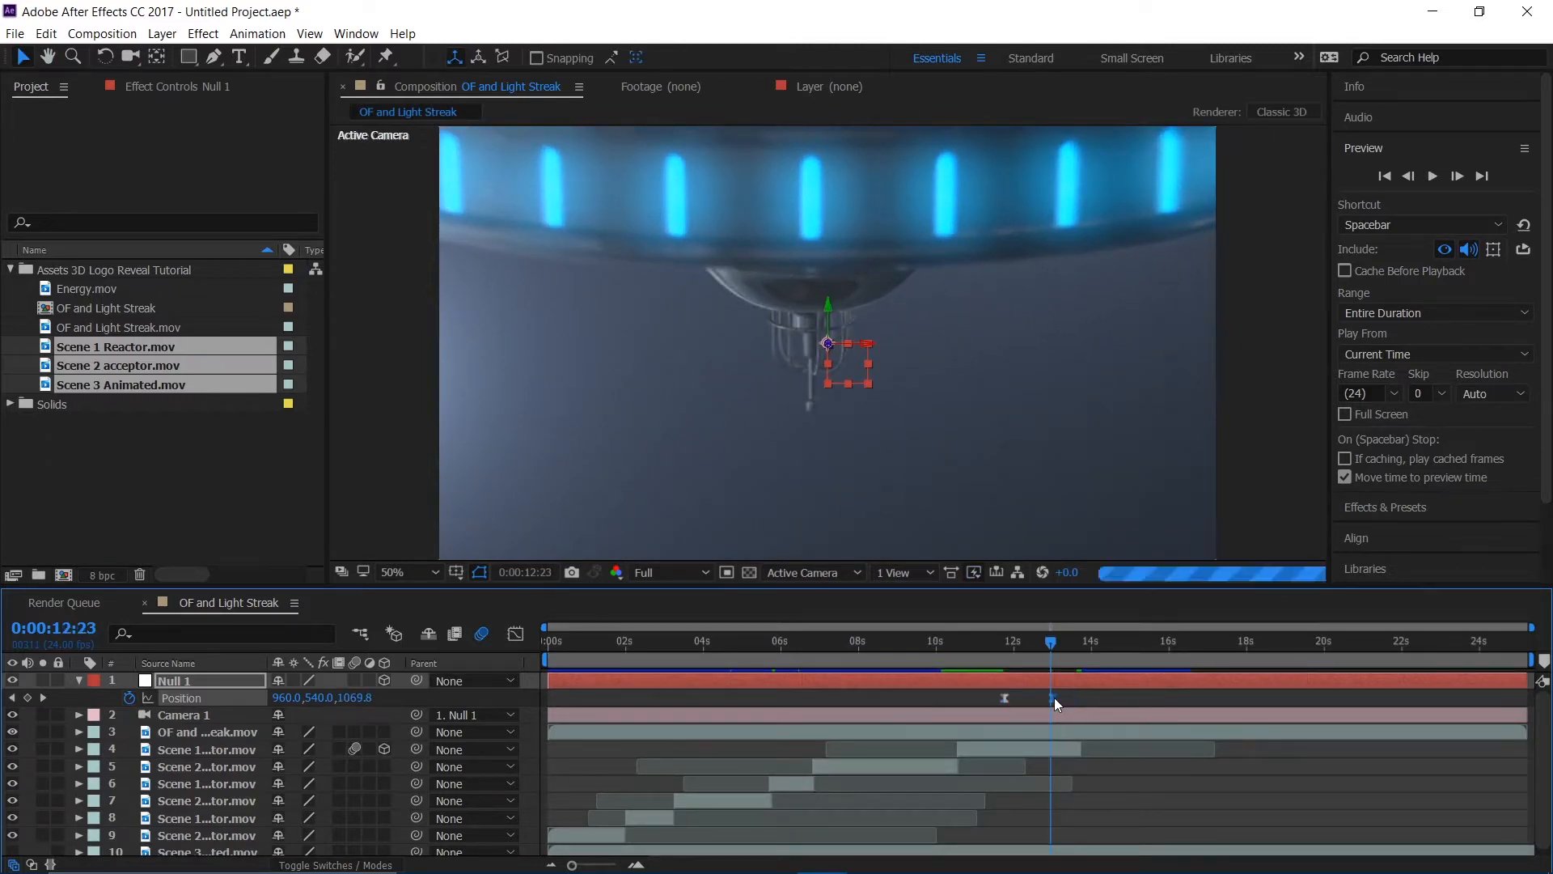
pyautogui.click(978, 657)
pyautogui.press('space')
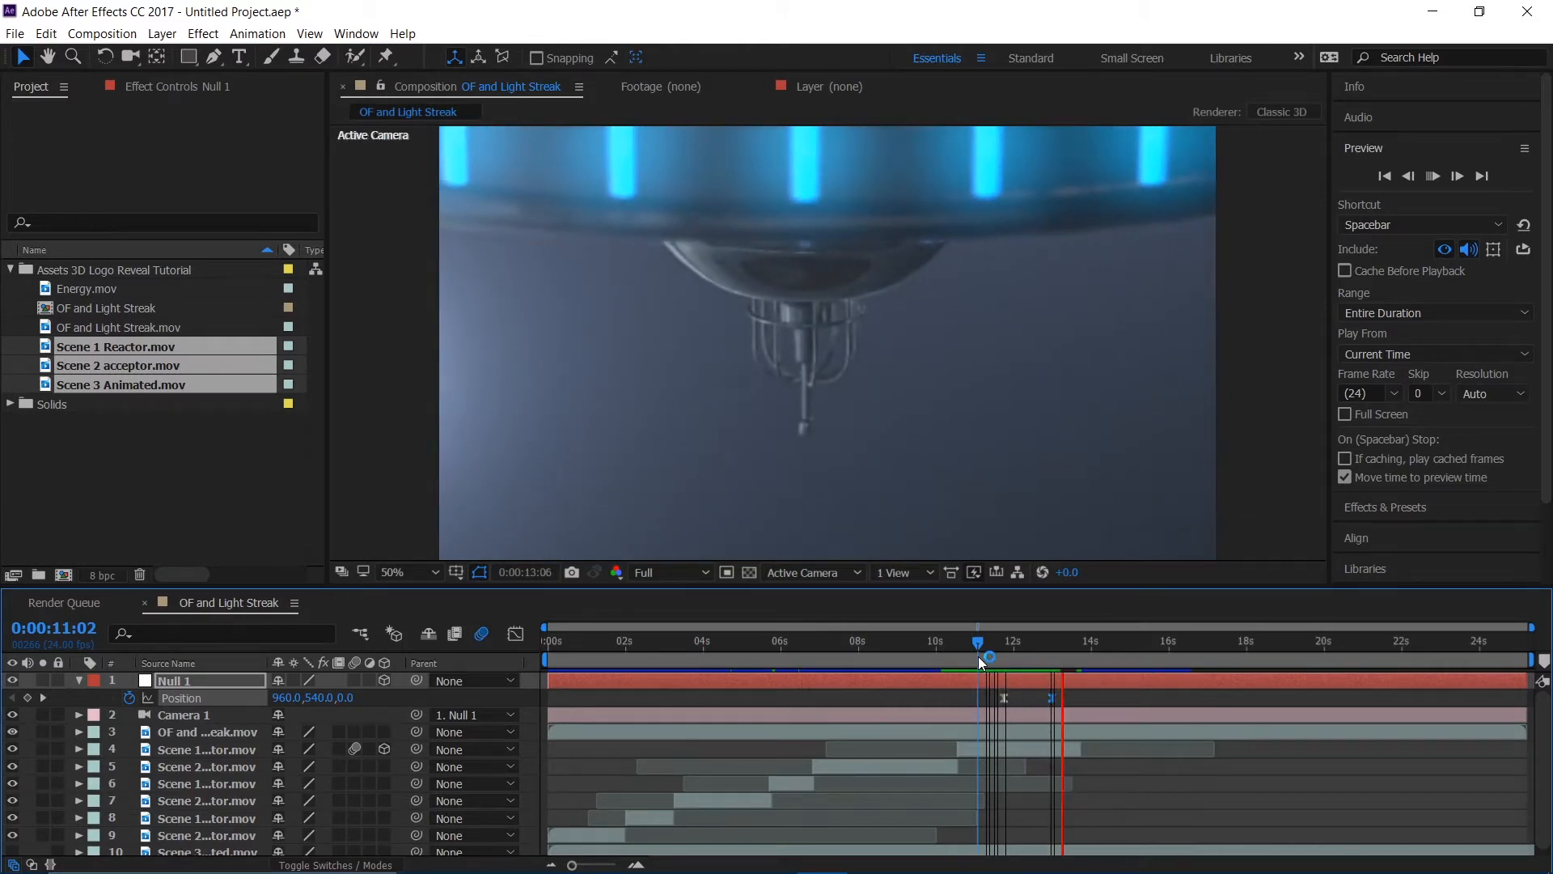
pyautogui.press('space')
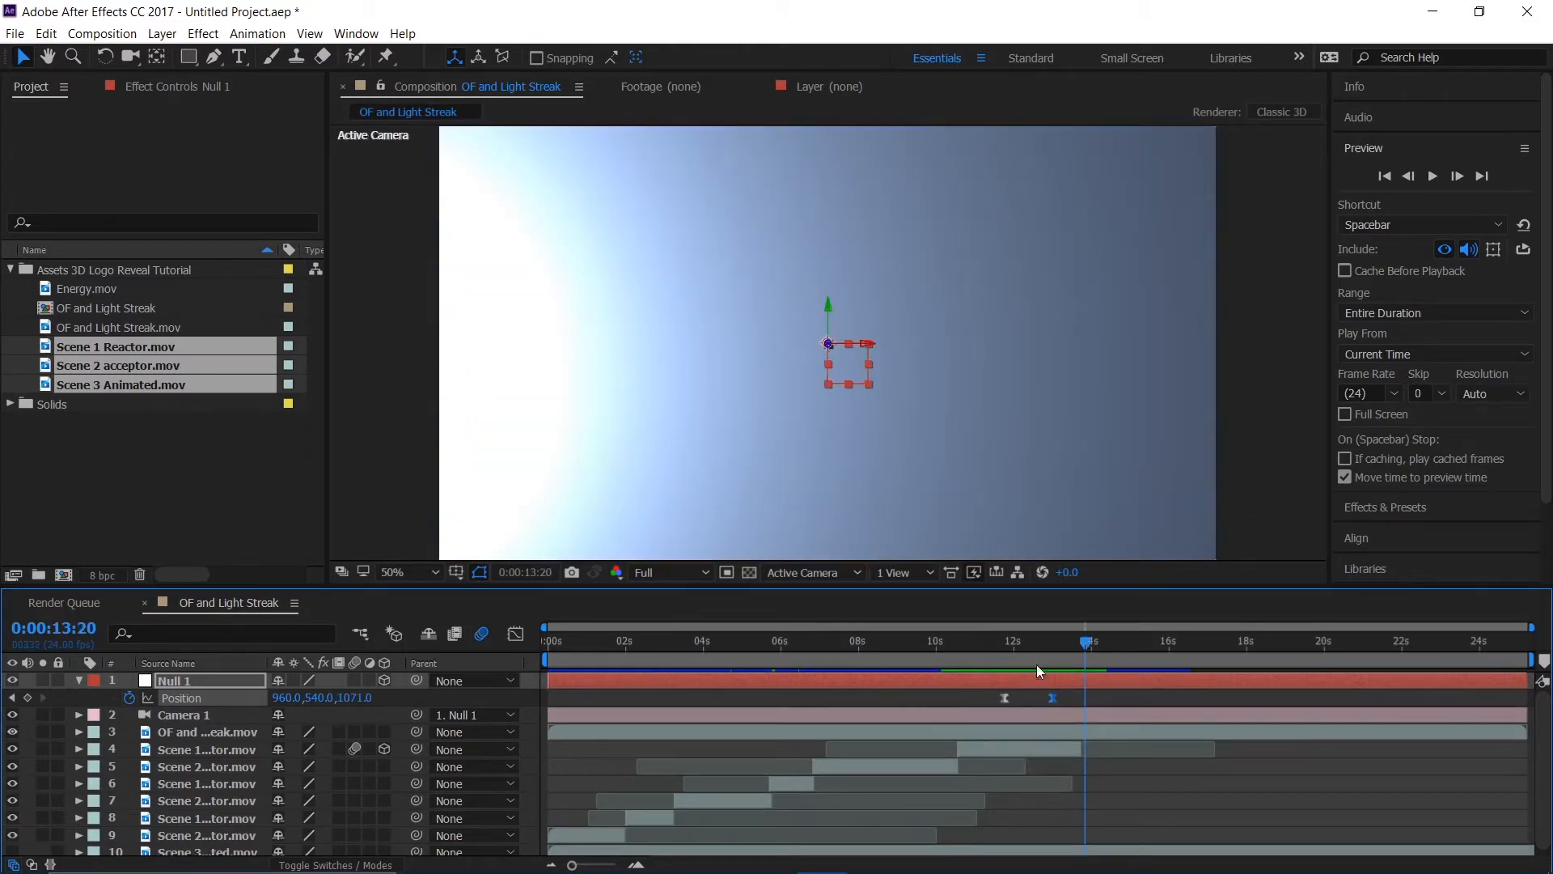
# - Place the null's position keyframes at about 0:00:12:00 and 0:00:13:08, and preview the push-in from 0:00:11:12
pyautogui.moveTo(1055, 704); pyautogui.dragTo(1013, 698)
pyautogui.click(994, 642)
pyautogui.press('space')
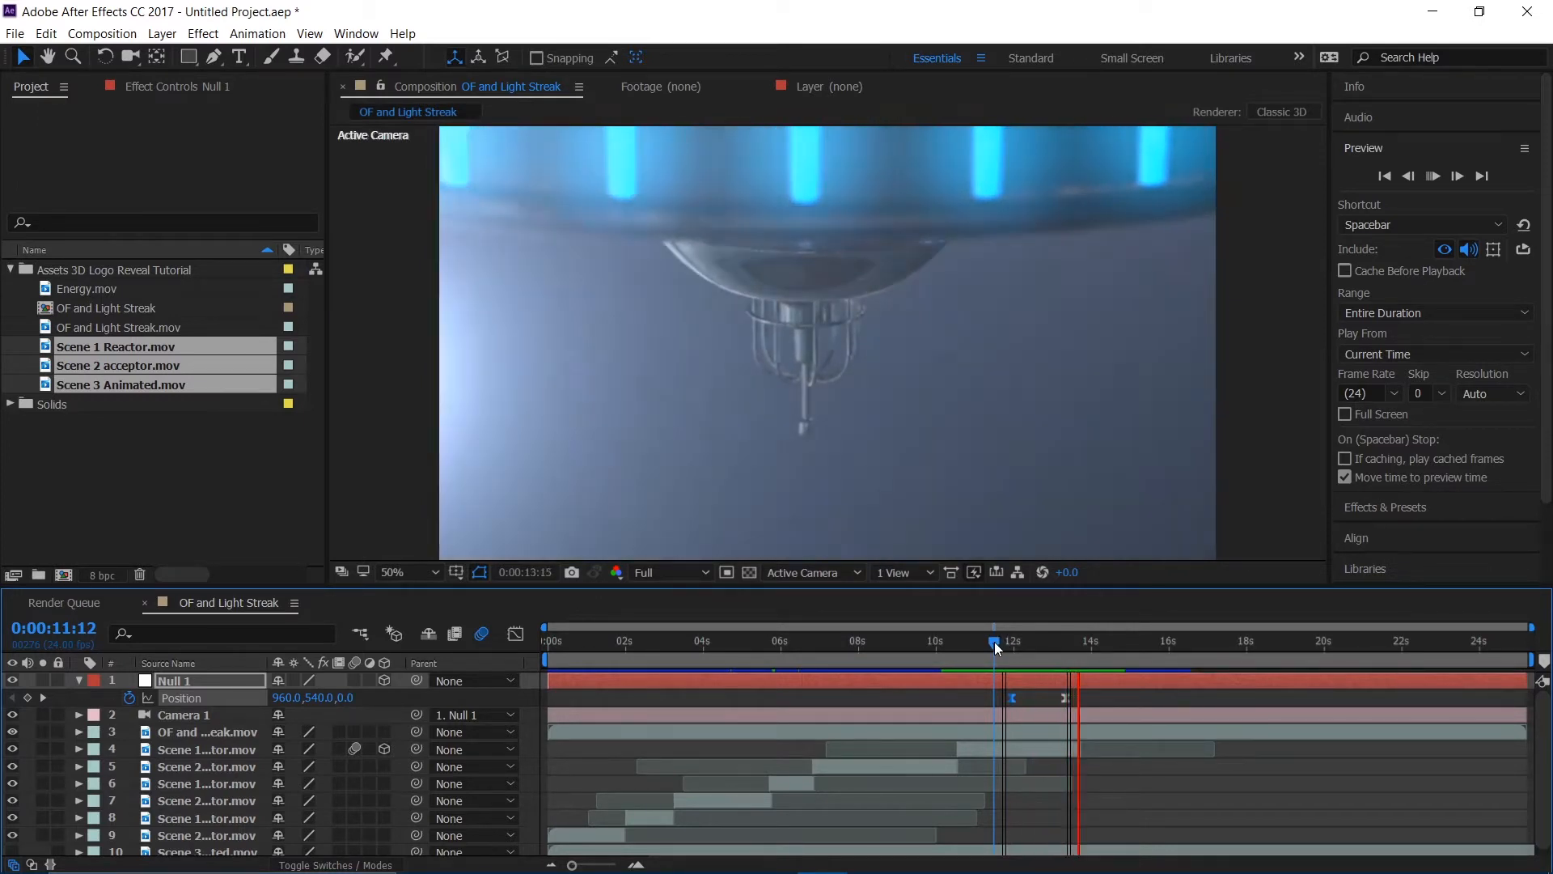
pyautogui.press('space')
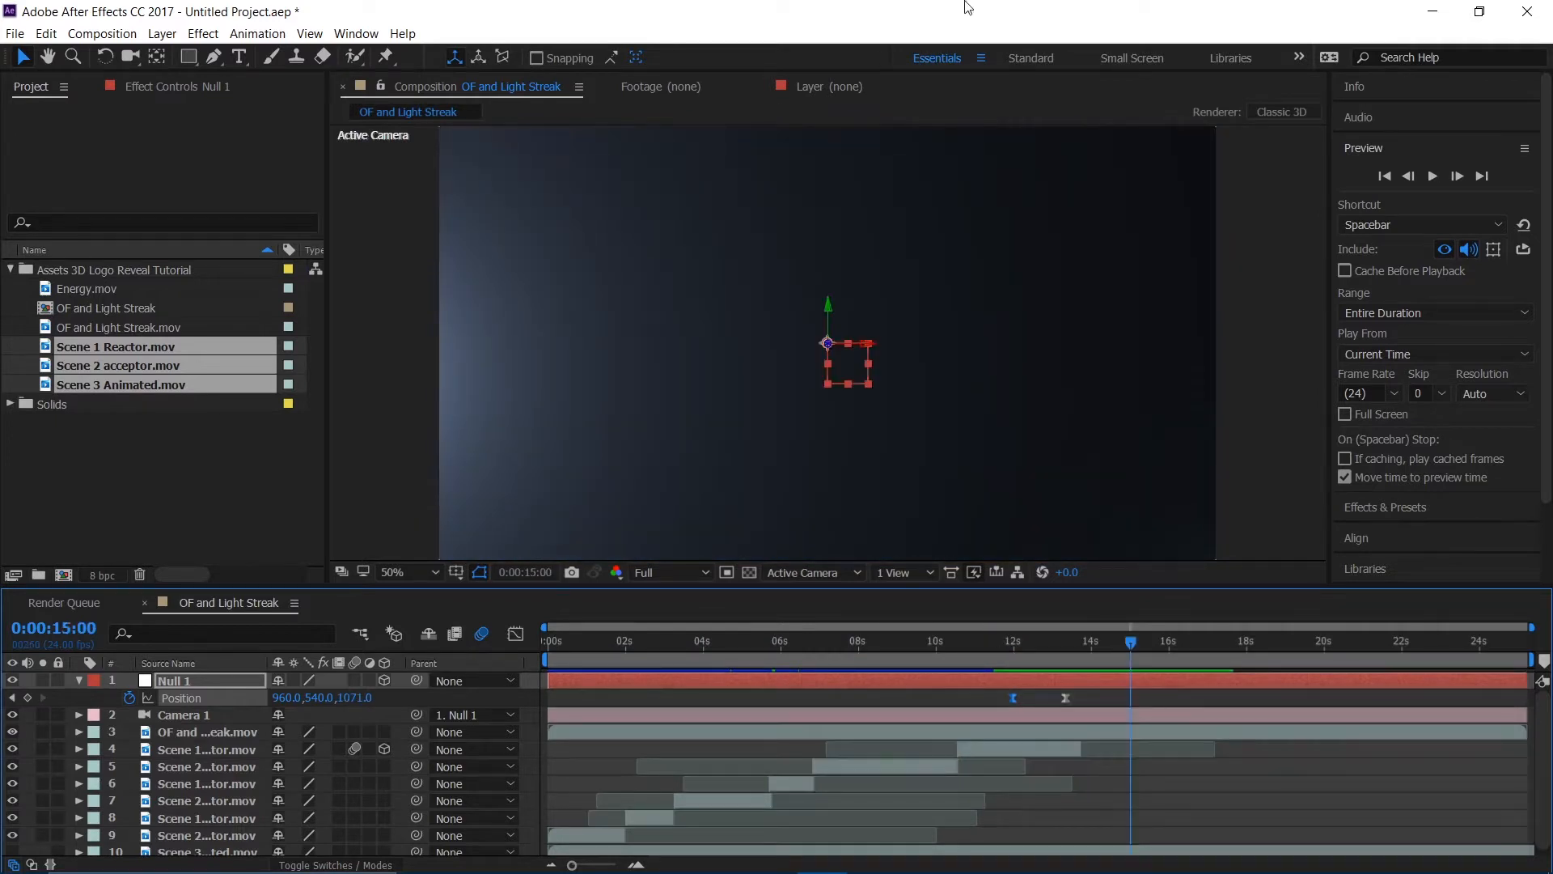
# - Set the composition viewer's resolution to Half and preview the sequence from the beginning
pyautogui.scroll(-1, 70, 784)
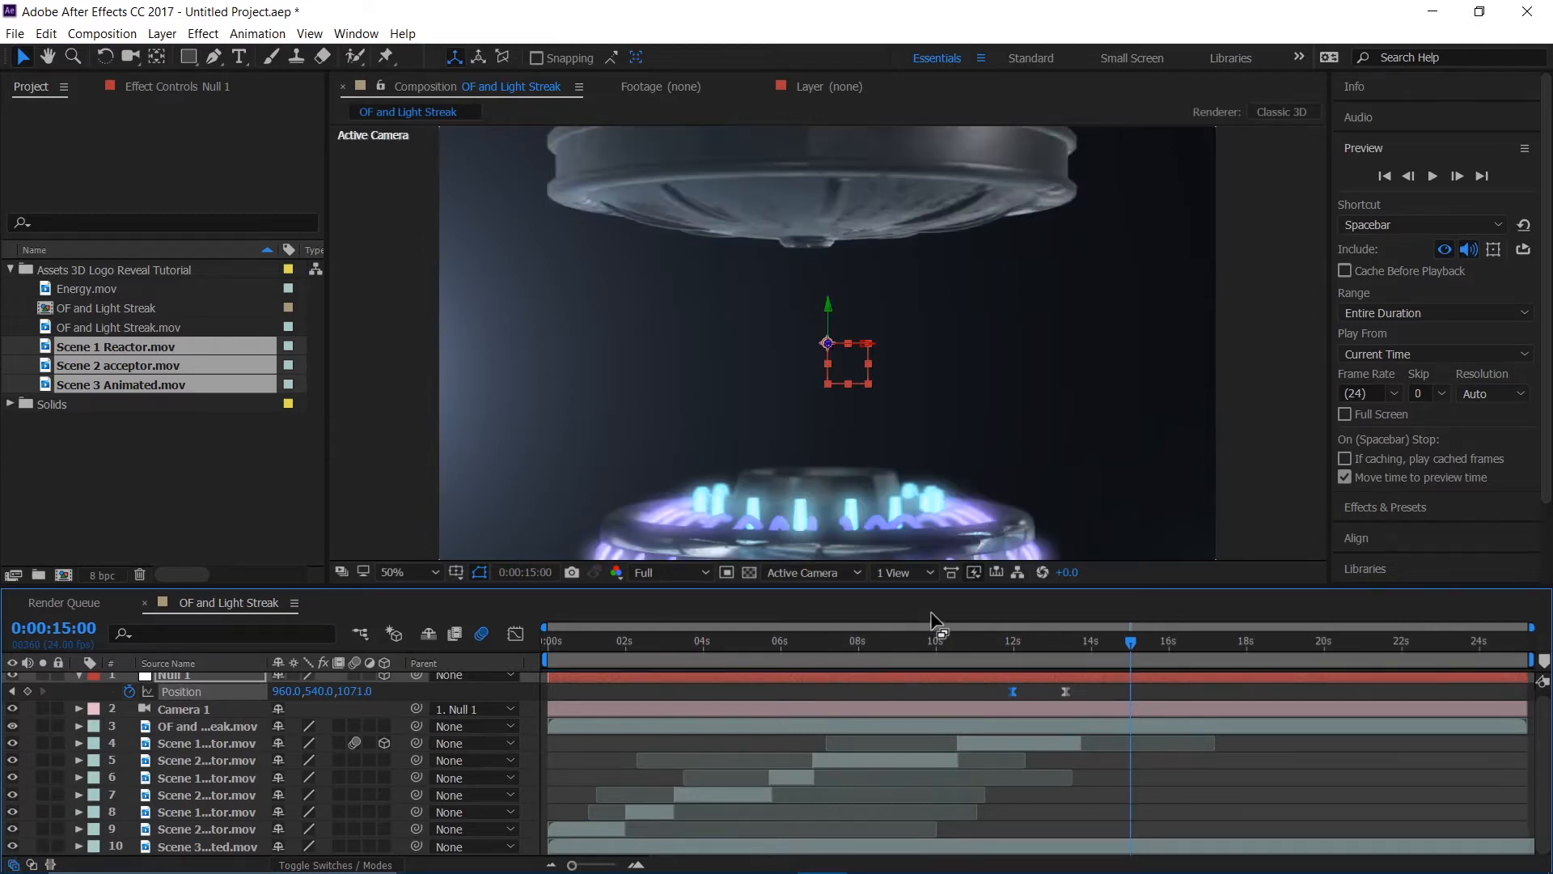
pyautogui.press('Home')
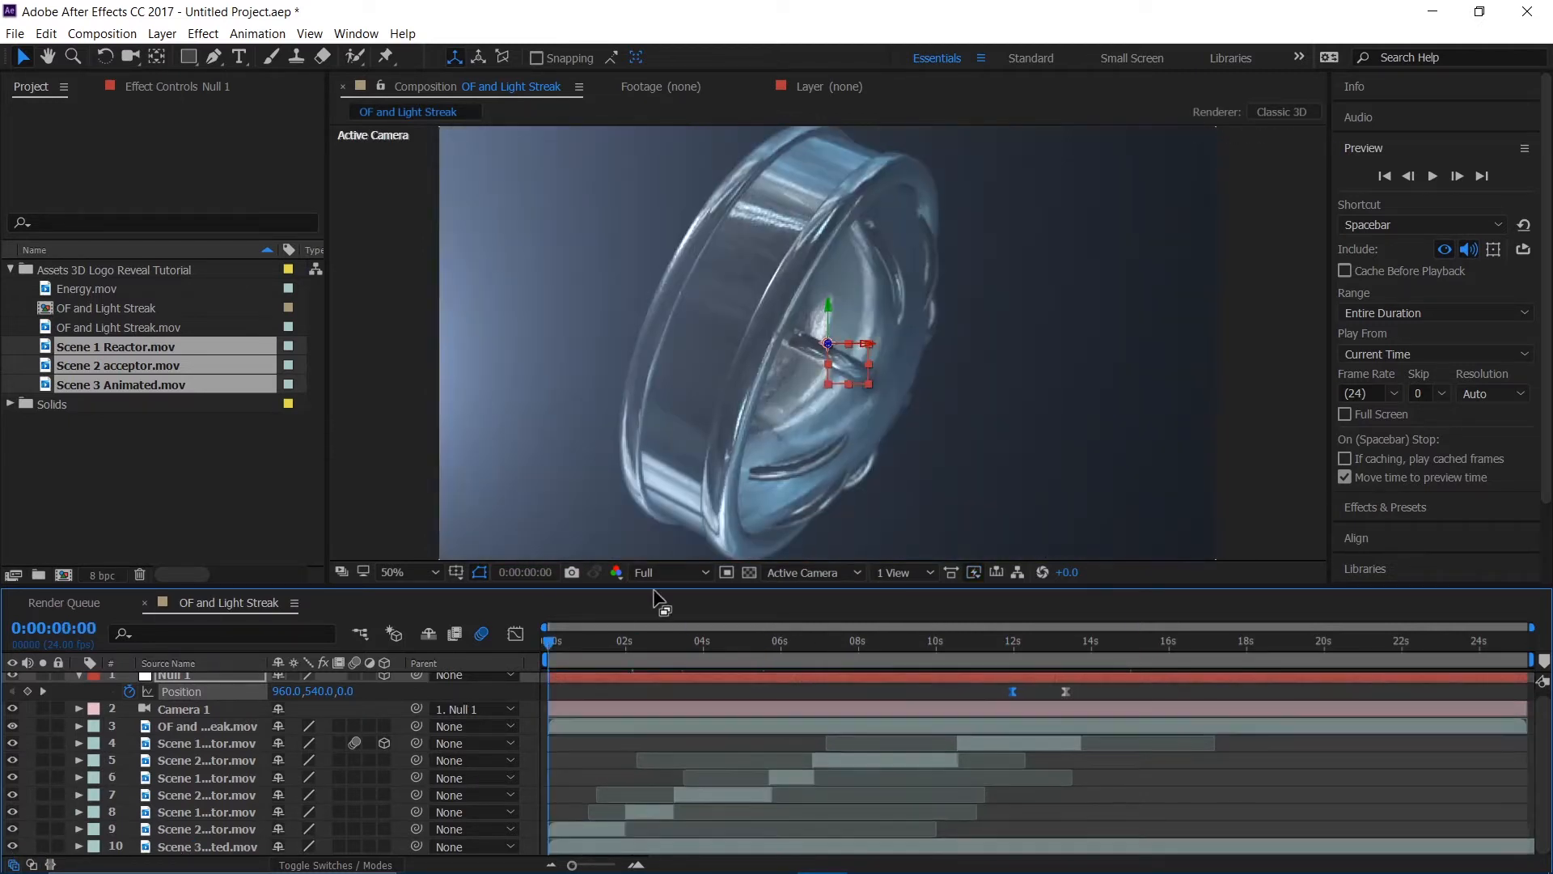
pyautogui.click(672, 572)
pyautogui.click(682, 639)
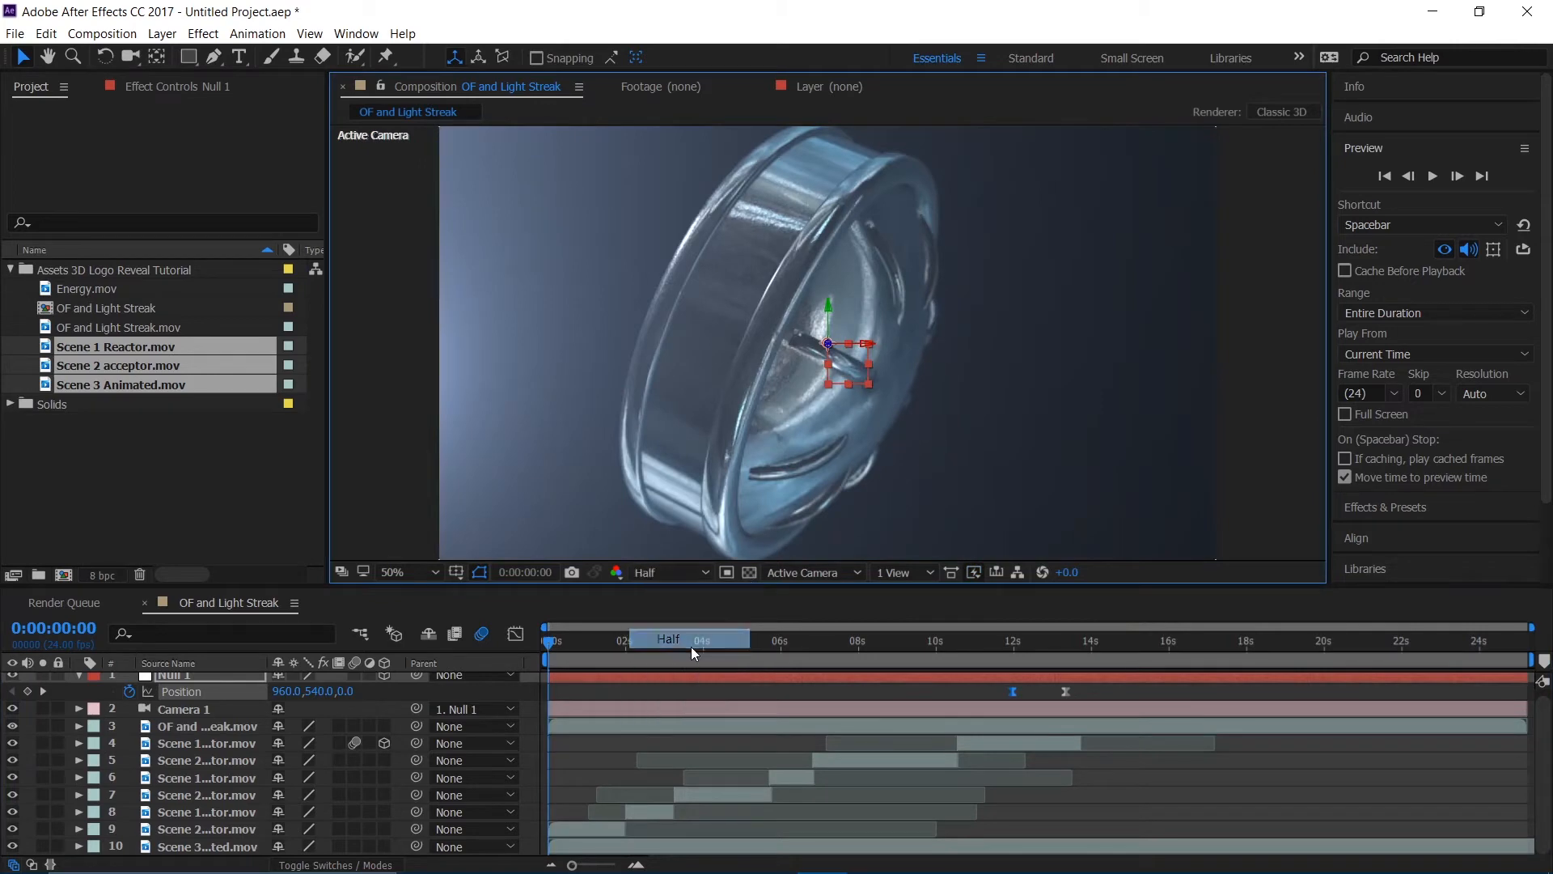
pyautogui.press('space')
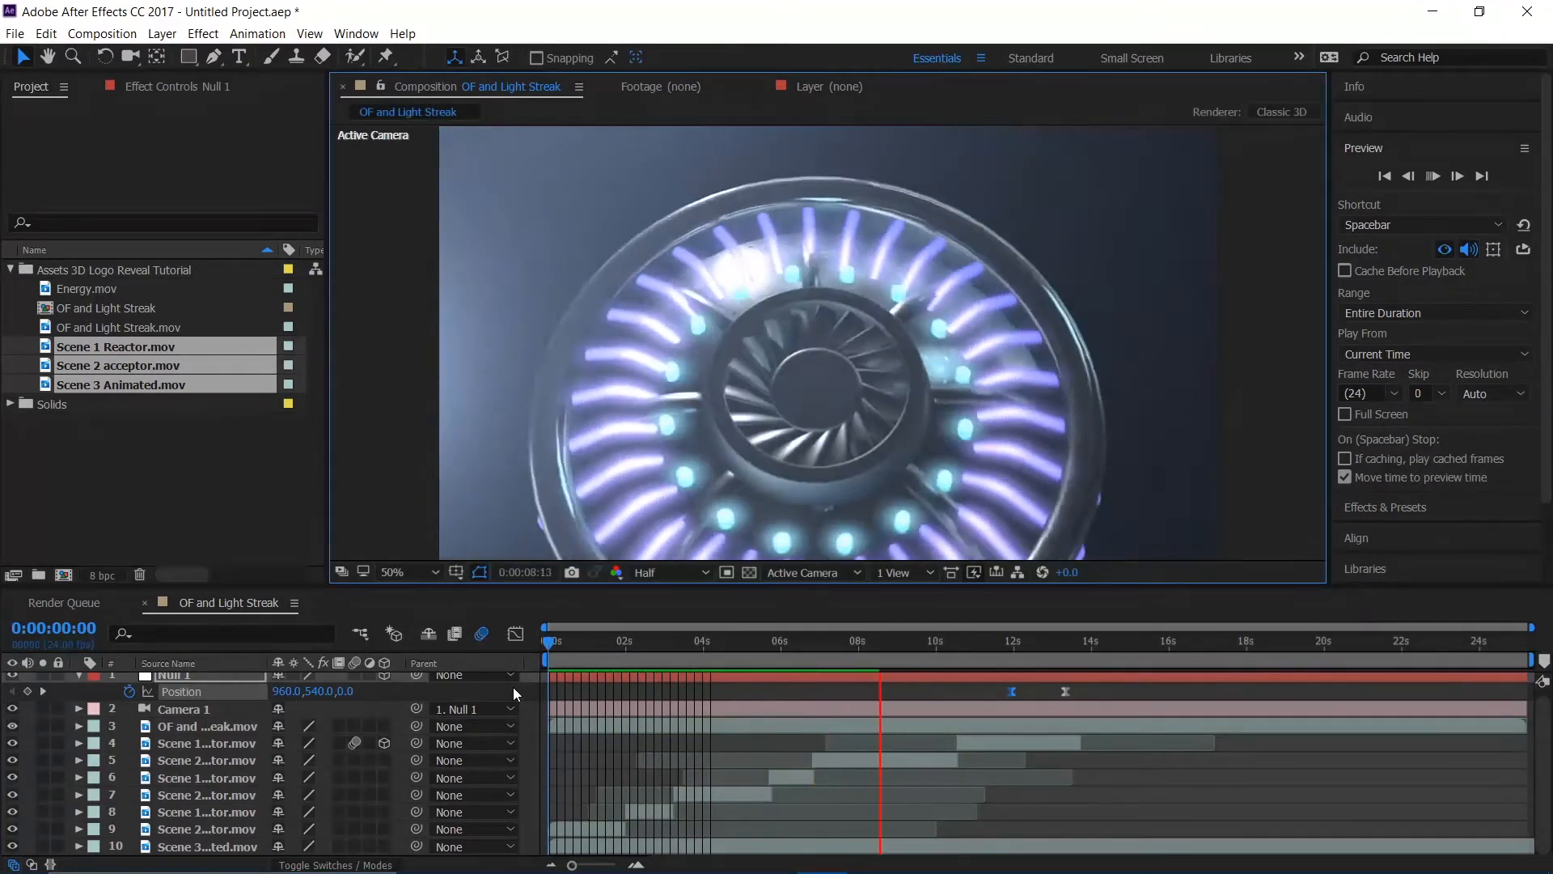
# - Set the null's Z position to 1904 on its second keyframe at 0:00:13:08
pyautogui.moveTo(1080, 639); pyautogui.dragTo(1068, 649)
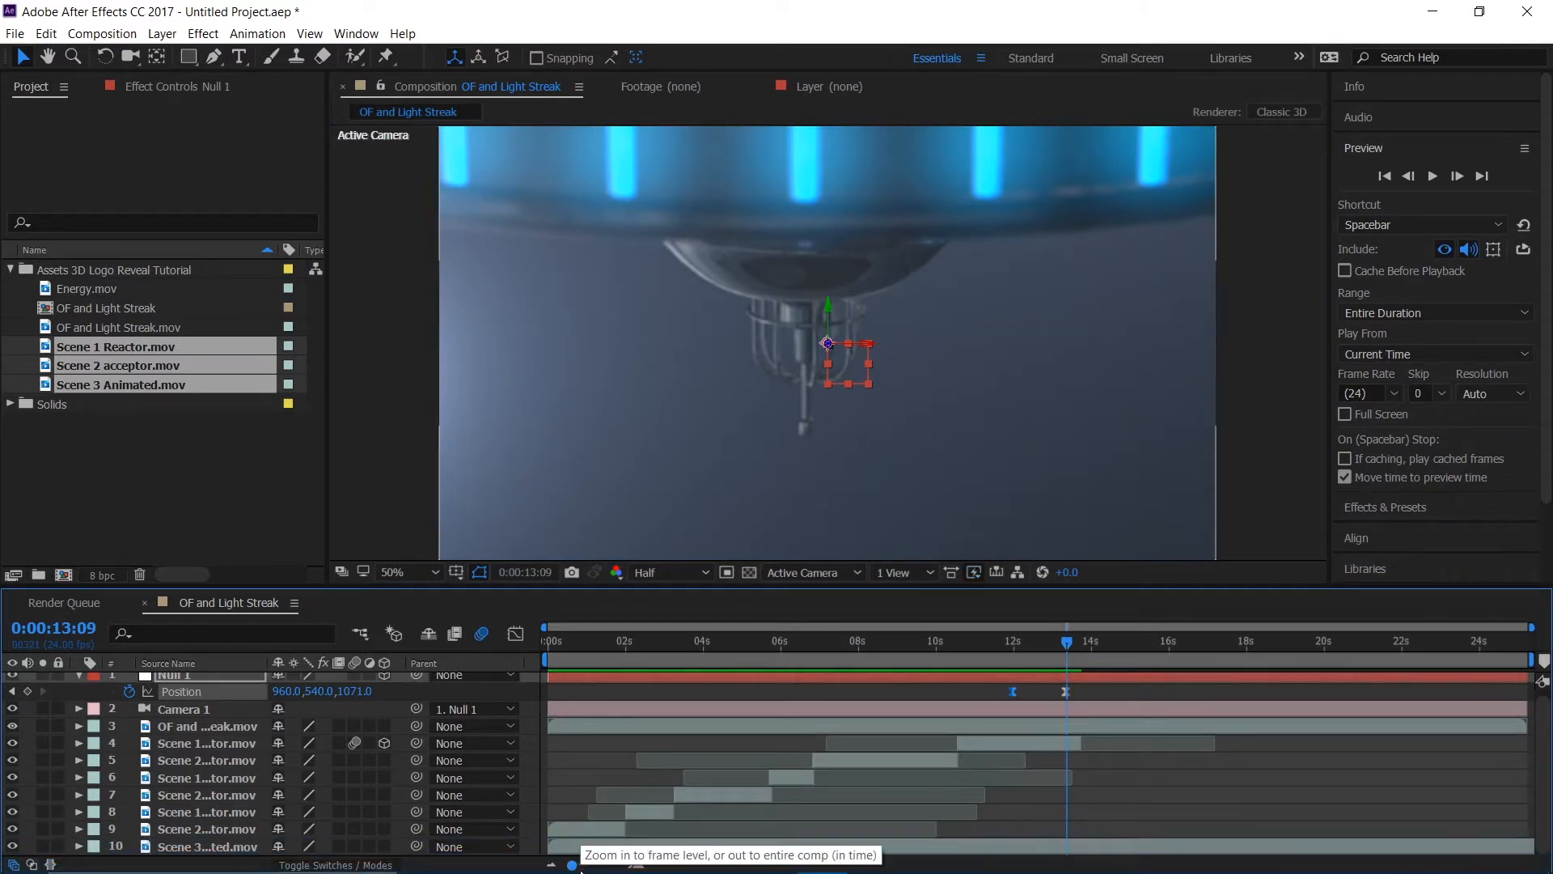
pyautogui.moveTo(574, 865); pyautogui.dragTo(616, 866)
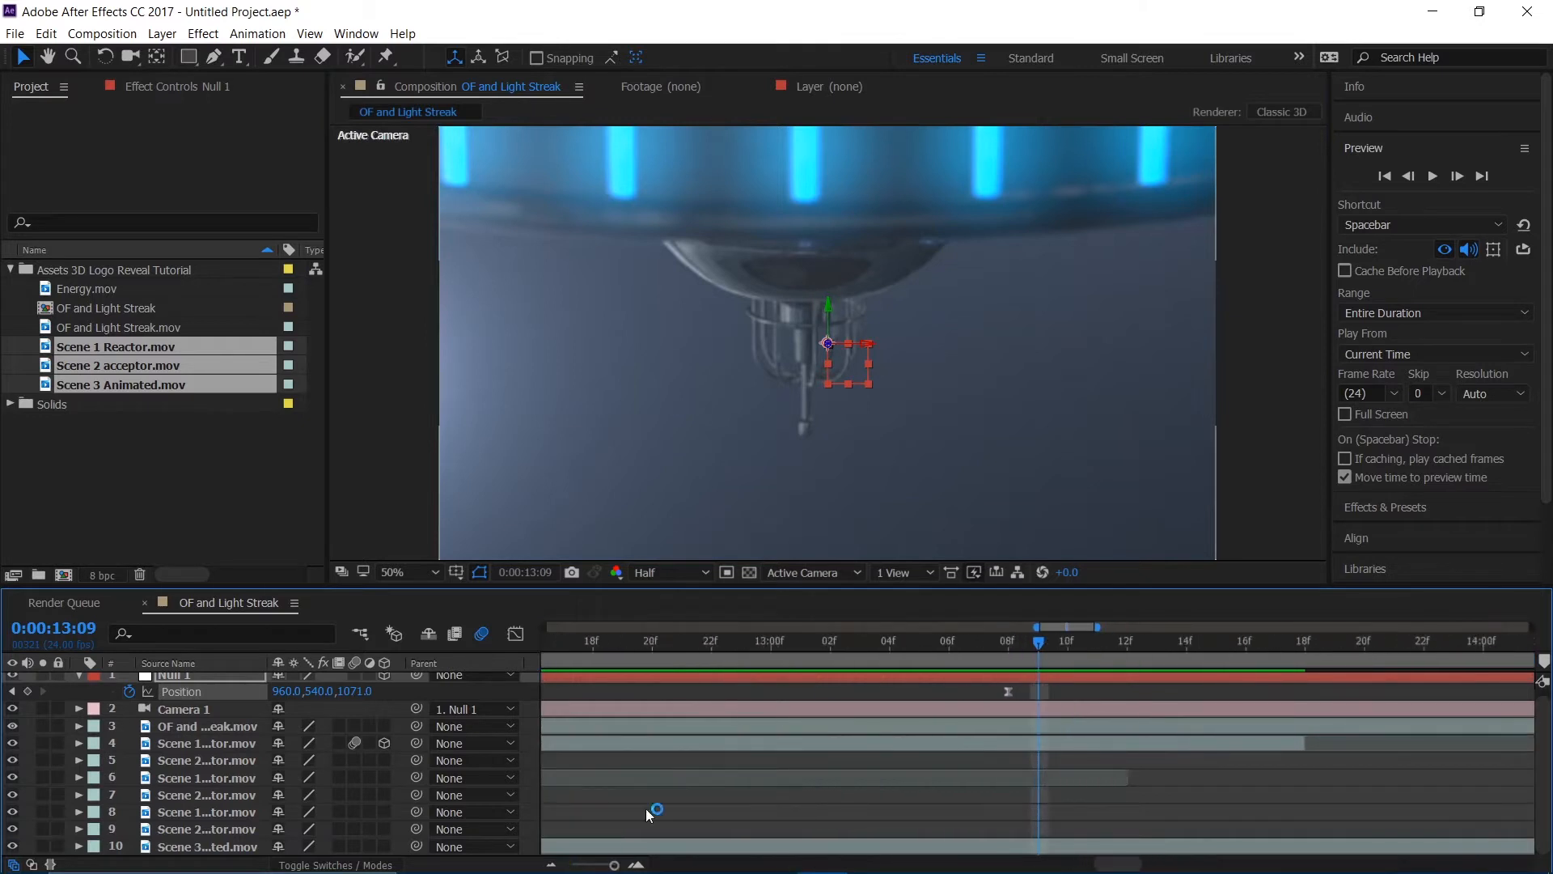
pyautogui.click(1018, 643)
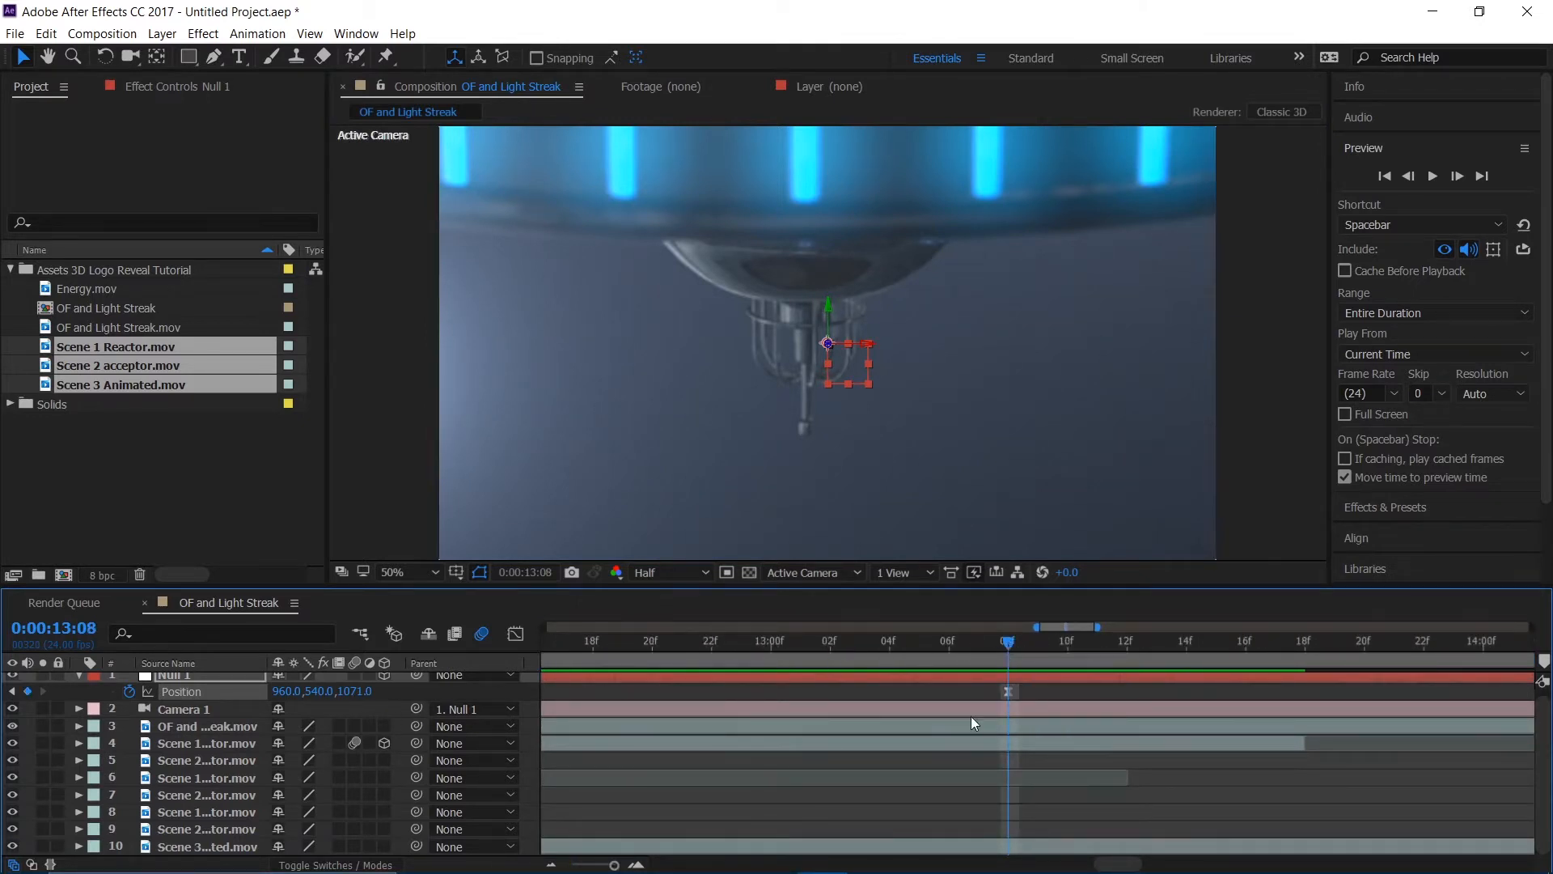
pyautogui.moveTo(356, 703); pyautogui.dragTo(1391, 632)
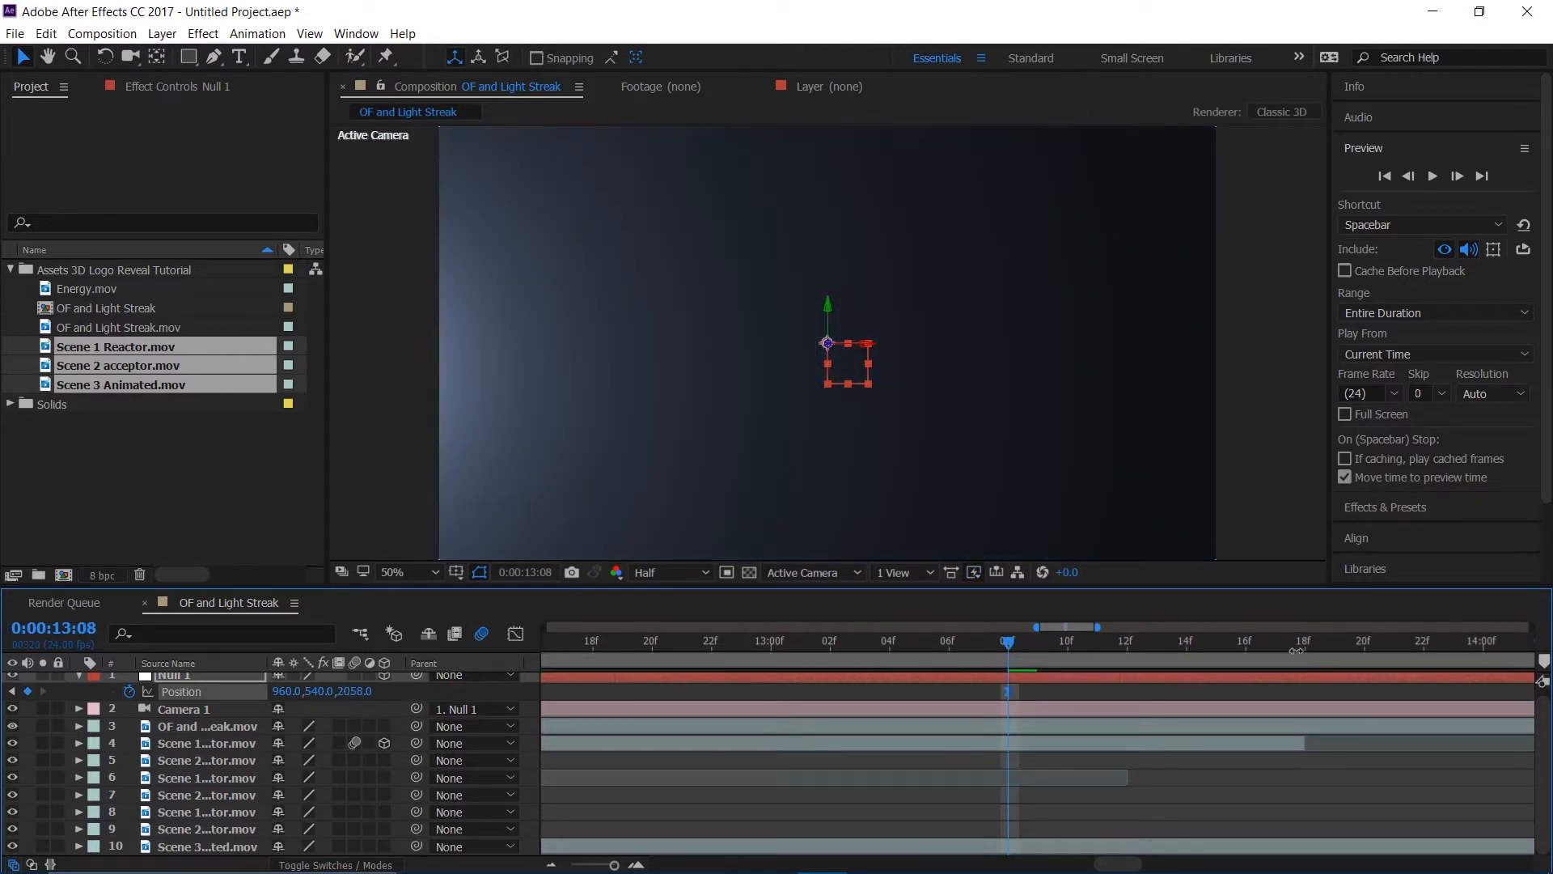
pyautogui.moveTo(1175, 678); pyautogui.dragTo(1230, 727)
pyautogui.moveTo(614, 865); pyautogui.dragTo(537, 859)
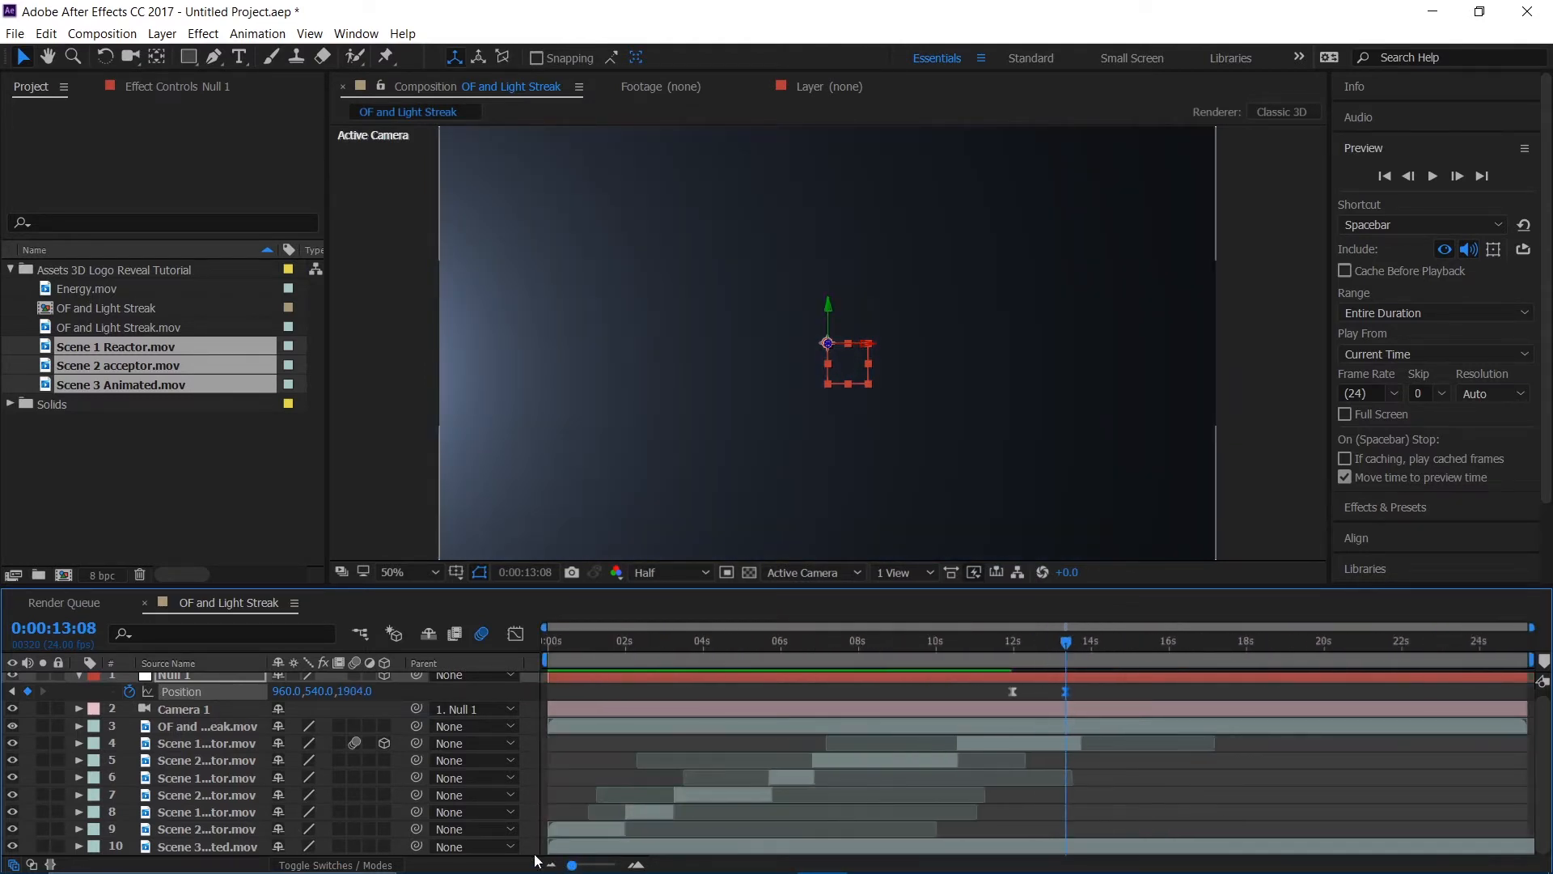
# - Preview the sequence from the beginning to check the deeper camera push-in
pyautogui.click(547, 641)
pyautogui.press('space')
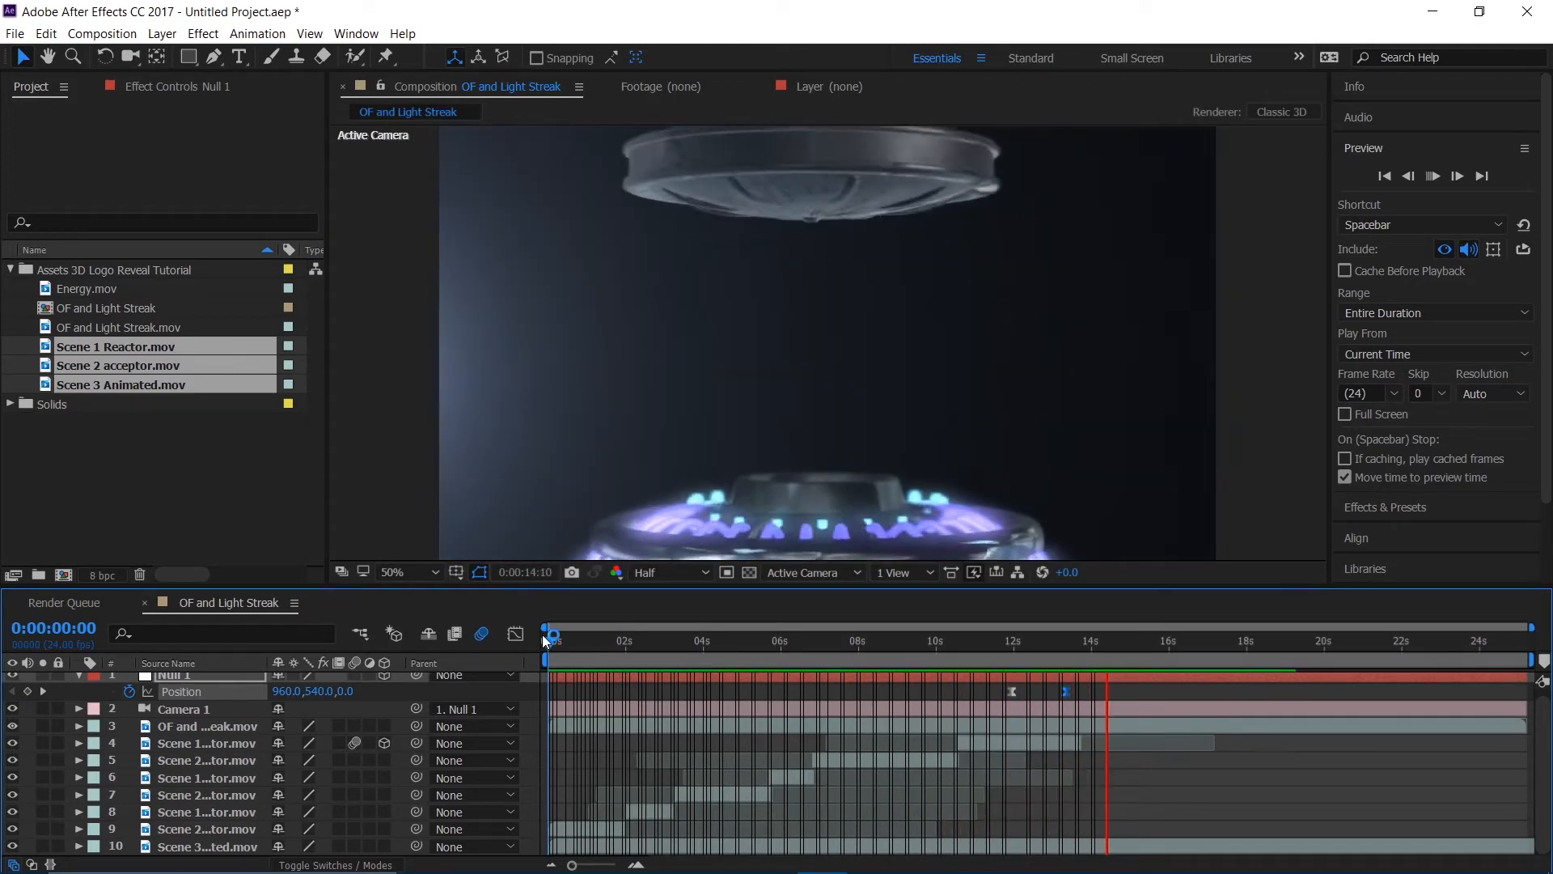
pyautogui.press('space')
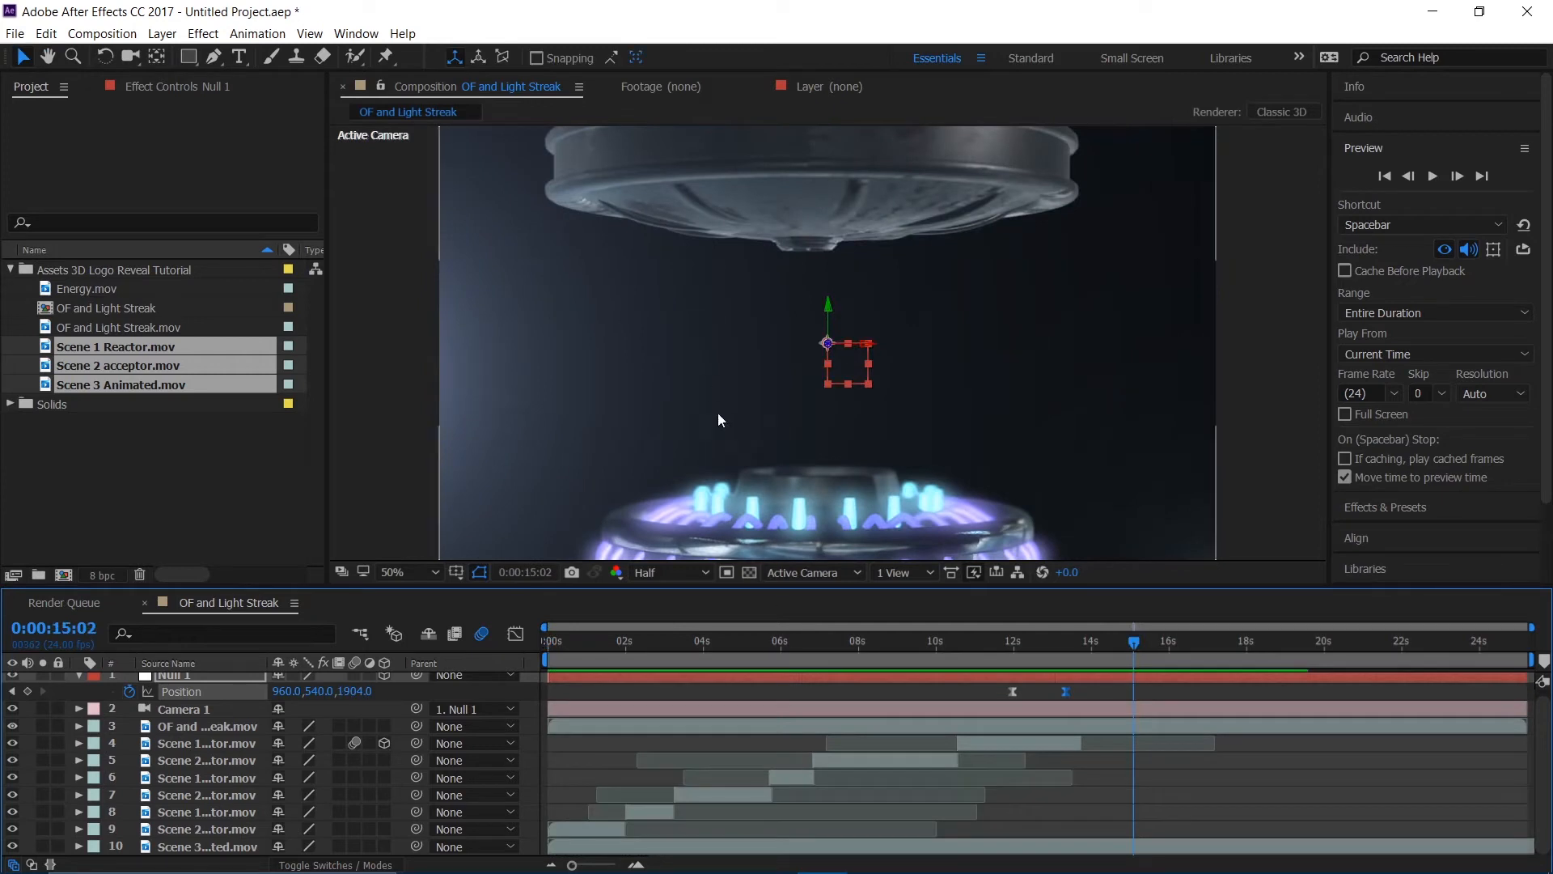
# - Shift both of the null's position keyframes later to about 0:00:12:19 and 0:00:14:02, and preview from 0:00:12:00
pyautogui.moveTo(1054, 644); pyautogui.dragTo(1097, 696)
pyautogui.click(1014, 692)
pyautogui.moveTo(1035, 657); pyautogui.dragTo(1014, 653)
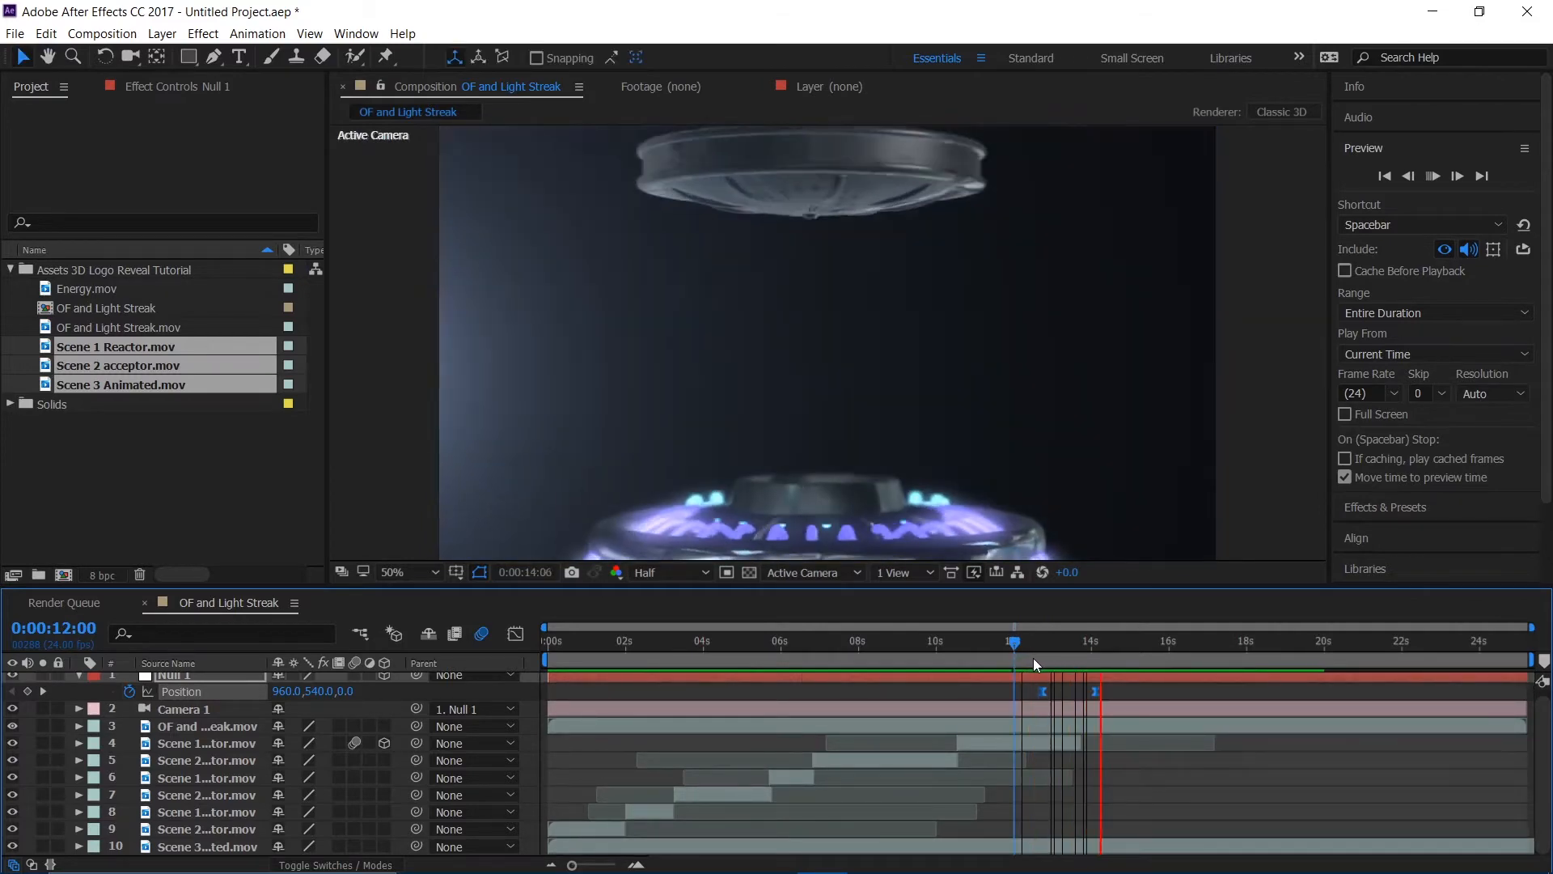
pyautogui.press('space')
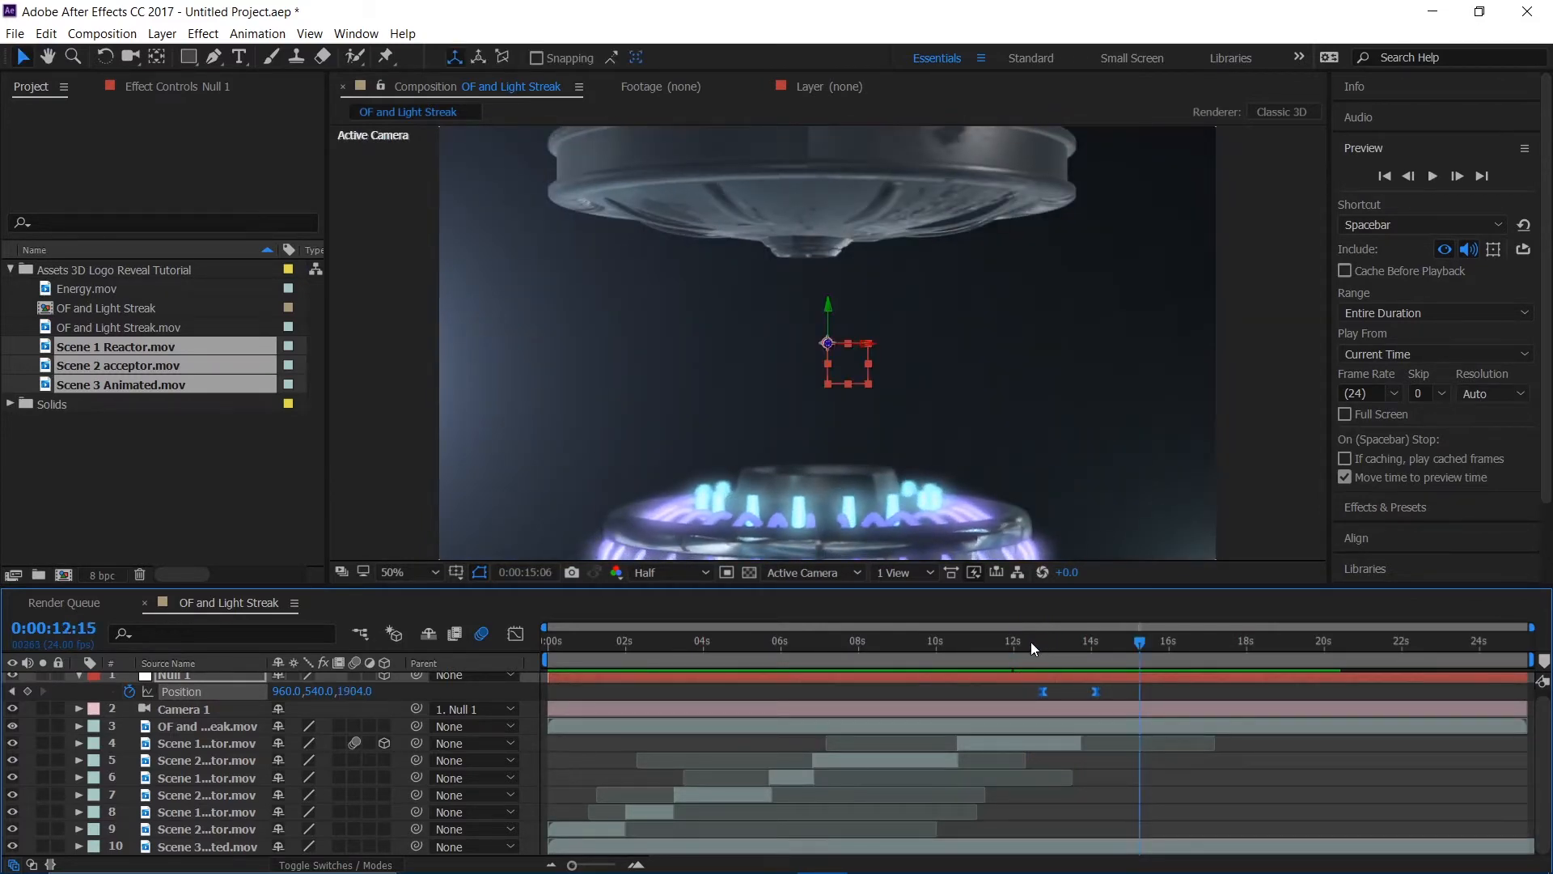
# - Preview the retimed sequence from the beginning and inspect the energy scene at 0:00:18:23
pyautogui.press('Home')
pyautogui.press('space')
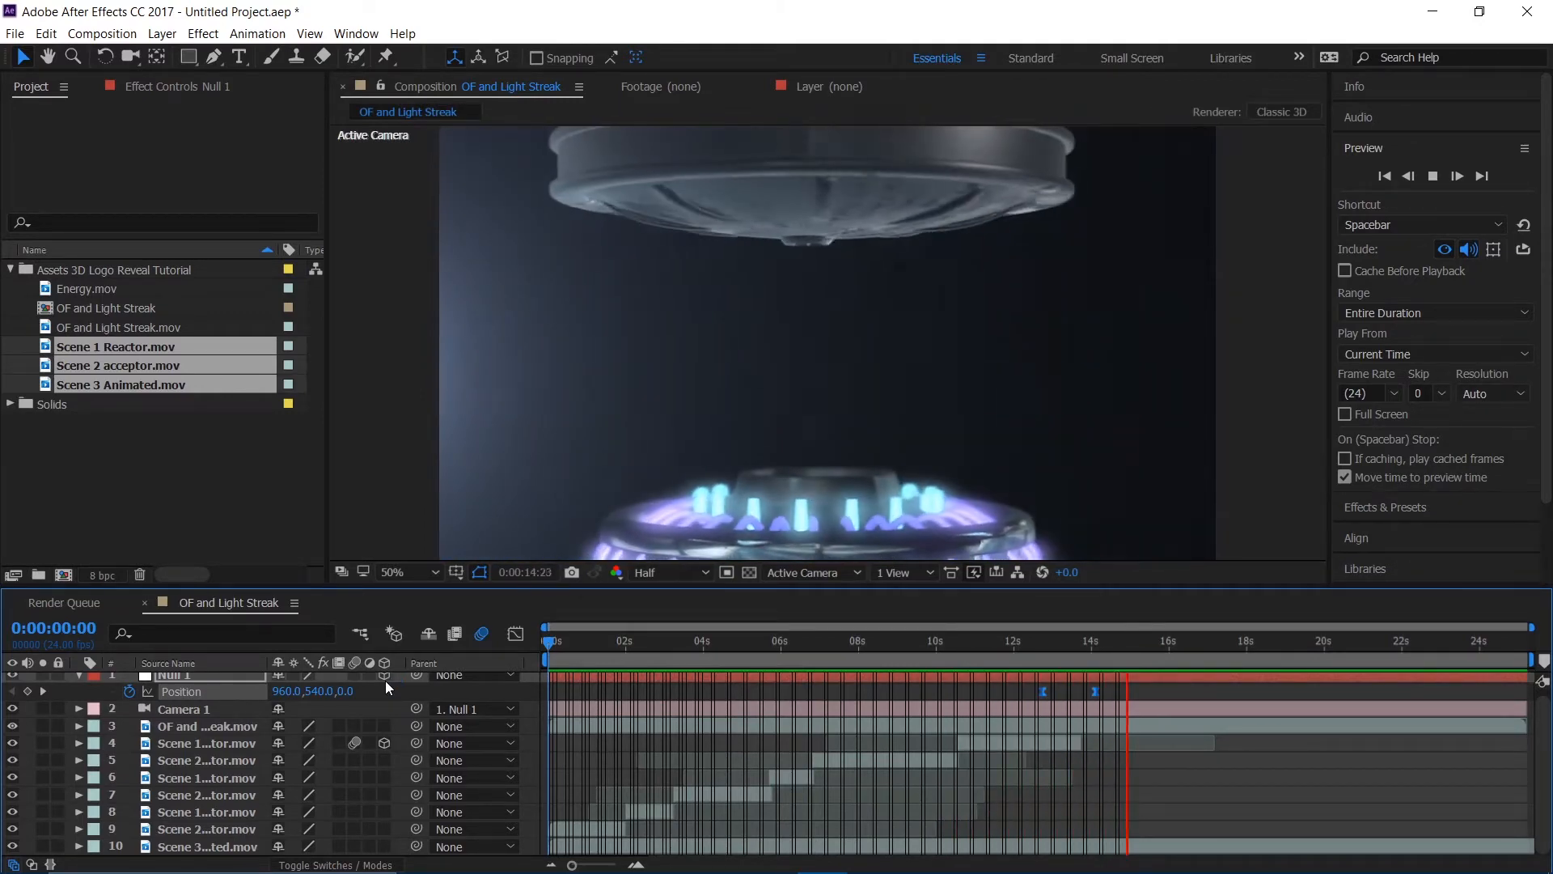
pyautogui.press('space')
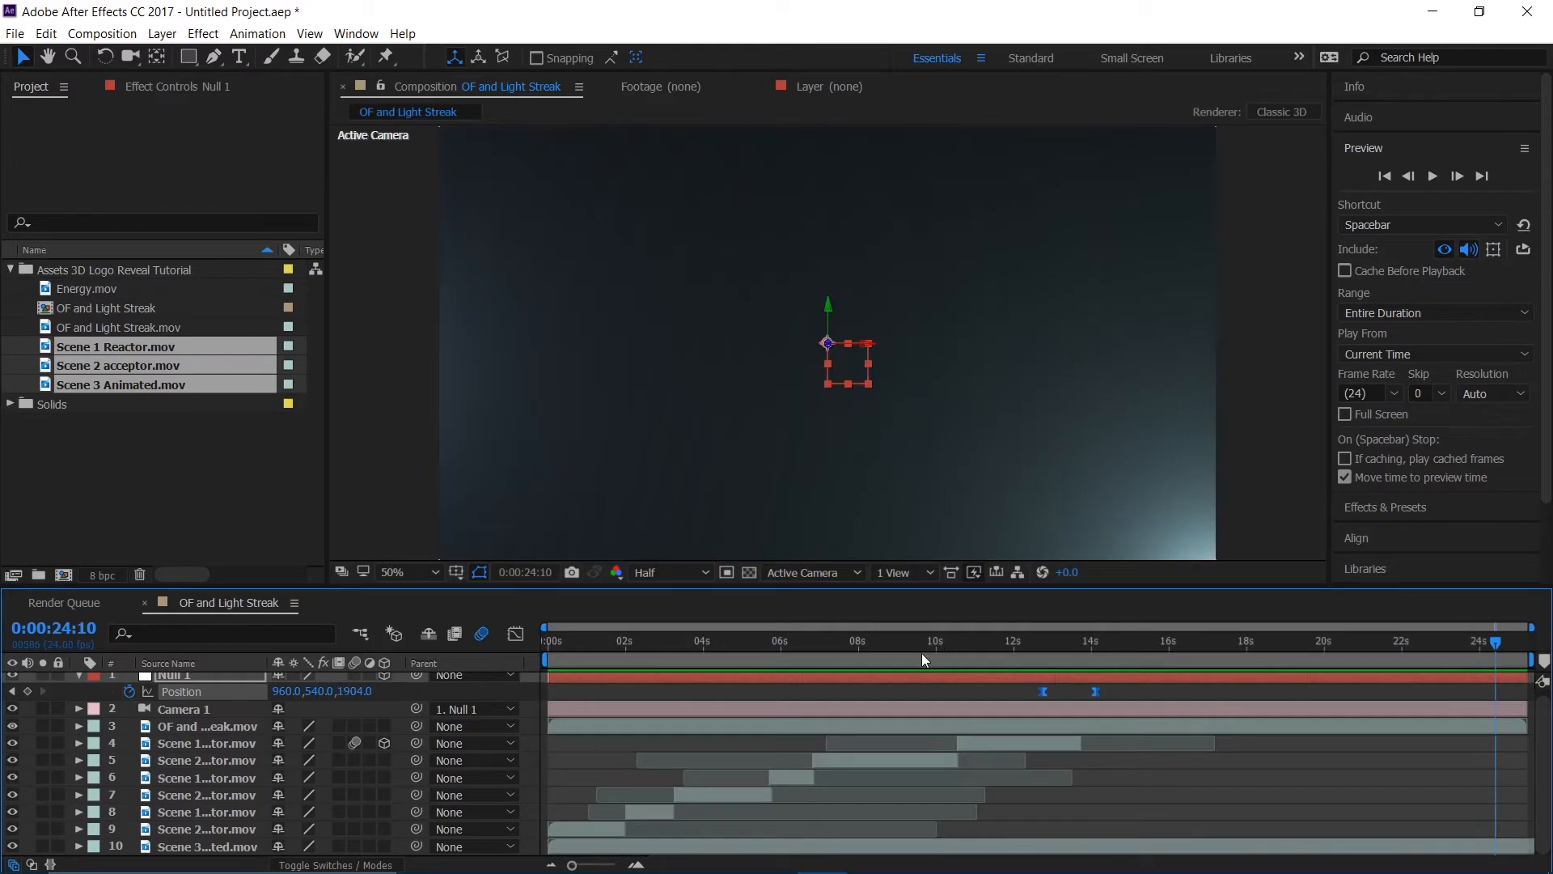
pyautogui.moveTo(825, 660); pyautogui.dragTo(1285, 707)
# - Create a new composition with a width of 1000 px and a height of 1000 px
pyautogui.click(225, 435)
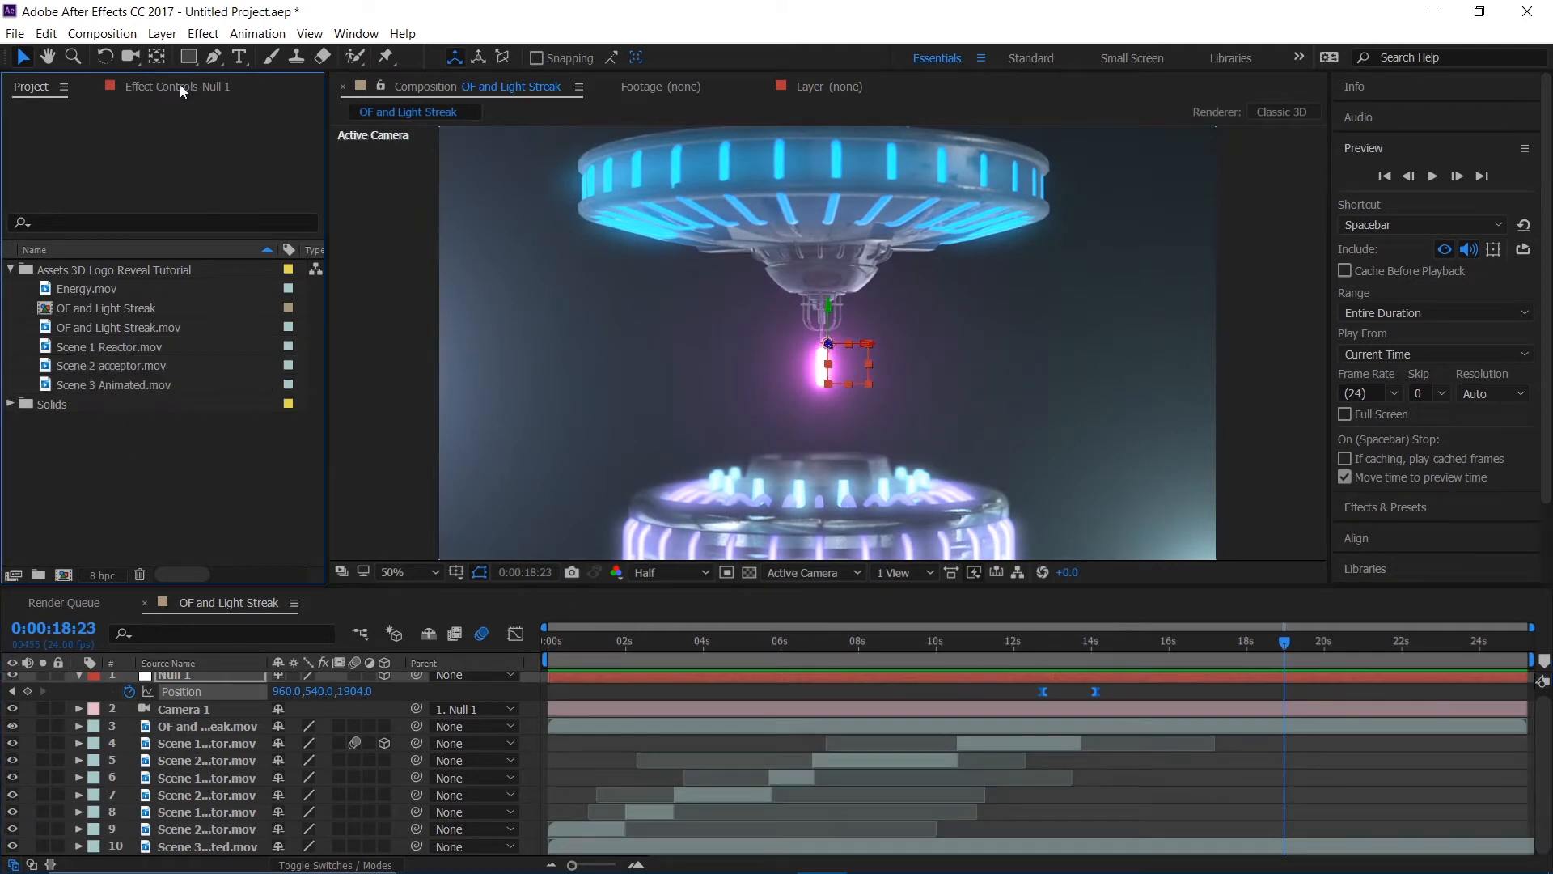
pyautogui.click(102, 33)
pyautogui.click(131, 50)
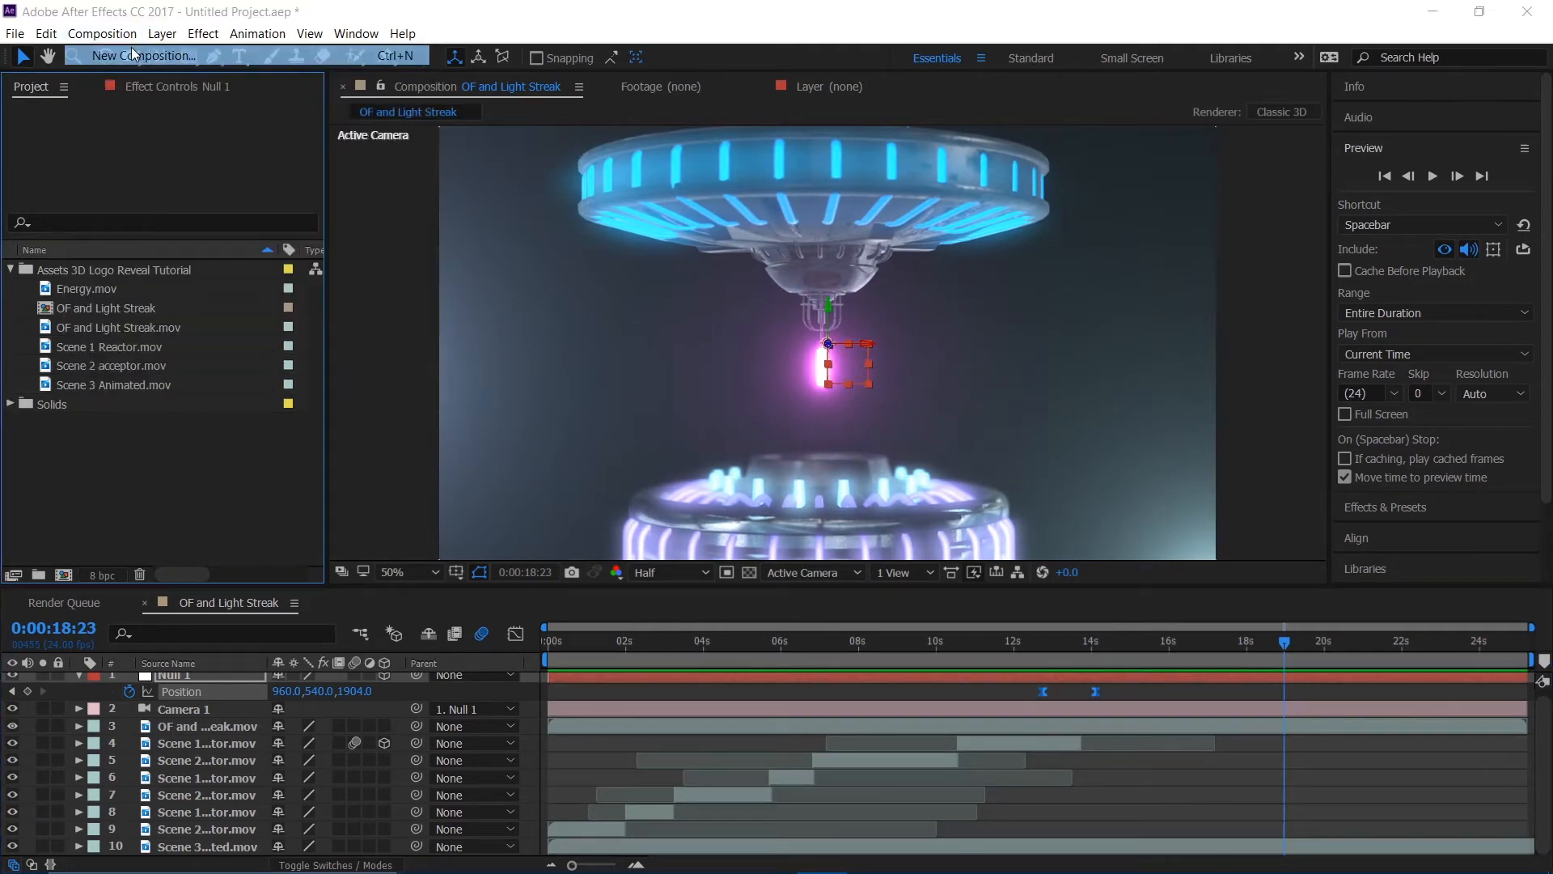
pyautogui.click(647, 343)
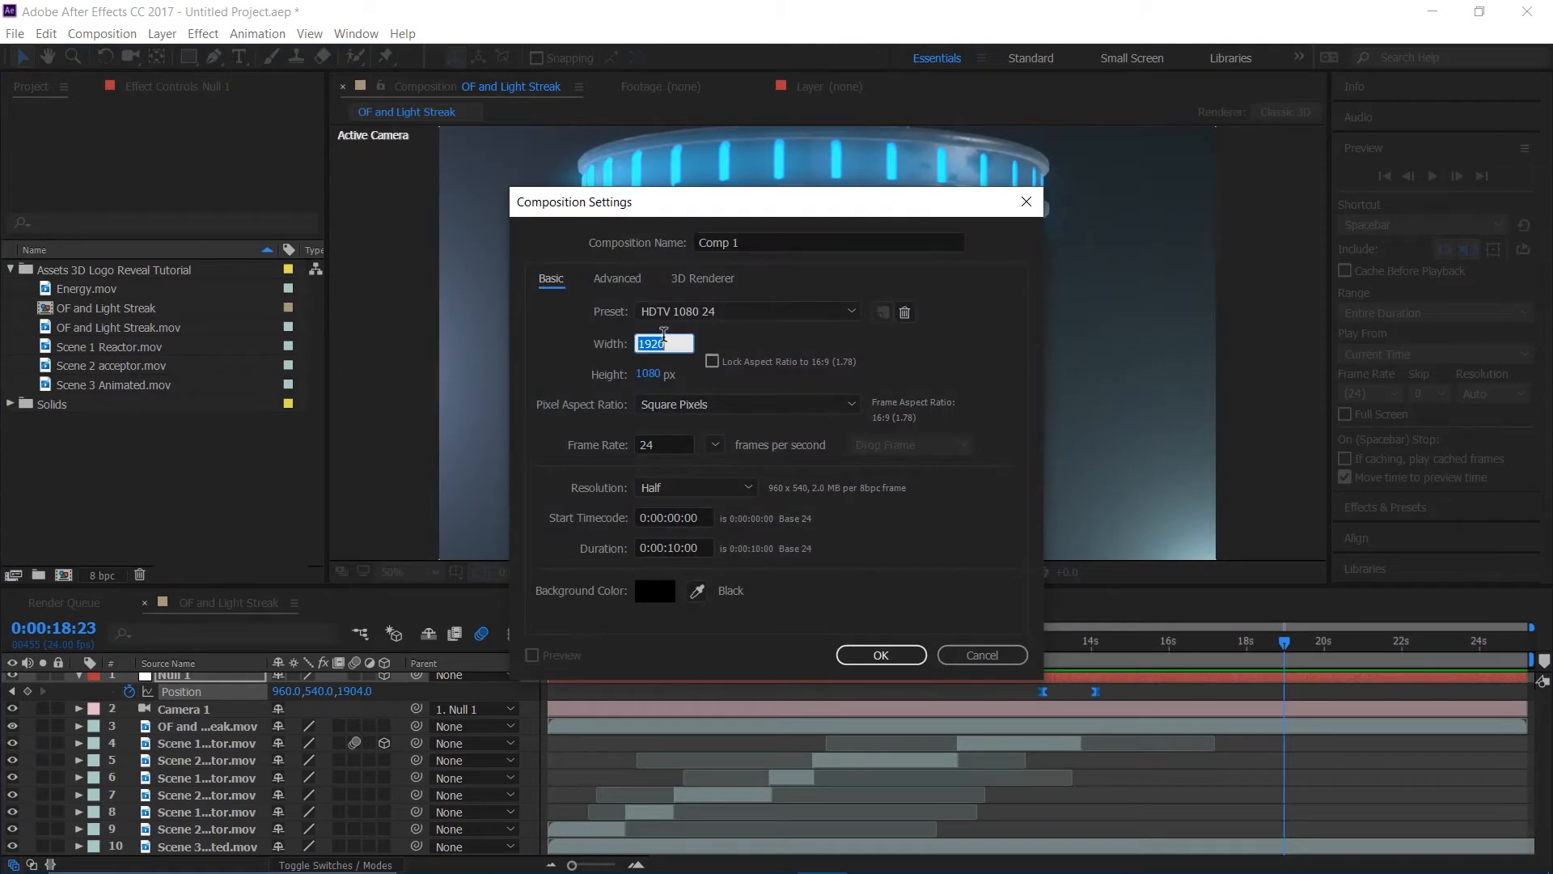
pyautogui.write('10')
pyautogui.press('Tab')
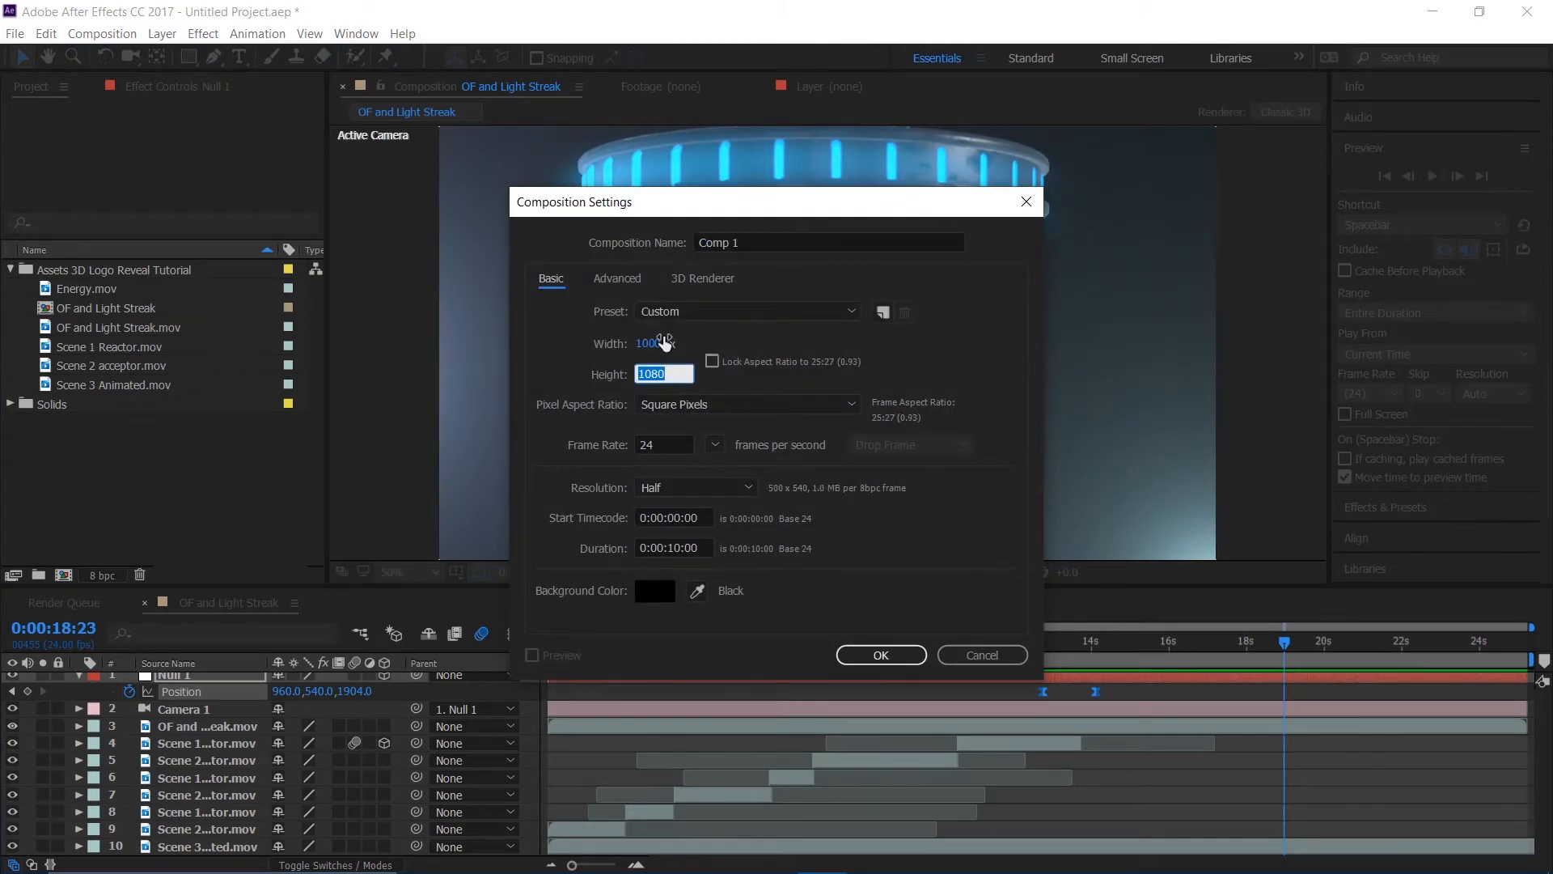
pyautogui.write('1000')
pyautogui.press('Return')
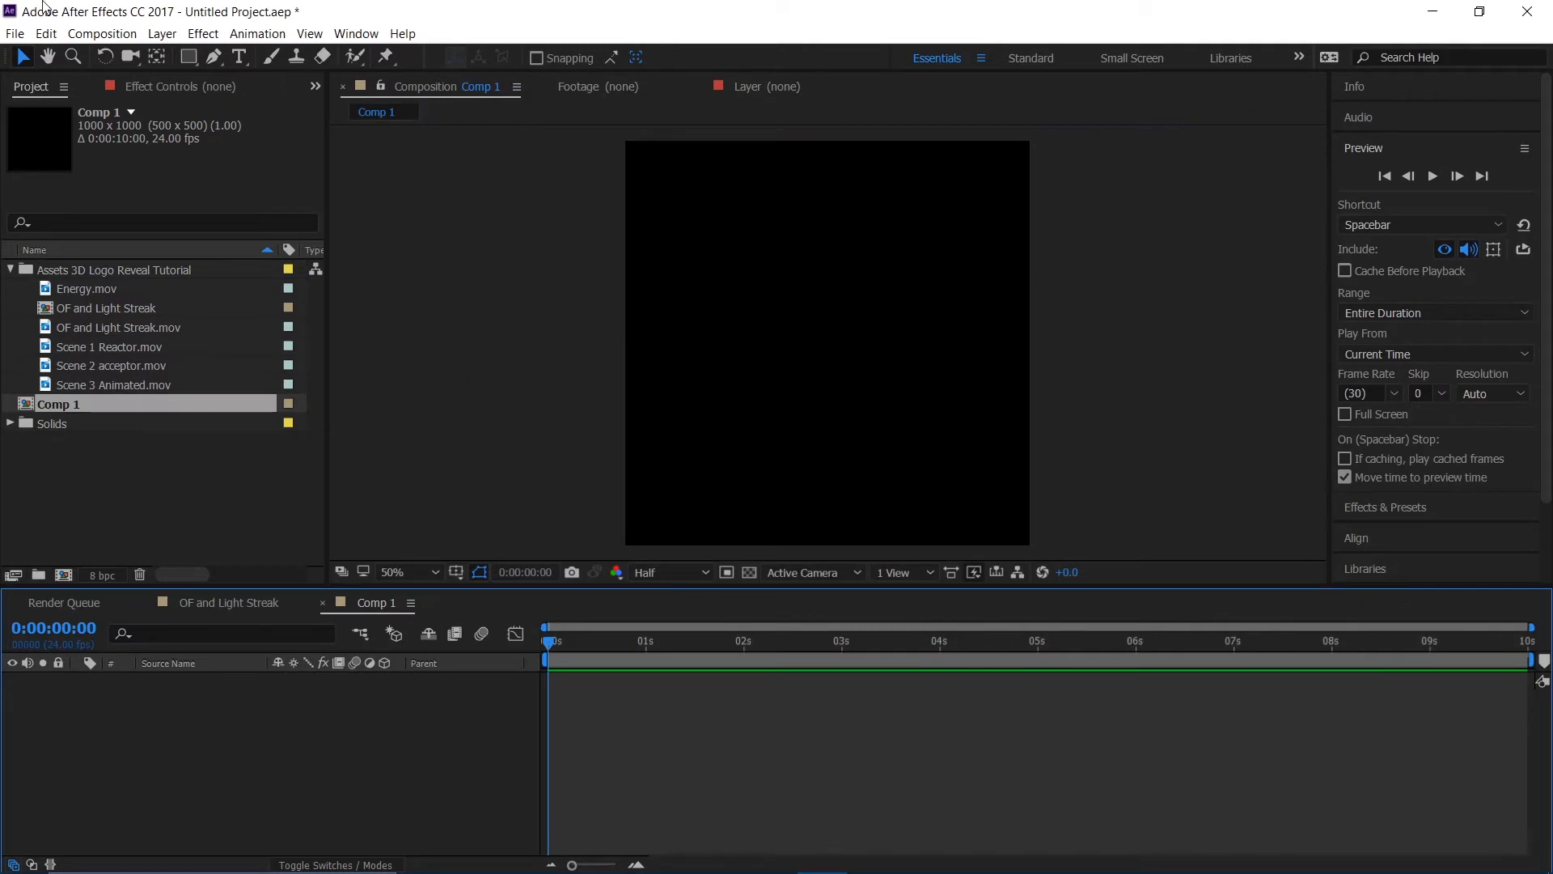
# - Import the logo image kindpng_3763204.png and add it as a layer in the new square composition
pyautogui.click(14, 34)
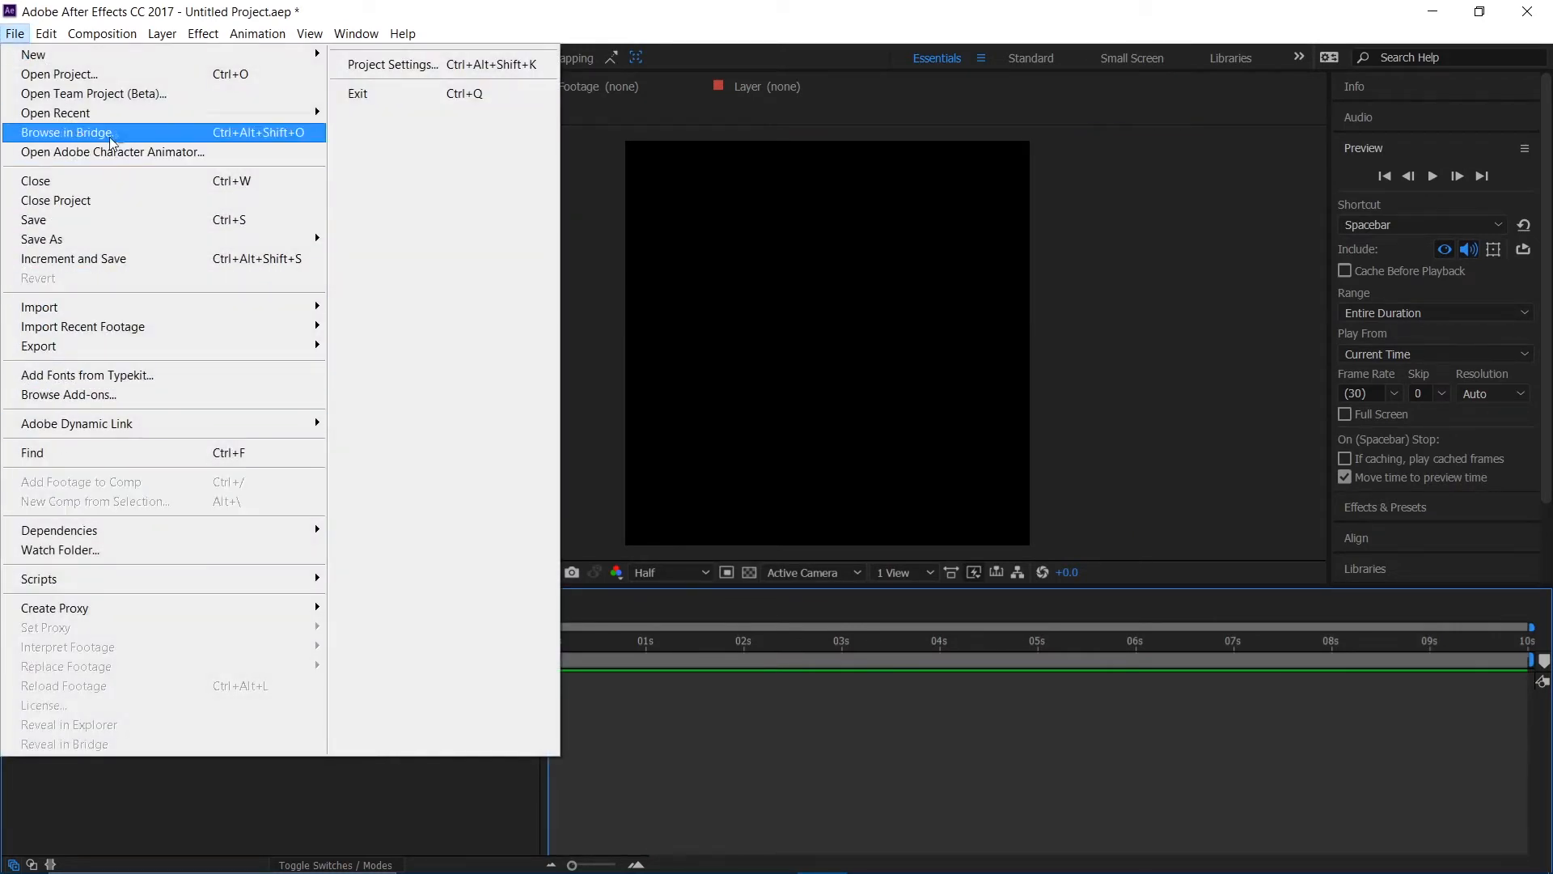
pyautogui.moveTo(72, 30)
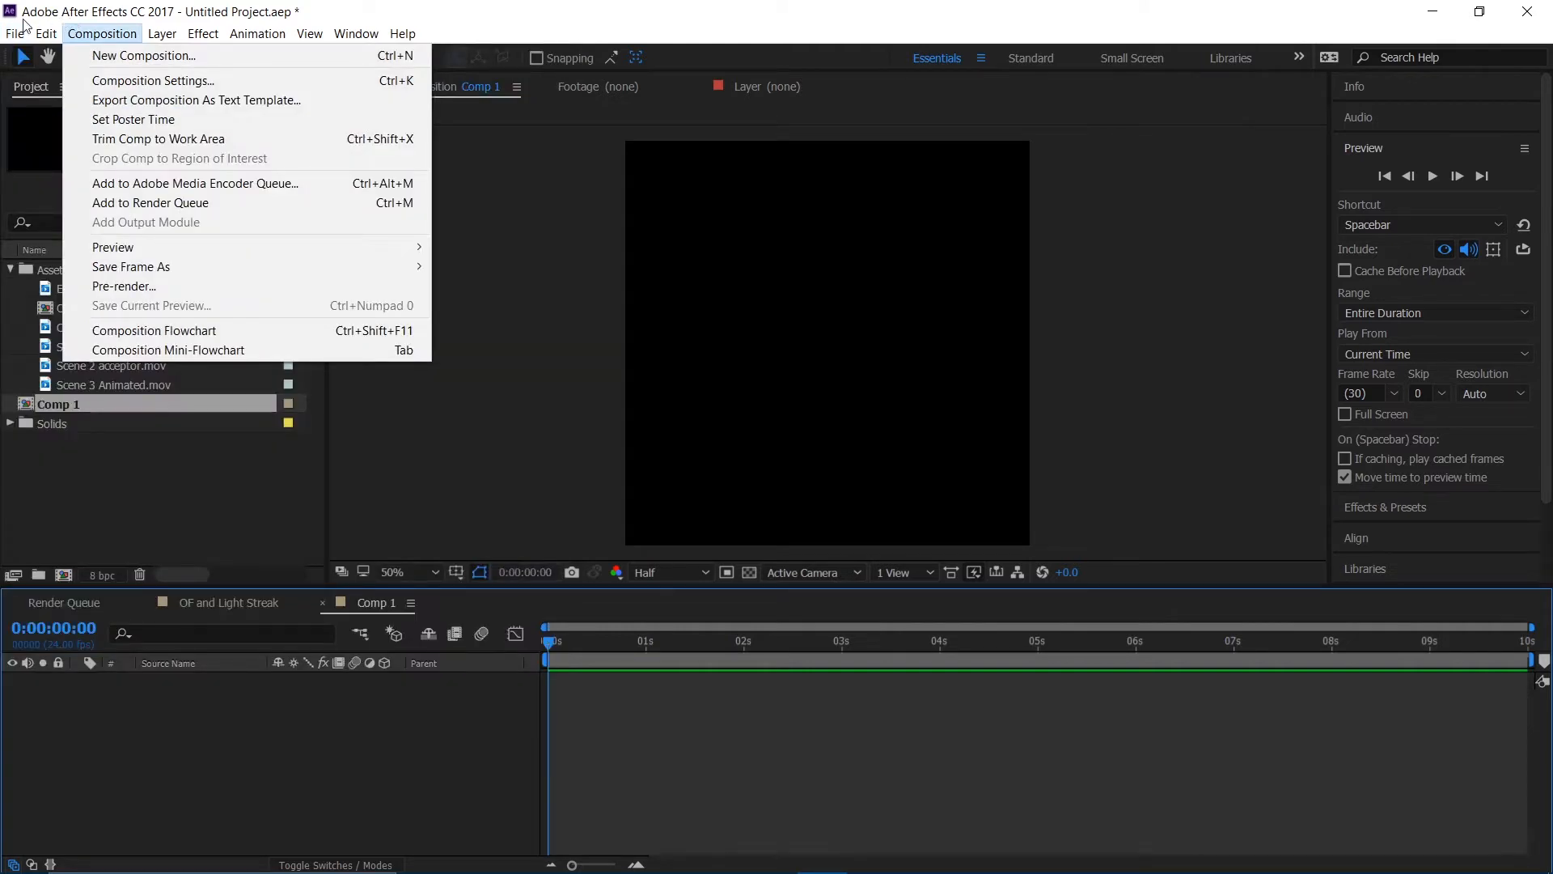
pyautogui.moveTo(16, 32)
pyautogui.moveTo(229, 307)
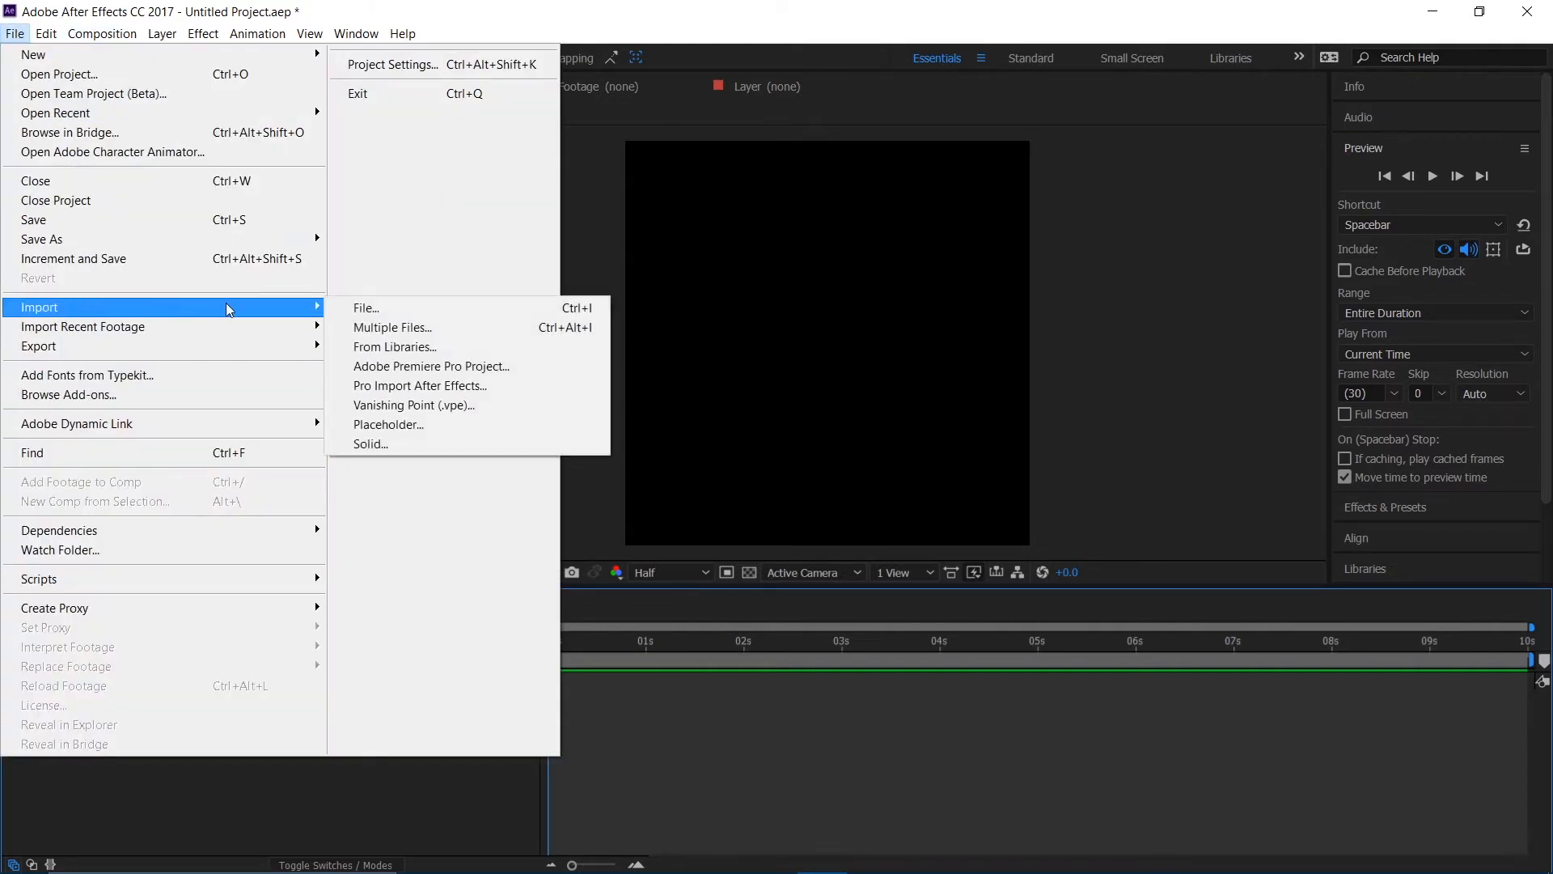
pyautogui.click(362, 312)
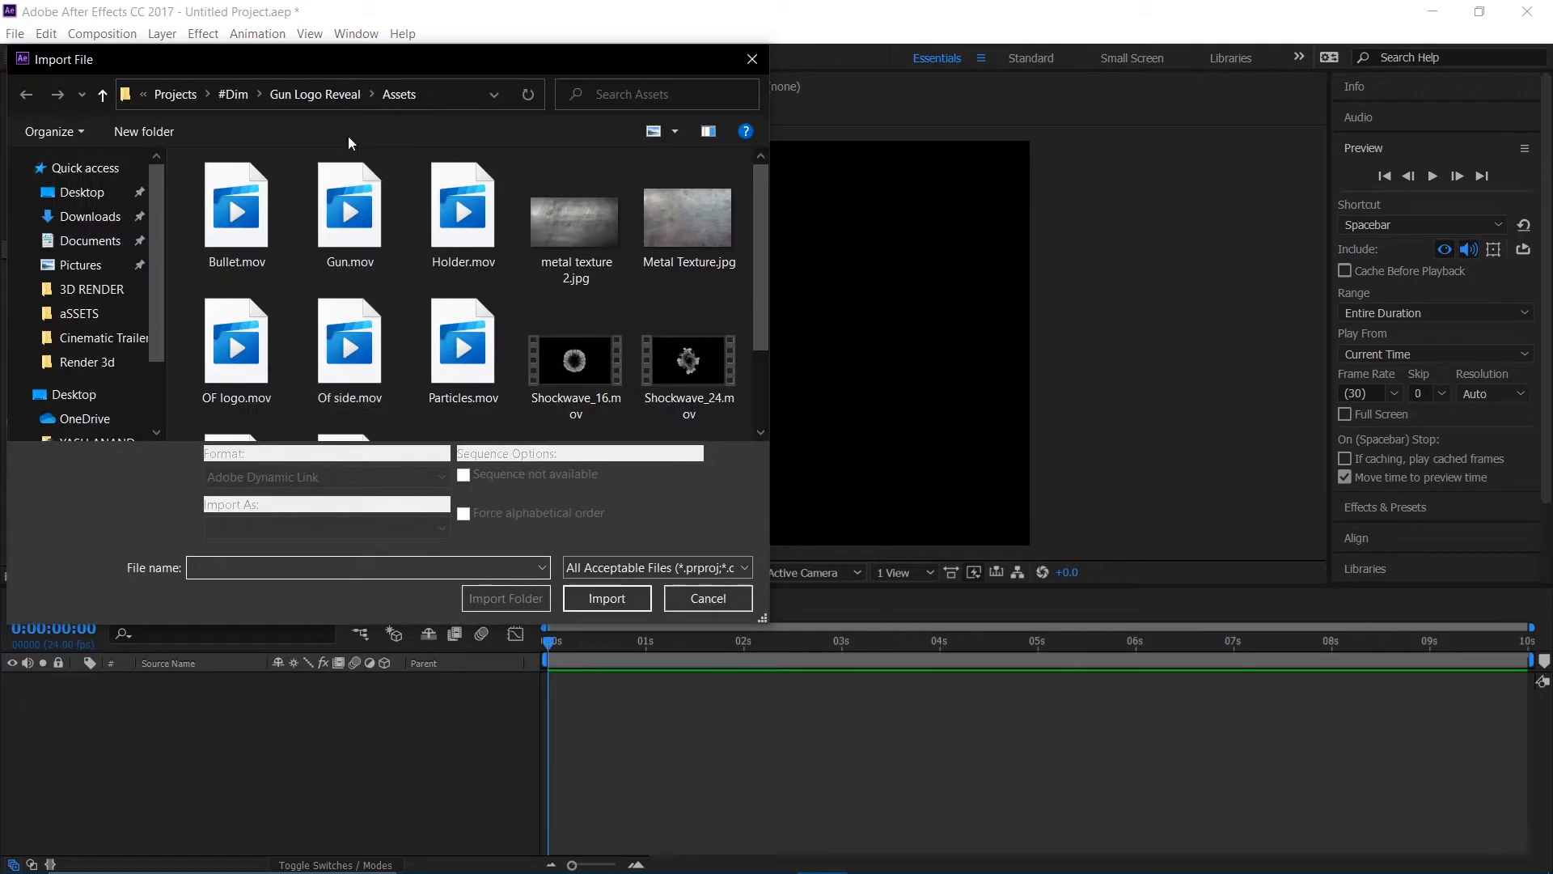
pyautogui.click(232, 100)
pyautogui.click(244, 102)
pyautogui.doubleClick(248, 309)
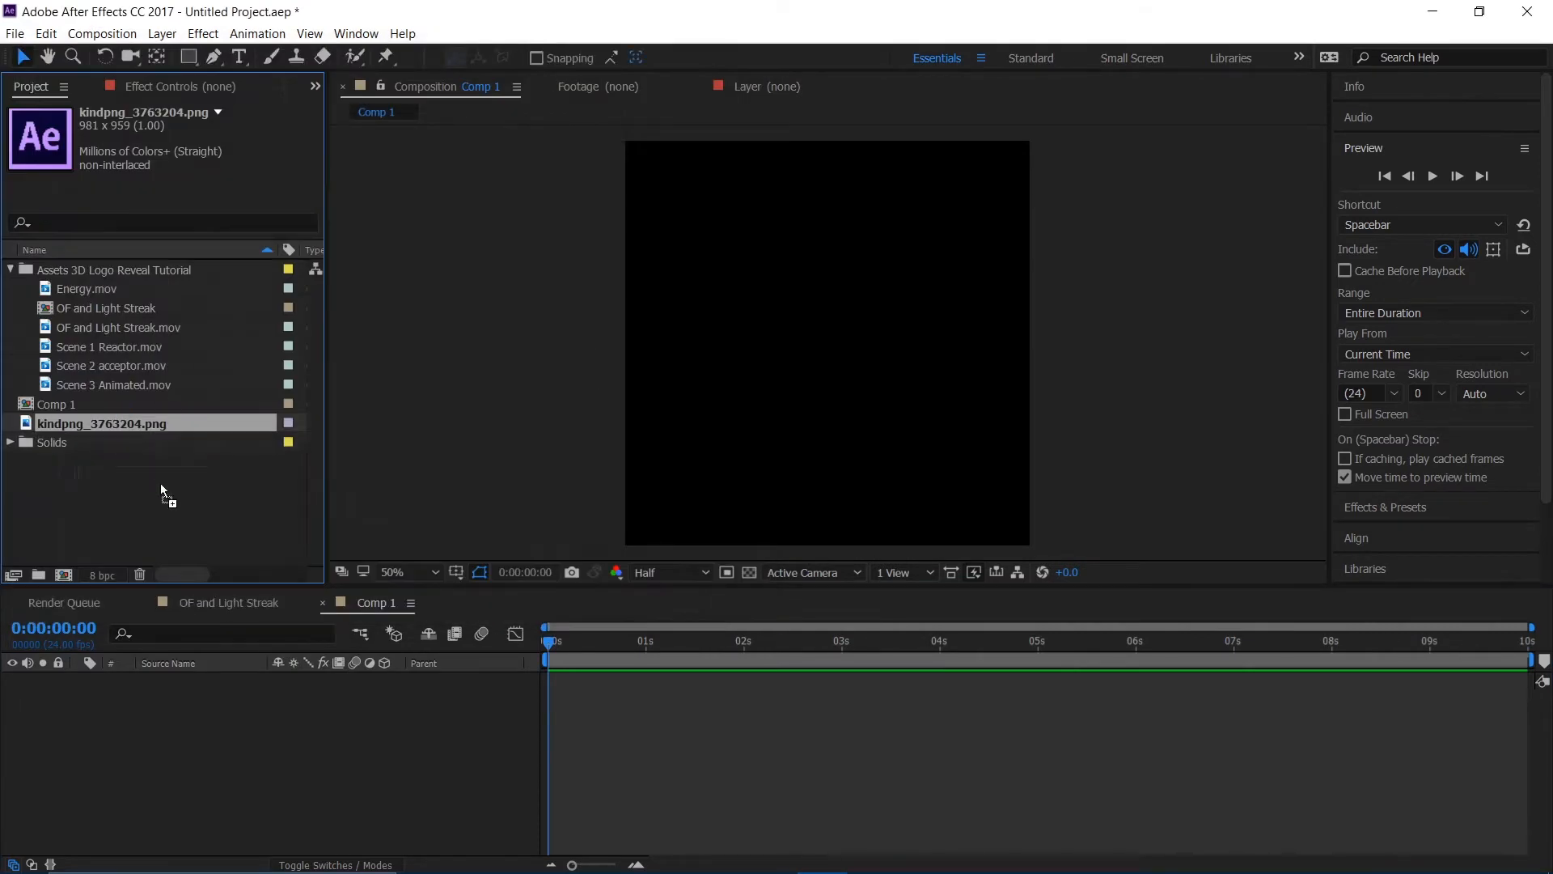
pyautogui.moveTo(239, 722); pyautogui.dragTo(273, 716)
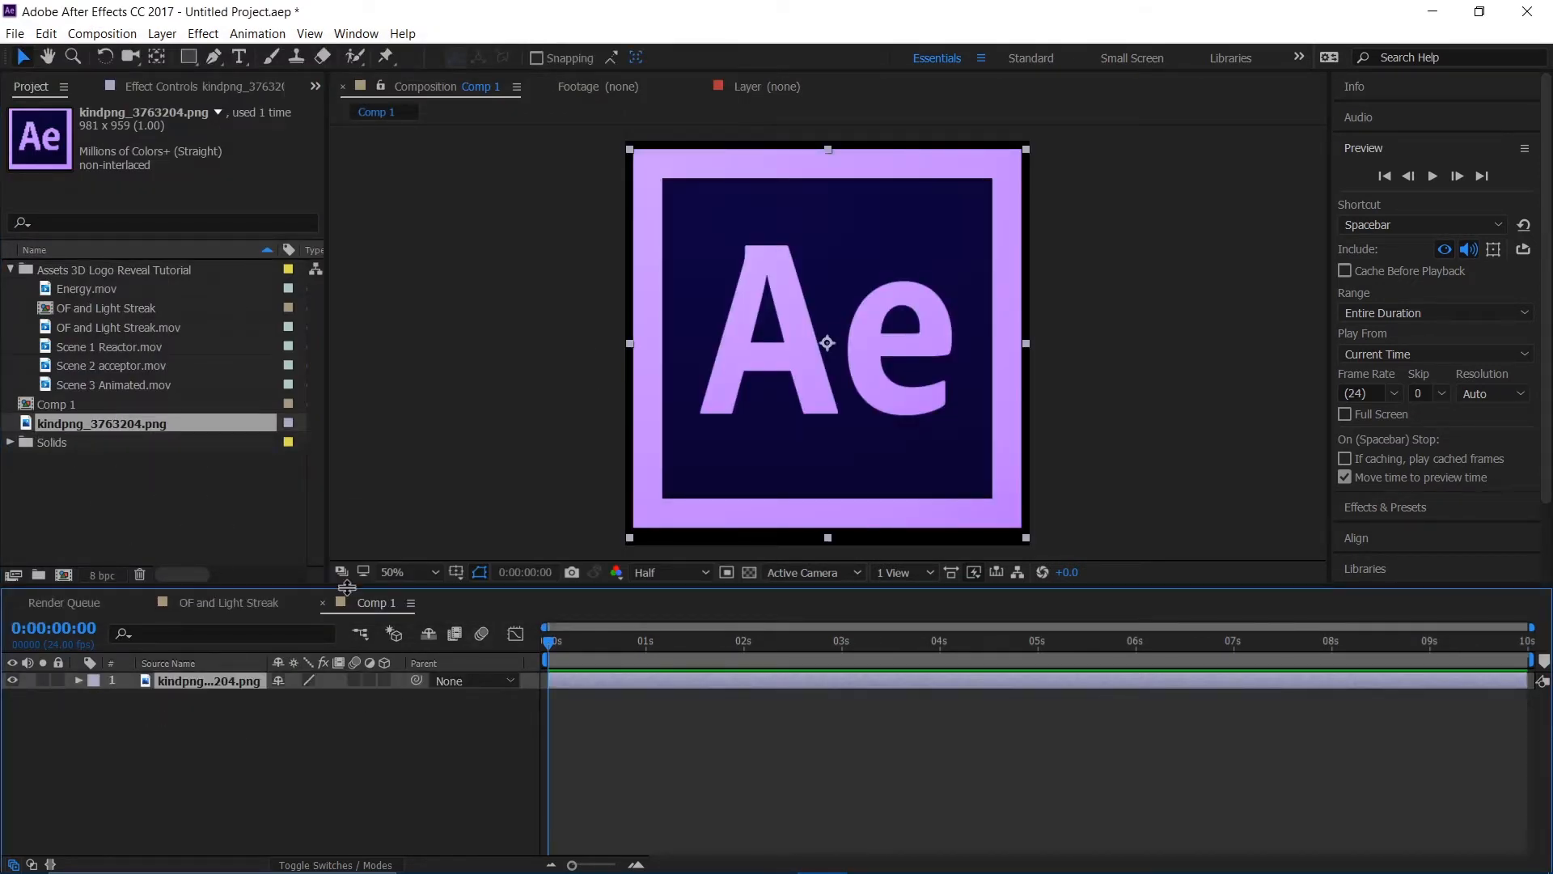
# - Add Comp 1 beneath the reactor and acceptor layers in the OF and Light Streak composition, starting at 0:00:18:23
pyautogui.click(202, 603)
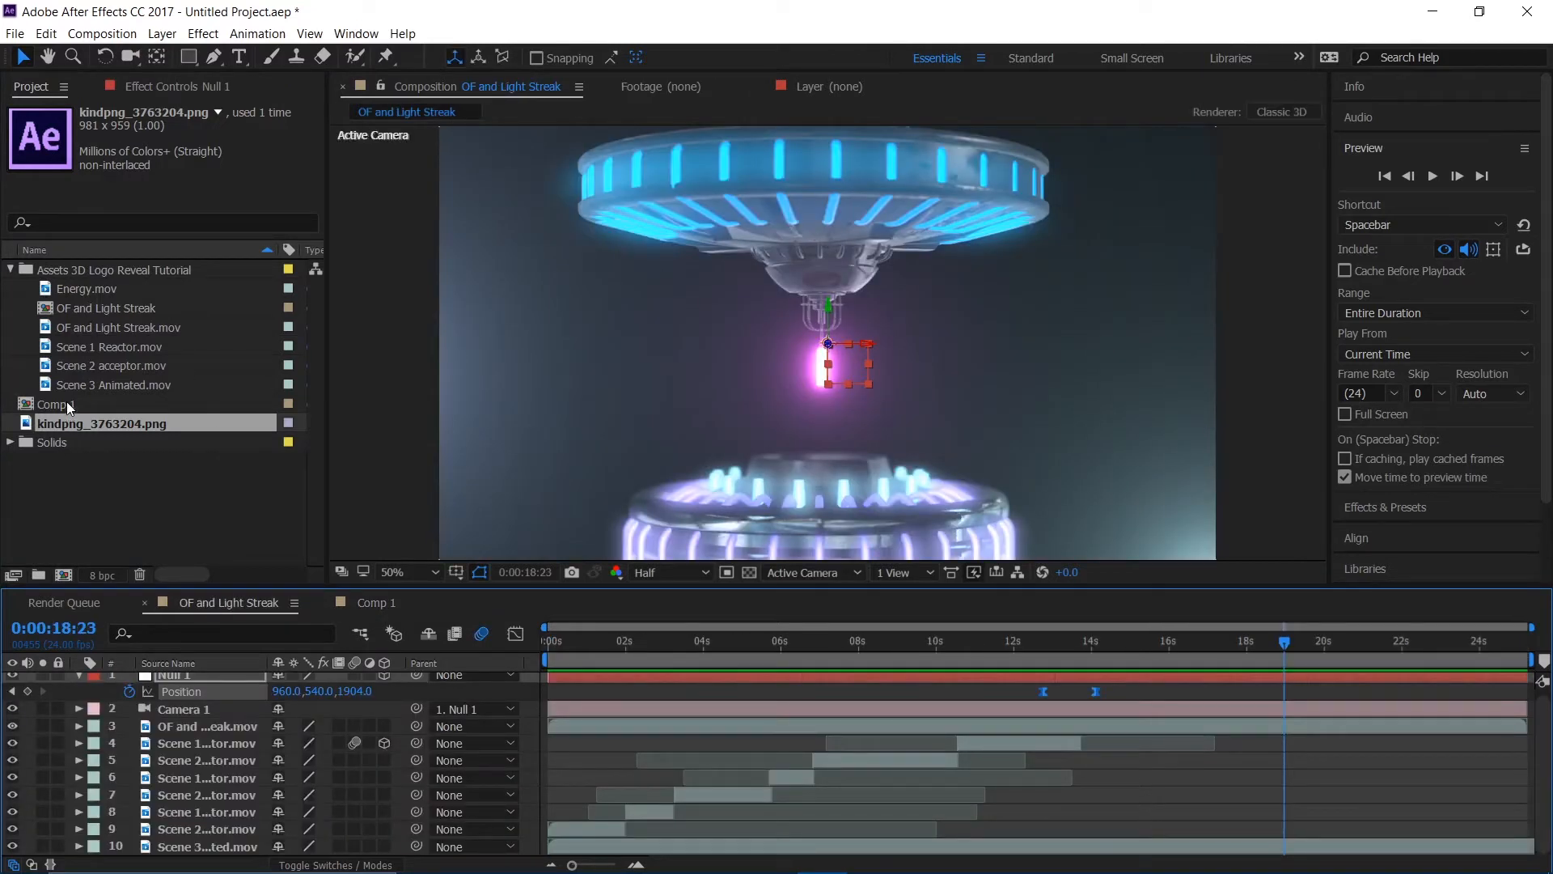
pyautogui.moveTo(76, 403); pyautogui.dragTo(170, 832)
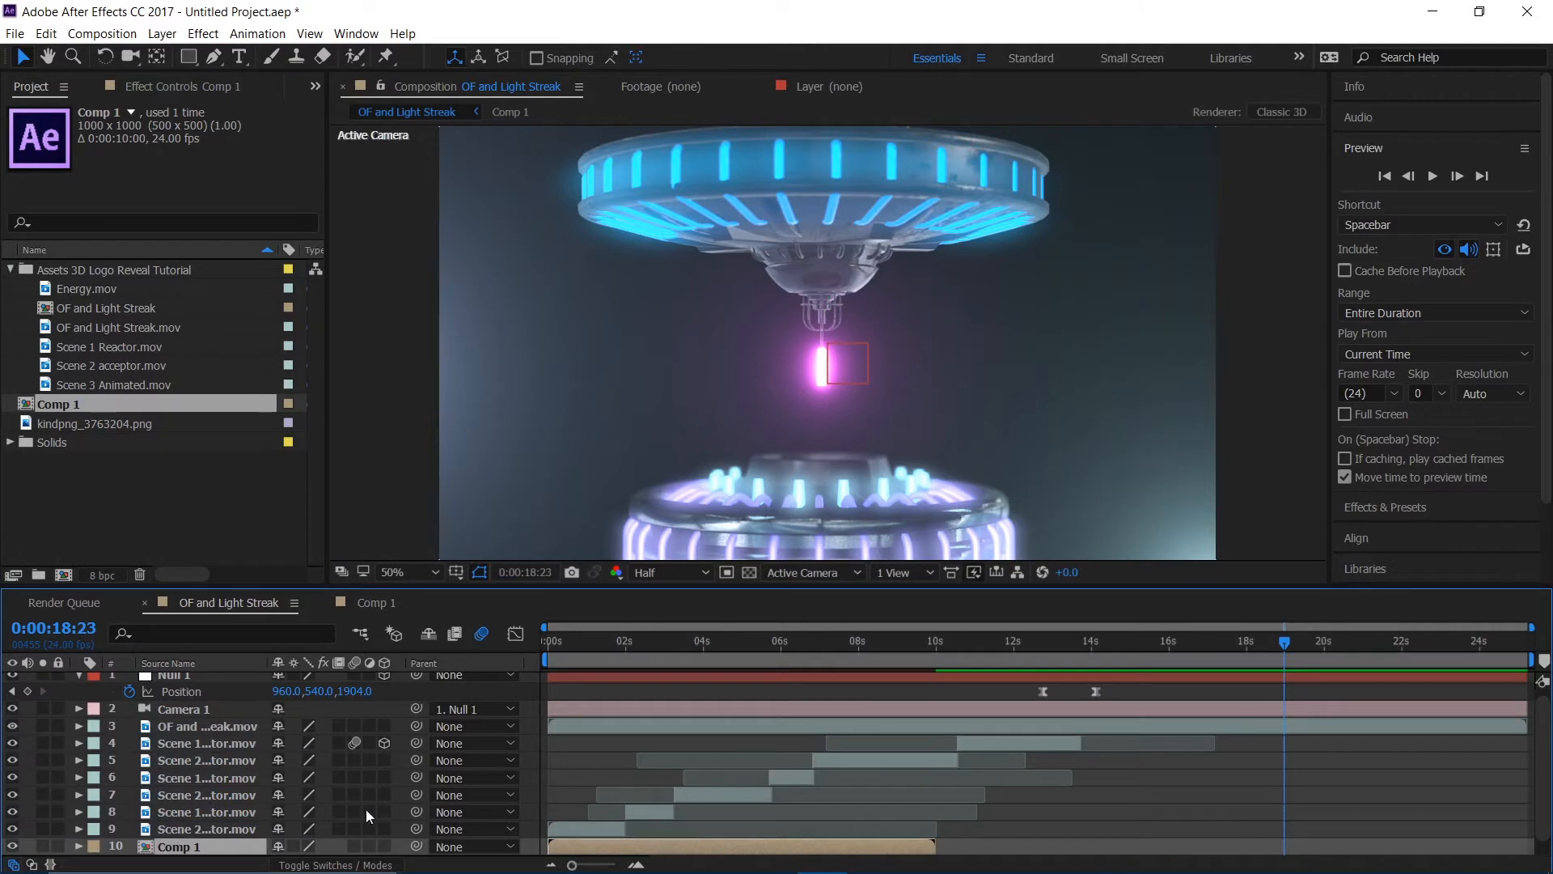
pyautogui.moveTo(642, 848); pyautogui.dragTo(1375, 824)
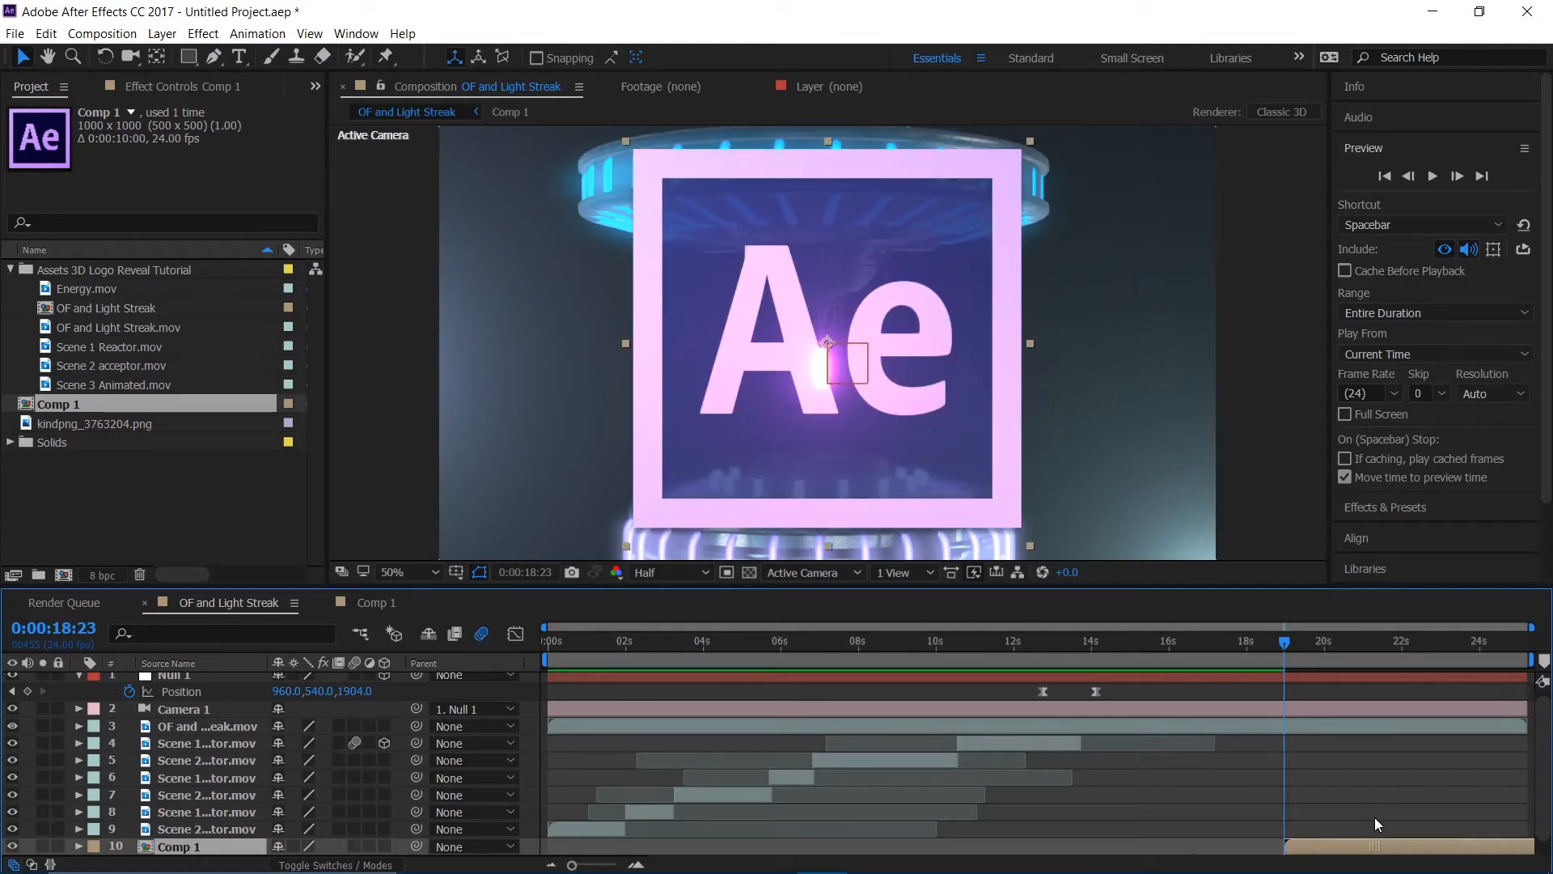
# - Scale the Comp 1 layer to 24% and position the logo just above the lower platform, centred under the emitter tip
pyautogui.press('s')
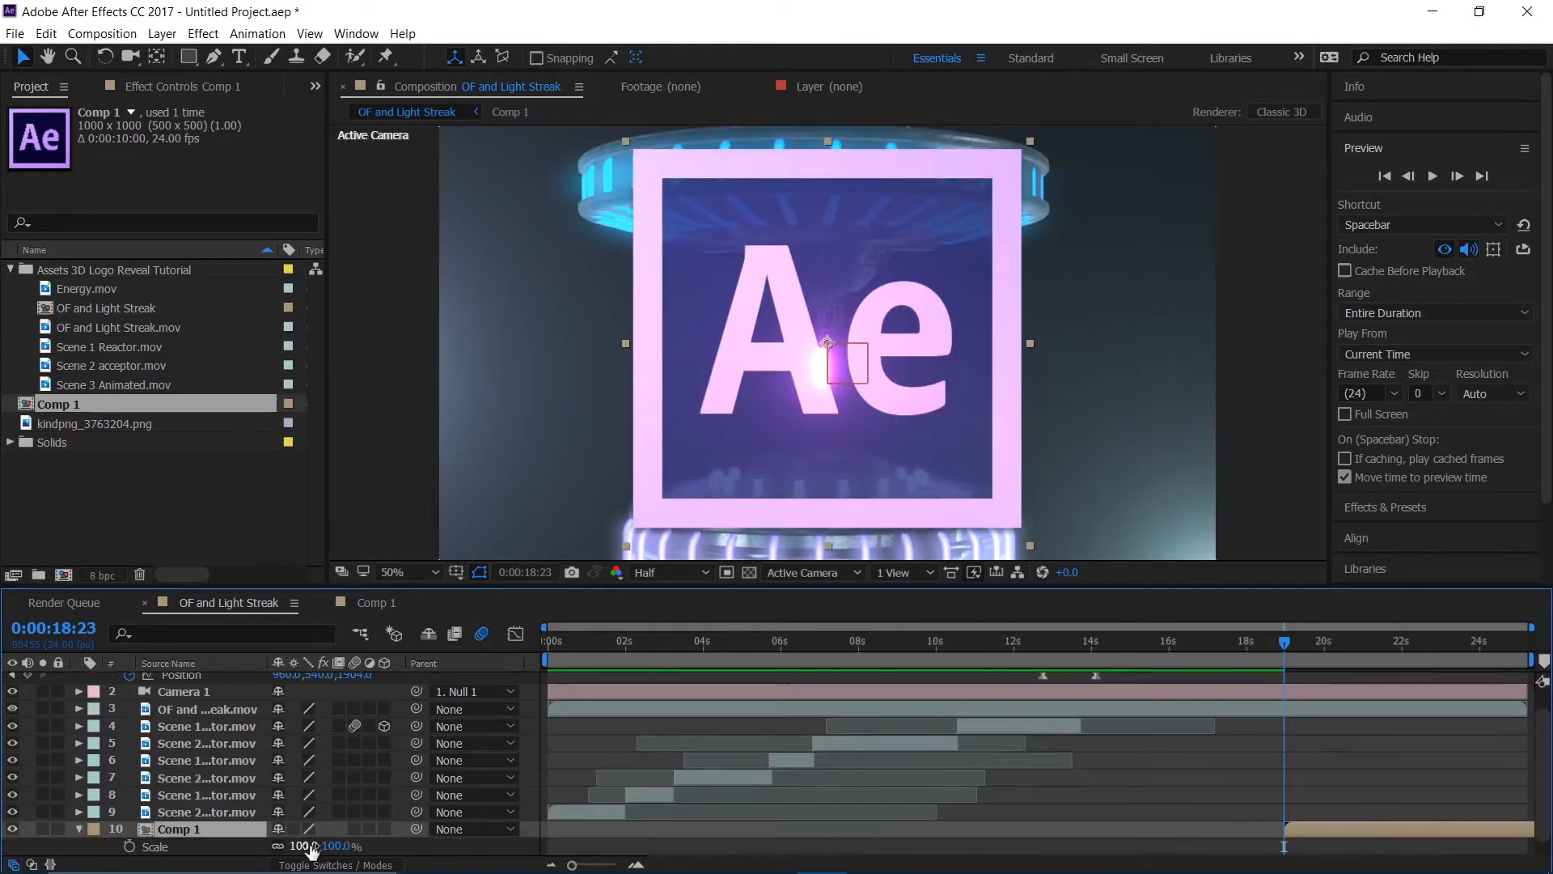
pyautogui.moveTo(310, 846); pyautogui.dragTo(238, 861)
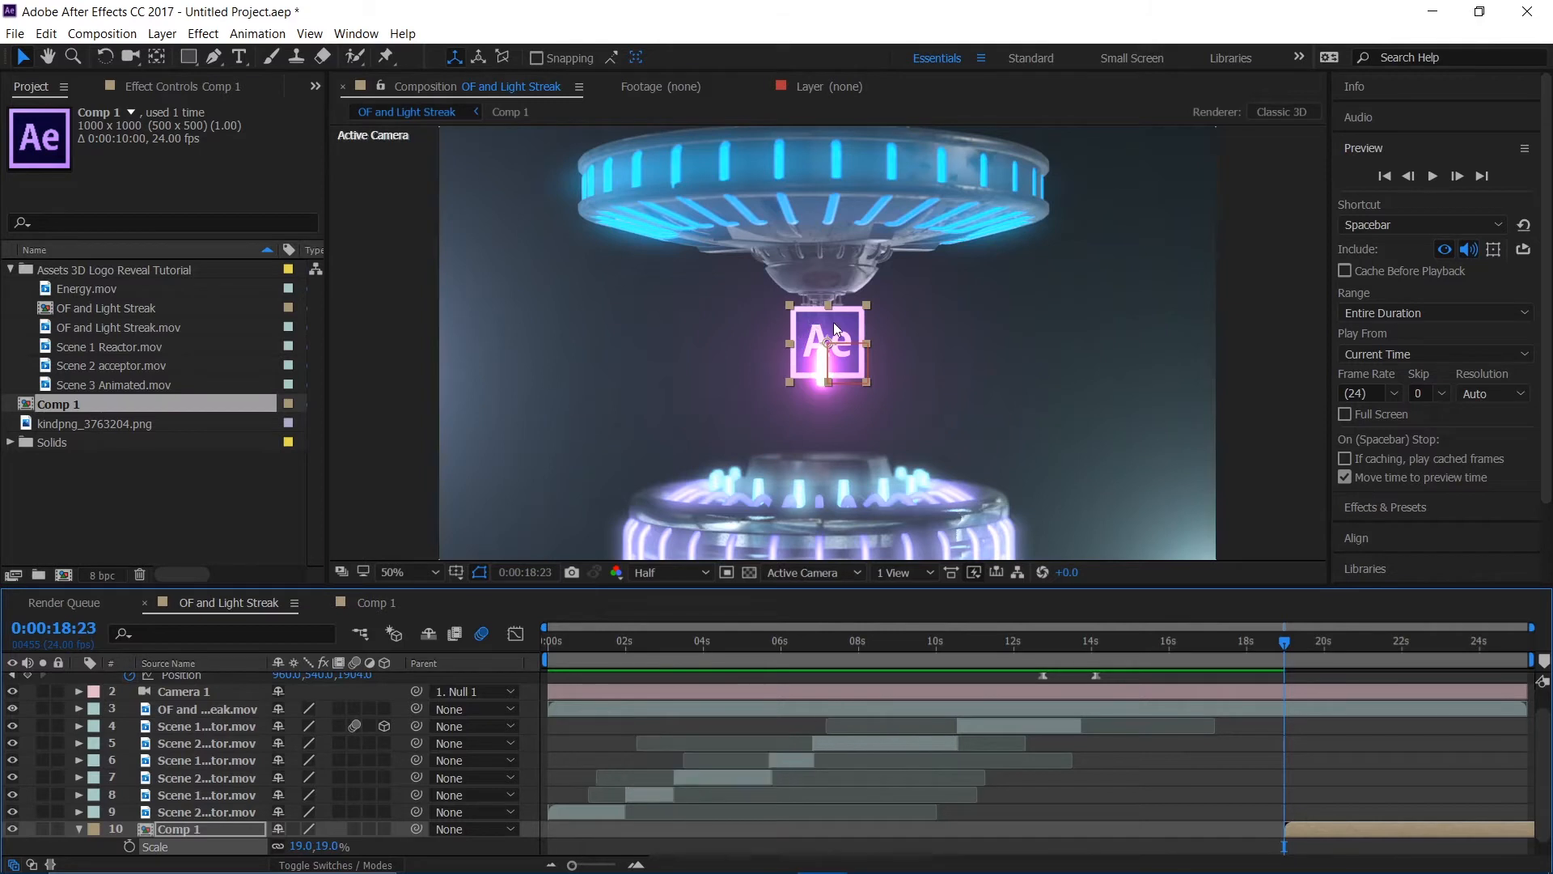
pyautogui.moveTo(833, 322); pyautogui.dragTo(825, 374)
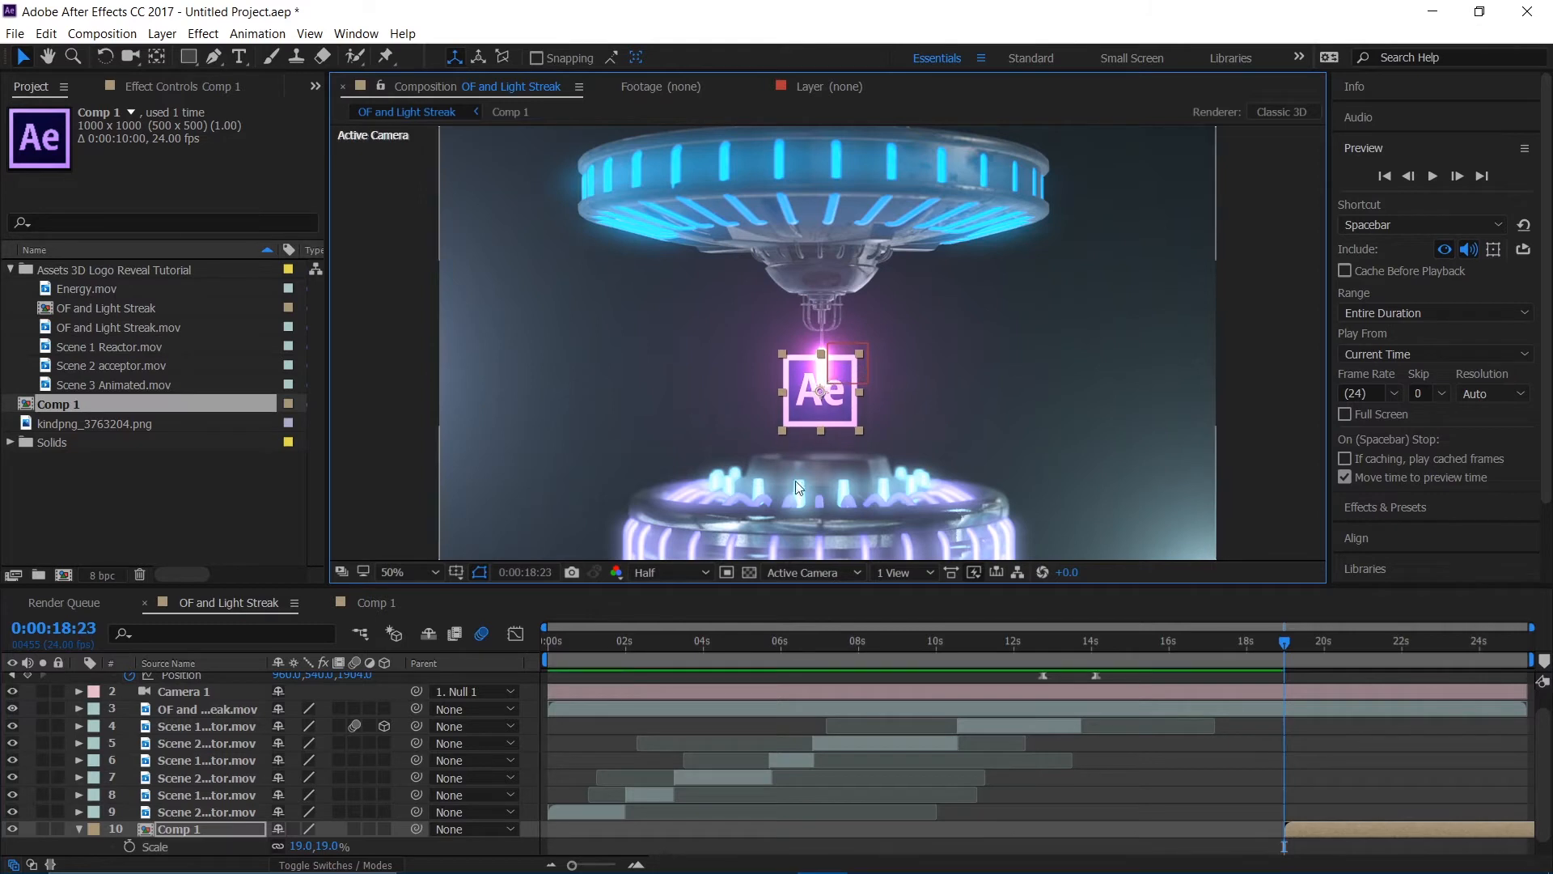
pyautogui.press('s')
pyautogui.press('s')
pyautogui.moveTo(301, 845); pyautogui.dragTo(313, 845)
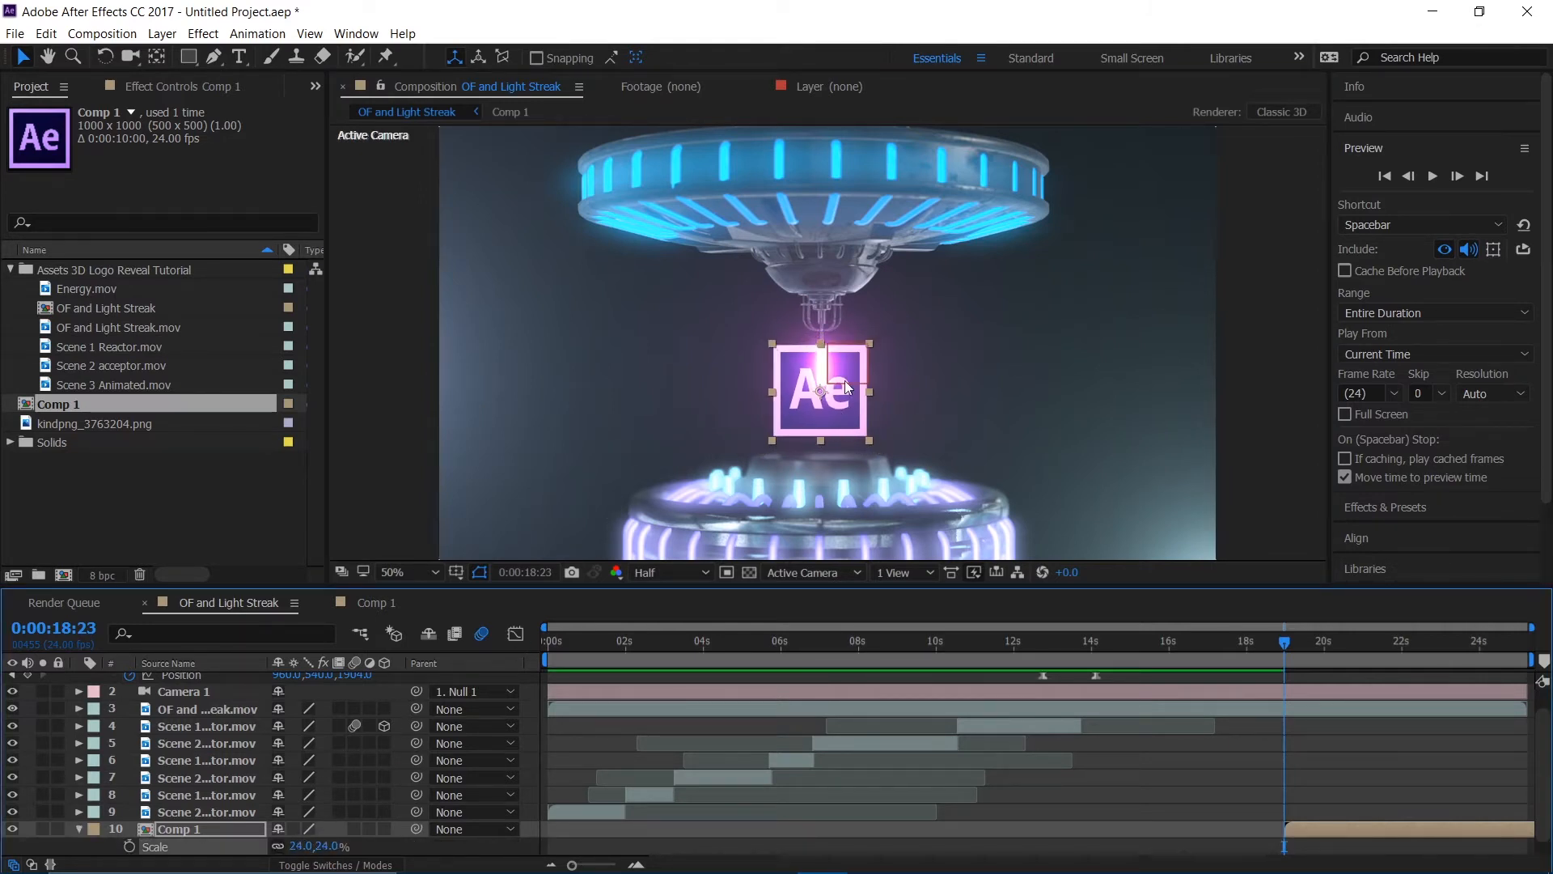
pyautogui.moveTo(845, 380); pyautogui.dragTo(844, 383)
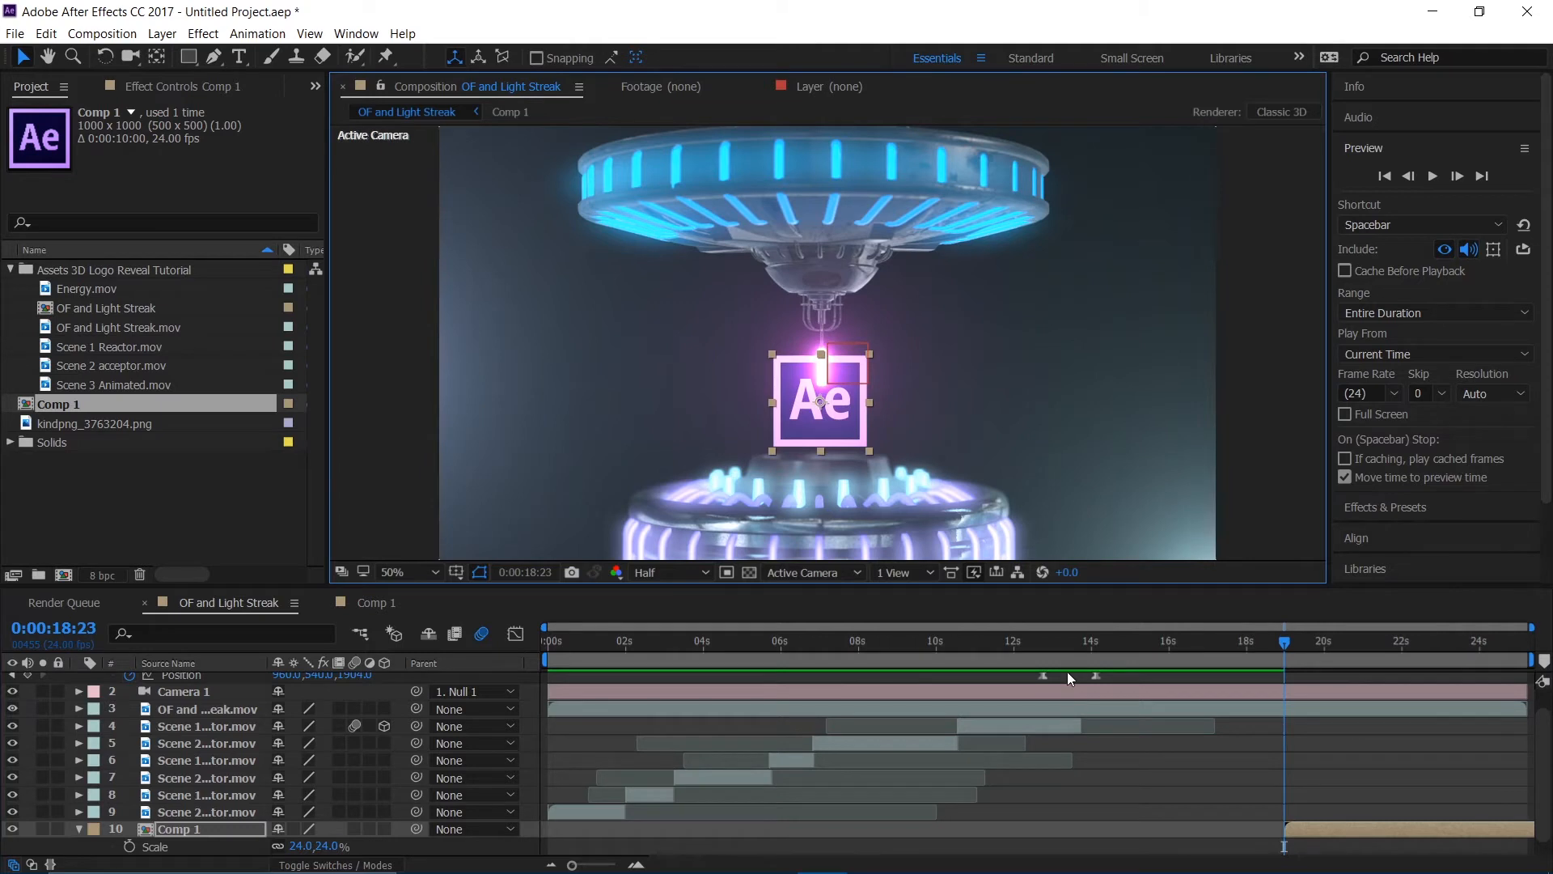
# - Move the Comp 1 layer earlier so it starts on the bright energy flash at 0:00:18:03
pyautogui.click(176, 831)
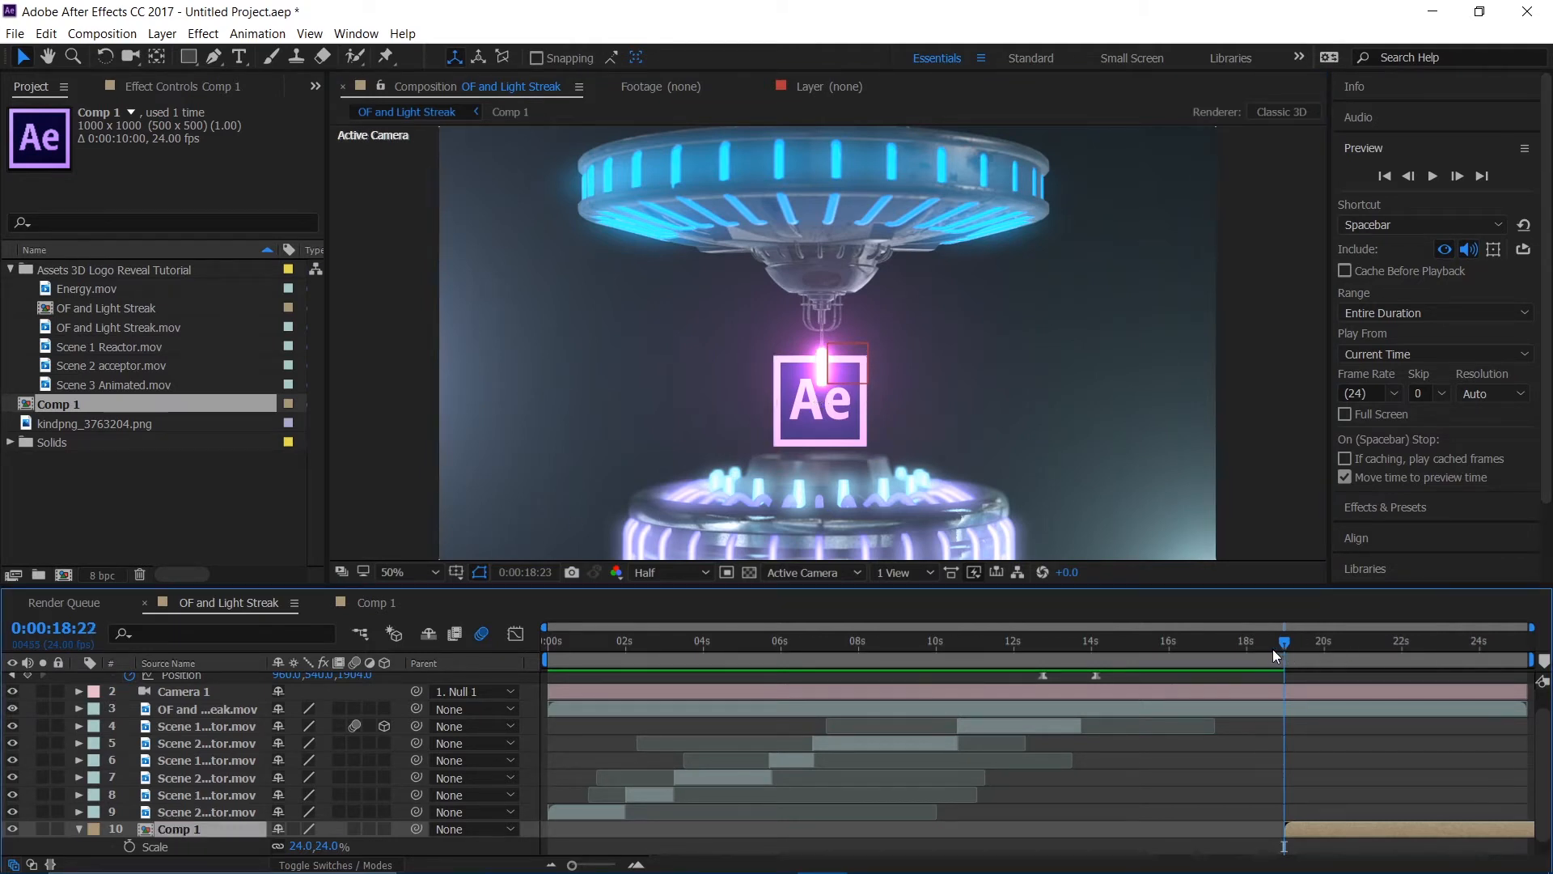
pyautogui.moveTo(1273, 649); pyautogui.dragTo(1248, 686)
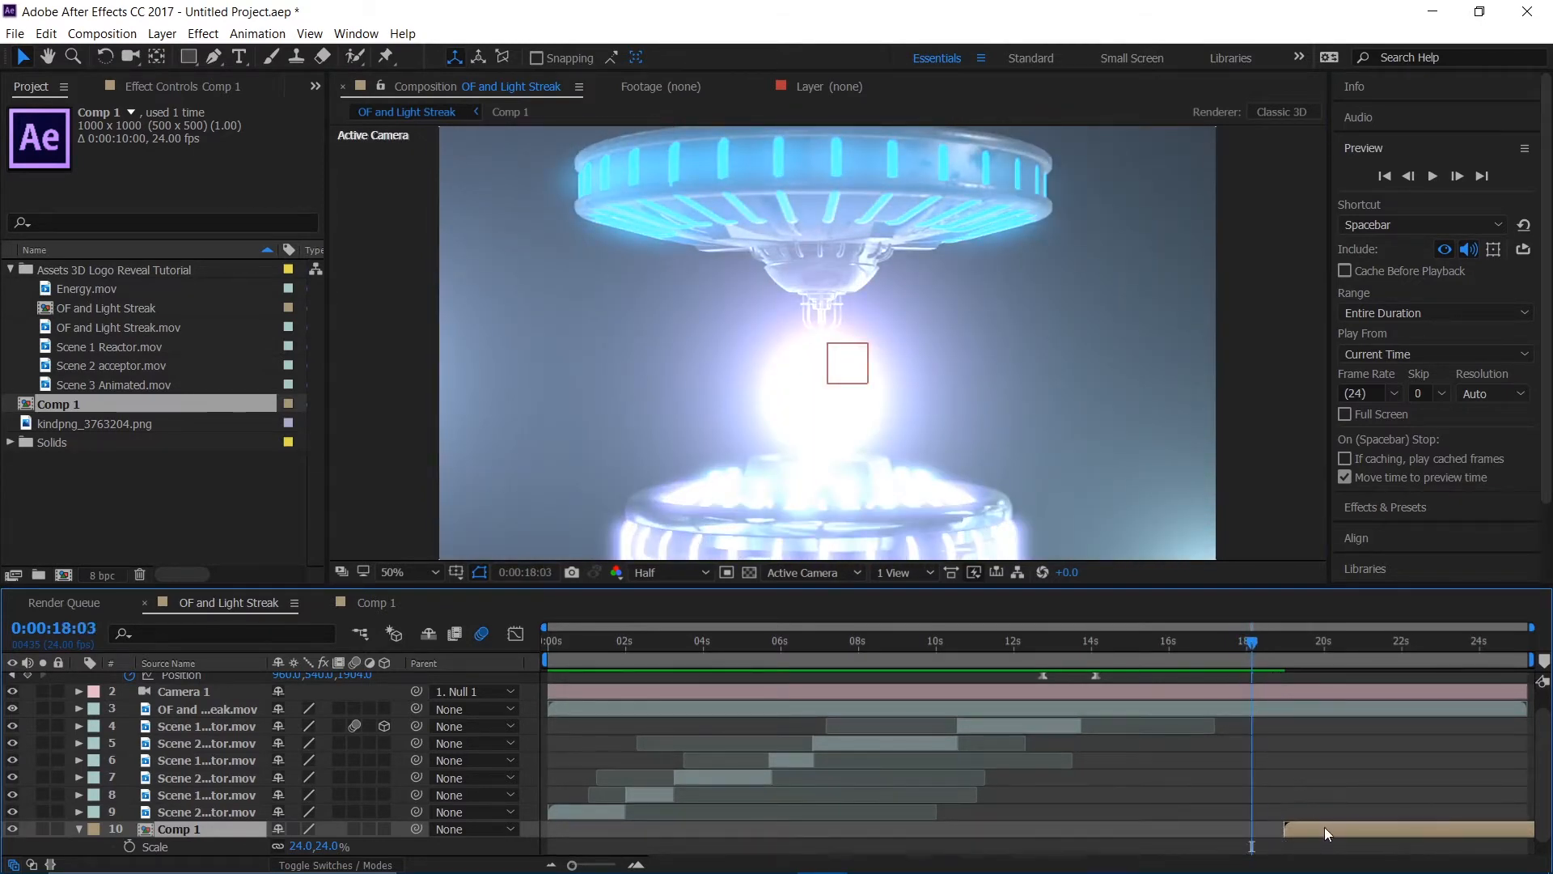
pyautogui.moveTo(1324, 827); pyautogui.dragTo(1293, 852)
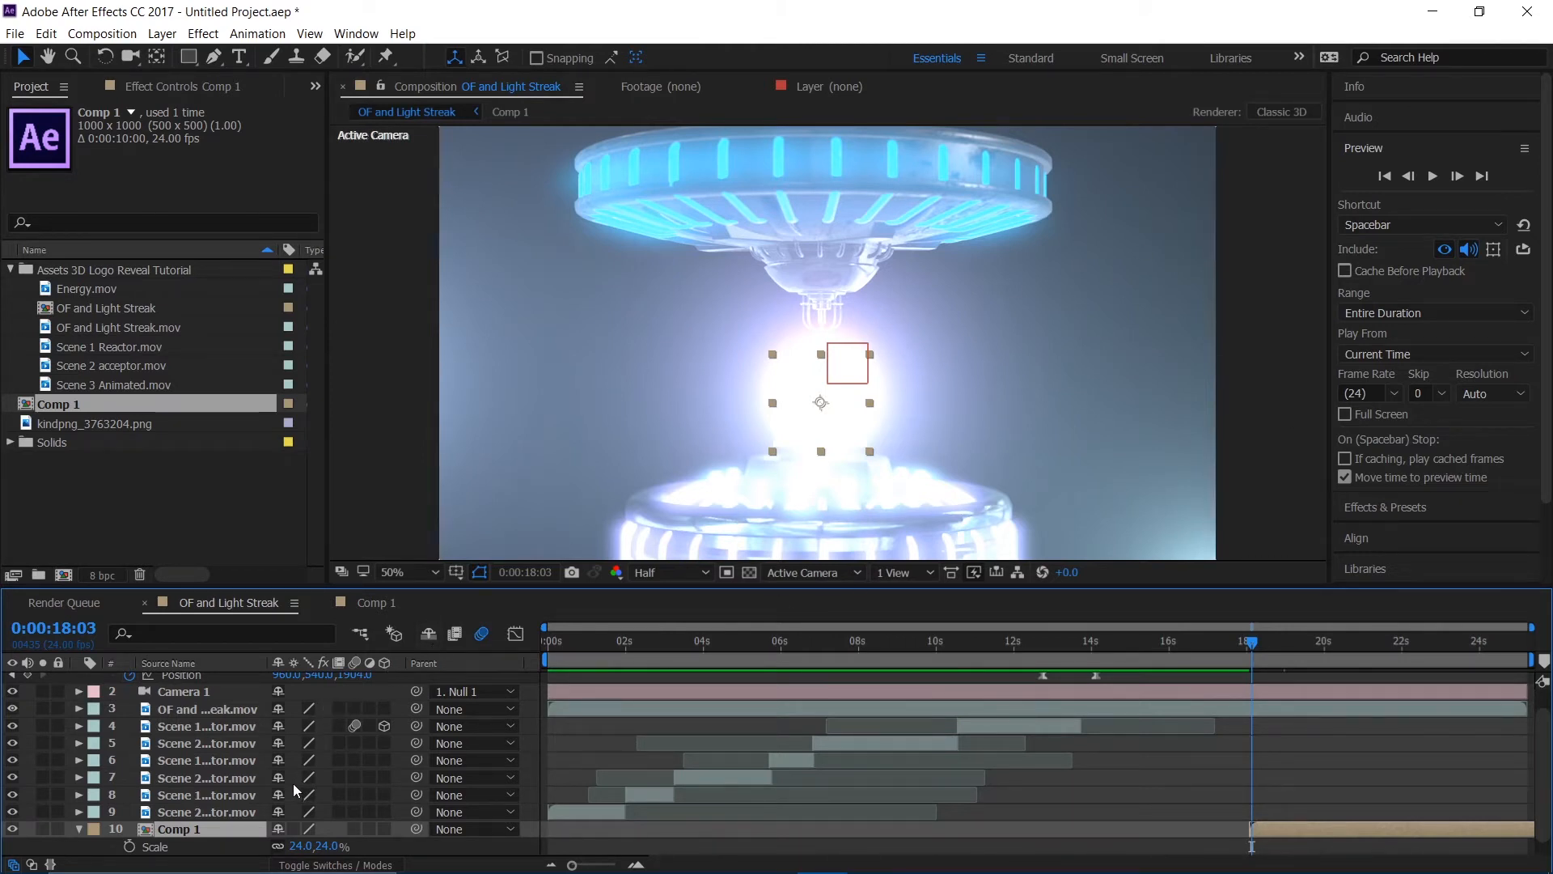
# - Add an opacity keyframe of 0% to the Comp 1 layer at 0:00:18:03
pyautogui.press('t')
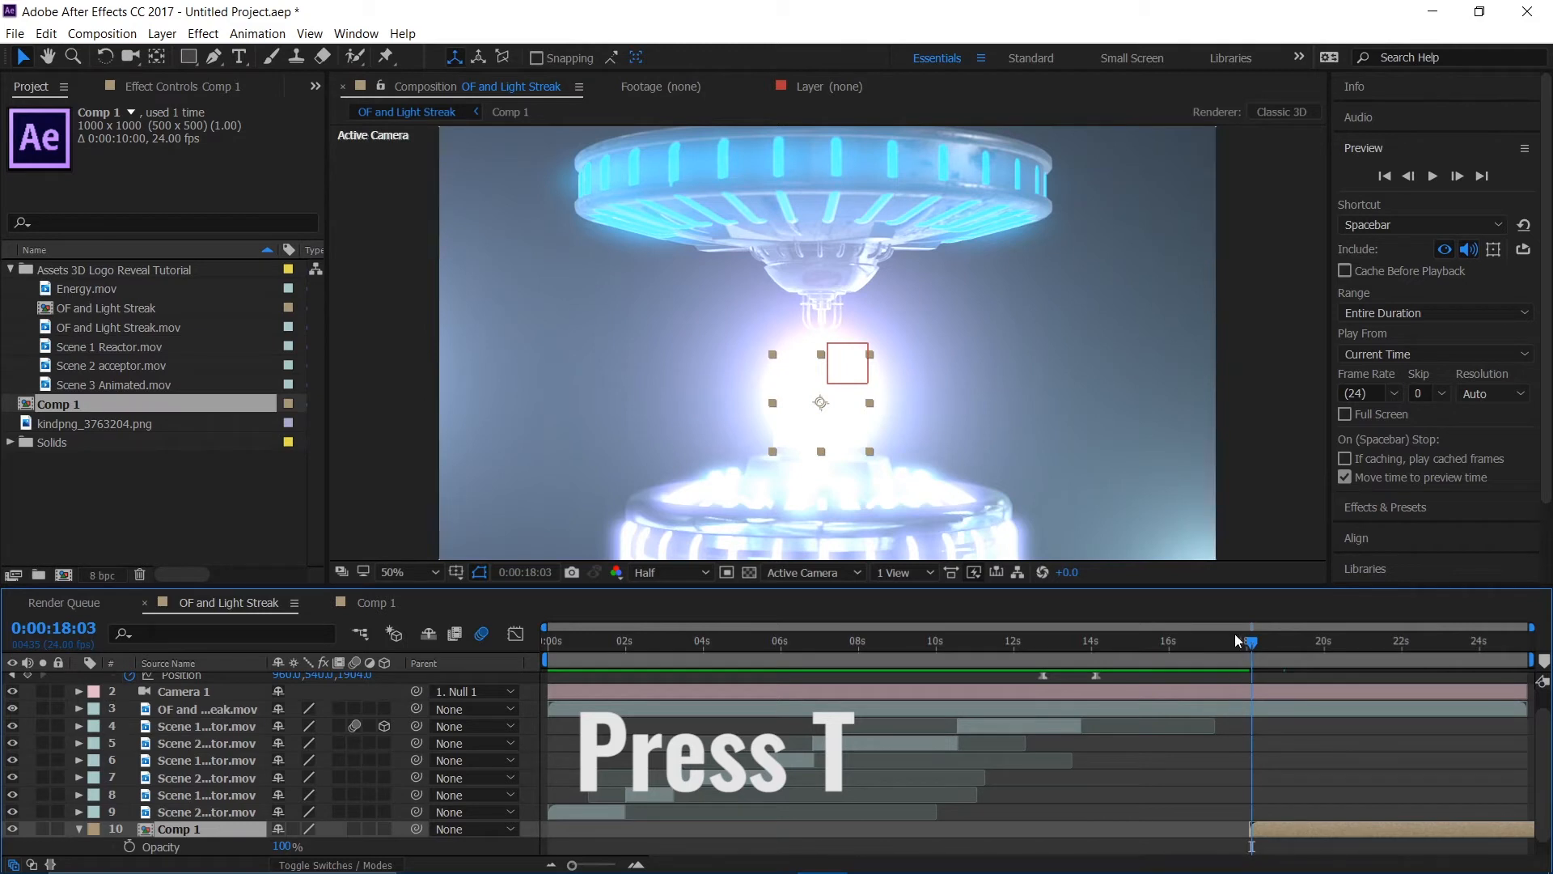
pyautogui.click(129, 846)
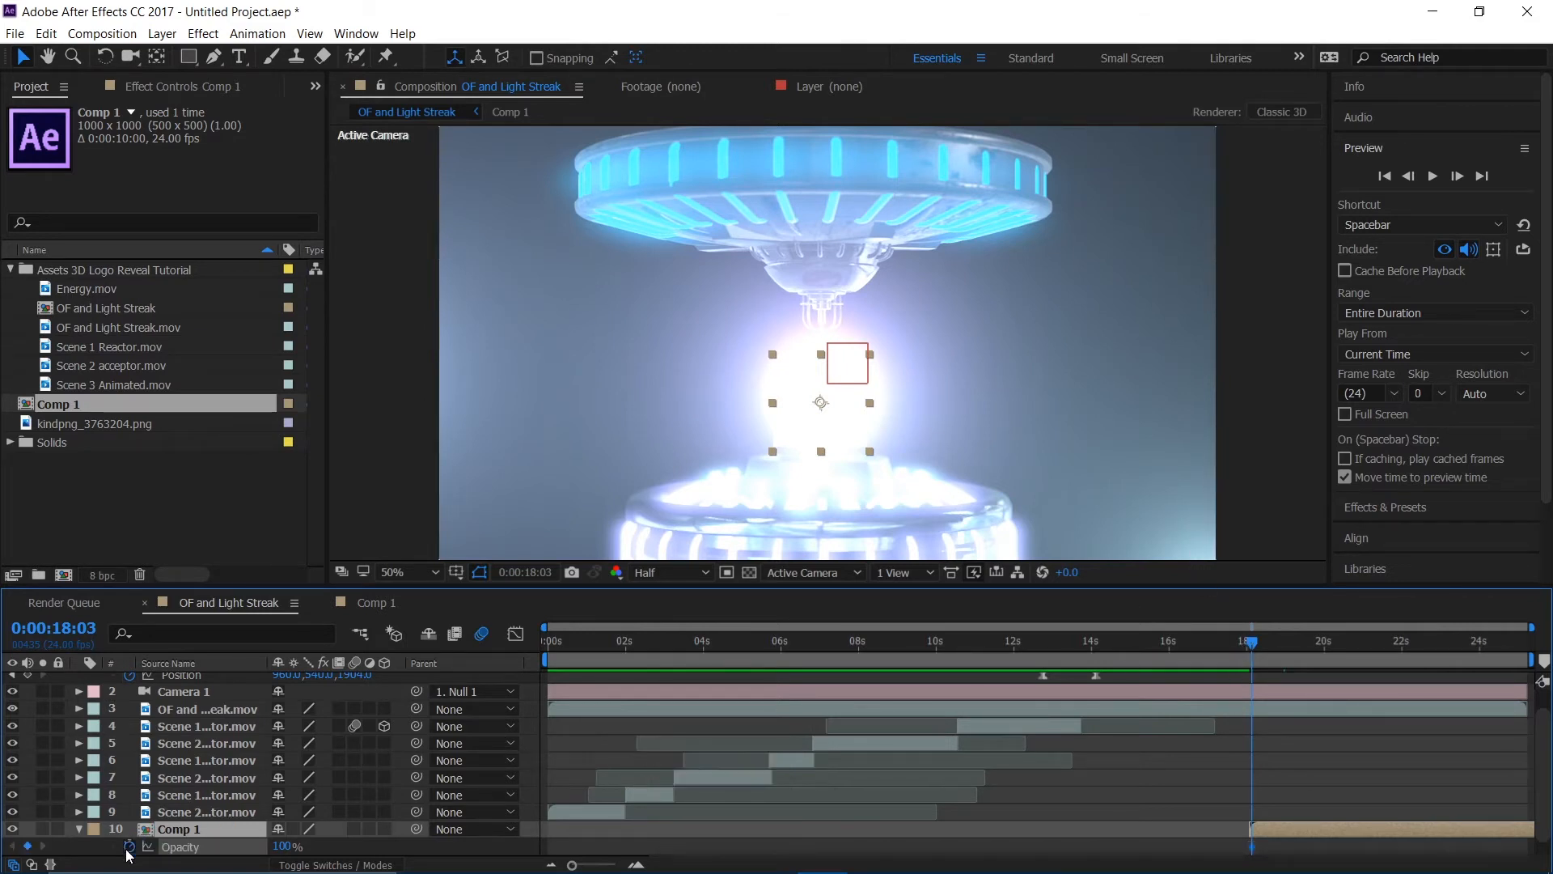
pyautogui.click(283, 846)
pyautogui.write('0')
pyautogui.press('Return')
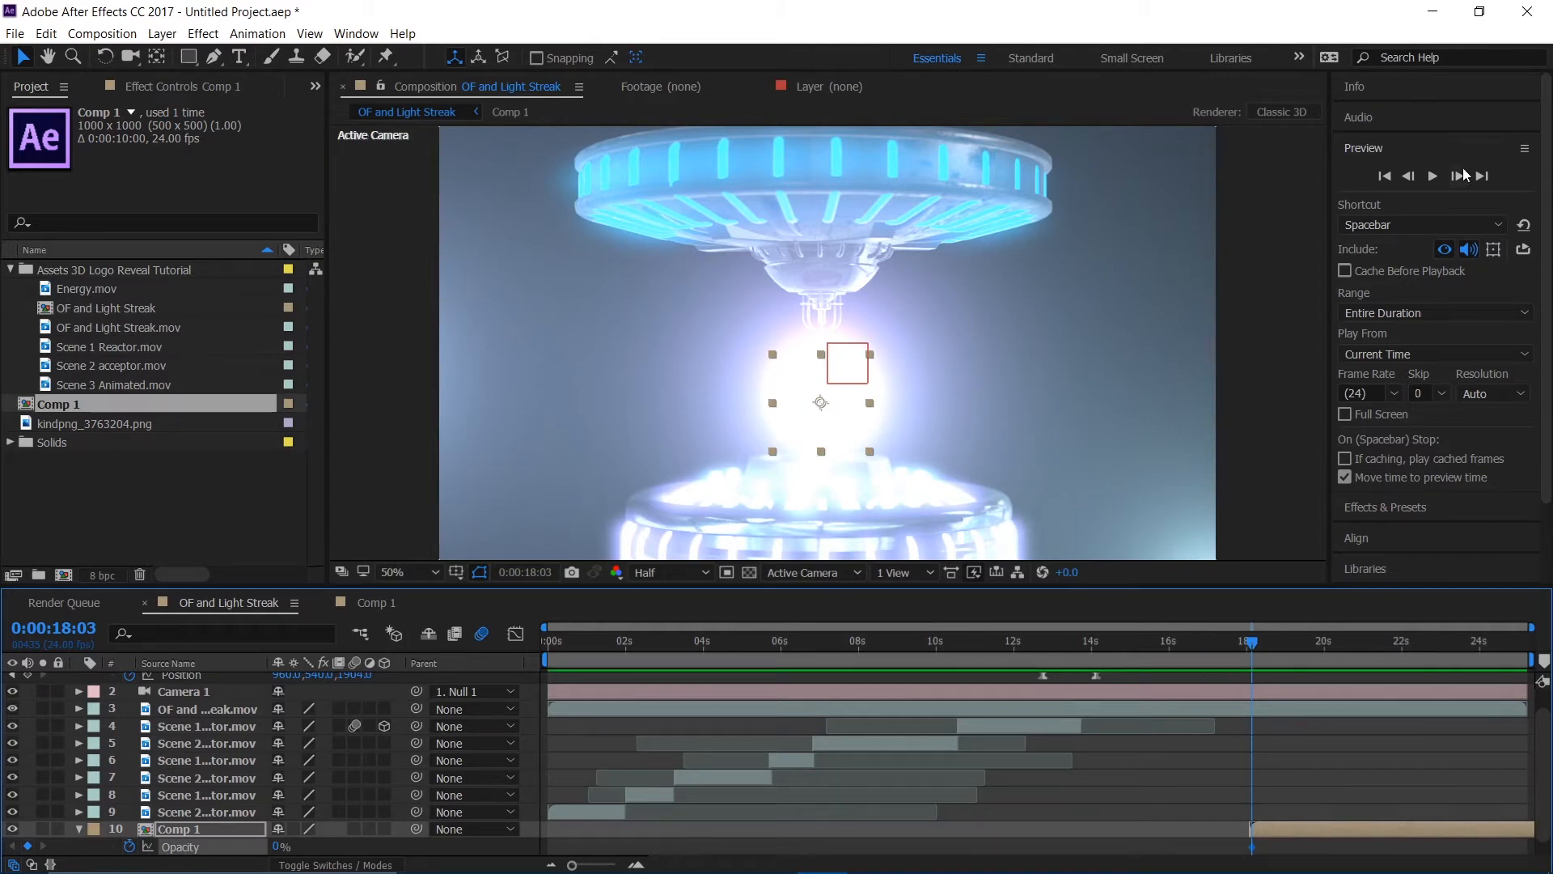
# - Advance four frames to 0:00:18:07 and set the Comp 1 layer's opacity to 100%
pyautogui.click(1460, 175)
pyautogui.click(1460, 175)
pyautogui.click(1460, 176)
pyautogui.click(1460, 176)
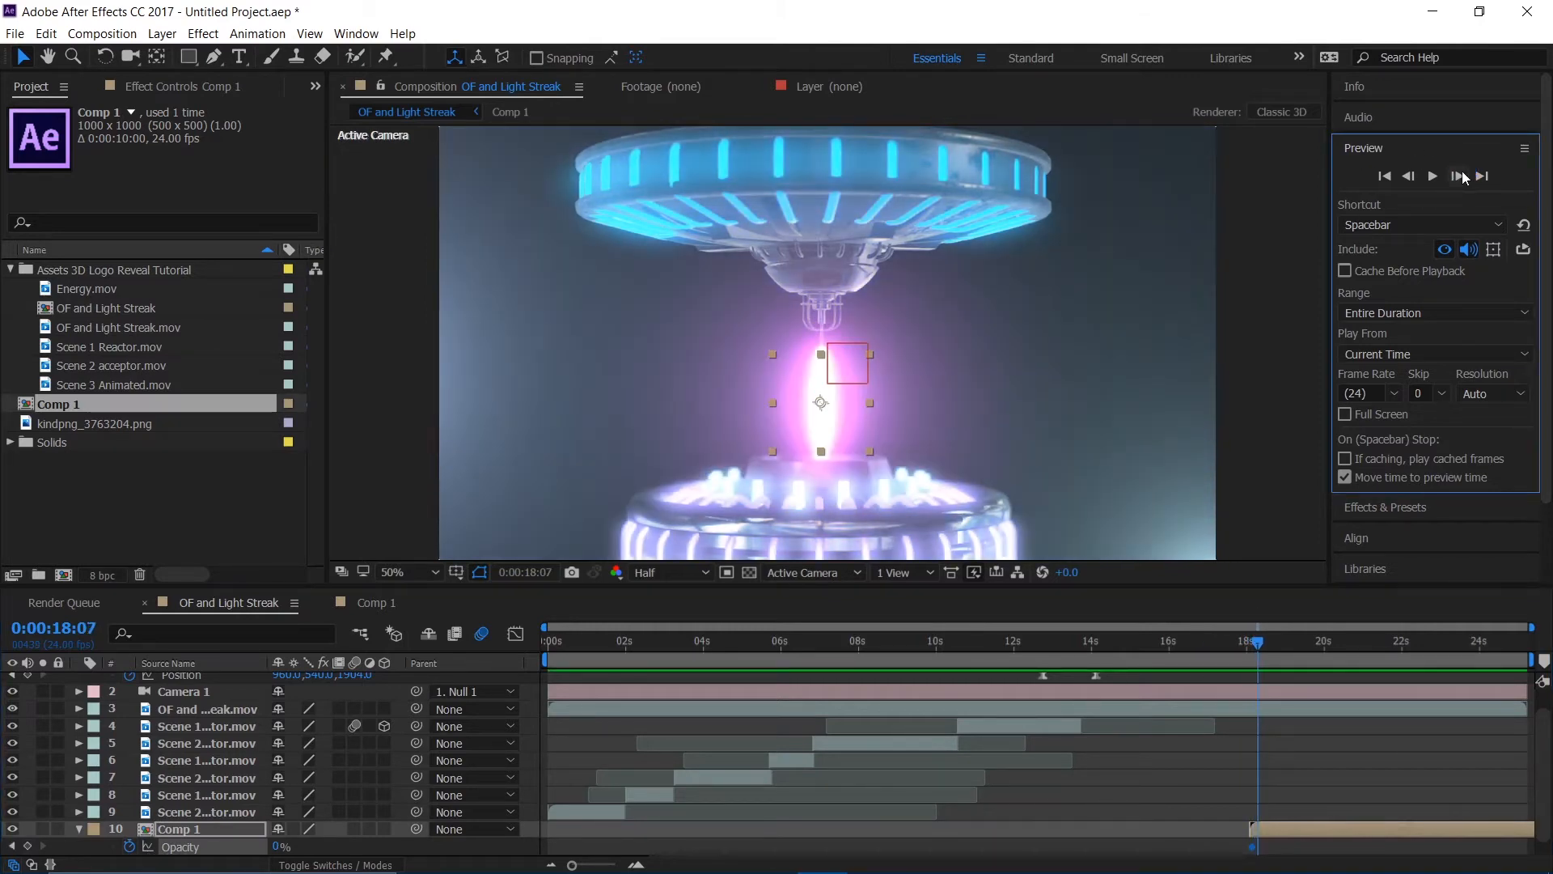
pyautogui.click(275, 851)
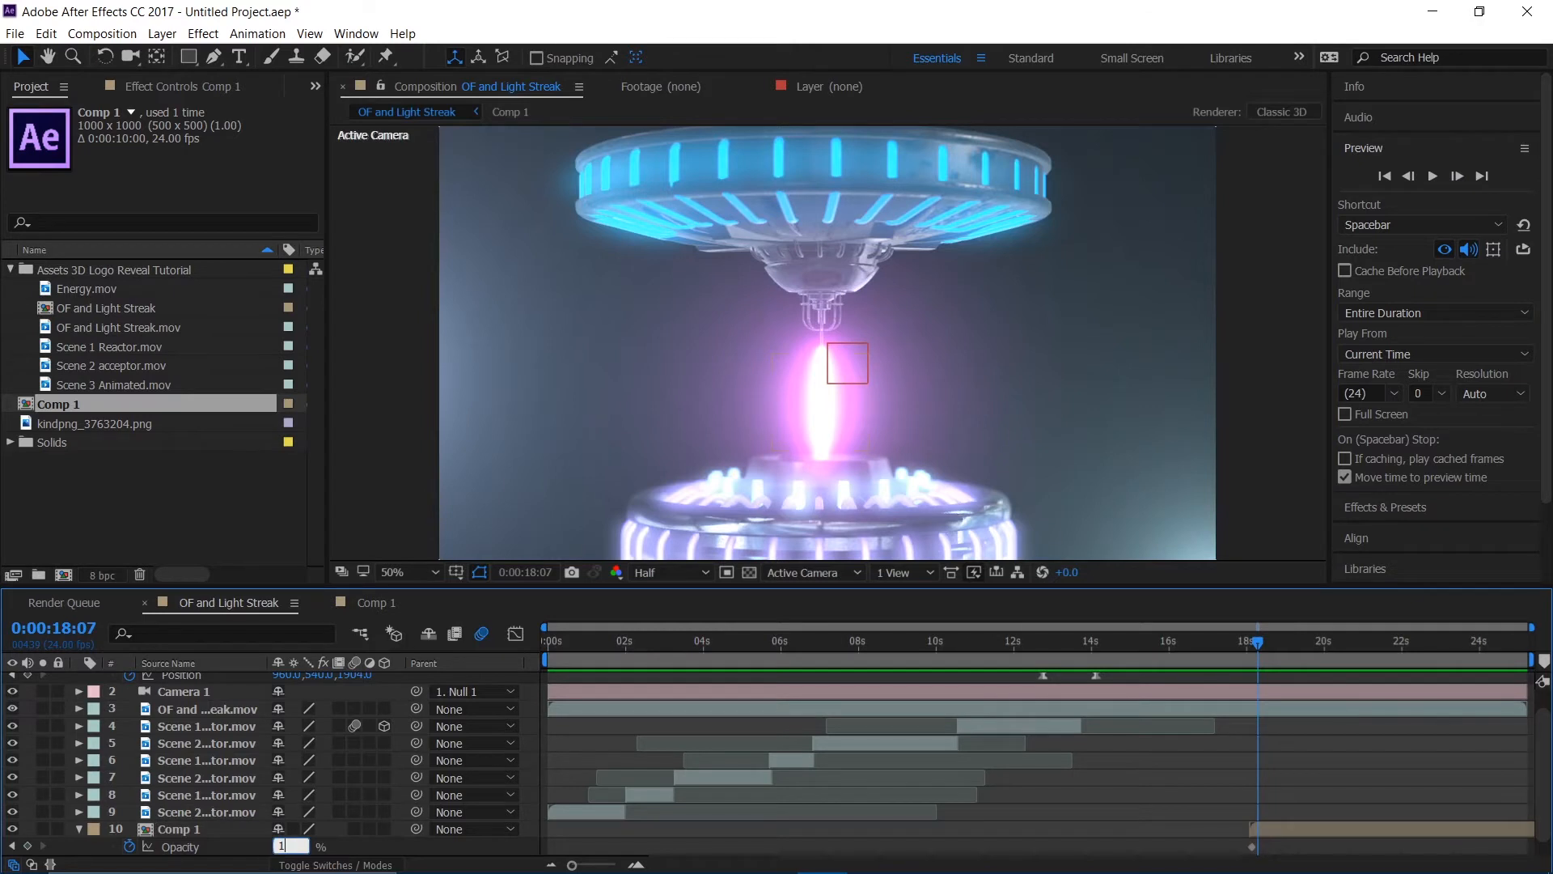
pyautogui.press('Return')
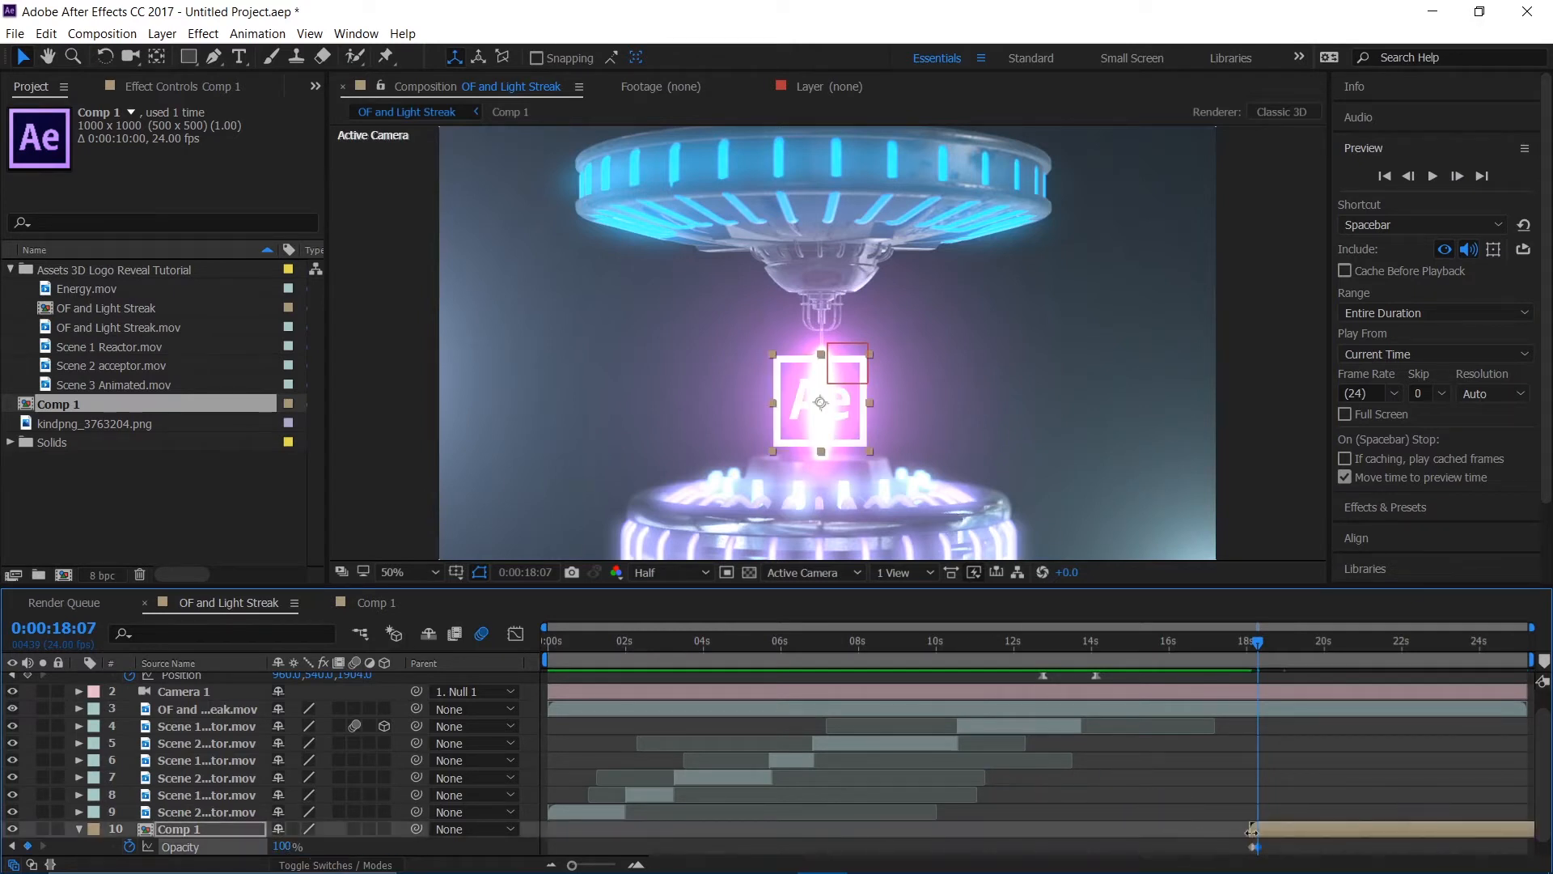
# - Apply Easy Ease to both opacity keyframes and preview the logo's fade-in from 0:00:17:15
pyautogui.moveTo(1278, 843); pyautogui.dragTo(1236, 848)
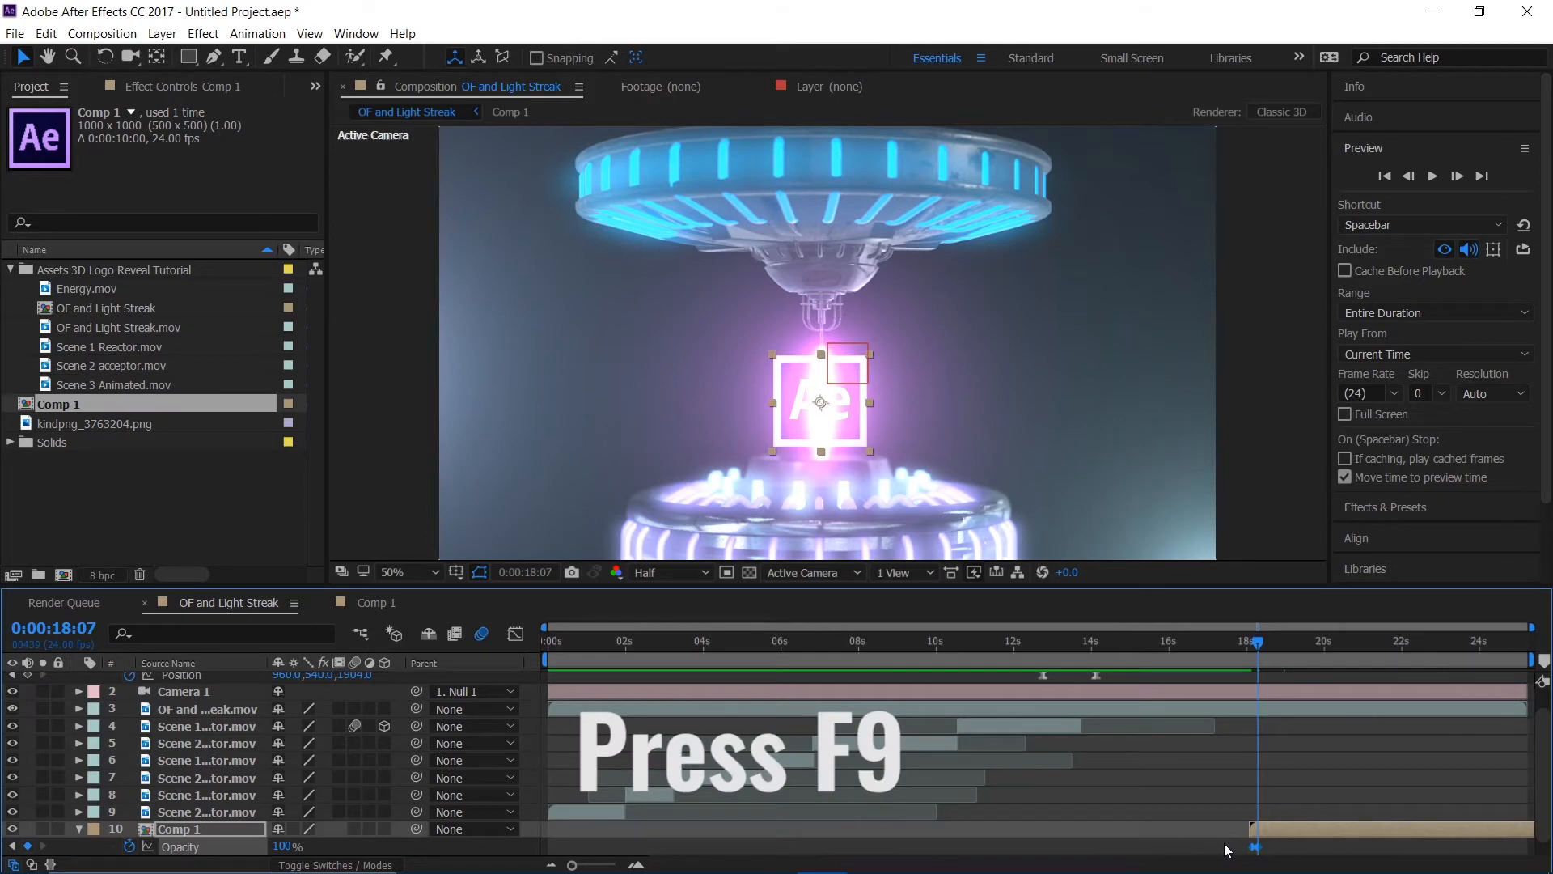
pyautogui.press('F9')
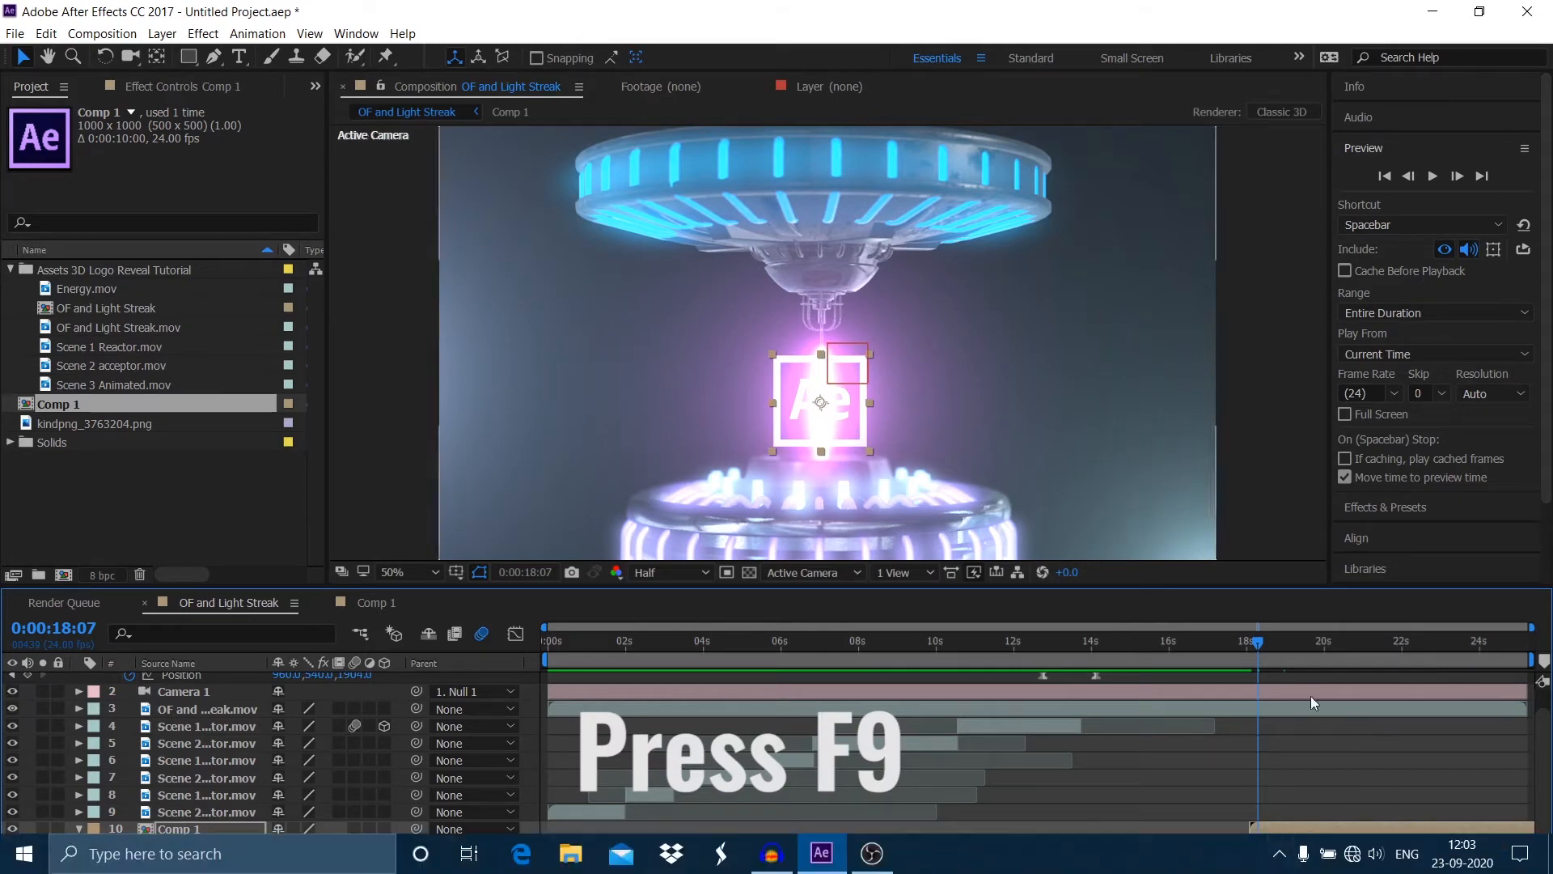
pyautogui.moveTo(1260, 643); pyautogui.dragTo(1232, 639)
pyautogui.press('space')
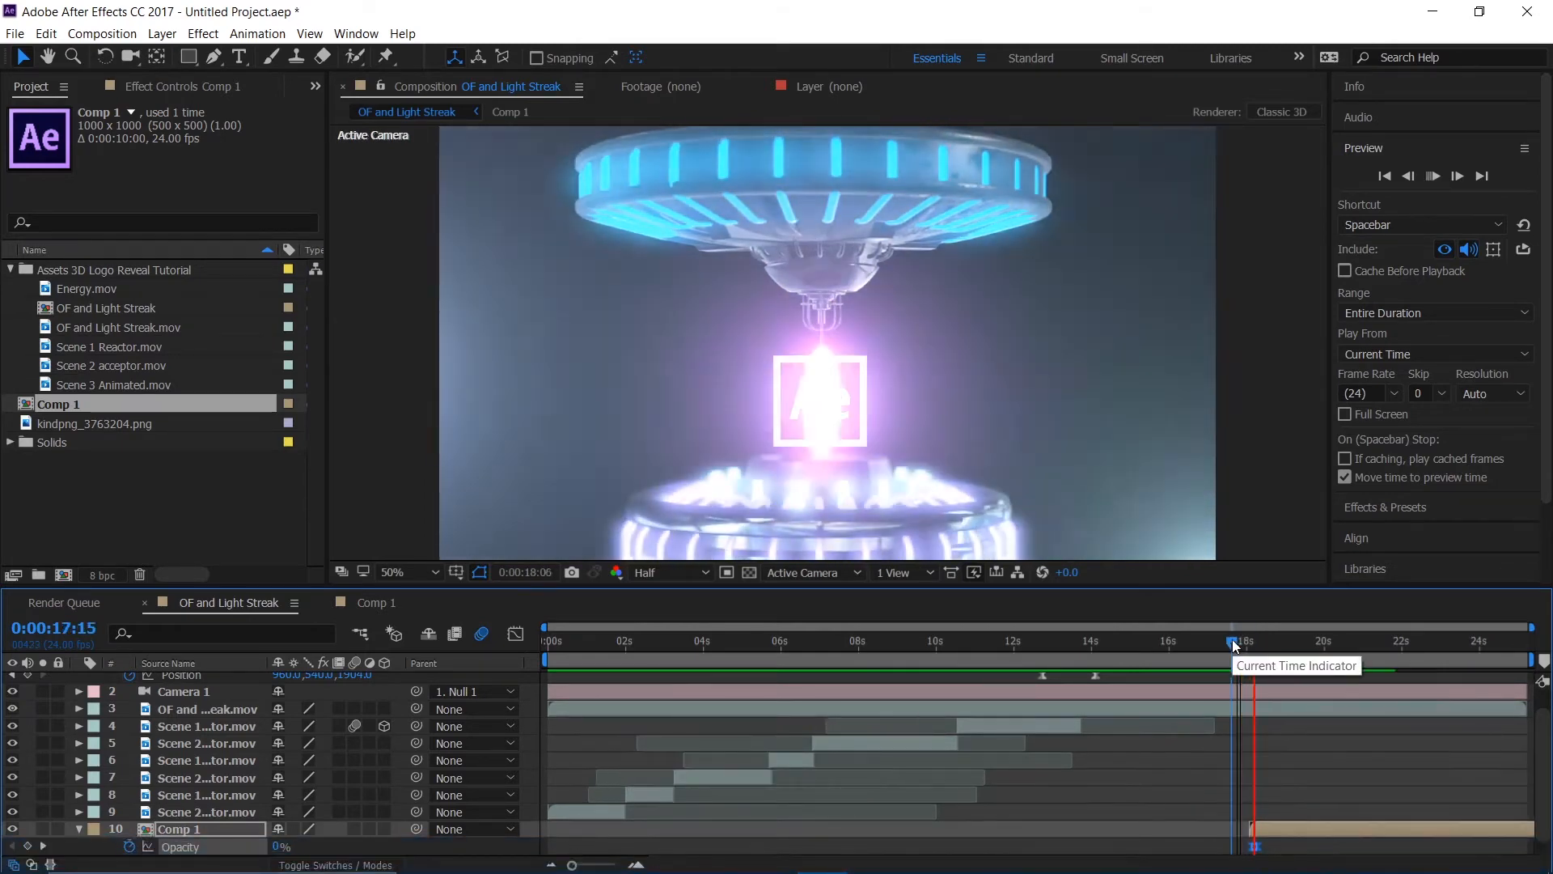
pyautogui.press('space')
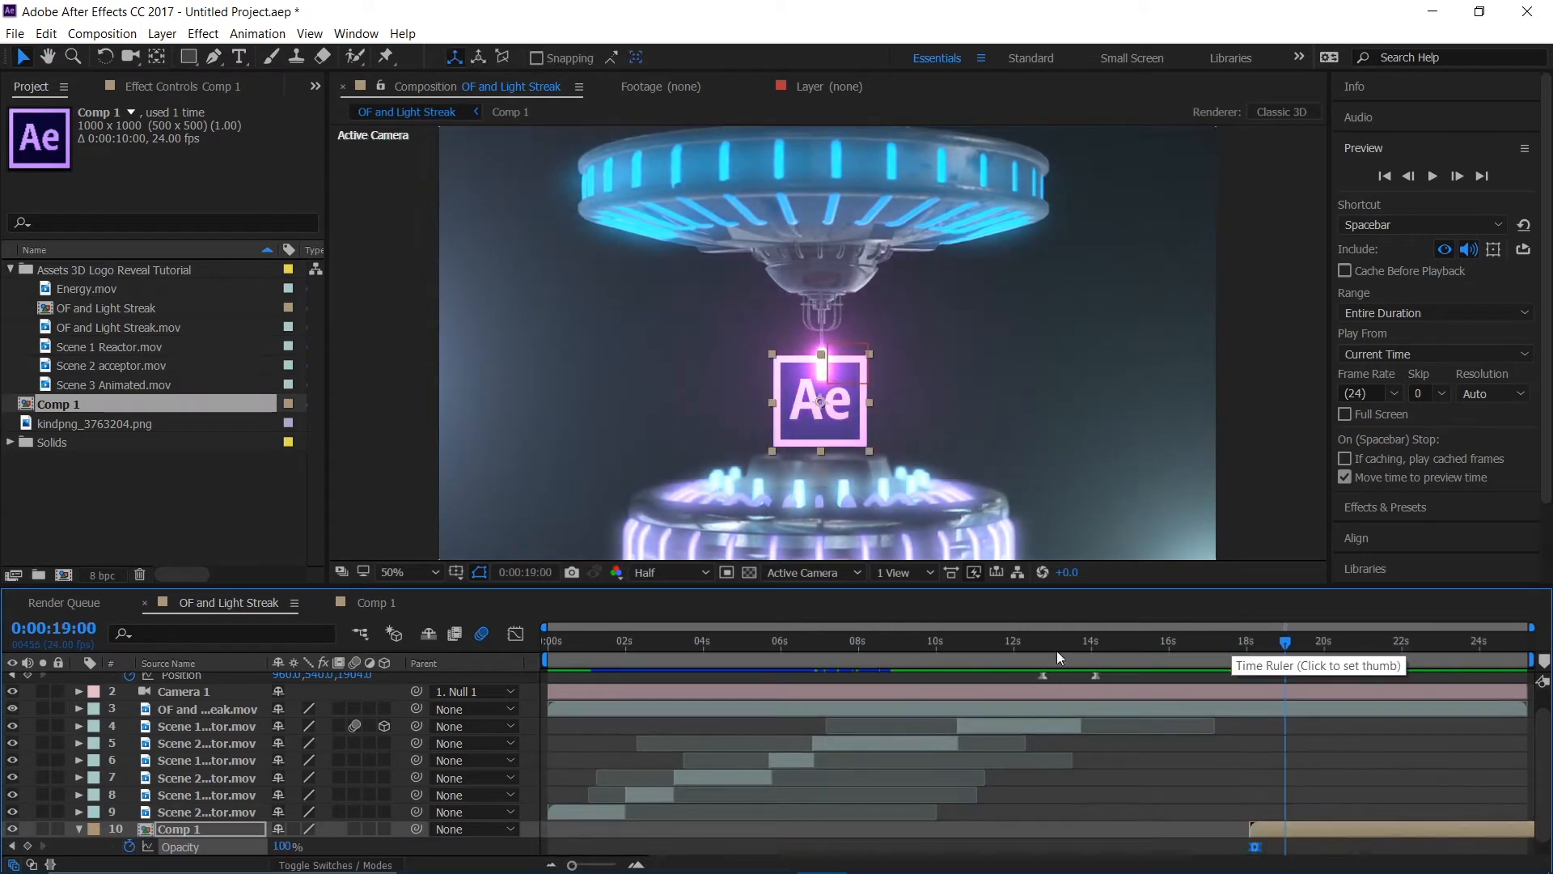
# - Rename the Comp 1 layer in the timeline as Logo
pyautogui.click(185, 827)
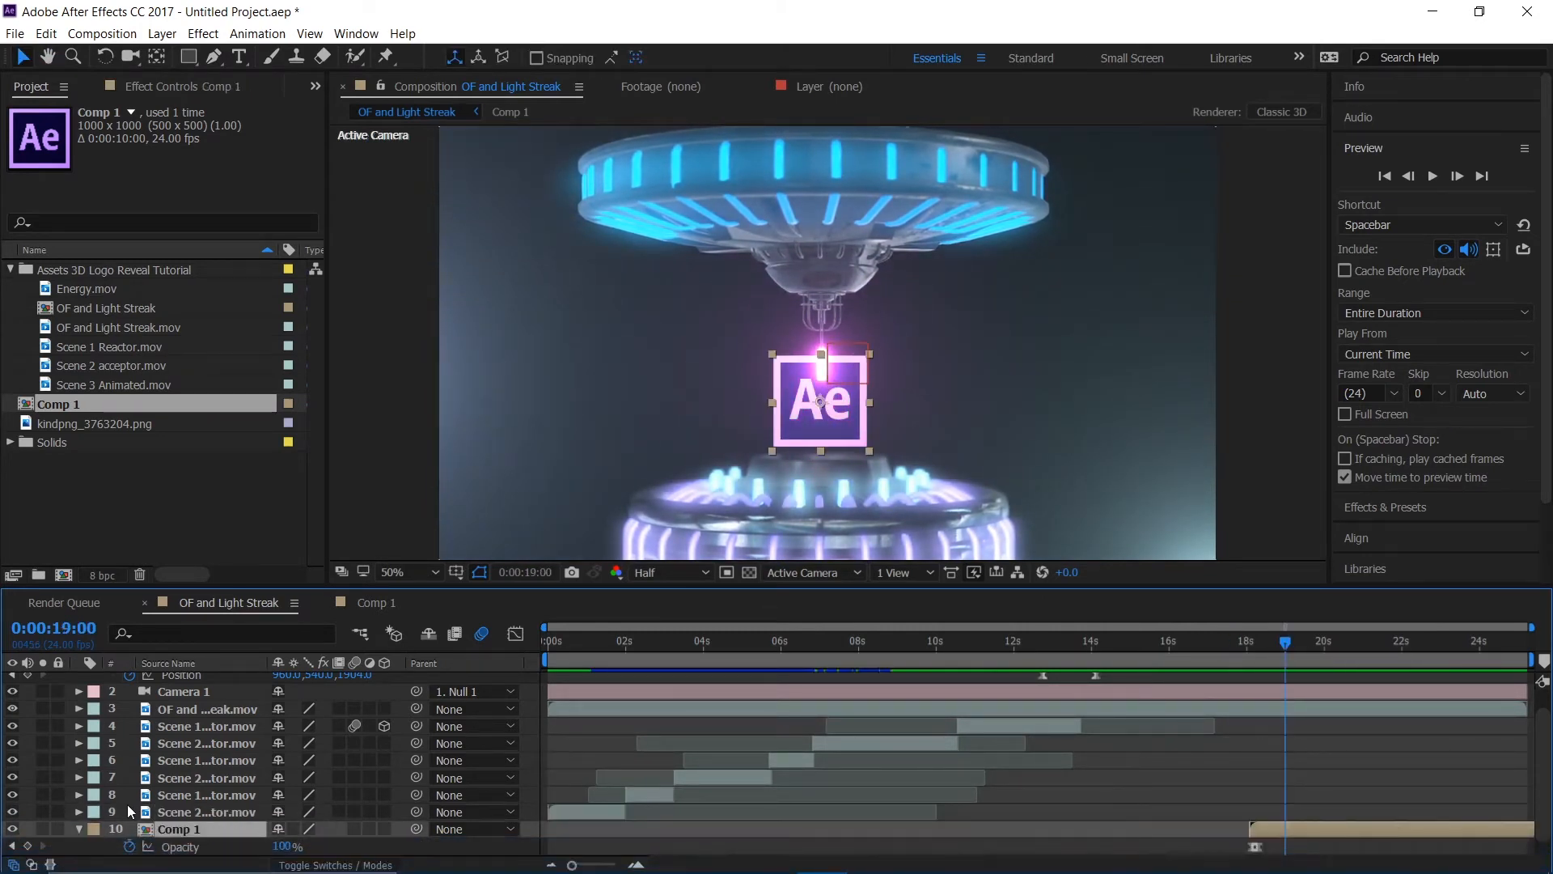
pyautogui.press('Return')
pyautogui.write('Logo')
pyautogui.press('Return')
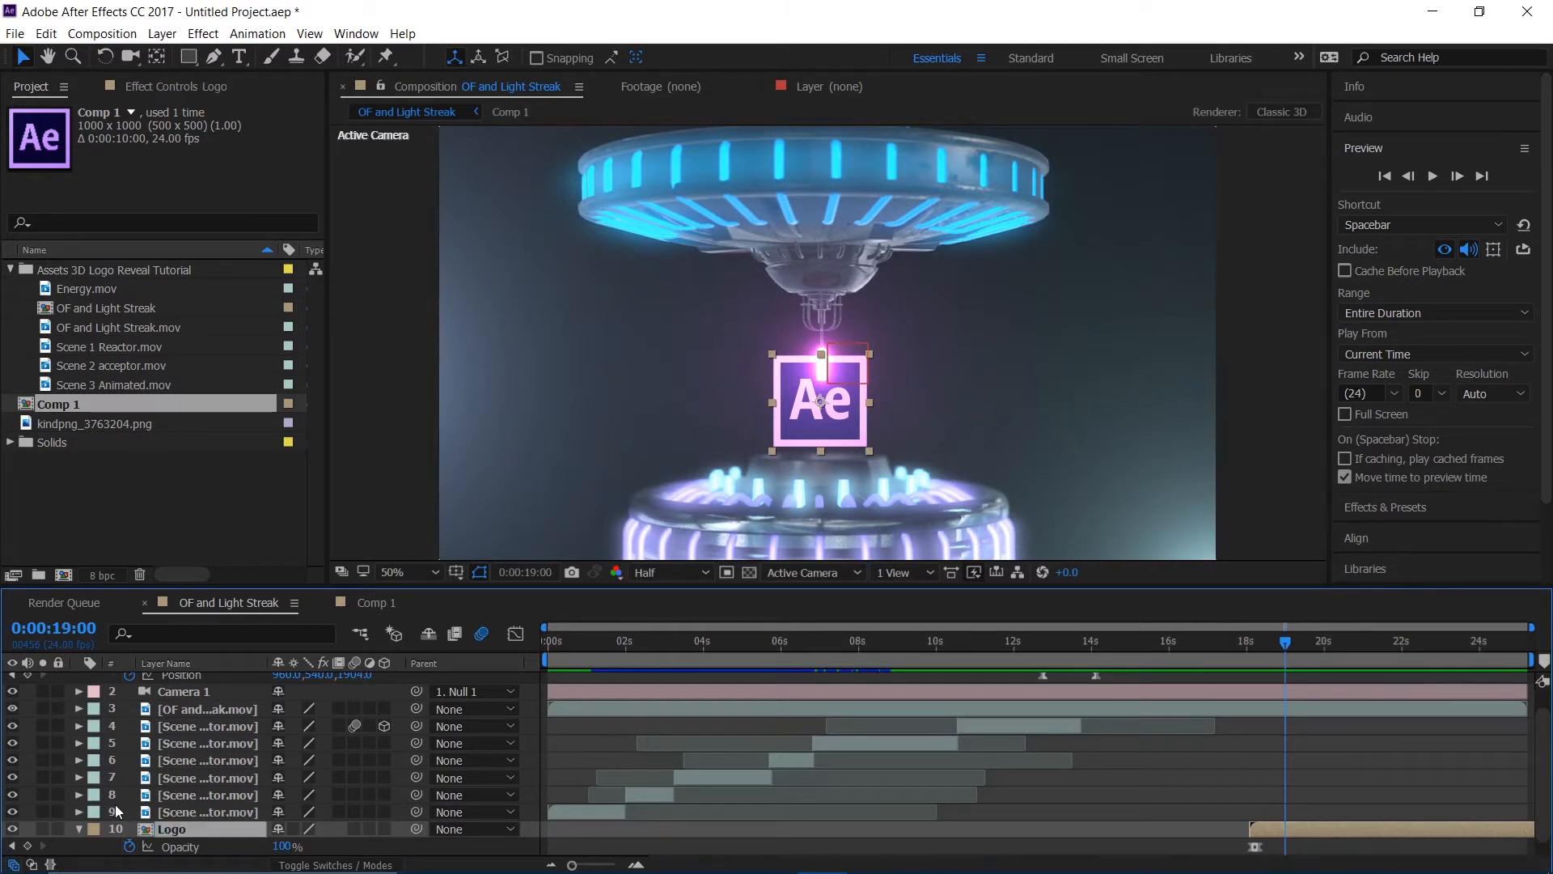
# - Keyframe the Logo layer's scale at 24% at 0:00:19:00 and at 0% at 0:00:17:23
pyautogui.press('s')
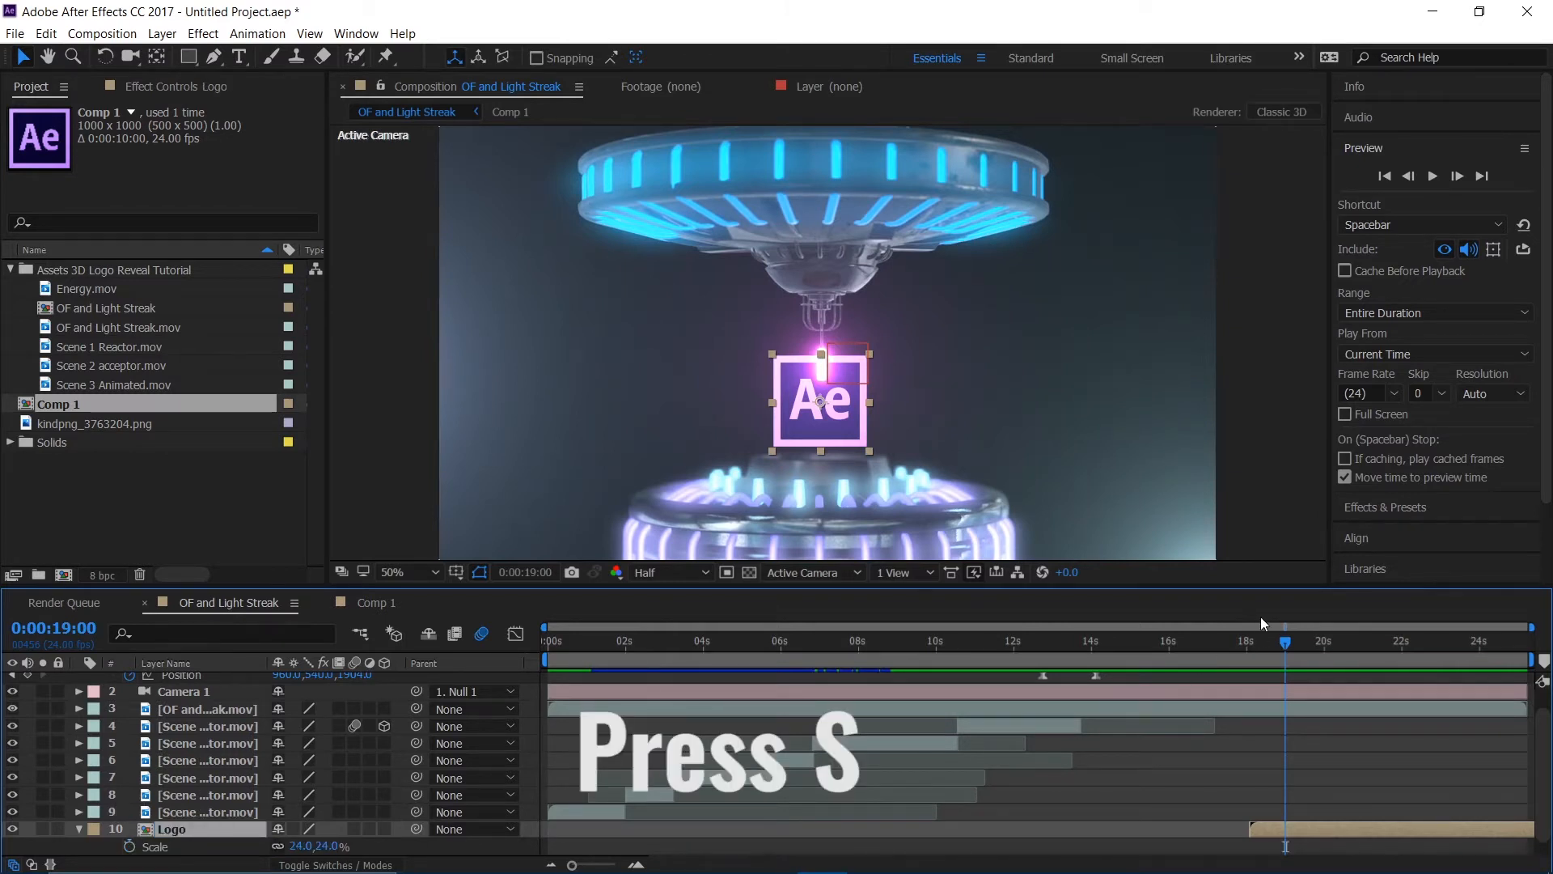
pyautogui.click(156, 843)
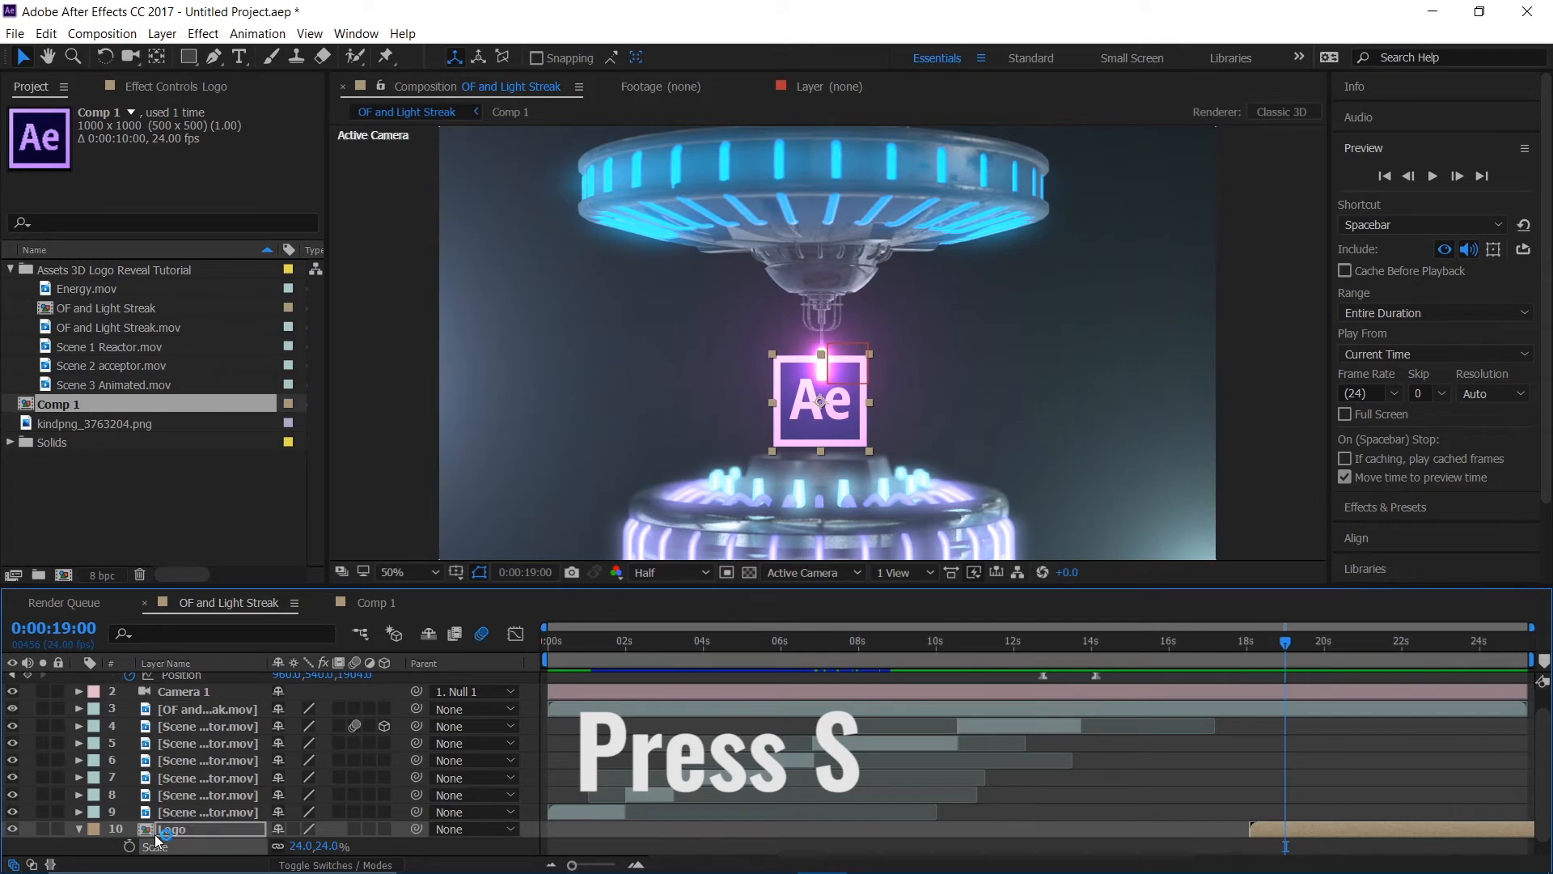
pyautogui.click(128, 846)
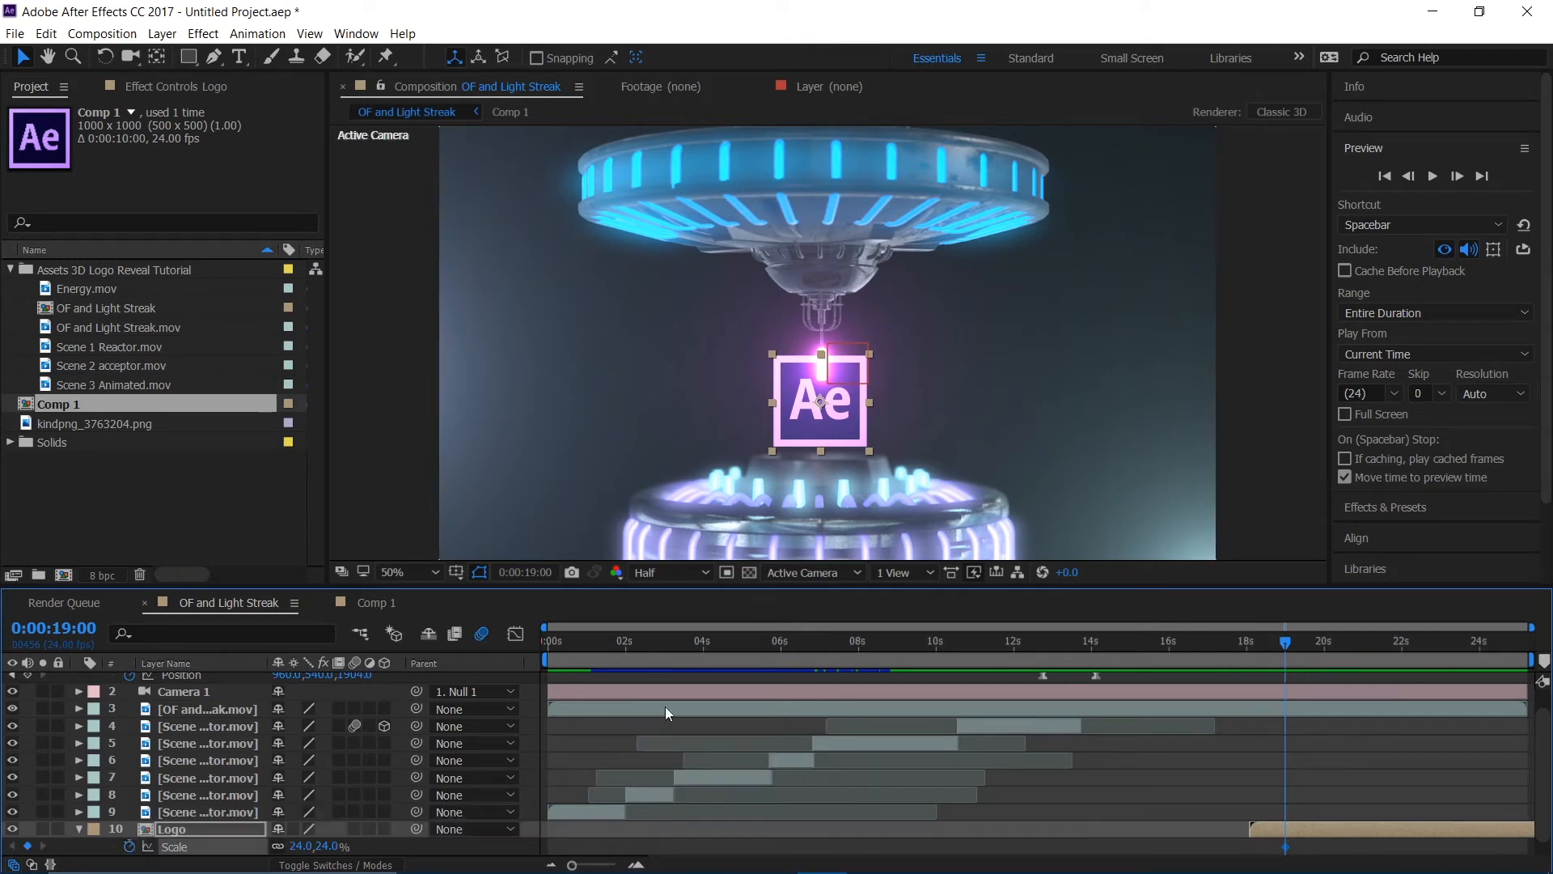
pyautogui.moveTo(1291, 637); pyautogui.dragTo(1240, 672)
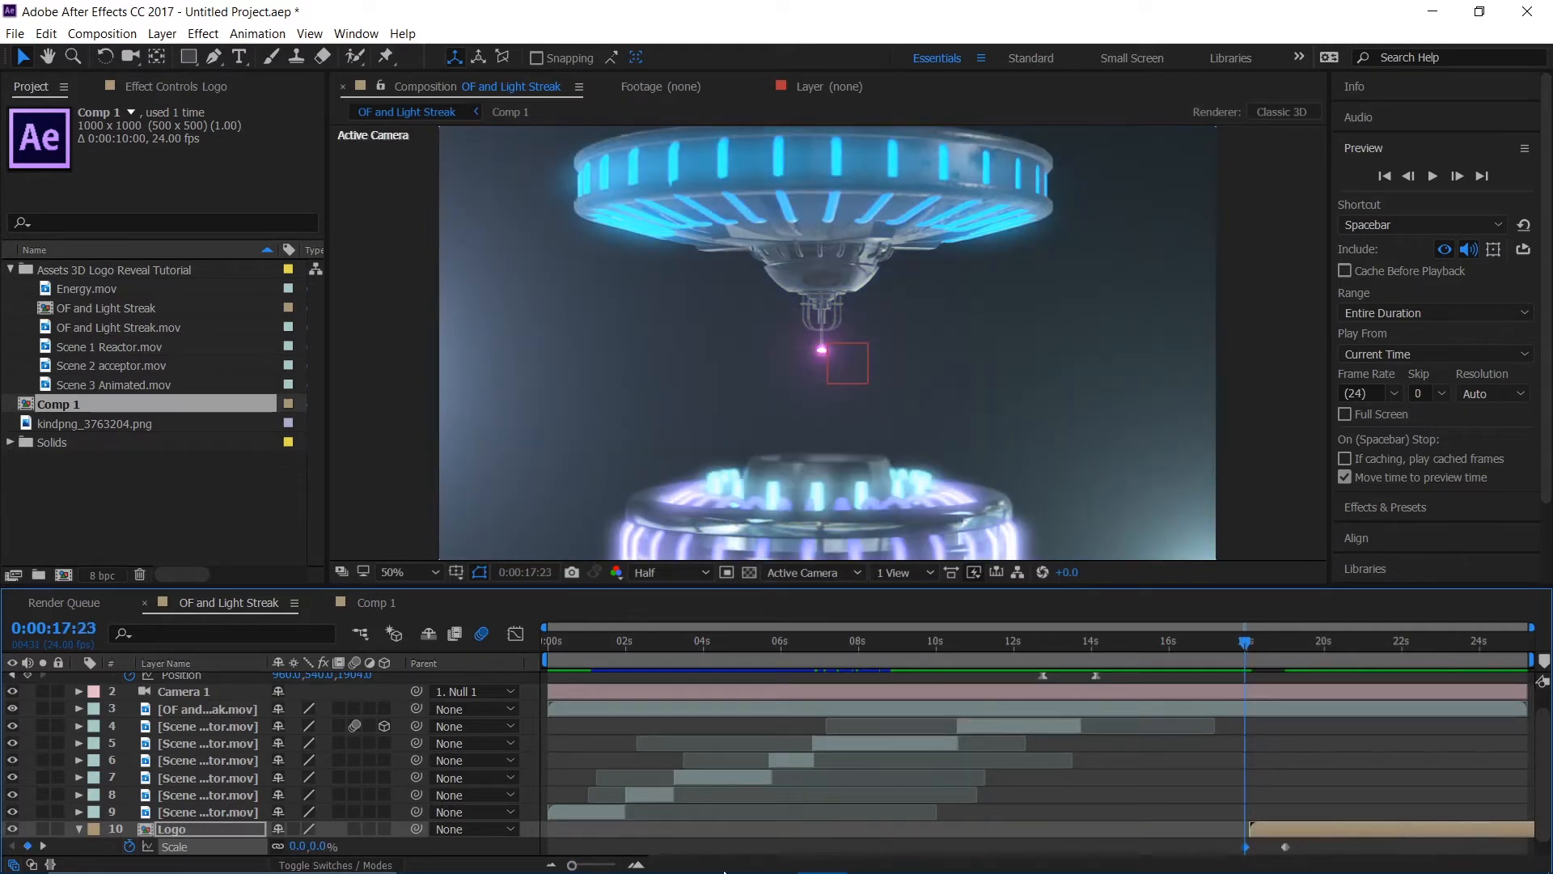
# - Apply Easy Ease to both of the Logo layer's scale keyframes and preview the scale-up from 0:00:17:20
pyautogui.moveTo(1311, 852); pyautogui.dragTo(1236, 857)
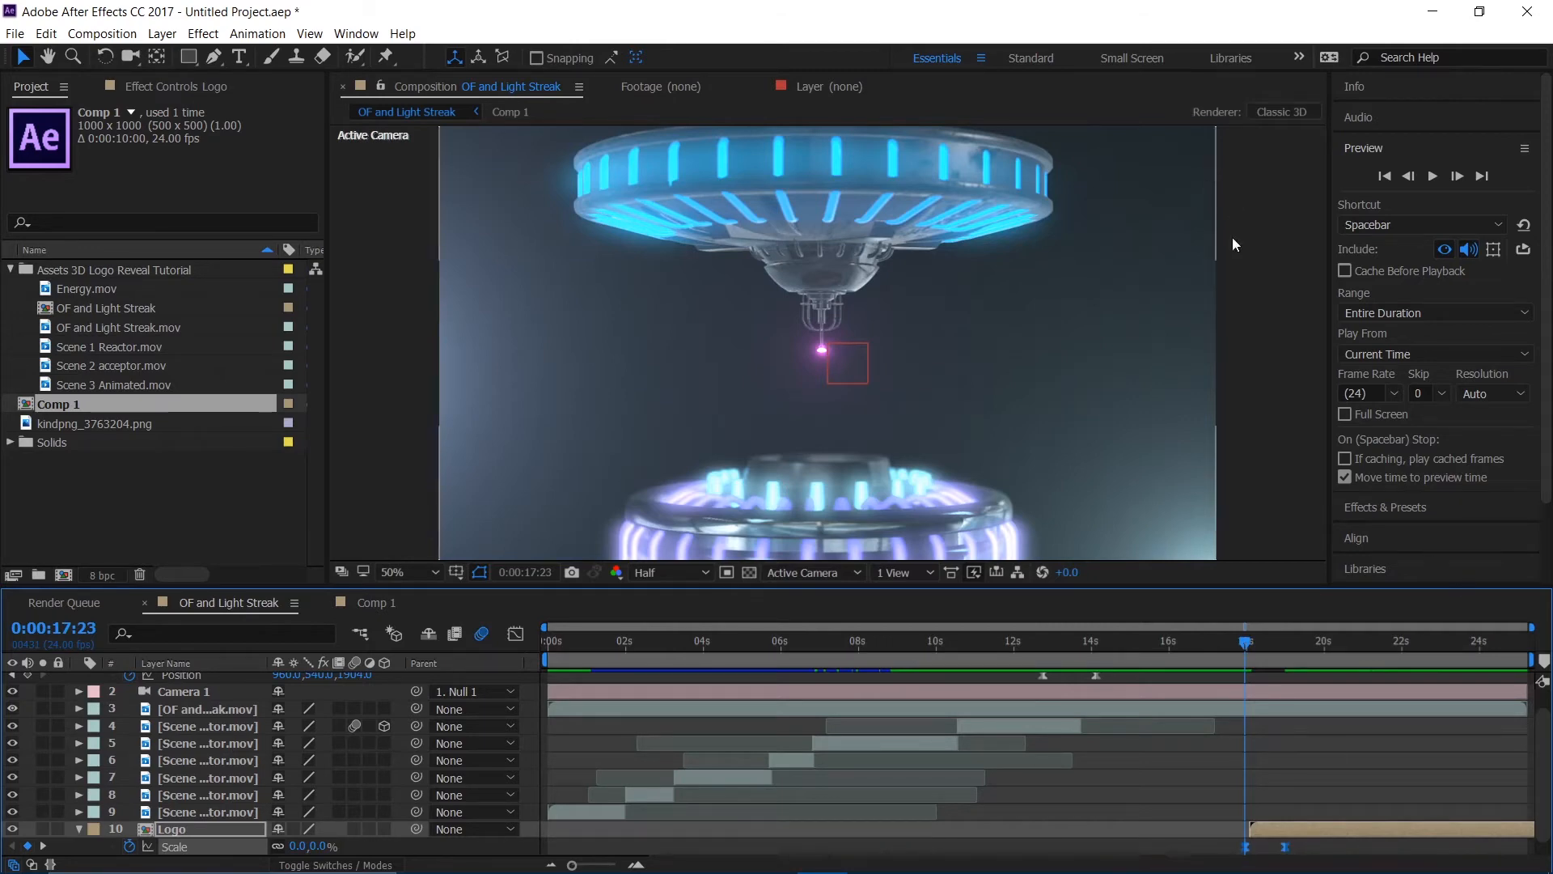
pyautogui.click(1240, 650)
pyautogui.press('F9')
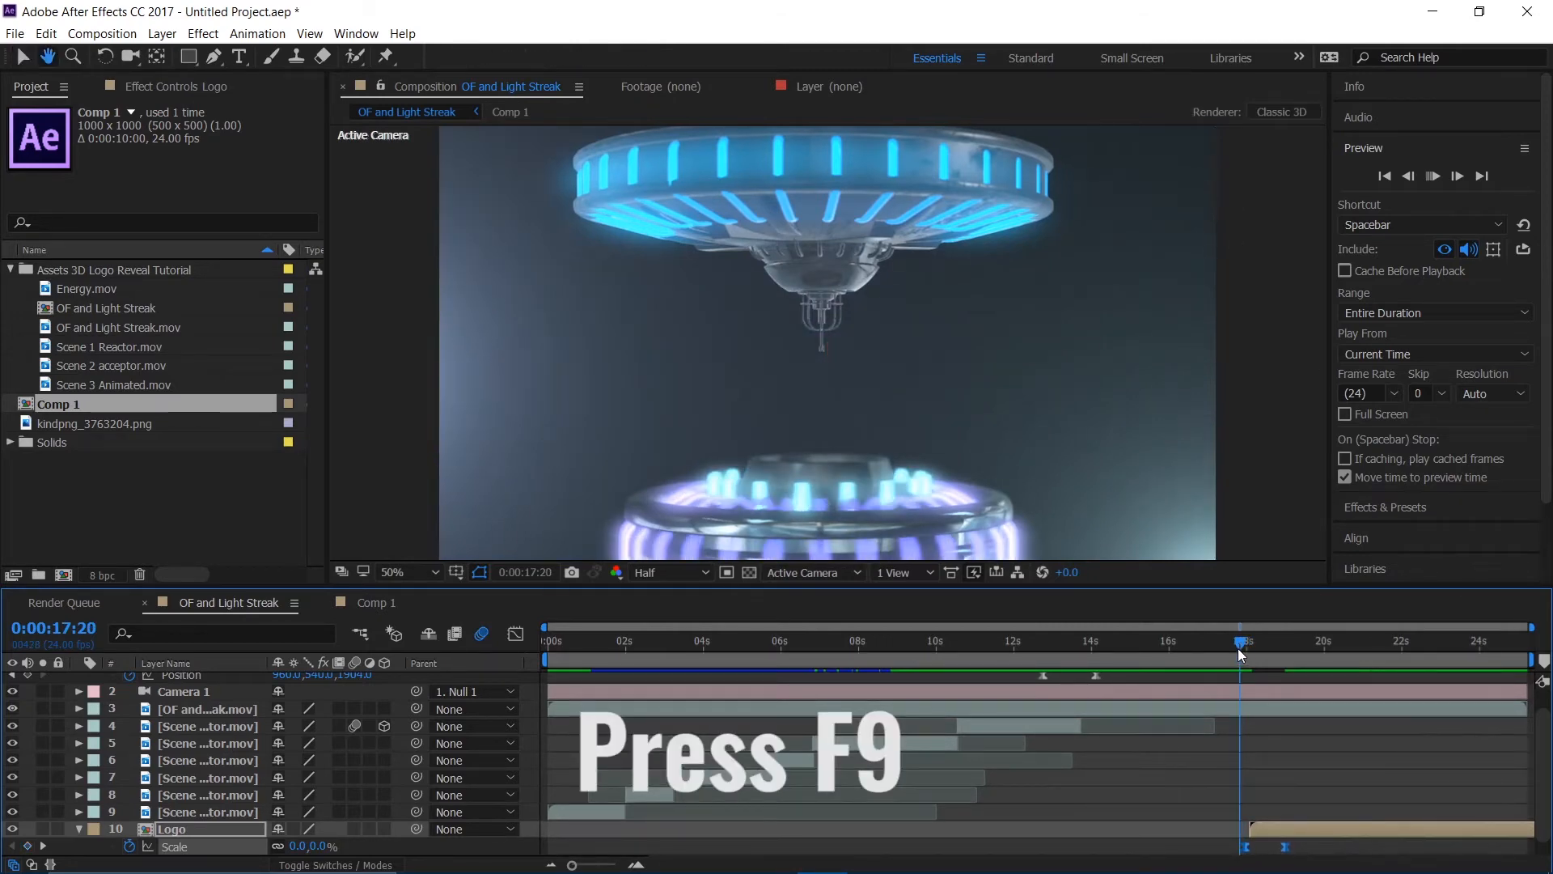
pyautogui.press('space')
pyautogui.press('space')
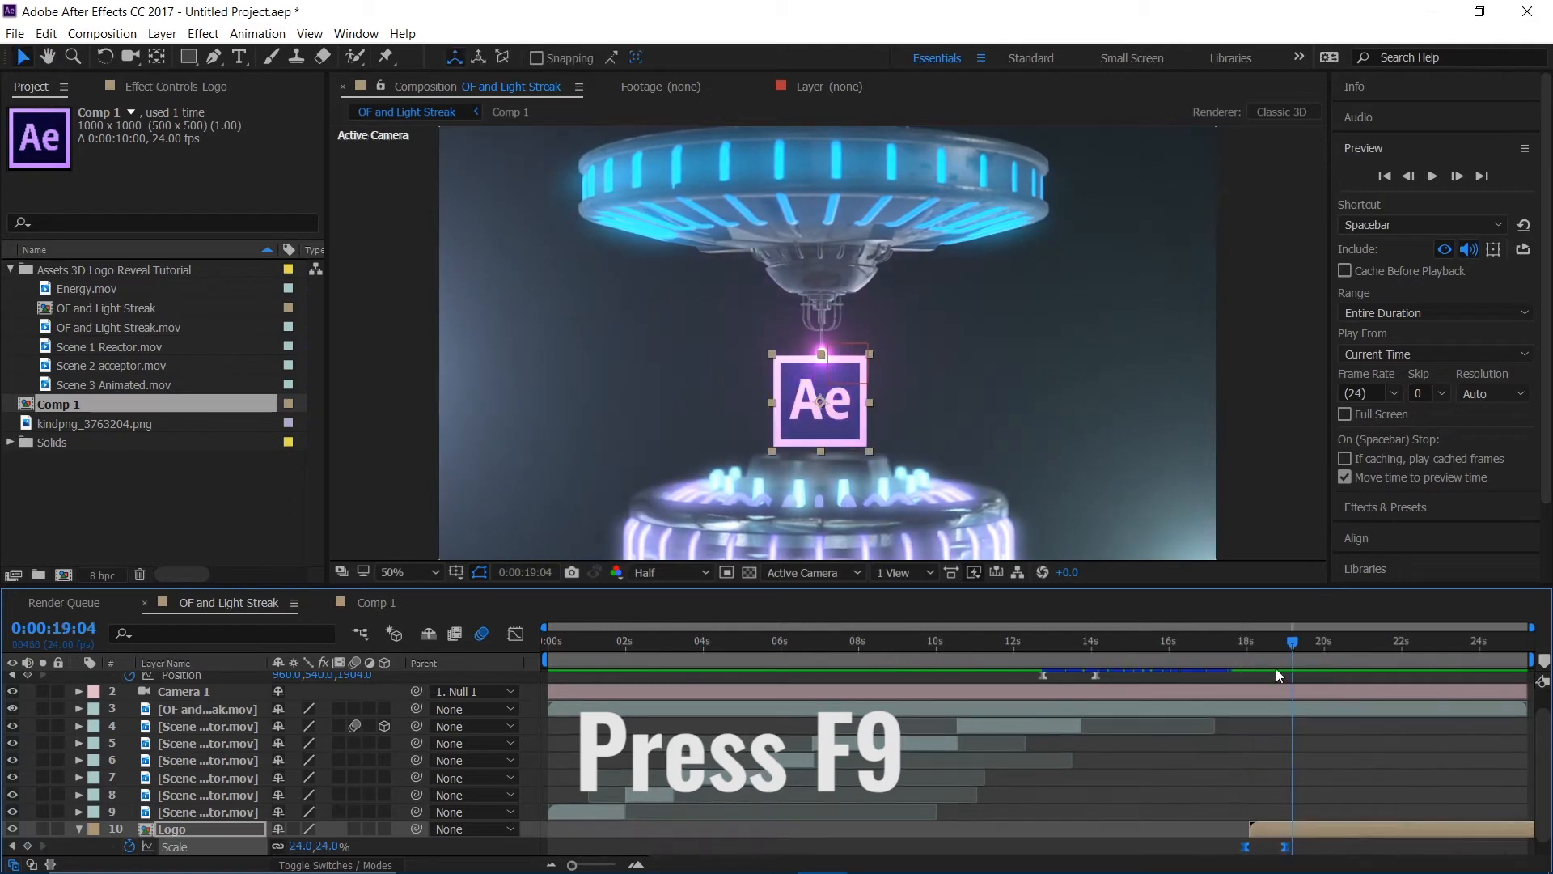
# - Move the Logo layer's first scale keyframe later to about 0:00:18:13 and preview from 0:00:17:15
pyautogui.click(1227, 842)
pyautogui.moveTo(1246, 848); pyautogui.dragTo(1268, 847)
pyautogui.click(1232, 654)
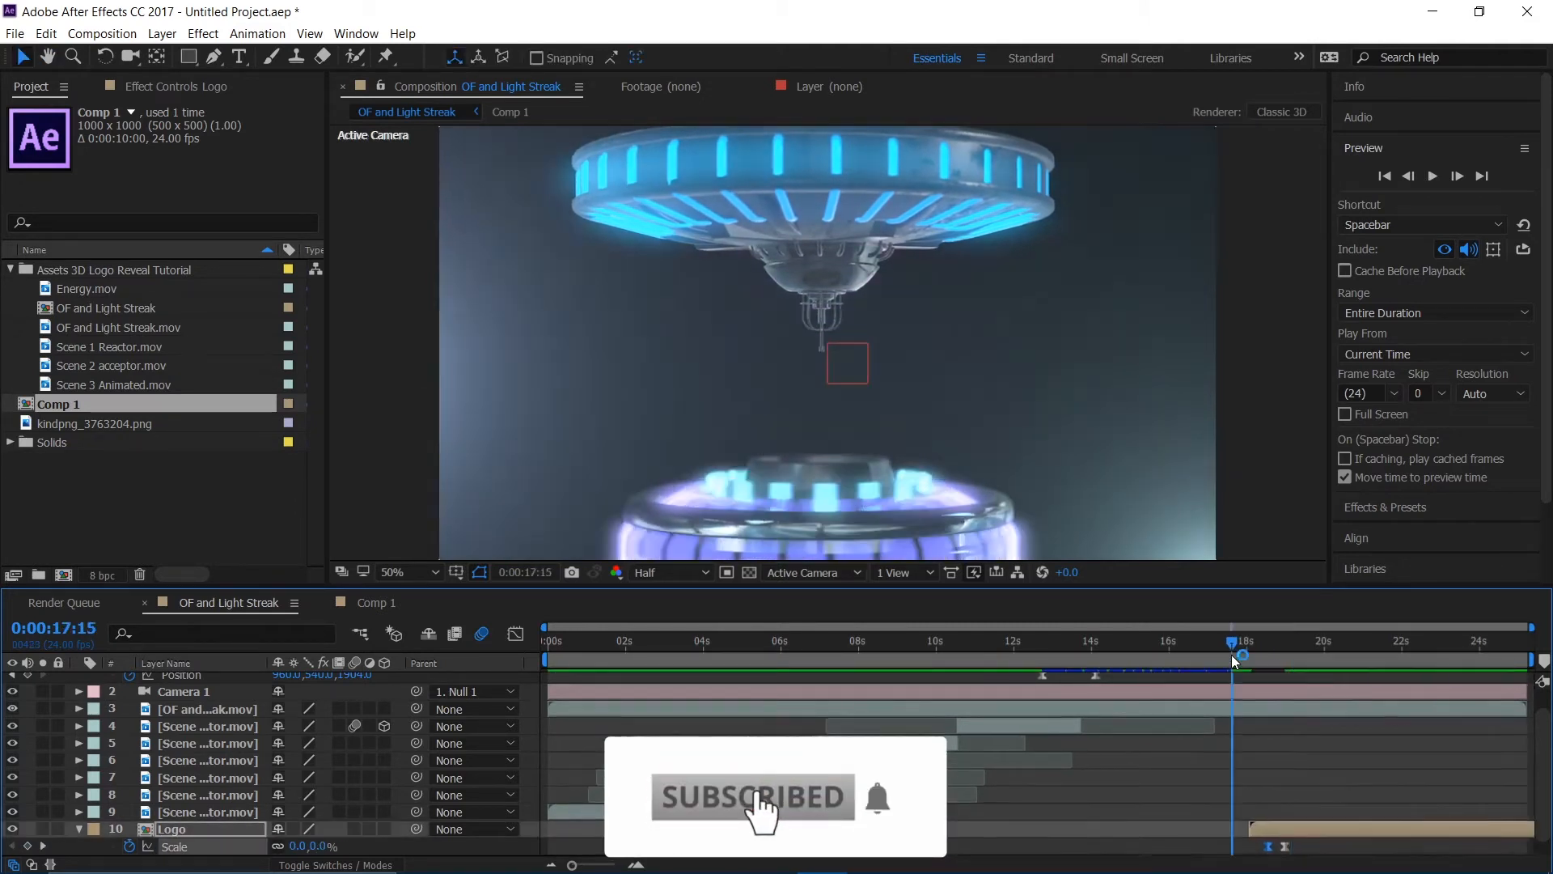
pyautogui.press('space')
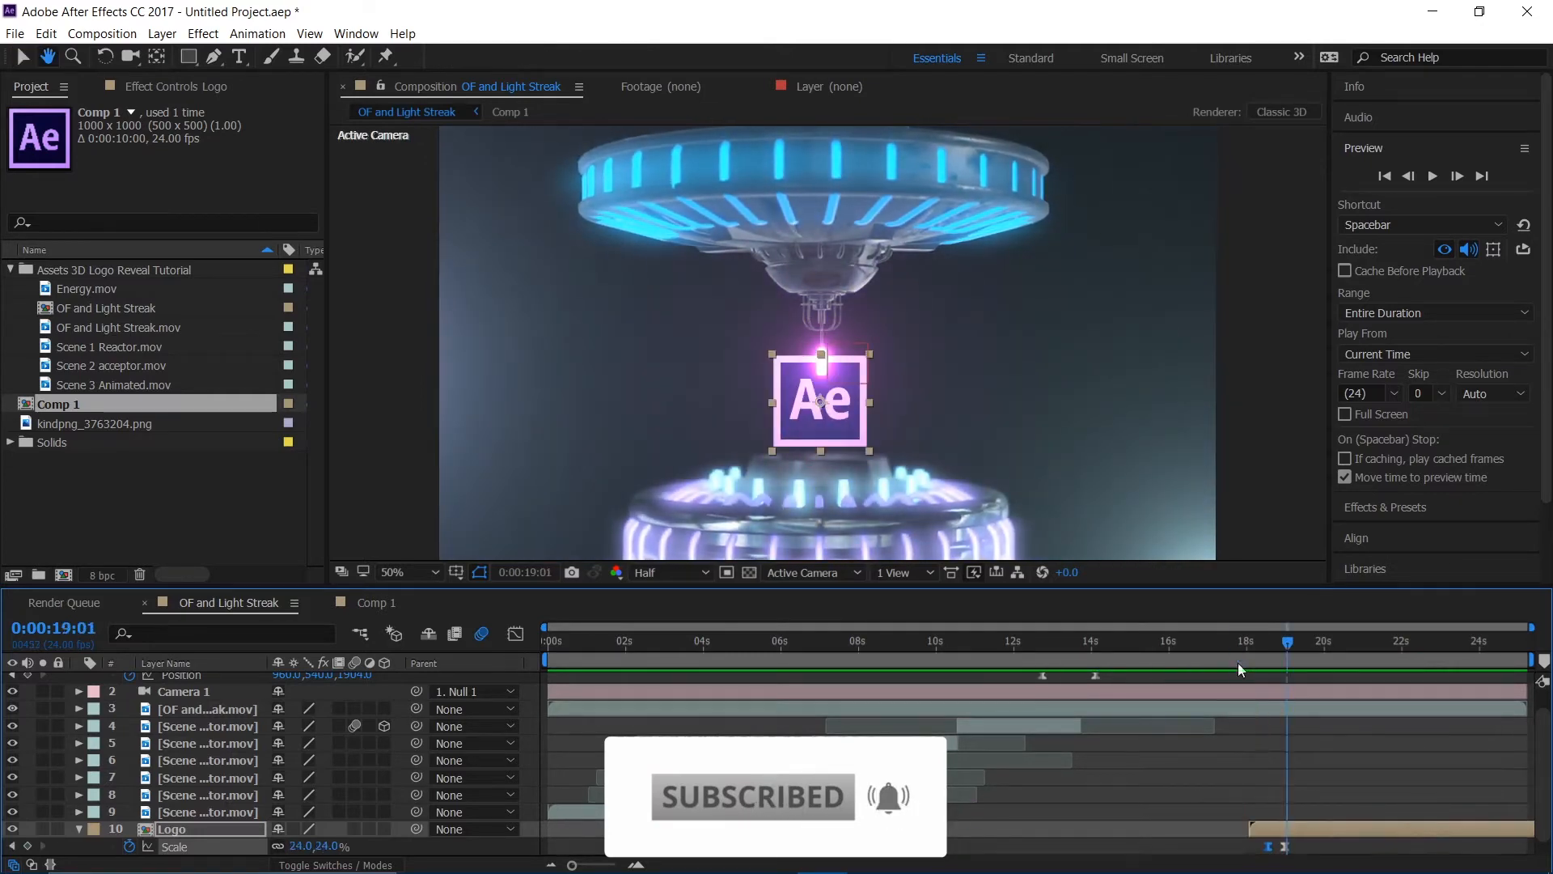
# - Shift the Logo layer's scale keyframes earlier to about 0:00:17:13 and 0:00:18:10, and preview from 0:00:16:11
pyautogui.moveTo(1267, 847)
pyautogui.mouseDown()
pyautogui.moveTo(1233, 847)
pyautogui.moveTo(1286, 847)
pyautogui.moveTo(1263, 847)
pyautogui.mouseUp()
pyautogui.click(1271, 850)
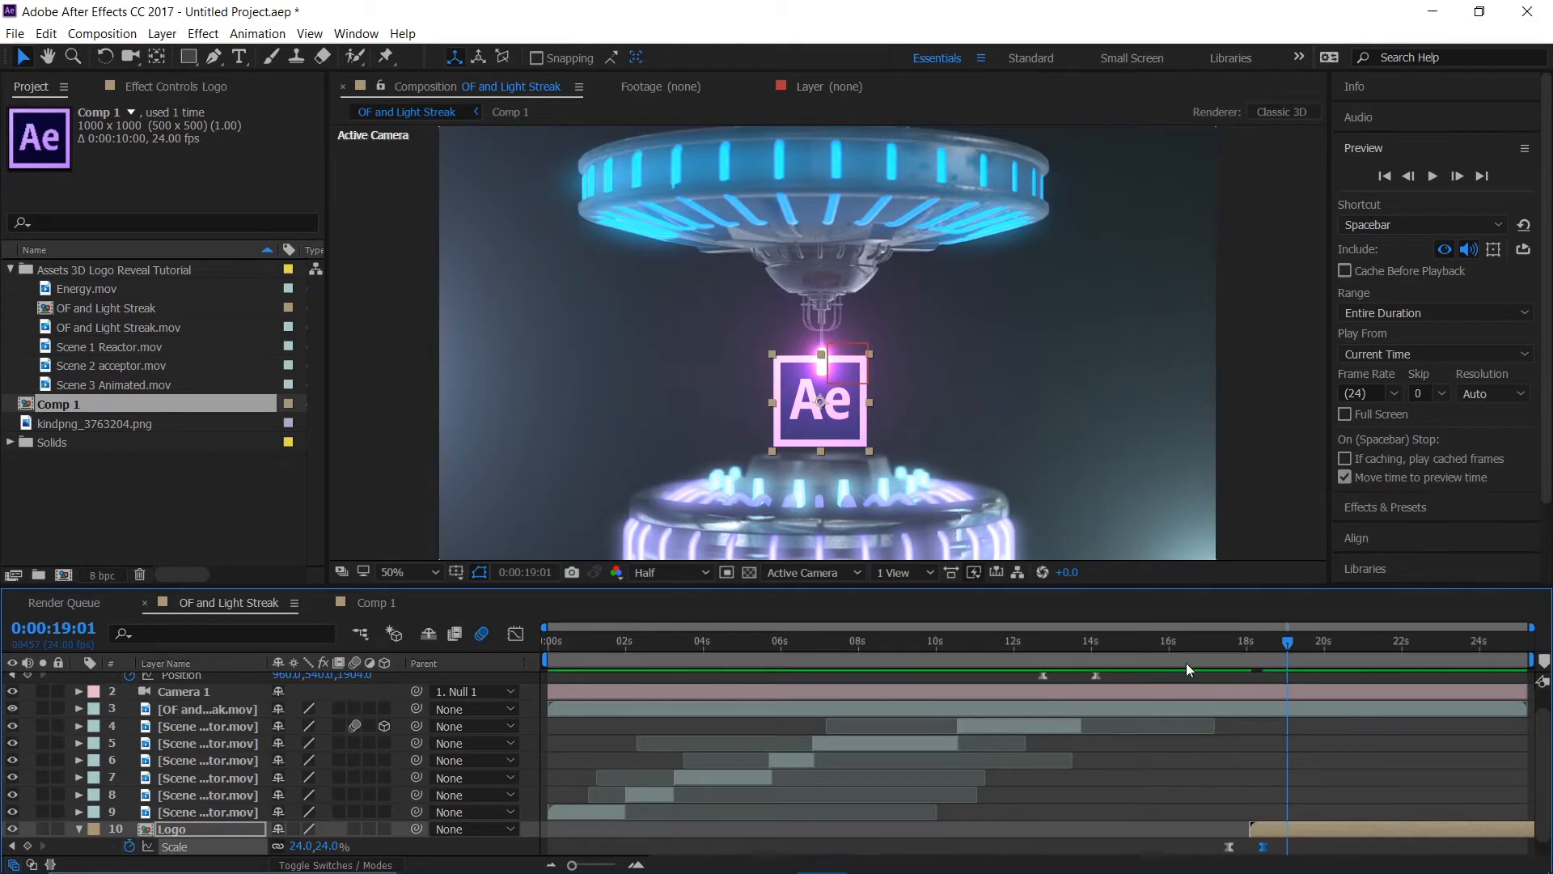
pyautogui.click(1186, 663)
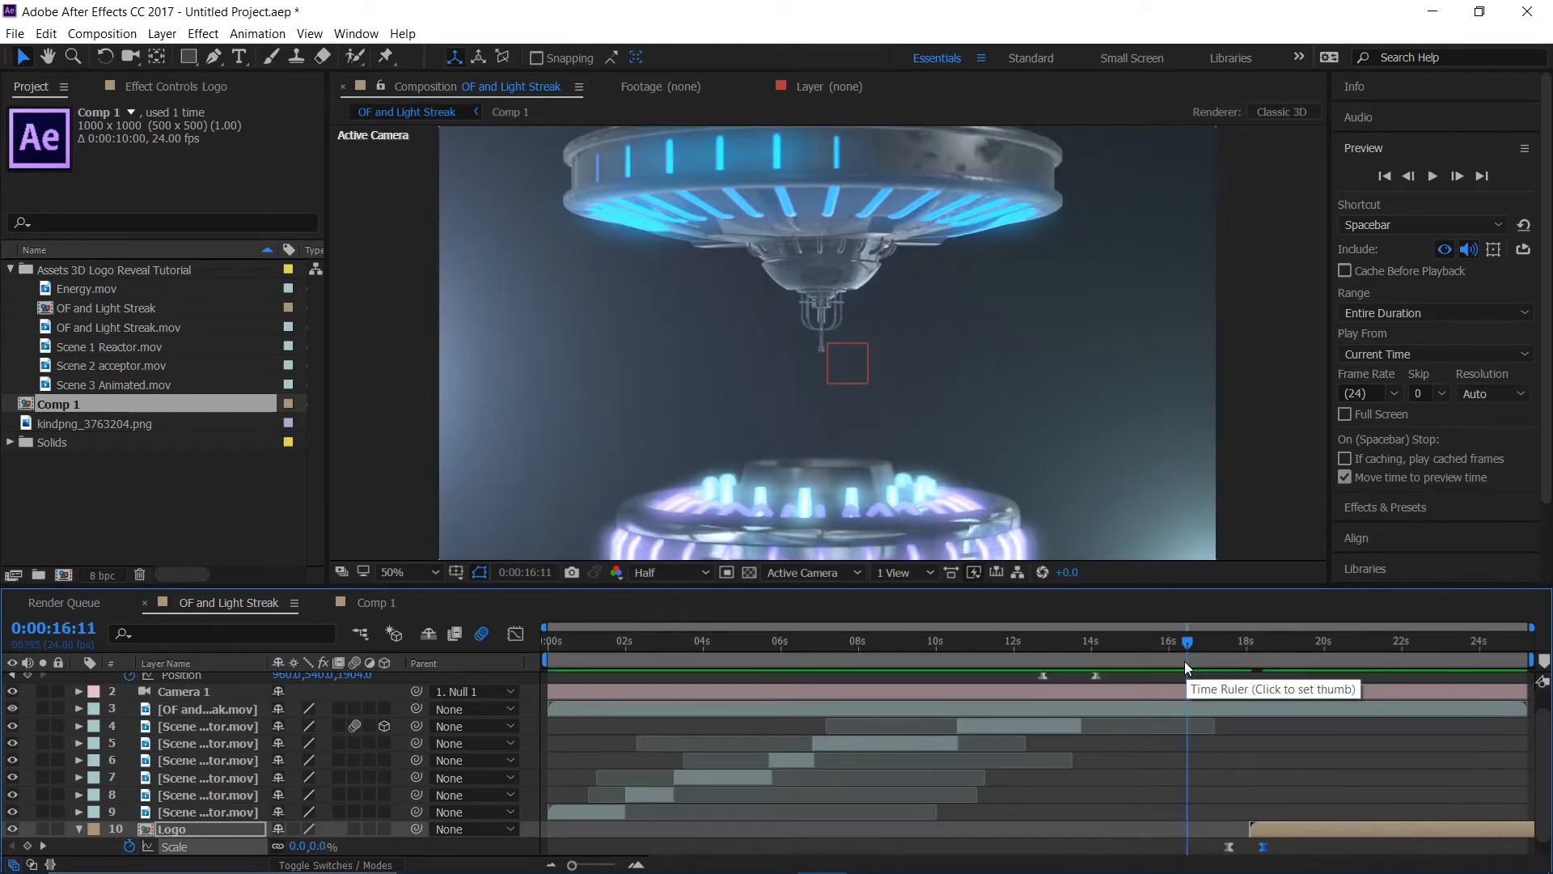
pyautogui.press('space')
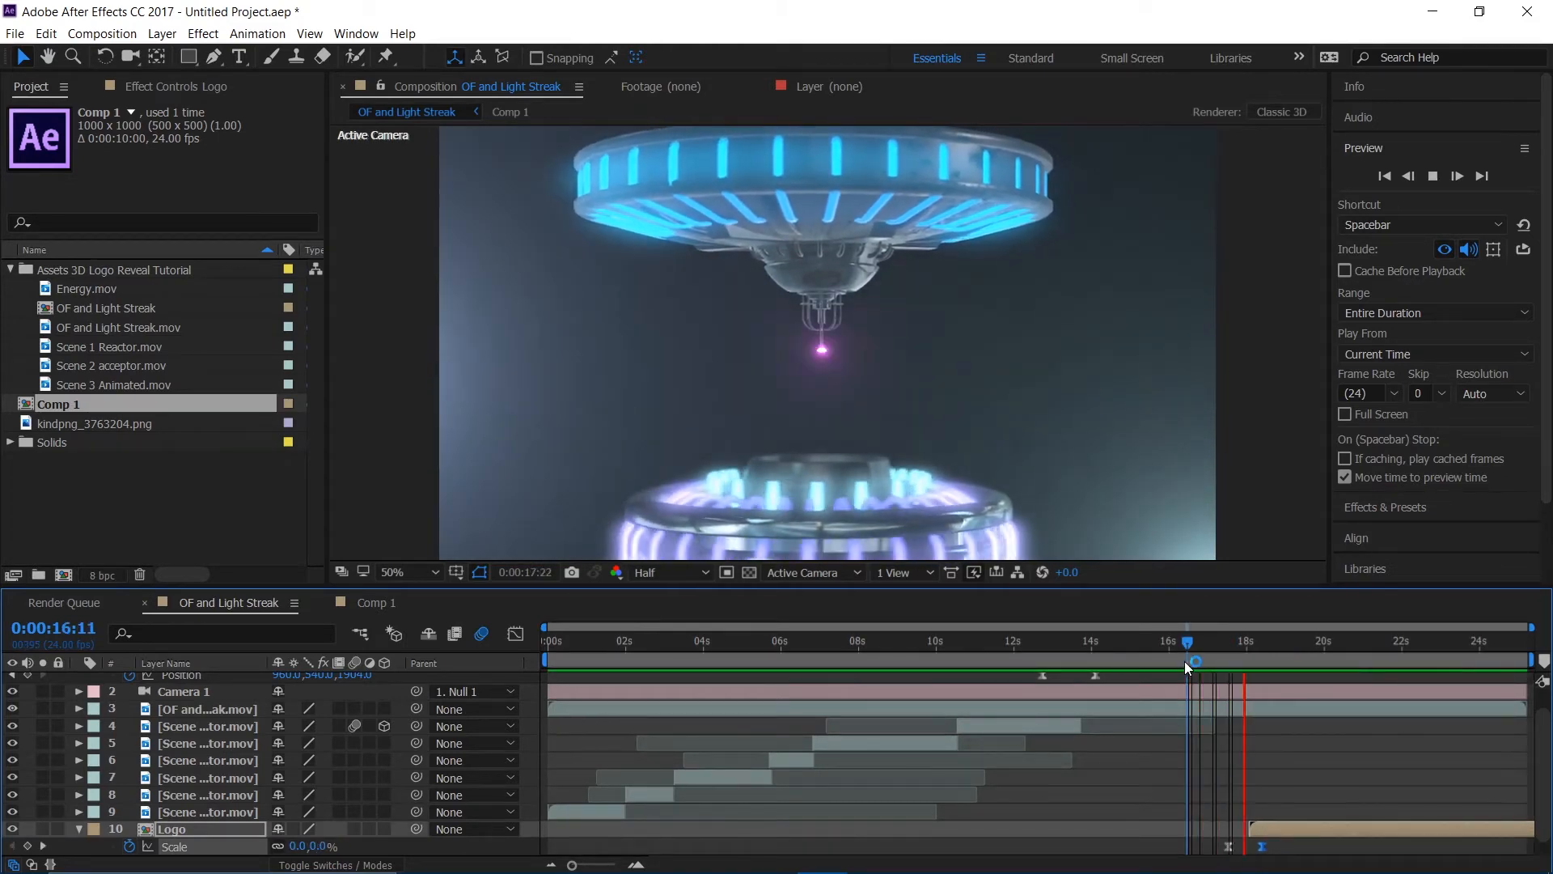
# - Shift both Logo scale keyframes slightly later to about 0:00:17:20 and 0:00:18:14, and preview from 0:00:17:03
pyautogui.press('space')
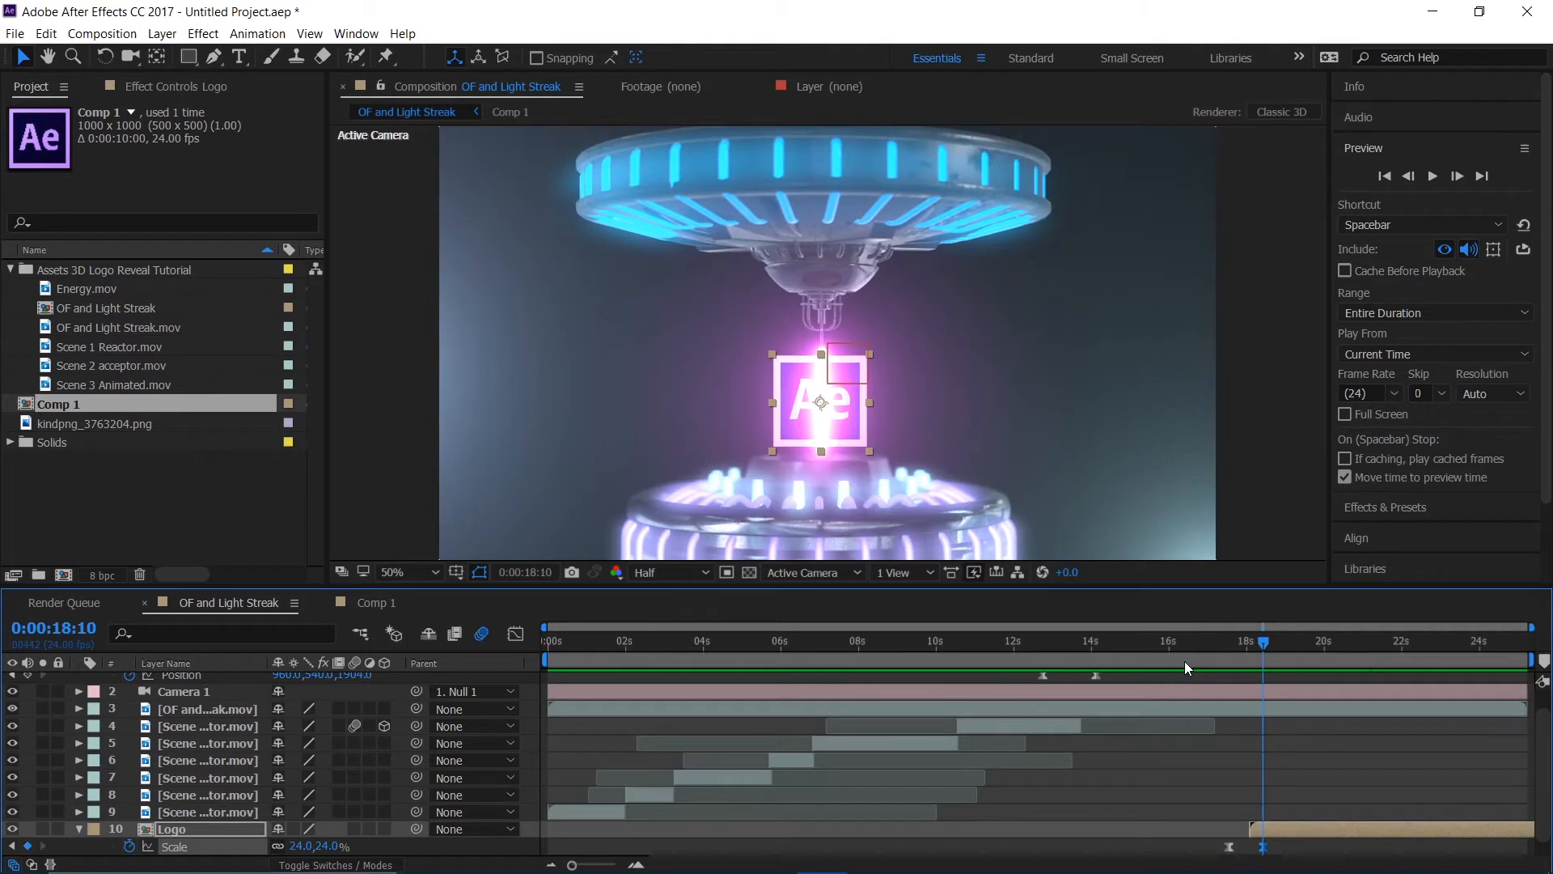
pyautogui.click(1236, 850)
pyautogui.moveTo(1233, 853); pyautogui.dragTo(1272, 852)
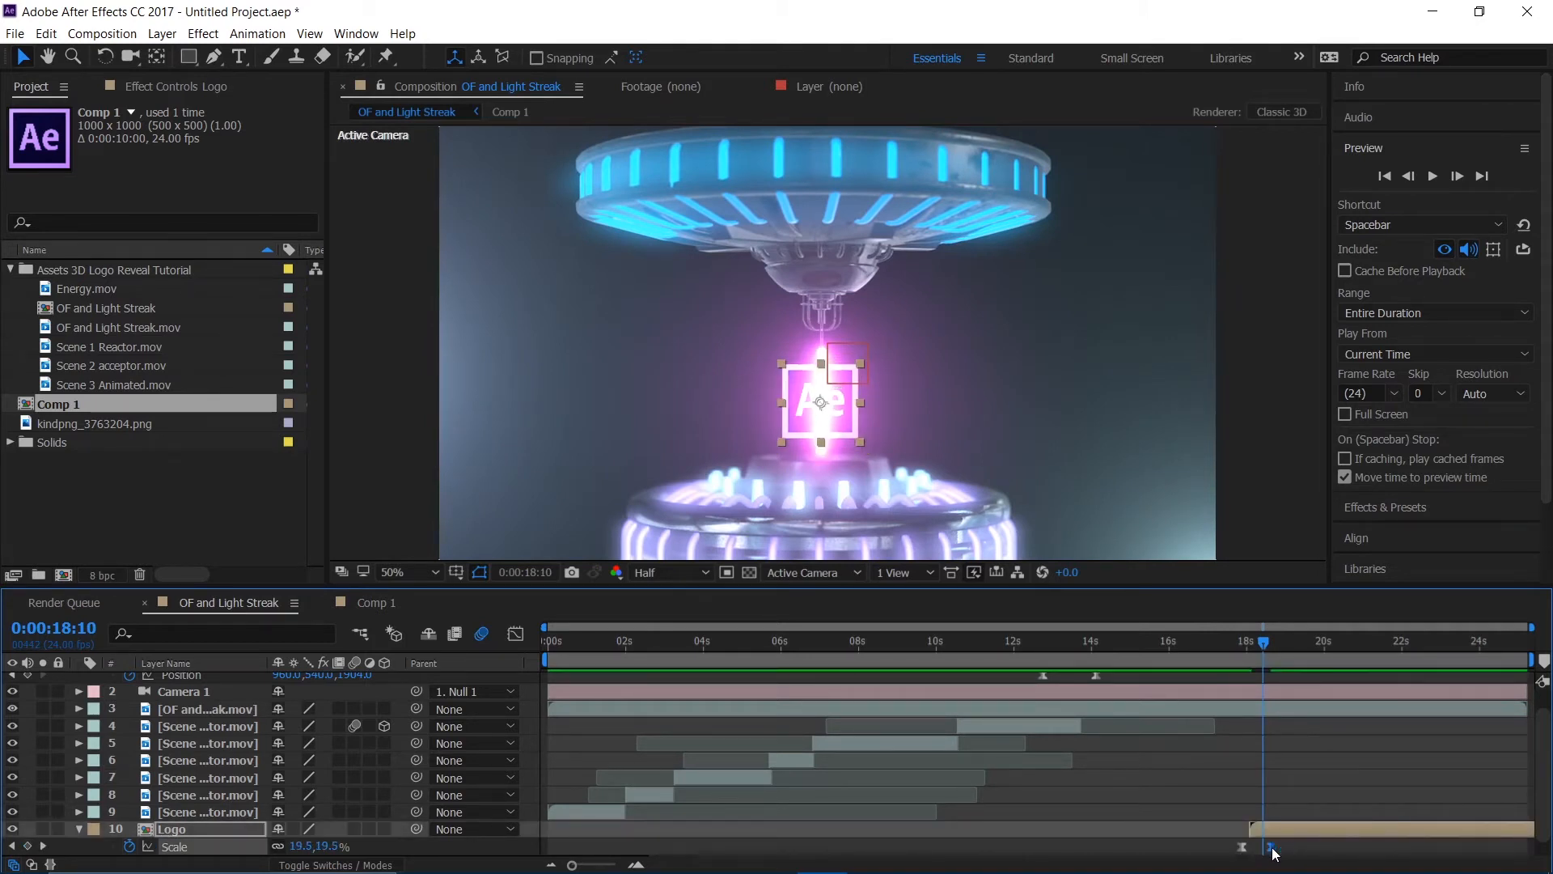
pyautogui.click(1212, 668)
pyautogui.press('space')
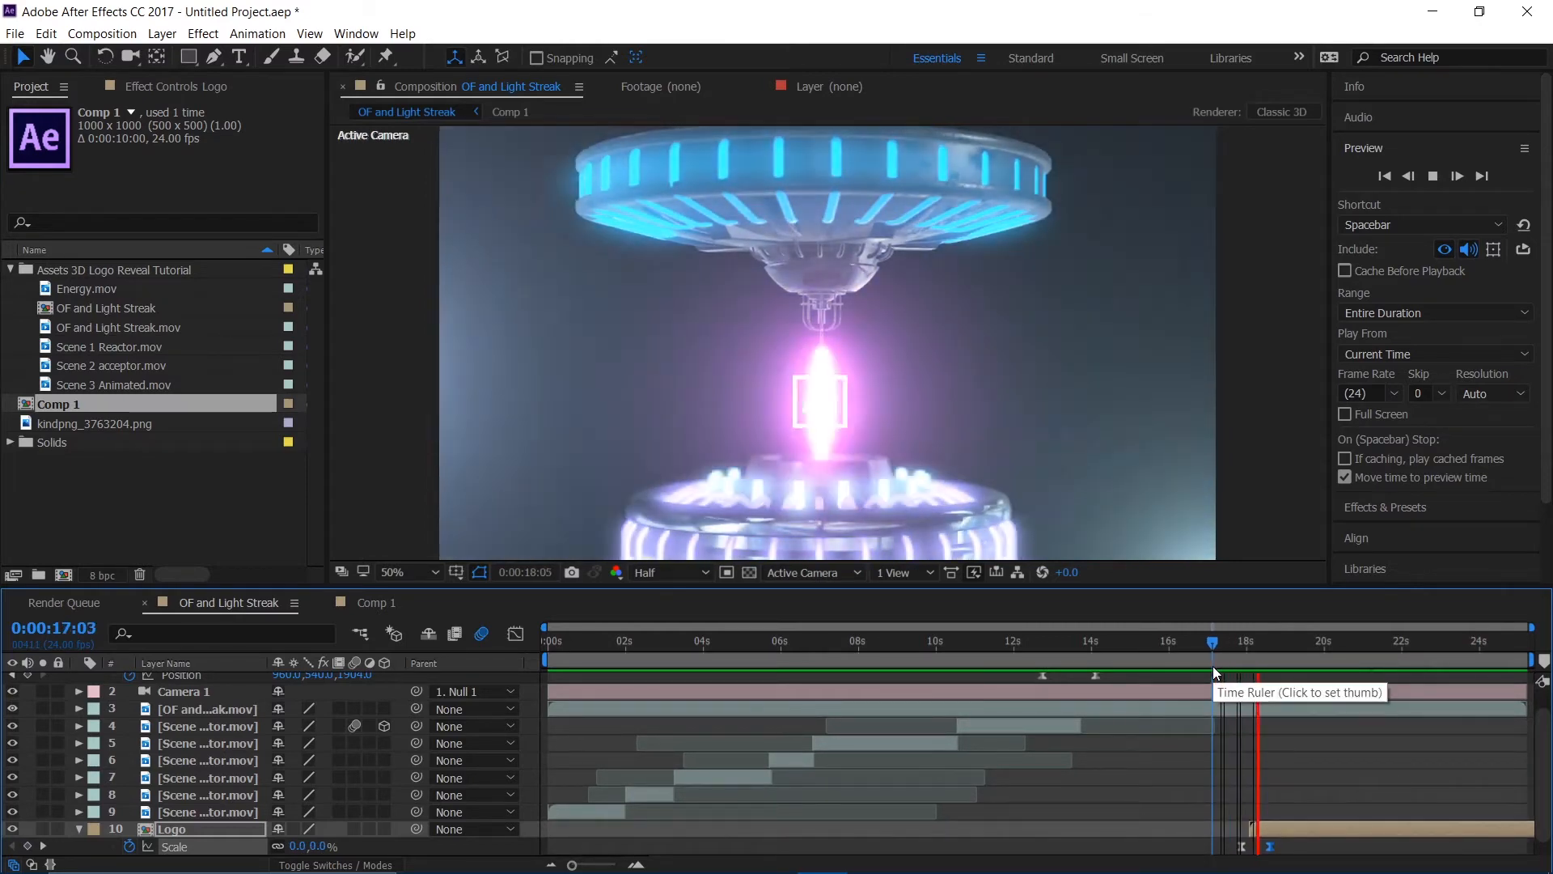
pyautogui.press('space')
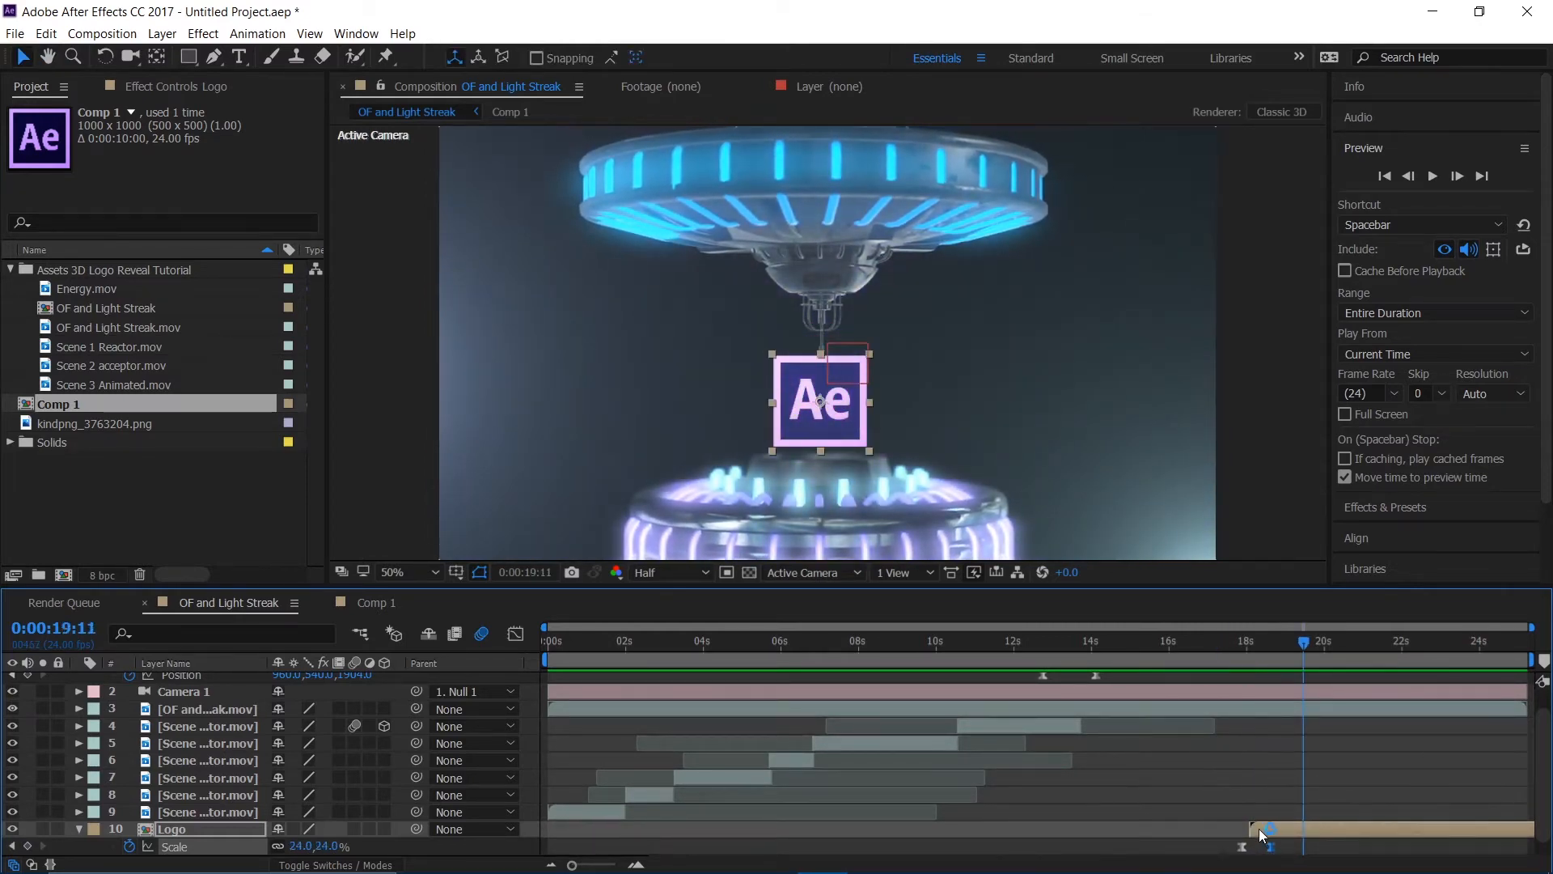
# - Move the Logo layer's second scale keyframe earlier to 0:00:18:03 and preview the faster pop-up from 0:00:16:18
pyautogui.moveTo(1264, 659); pyautogui.dragTo(1252, 663)
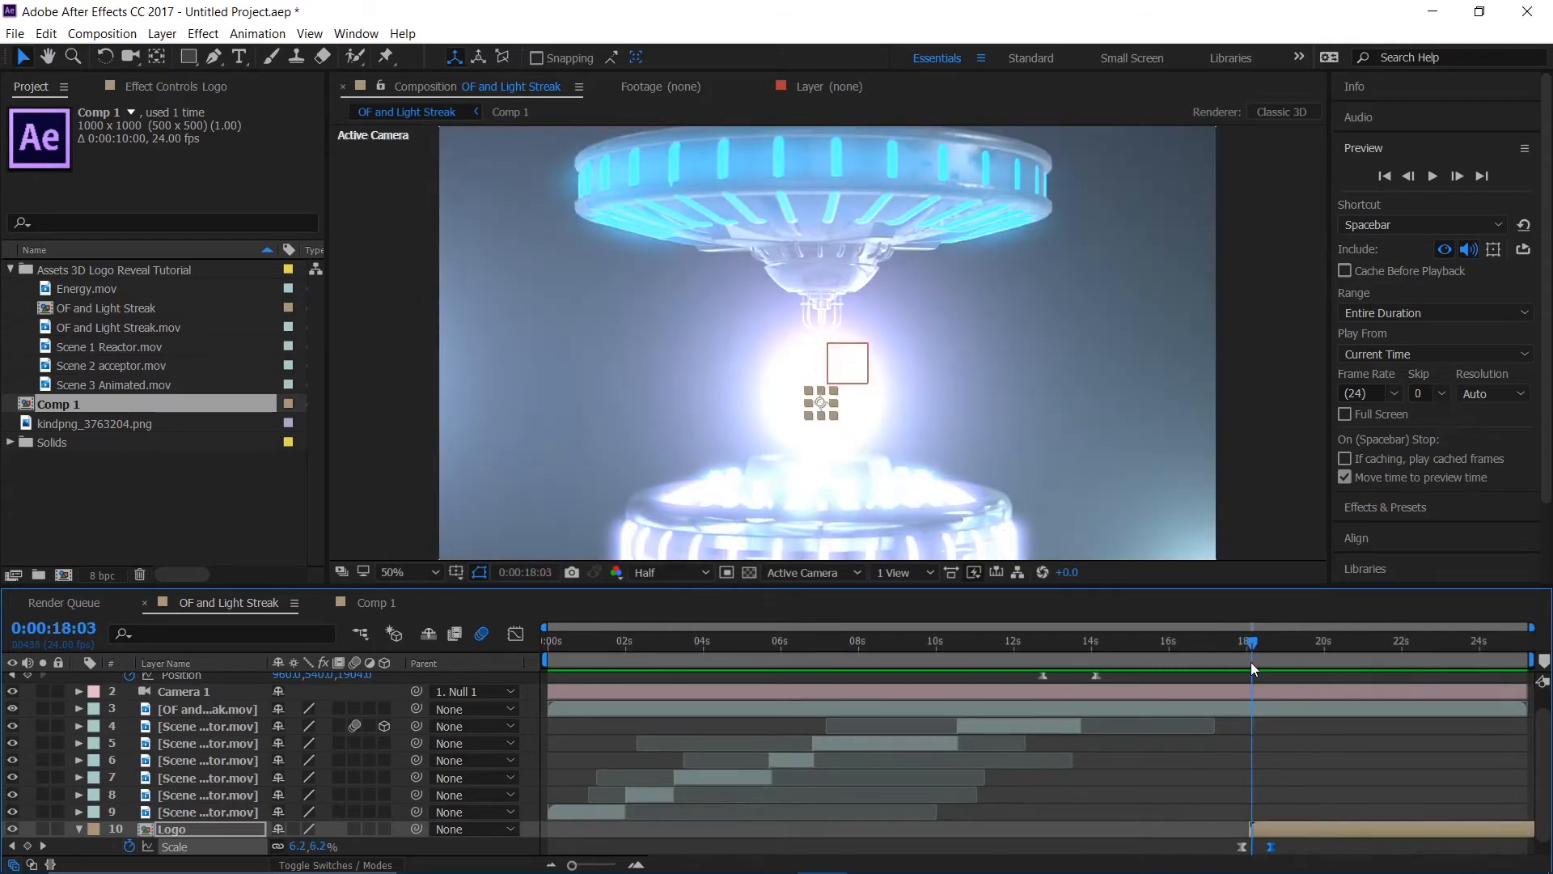
pyautogui.moveTo(1278, 845); pyautogui.dragTo(1252, 851)
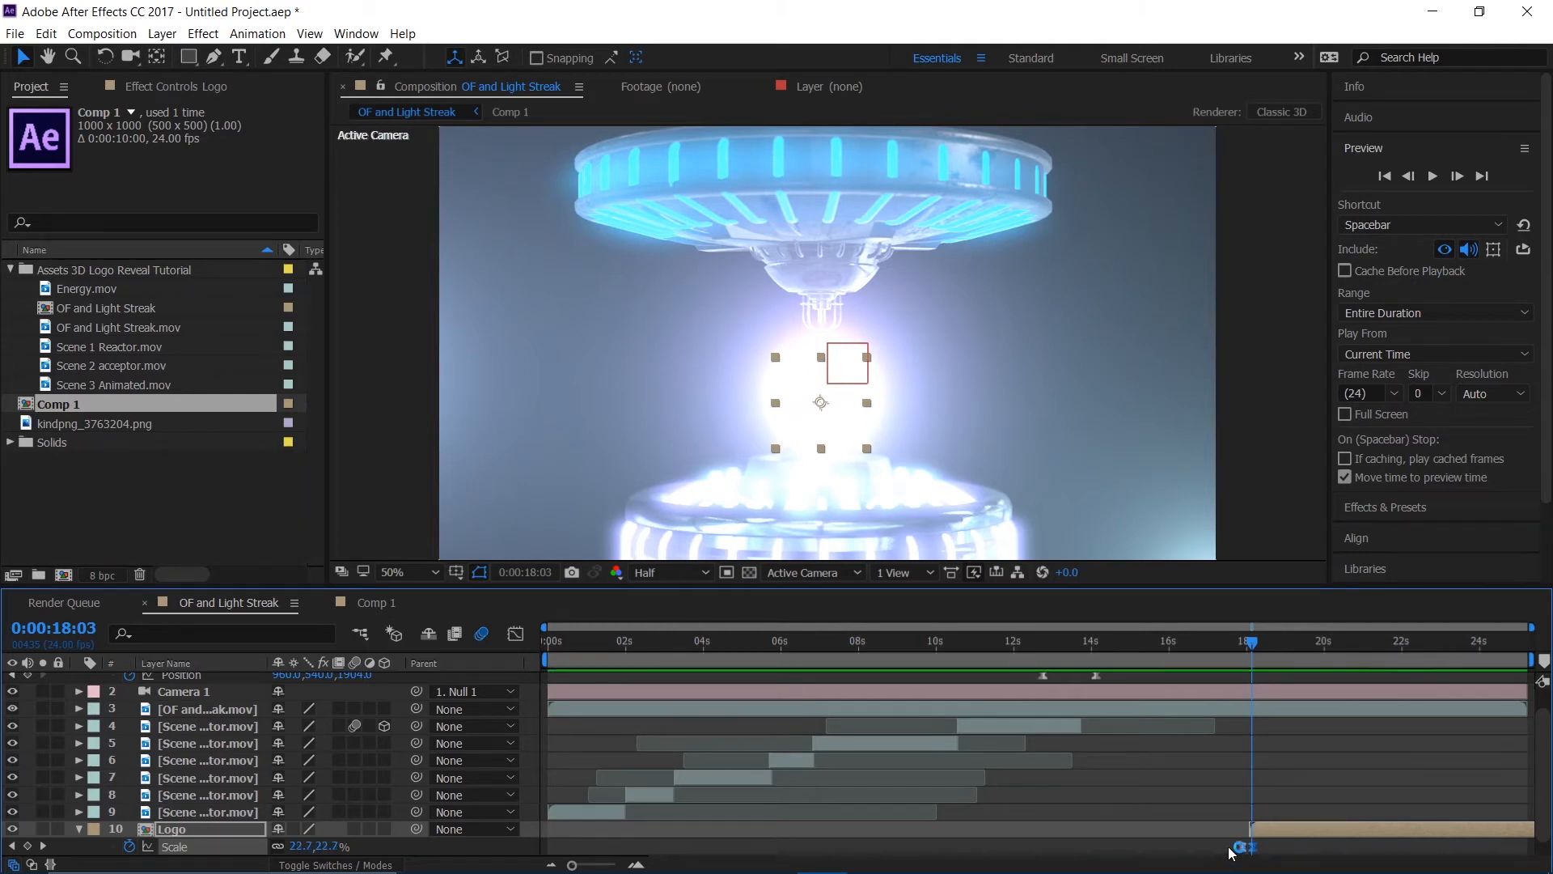
pyautogui.click(1198, 660)
pyautogui.press('space')
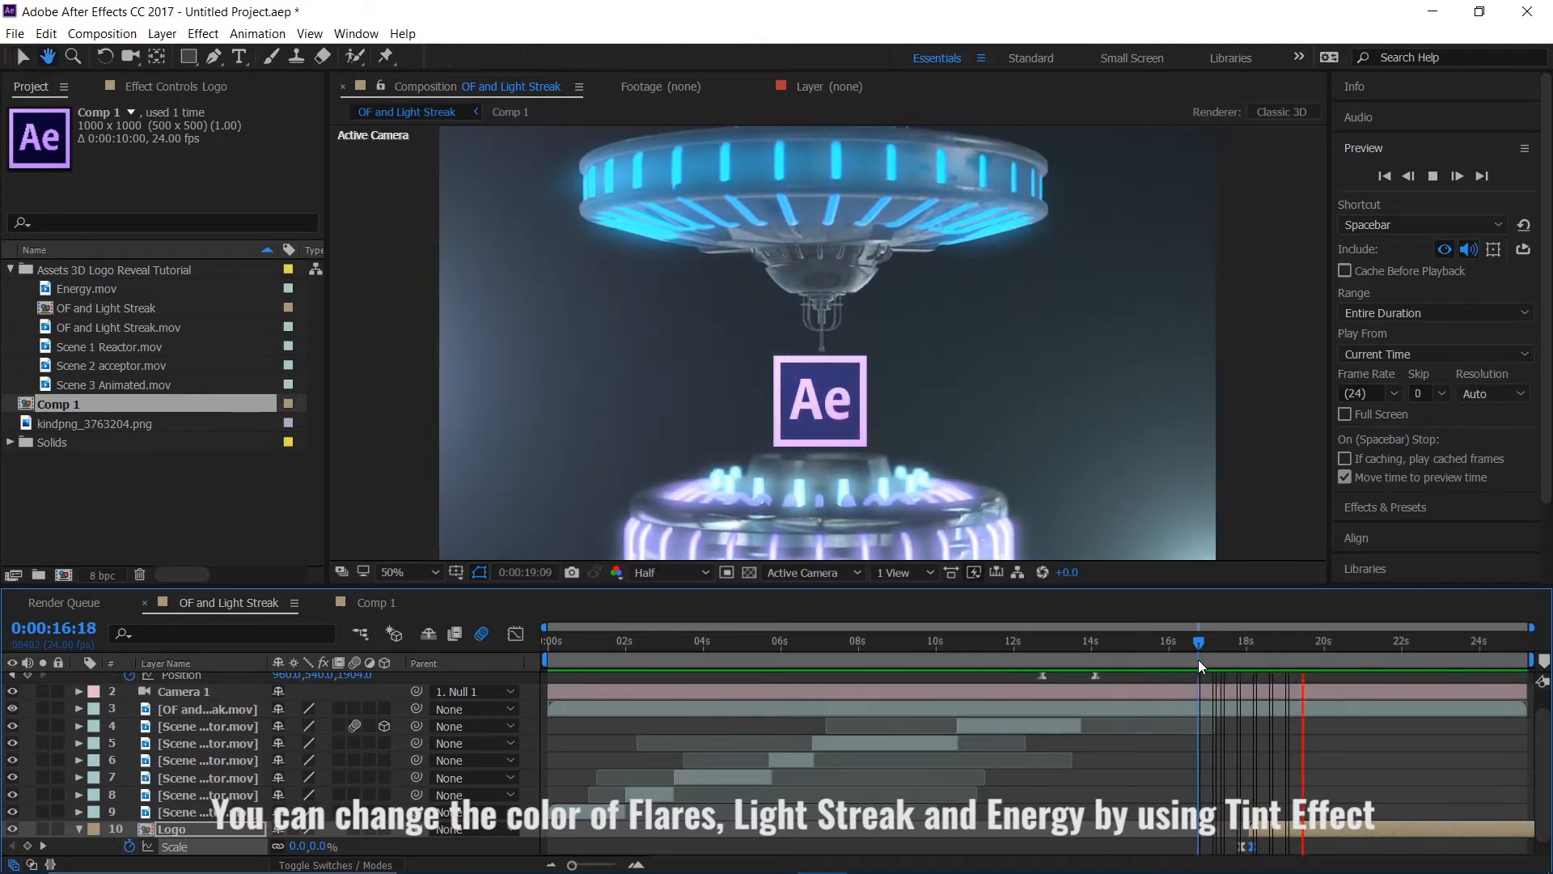
pyautogui.press('space')
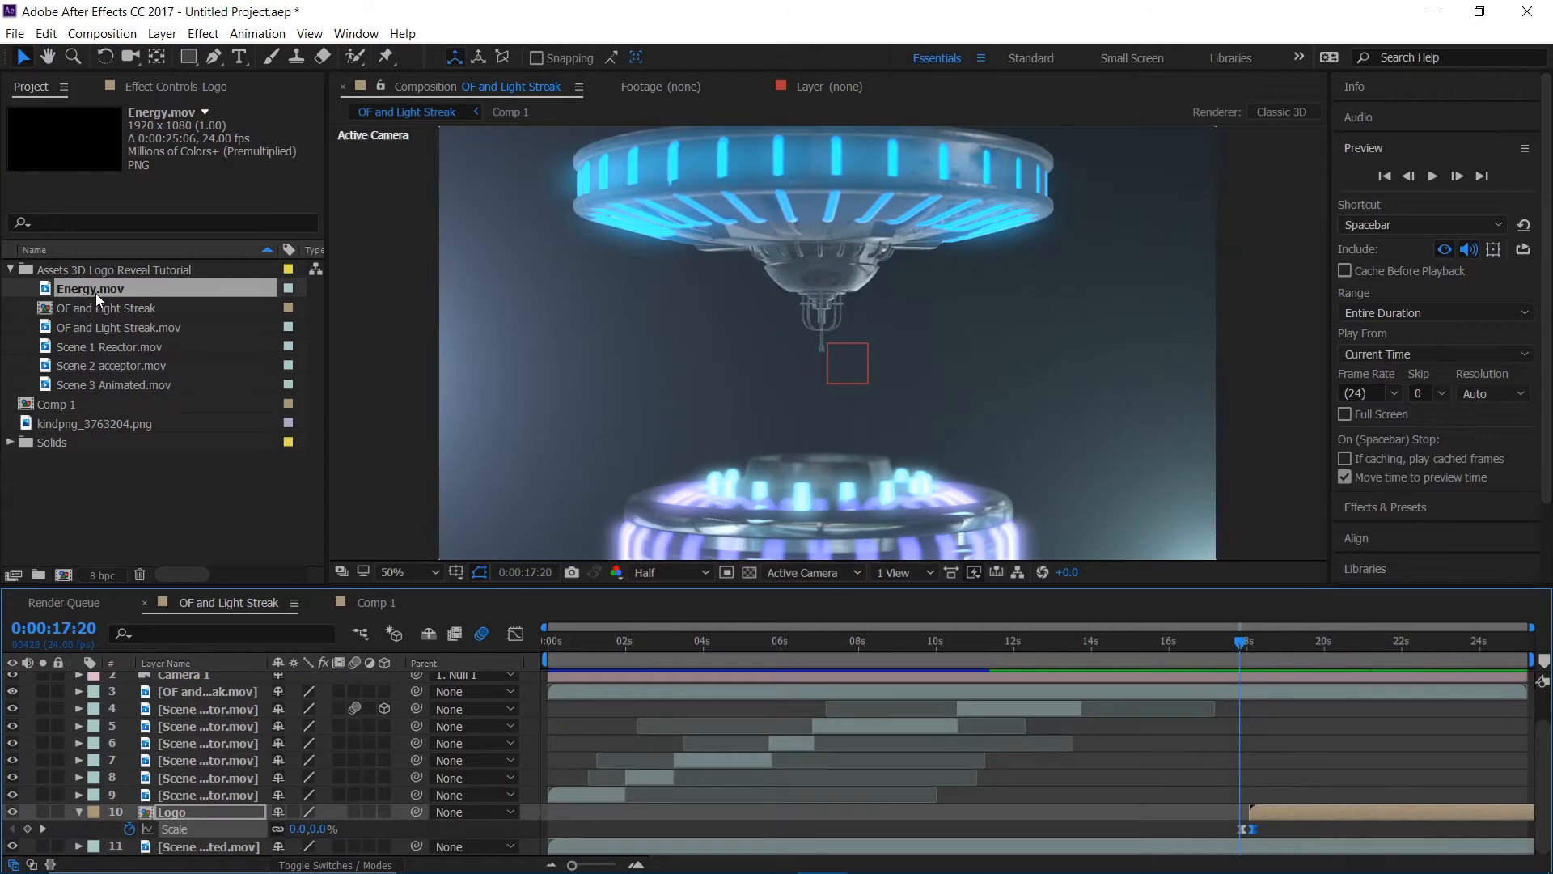
# - Place Energy.mov directly above the Logo layer with its blending mode set to Add, and preview the reveal from about 0:00:16:15
pyautogui.moveTo(96, 293); pyautogui.dragTo(183, 801)
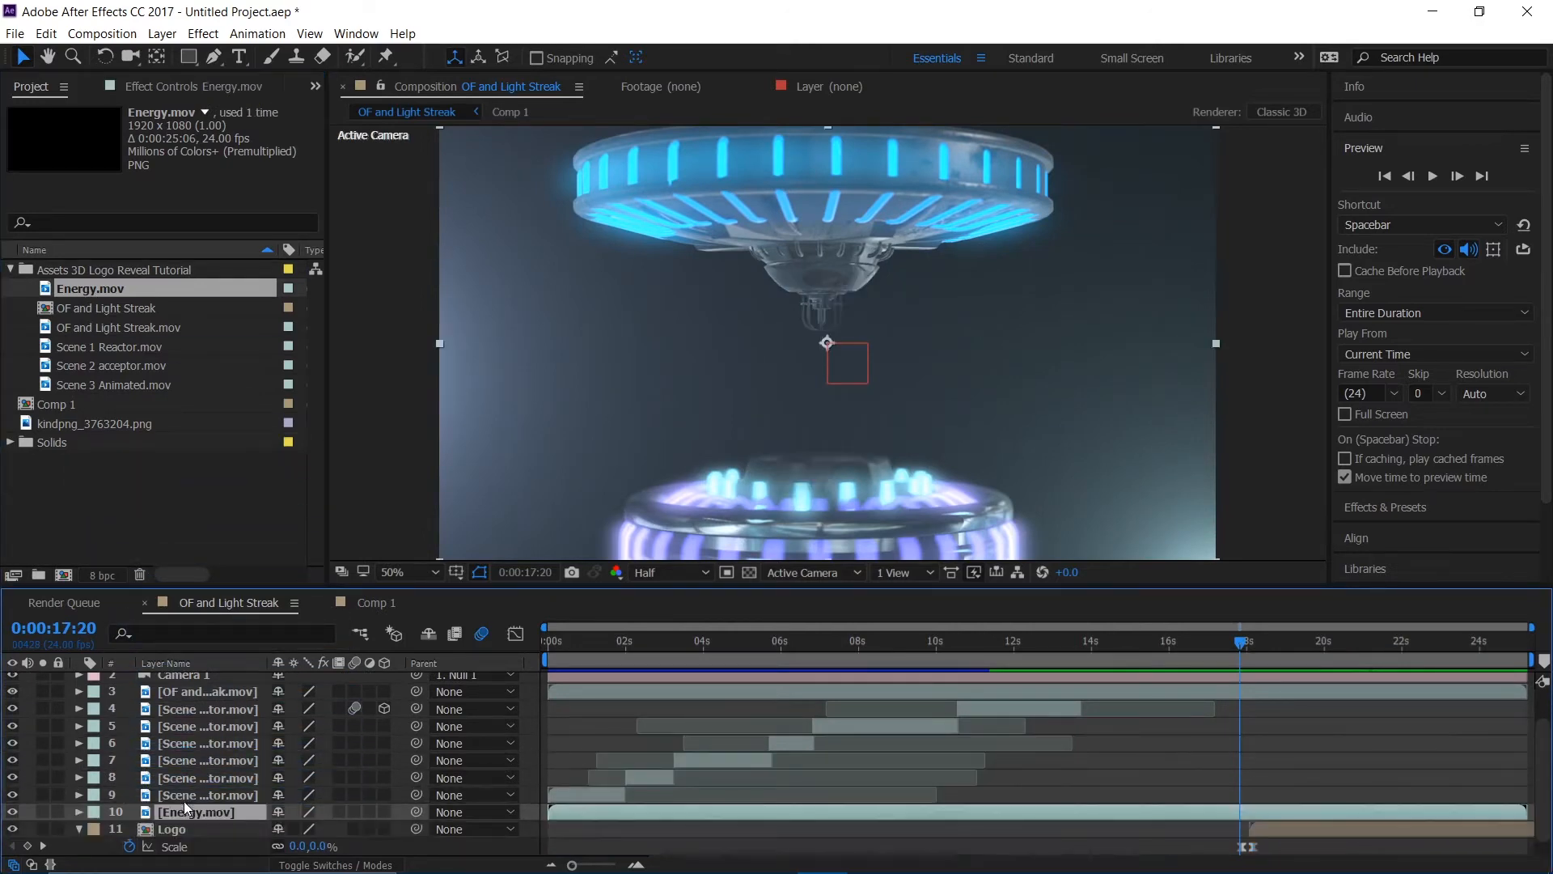
pyautogui.click(336, 865)
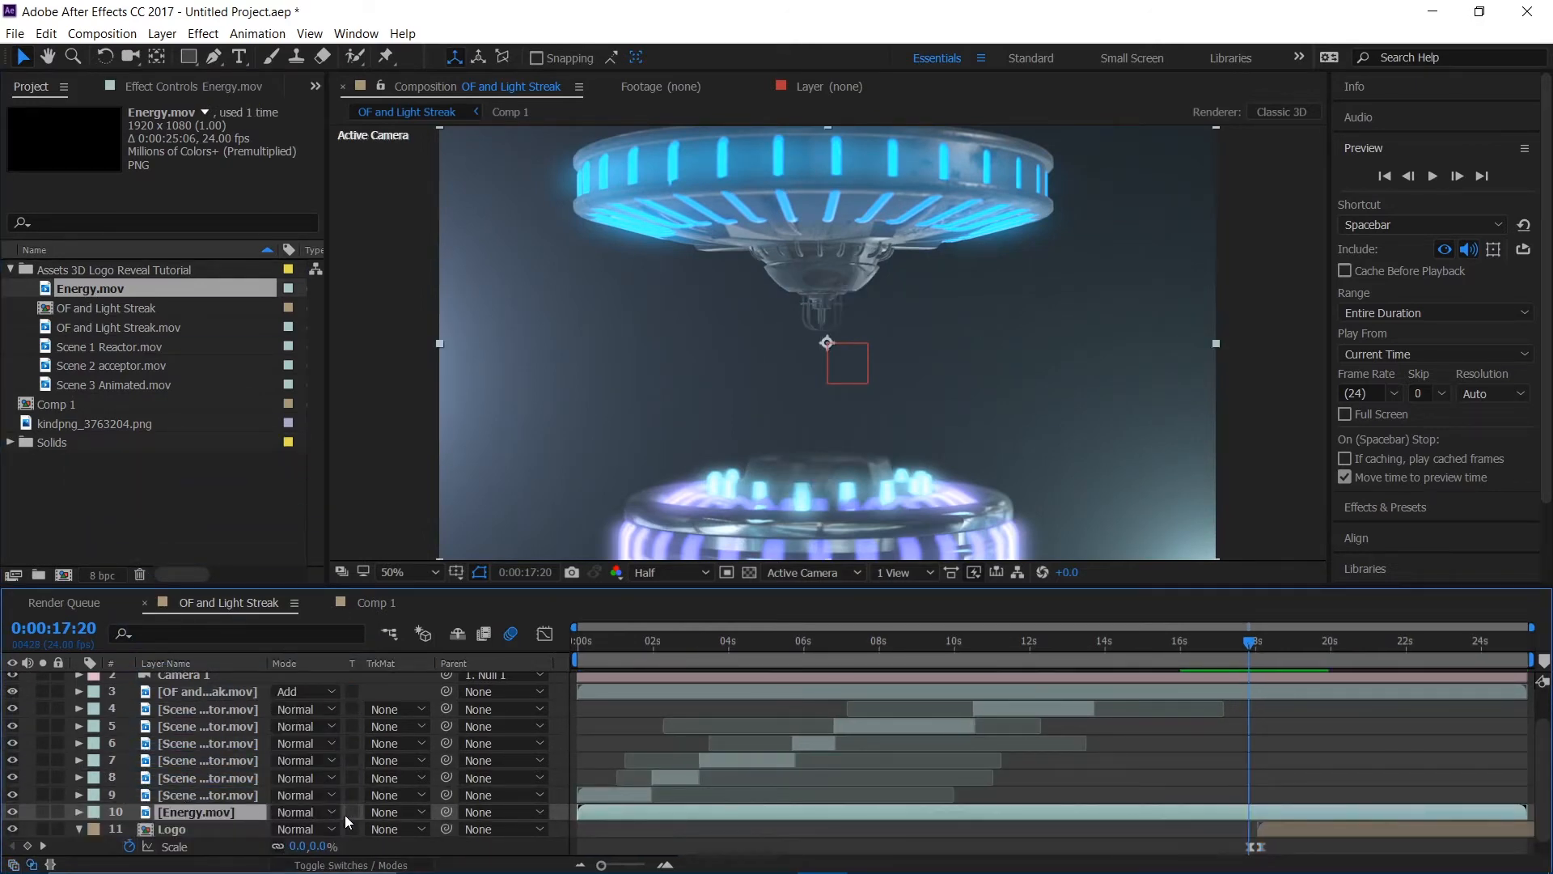
pyautogui.click(323, 811)
pyautogui.click(345, 265)
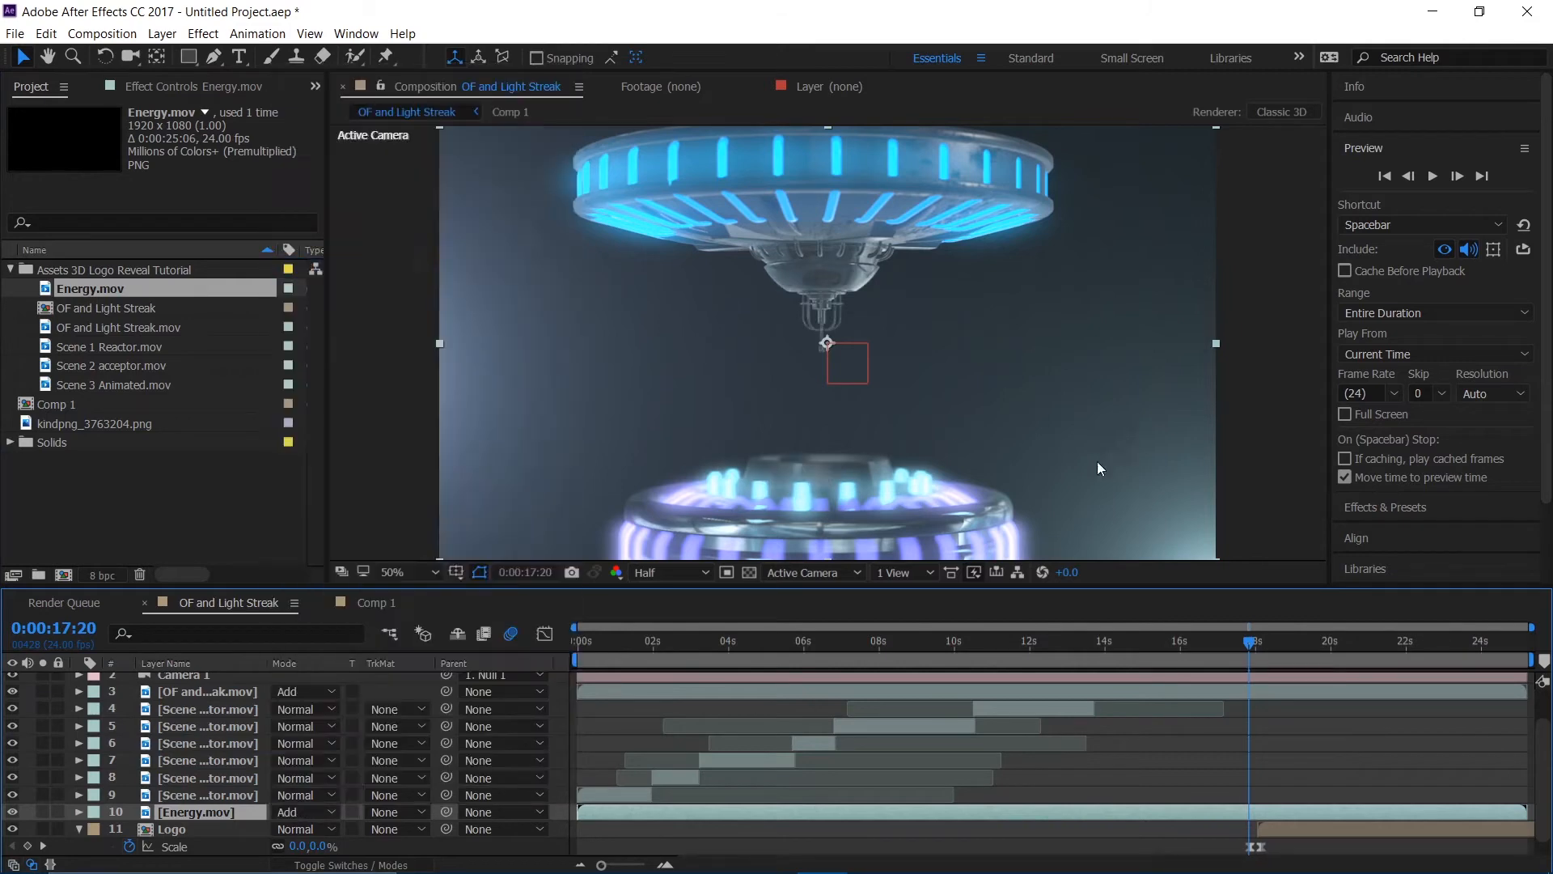
pyautogui.click(1196, 647)
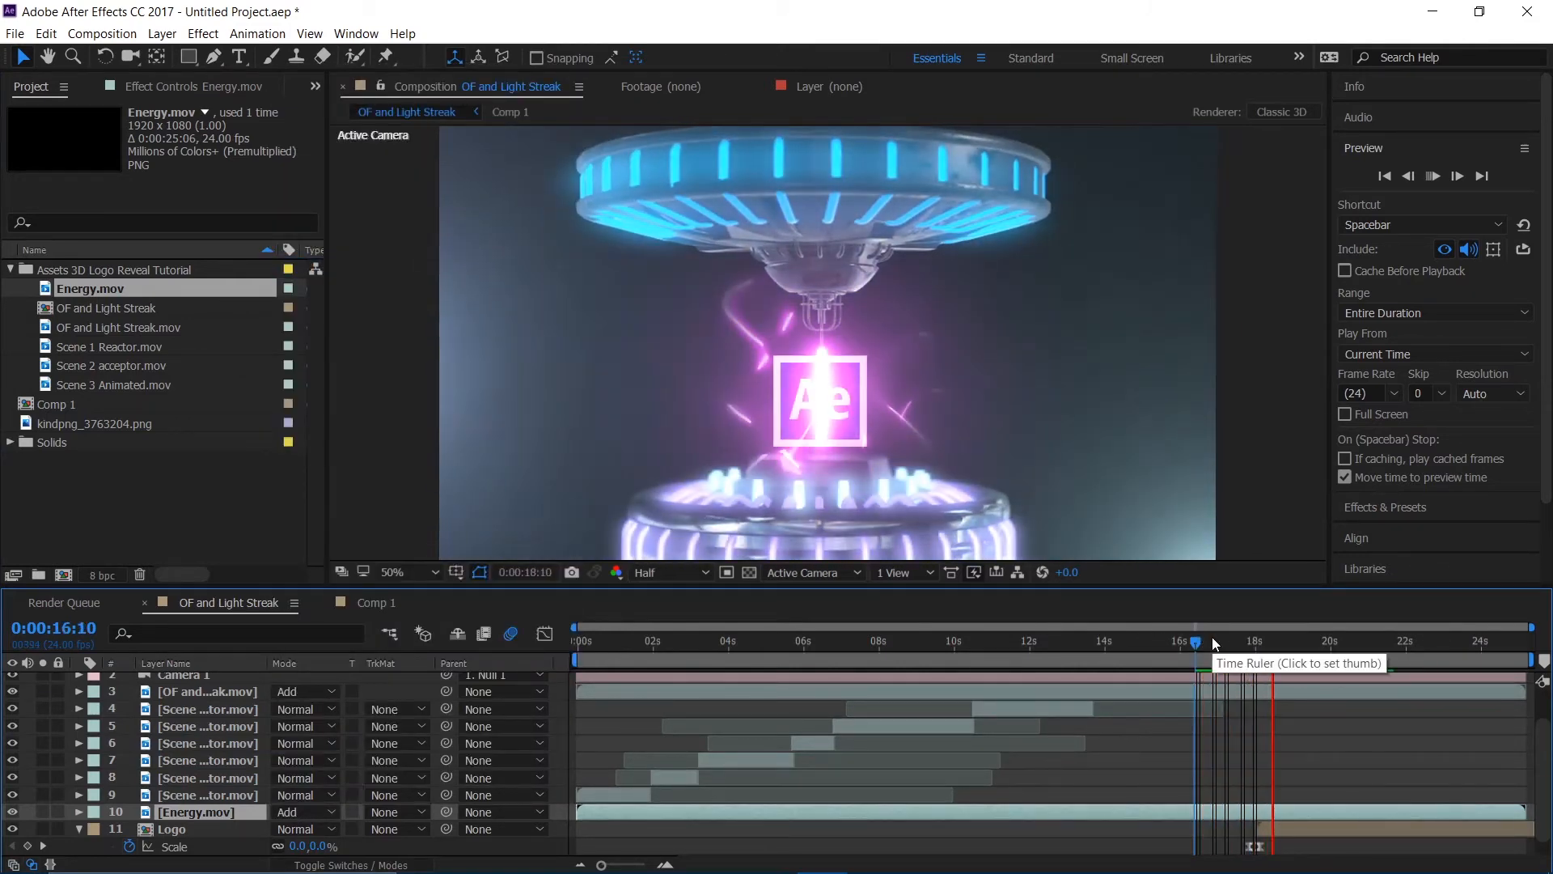
pyautogui.click(1205, 652)
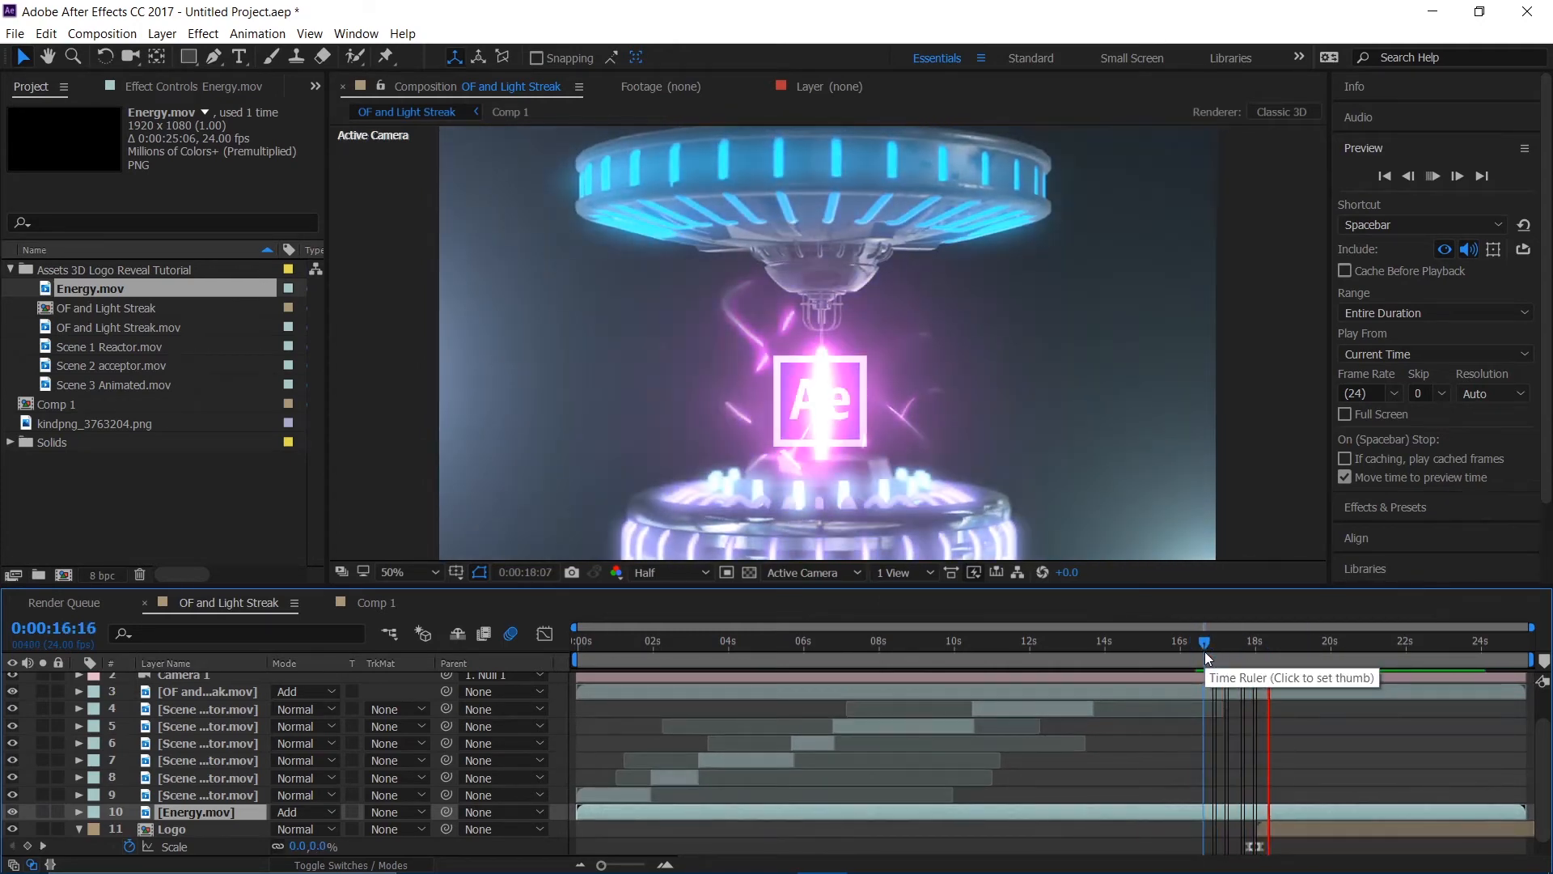
pyautogui.press('space')
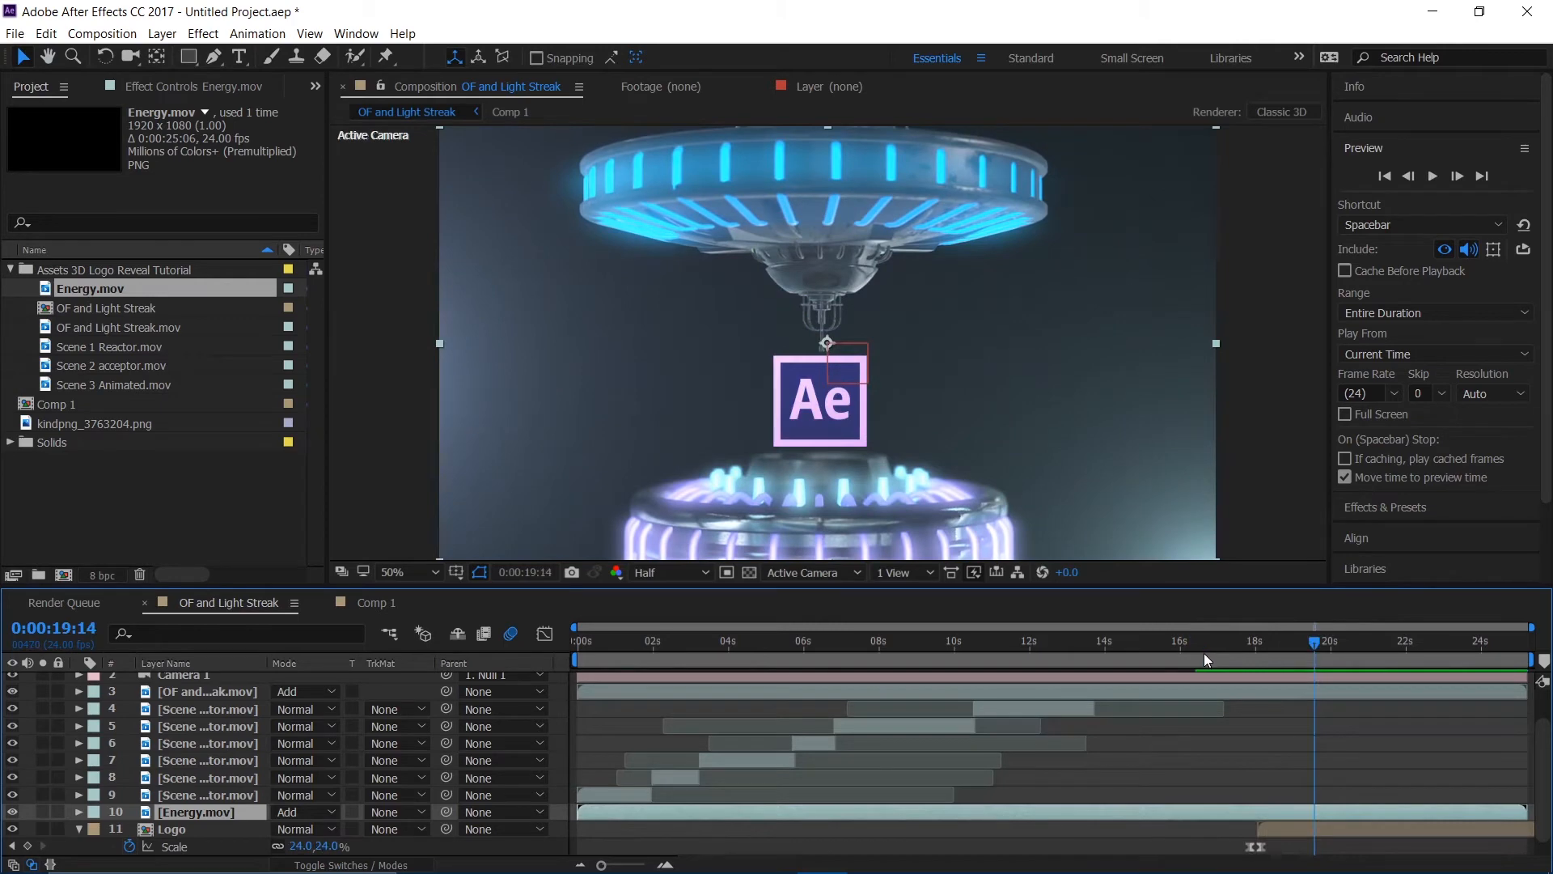
pyautogui.click(1204, 653)
pyautogui.press('space')
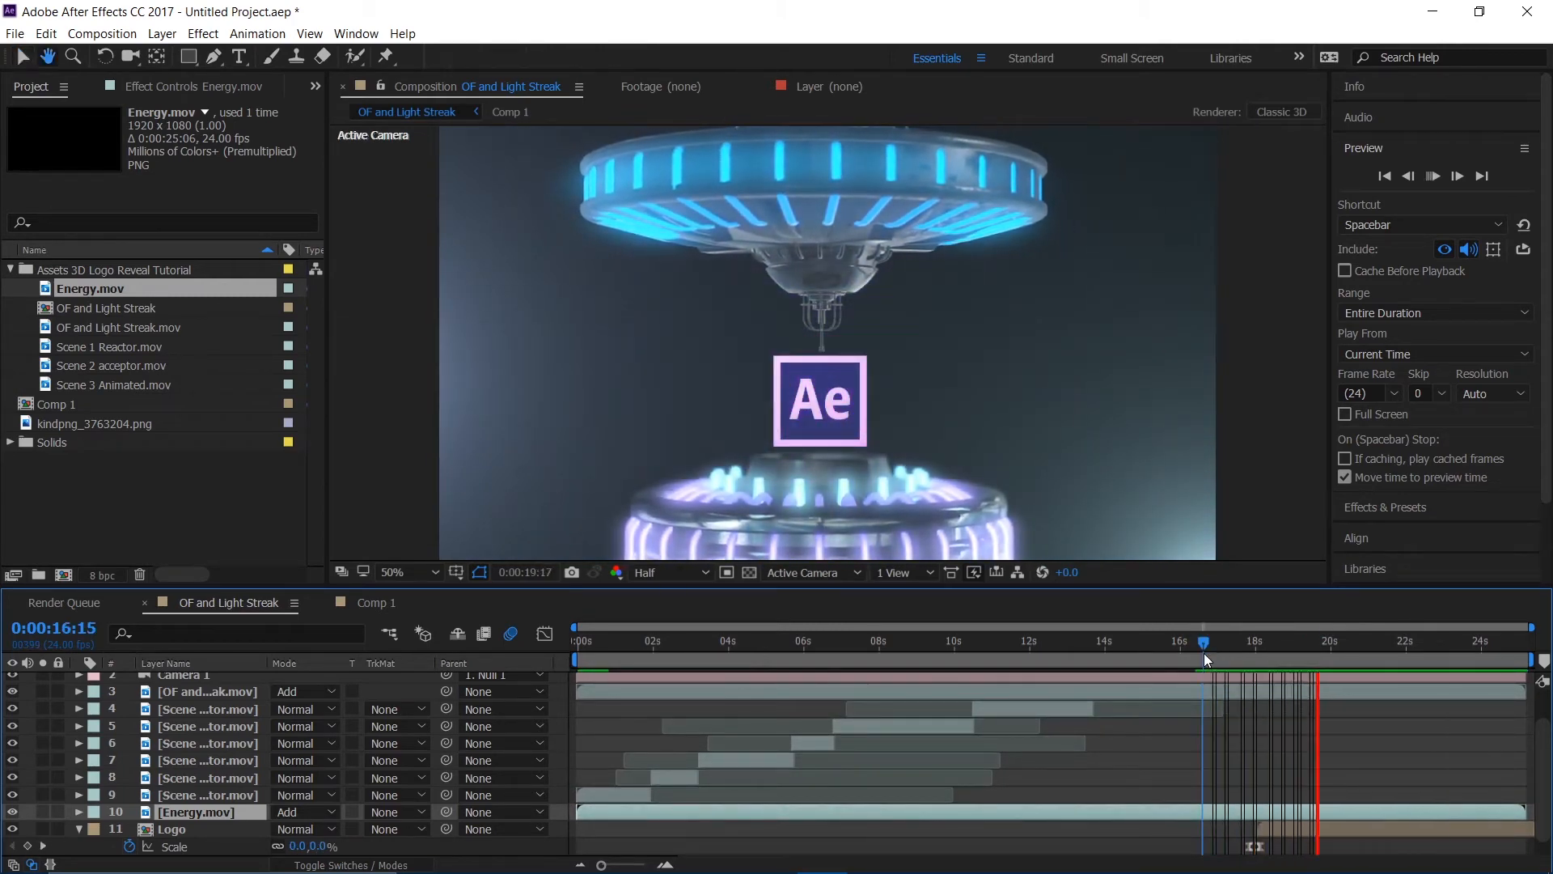
pyautogui.press('space')
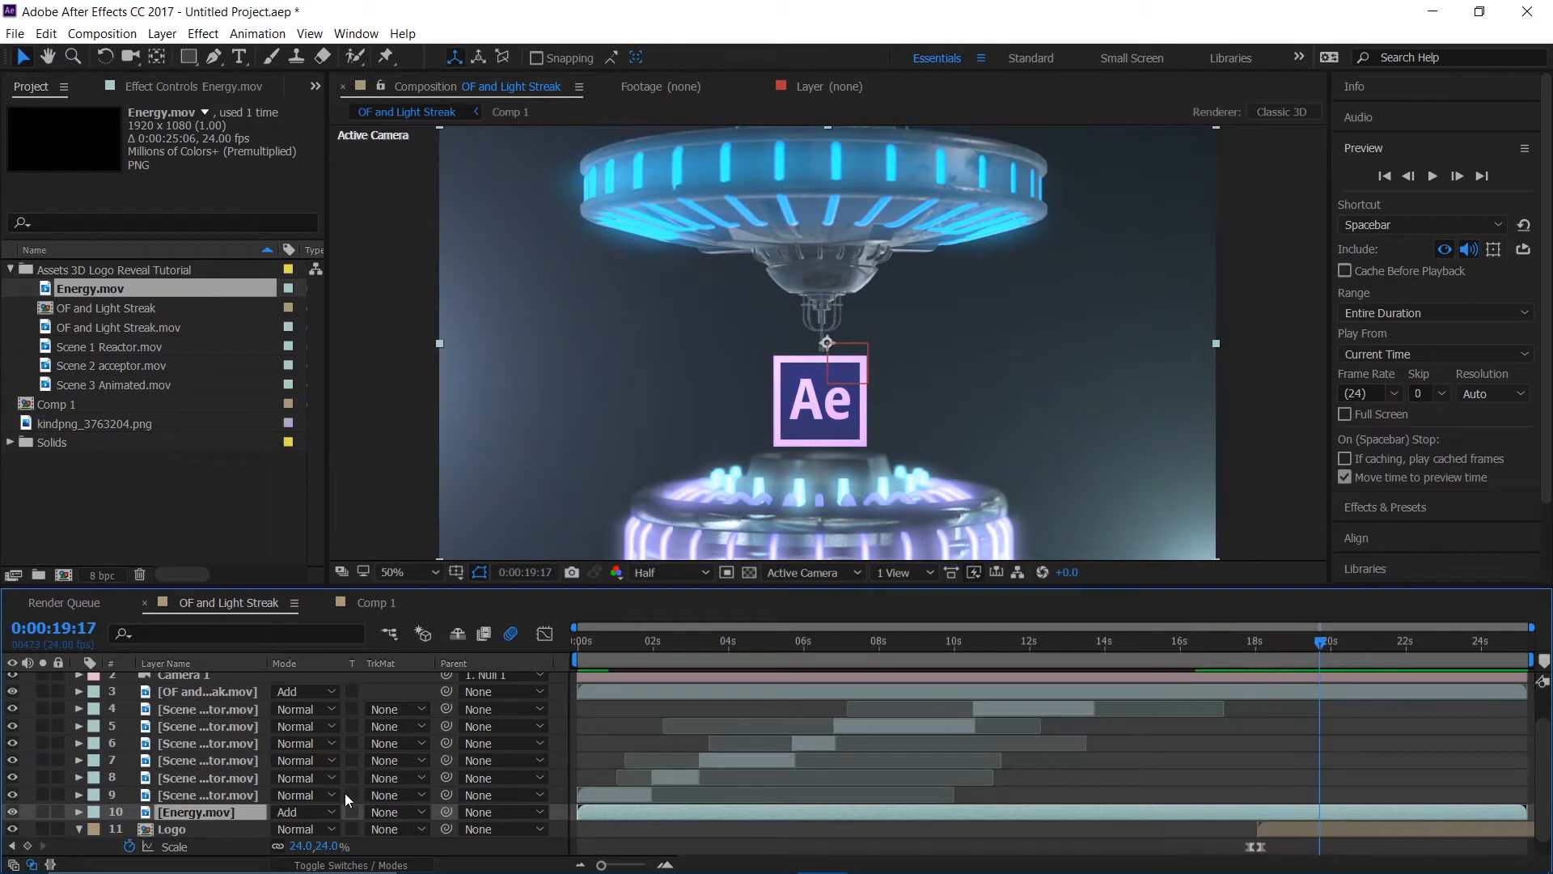
# - Find the Stylize Glow effect and apply it to the Logo layer
pyautogui.click(178, 828)
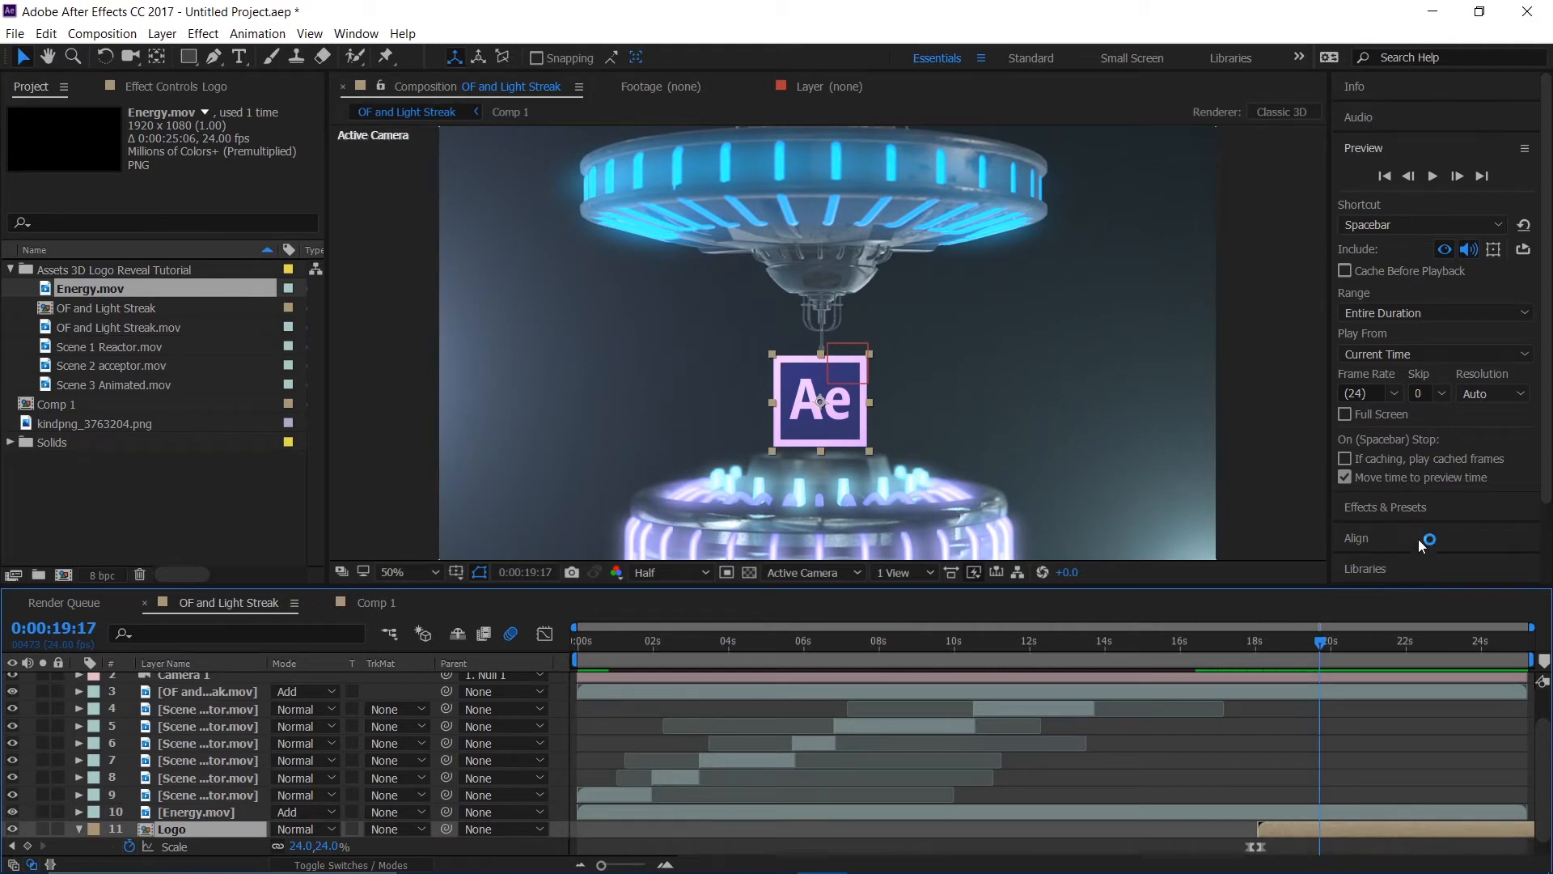
pyautogui.click(1410, 508)
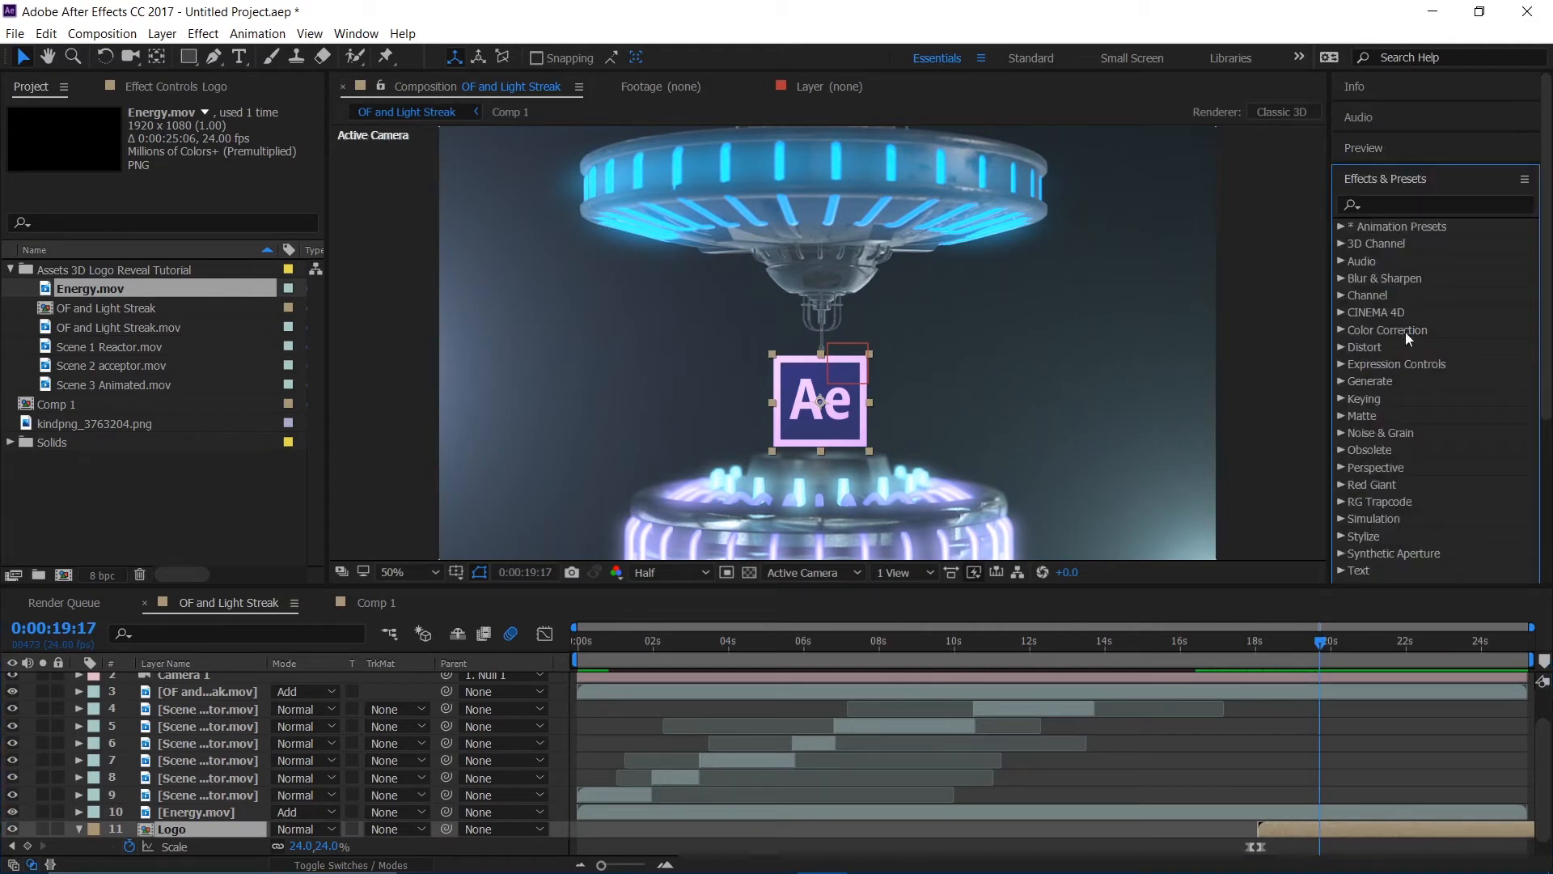
pyautogui.click(1393, 201)
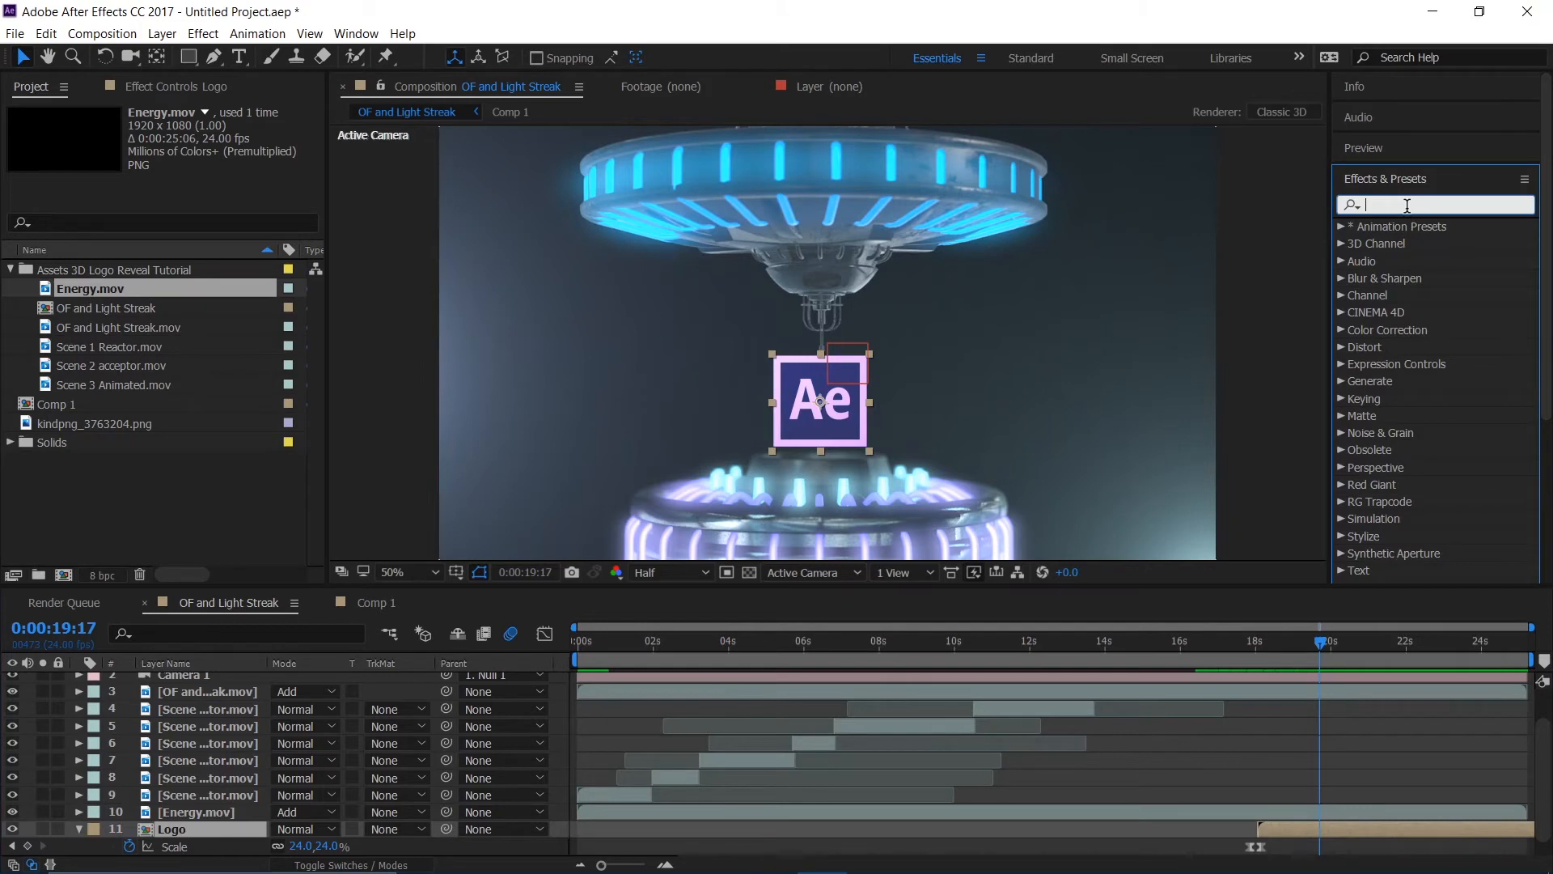
pyautogui.write('Glow')
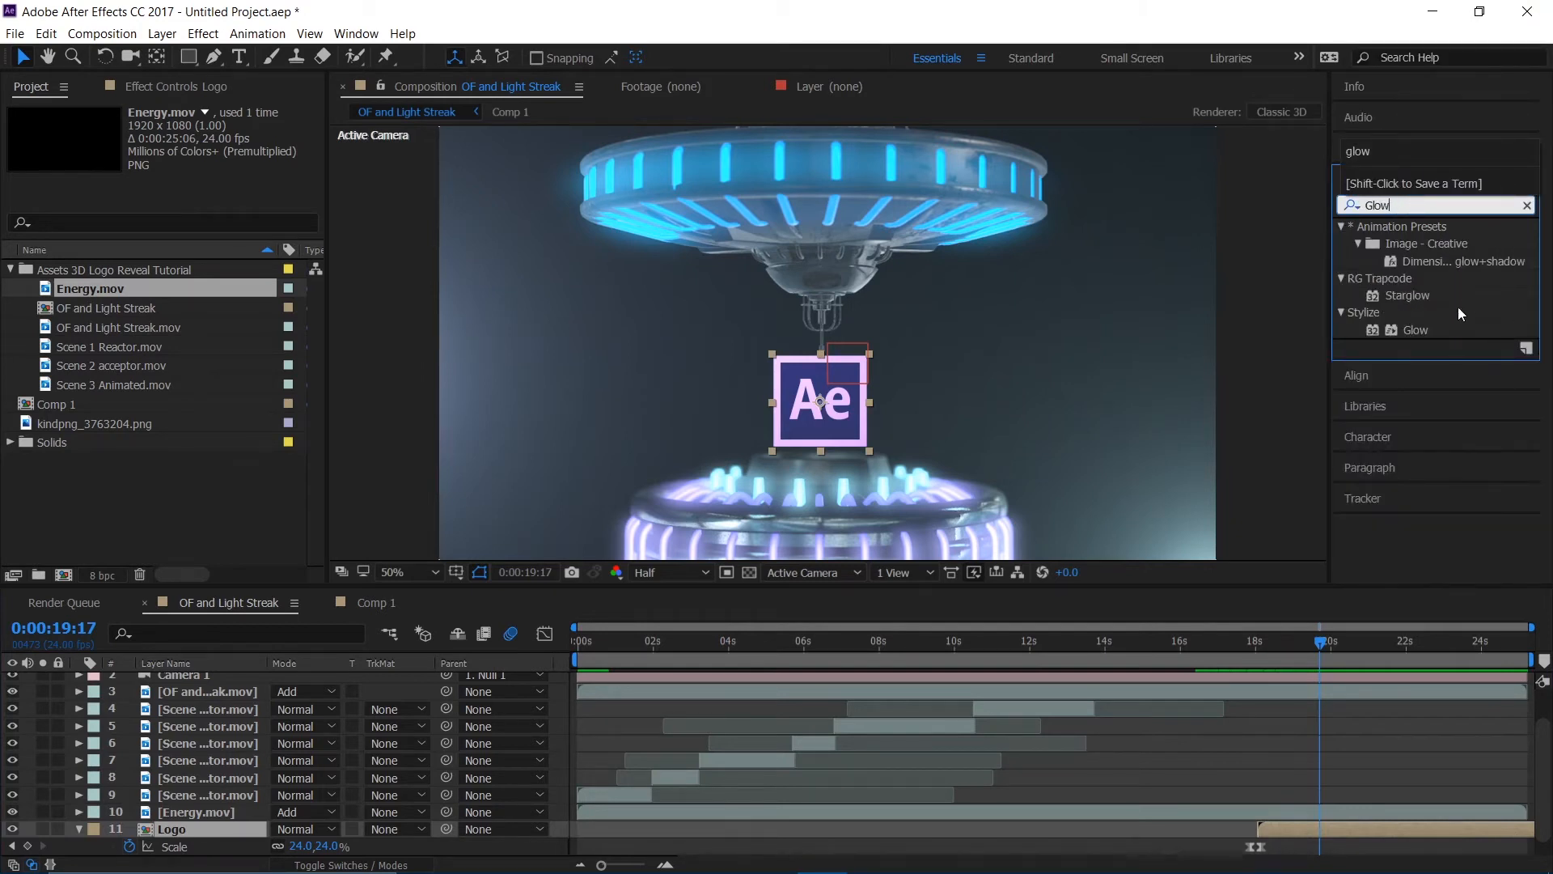
pyautogui.doubleClick(1429, 332)
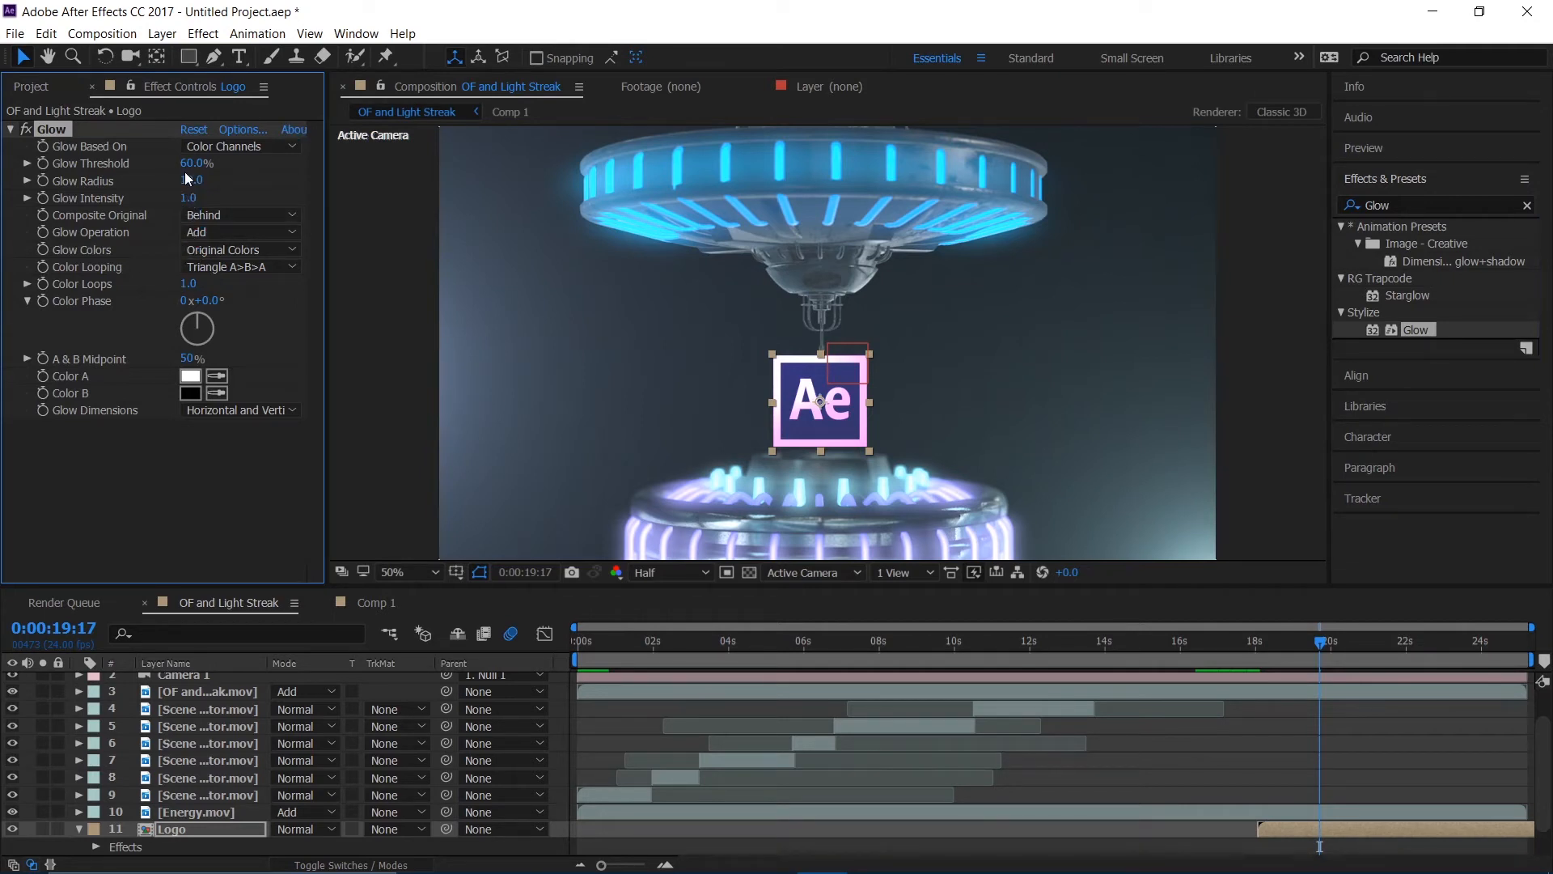
# - Set the Logo glow's threshold to 71% and intensity to 1.2, and raise its radius to 266 or more
pyautogui.moveTo(186, 182); pyautogui.dragTo(412, 155)
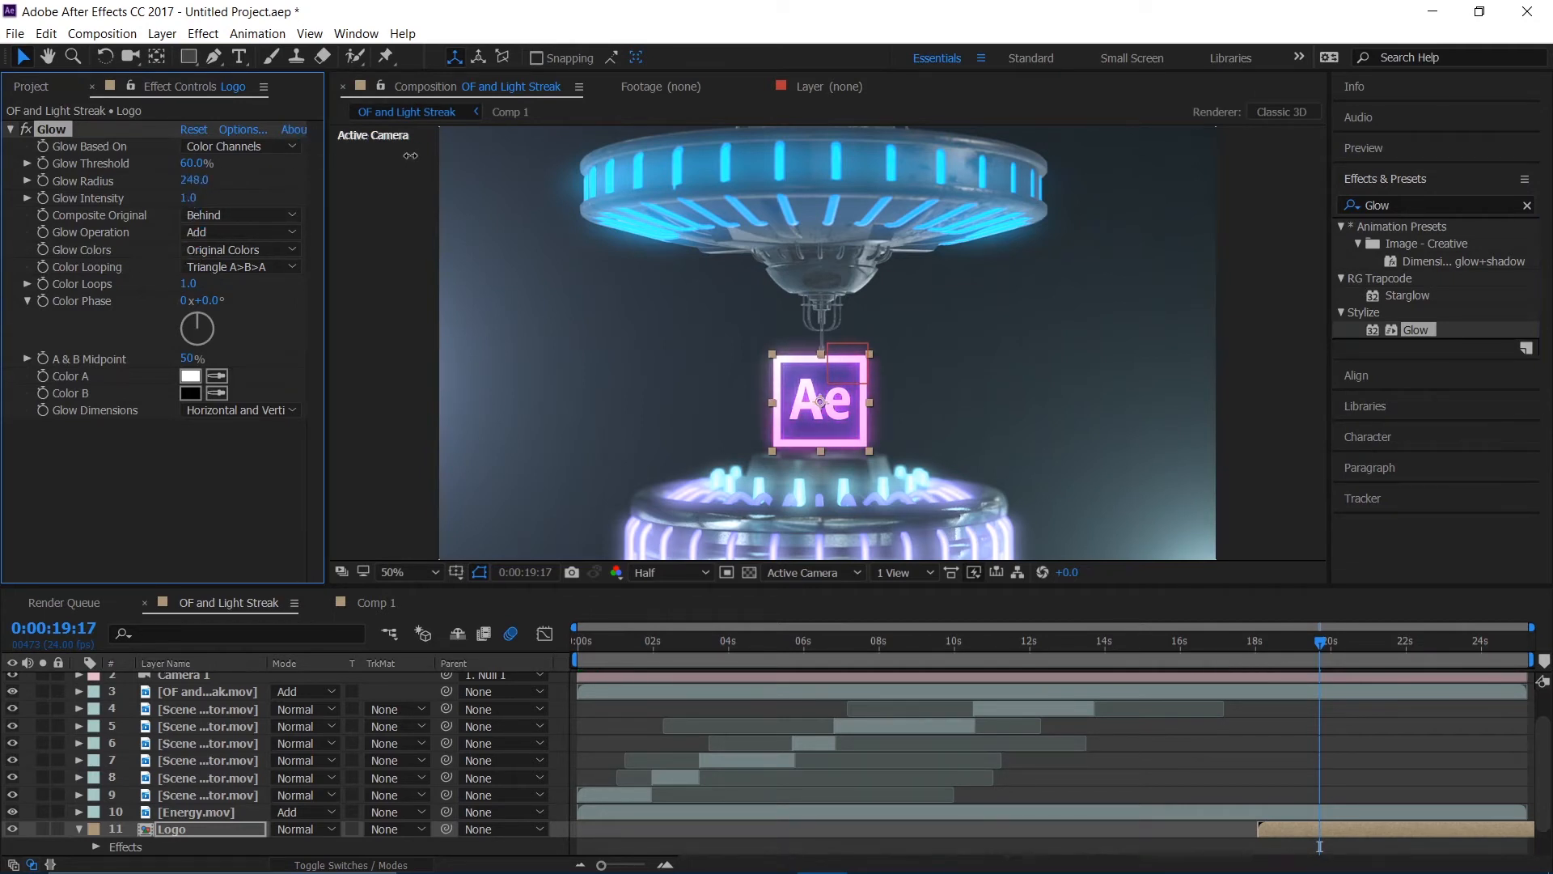
pyautogui.moveTo(189, 199); pyautogui.dragTo(216, 165)
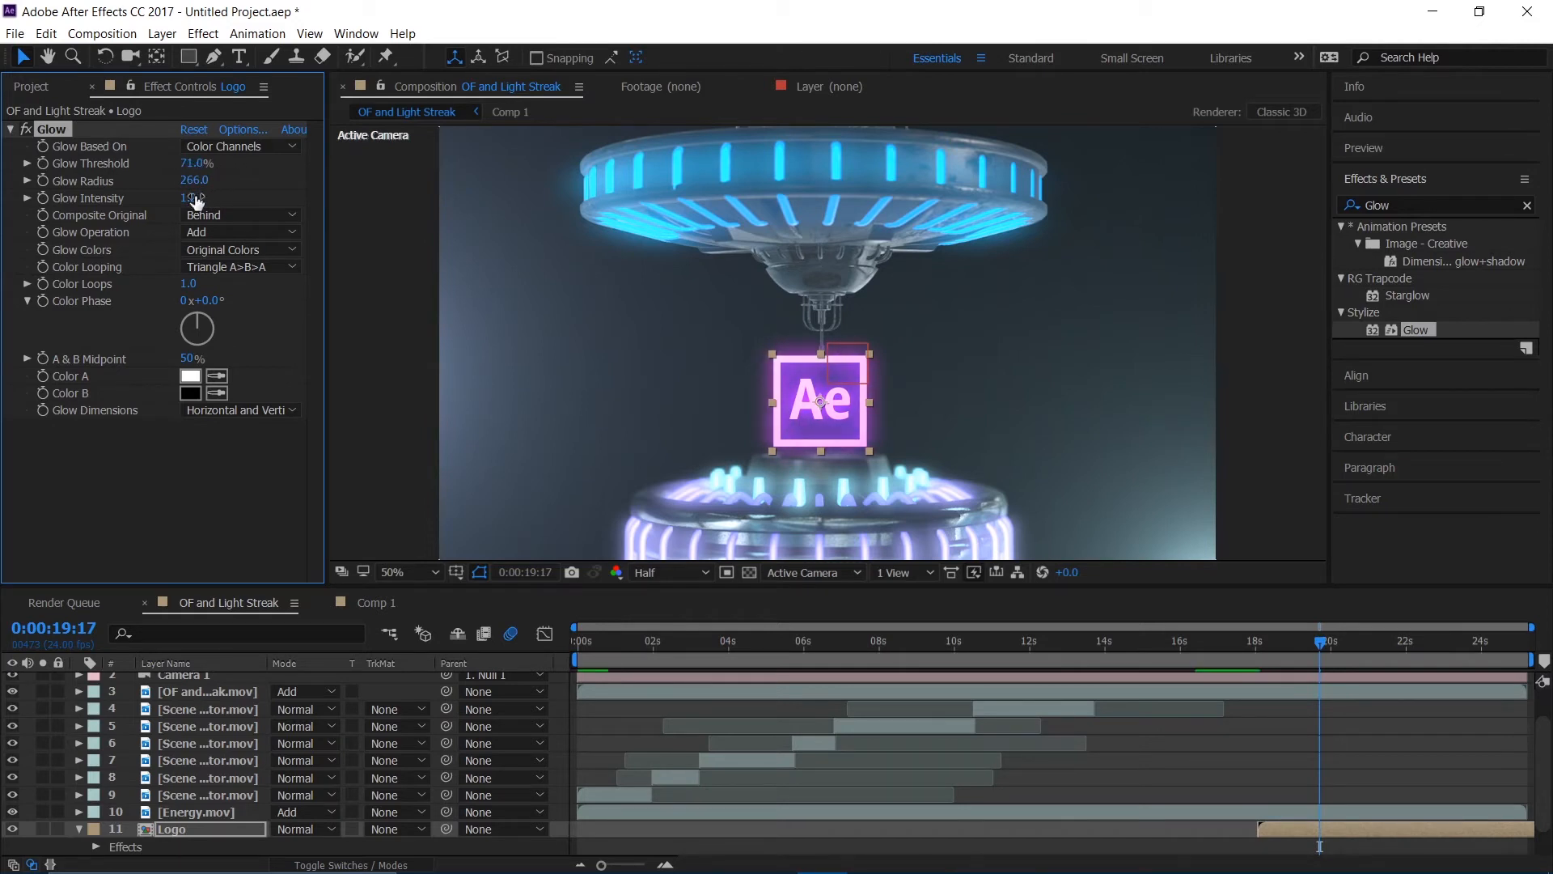
pyautogui.moveTo(194, 179); pyautogui.dragTo(228, 180)
# - Add a second Glow to the Logo layer with threshold 100%, radius 617 and intensity 0.3
pyautogui.moveTo(1422, 331); pyautogui.dragTo(270, 503)
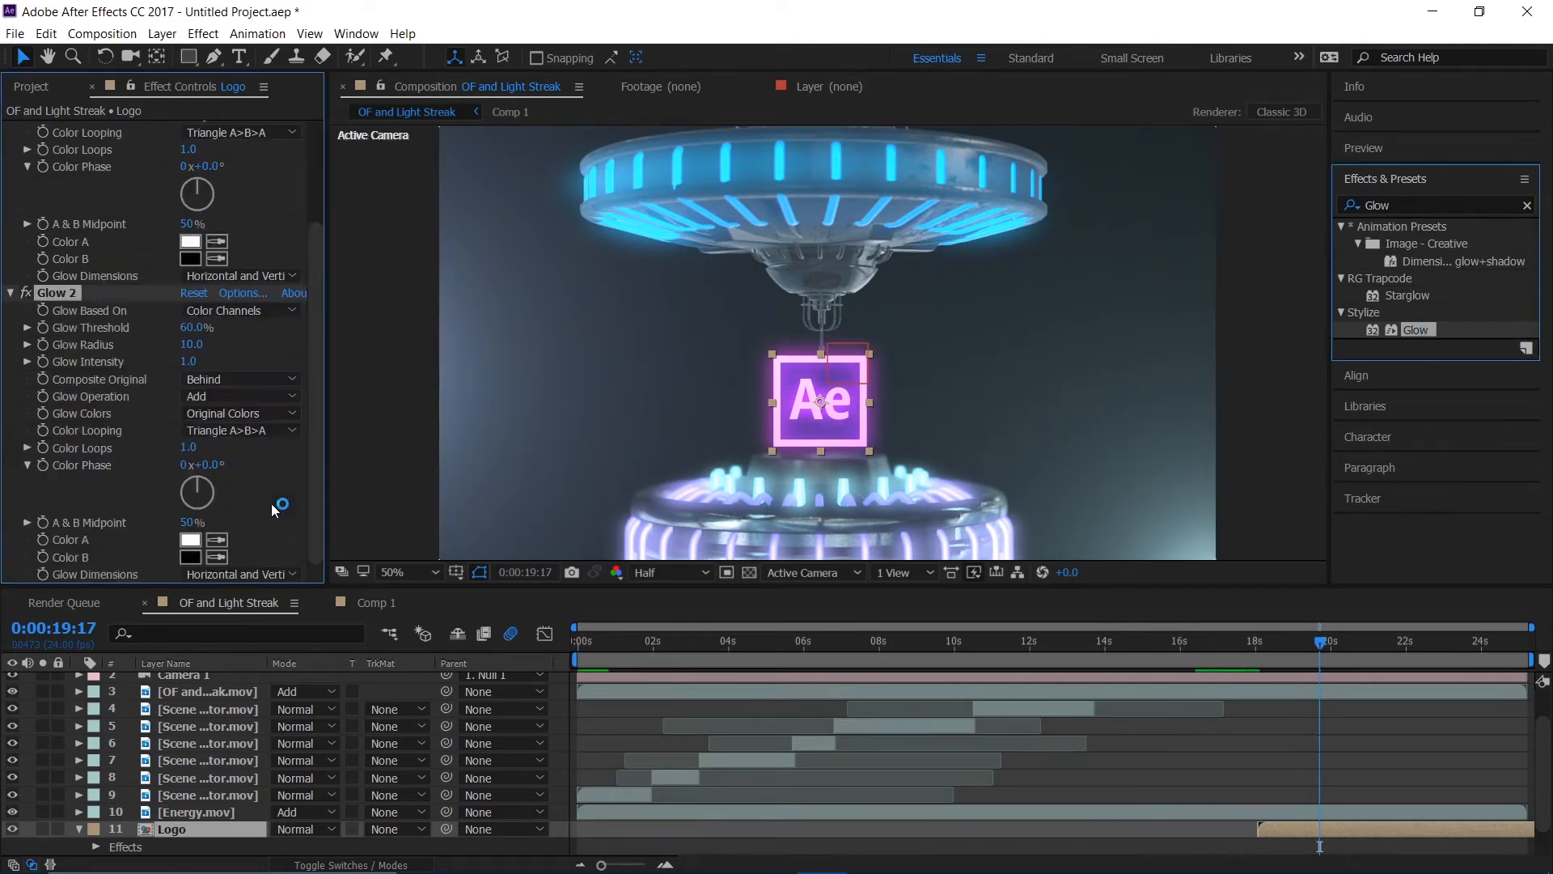
pyautogui.moveTo(209, 334); pyautogui.dragTo(308, 311)
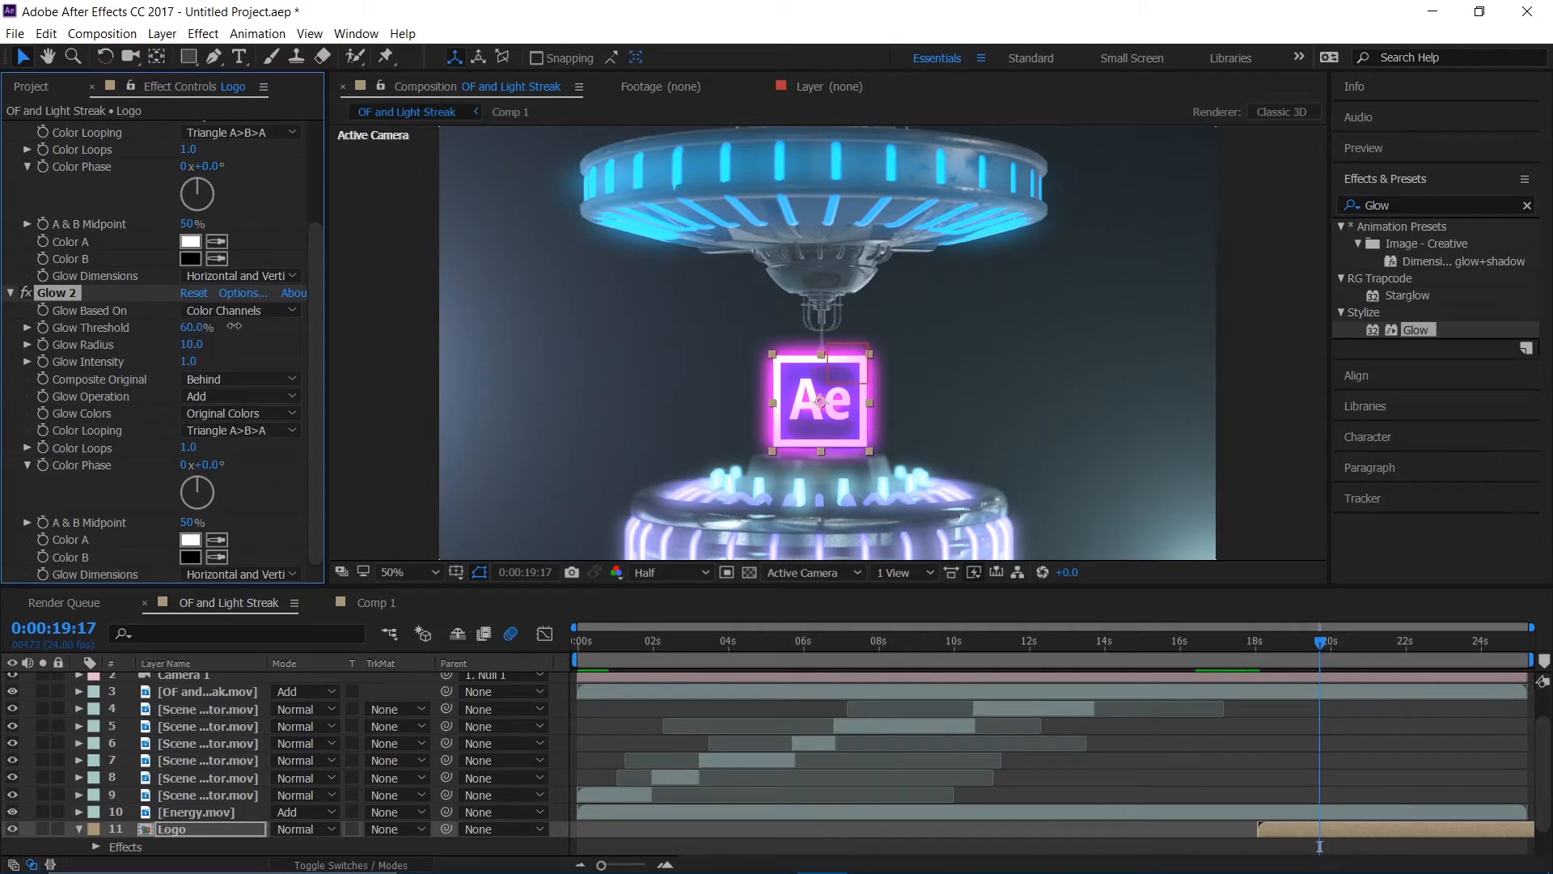
pyautogui.moveTo(191, 360); pyautogui.dragTo(753, 277)
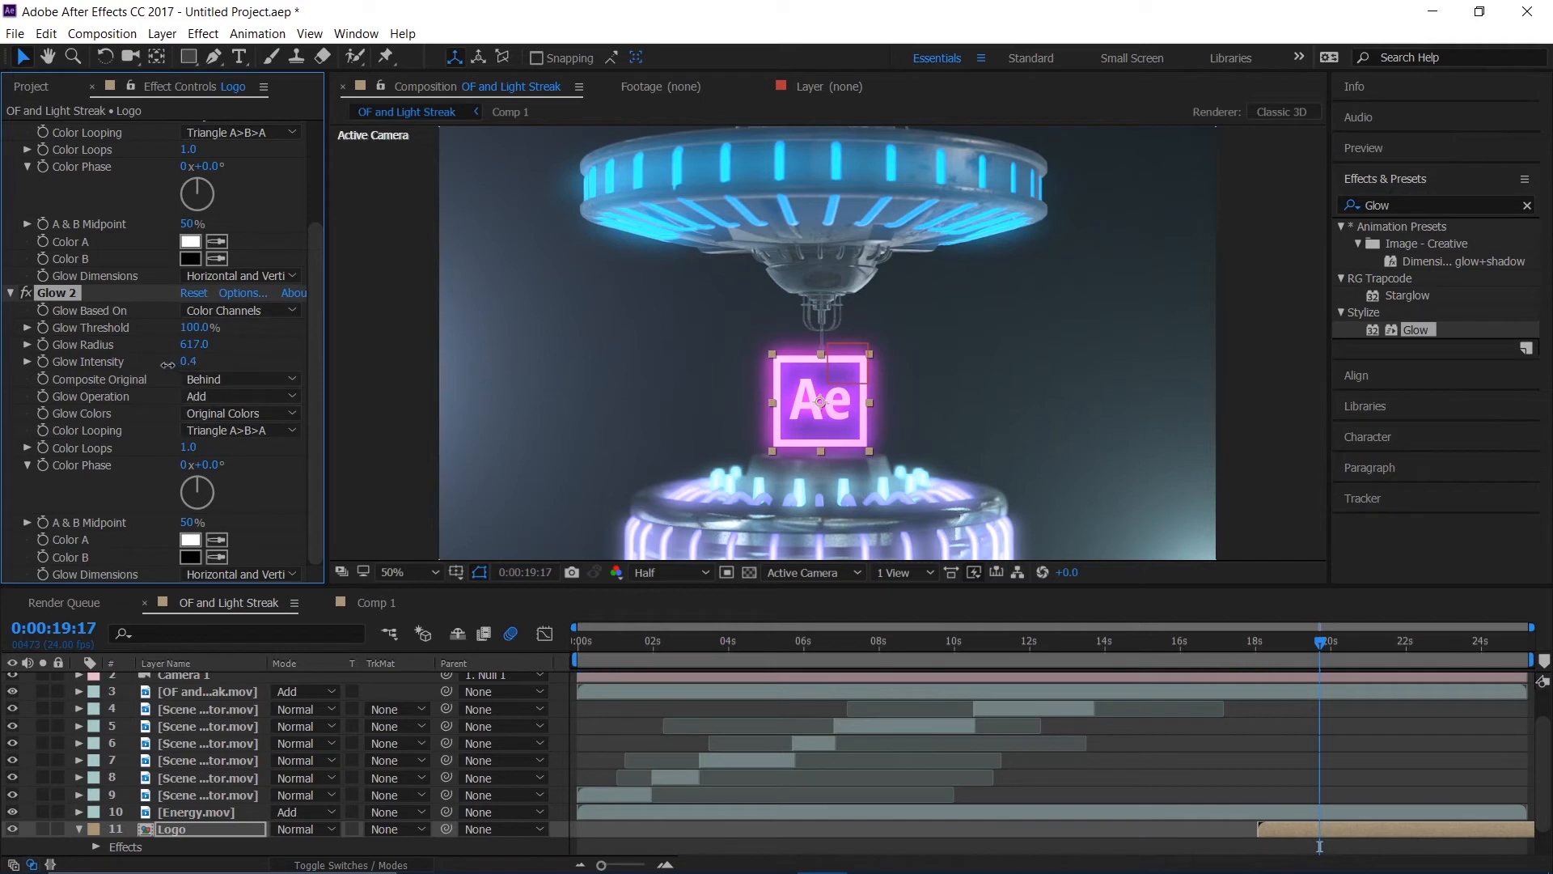
pyautogui.moveTo(189, 362); pyautogui.dragTo(128, 364)
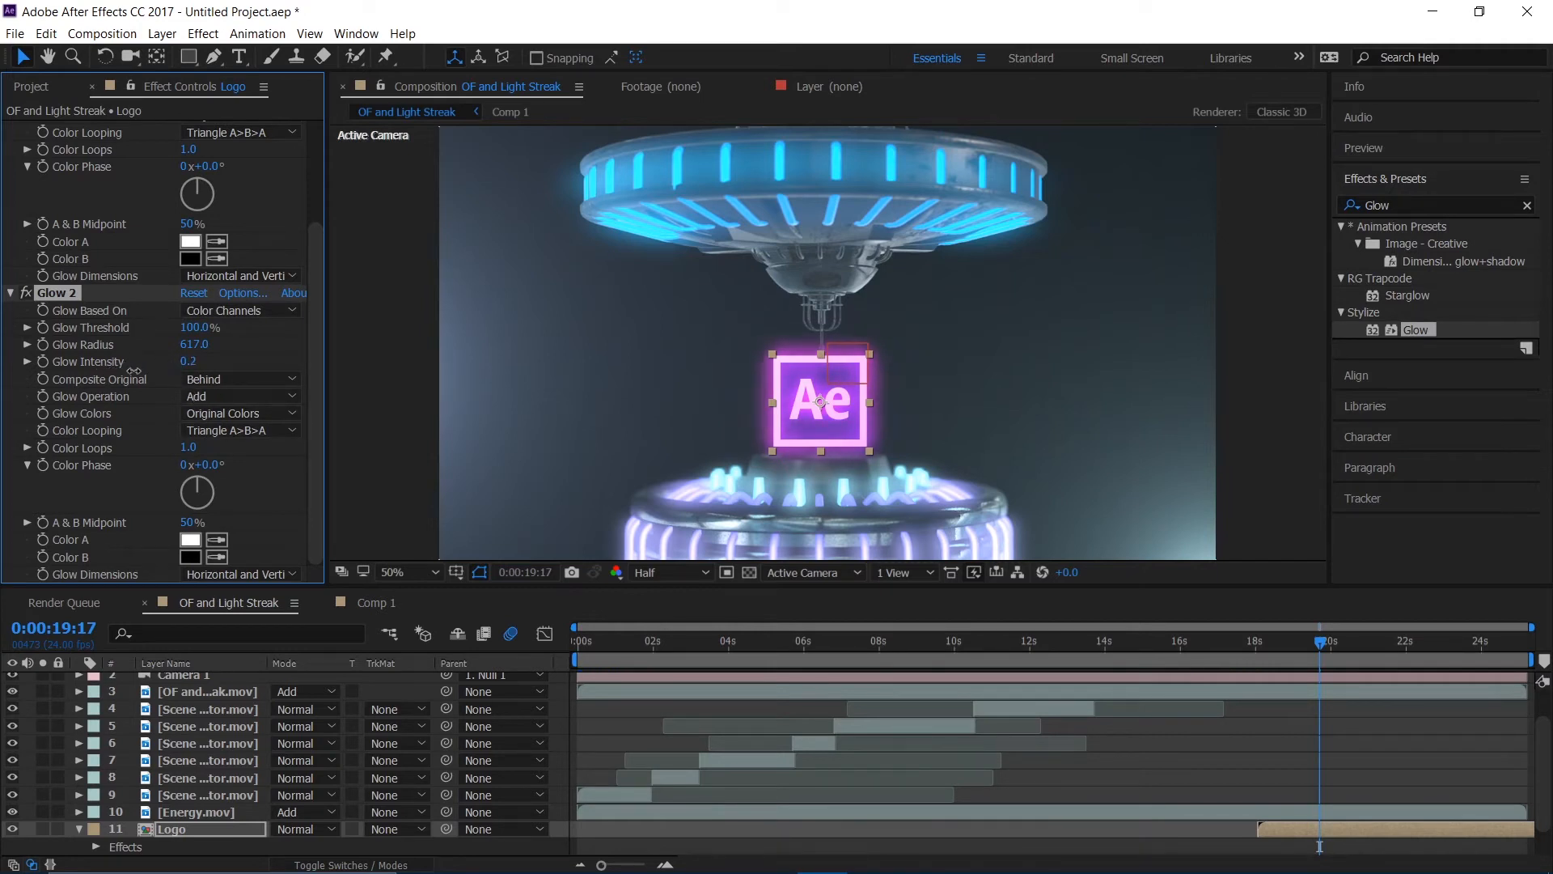
# - Reduce the Logo layer's first Glow radius to 115
pyautogui.scroll(1, 194, 331)
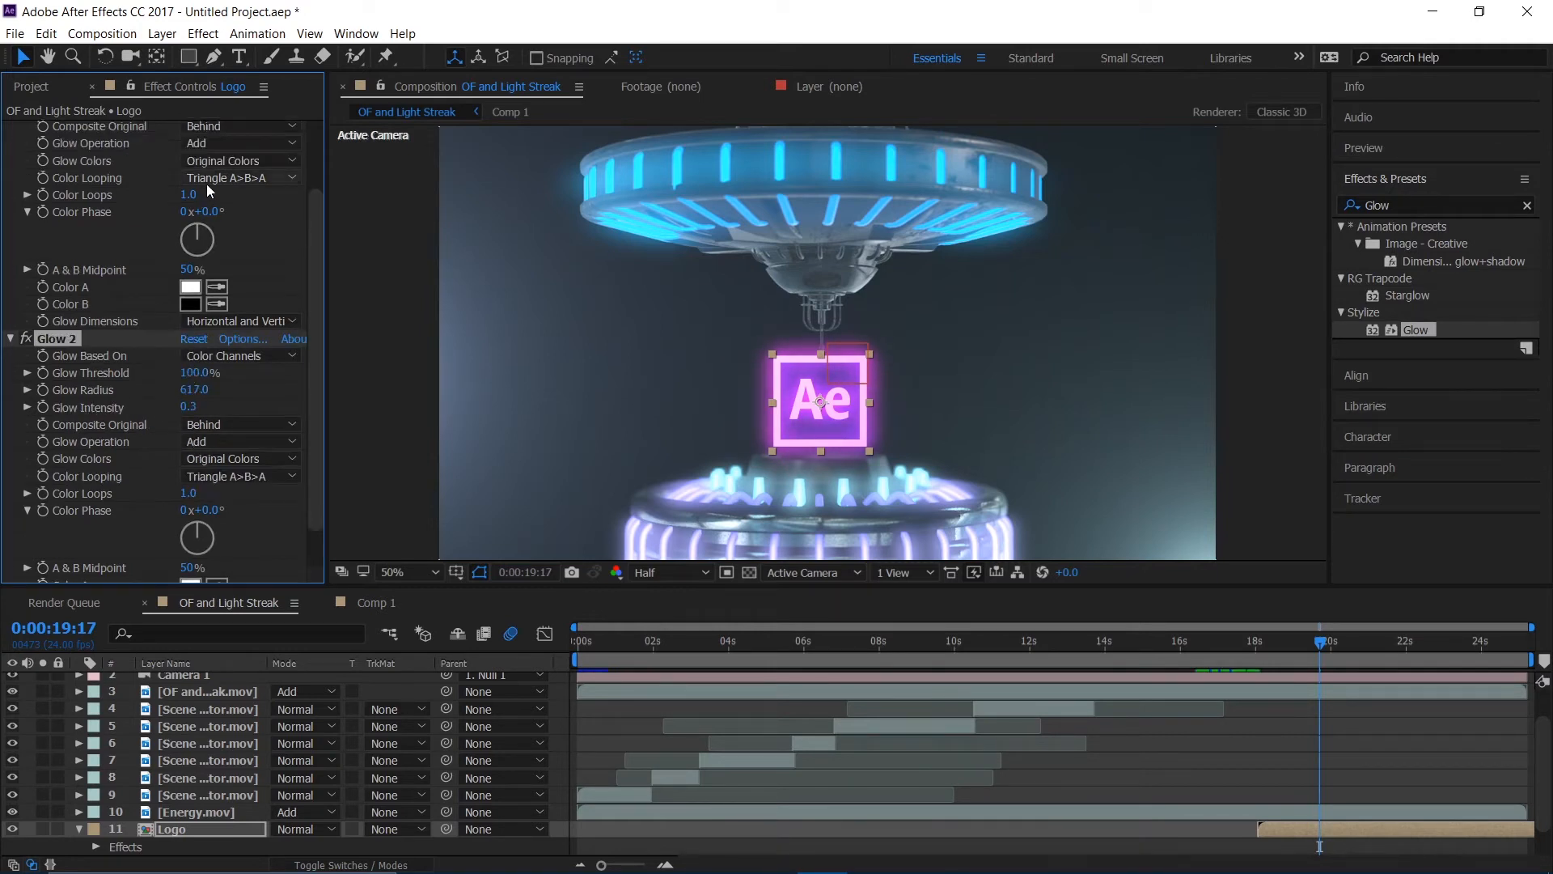
pyautogui.scroll(2, 202, 182)
pyautogui.moveTo(192, 181); pyautogui.dragTo(56, 182)
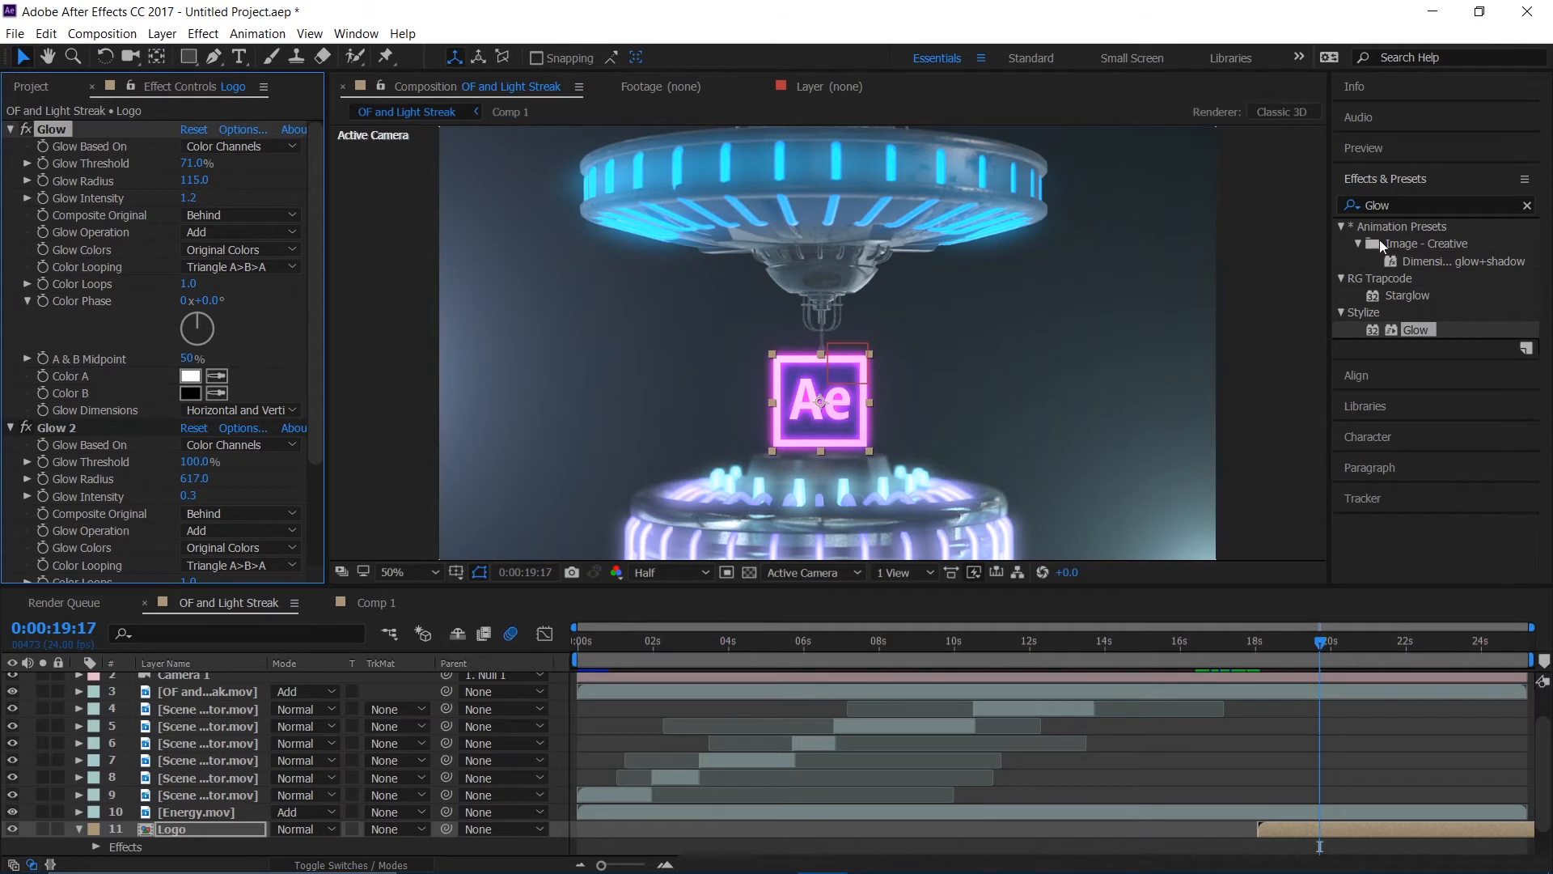
# - Apply CC Light Sweep to the Logo layer with width 1108 and sweep intensity 226
pyautogui.click(1379, 207)
pyautogui.press('BackSpace')
pyautogui.write('cc light')
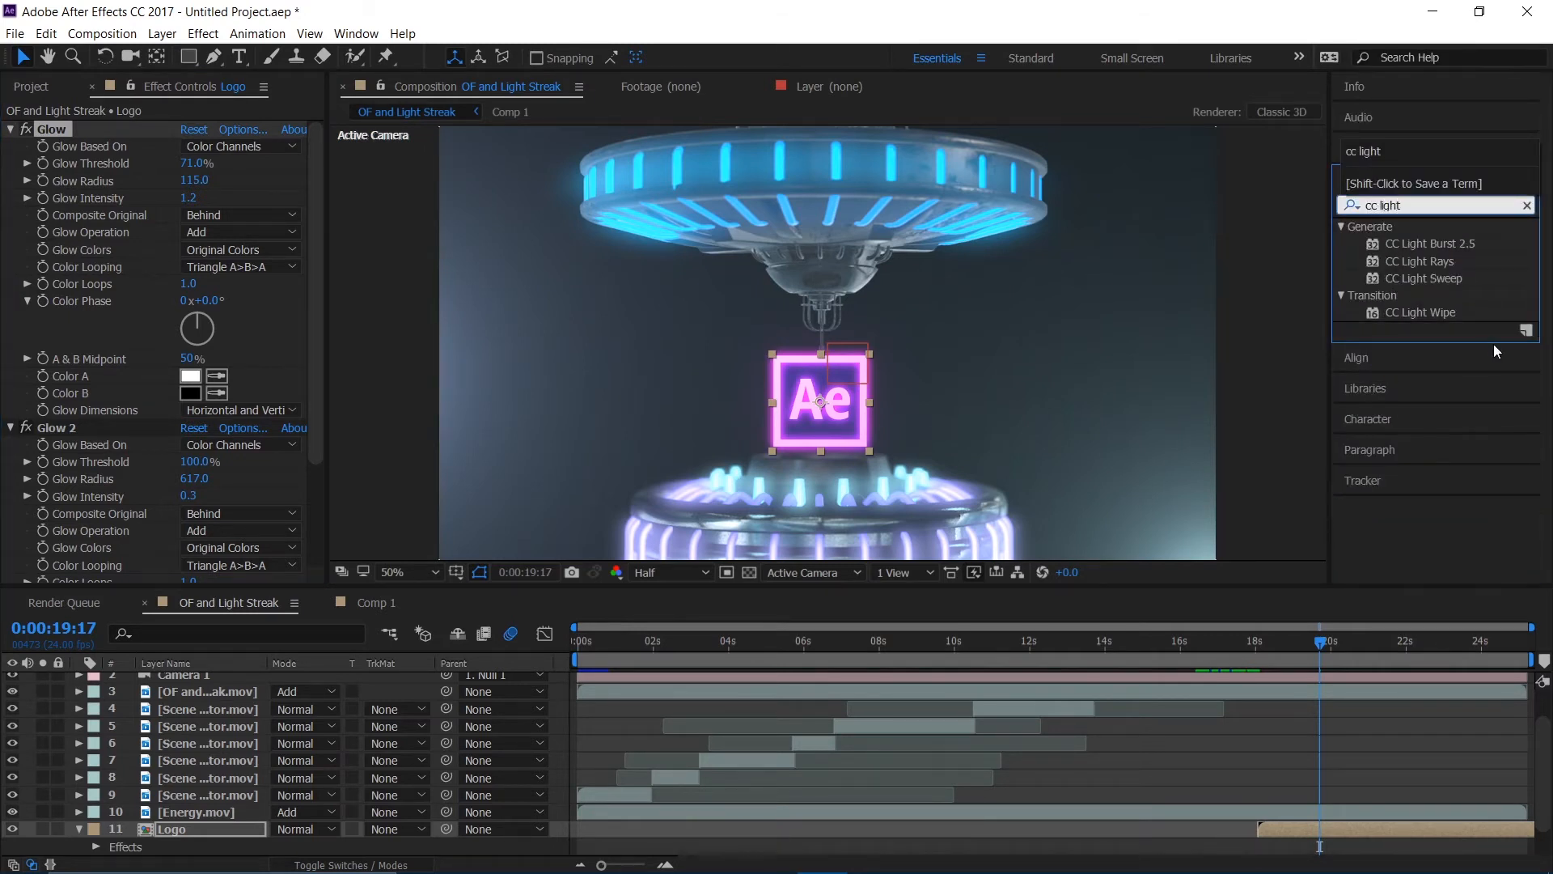
pyautogui.doubleClick(1440, 283)
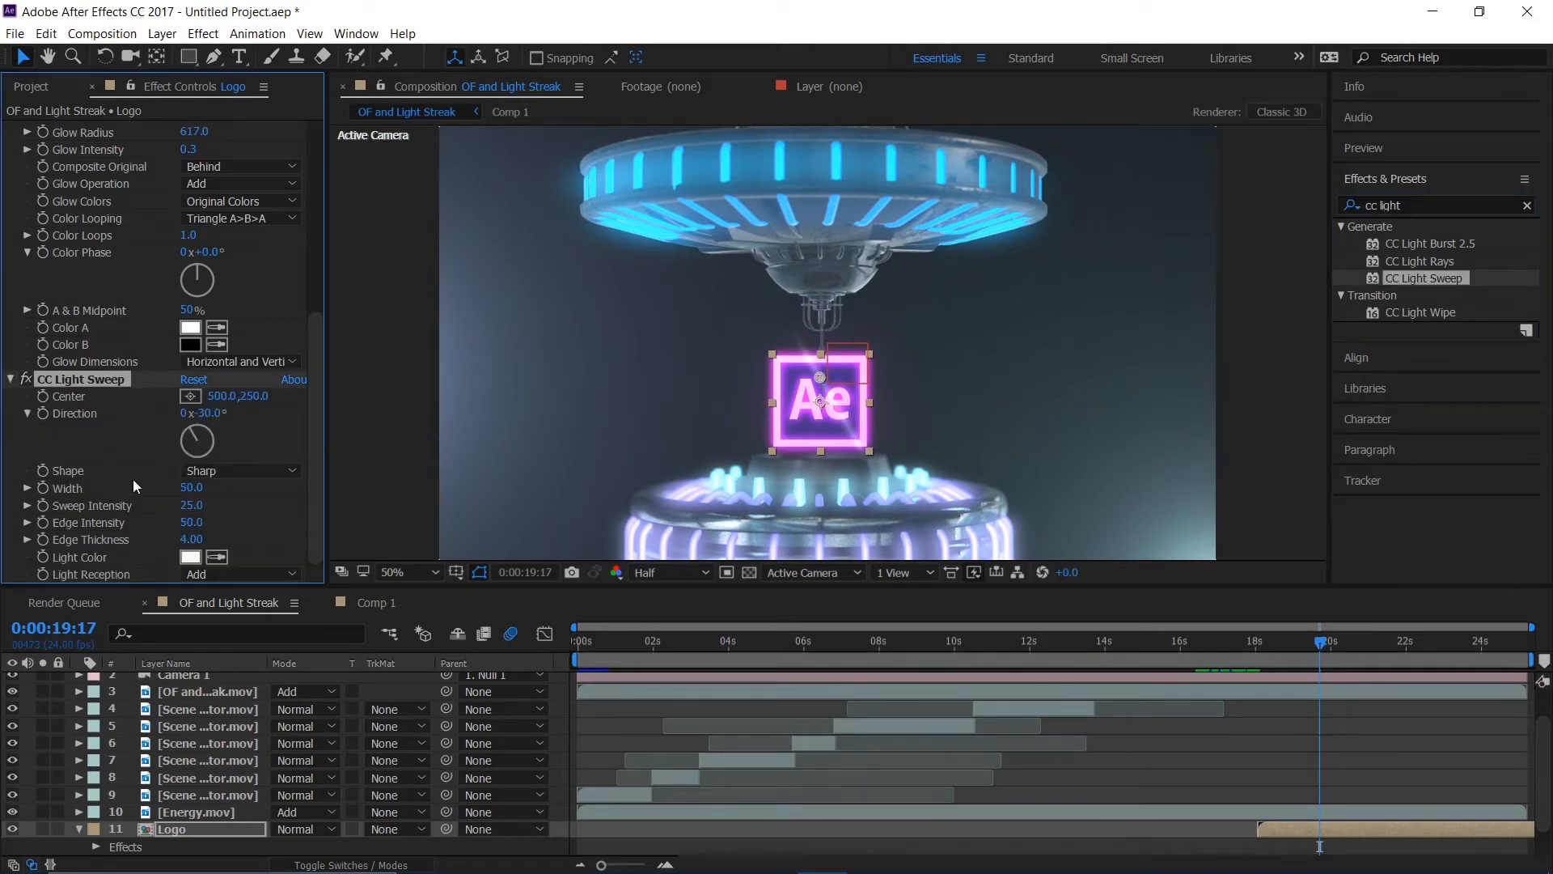
pyautogui.moveTo(194, 488); pyautogui.dragTo(1142, 371)
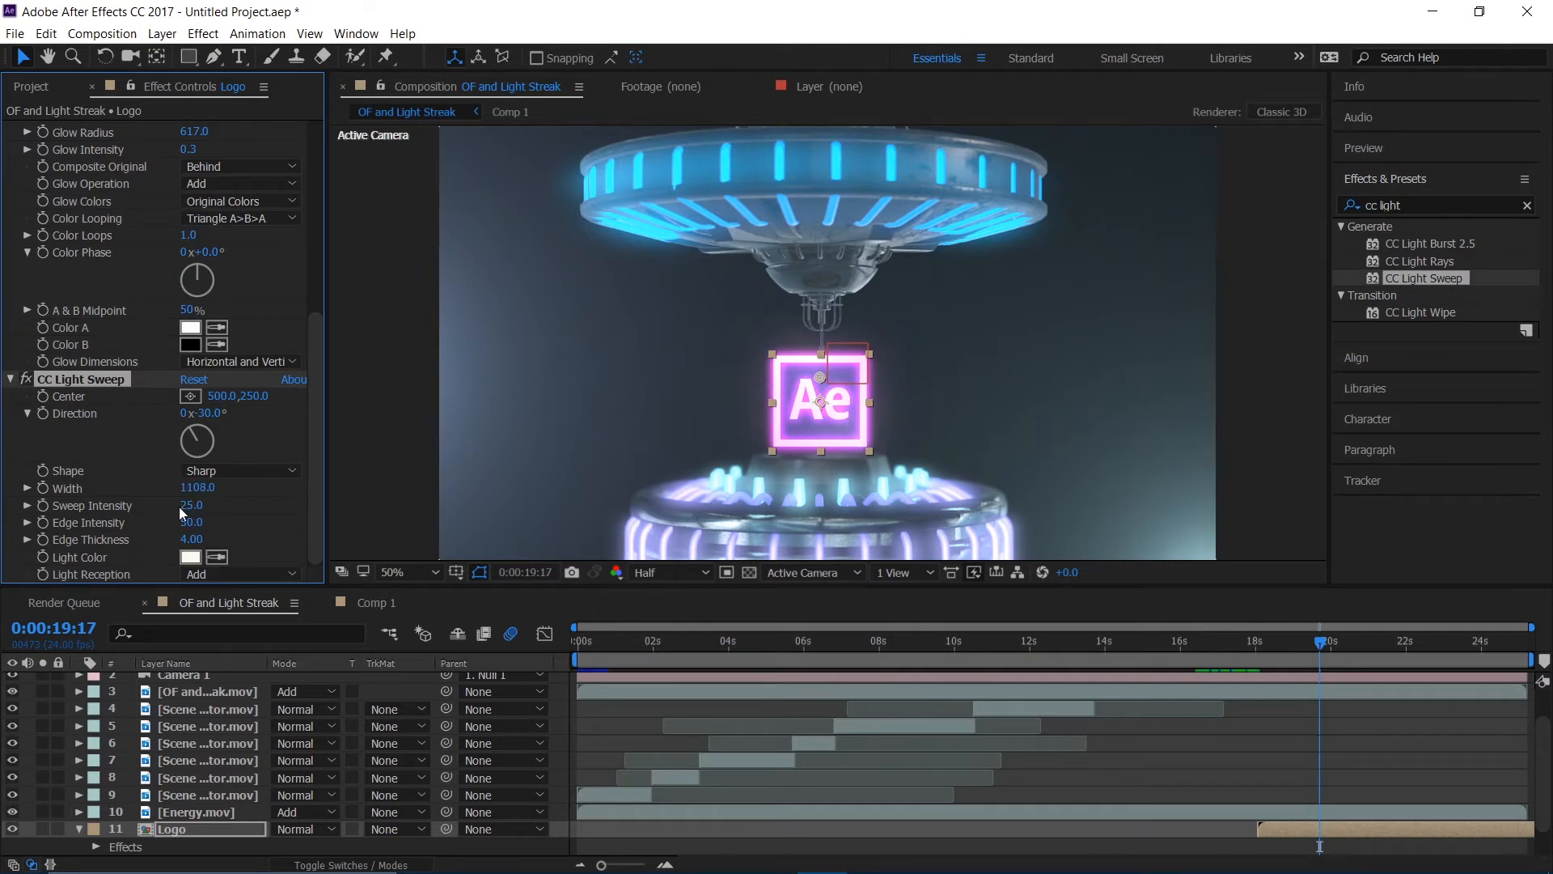
pyautogui.moveTo(191, 505); pyautogui.dragTo(225, 479)
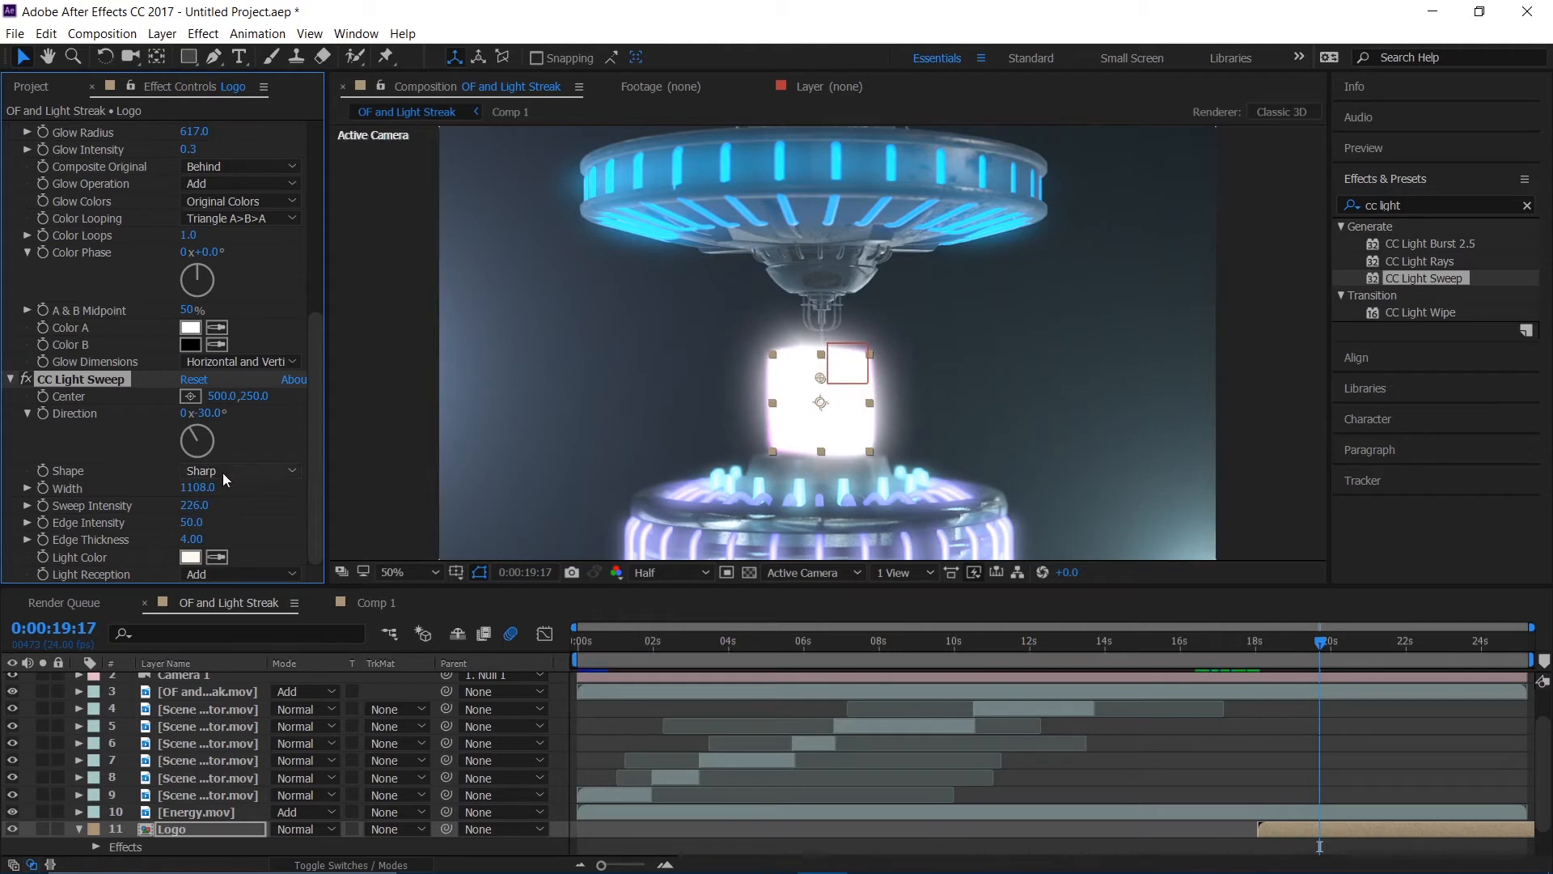
# - Change the Logo light sweep's light color to pink
pyautogui.click(190, 556)
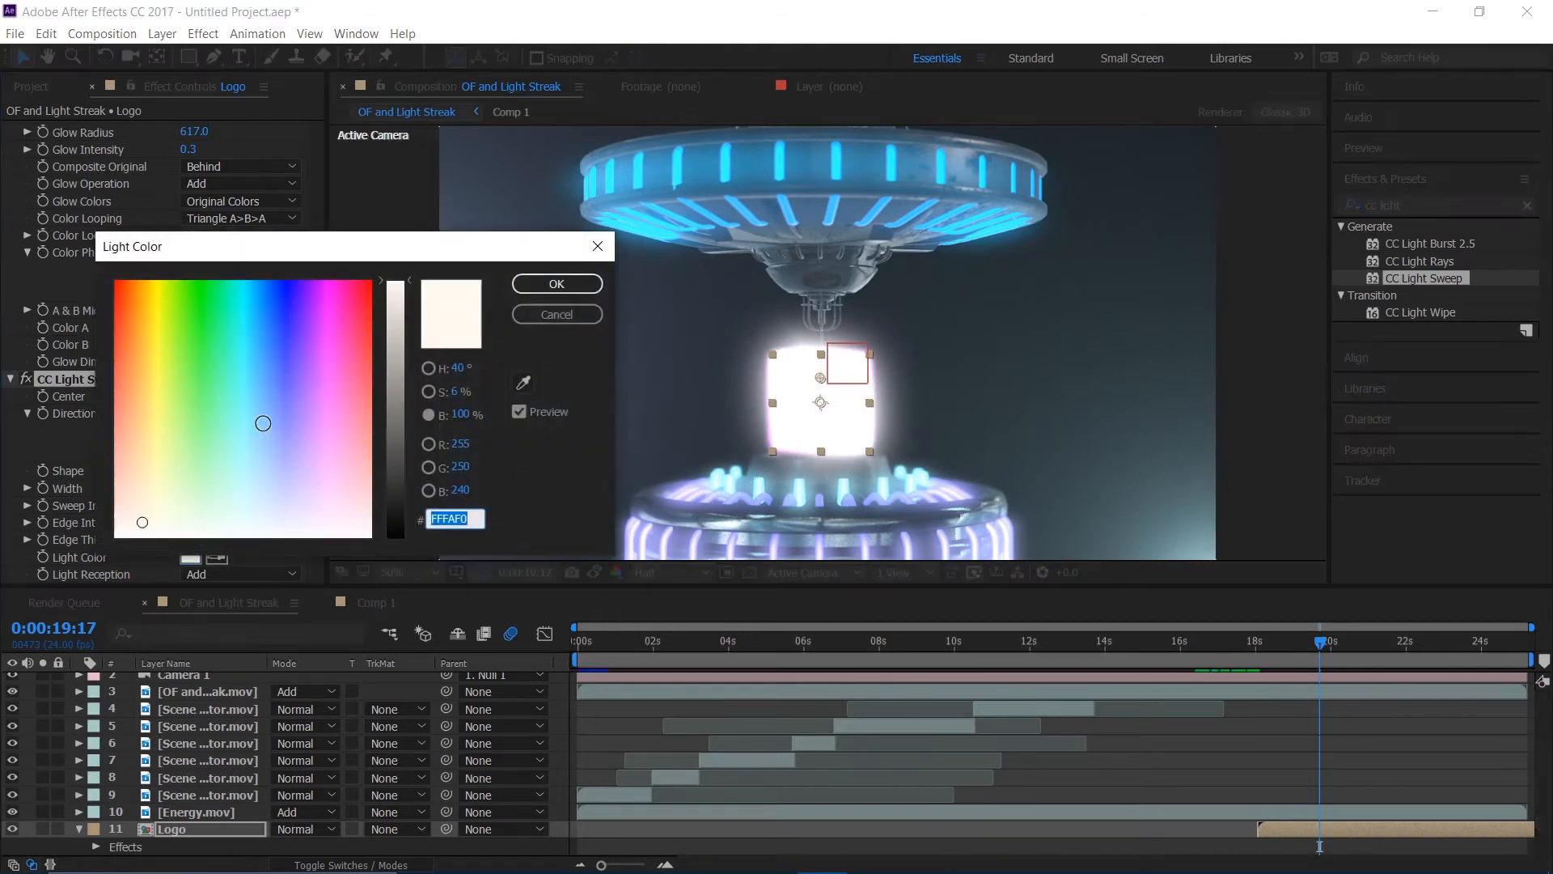
pyautogui.click(442, 369)
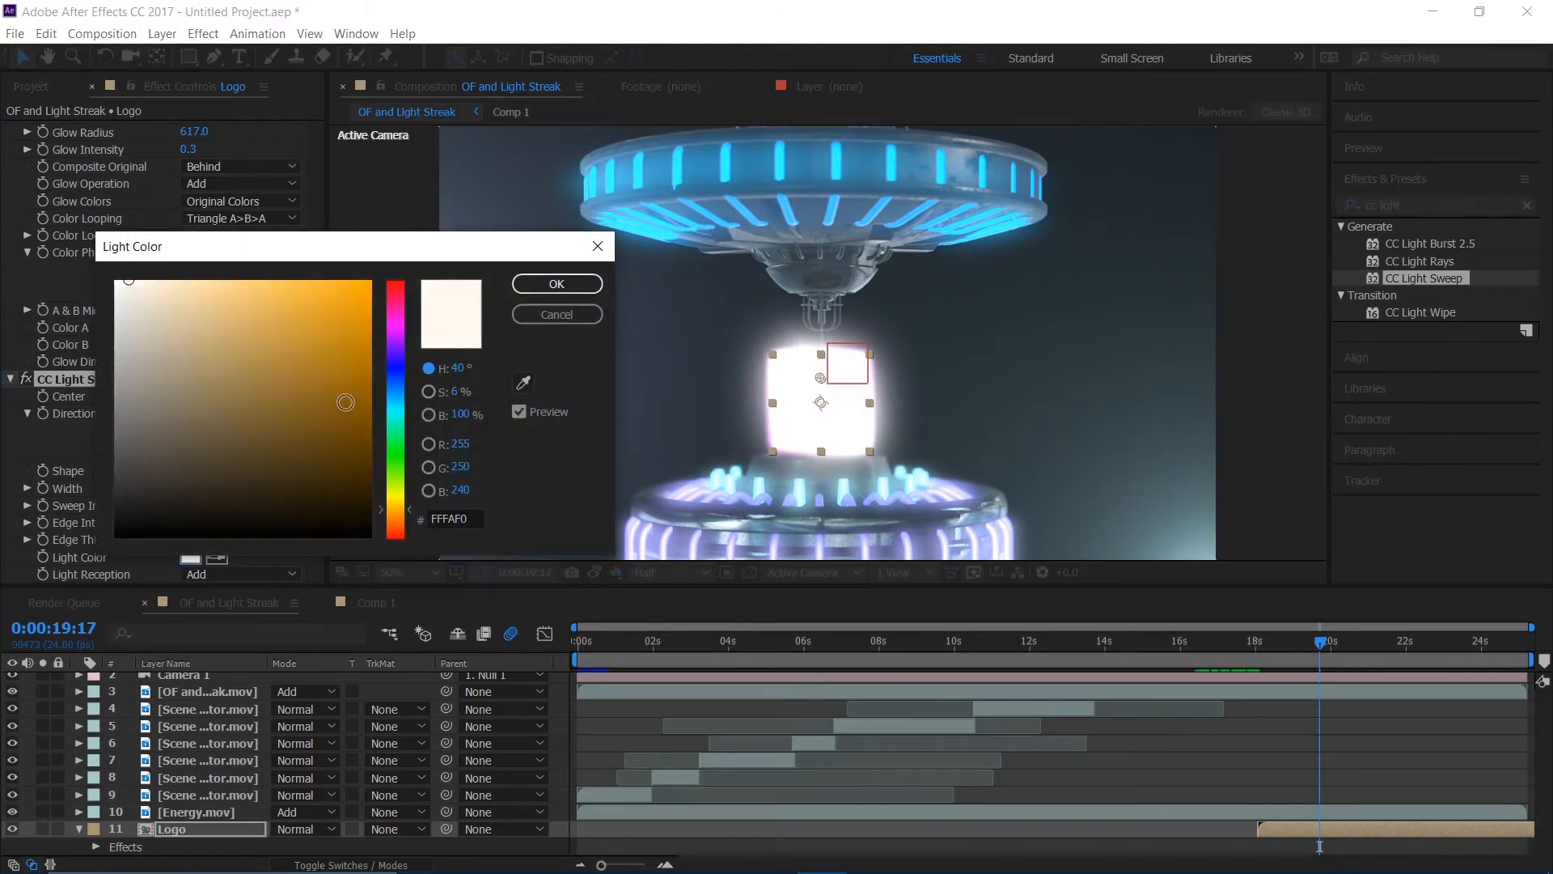
pyautogui.moveTo(392, 333); pyautogui.dragTo(393, 309)
pyautogui.moveTo(260, 348)
pyautogui.mouseDown()
pyautogui.moveTo(313, 294)
pyautogui.moveTo(276, 291)
pyautogui.mouseUp()
pyautogui.click(574, 287)
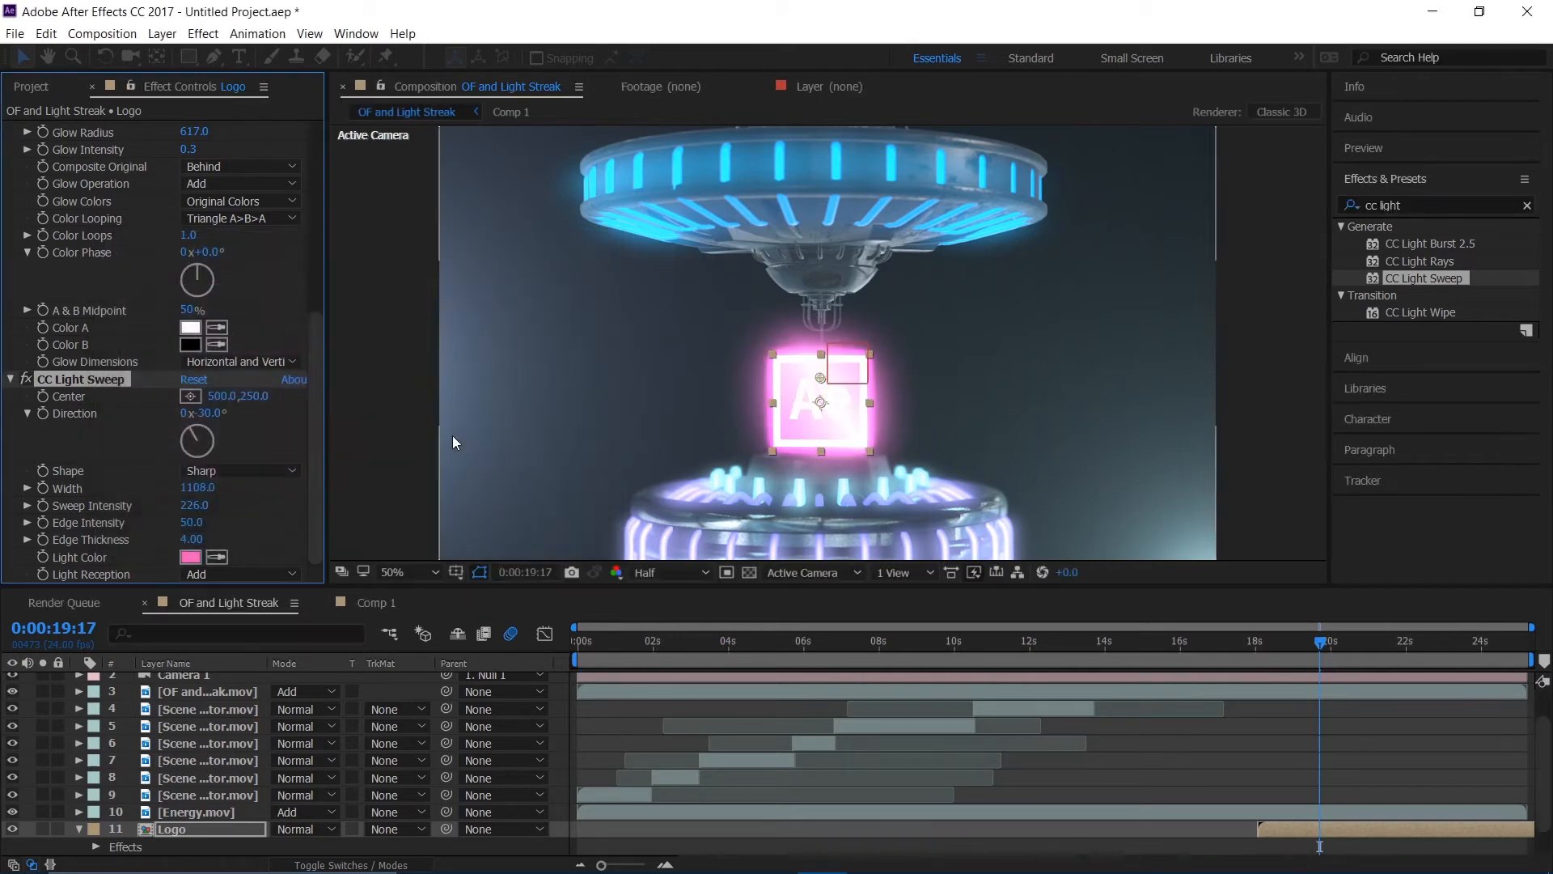
# - Set the light sweep's sweep intensity to 389, edge intensity to 193 and edge thickness to 9.6, and compare the logo without it near 0:00:18:08
pyautogui.moveTo(201, 535); pyautogui.dragTo(312, 502)
pyautogui.moveTo(195, 505); pyautogui.dragTo(344, 496)
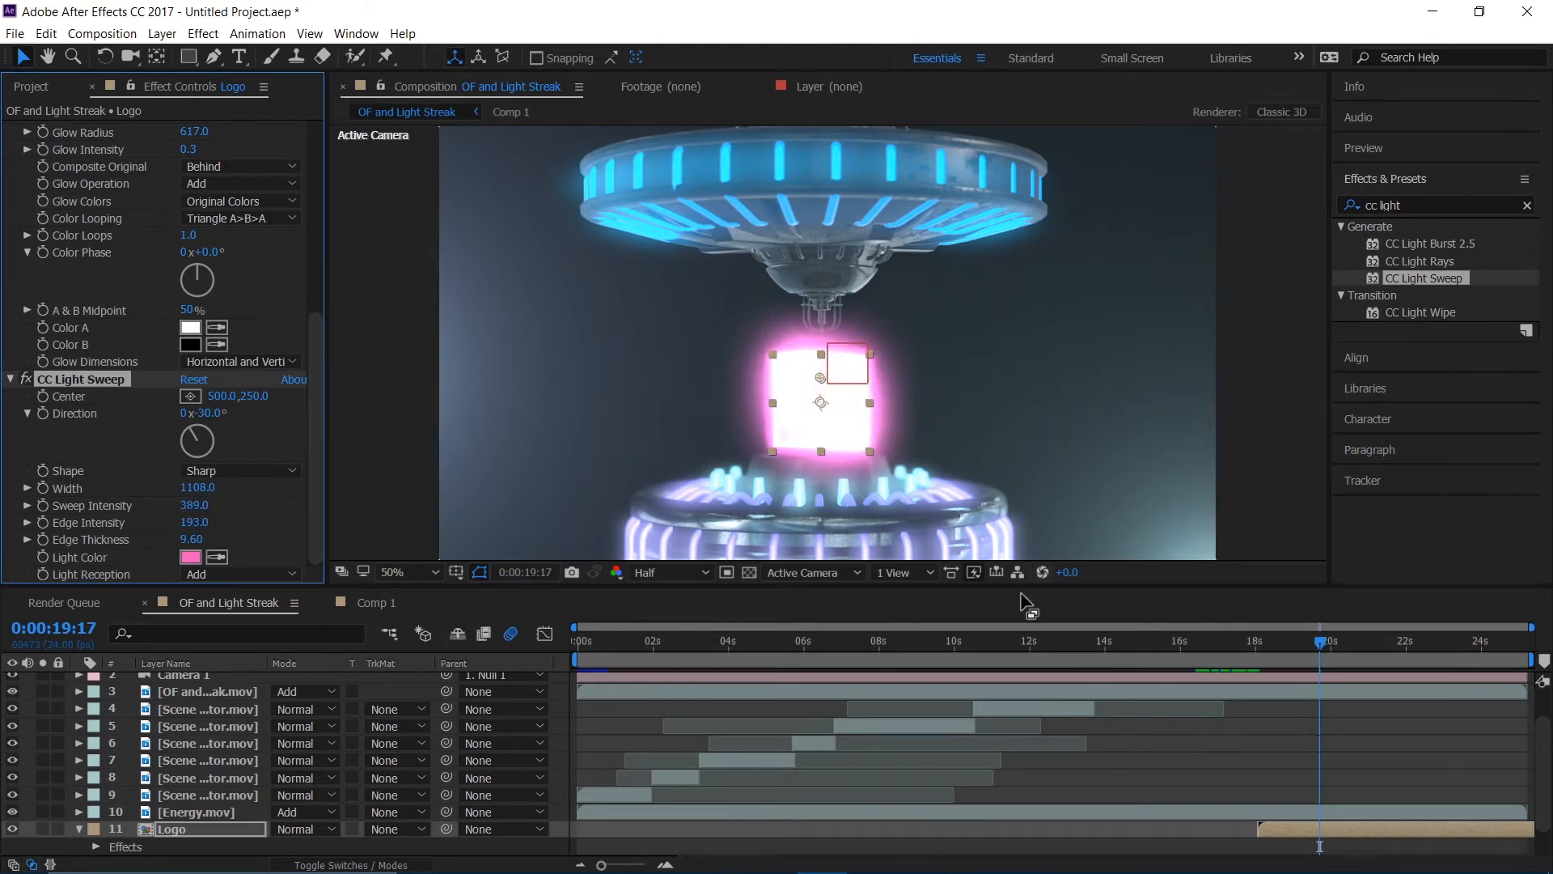
pyautogui.moveTo(1289, 659)
pyautogui.mouseDown()
pyautogui.moveTo(1243, 669)
pyautogui.moveTo(1268, 668)
pyautogui.mouseUp()
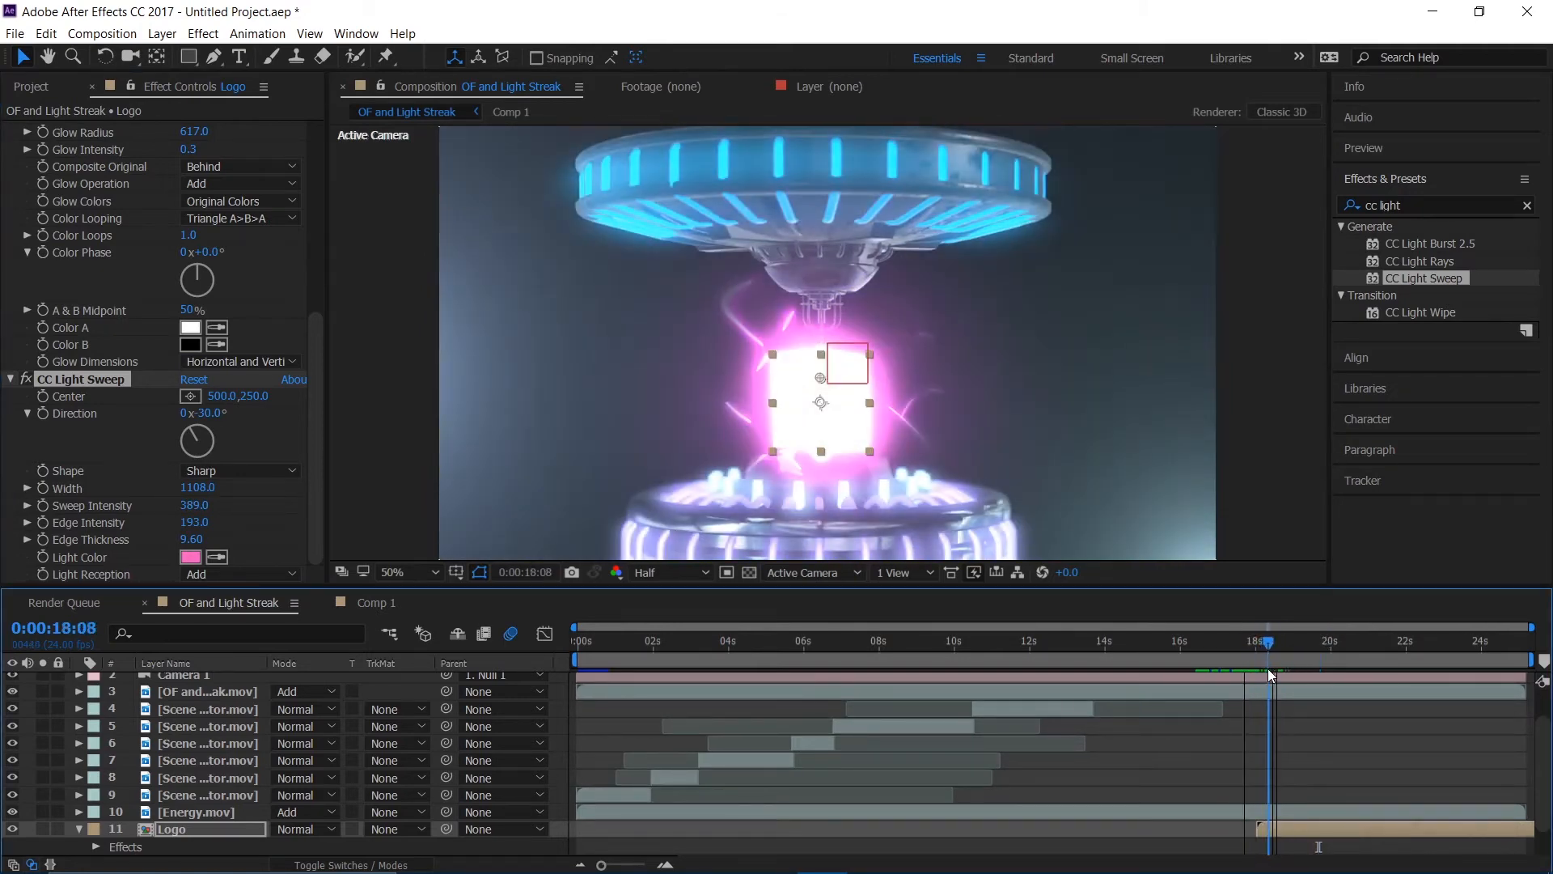
pyautogui.click(27, 378)
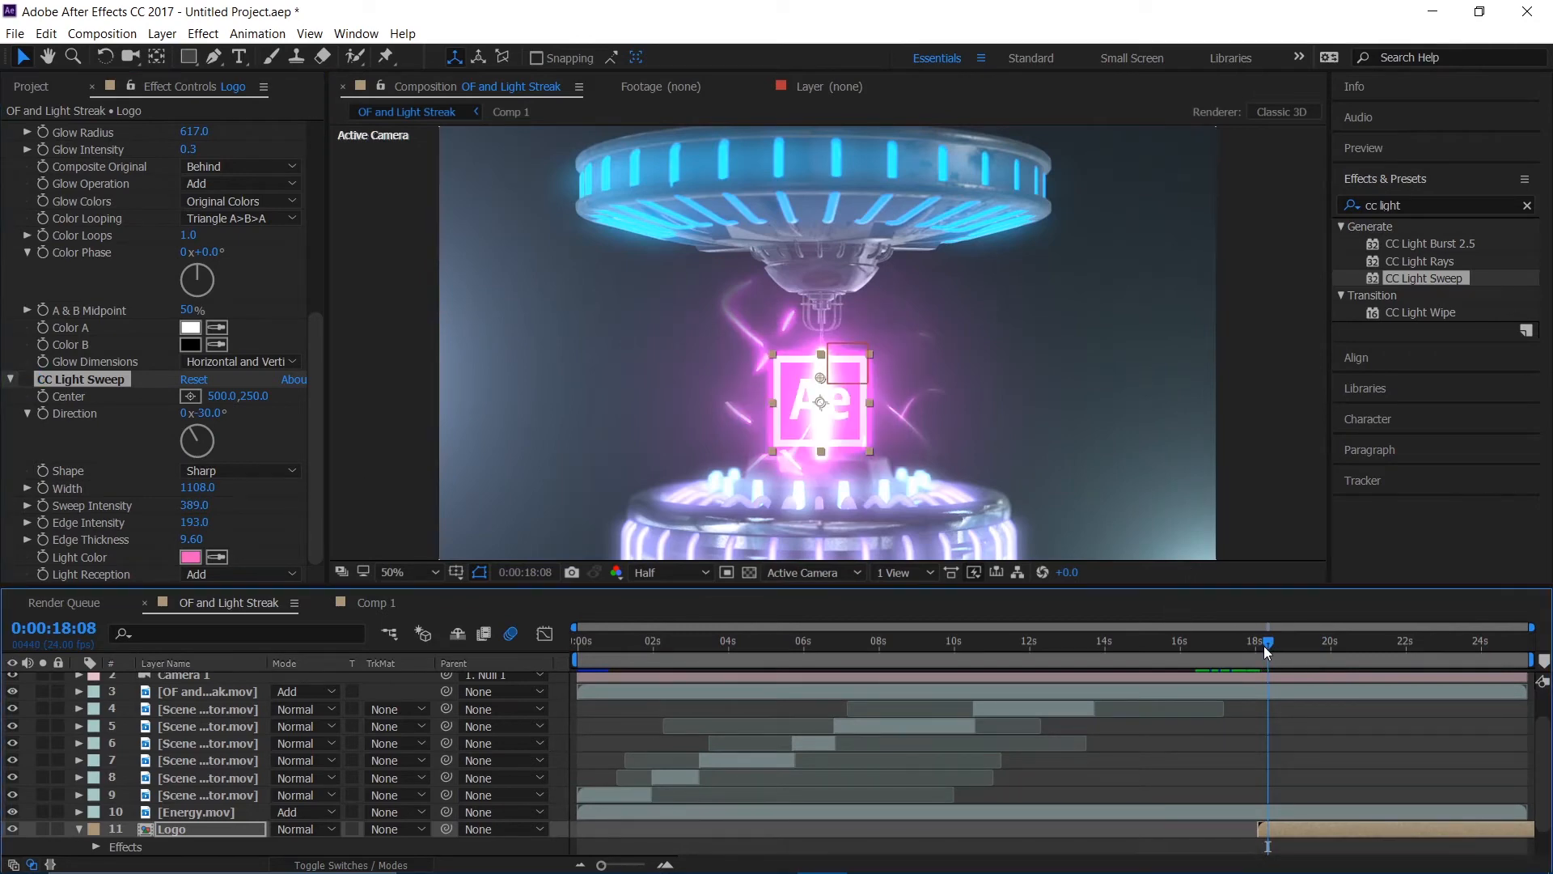
pyautogui.moveTo(1264, 645); pyautogui.dragTo(1258, 646)
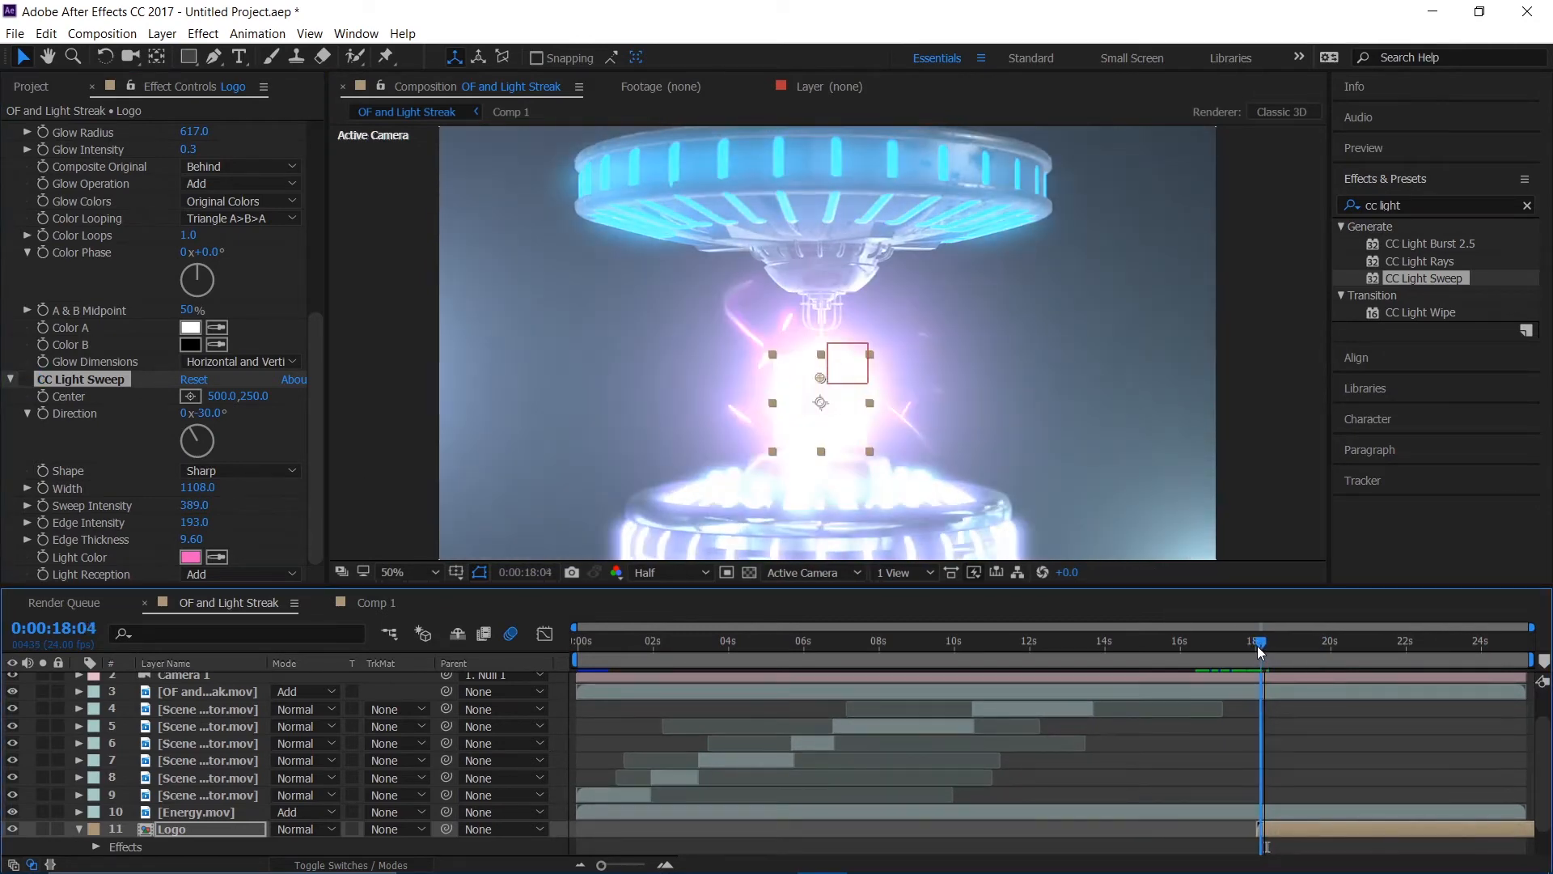
pyautogui.click(27, 379)
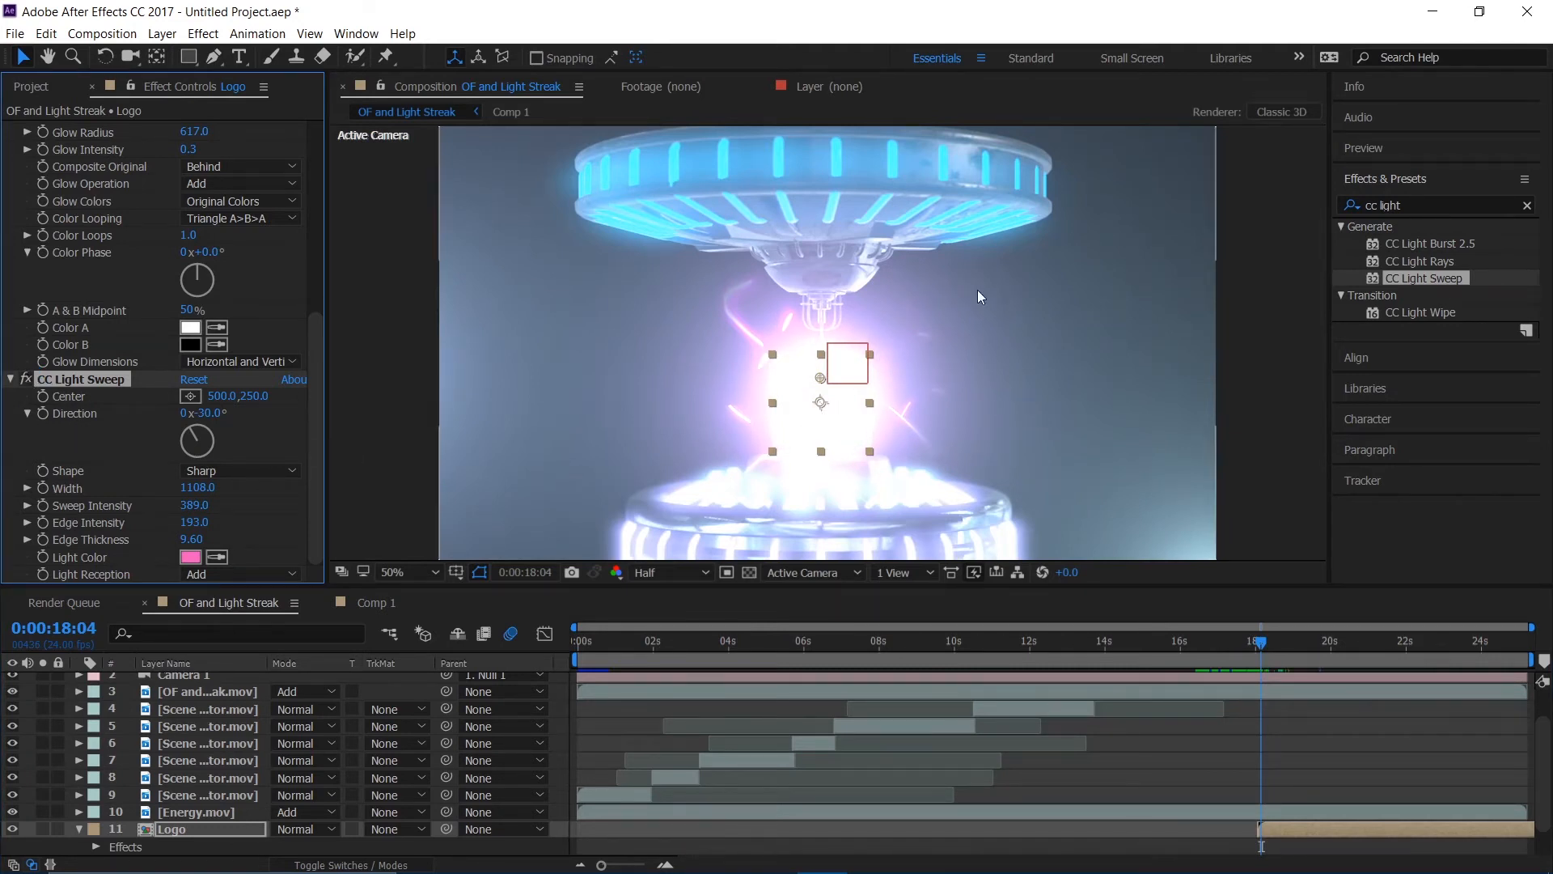
# - Move the light sweep's center below the logo to 600, 1916.7 and start keyframing it at 0:00:18:04
pyautogui.moveTo(821, 378); pyautogui.dragTo(831, 530)
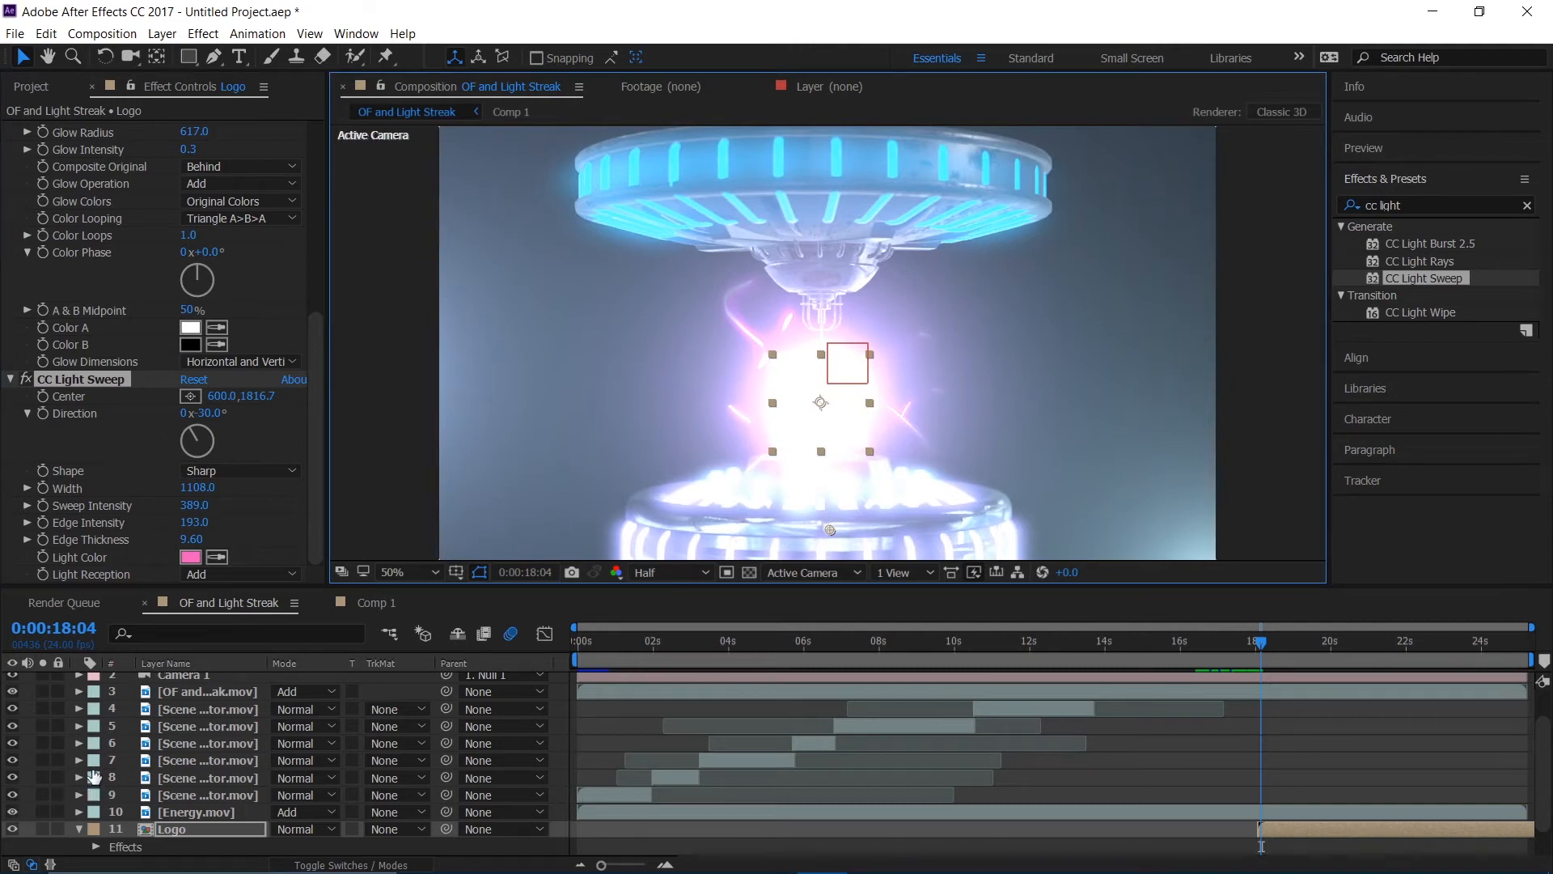
pyautogui.scroll(2, 24, 724)
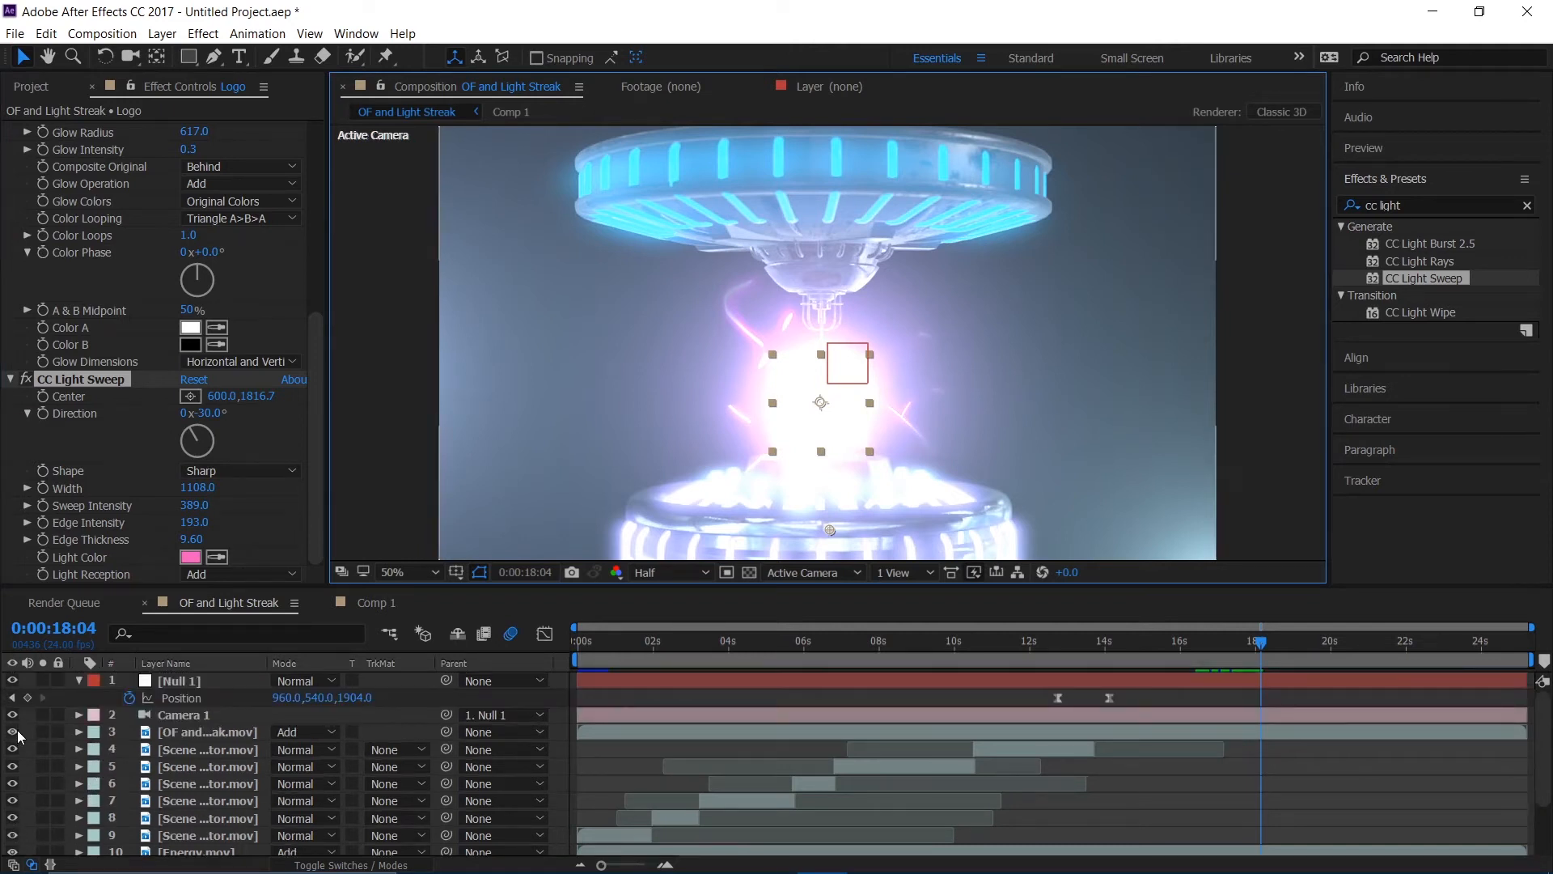
pyautogui.click(14, 731)
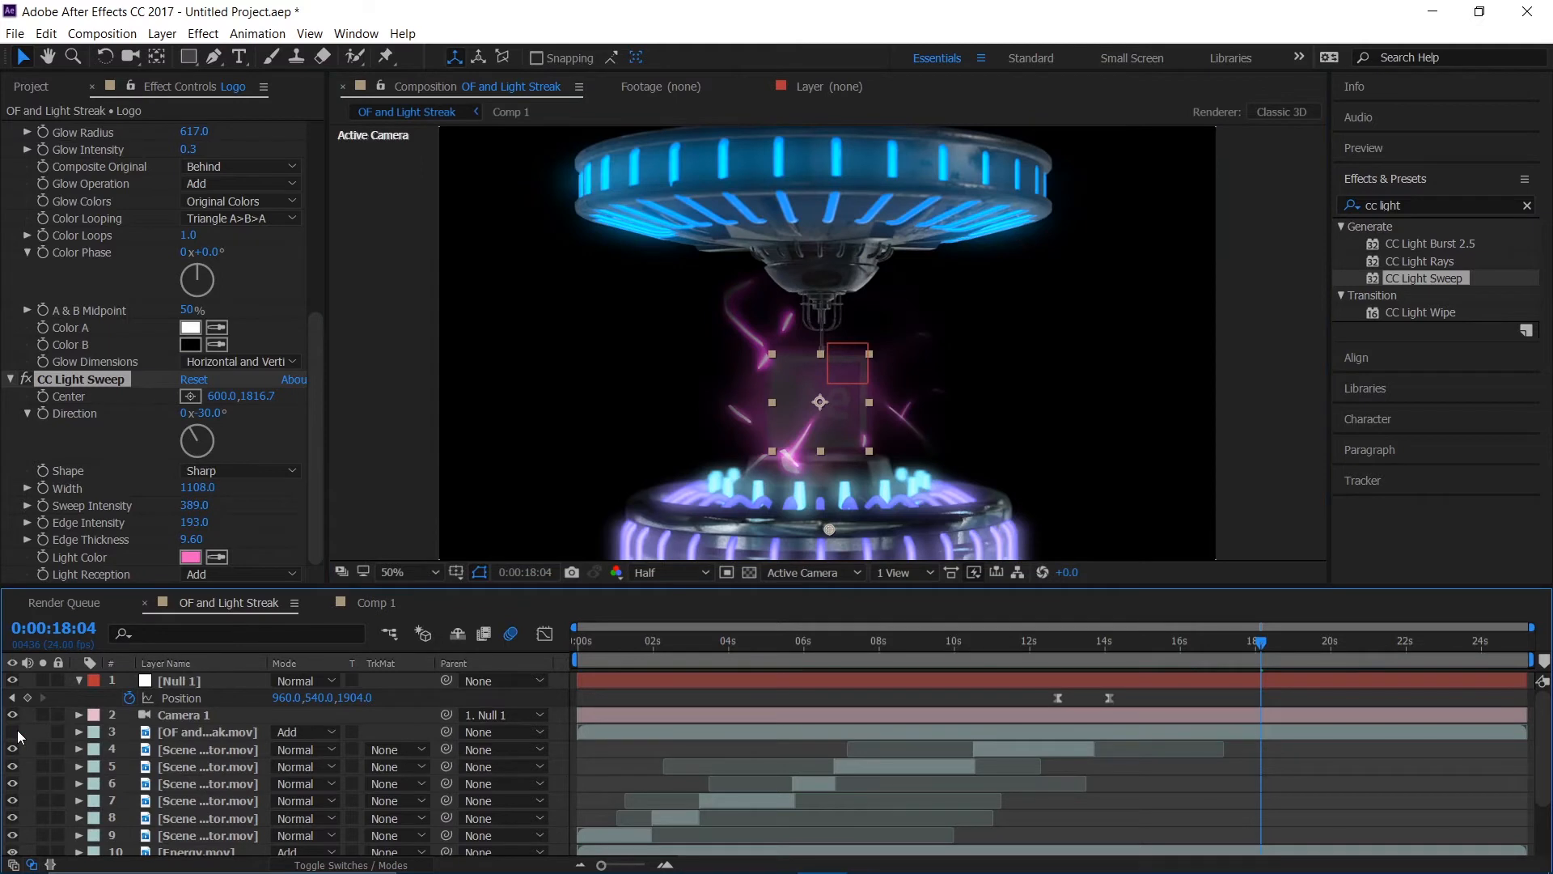
pyautogui.click(27, 377)
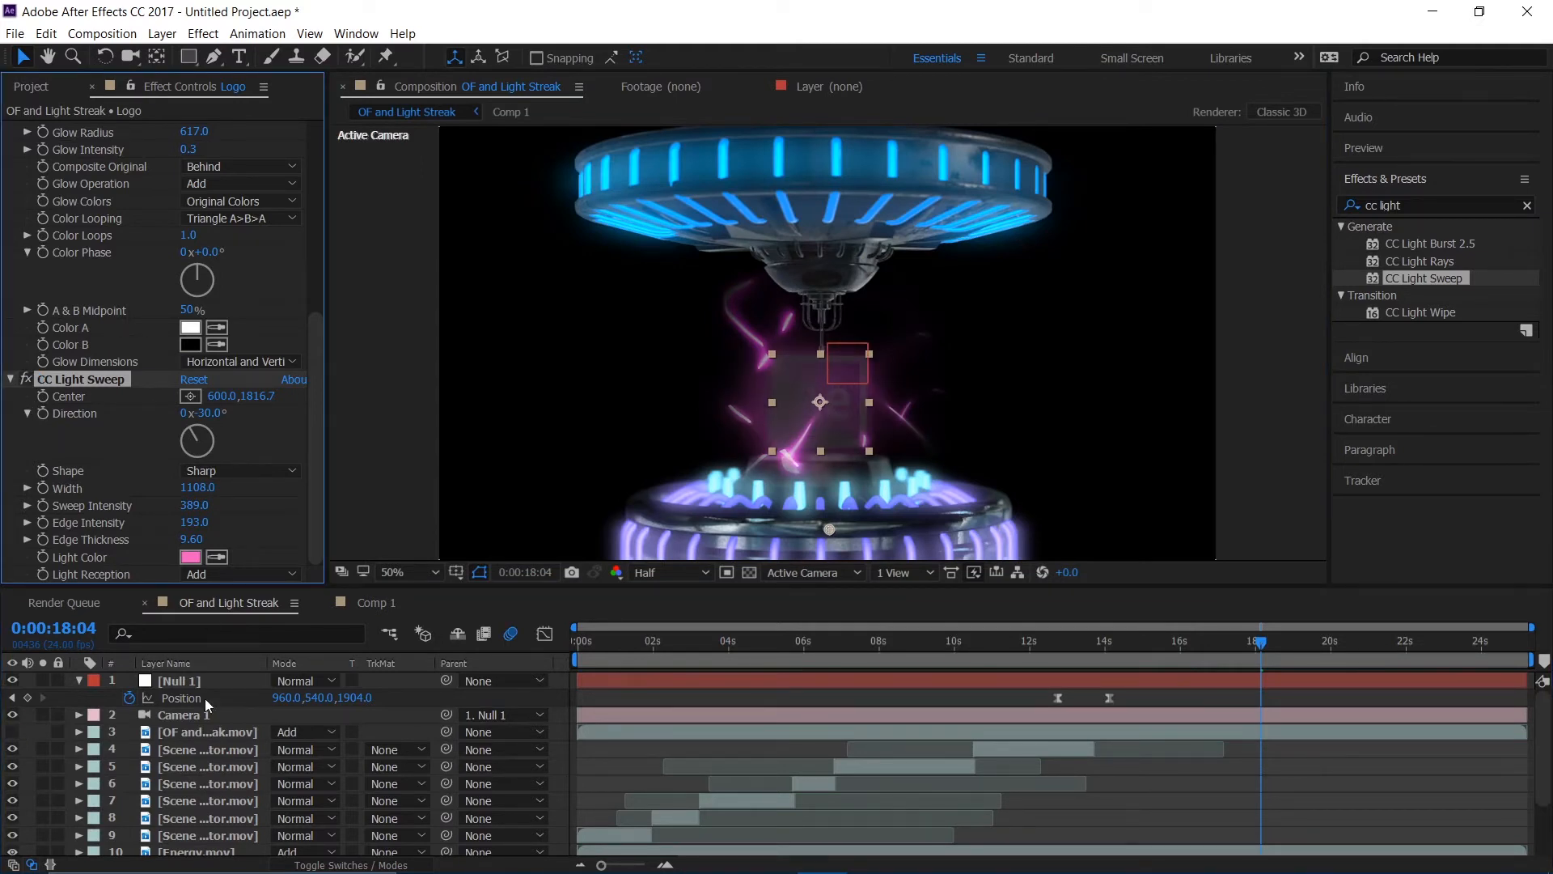
pyautogui.click(21, 731)
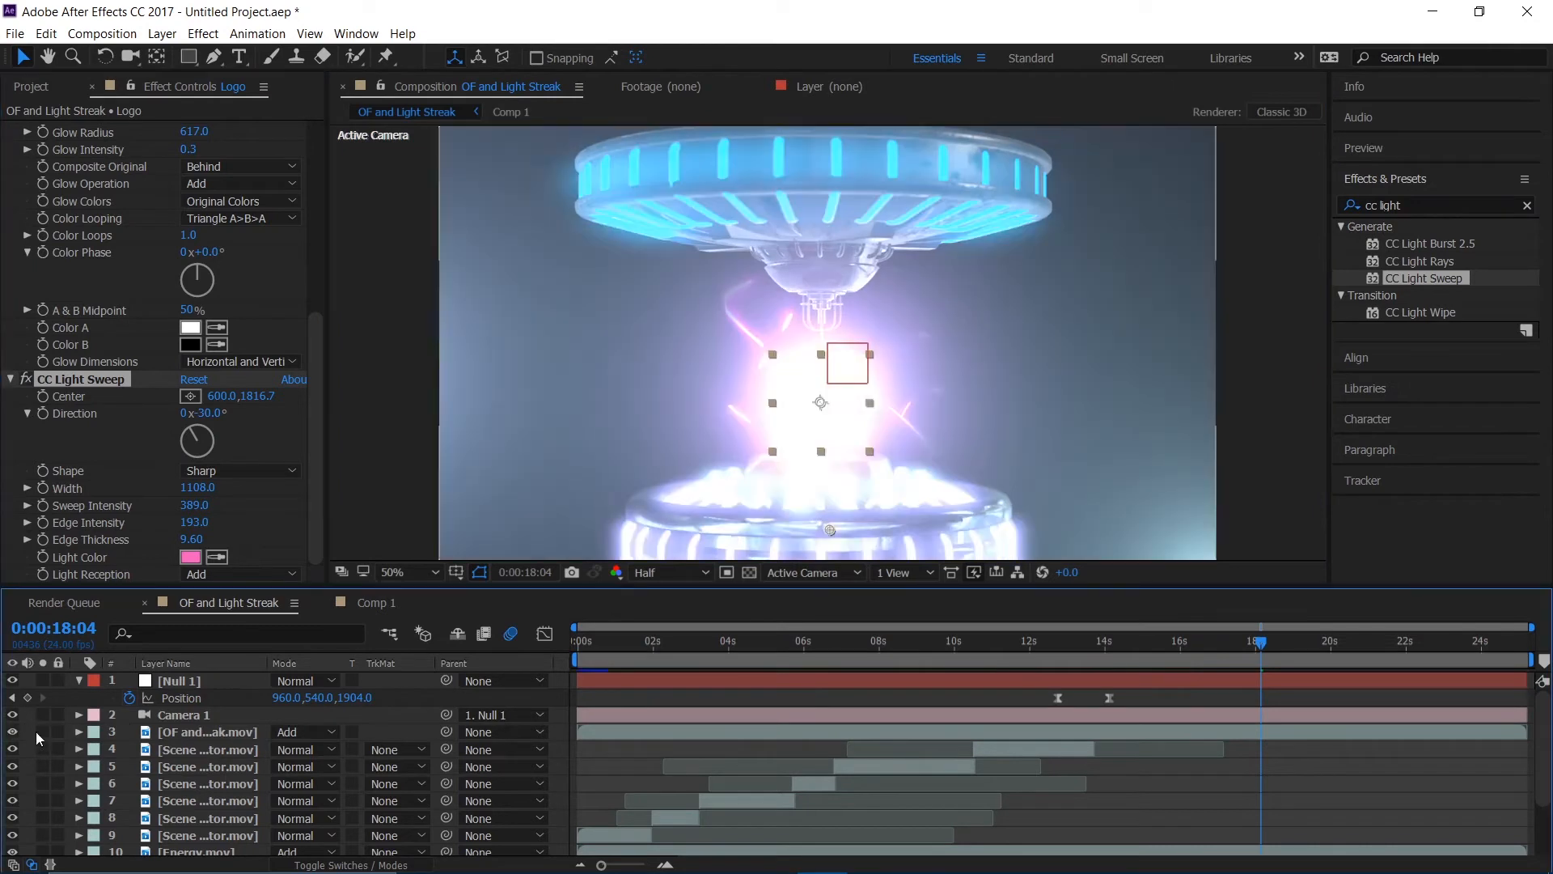
pyautogui.press('s')
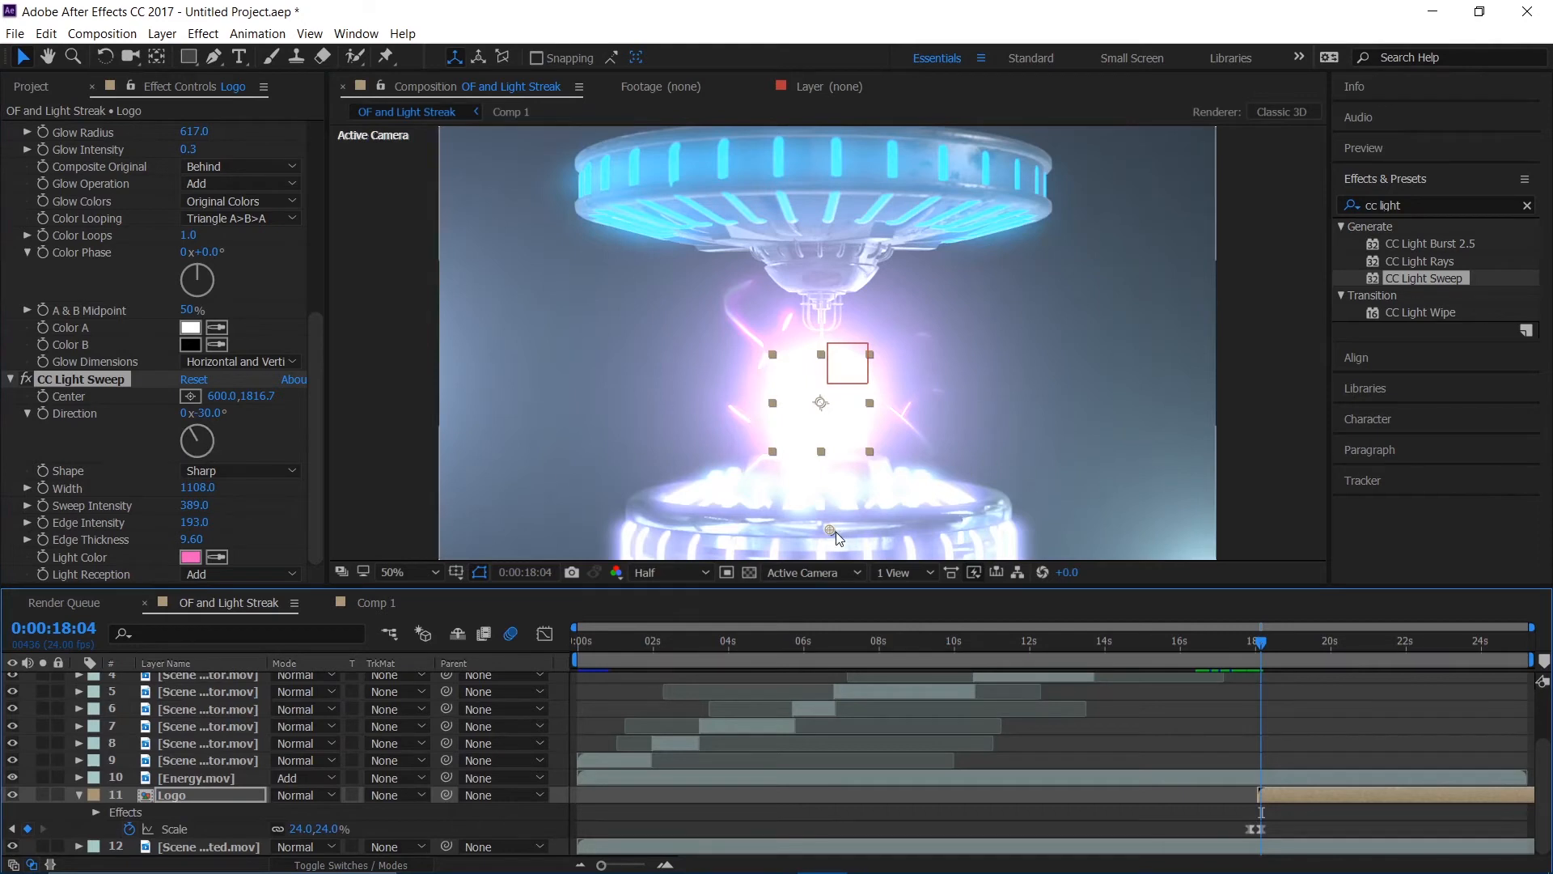
pyautogui.moveTo(837, 531); pyautogui.dragTo(838, 541)
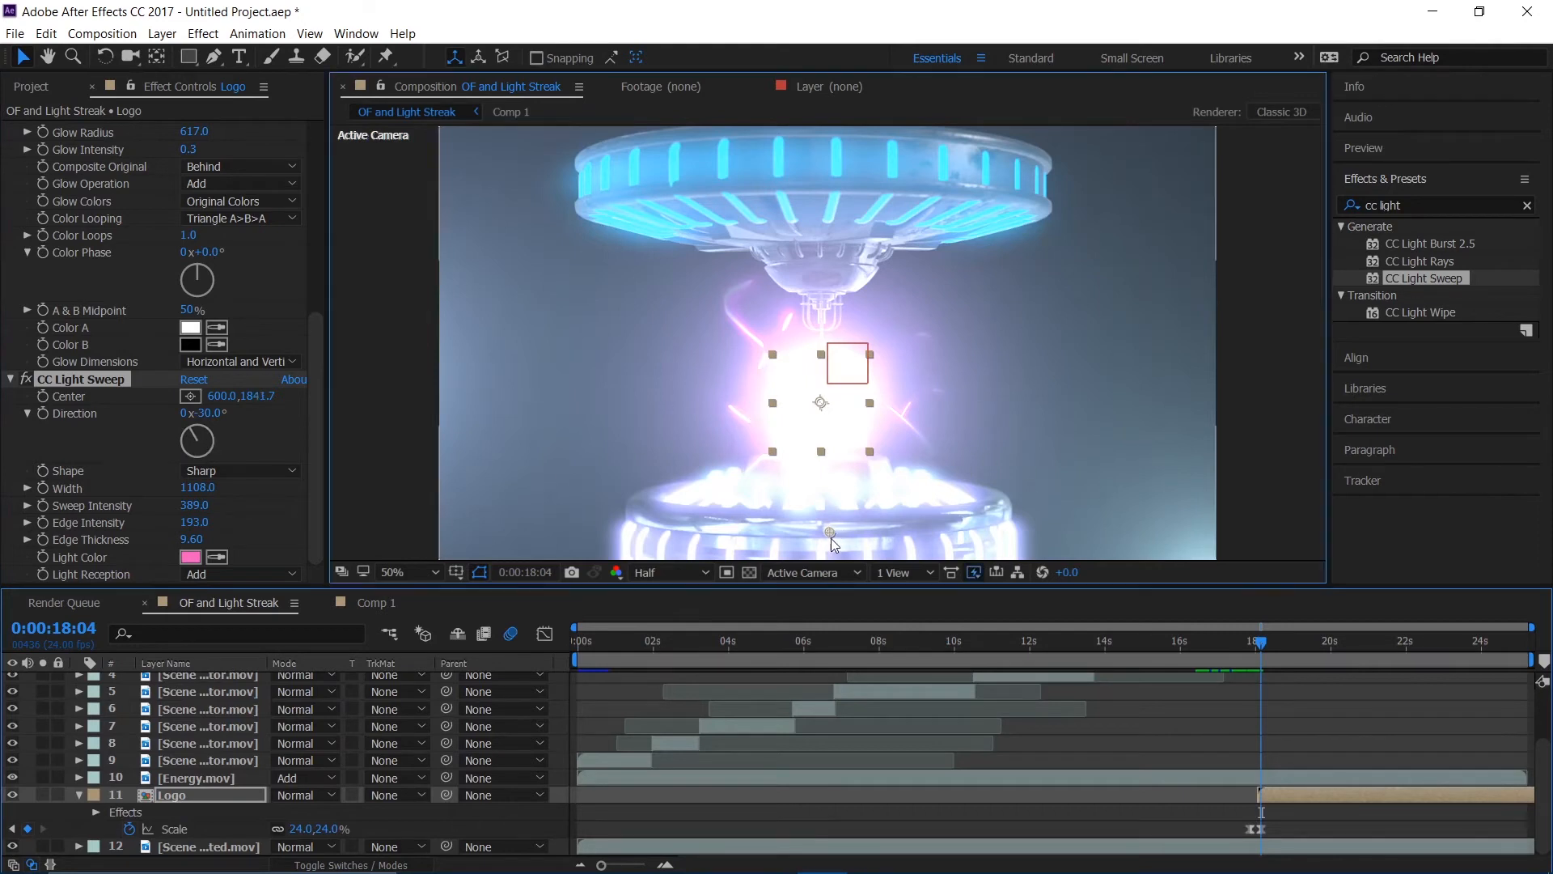
pyautogui.click(44, 404)
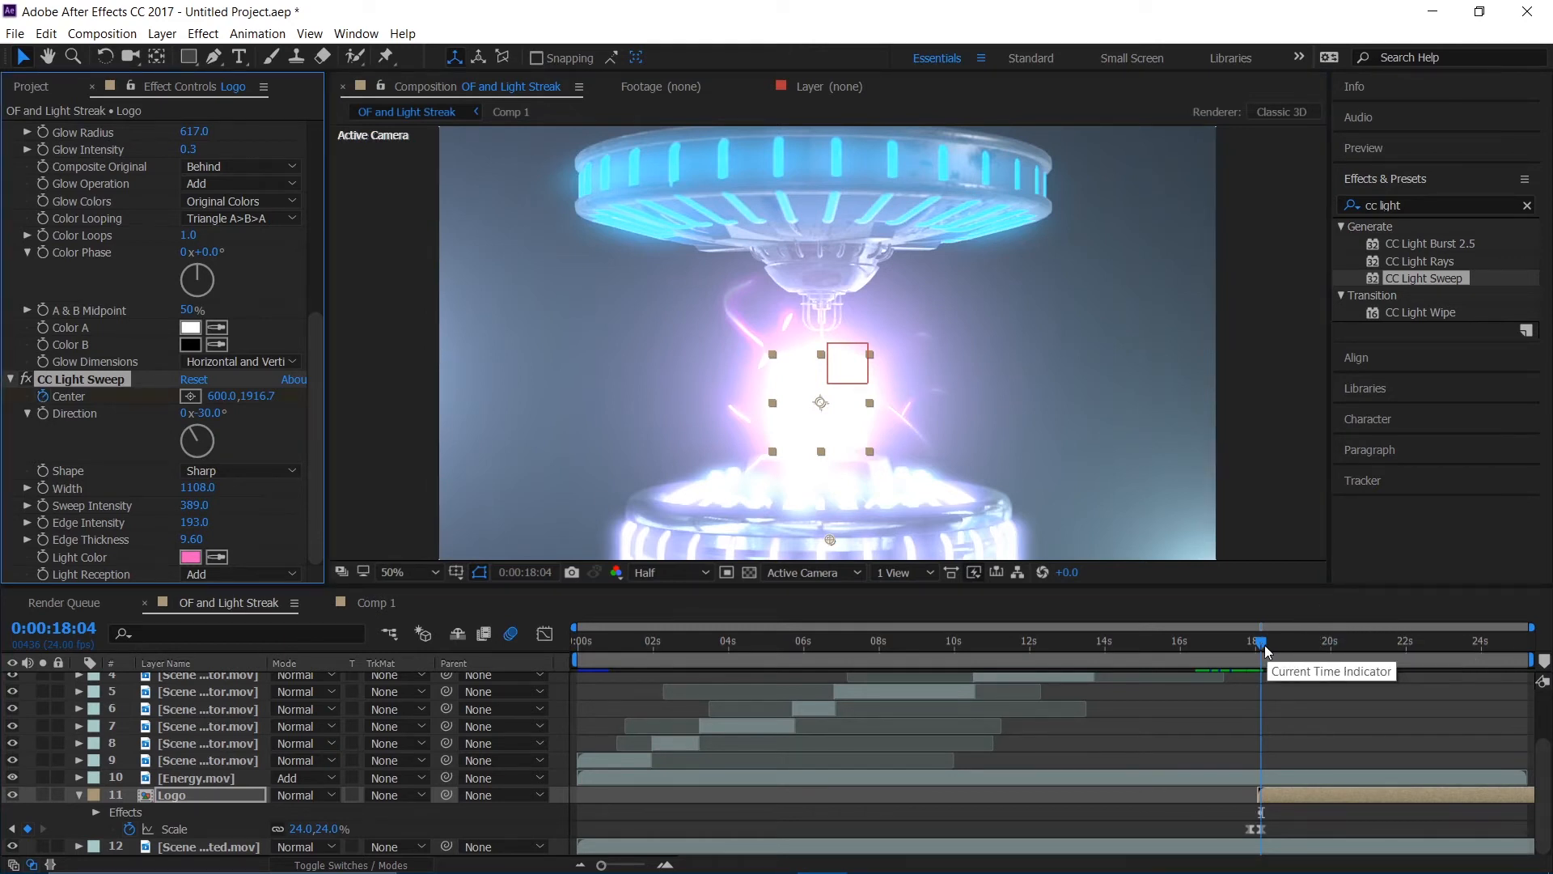
# - Keyframe the light sweep's center above the logo at 1366.7, -2566.7 at 0:00:20:09, and preview the sweep
pyautogui.moveTo(1269, 644); pyautogui.dragTo(1347, 654)
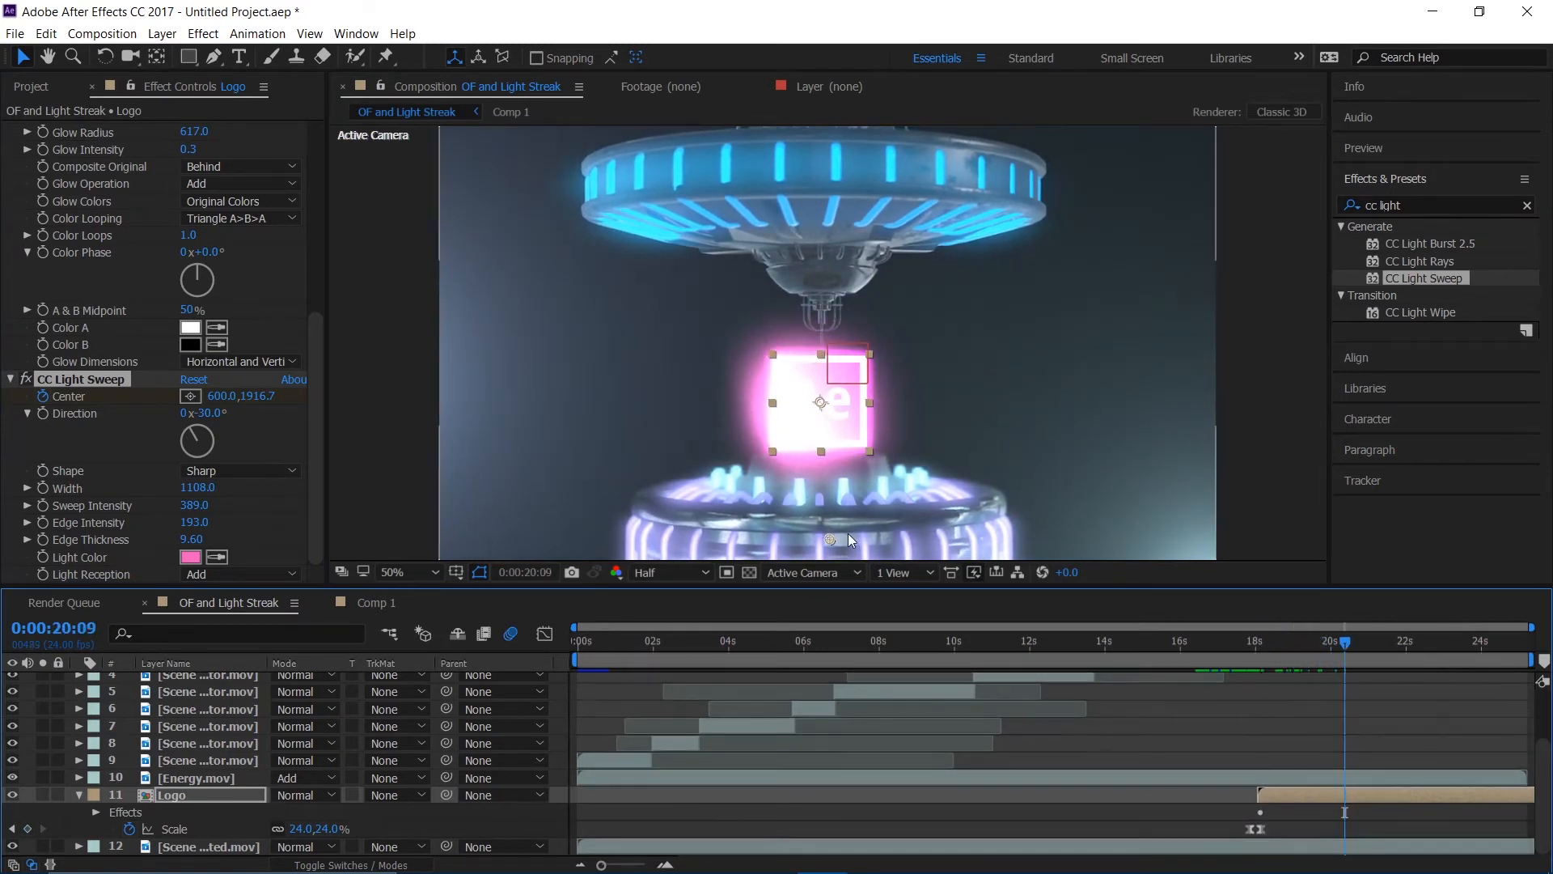
pyautogui.moveTo(828, 537); pyautogui.dragTo(904, 102)
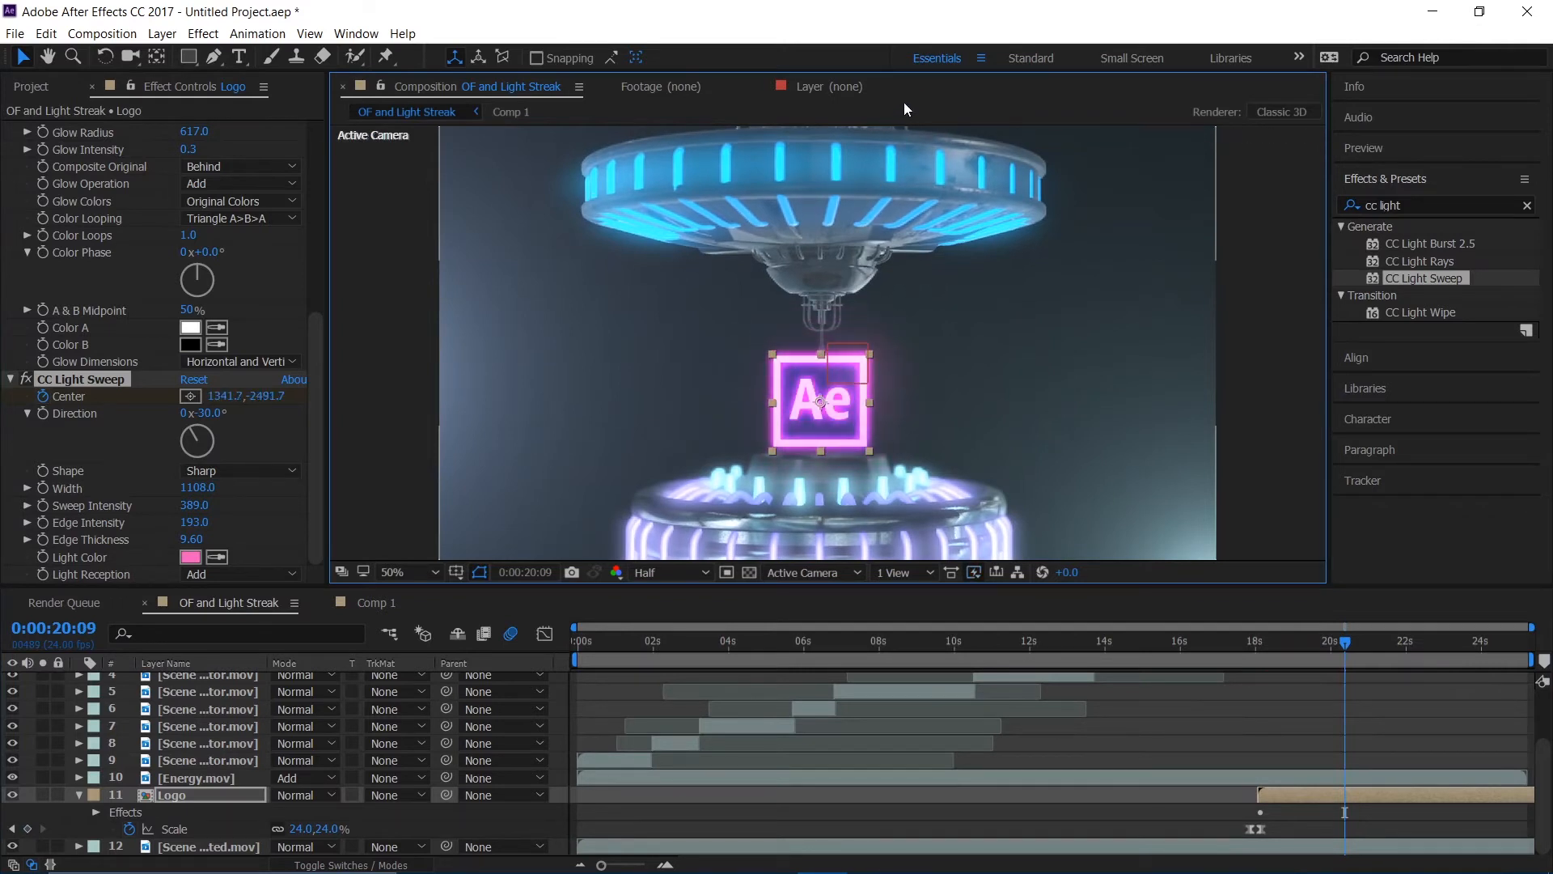
pyautogui.click(1240, 653)
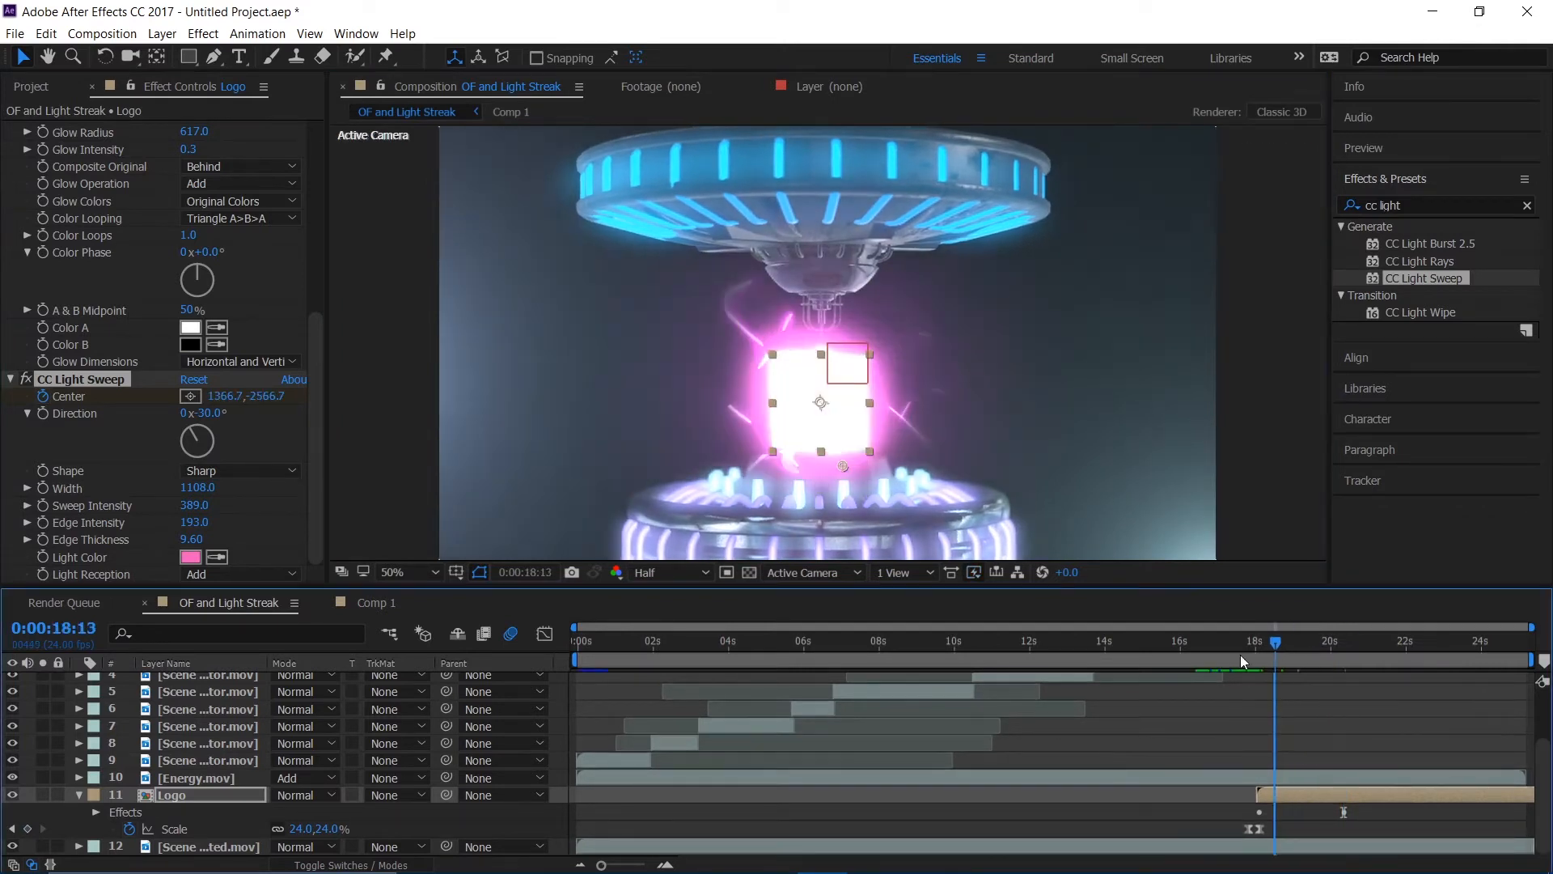
pyautogui.press('space')
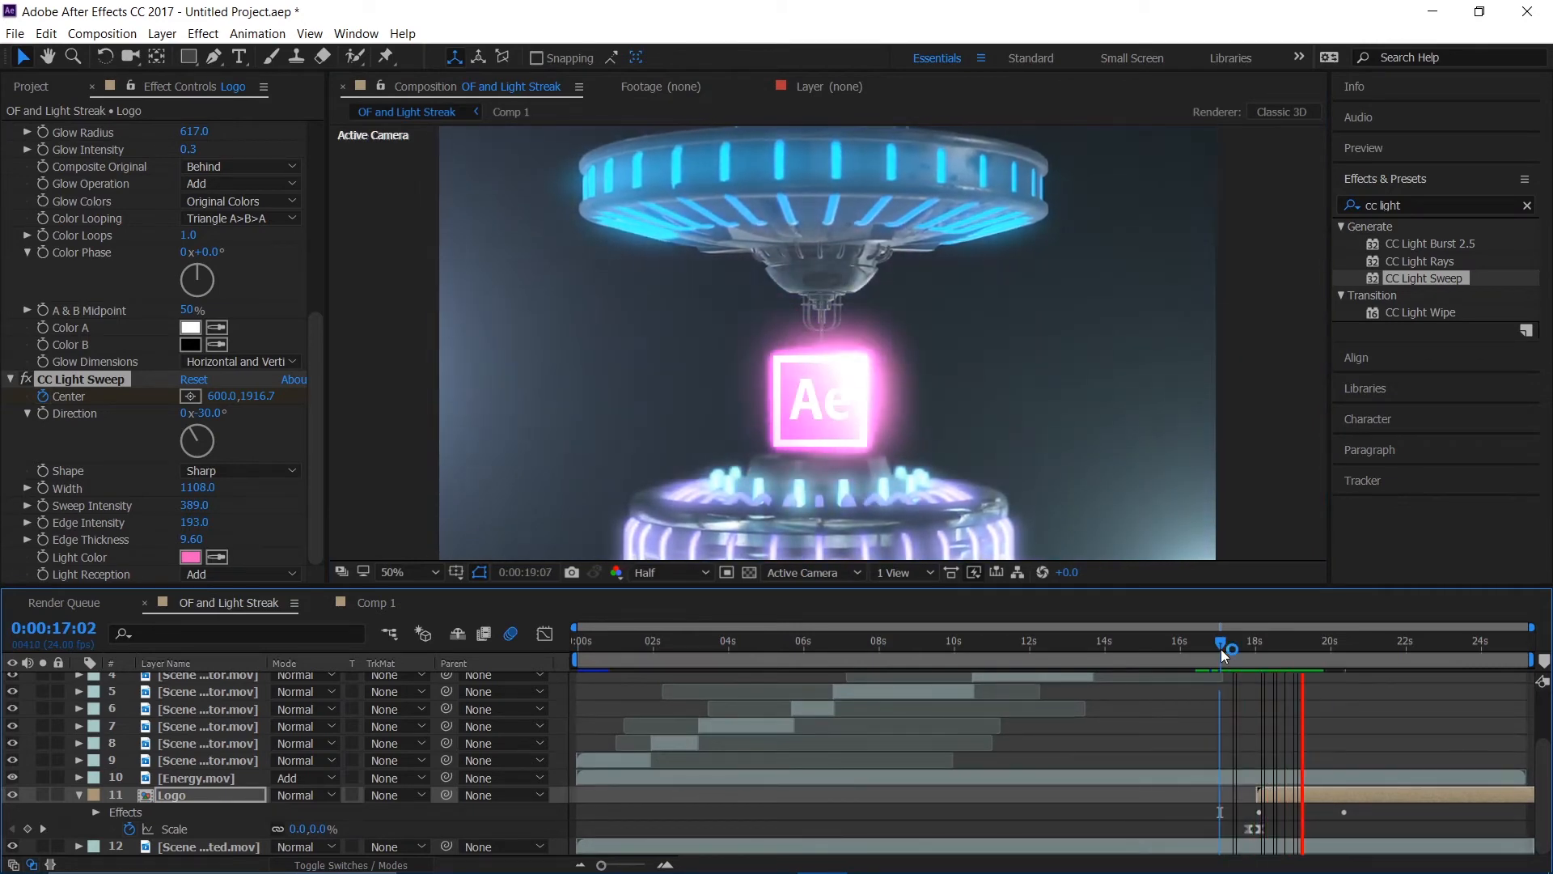
pyautogui.press('space')
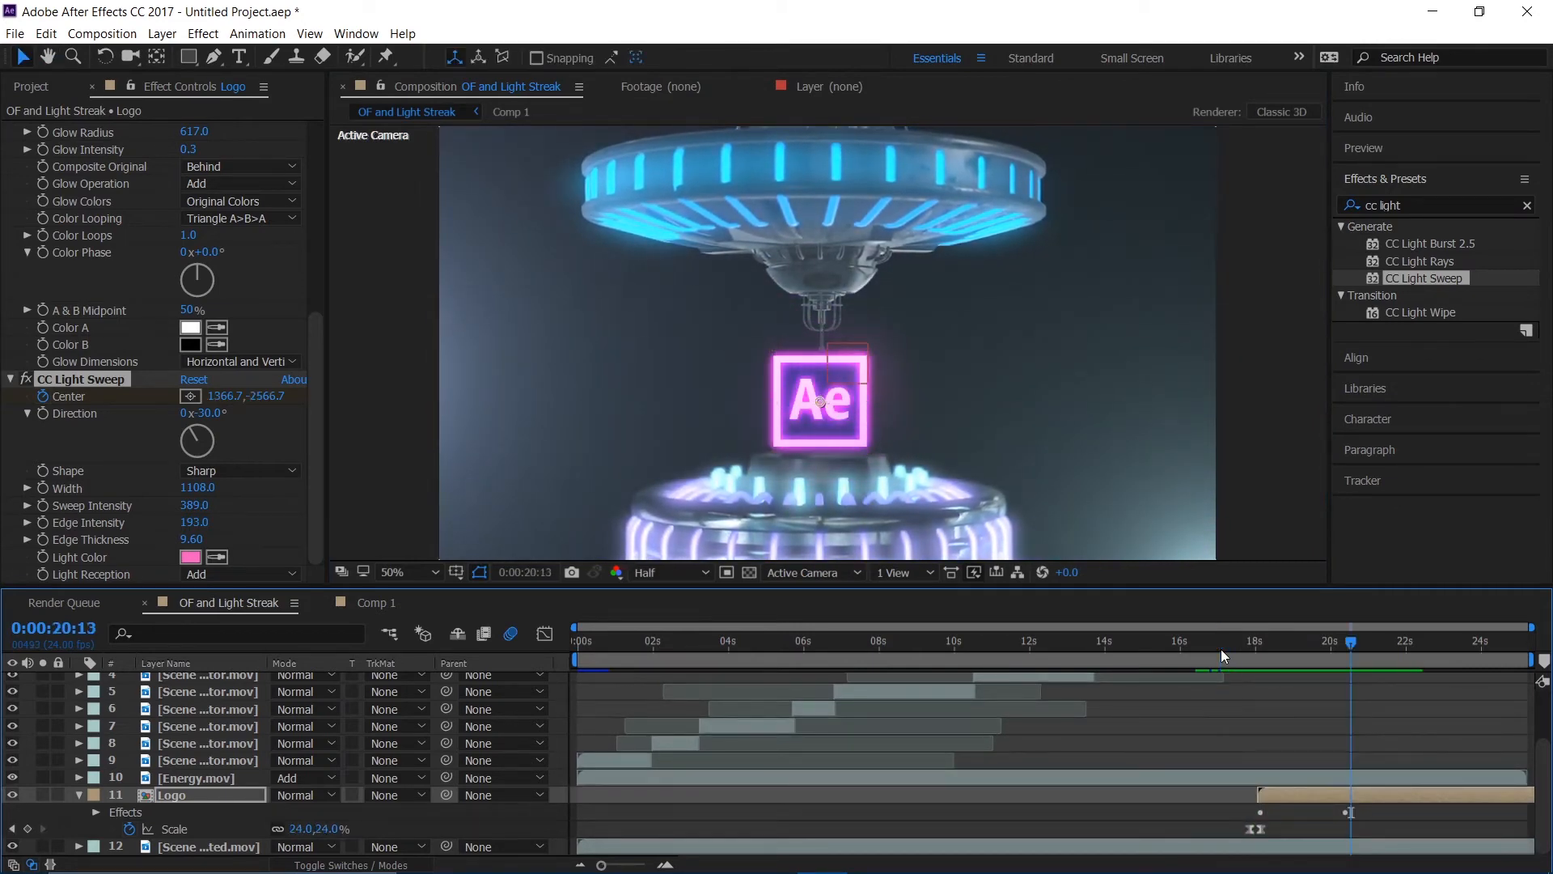
pyautogui.moveTo(1221, 648); pyautogui.dragTo(1196, 641)
pyautogui.press('space')
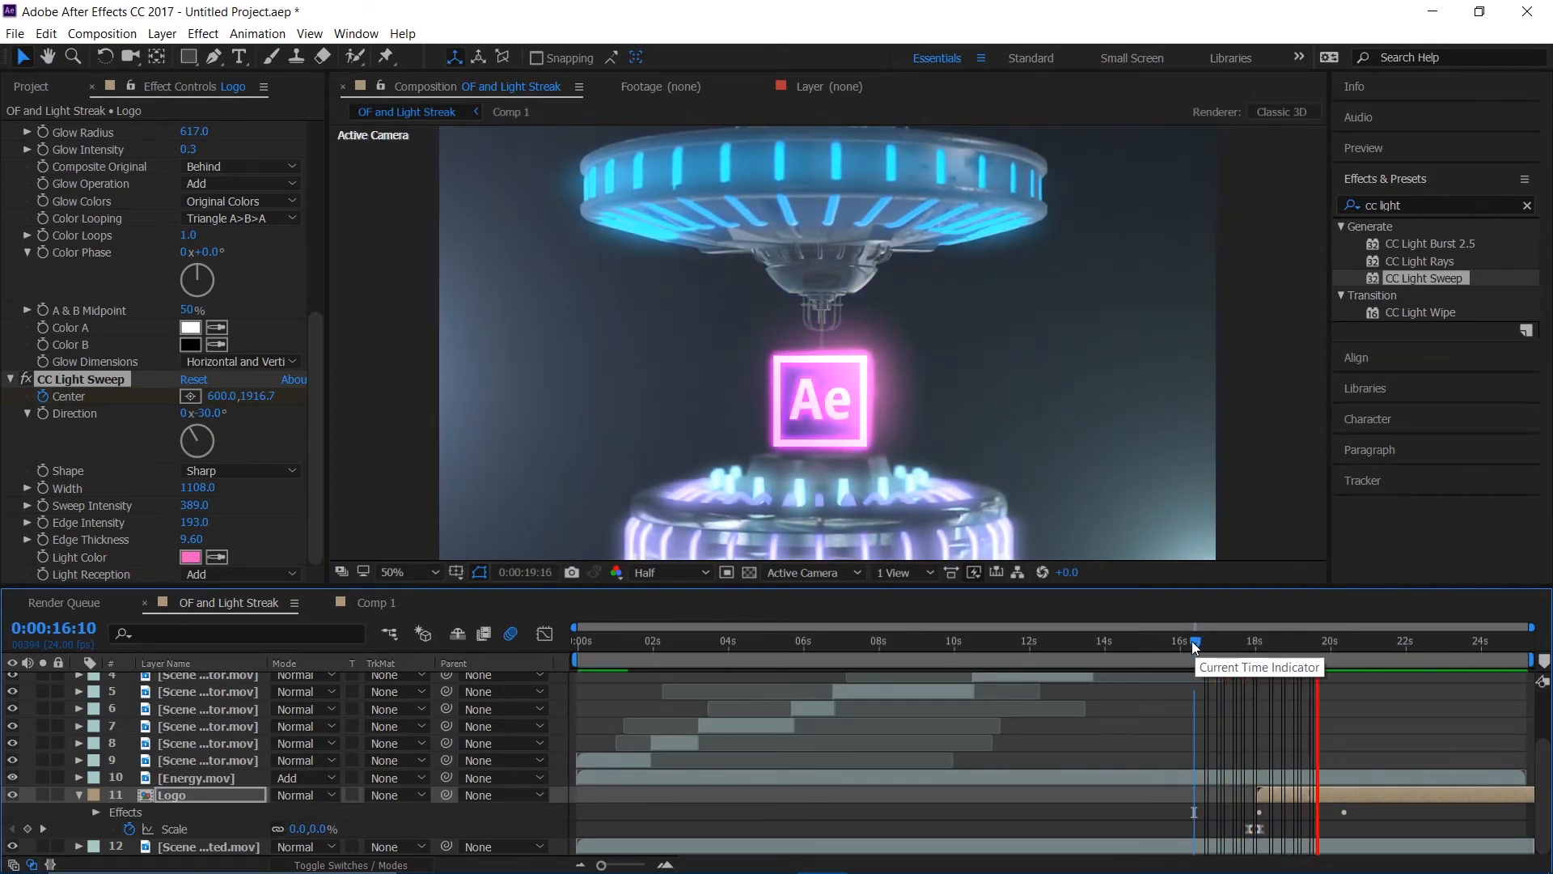
pyautogui.press('space')
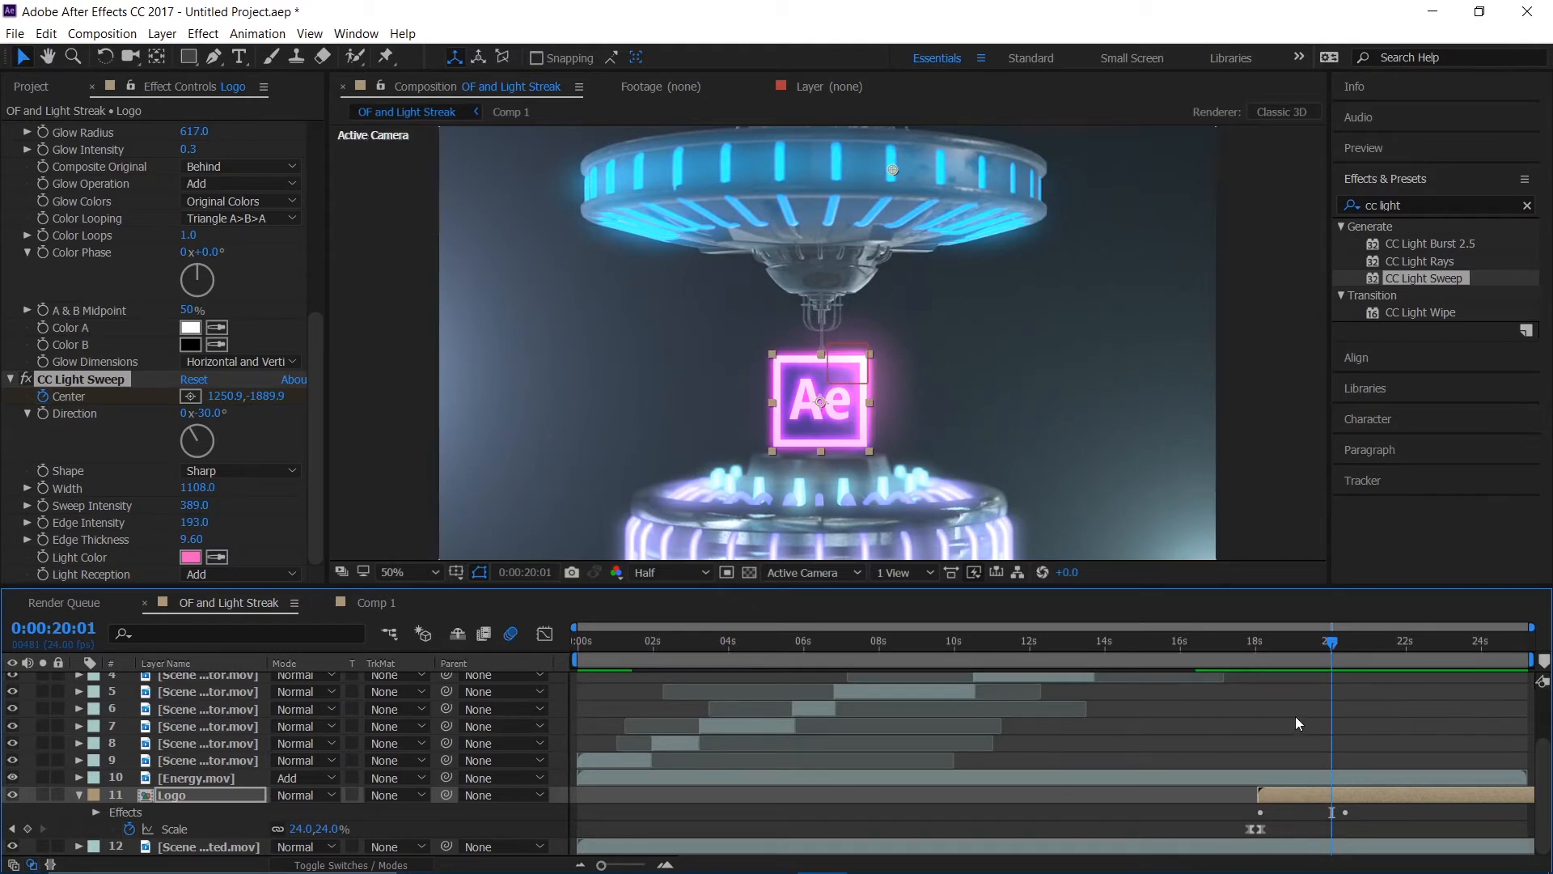
# - Reveal the Logo layer's keyframes and set its Scale keyframe at 0:00:18:04 to 20%
pyautogui.press('y')
pyautogui.press('u')
pyautogui.press('u')
pyautogui.press('u')
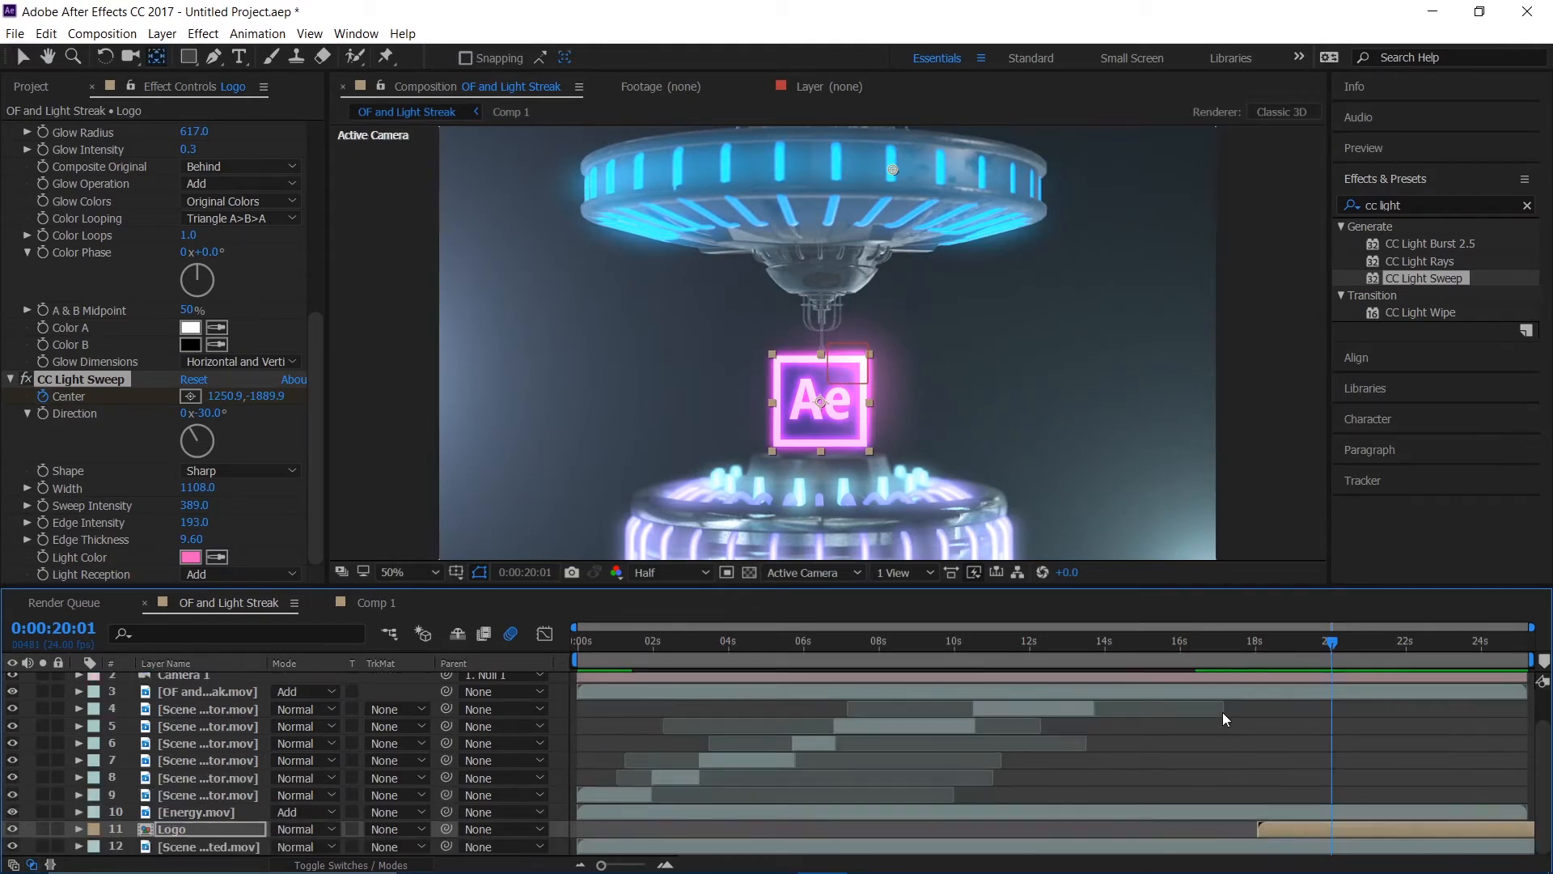
pyautogui.press('u')
pyautogui.scroll(-4, 1239, 709)
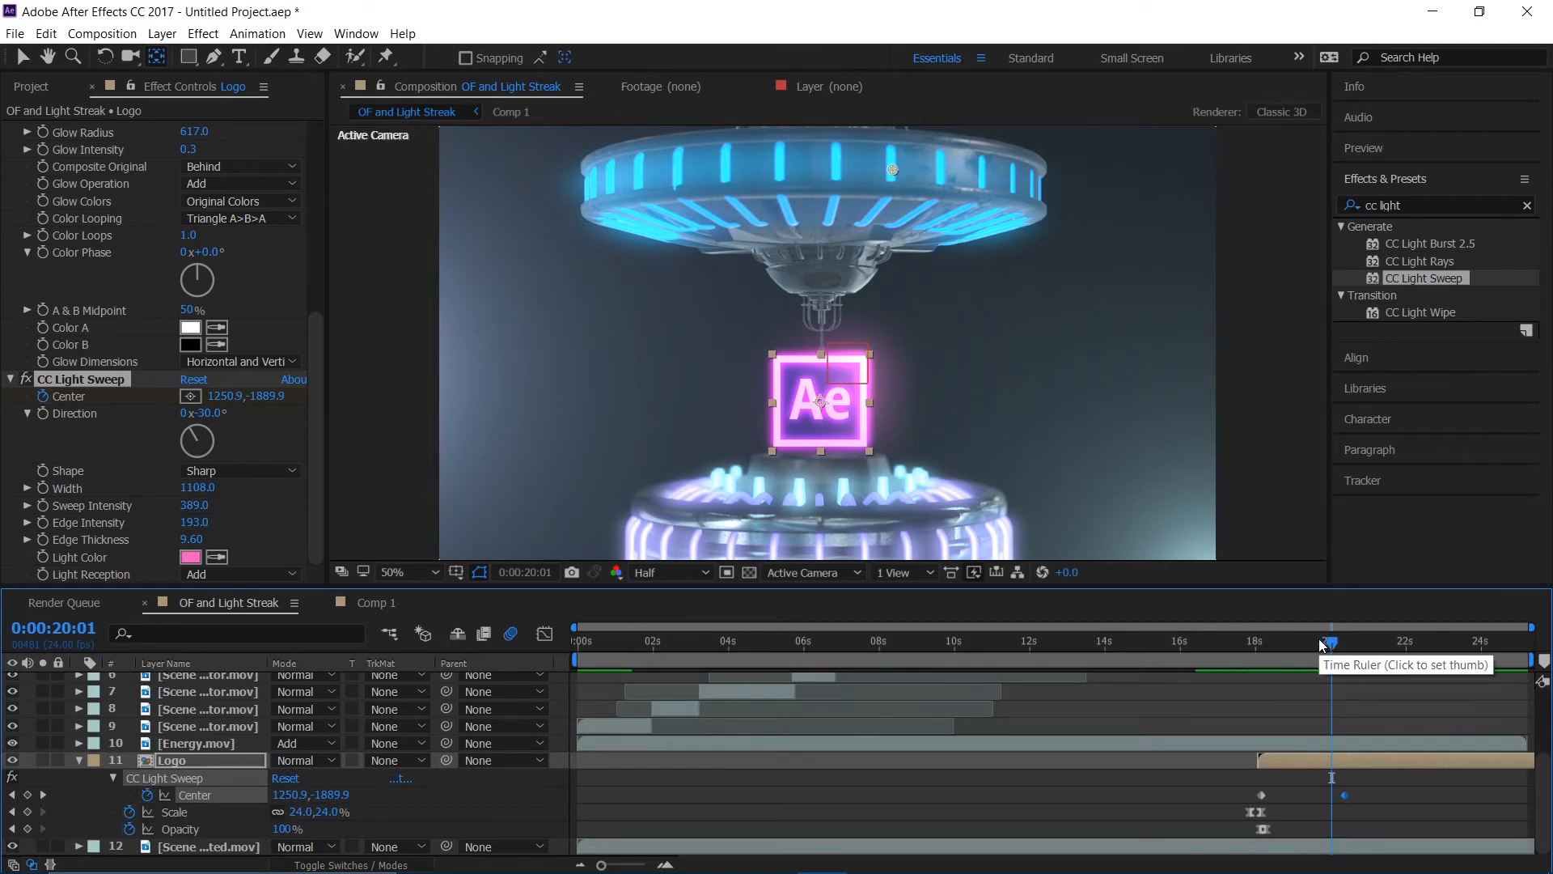
pyautogui.moveTo(1332, 643); pyautogui.dragTo(1260, 675)
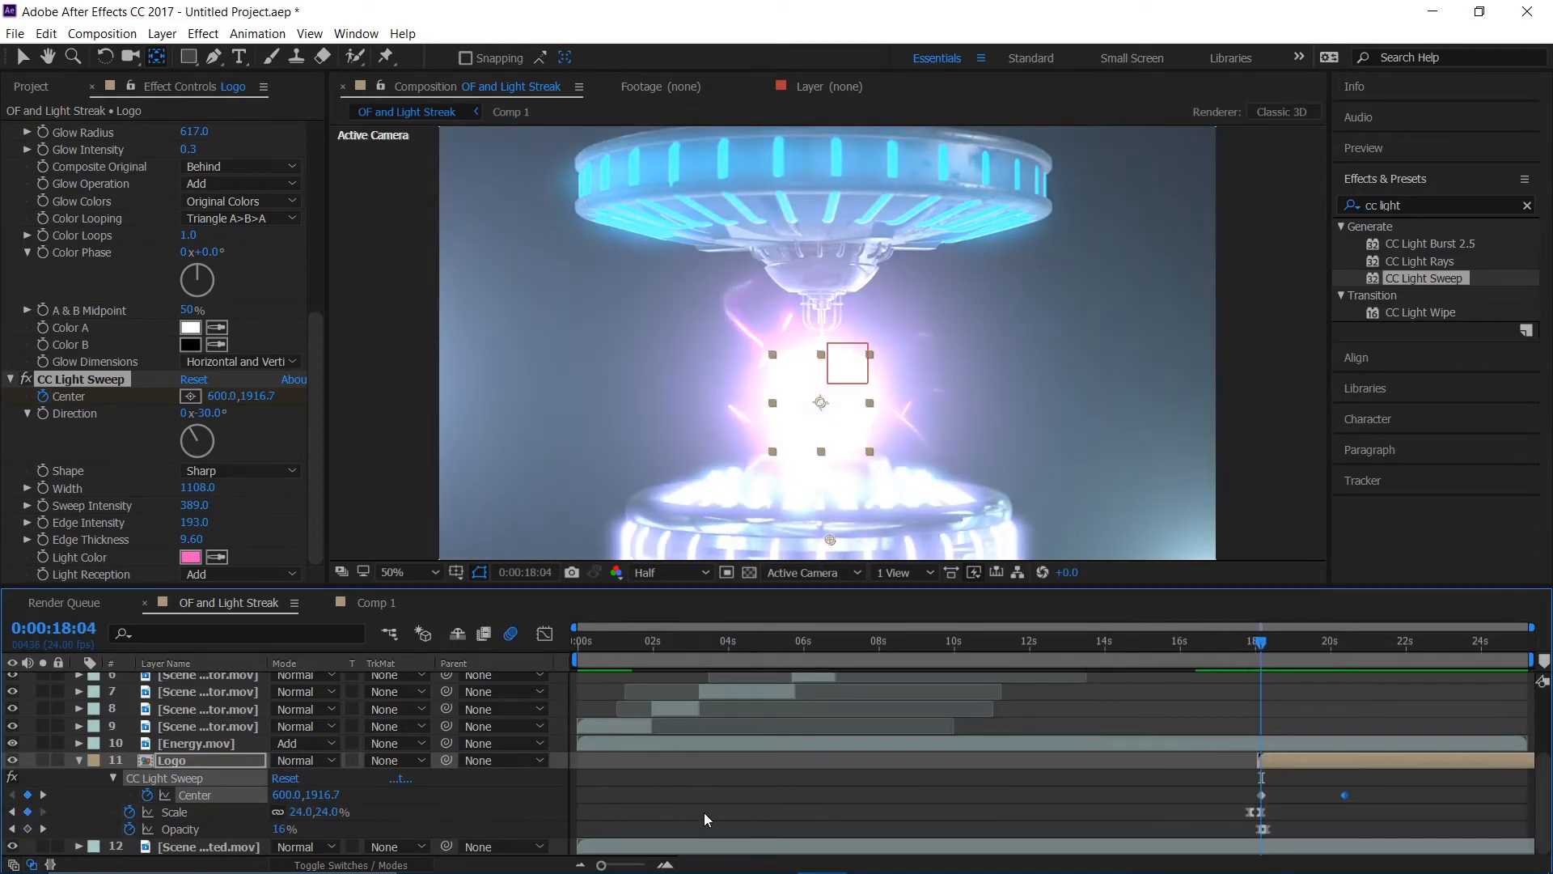
pyautogui.click(644, 865)
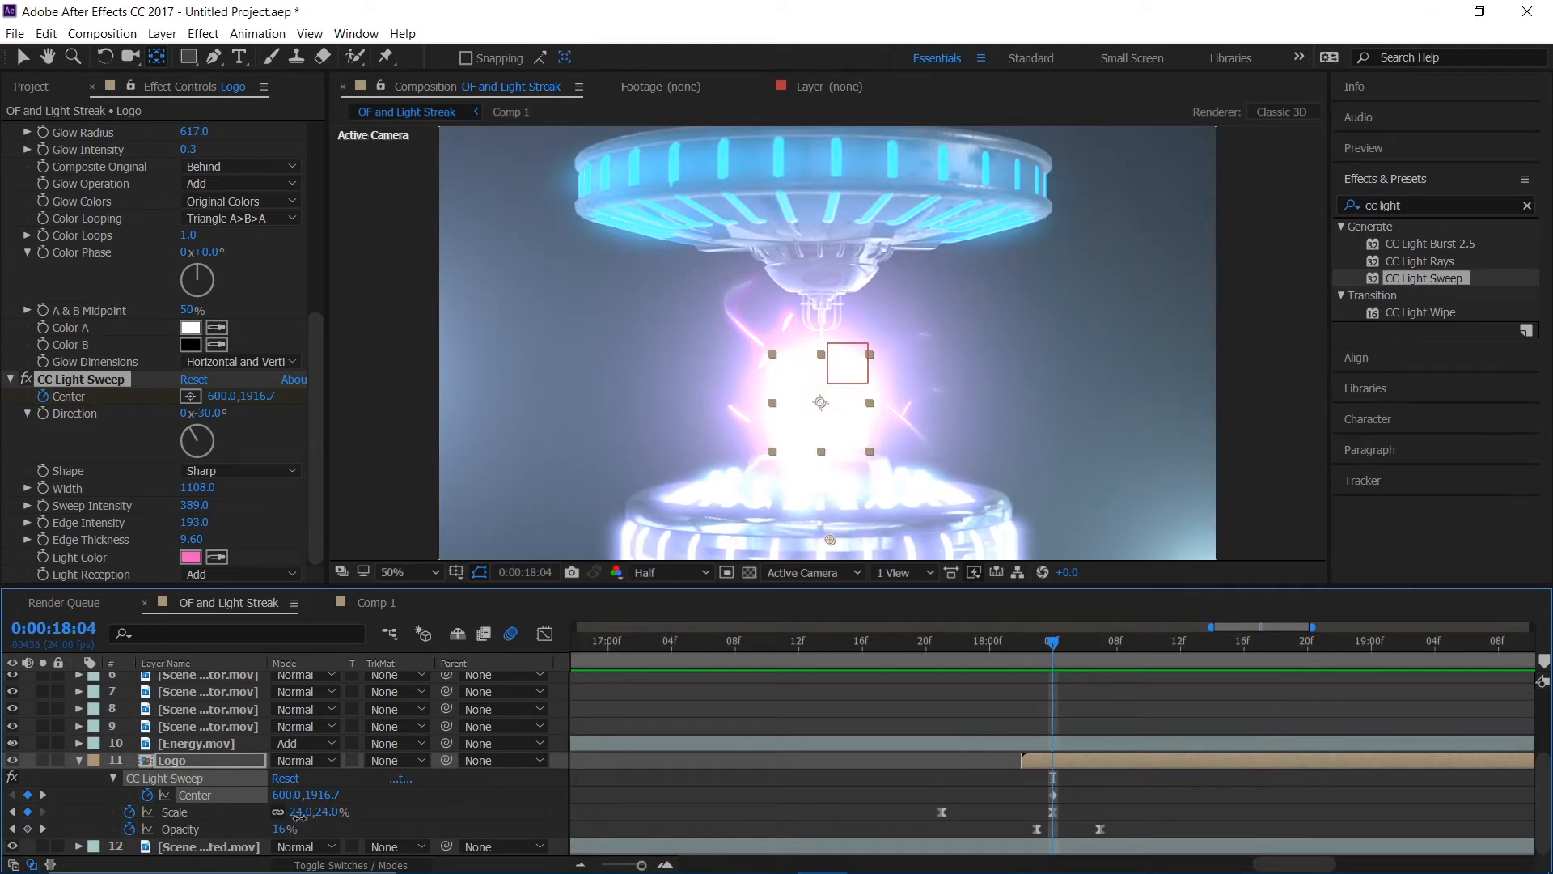
pyautogui.moveTo(299, 816); pyautogui.dragTo(297, 816)
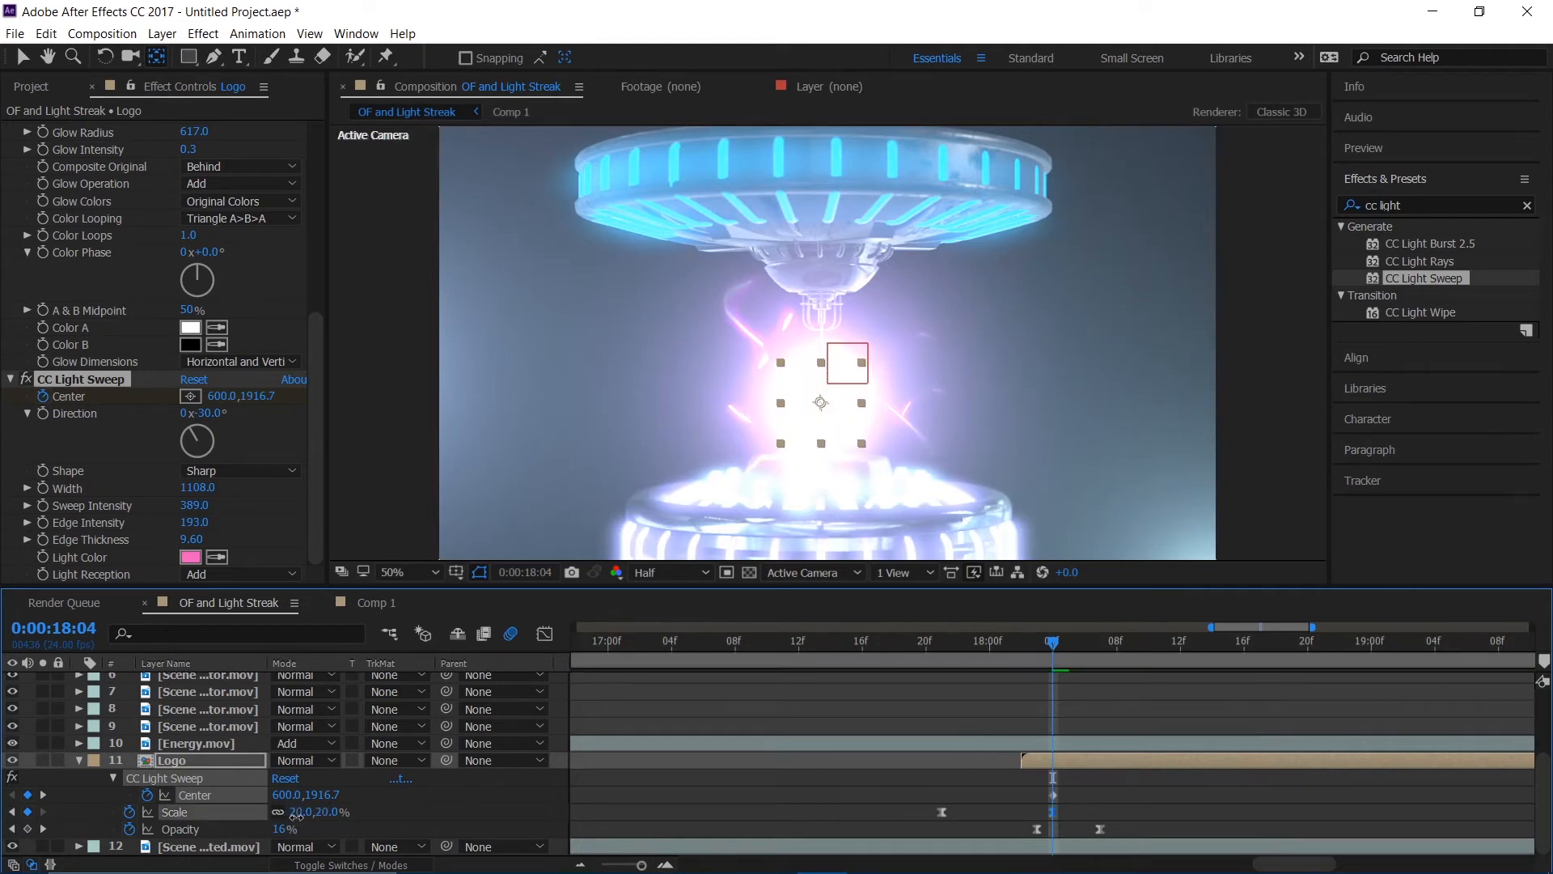
pyautogui.click(296, 816)
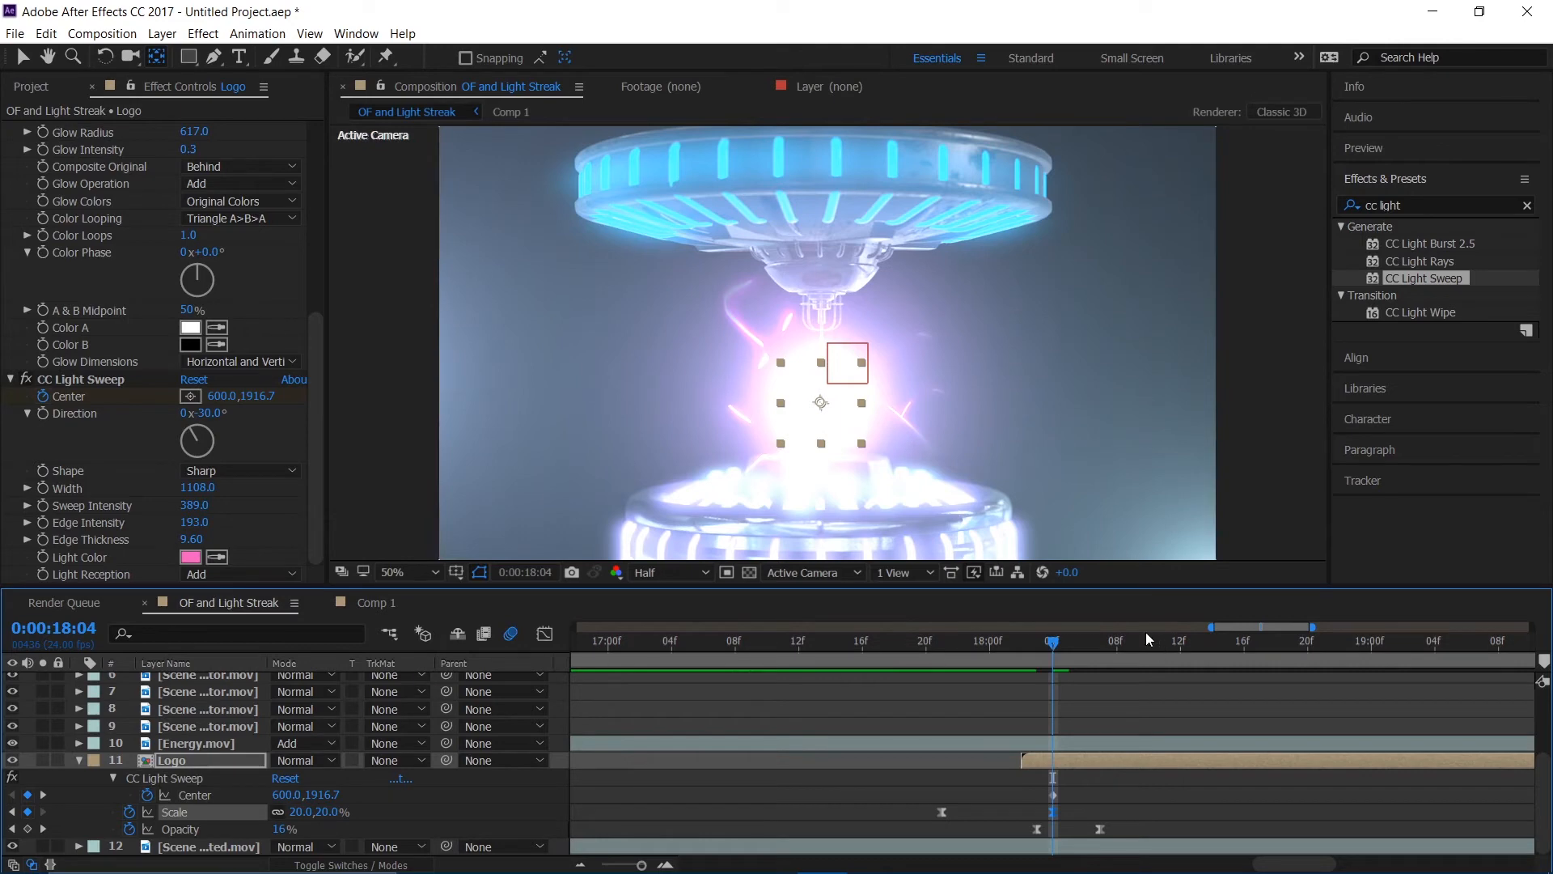
# - Play back the logo reveal from before the energy flash to check the logo's size and light sweep timing
pyautogui.click(783, 663)
pyautogui.press('space')
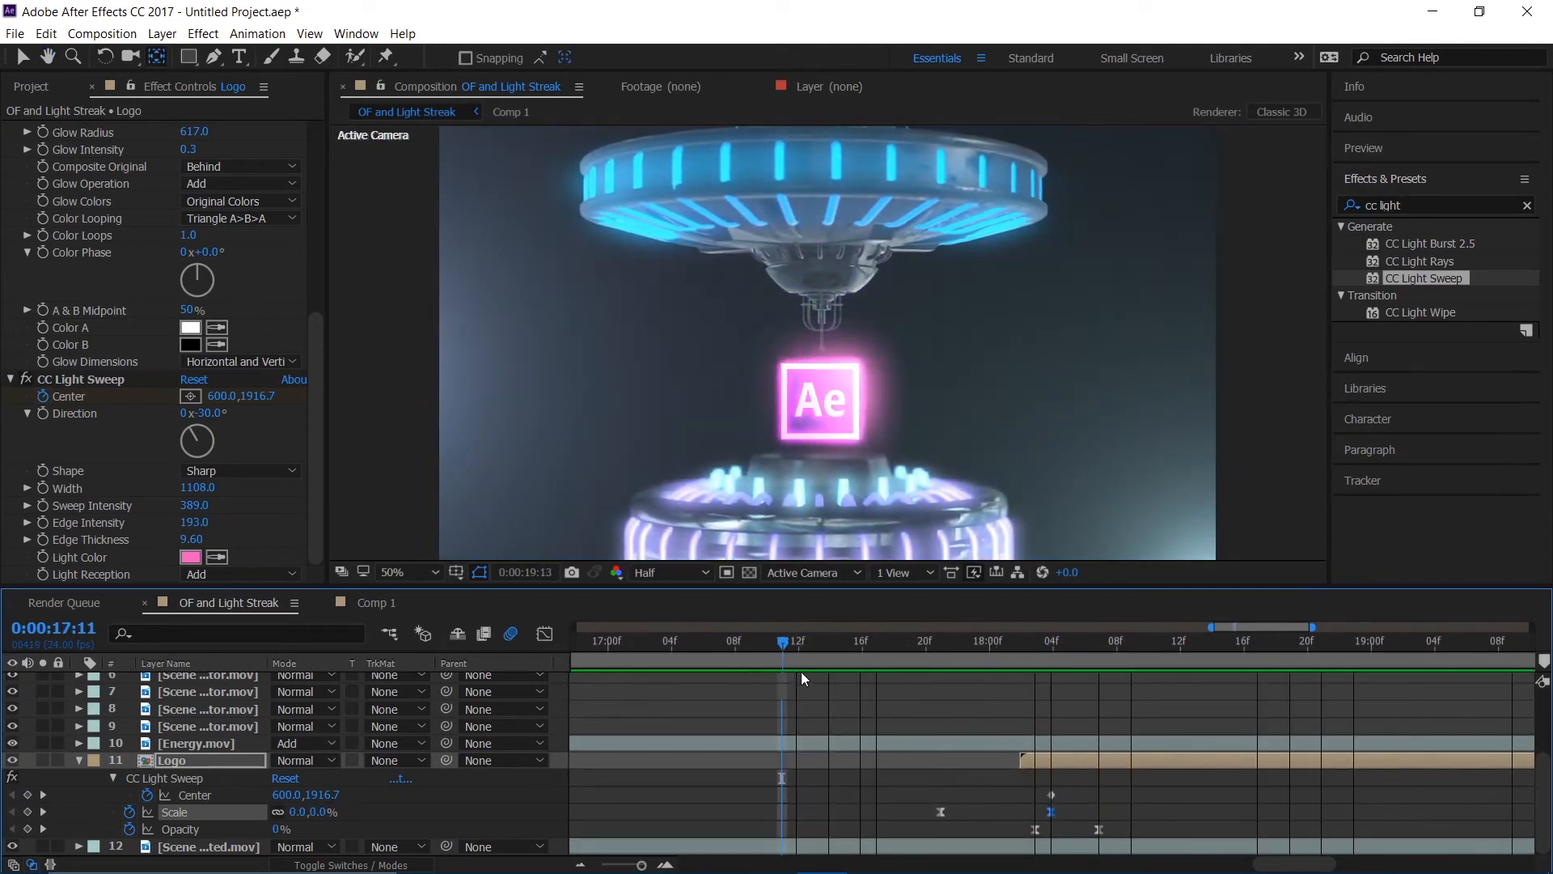
pyautogui.press('space')
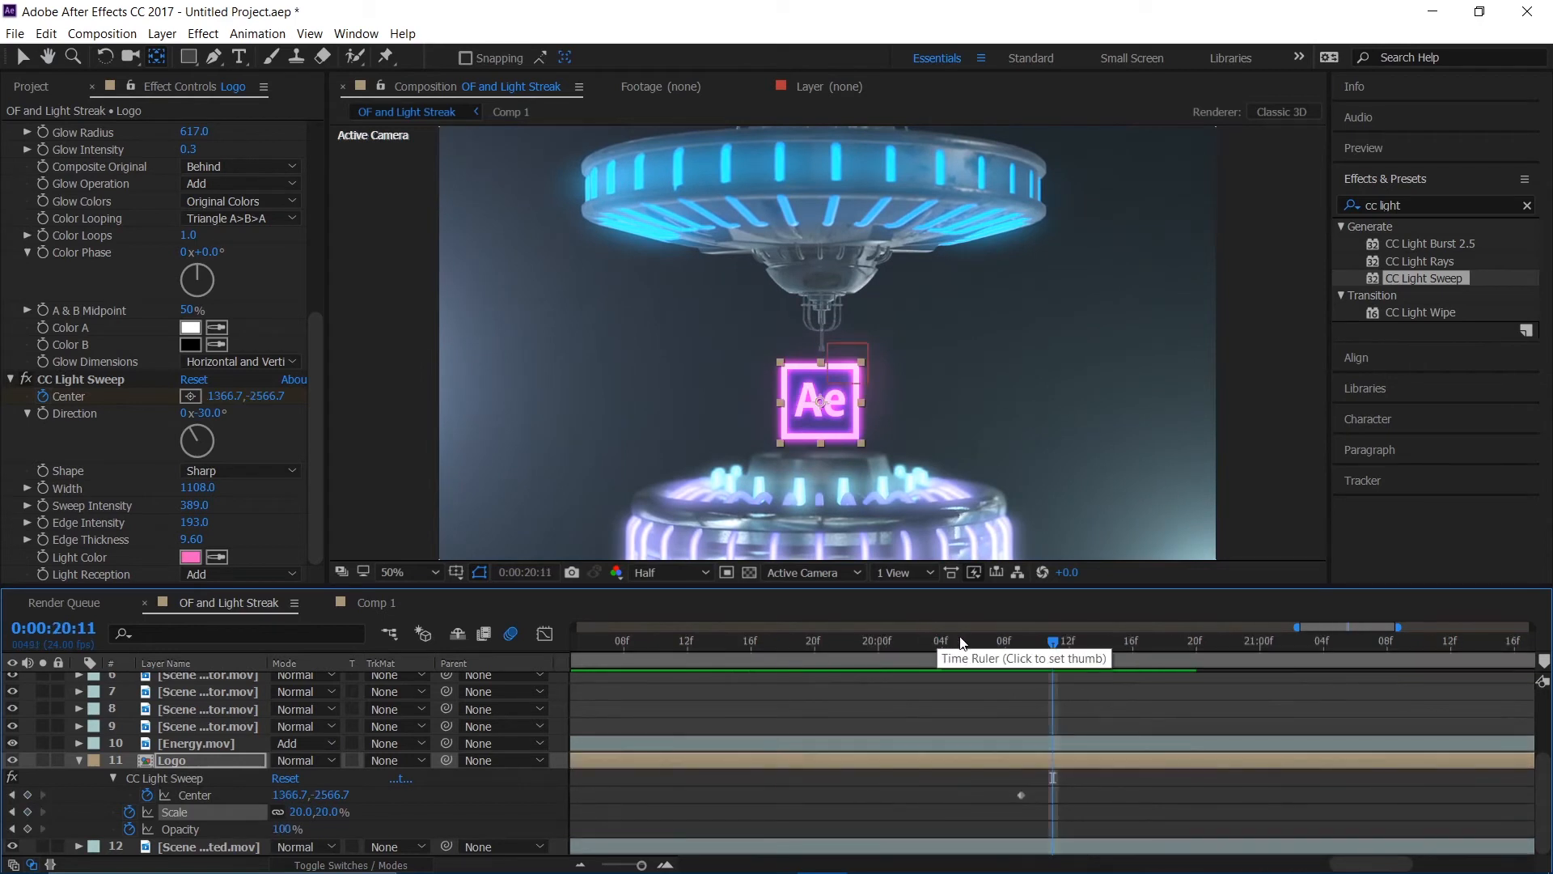
pyautogui.moveTo(641, 865); pyautogui.dragTo(613, 865)
pyautogui.click(1094, 642)
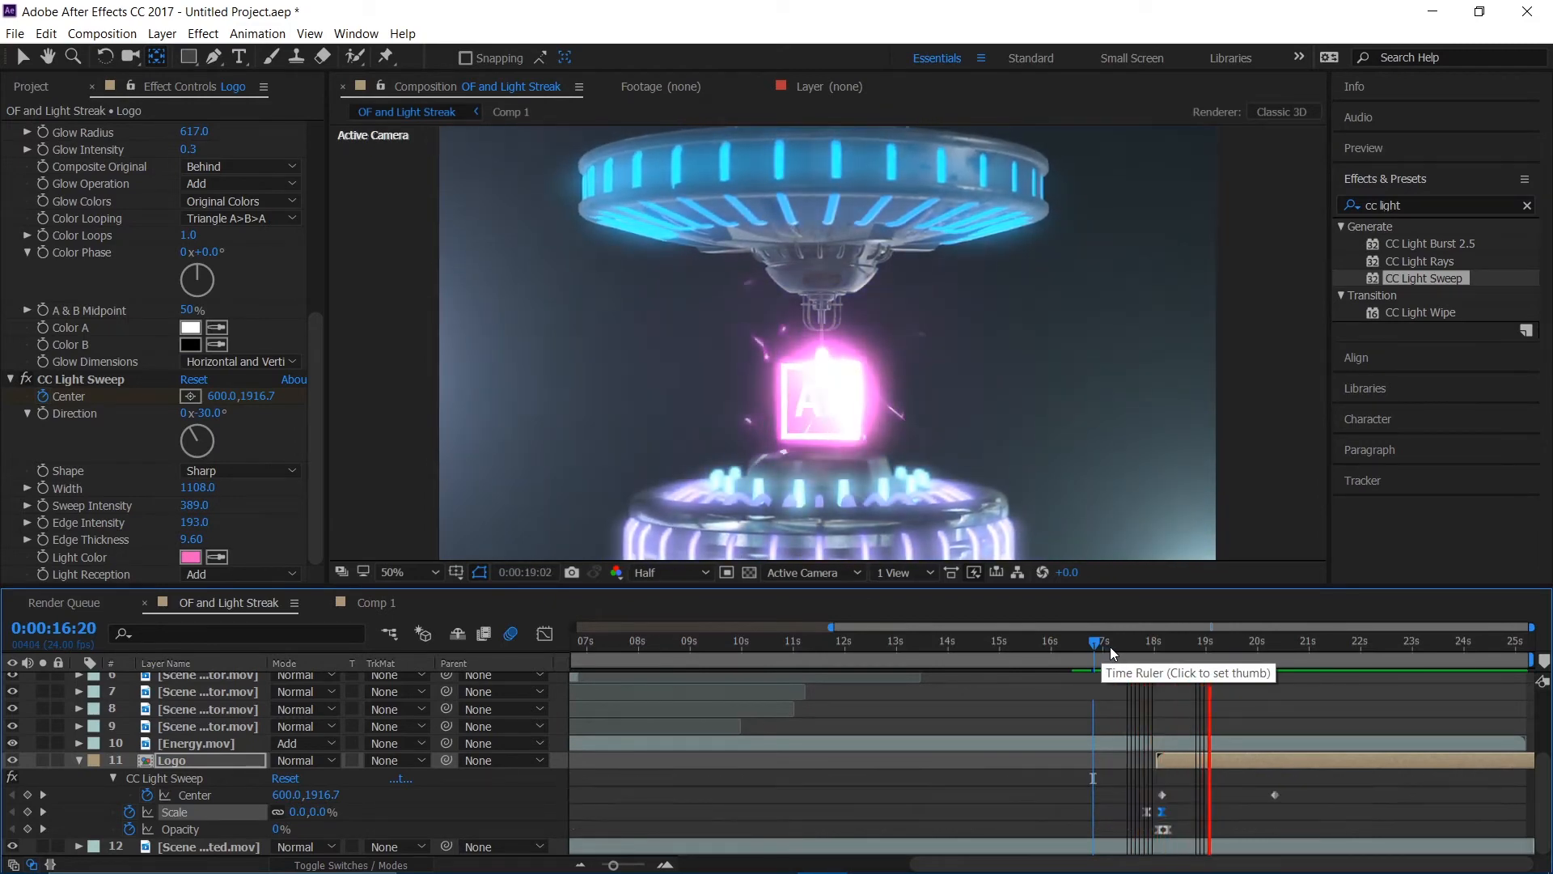
pyautogui.click(1073, 660)
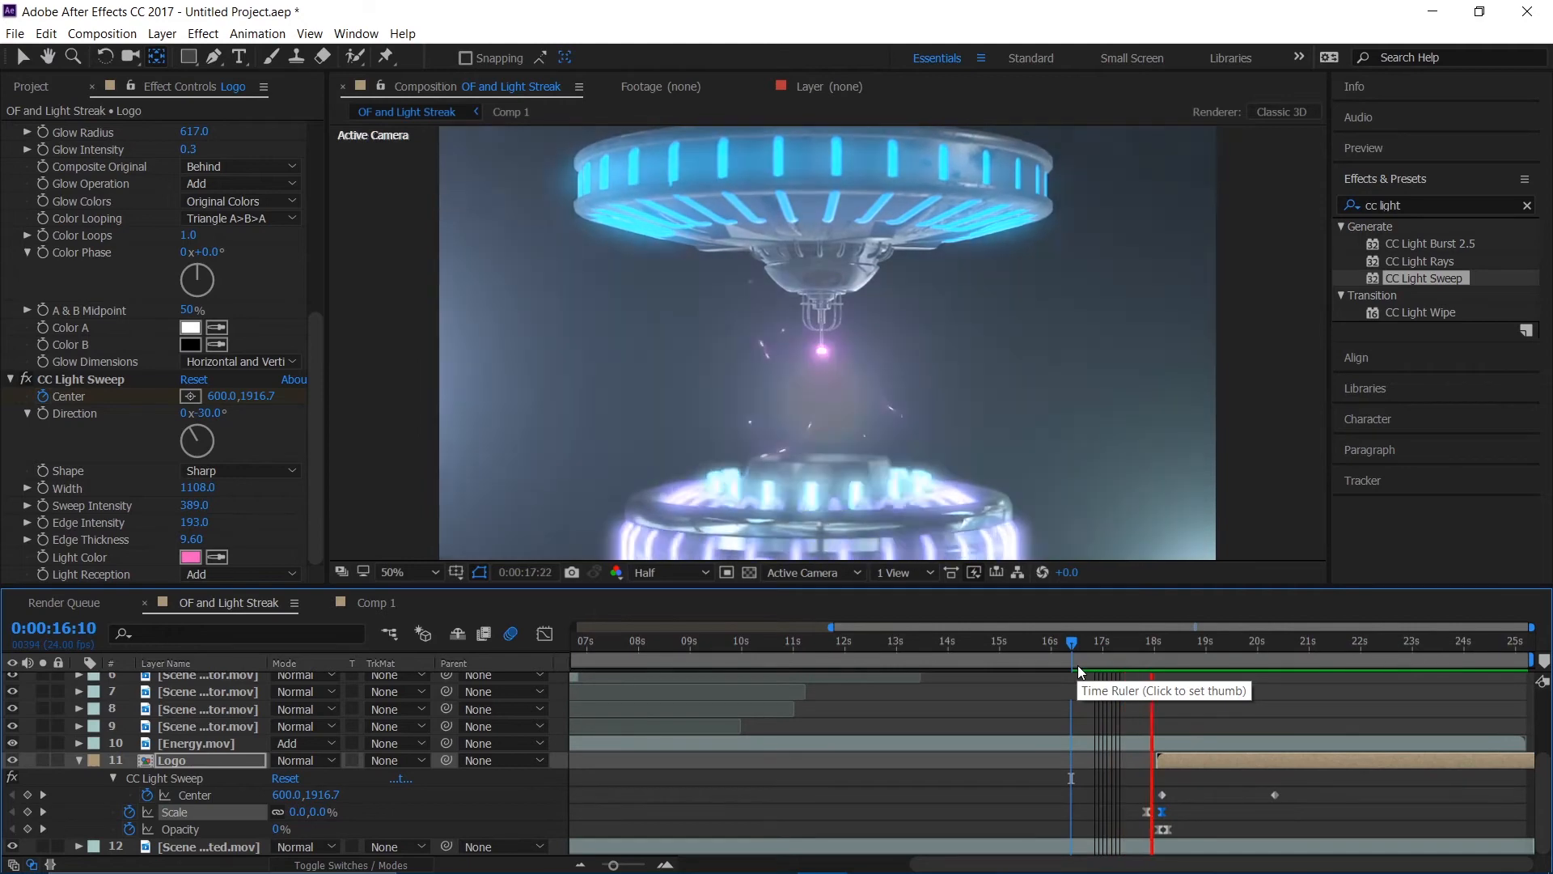
pyautogui.press('space')
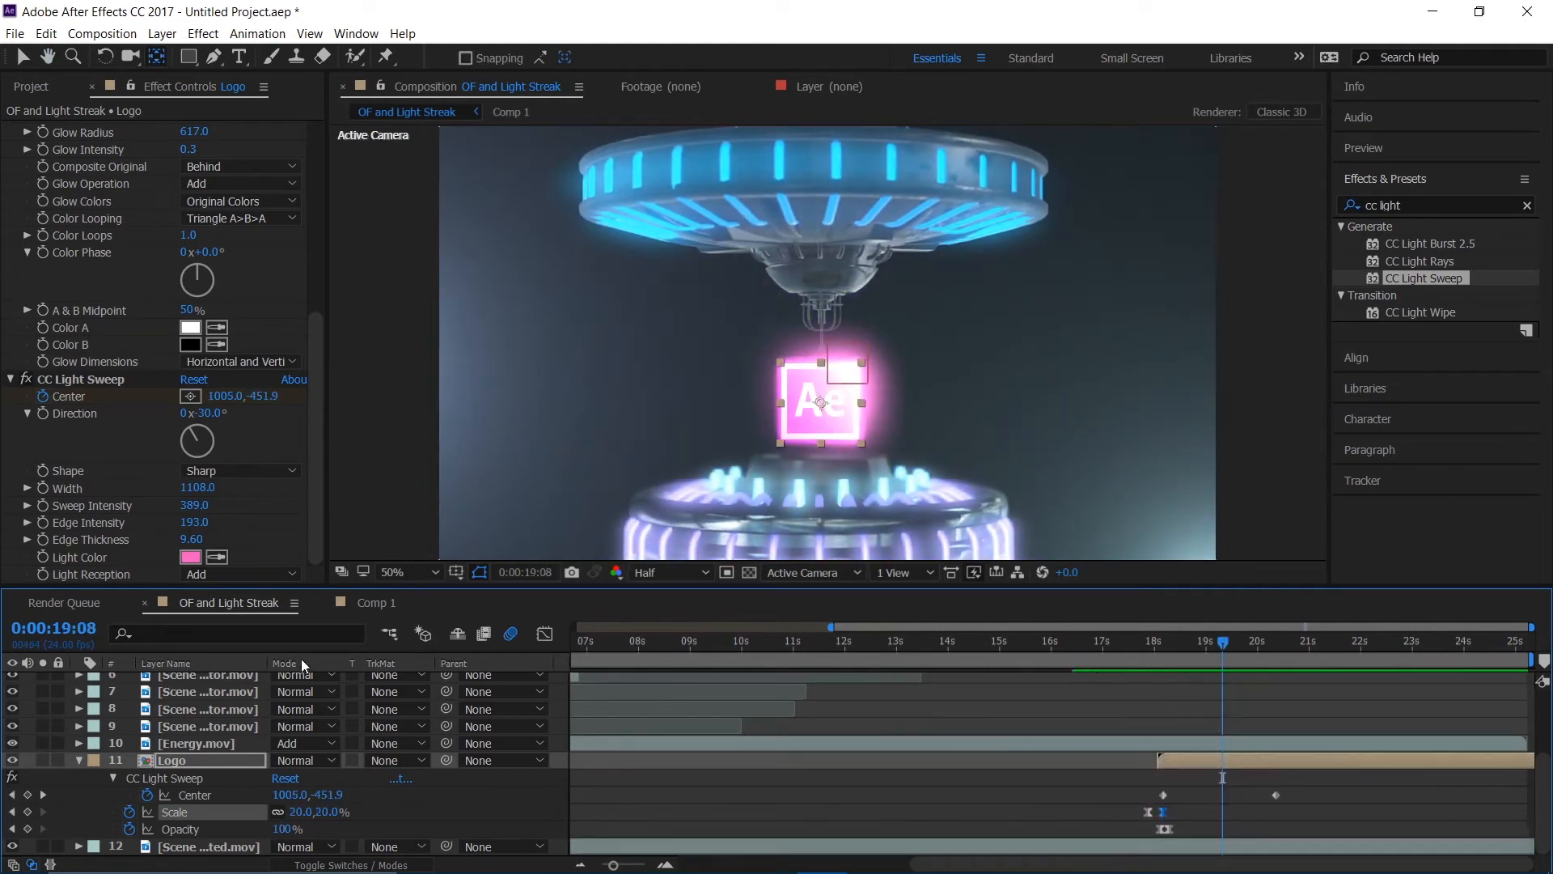
# - Toggle the Logo layer off and on to check the energy flash timing, and play back the reveal from 0:00:17:03
pyautogui.click(13, 761)
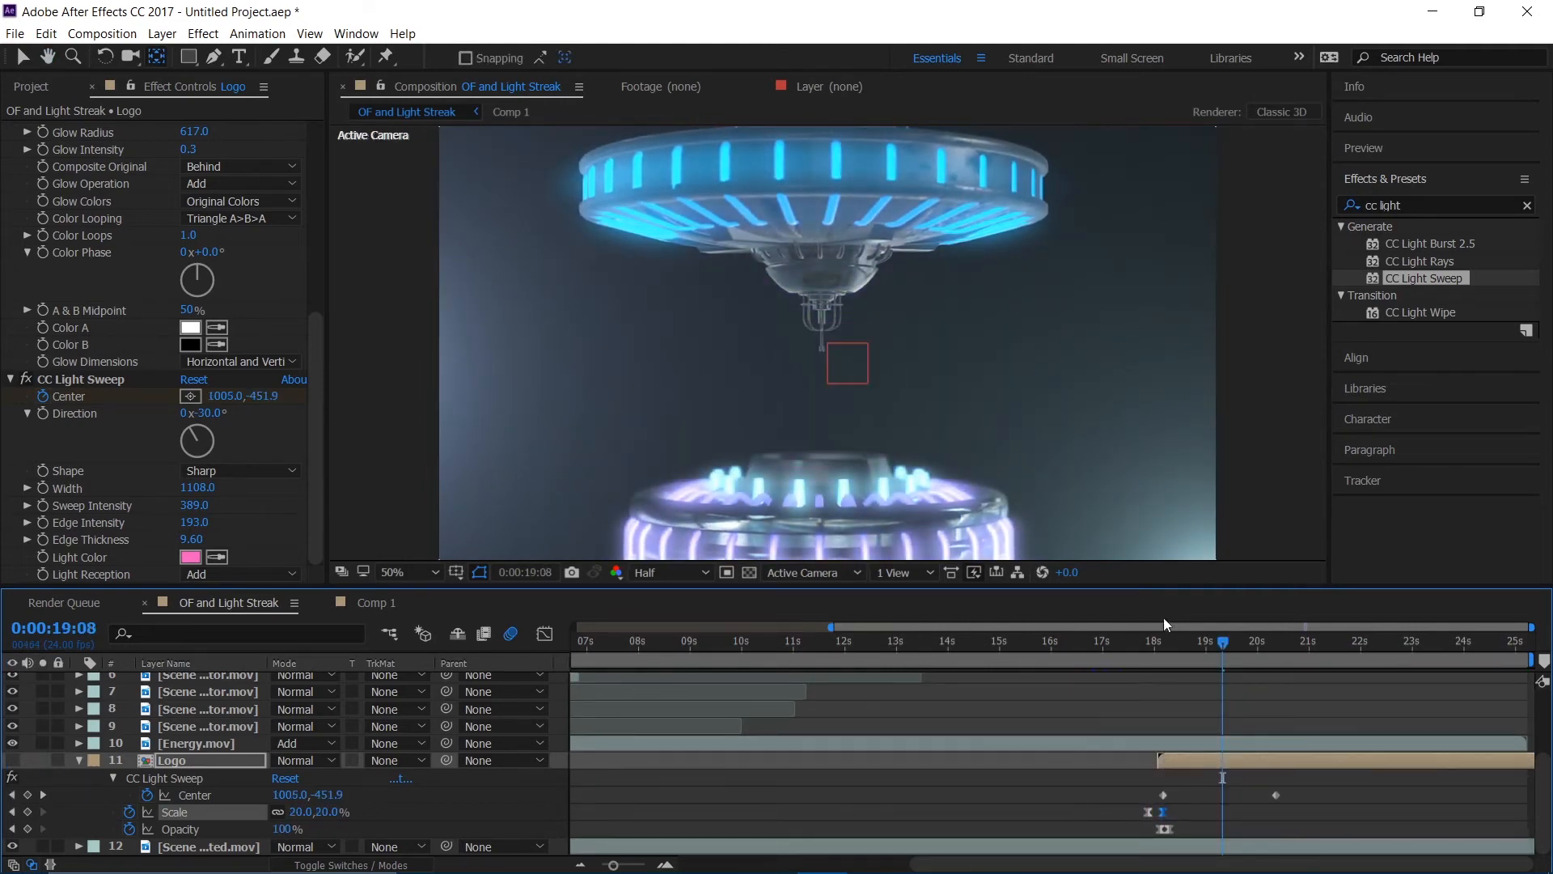
pyautogui.moveTo(1157, 647); pyautogui.dragTo(1202, 672)
pyautogui.click(12, 759)
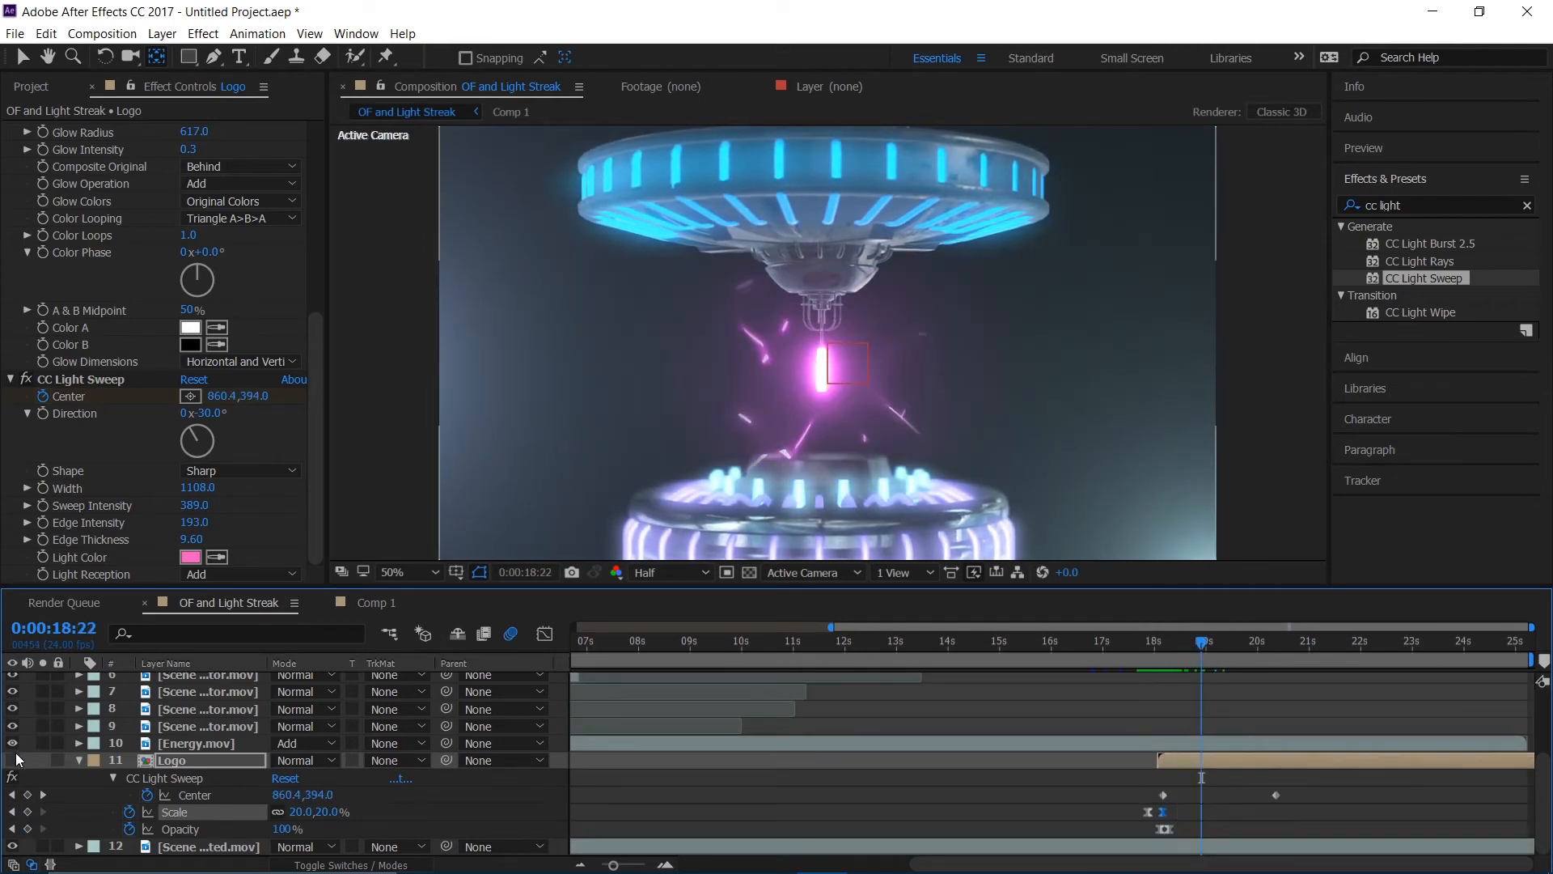
pyautogui.click(1107, 659)
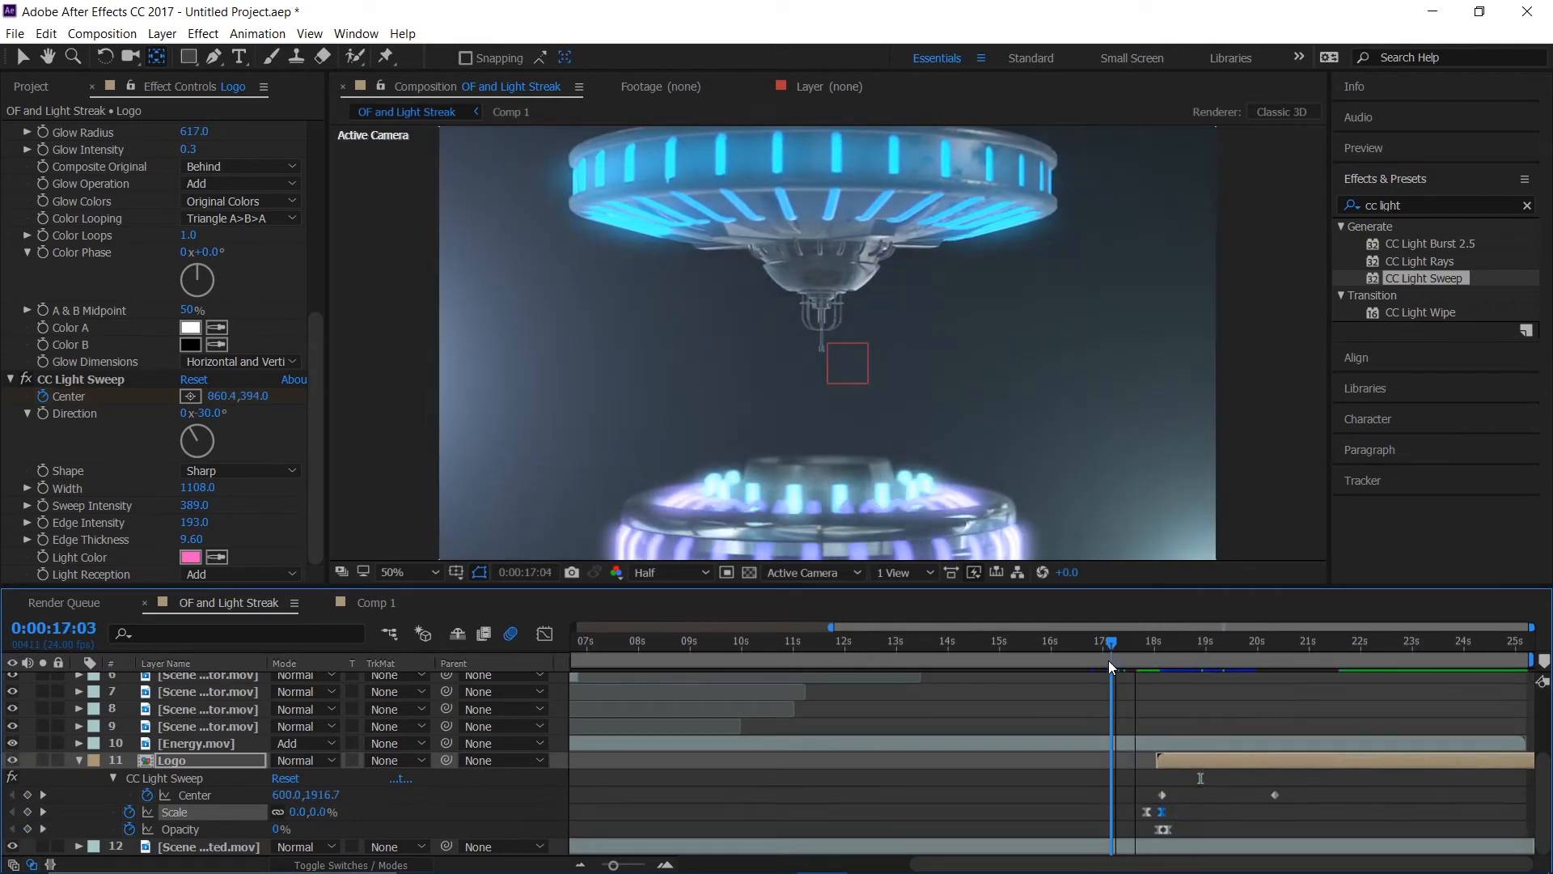
pyautogui.press('space')
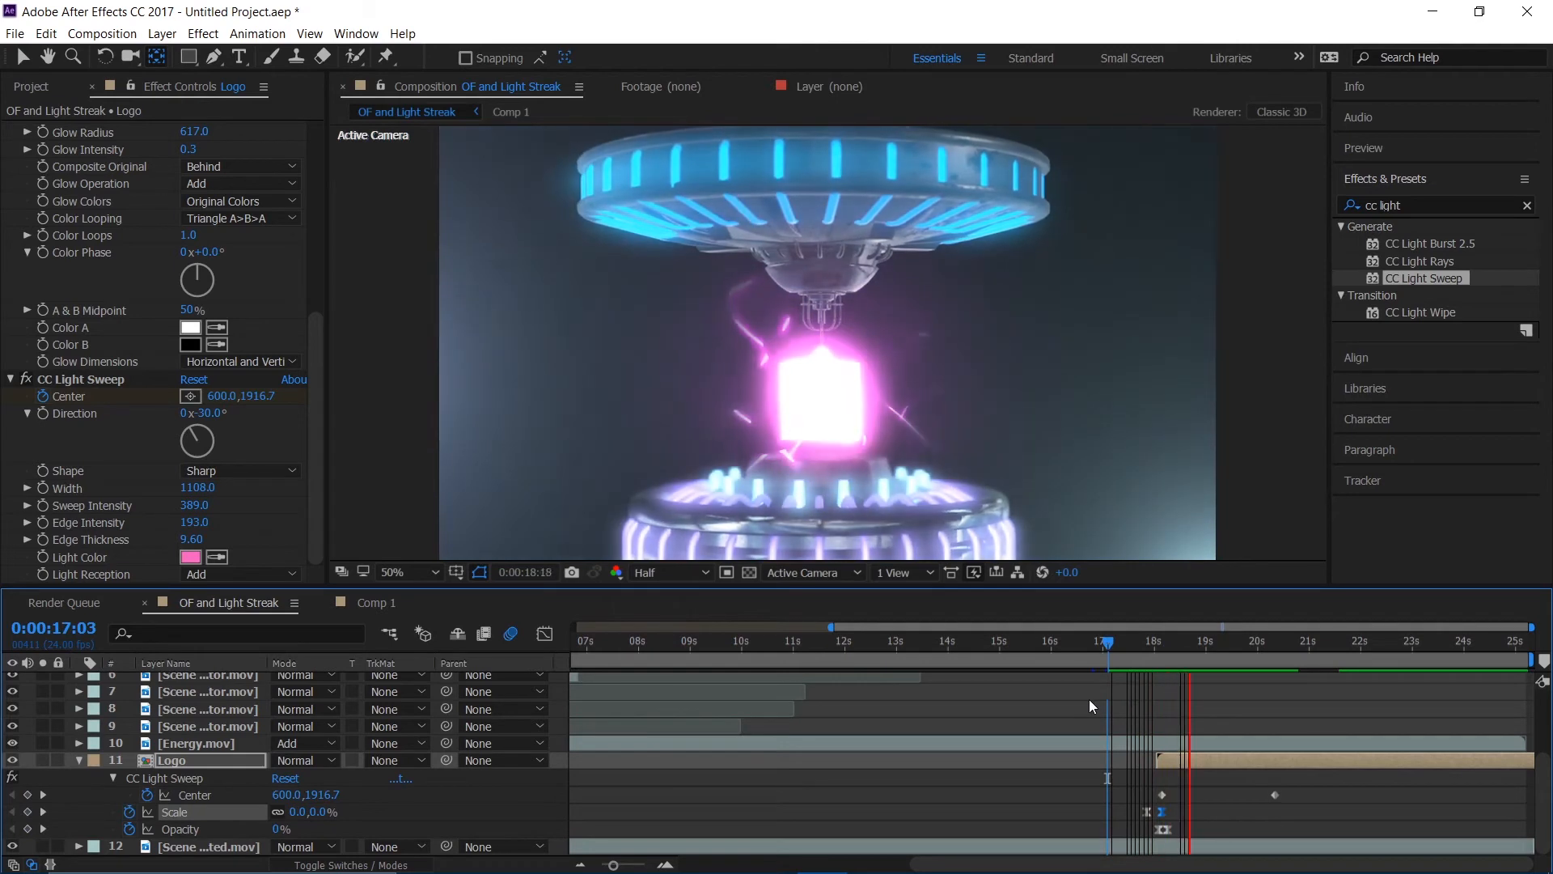
pyautogui.press('space')
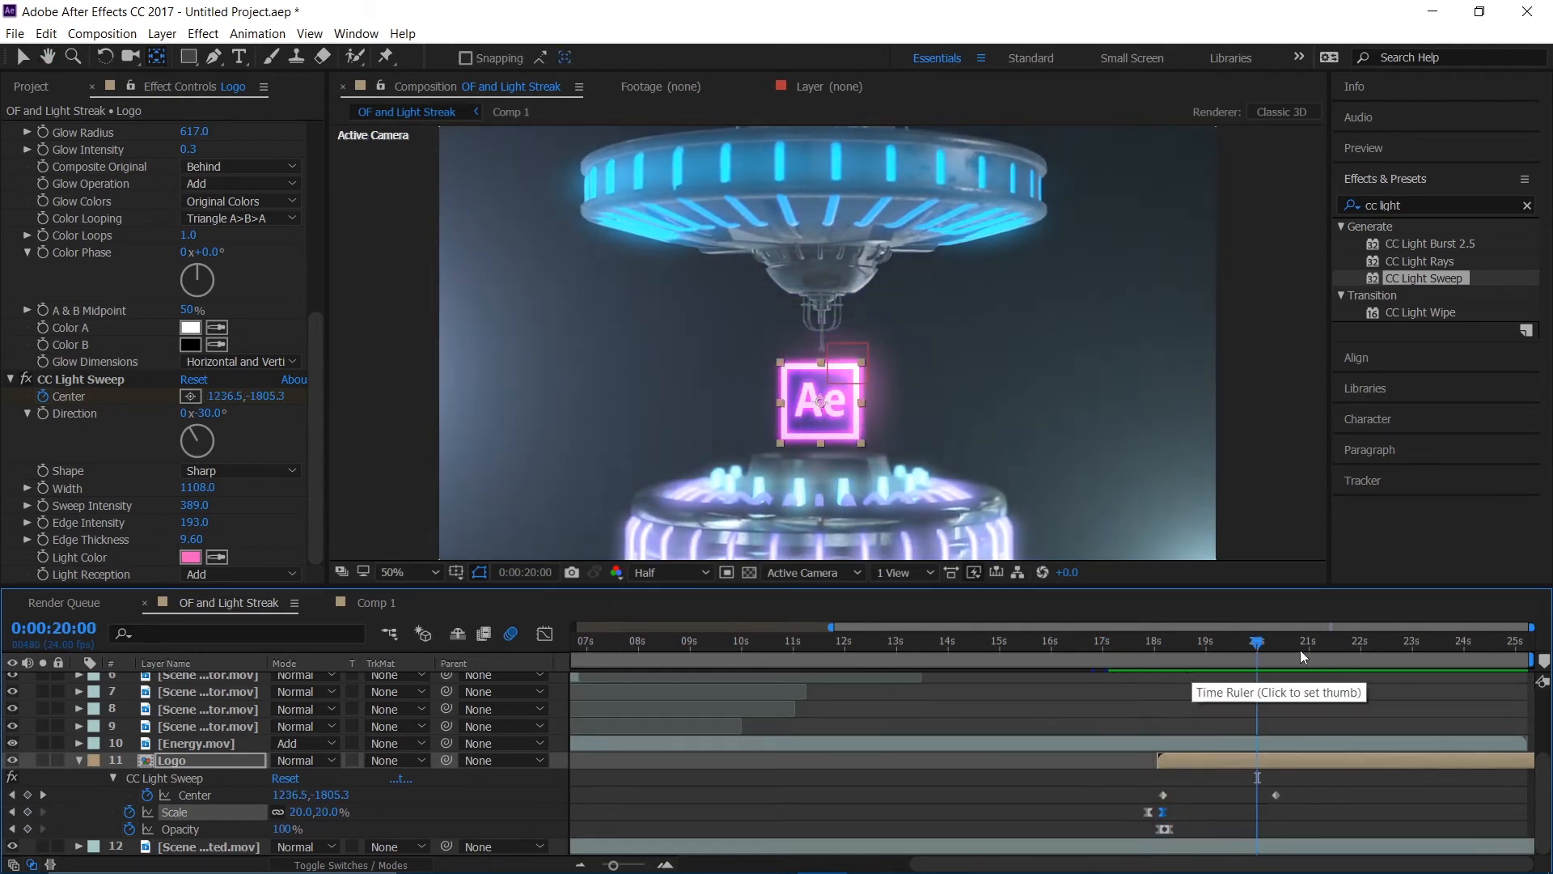
# - Pre-compose the Logo layer as "Logo End Animation", moving all attributes into the new composition
pyautogui.moveTo(833, 626); pyautogui.dragTo(486, 661)
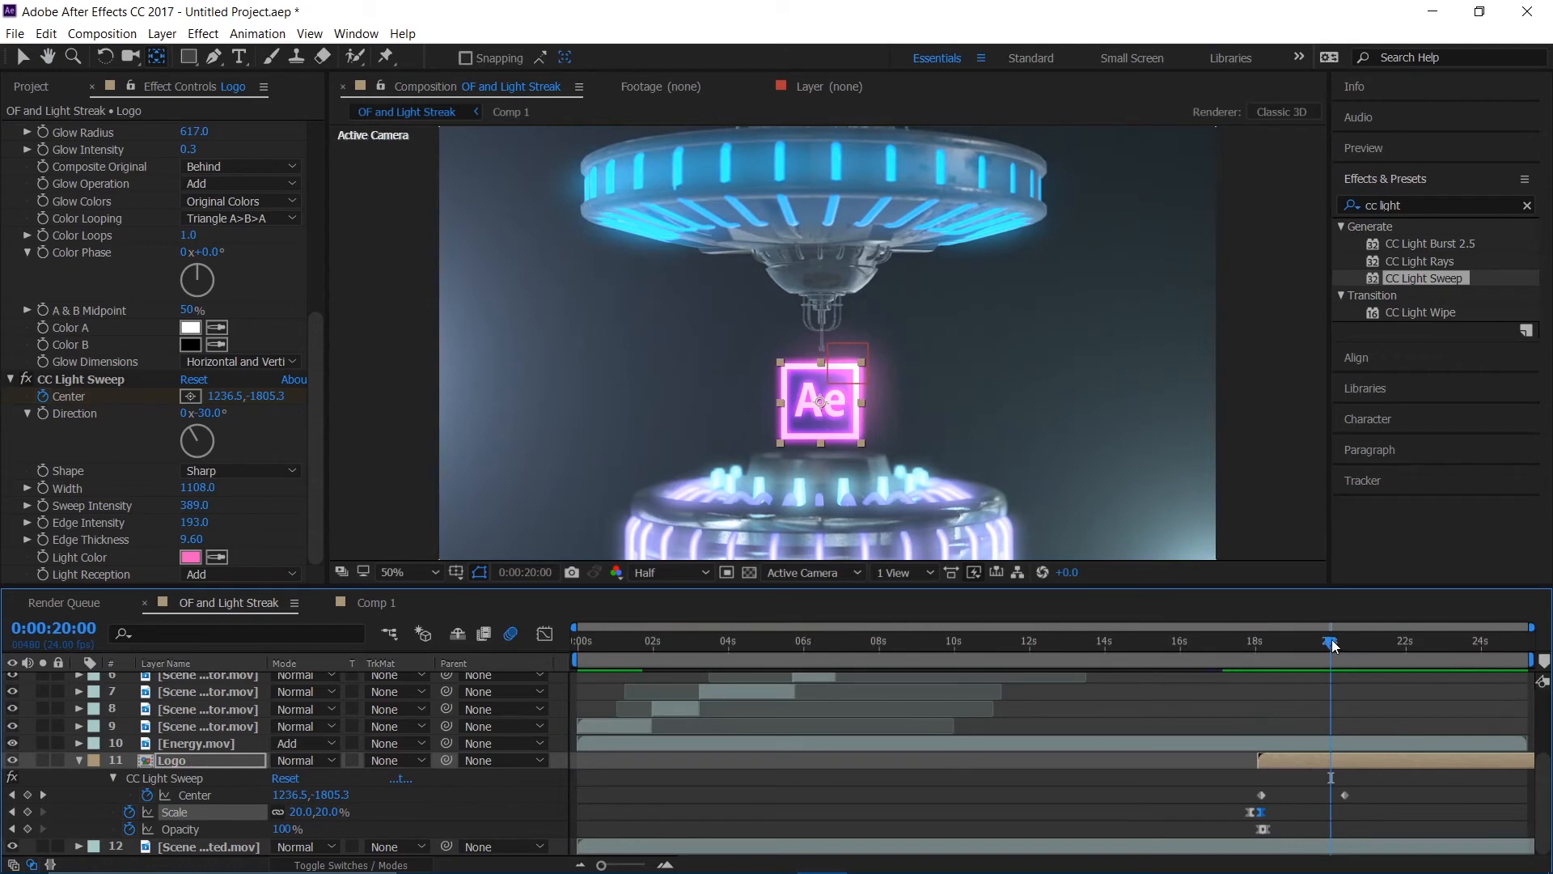
pyautogui.moveTo(1333, 645); pyautogui.dragTo(1445, 643)
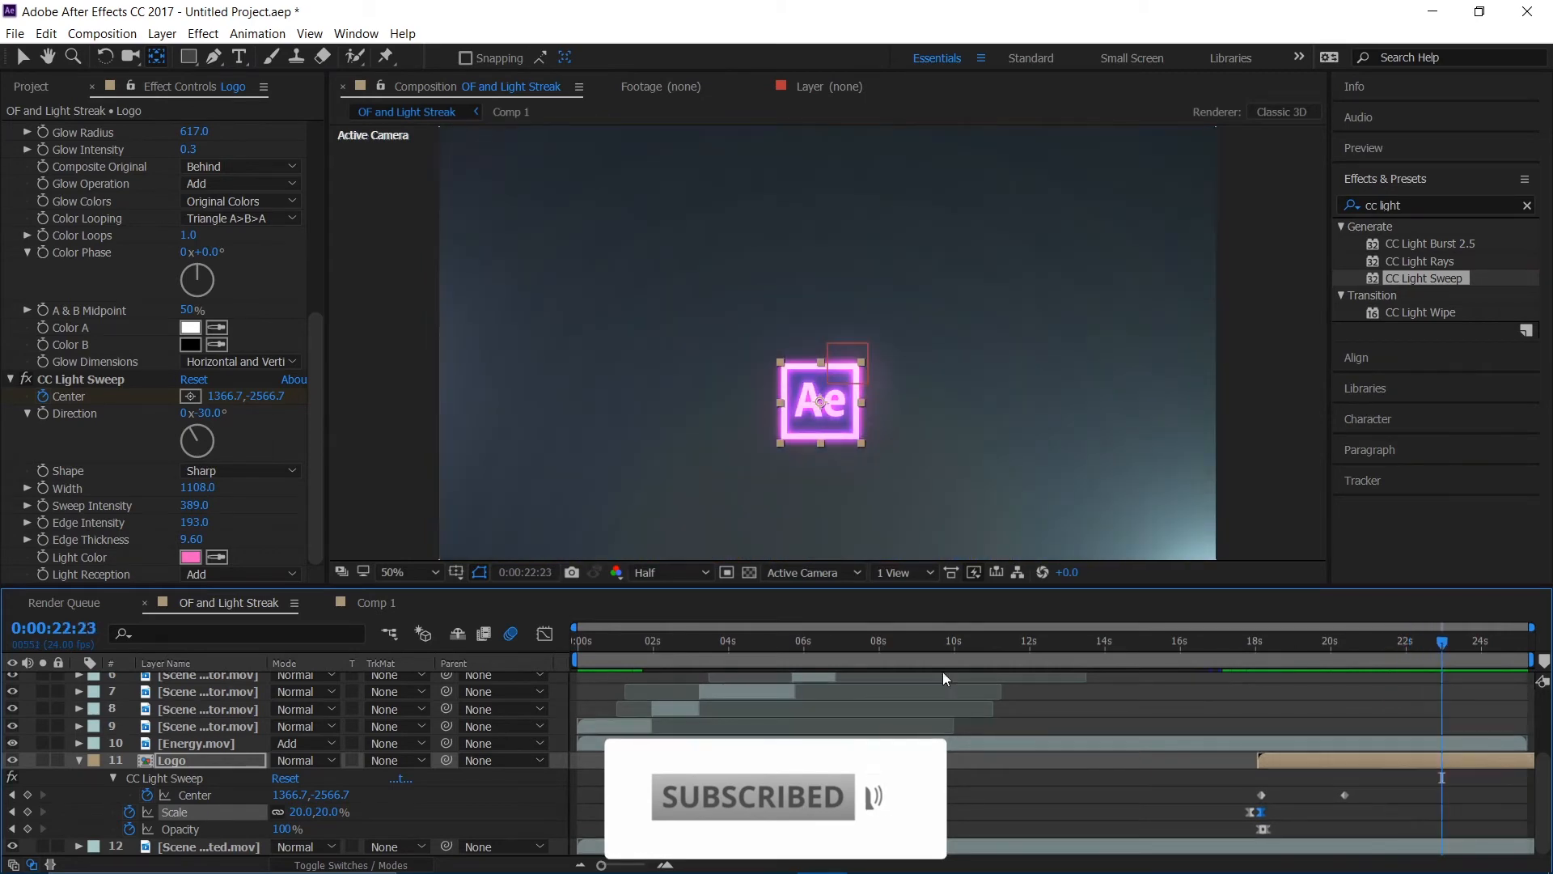
pyautogui.click(225, 765)
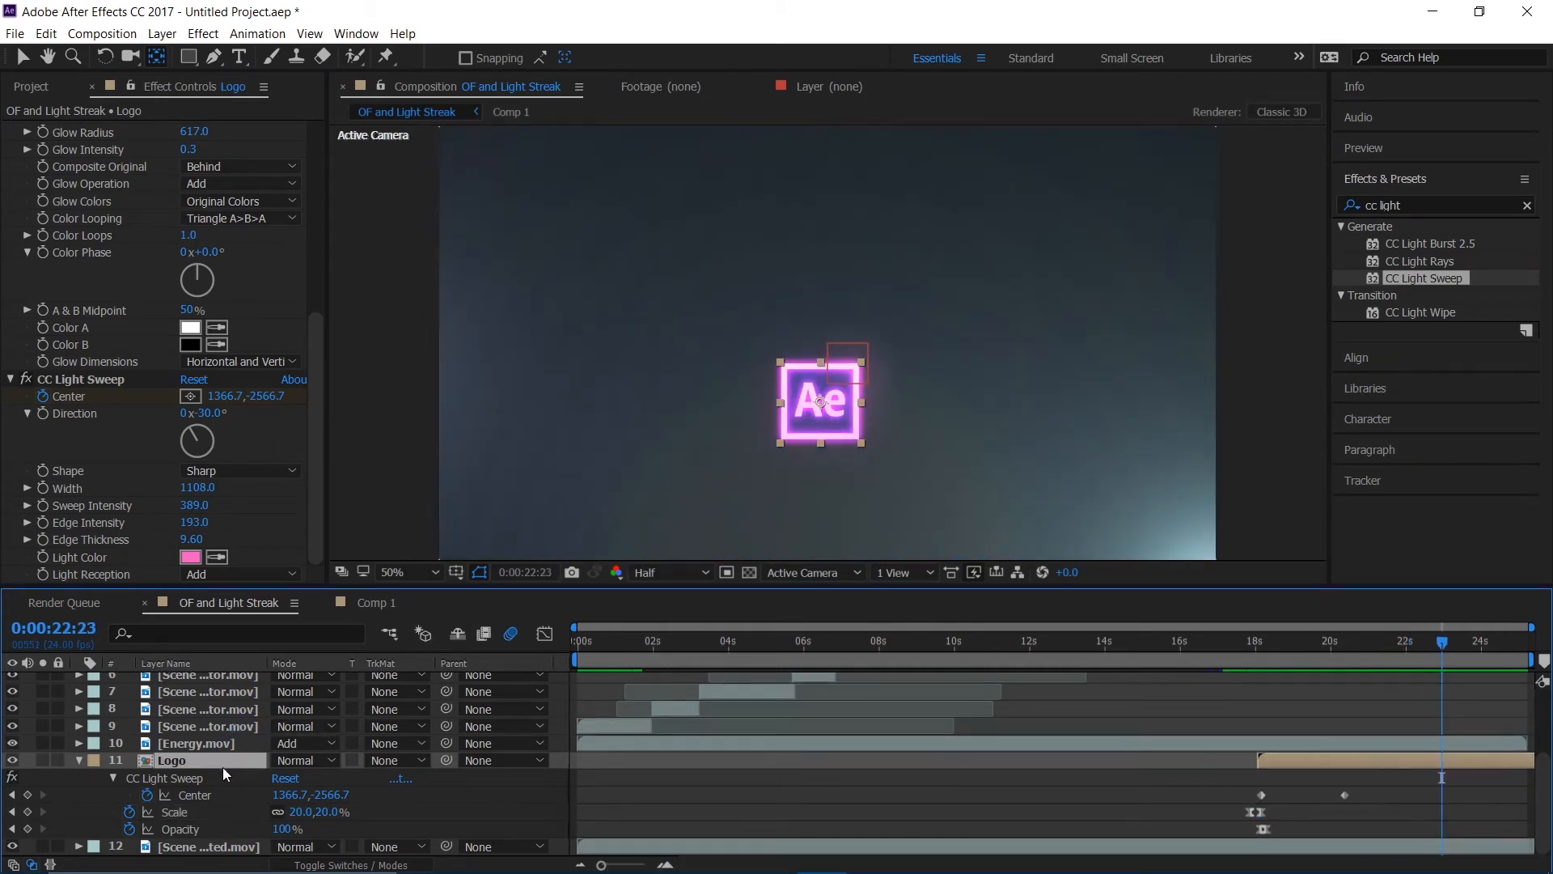
pyautogui.hotkey('ctrl', 'shift', 'c')
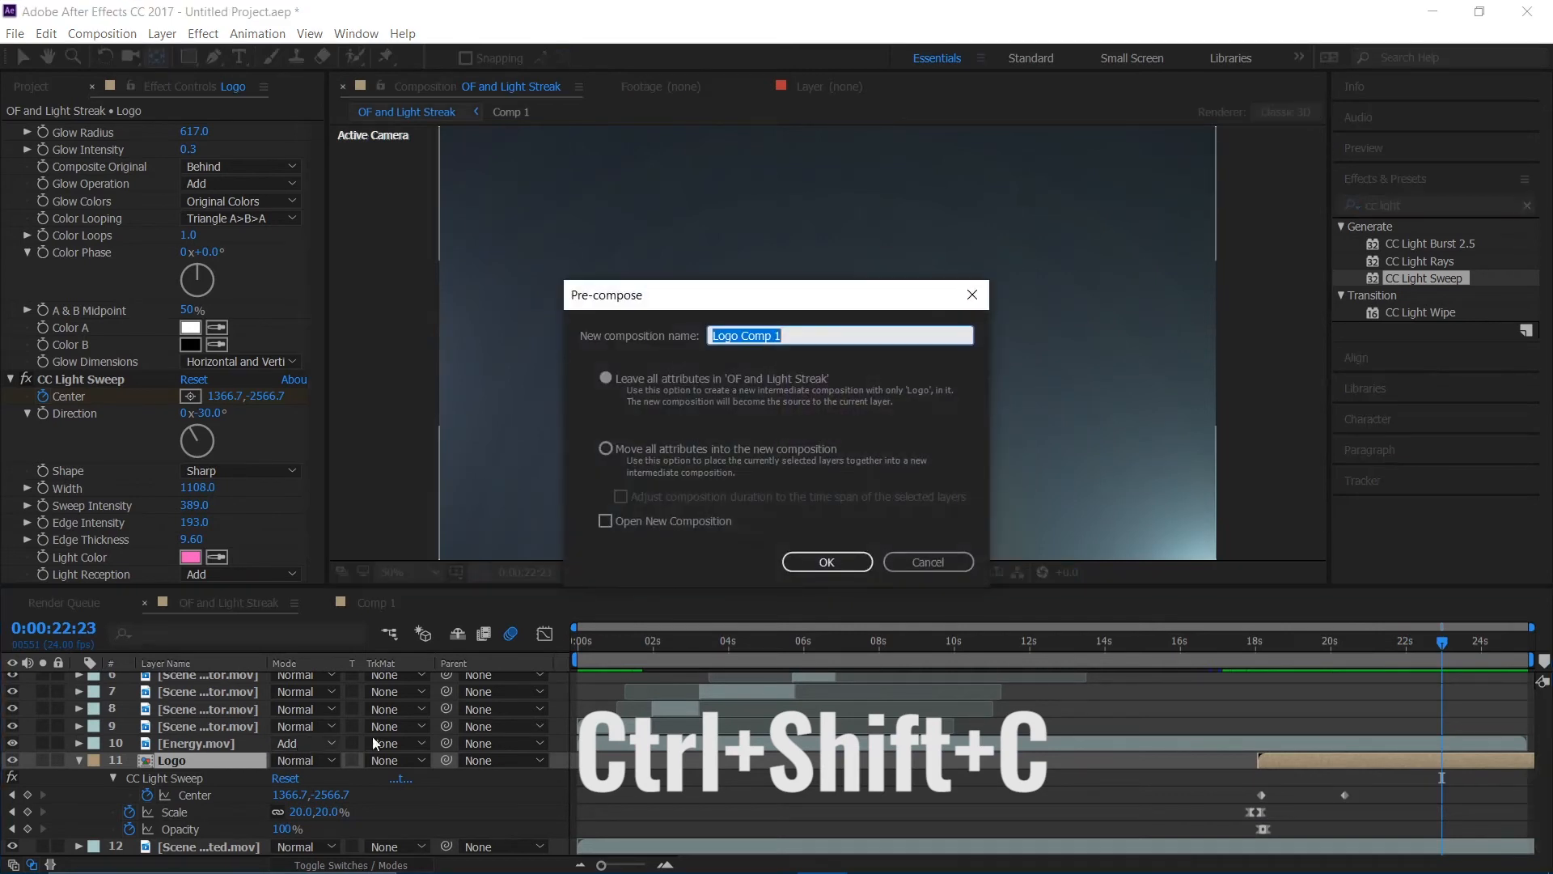
pyautogui.click(606, 448)
pyautogui.moveTo(869, 338); pyautogui.dragTo(760, 334)
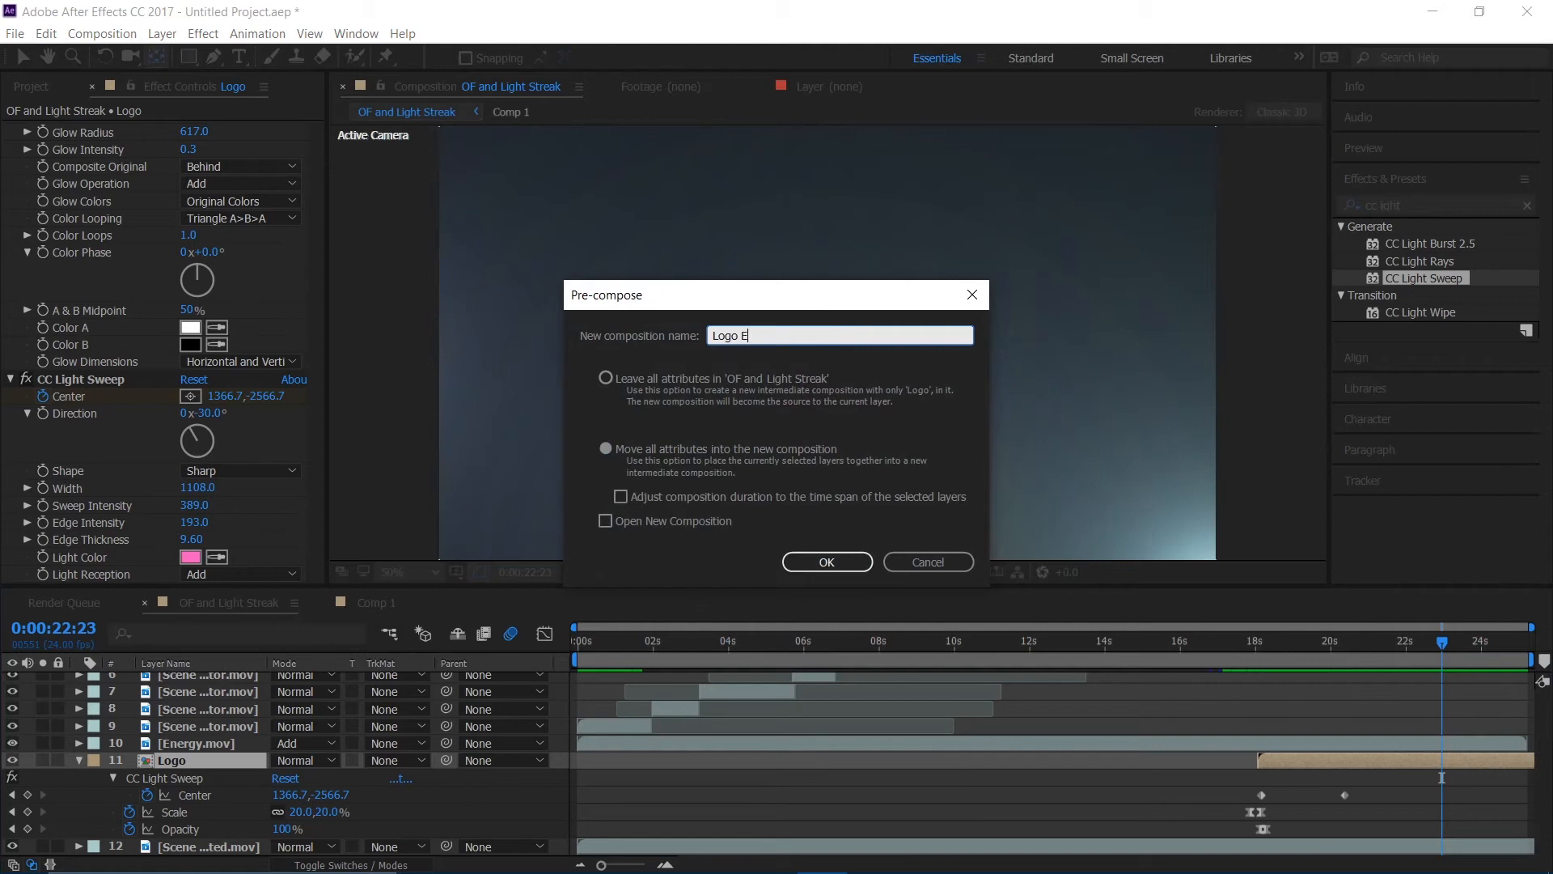
pyautogui.write('End Animation')
pyautogui.press('Return')
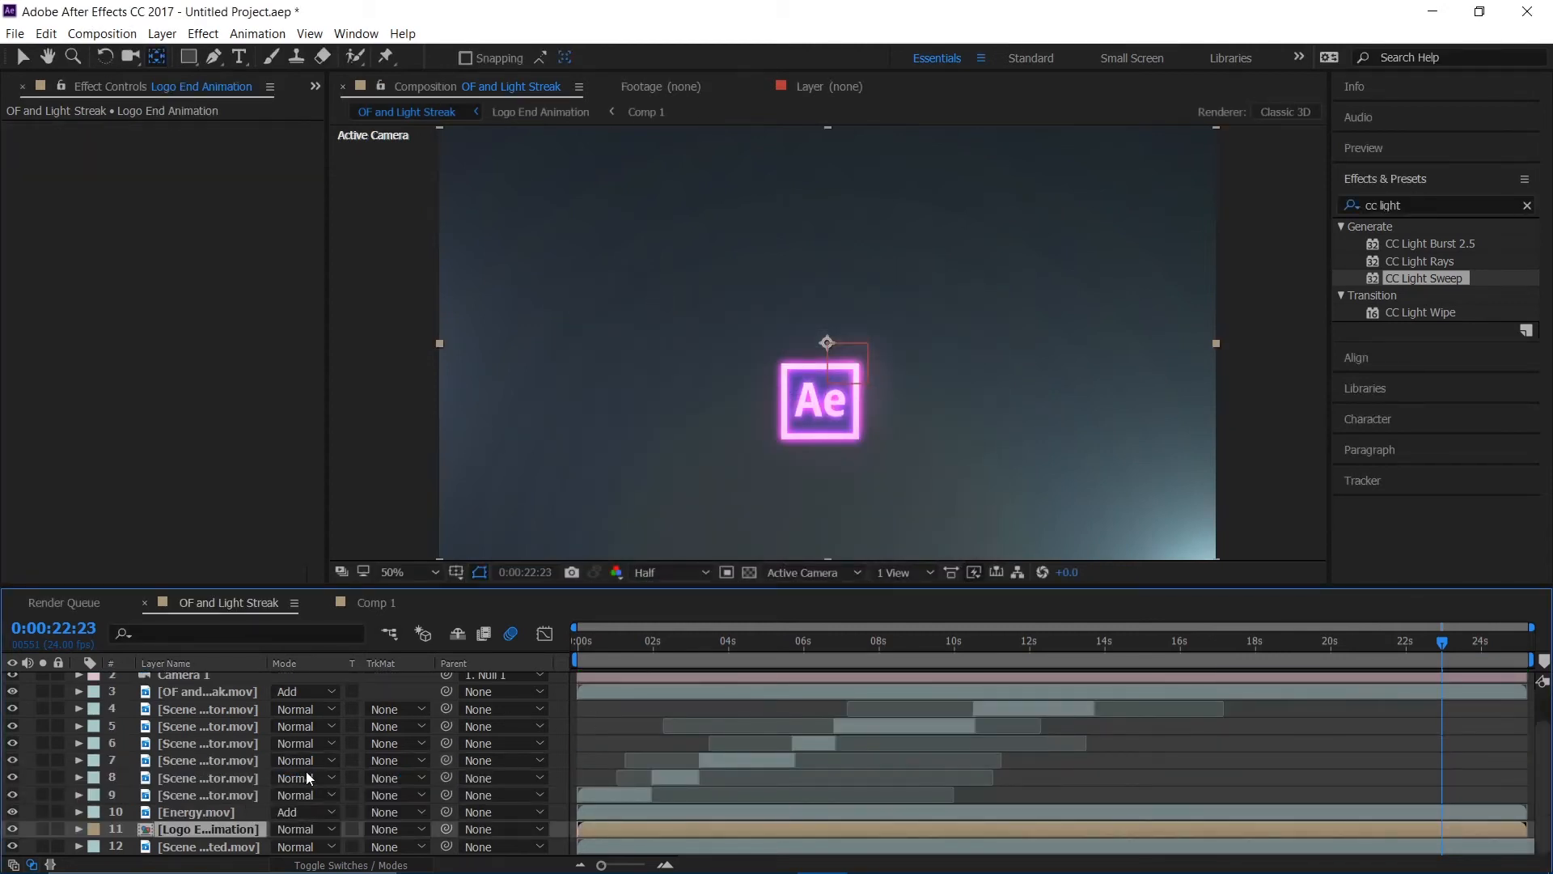
# - Open the Logo End Animation composition and make its Logo layer 3D
pyautogui.click(1308, 680)
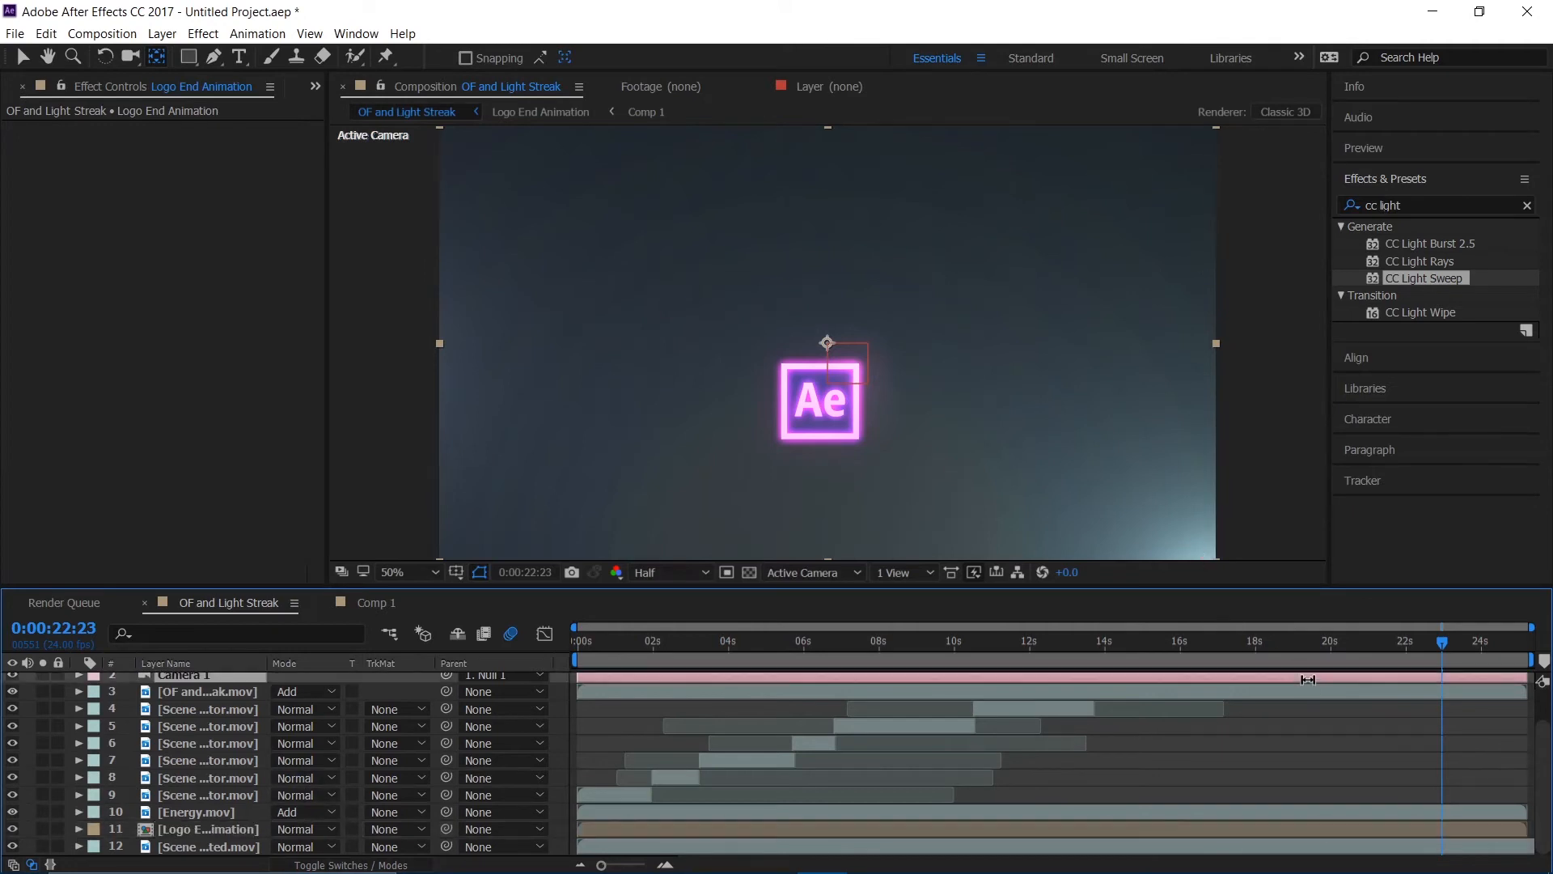
pyautogui.moveTo(1299, 653); pyautogui.dragTo(1434, 675)
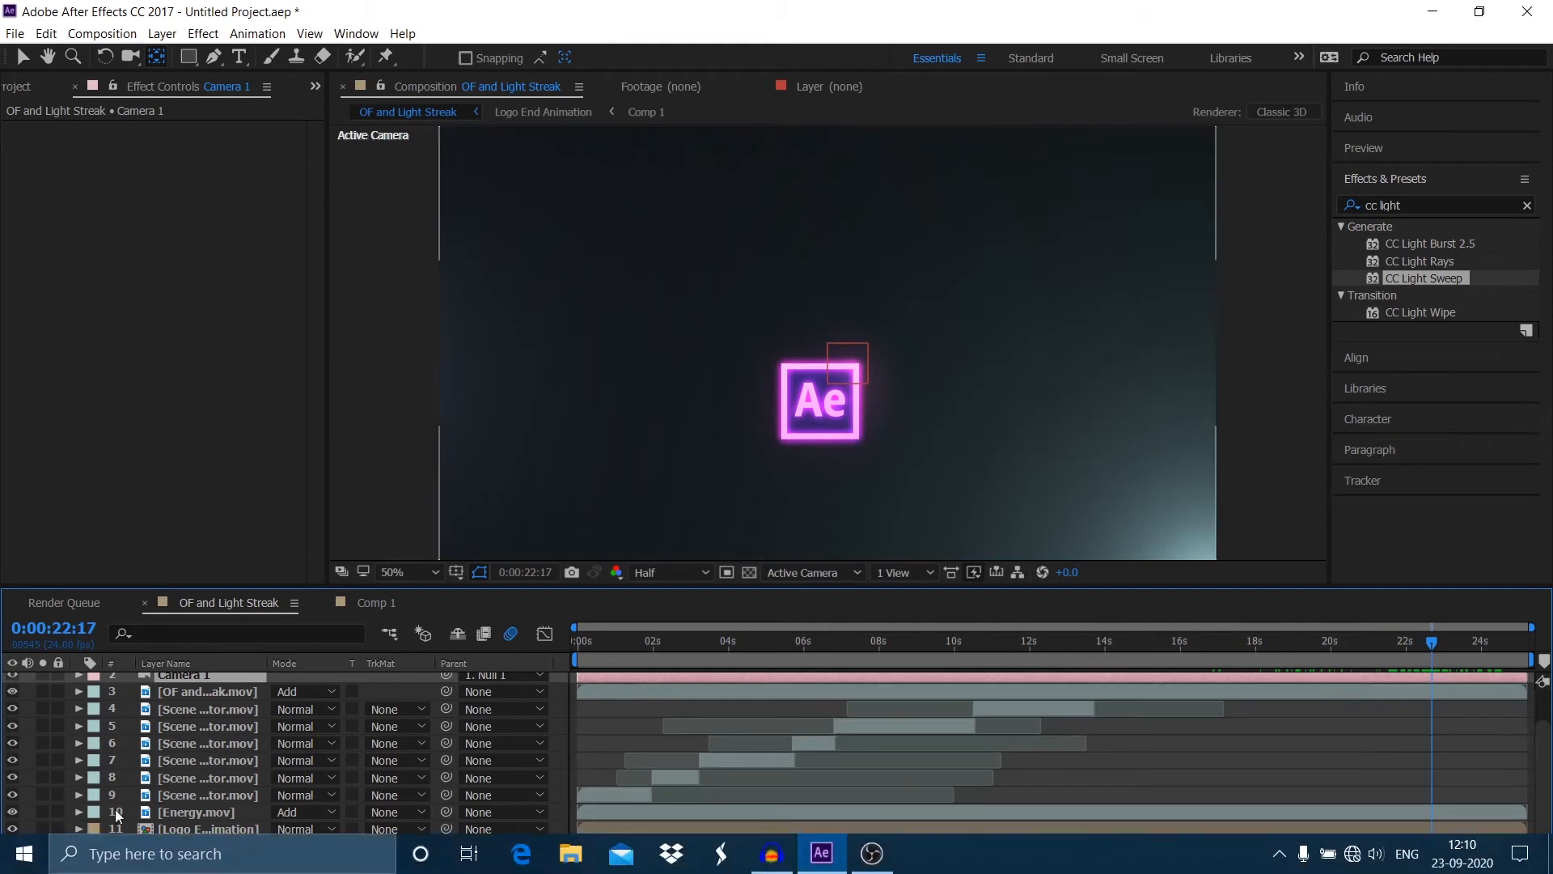
pyautogui.doubleClick(190, 822)
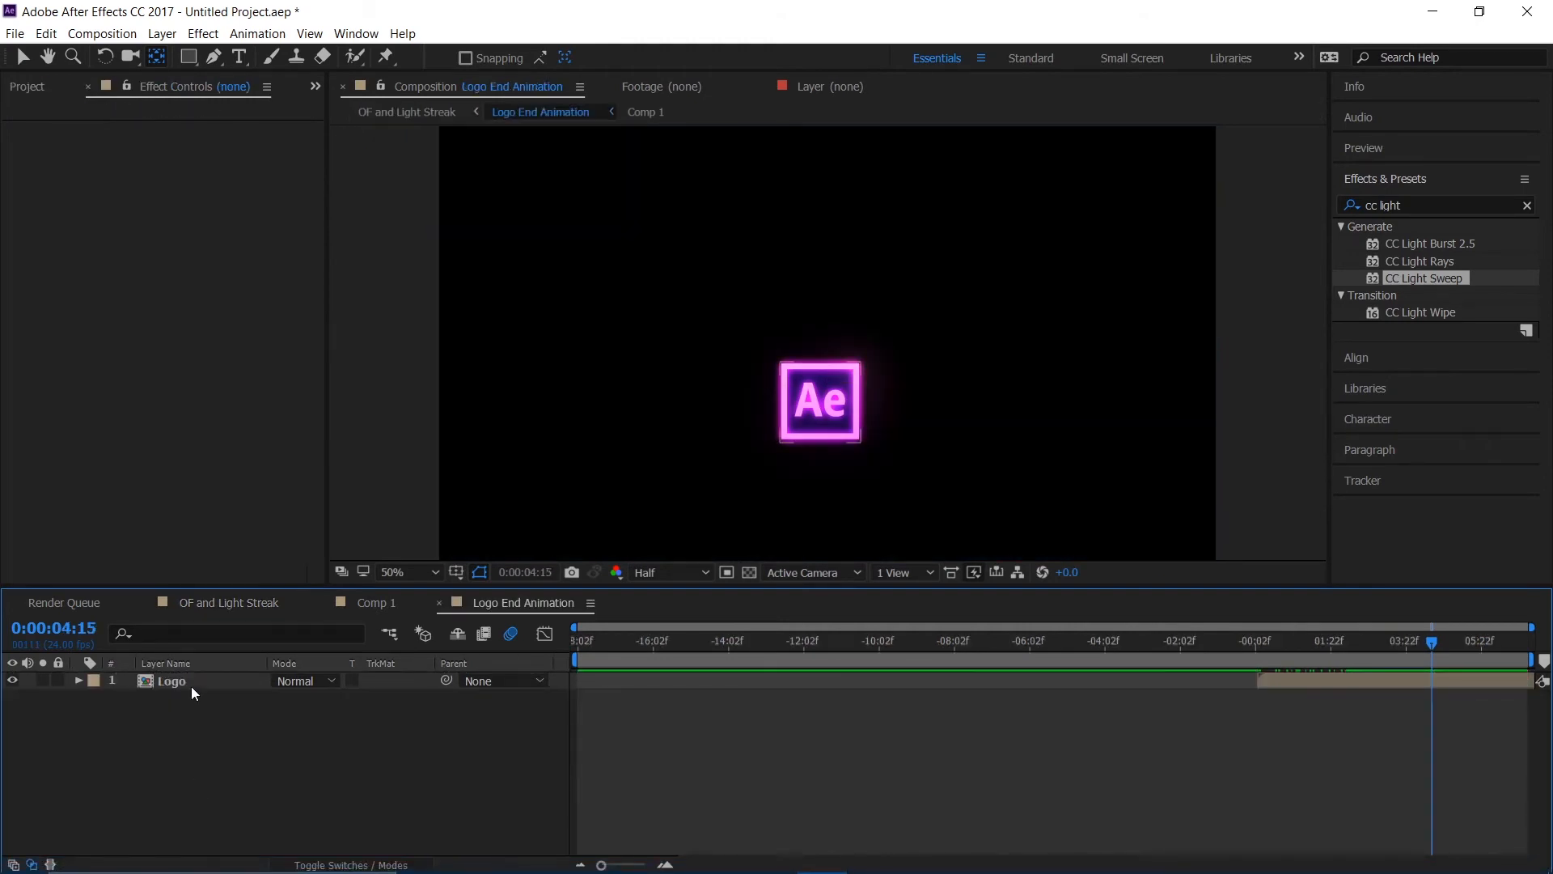
pyautogui.click(191, 686)
pyautogui.click(367, 858)
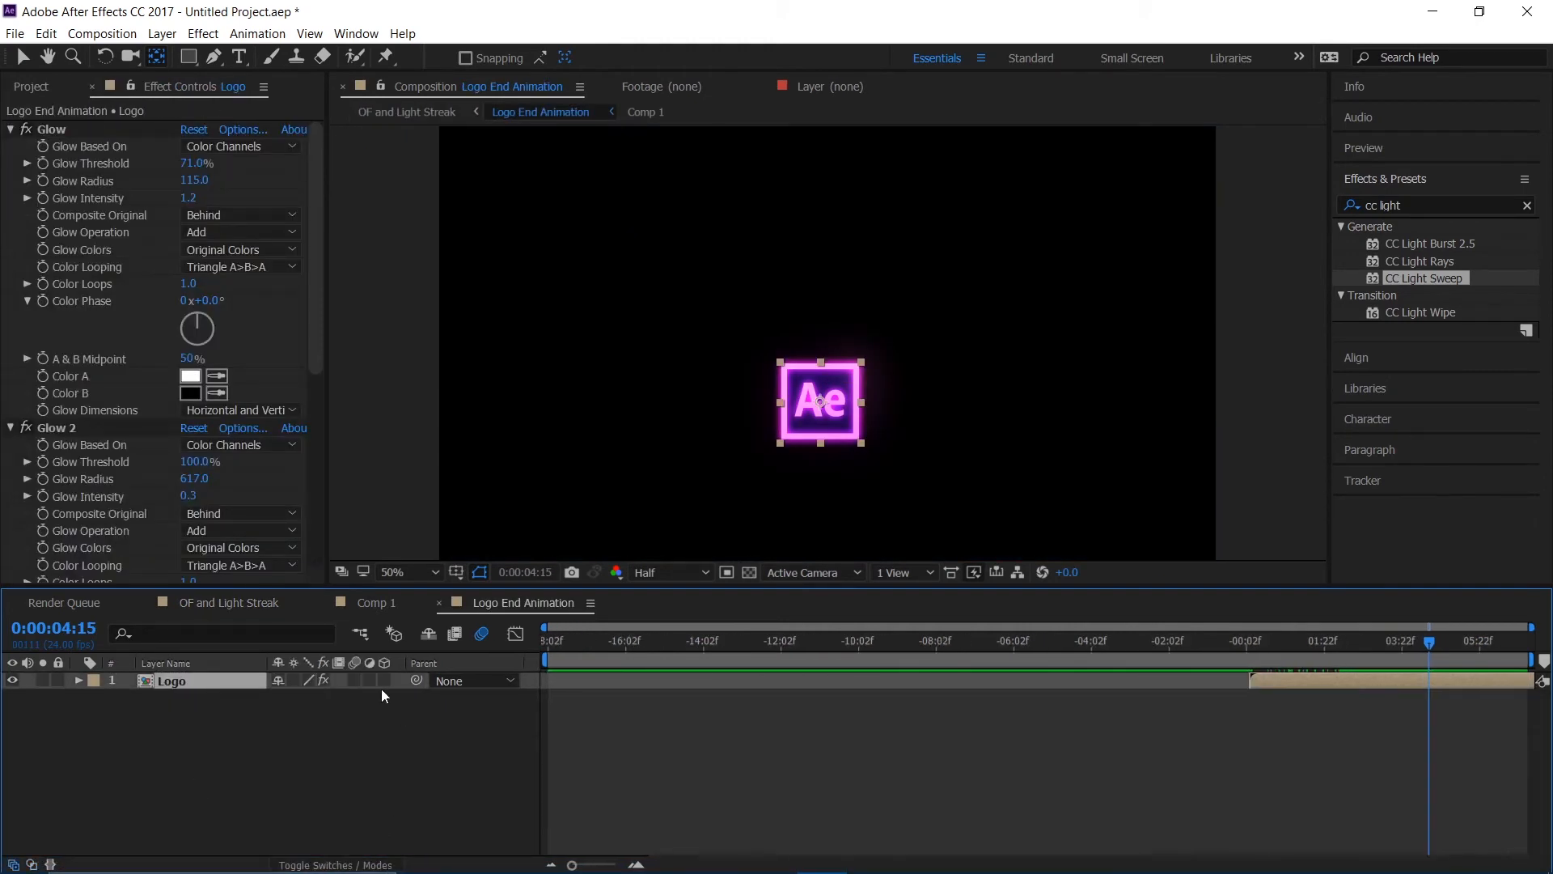
pyautogui.click(382, 683)
# - Add a two-node 35mm camera to the Logo End Animation composition
pyautogui.rightClick(326, 778)
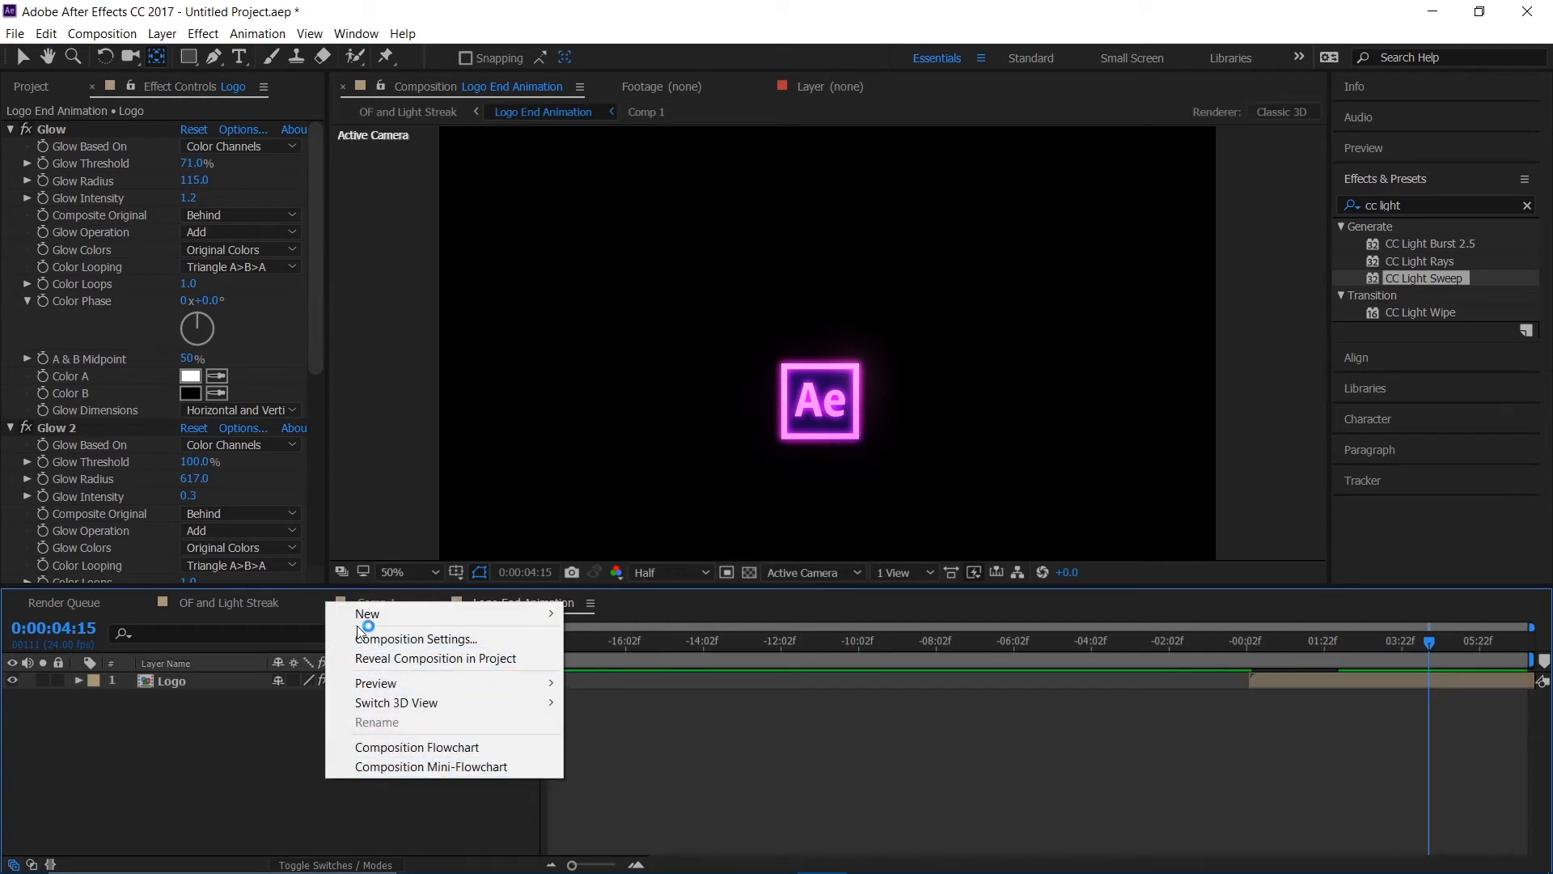
pyautogui.moveTo(366, 614)
pyautogui.click(629, 697)
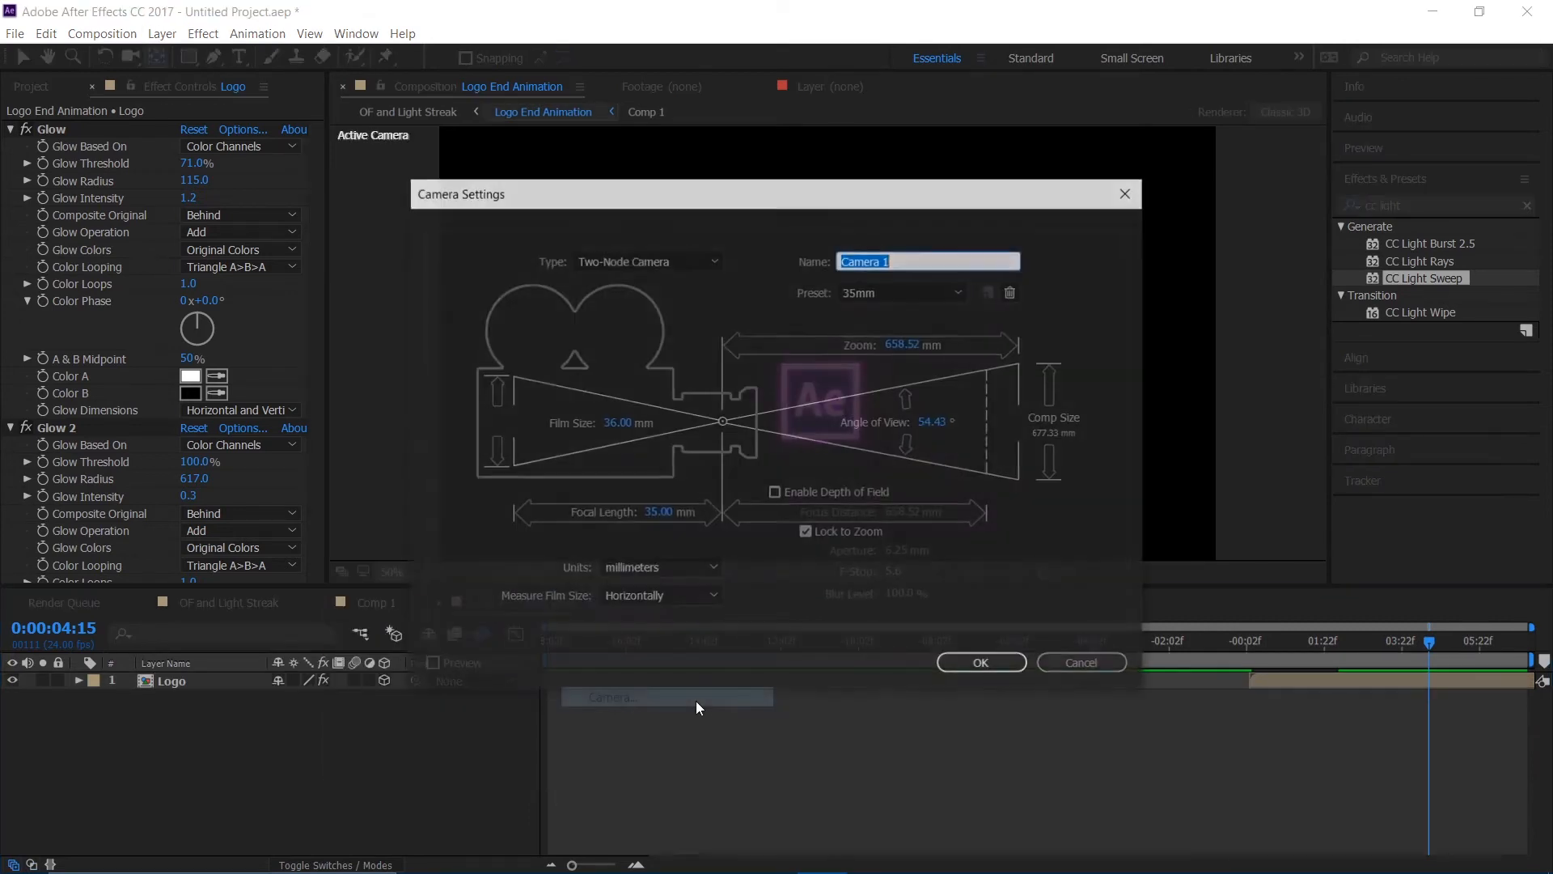
pyautogui.click(986, 662)
# - Add a null object, make it a 3D layer, and parent Camera 1 to it
pyautogui.rightClick(340, 798)
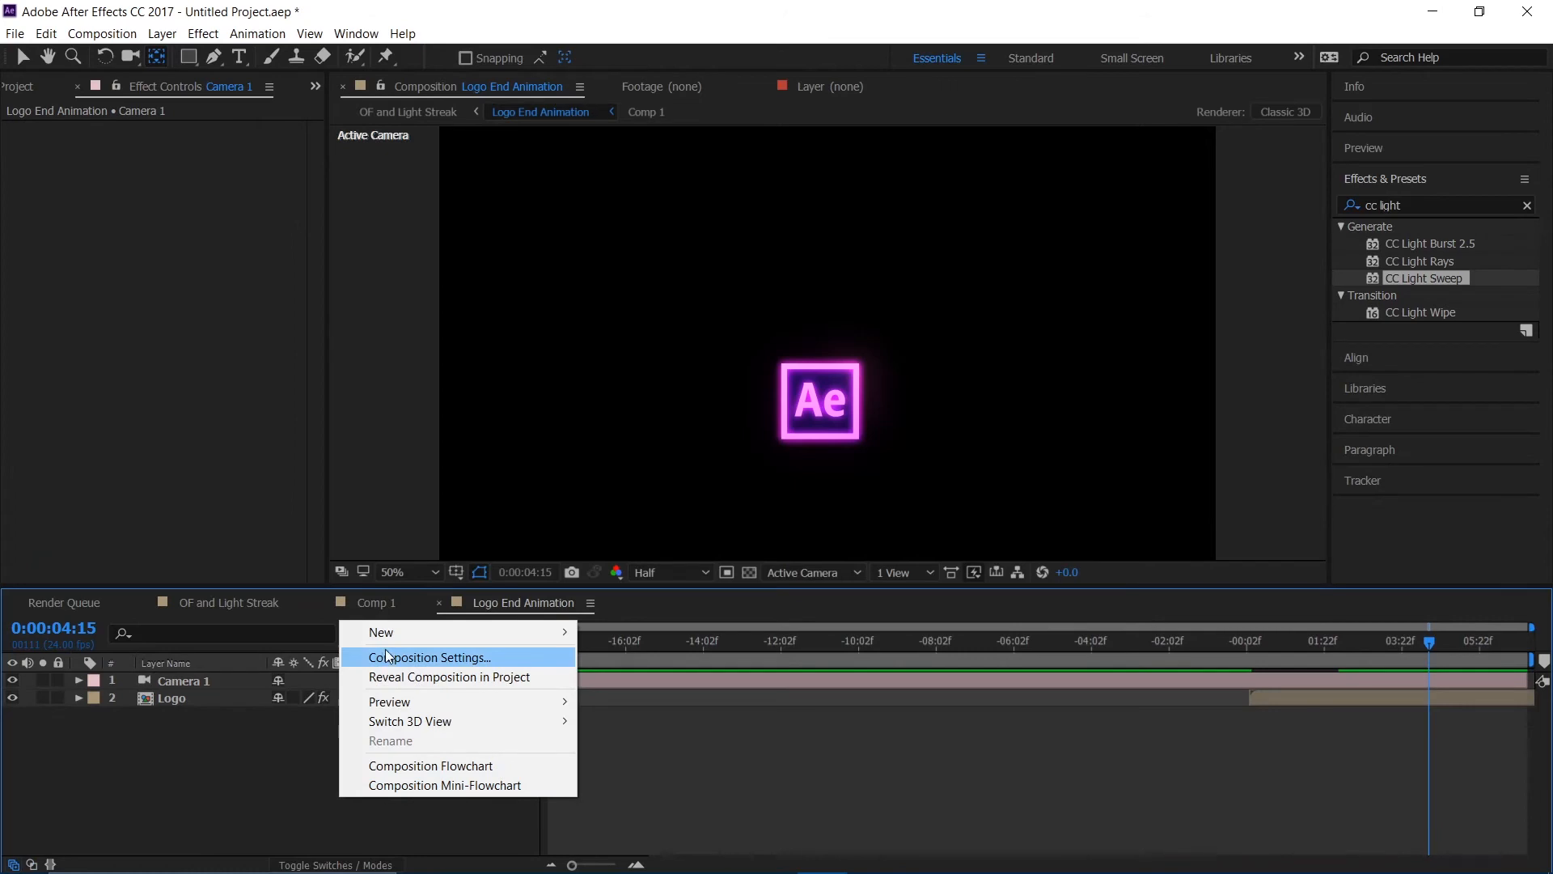
pyautogui.moveTo(381, 632)
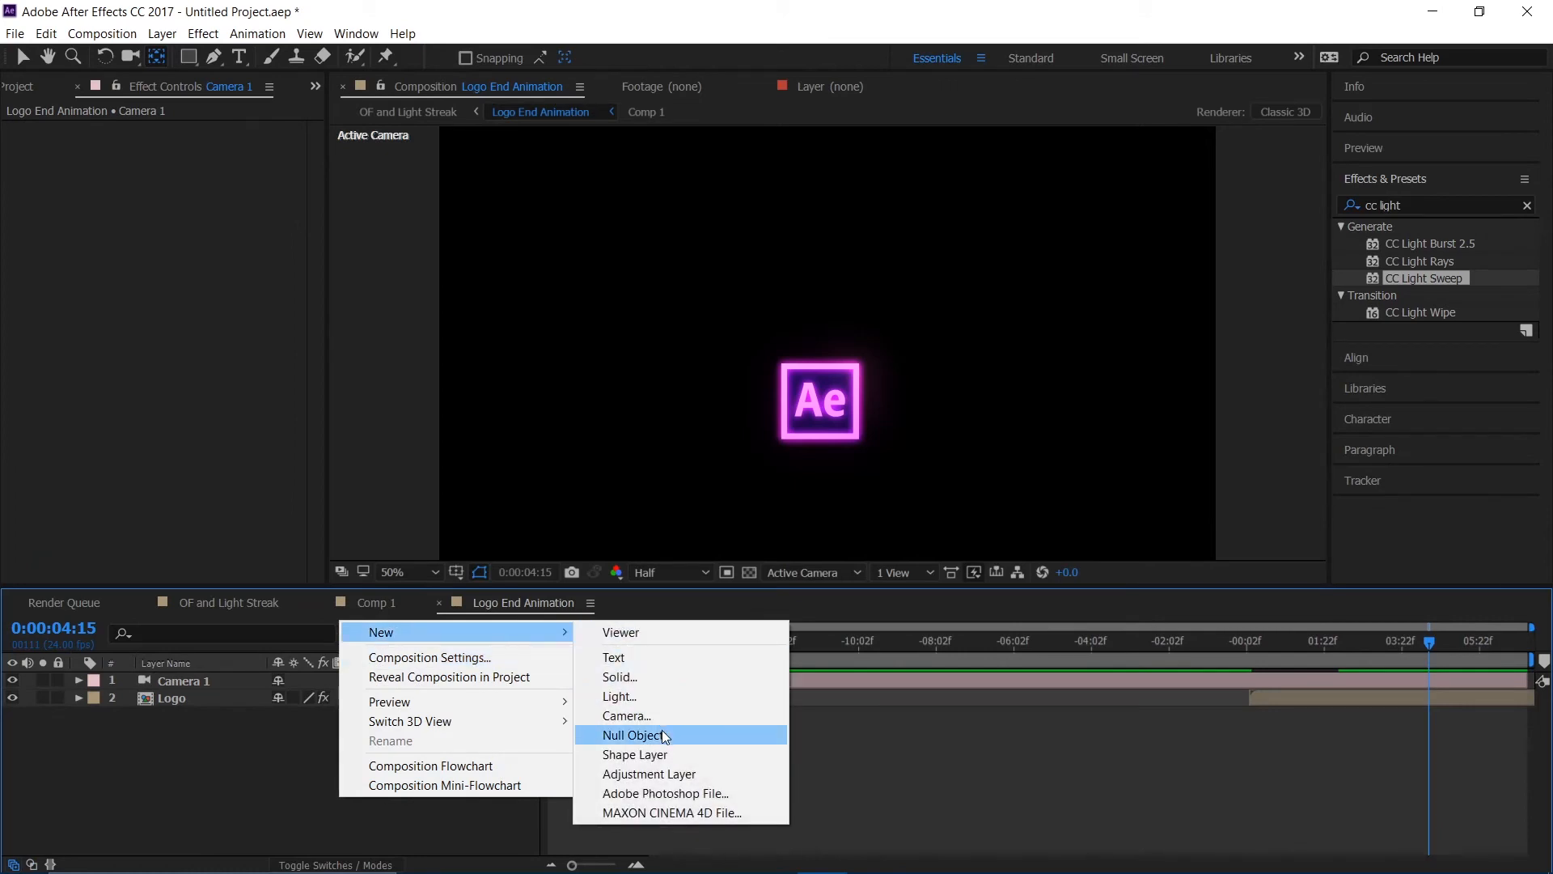
pyautogui.click(662, 730)
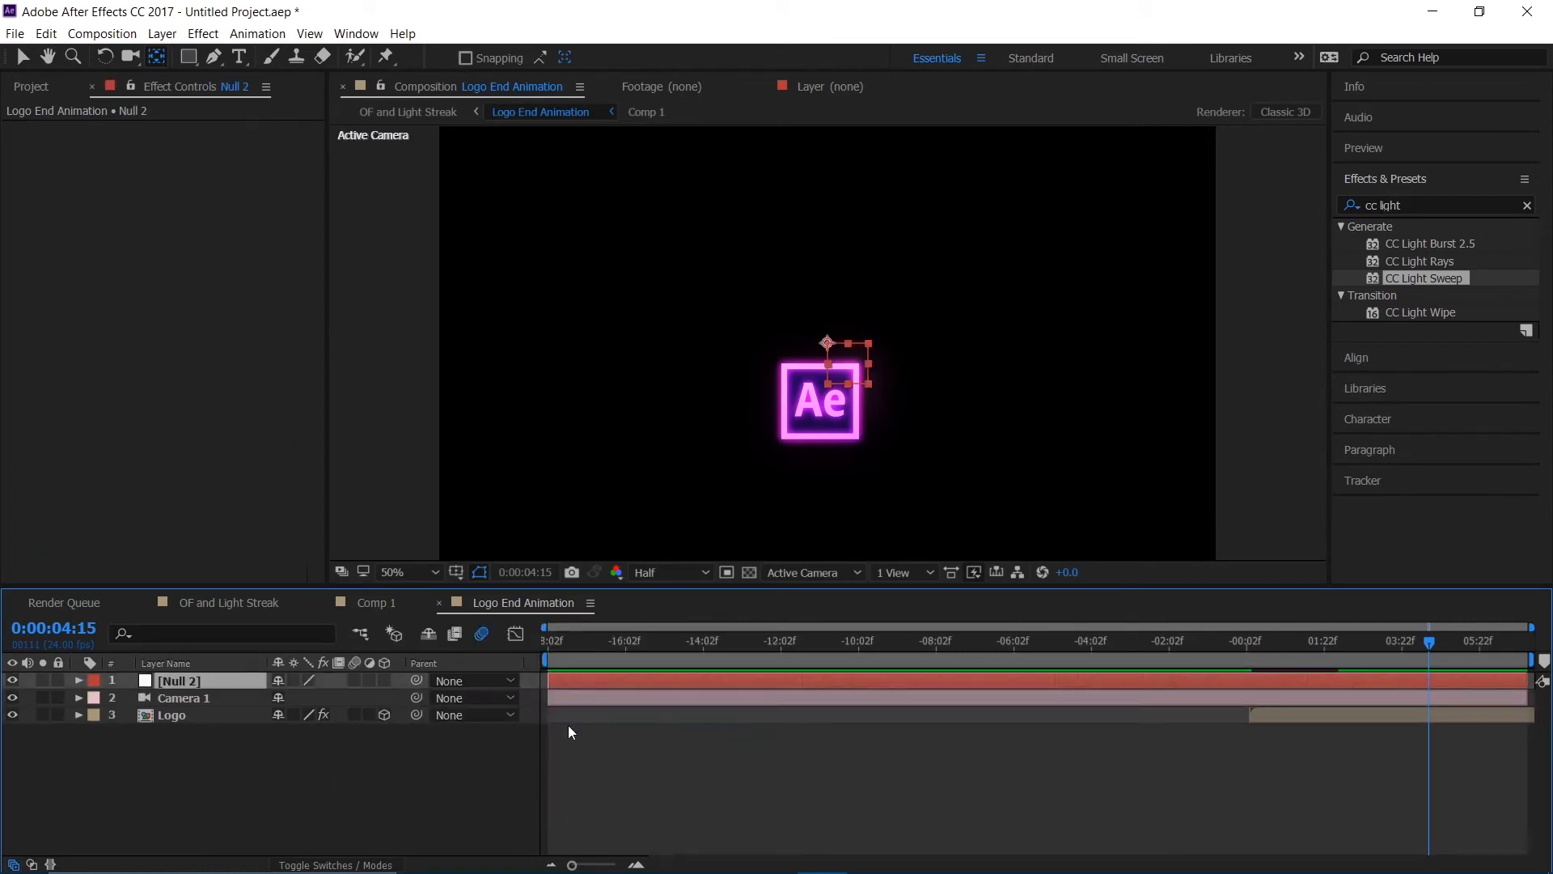
pyautogui.click(385, 680)
pyautogui.moveTo(416, 697); pyautogui.dragTo(233, 687)
# - Keyframe the null object's starting position at 960, 540, 0 shortly before 0:00:04:13, timing it against the OF and Light Streak composition
pyautogui.press('p')
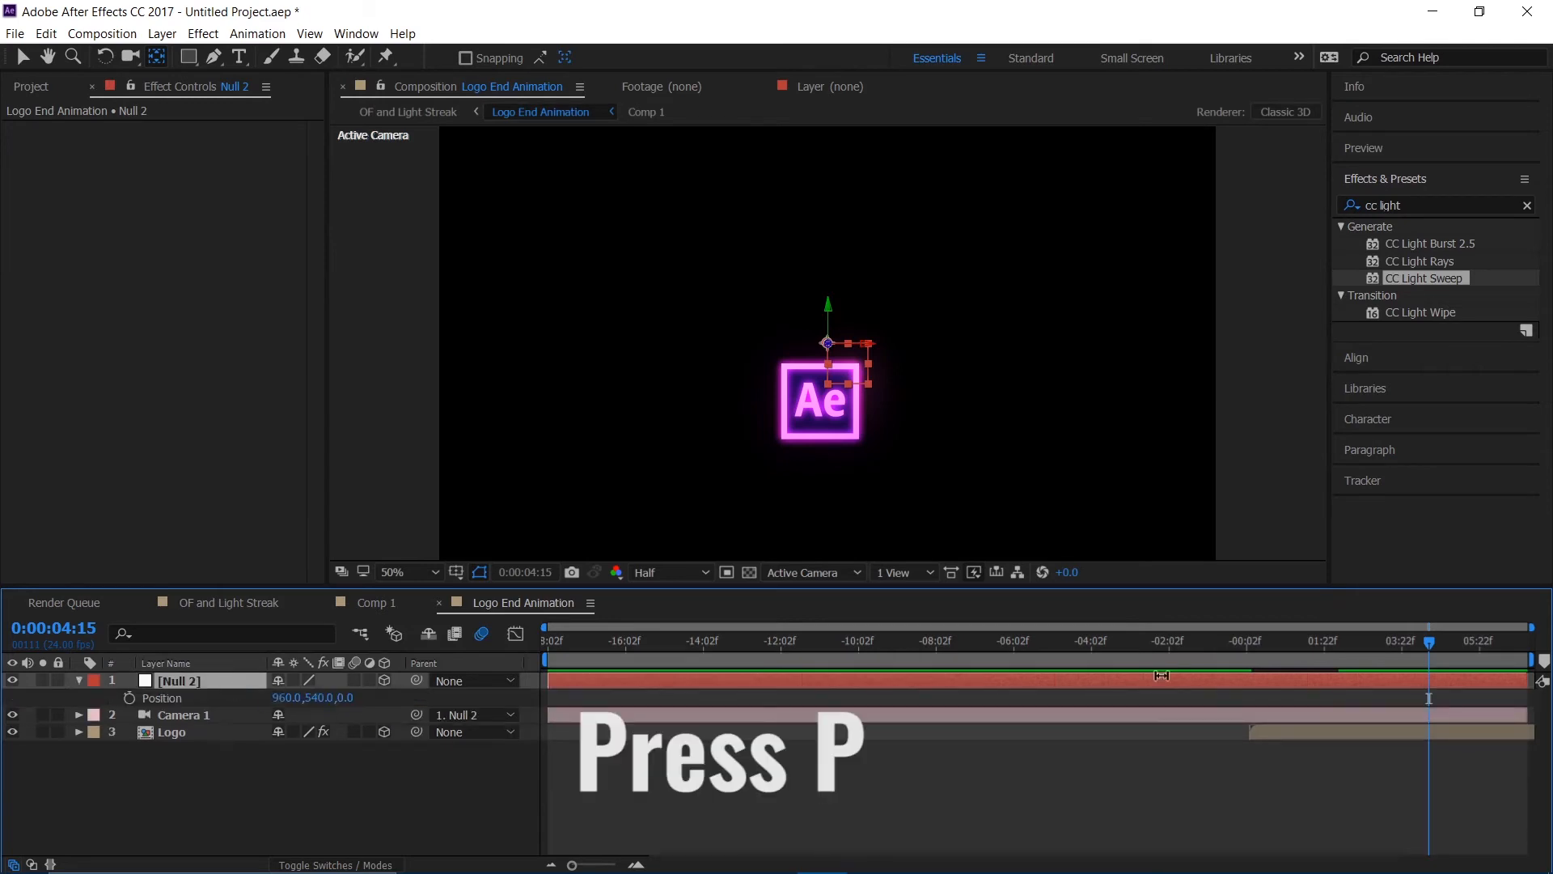
pyautogui.moveTo(1351, 652)
pyautogui.mouseDown()
pyautogui.moveTo(1309, 653)
pyautogui.moveTo(1403, 670)
pyautogui.mouseUp()
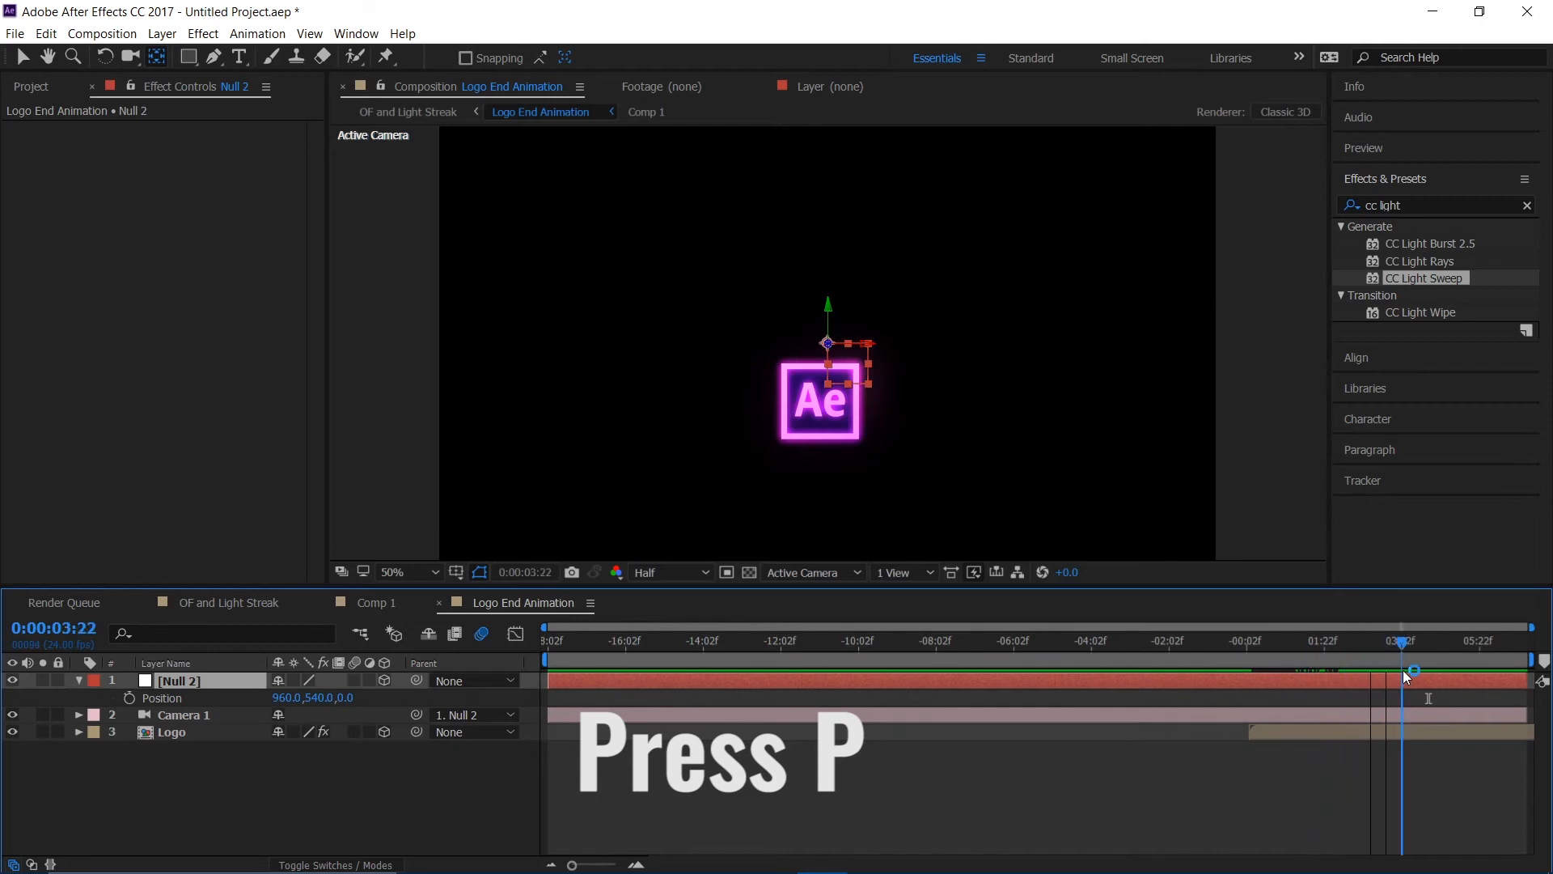
pyautogui.click(250, 604)
pyautogui.moveTo(1402, 662); pyautogui.dragTo(1429, 695)
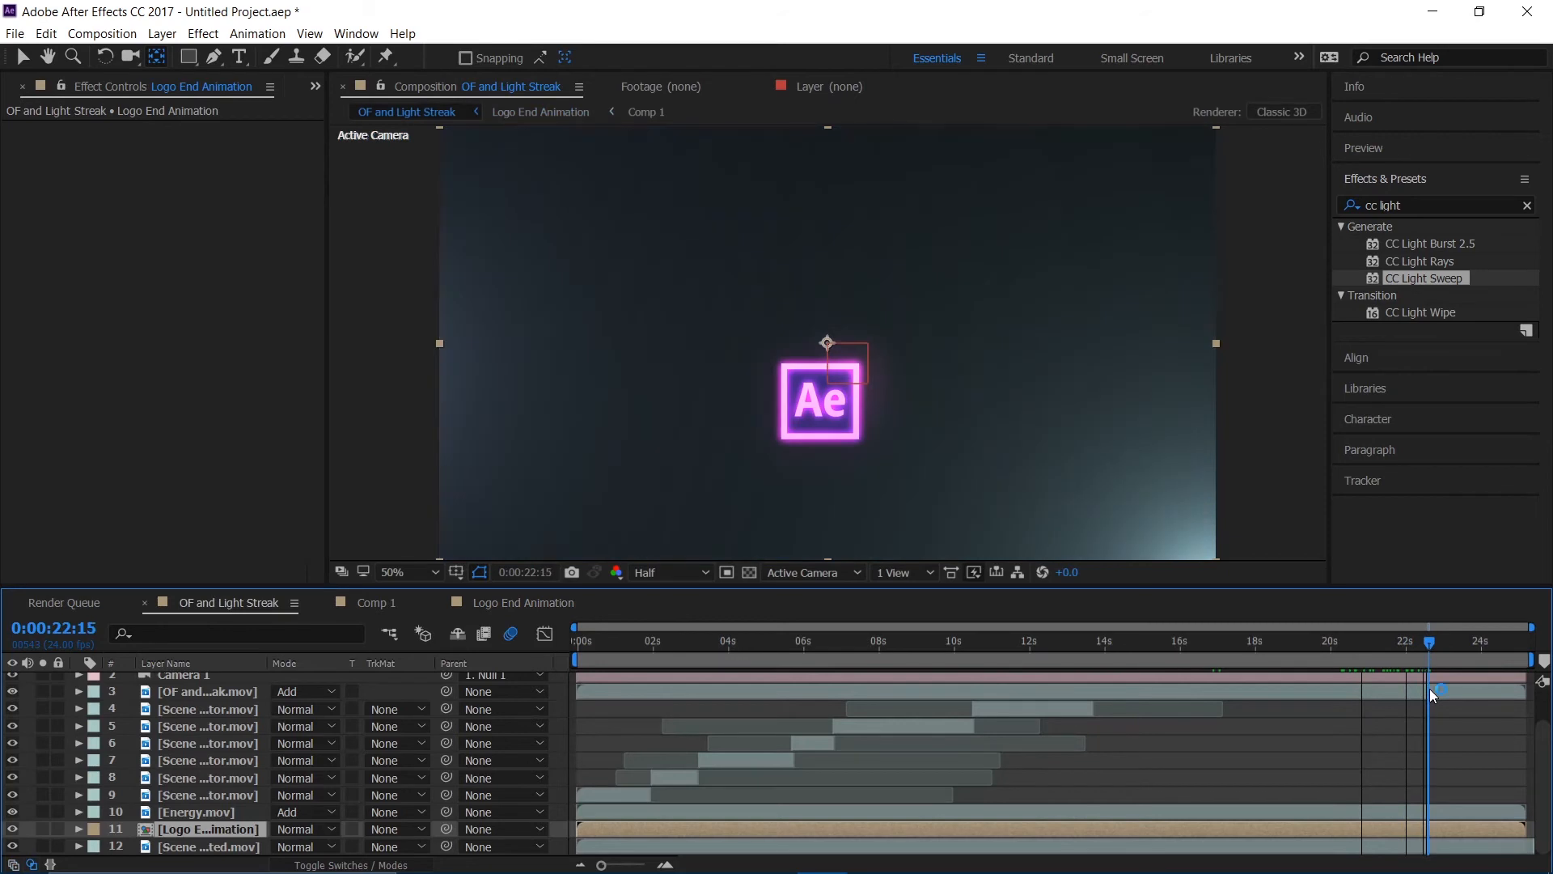
pyautogui.click(510, 602)
pyautogui.hotkey('alt', 'shift', 'p')
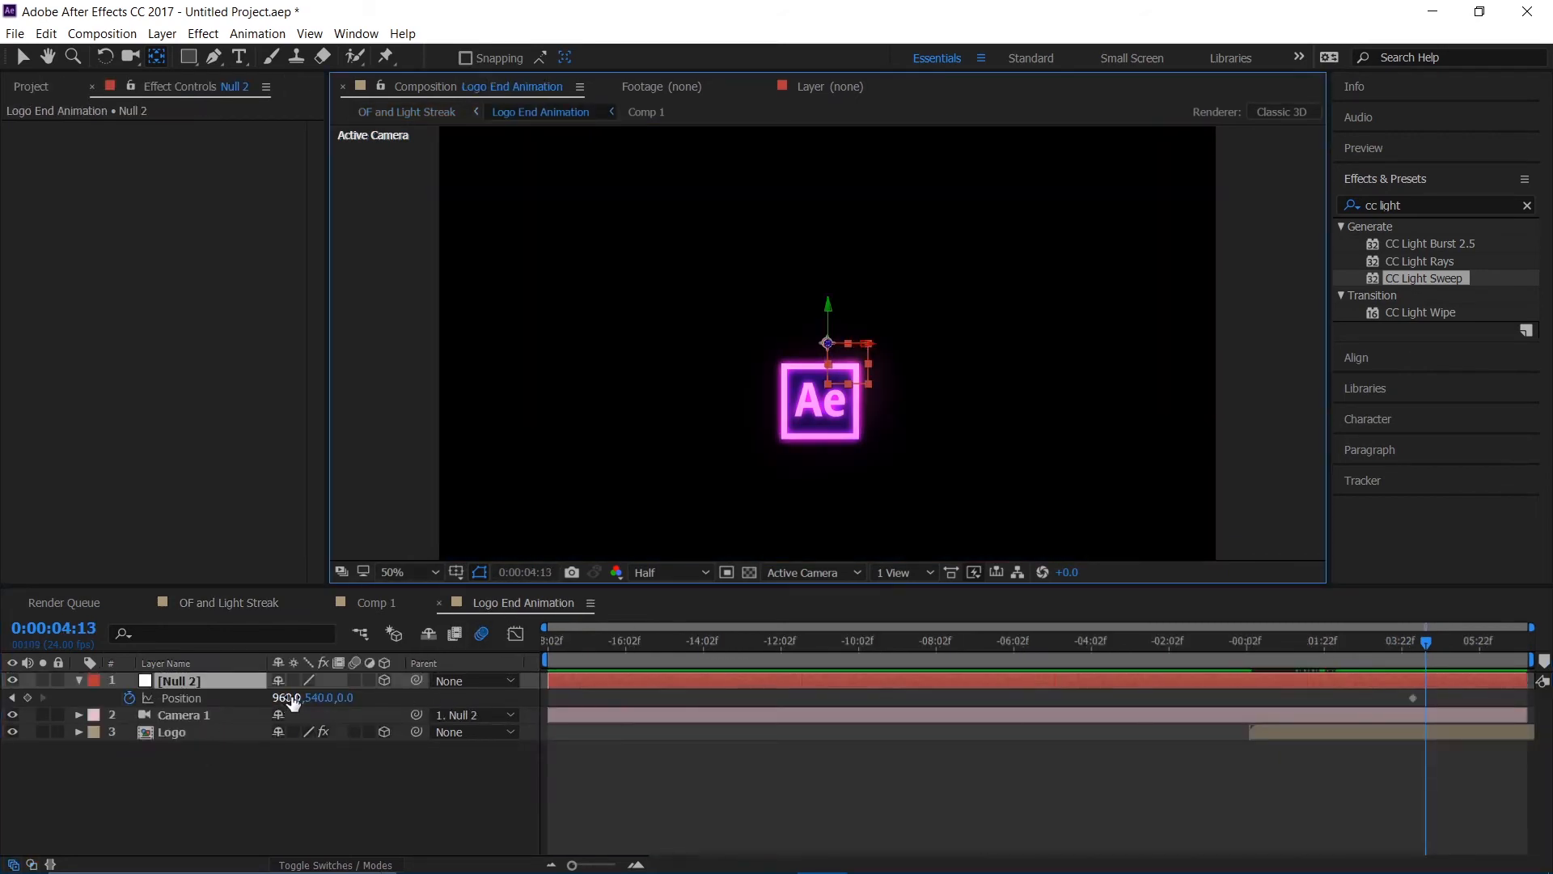
# - Keyframe the null object's position at 0:00:04:13 to 945, 780, 724 so the logo moves up and closer
pyautogui.moveTo(296, 704); pyautogui.dragTo(597, 652)
pyautogui.hotkey('ctrl', 'z')
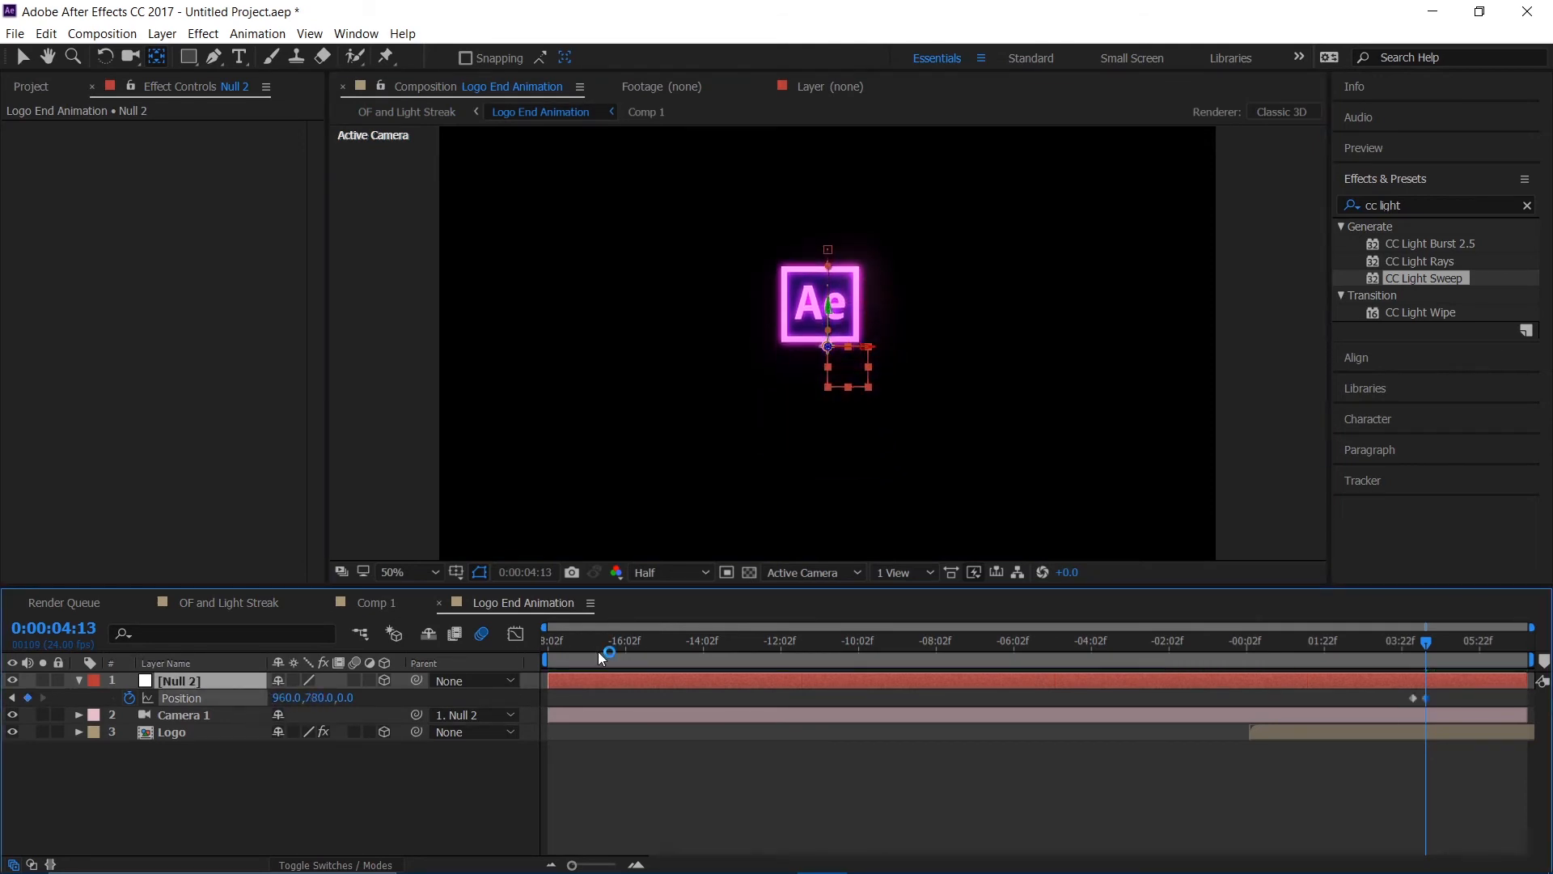
pyautogui.moveTo(344, 698); pyautogui.dragTo(975, 603)
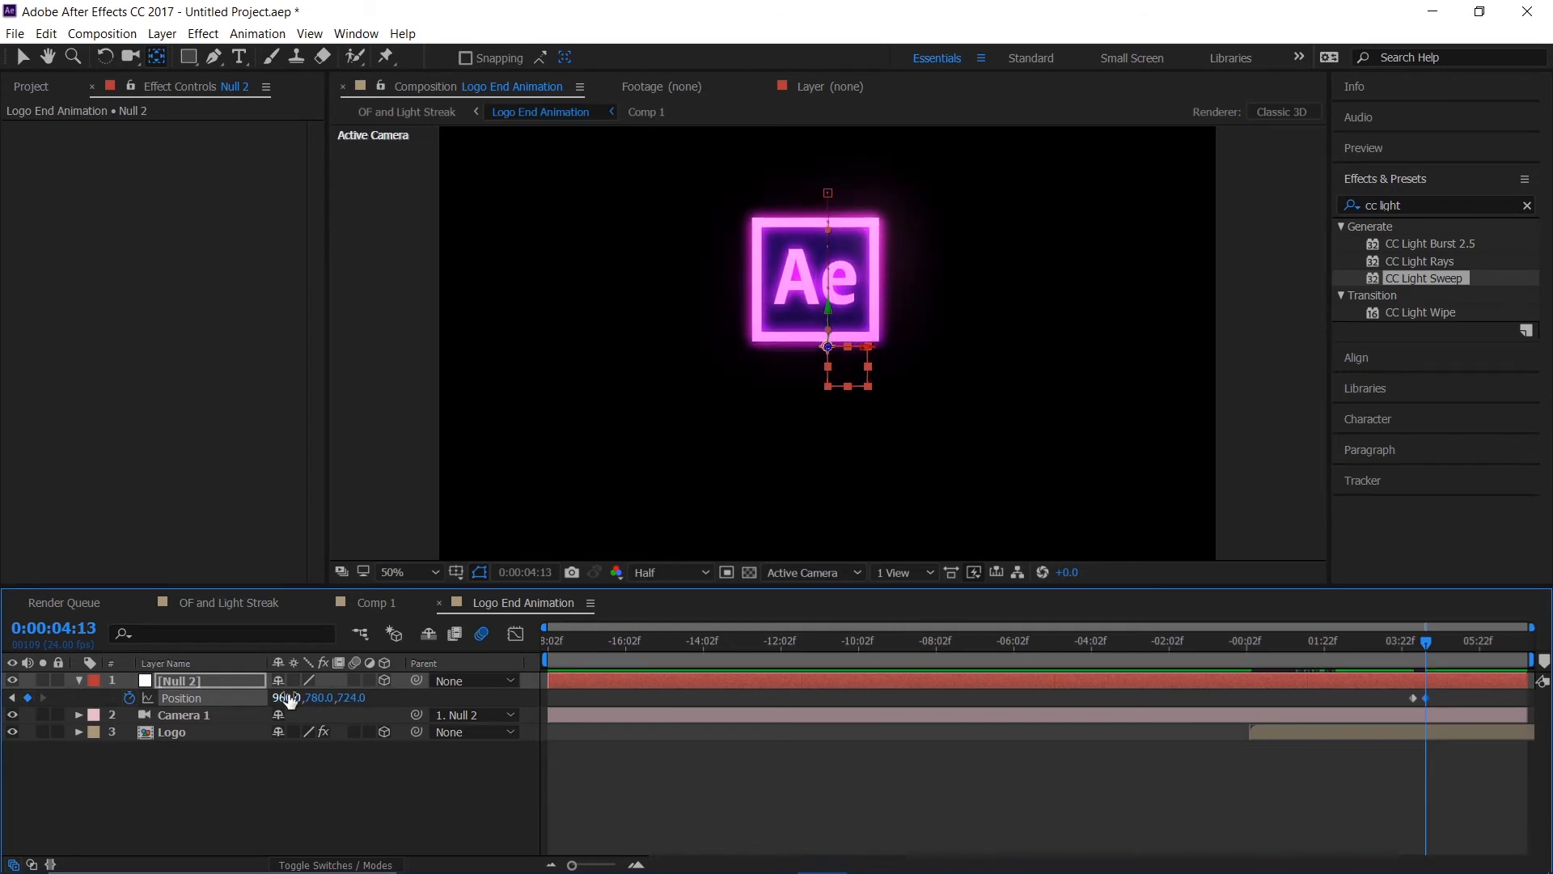
pyautogui.moveTo(281, 698); pyautogui.dragTo(271, 698)
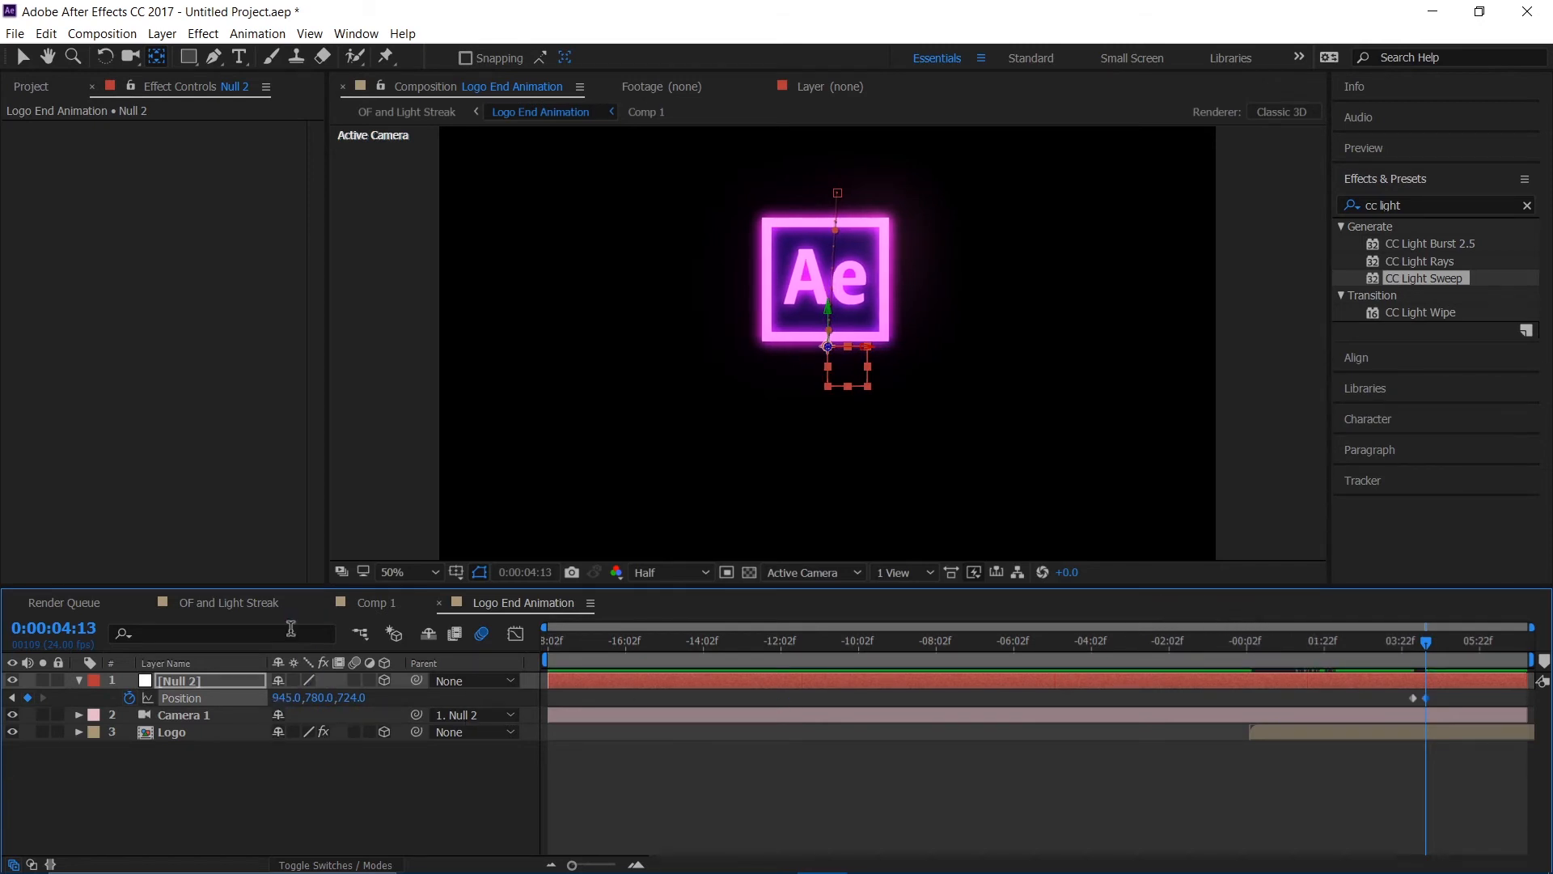
# - Play back the OF and Light Streak composition from 0:00:16:19 to check the logo's end move
pyautogui.click(243, 600)
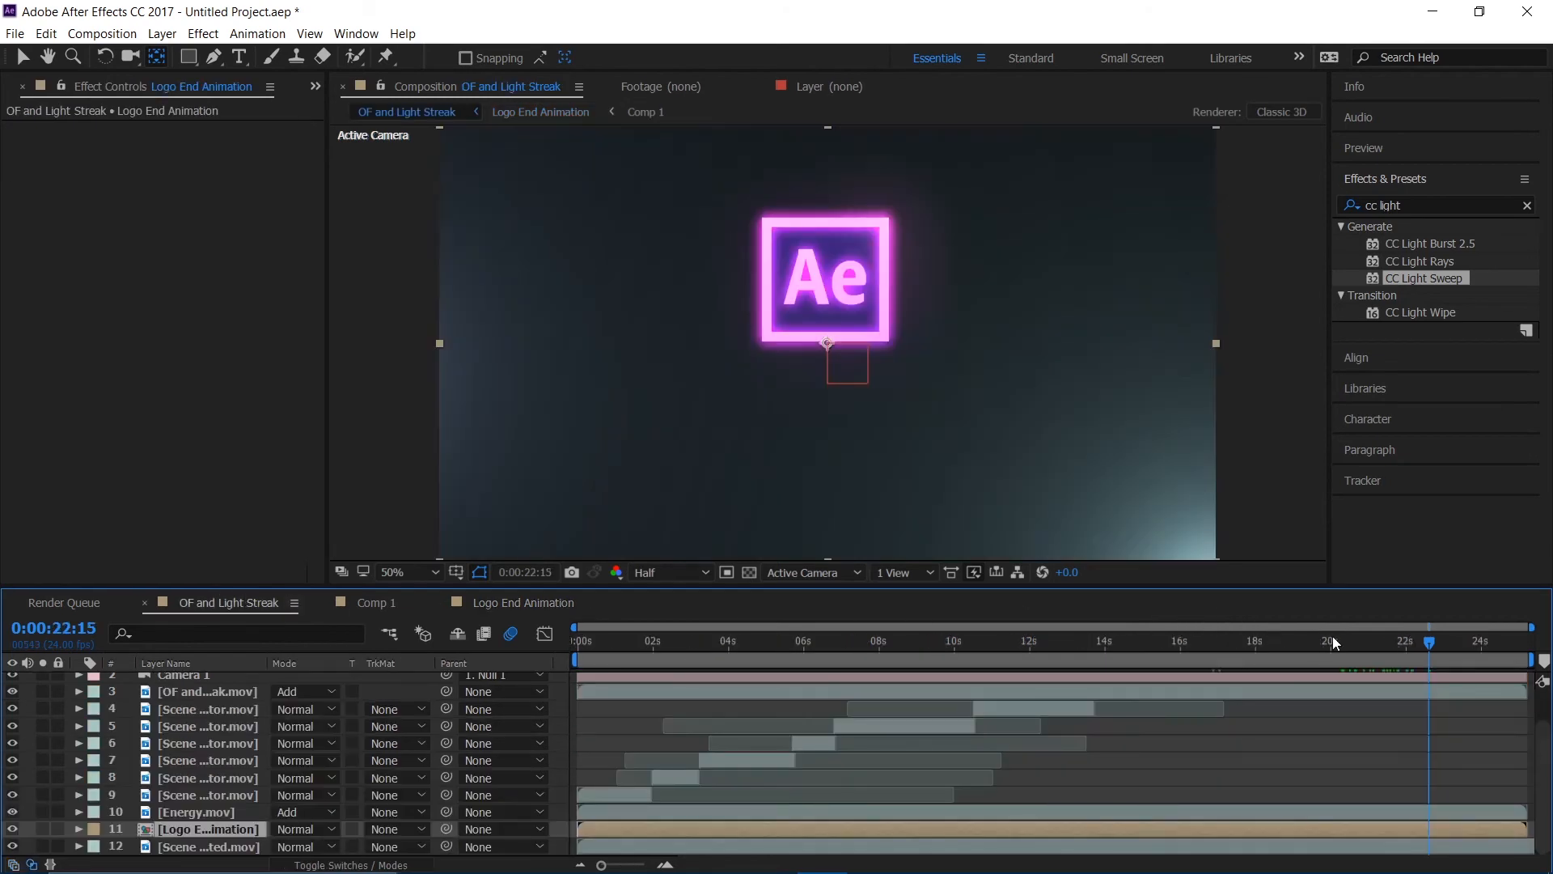
pyautogui.click(1356, 636)
pyautogui.press('space')
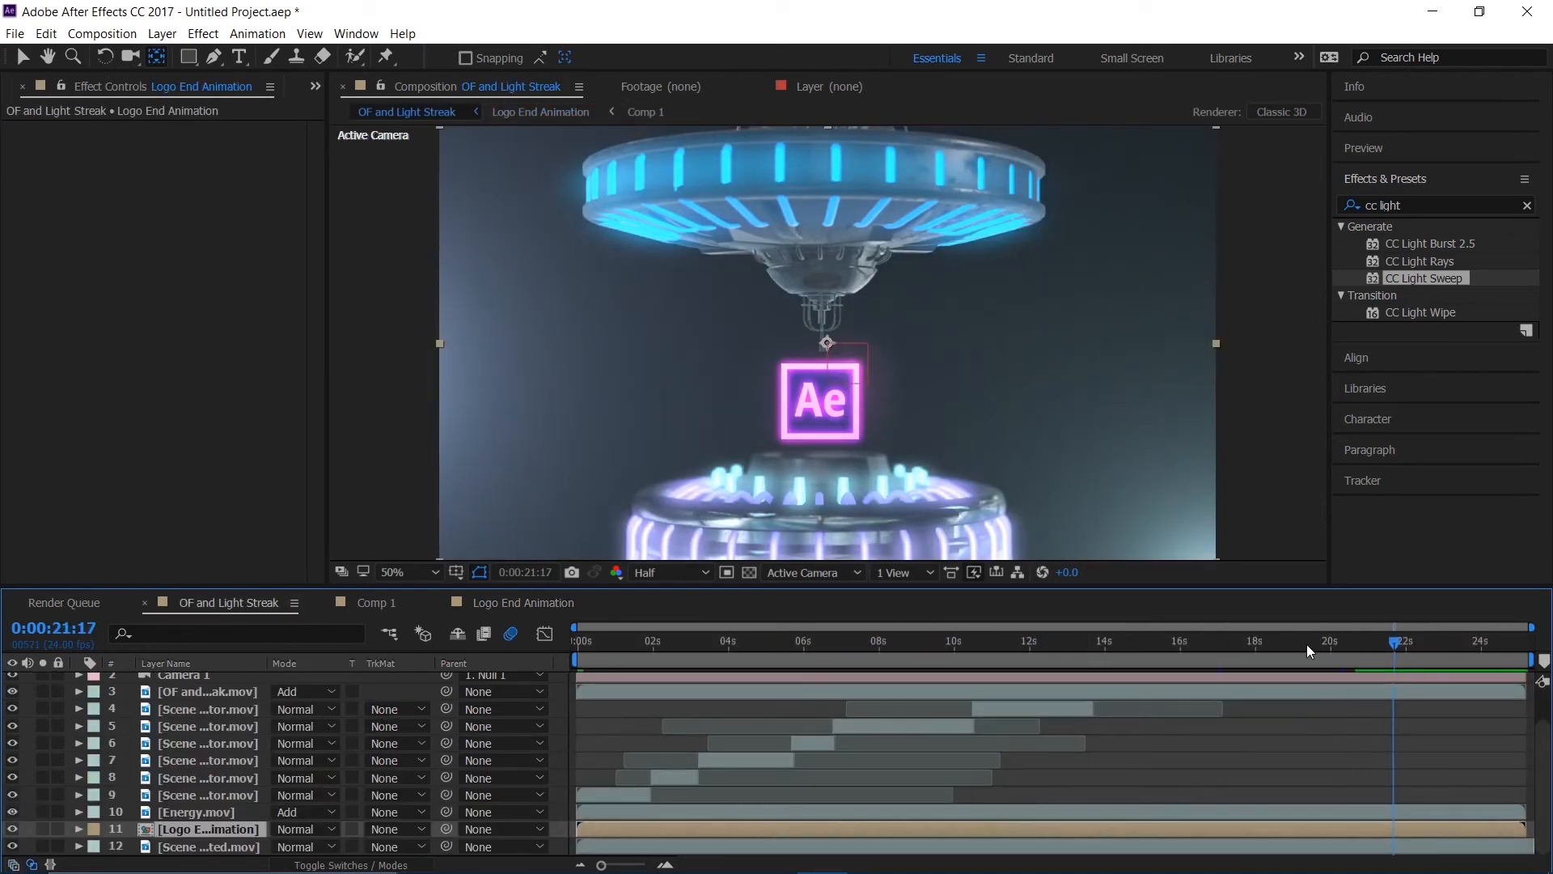
pyautogui.click(1211, 659)
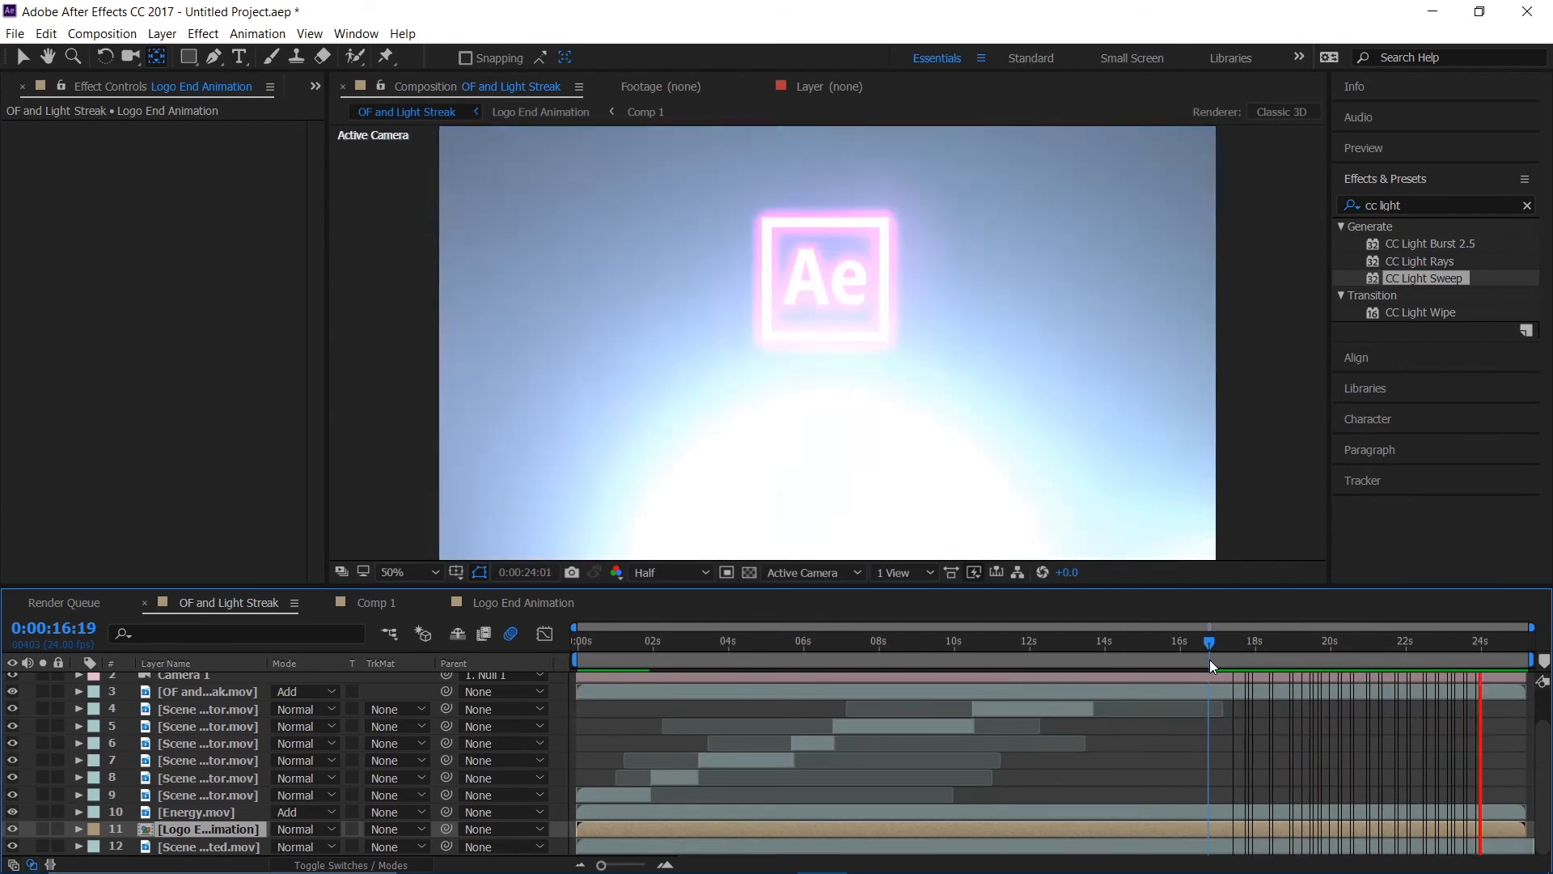
pyautogui.press('space')
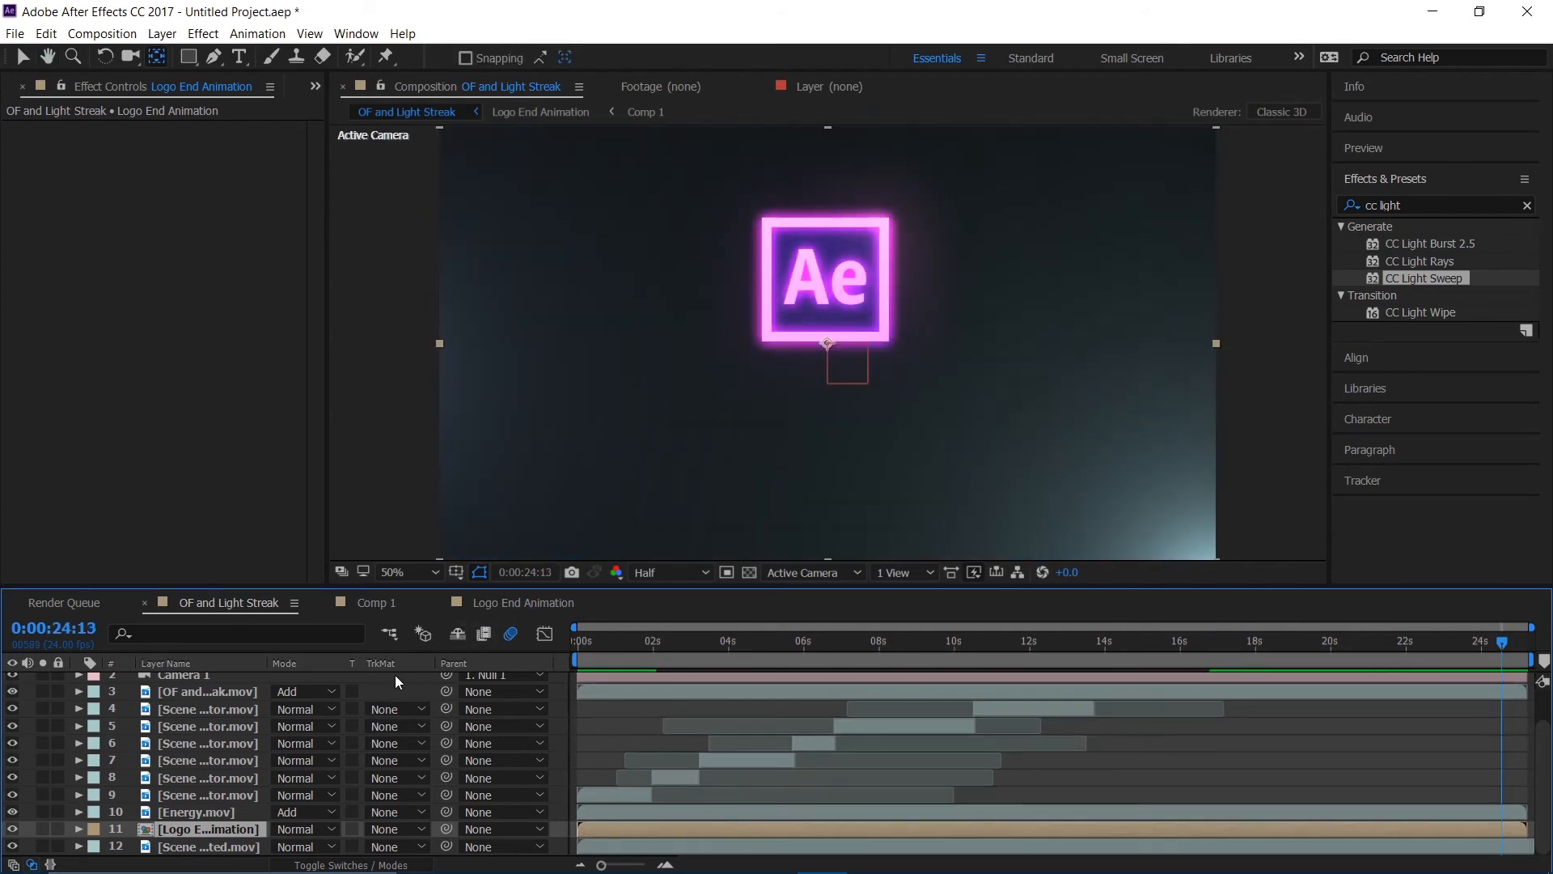
# - Add a text layer reading "AFTER EFFECTS" below the logo in the OF and Light Streak composition
pyautogui.hotkey('ctrl', 't')
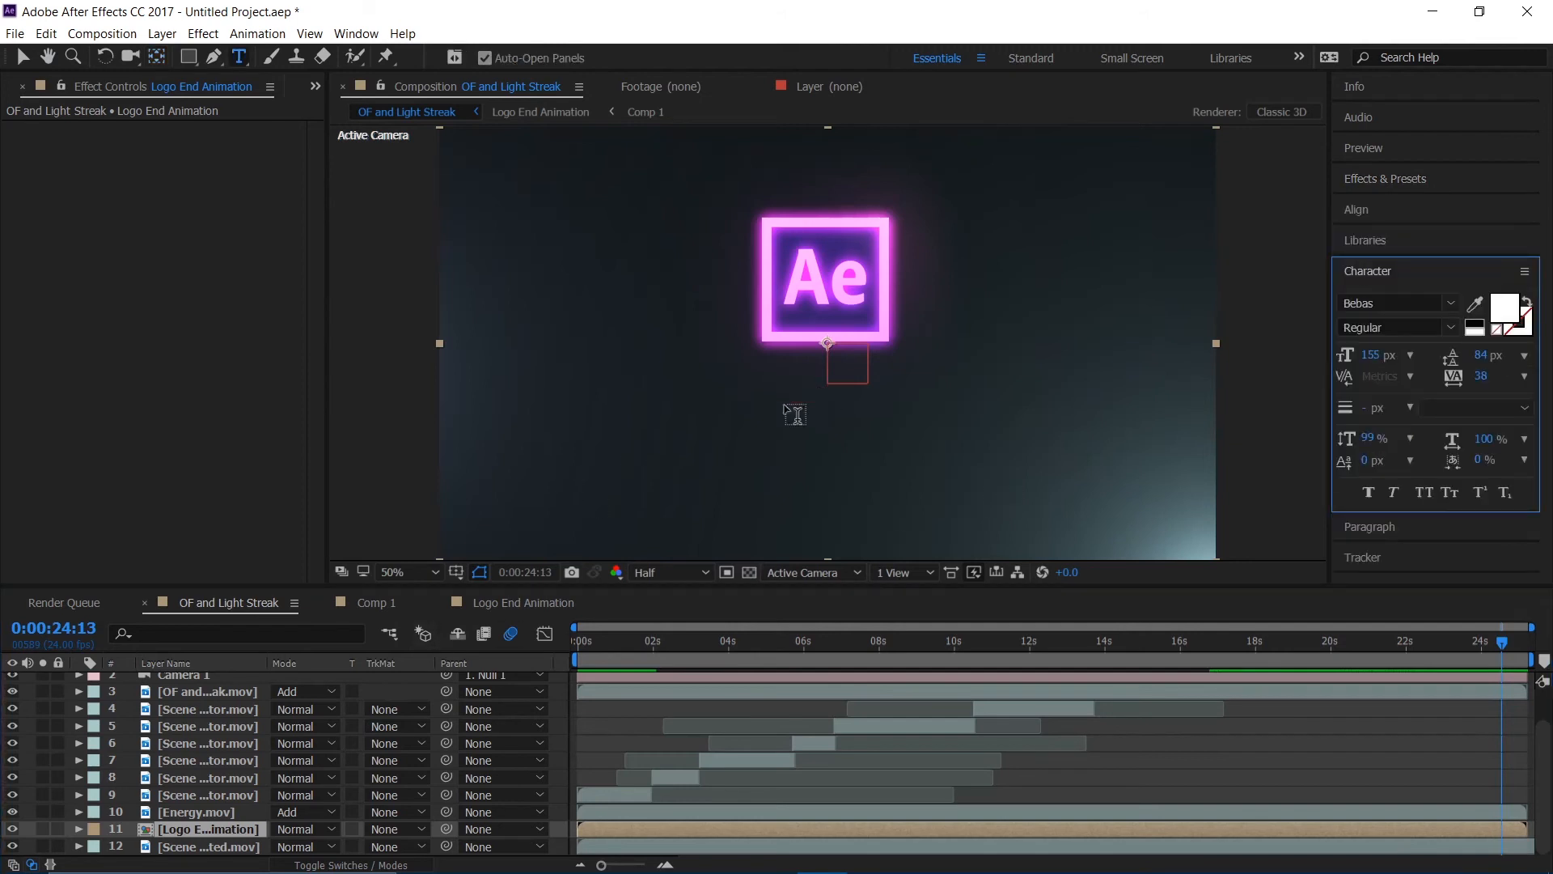
pyautogui.click(665, 422)
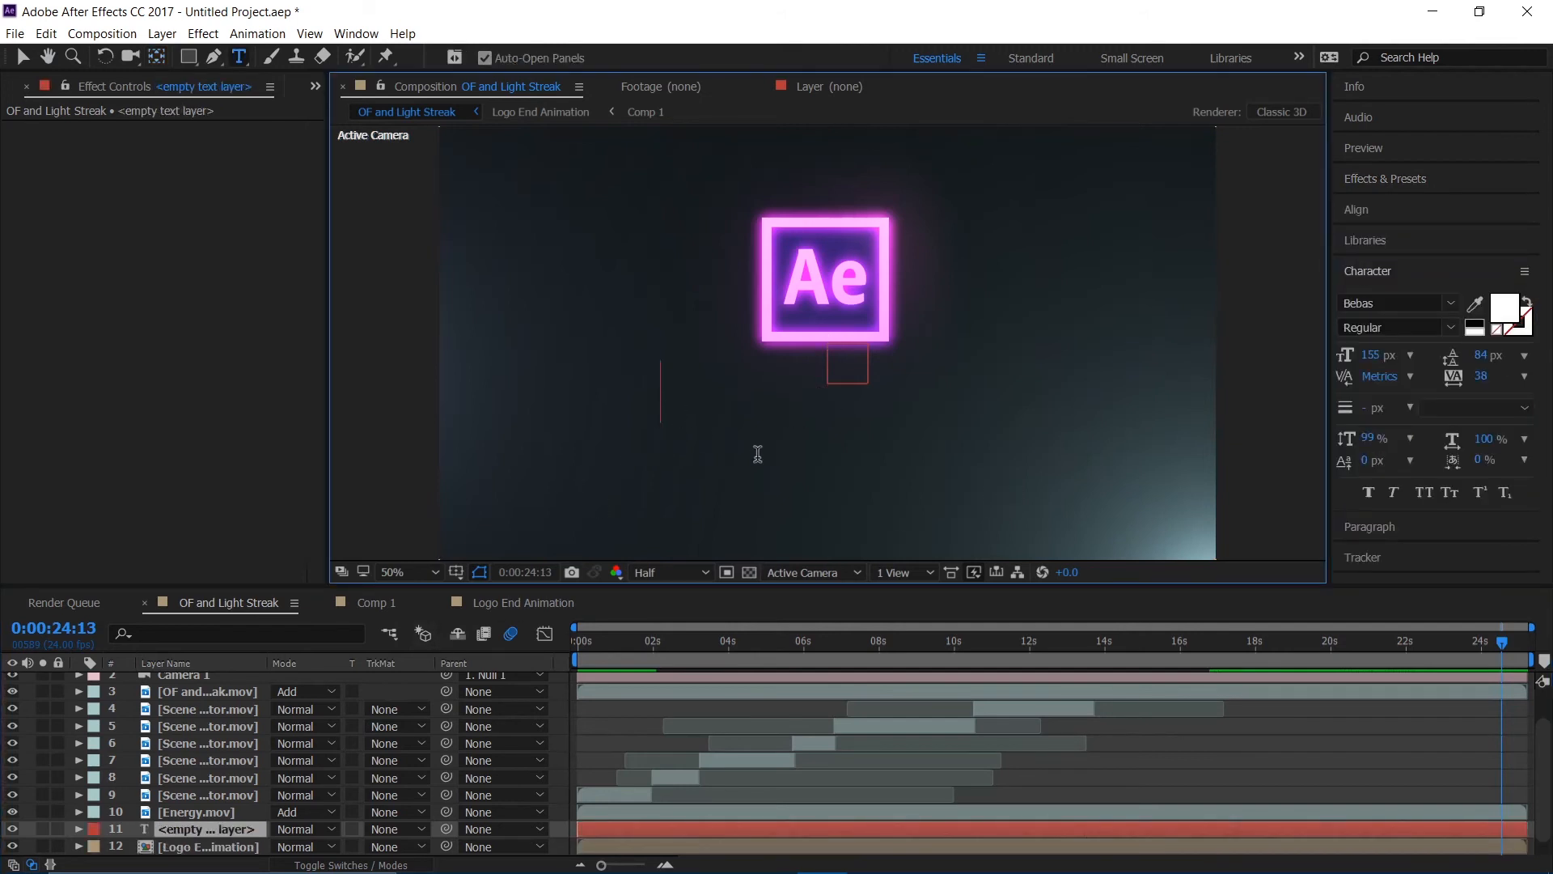
pyautogui.write('AFTER')
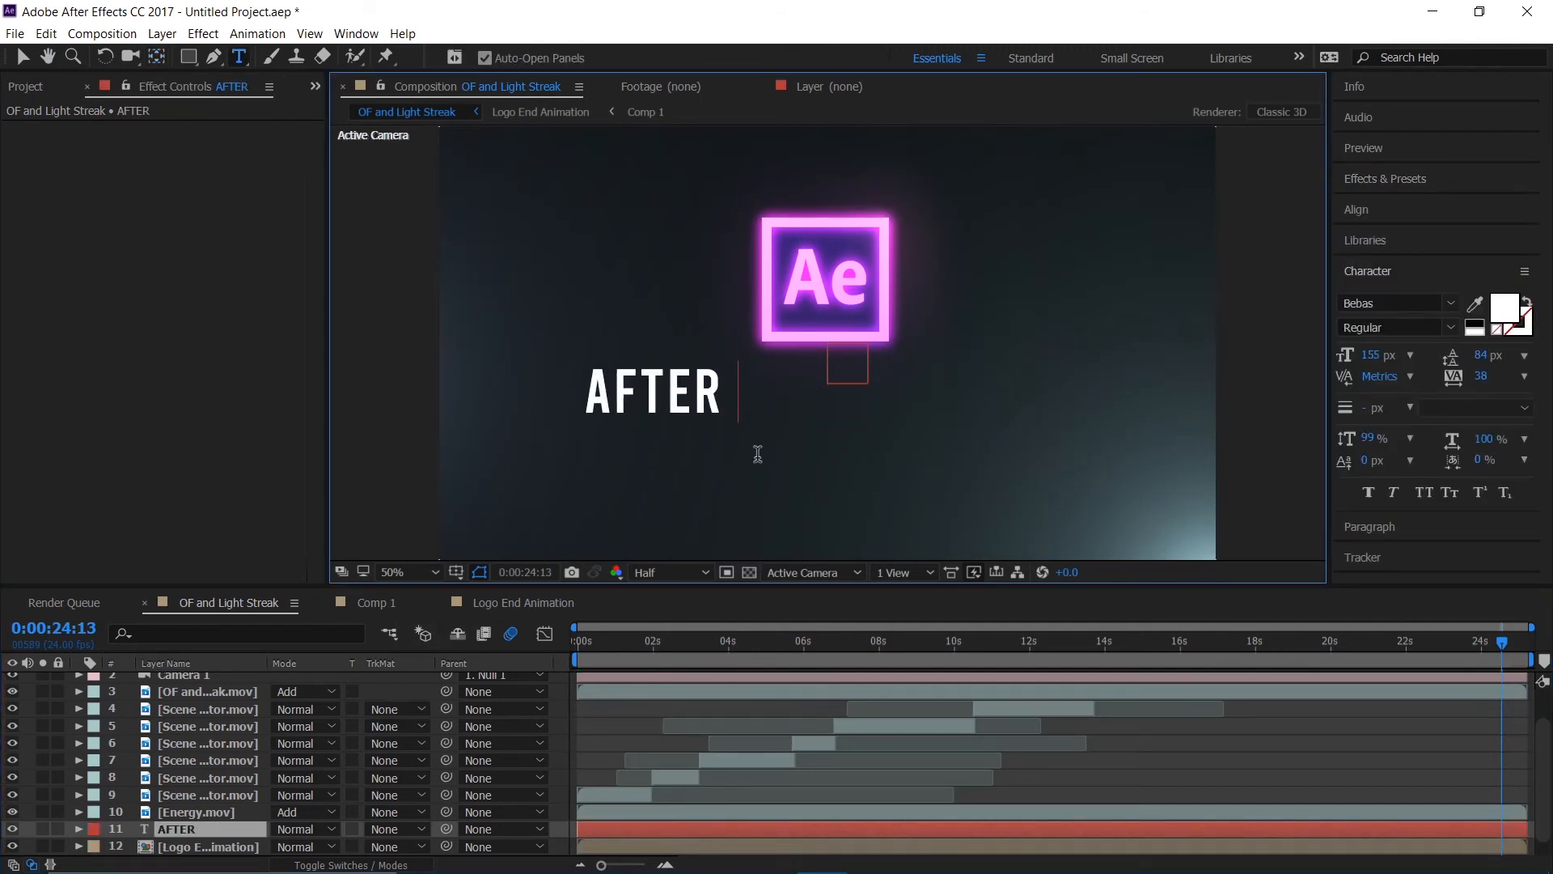
pyautogui.write(' EFFECTS')
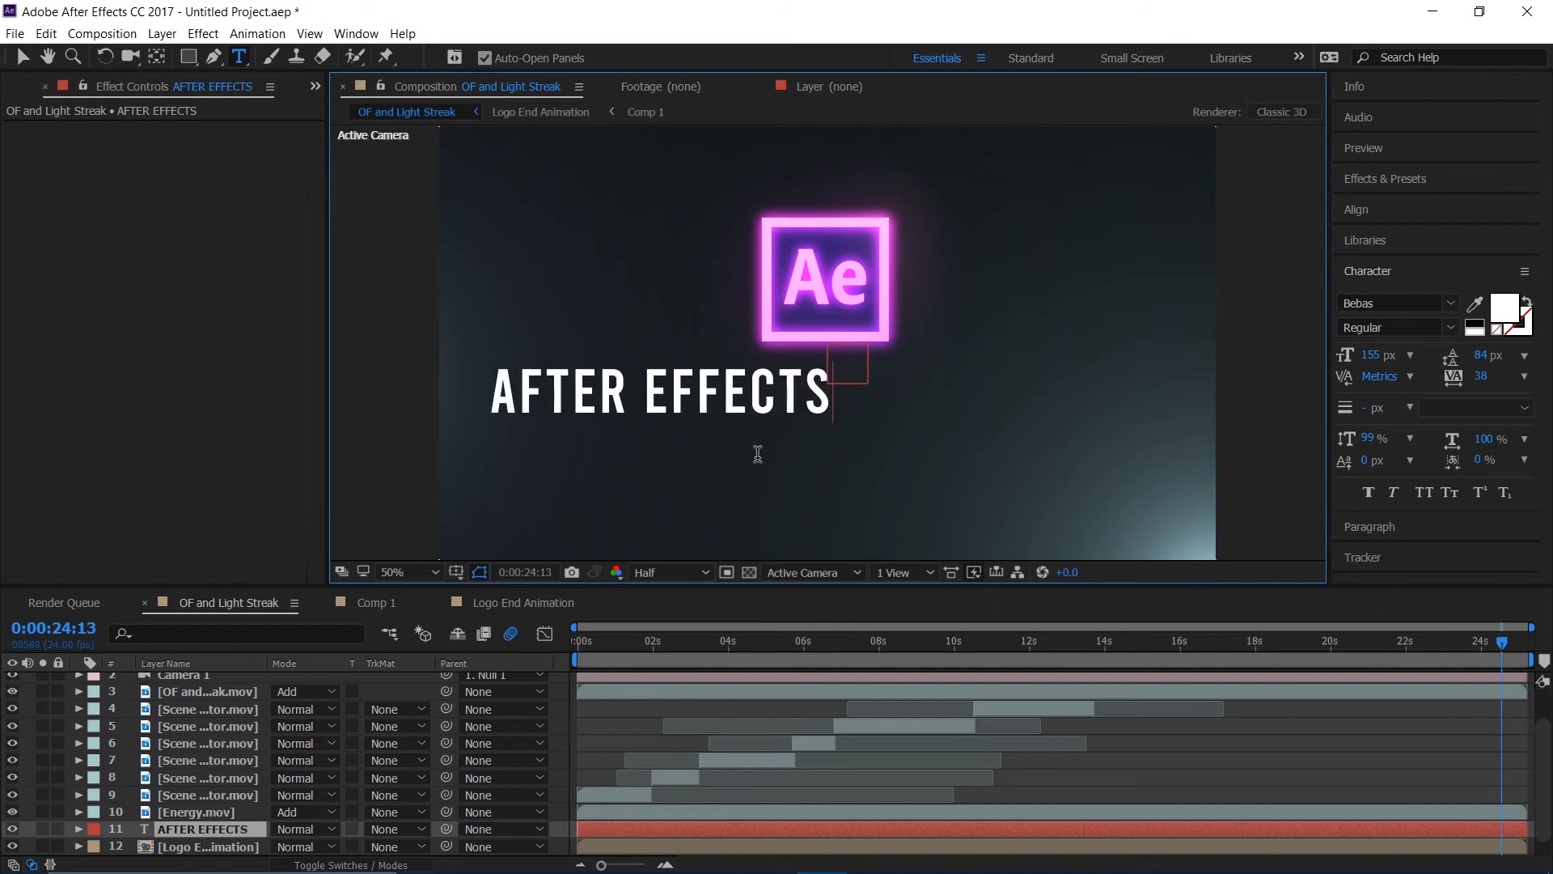
# - Change the font of the whole AFTER EFFECTS title to Arial Narrow
pyautogui.hotkey('ctrl', 'a')
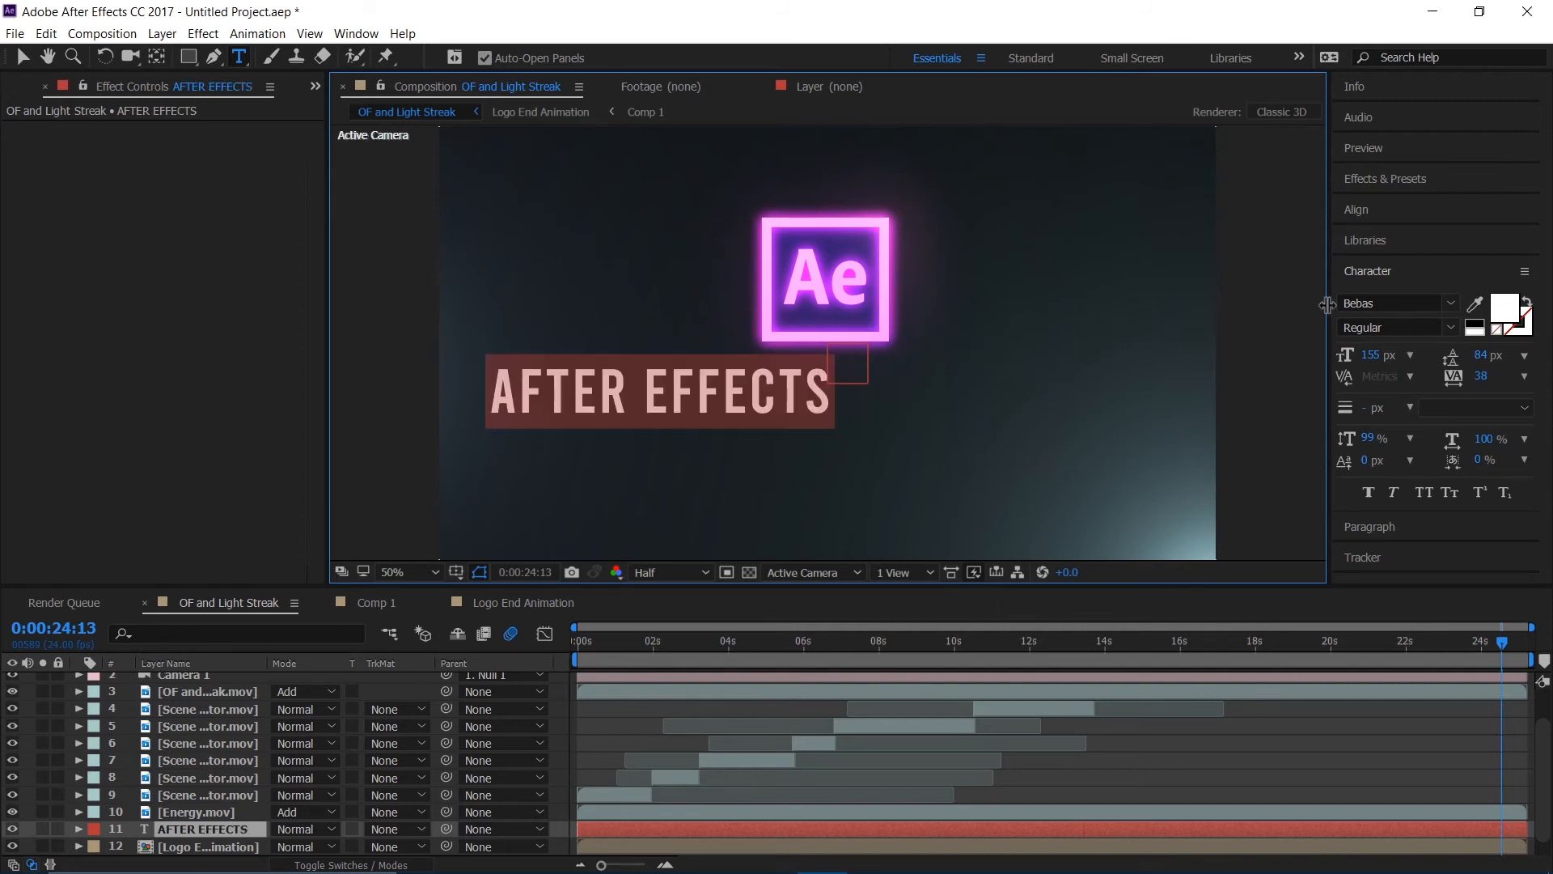
pyautogui.click(1357, 299)
pyautogui.write('Arial')
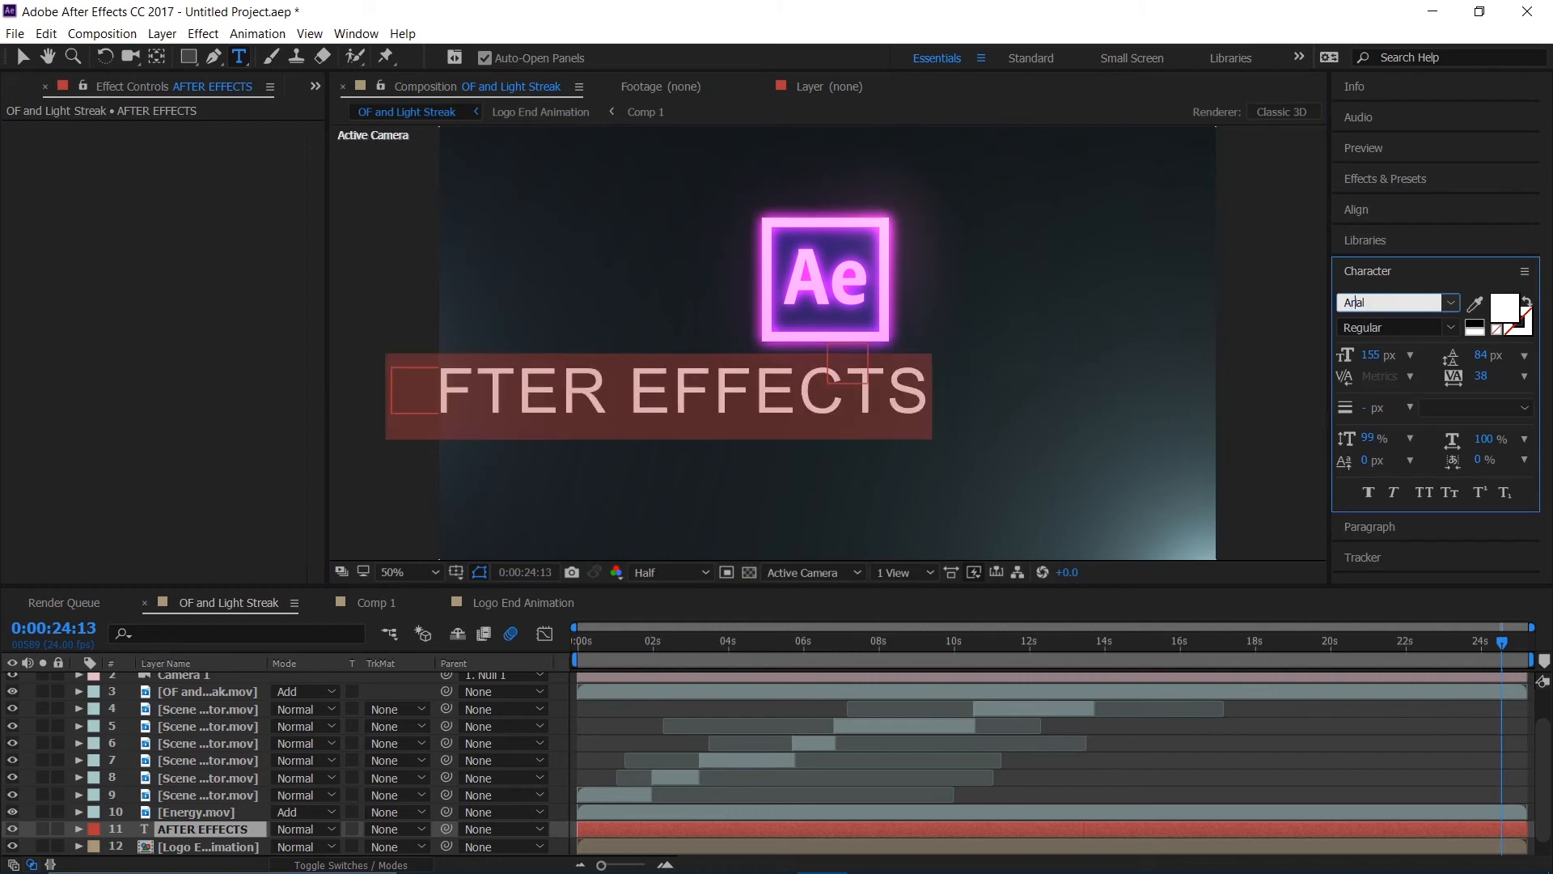
pyautogui.click(1452, 328)
pyautogui.click(1435, 346)
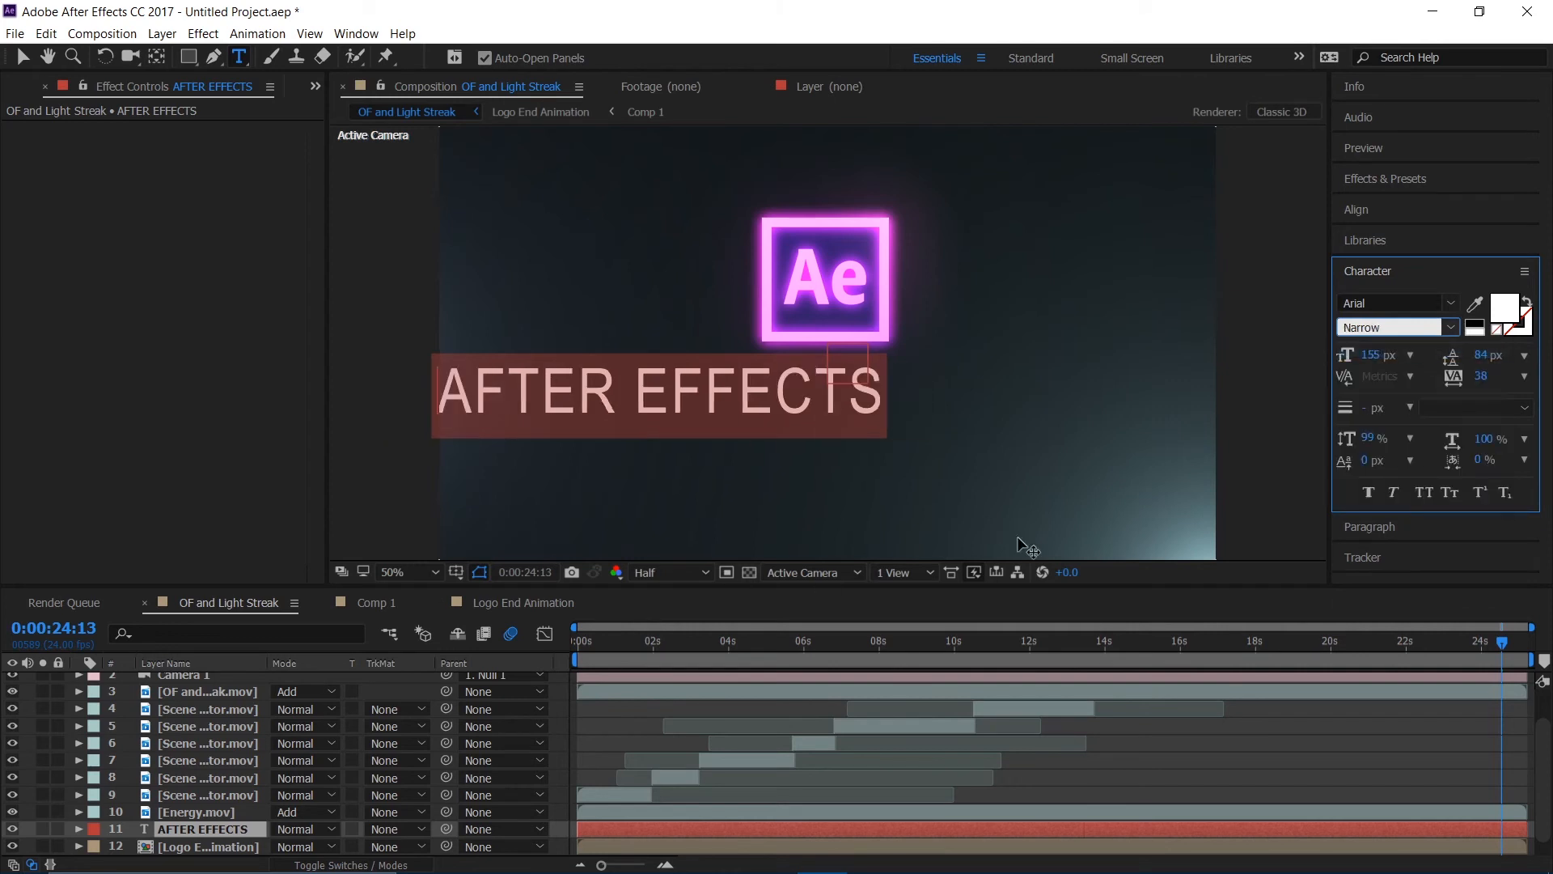
# - Set the title text to a font size of 85 px, tracking of 225 and leading of 0 px
pyautogui.moveTo(1367, 361); pyautogui.dragTo(1302, 365)
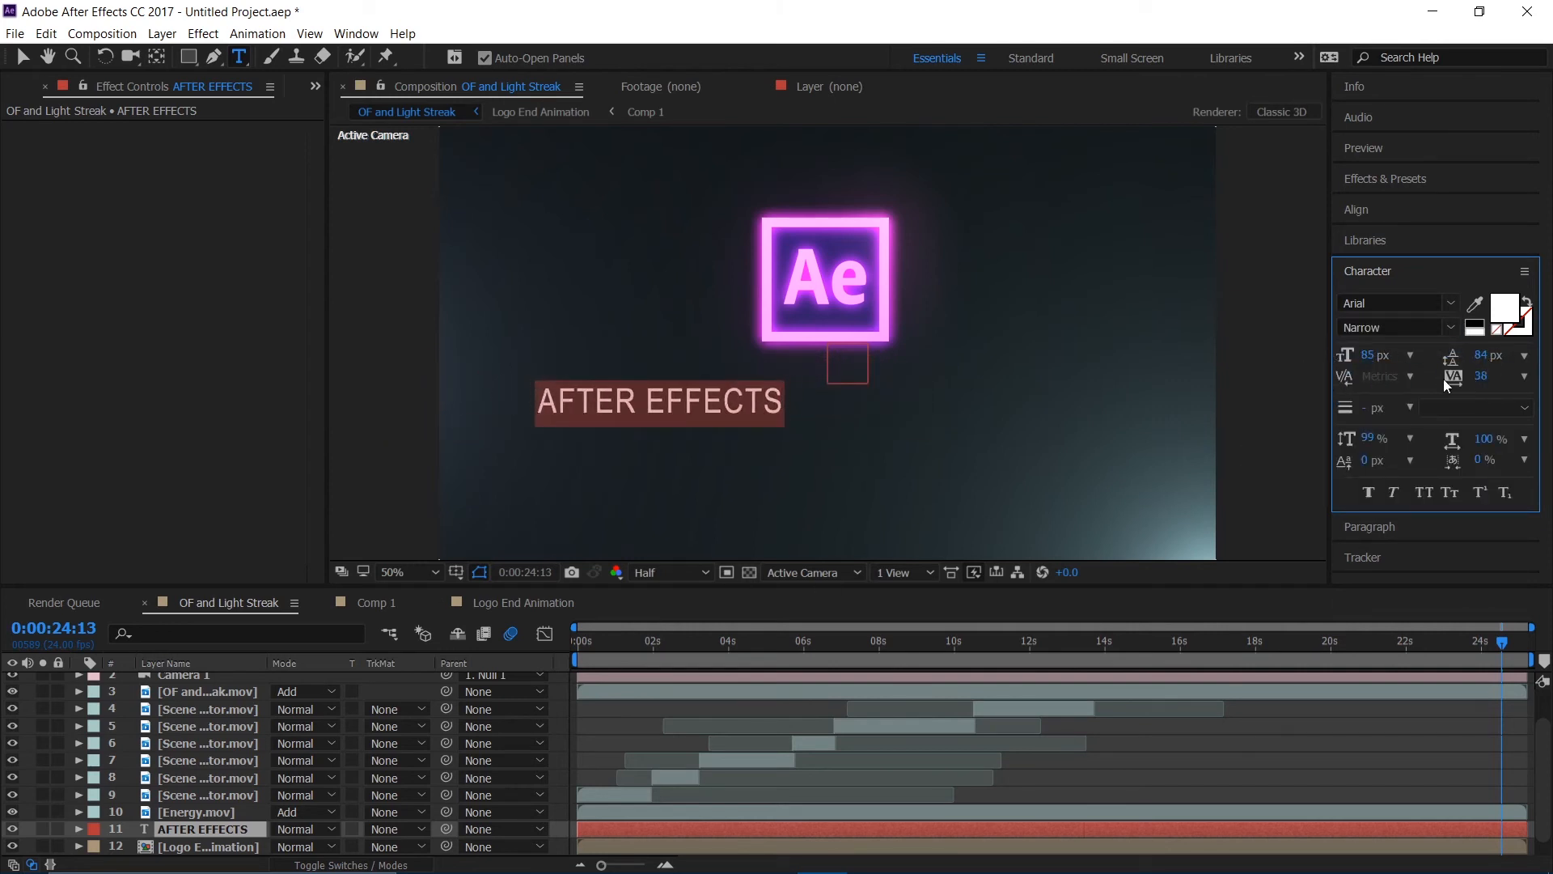
pyautogui.moveTo(1496, 372); pyautogui.dragTo(1547, 321)
pyautogui.moveTo(1486, 385); pyautogui.dragTo(1537, 381)
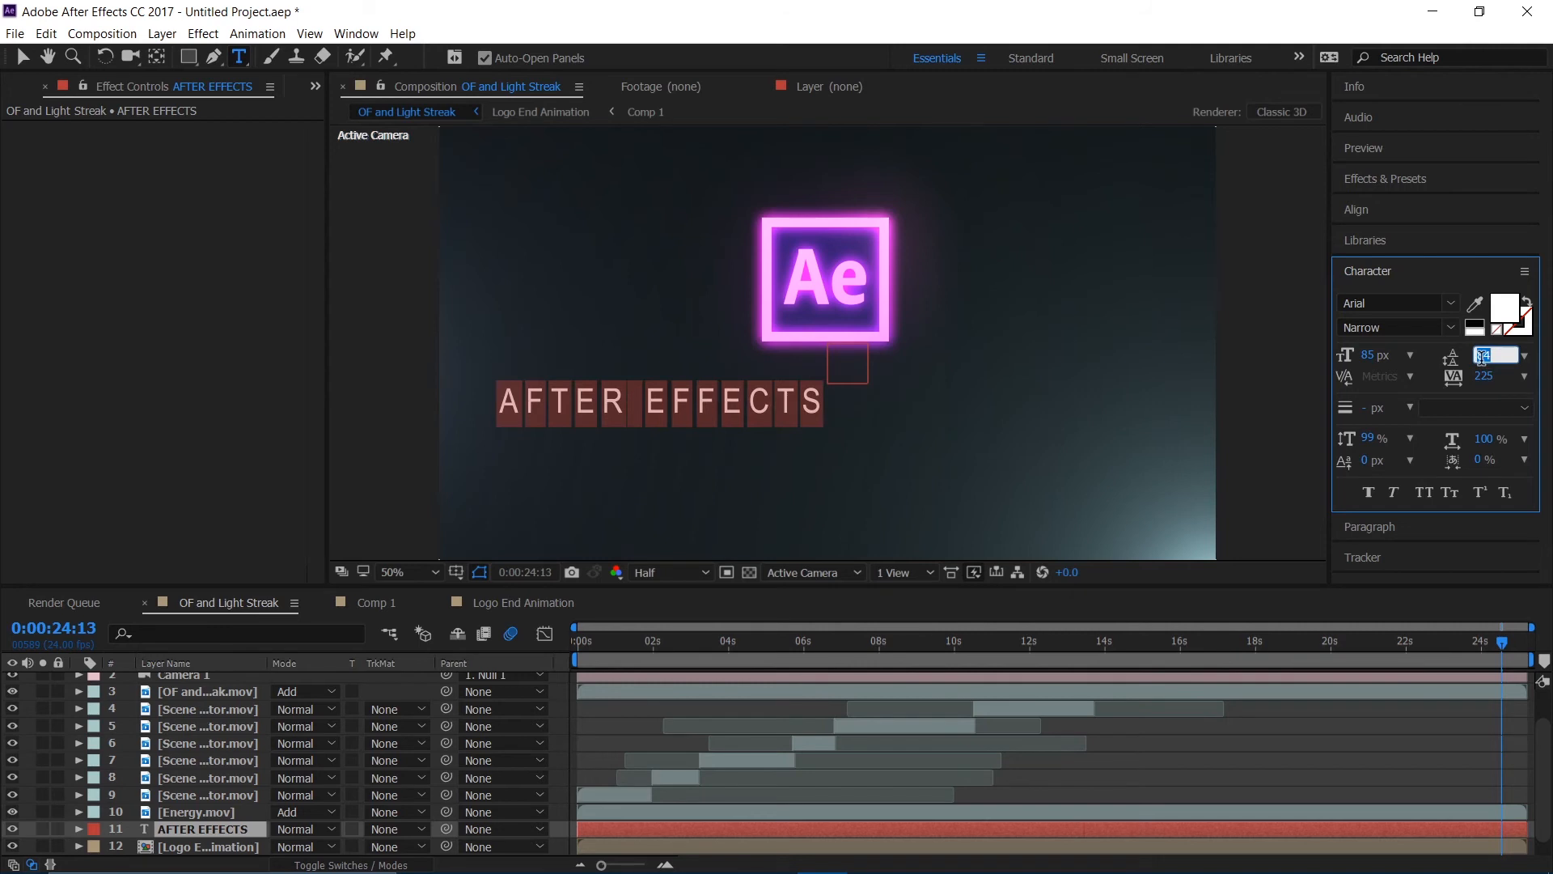
pyautogui.press('Return')
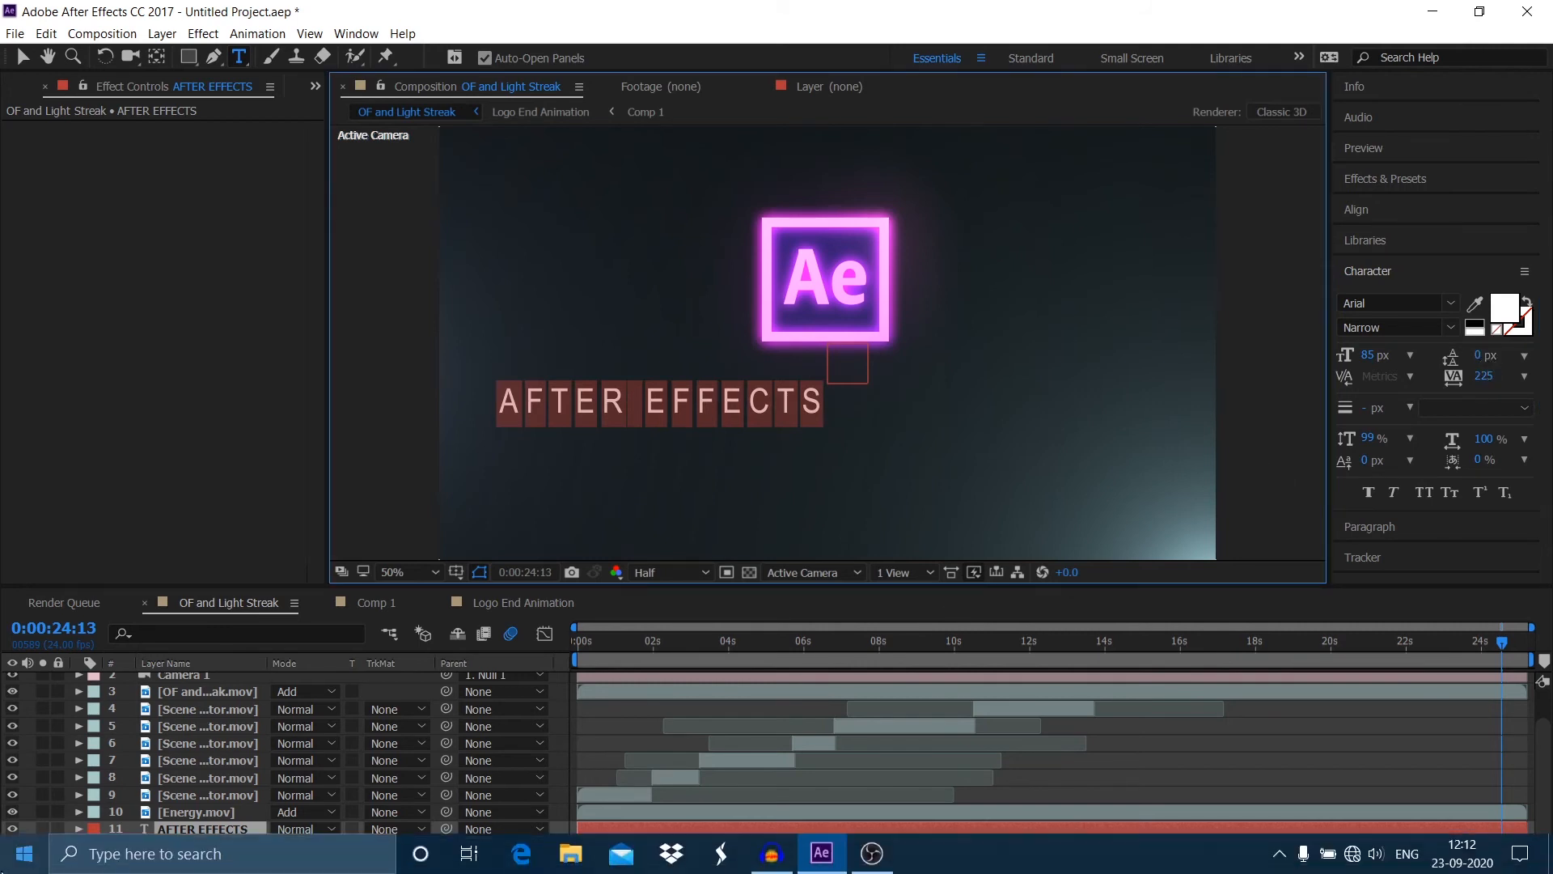
# - Move the AFTER EFFECTS title so it sits horizontally centred beneath the logo
pyautogui.click(203, 829)
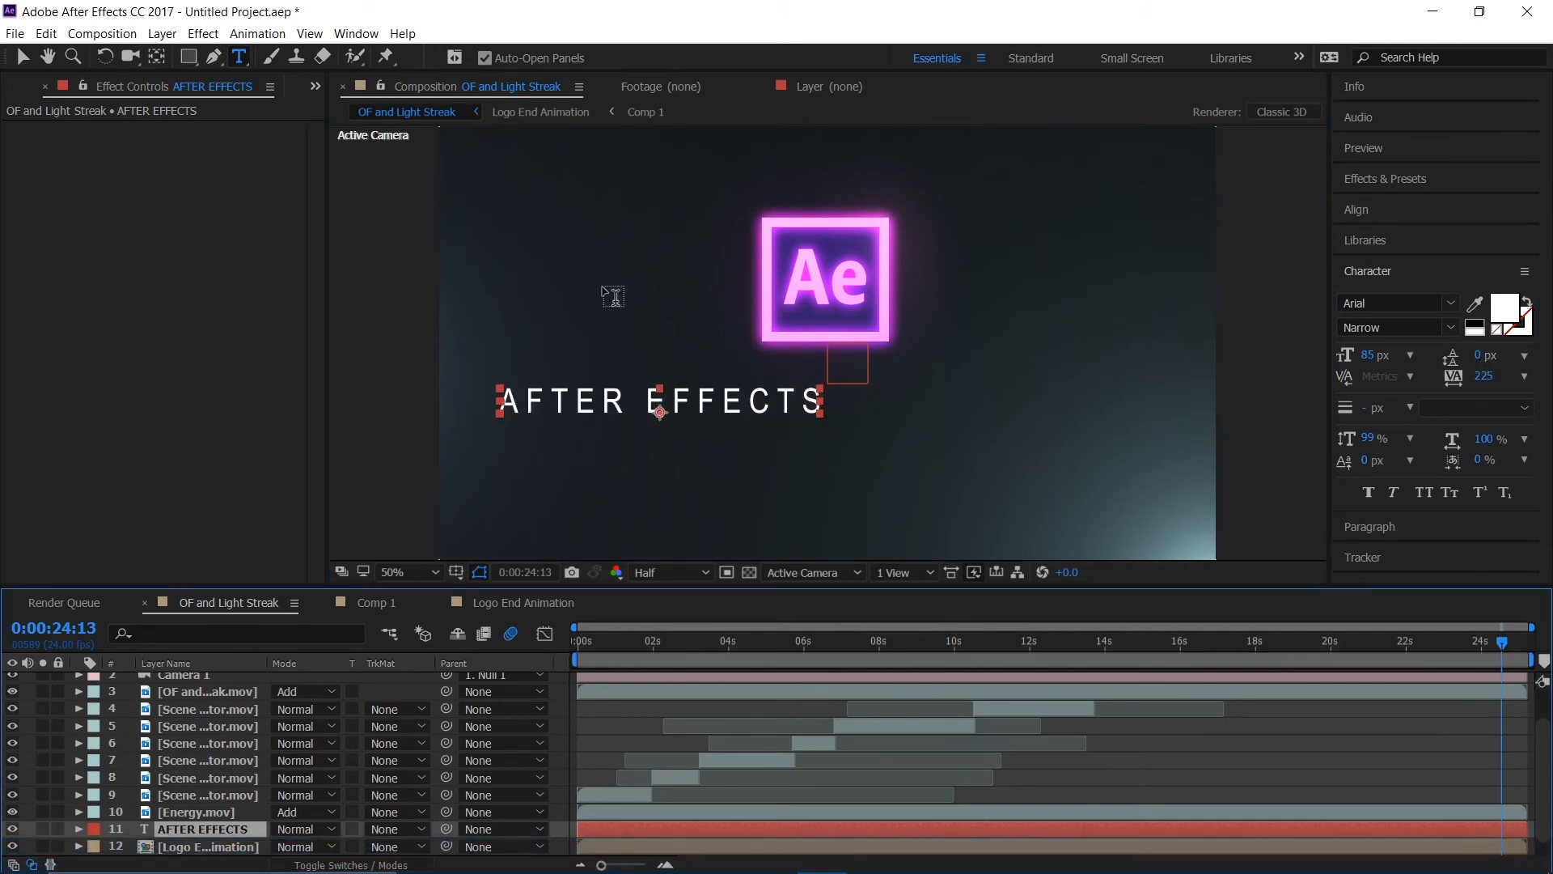
pyautogui.press('v')
pyautogui.moveTo(717, 400); pyautogui.dragTo(864, 409)
pyautogui.moveTo(876, 413); pyautogui.dragTo(877, 409)
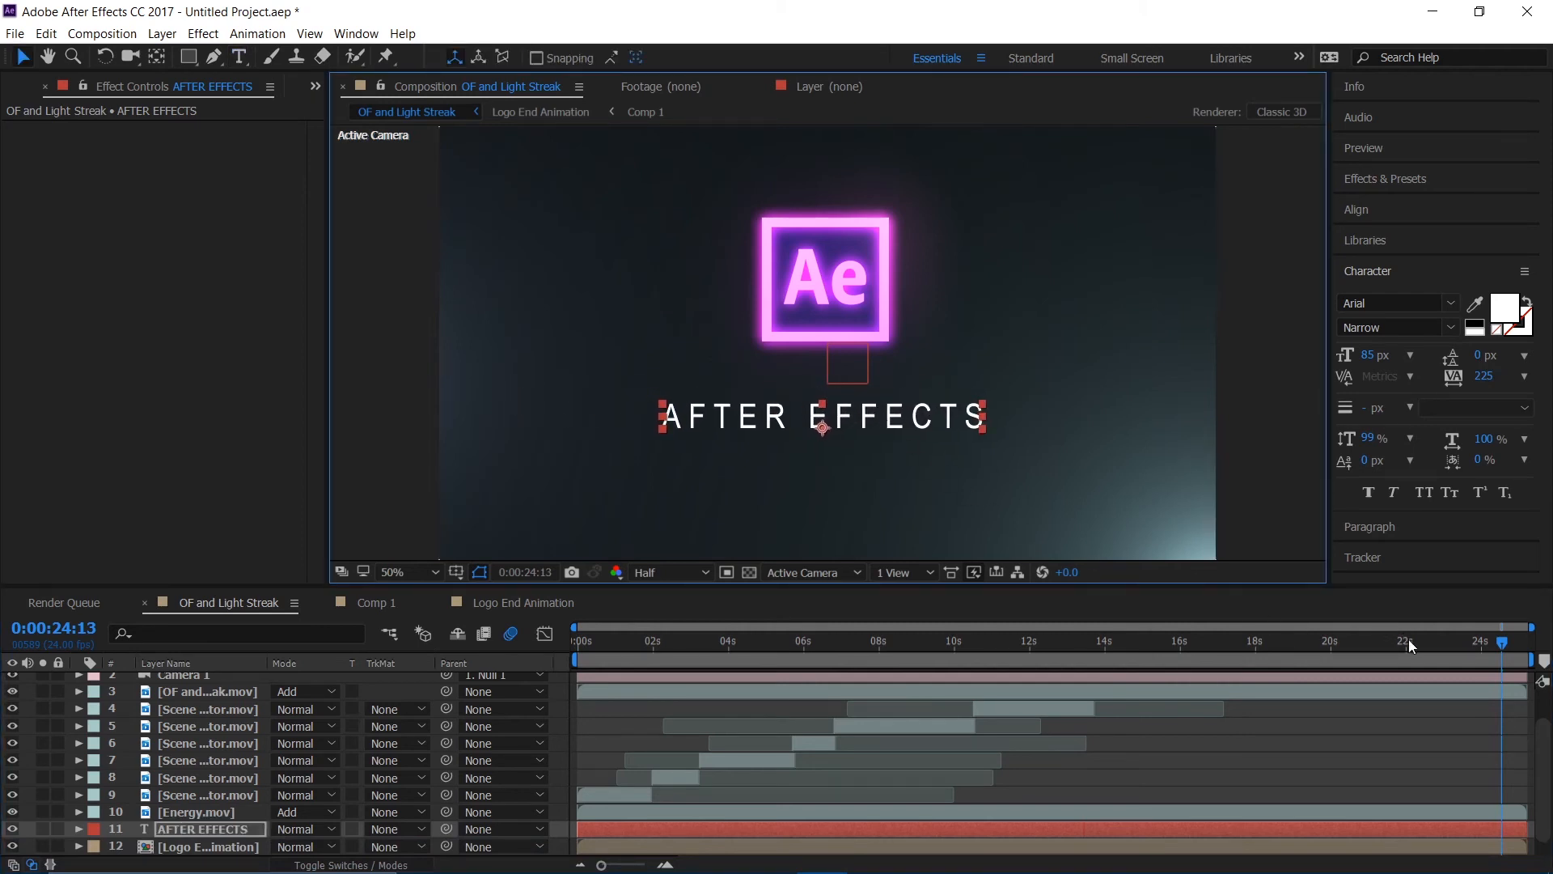
# - Play back the end move from 0:00:21:01 and keyframe the title's opacity at 0% at 0:00:22:22
pyautogui.click(1371, 658)
pyautogui.press('space')
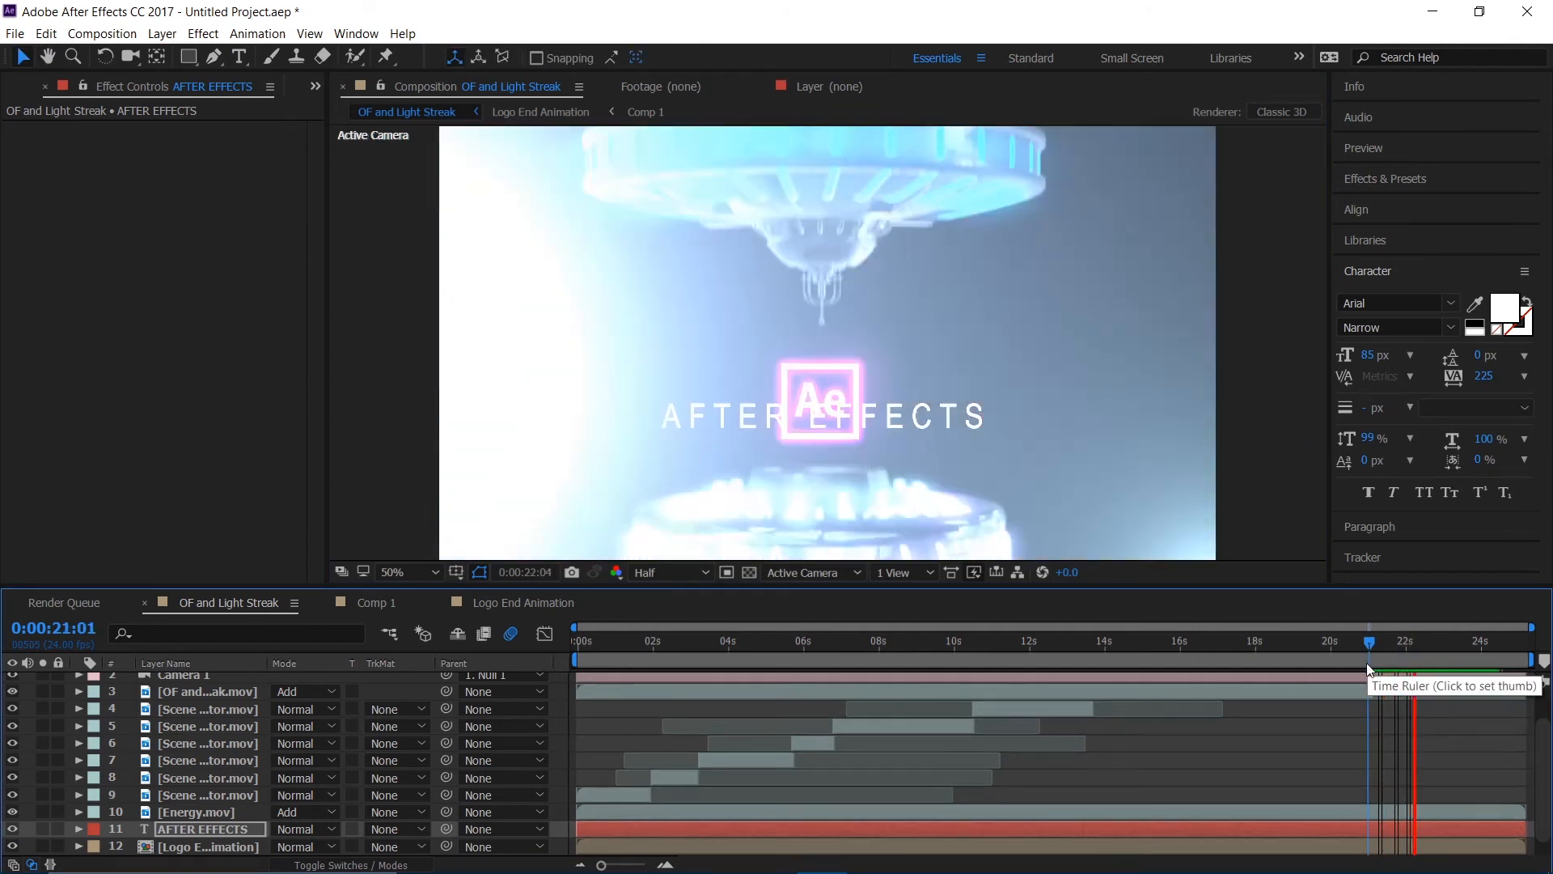
pyautogui.press('space')
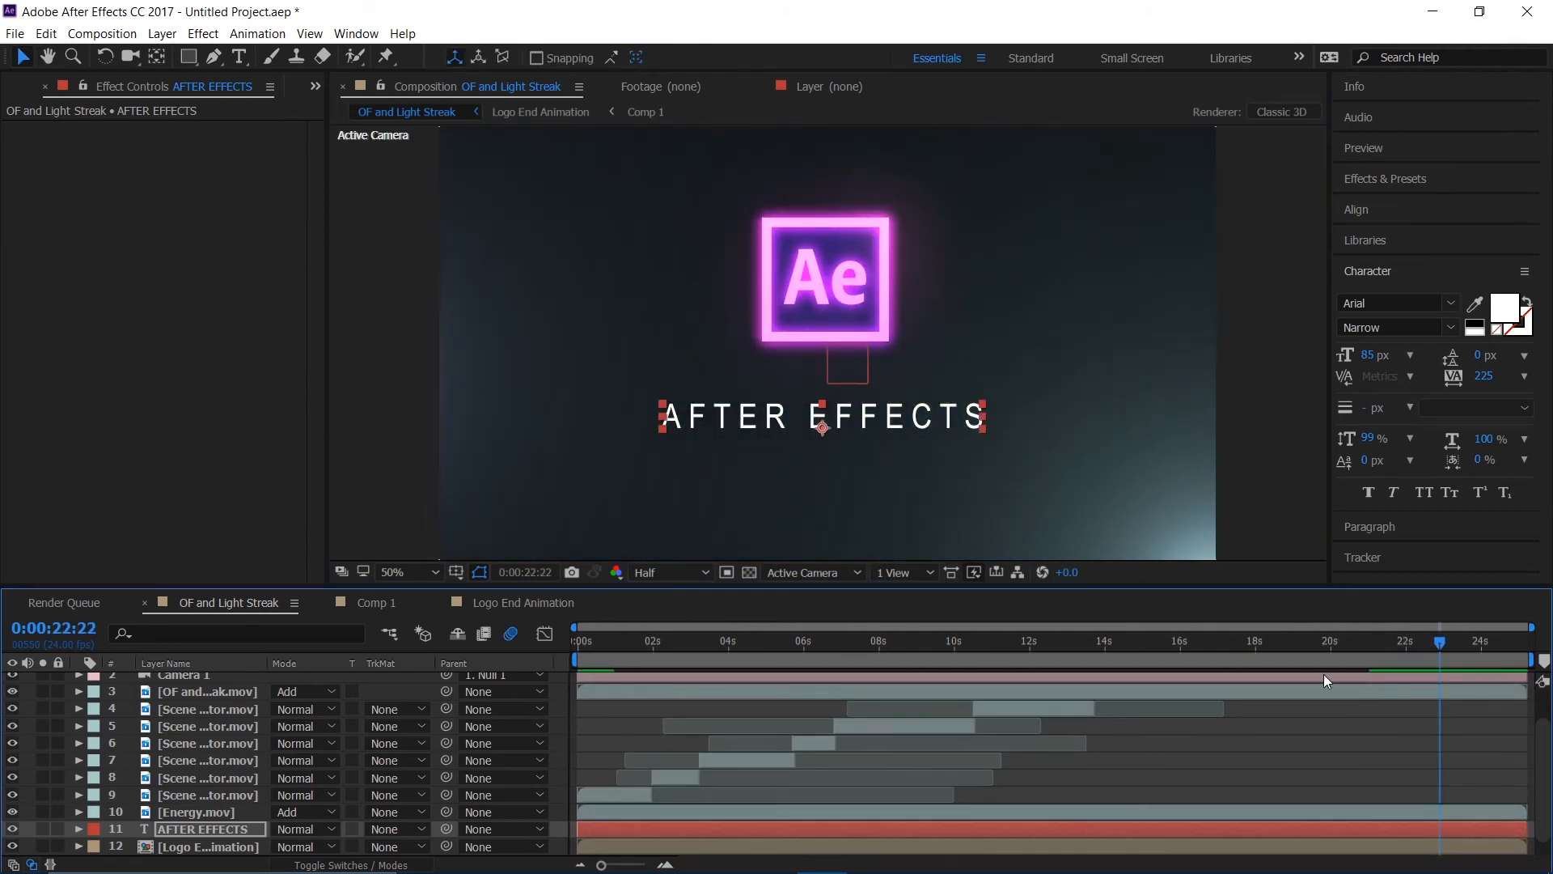
pyautogui.press('t')
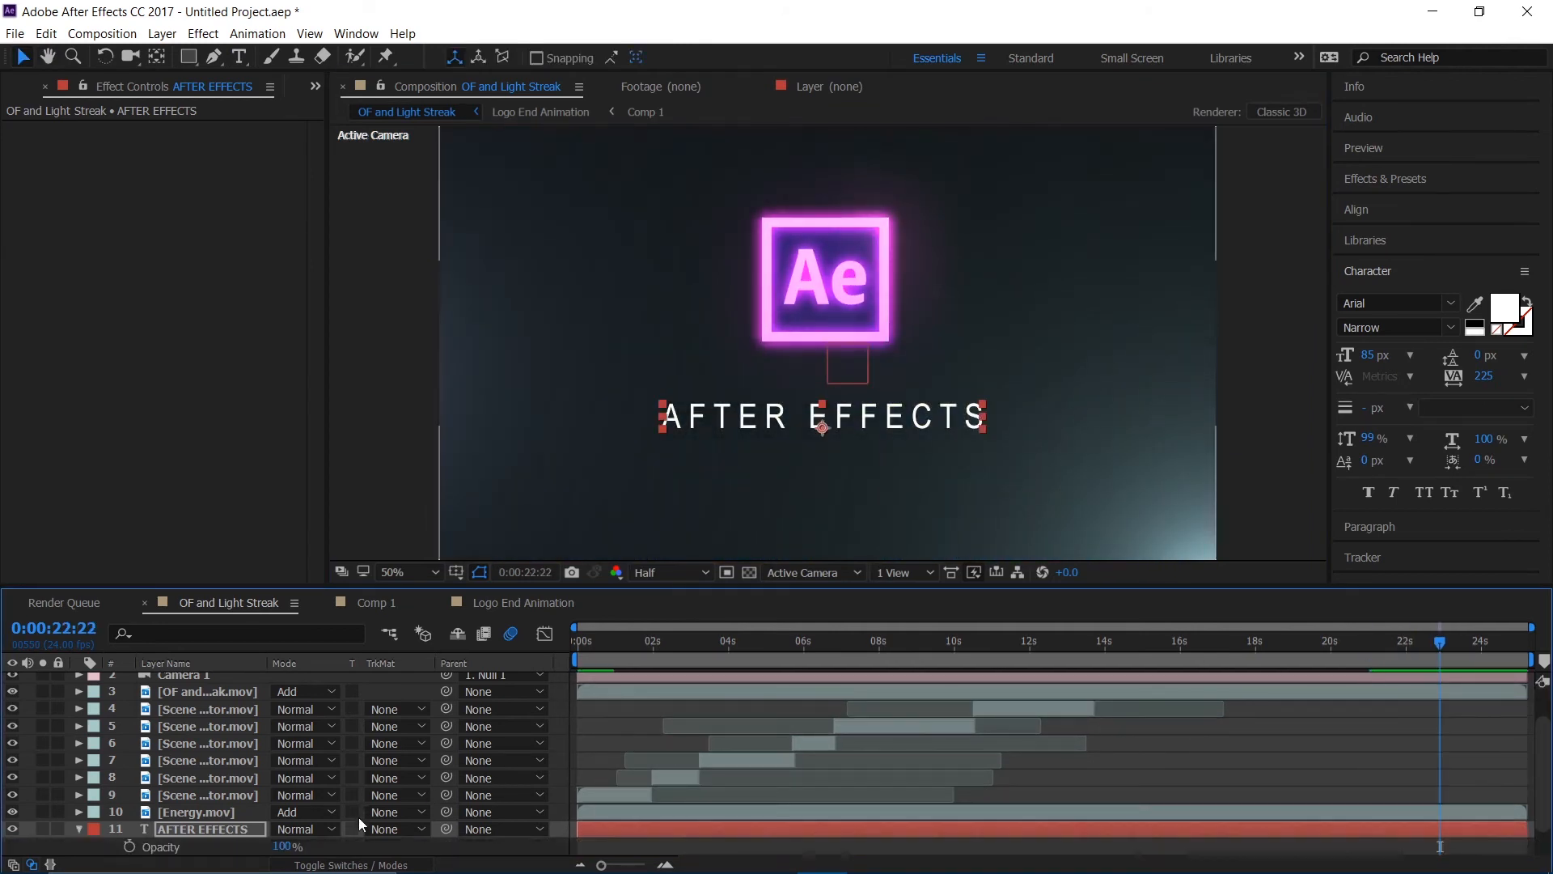
pyautogui.click(130, 847)
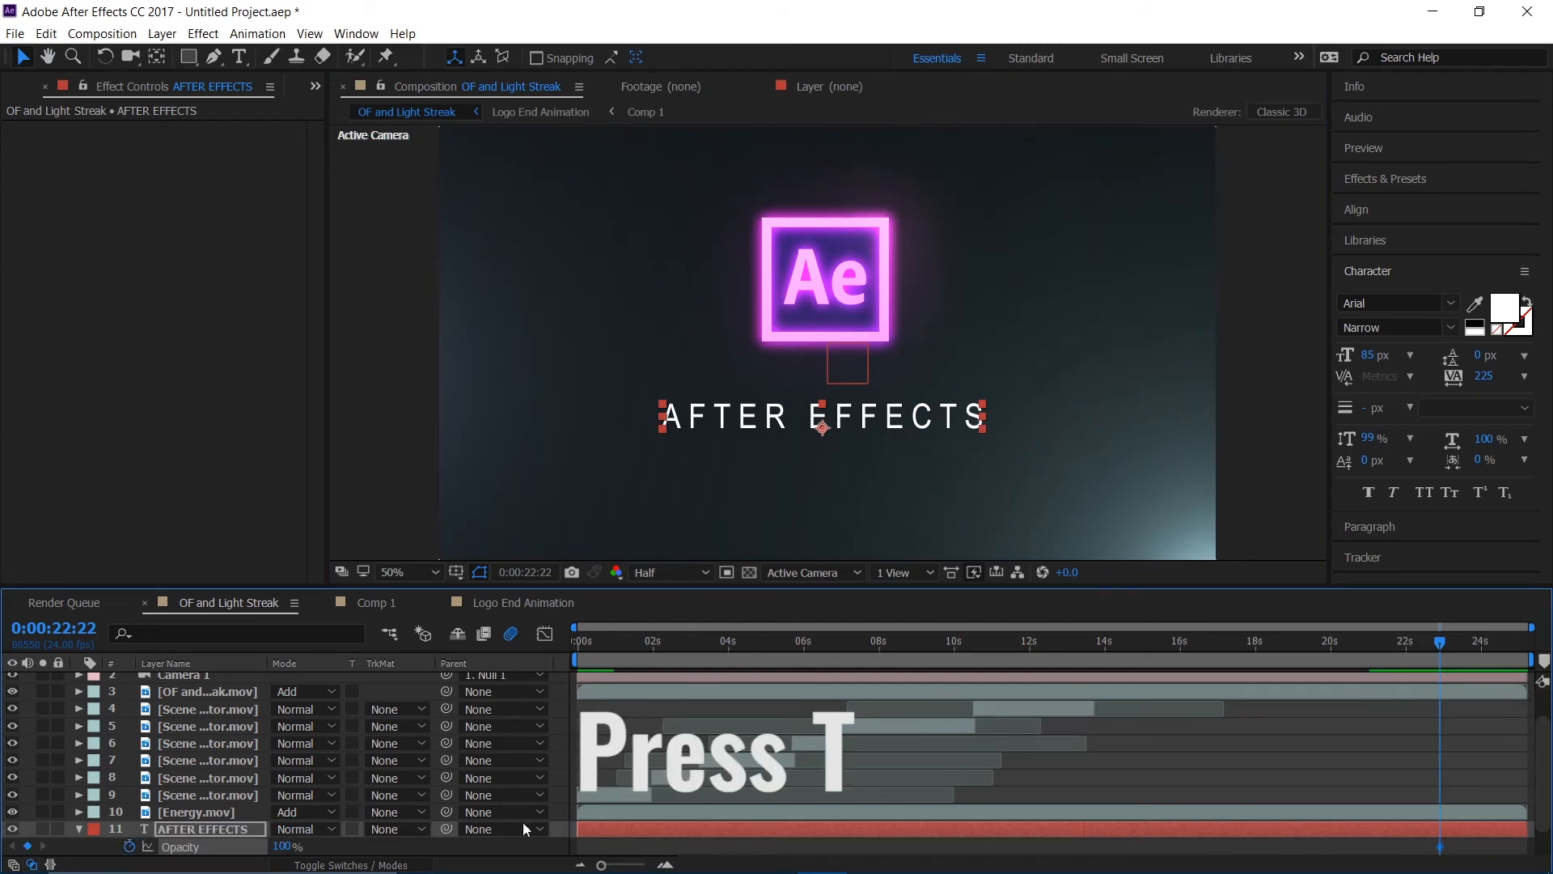
pyautogui.moveTo(287, 847); pyautogui.dragTo(130, 867)
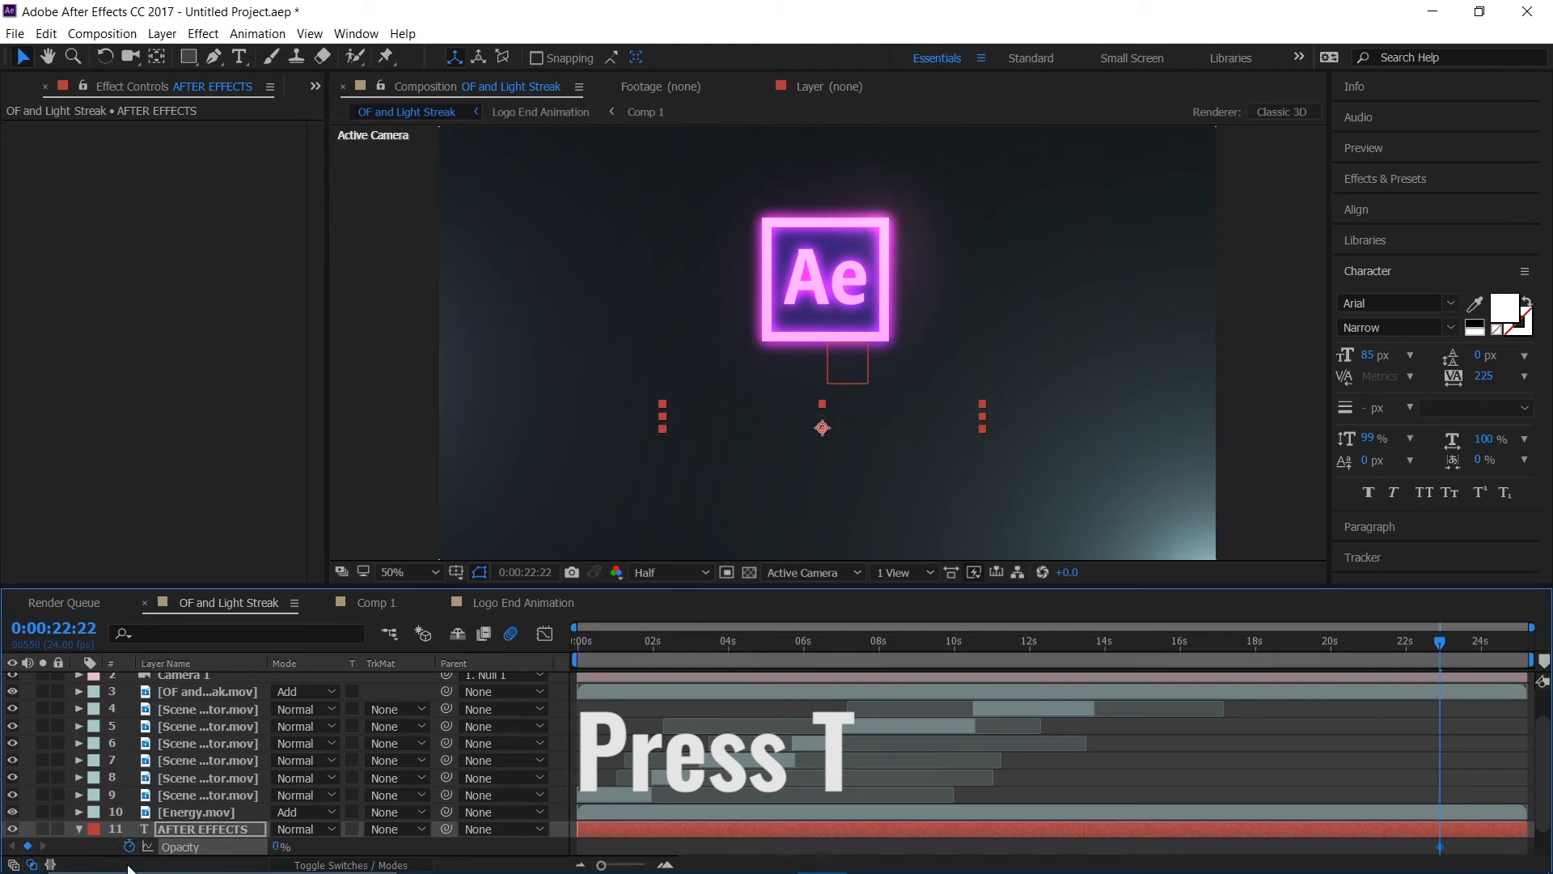
# - Keyframe the title's opacity at 100% at 0:00:23:11 and preview the fade-in from 0:00:20:15
pyautogui.moveTo(1444, 643); pyautogui.dragTo(1461, 642)
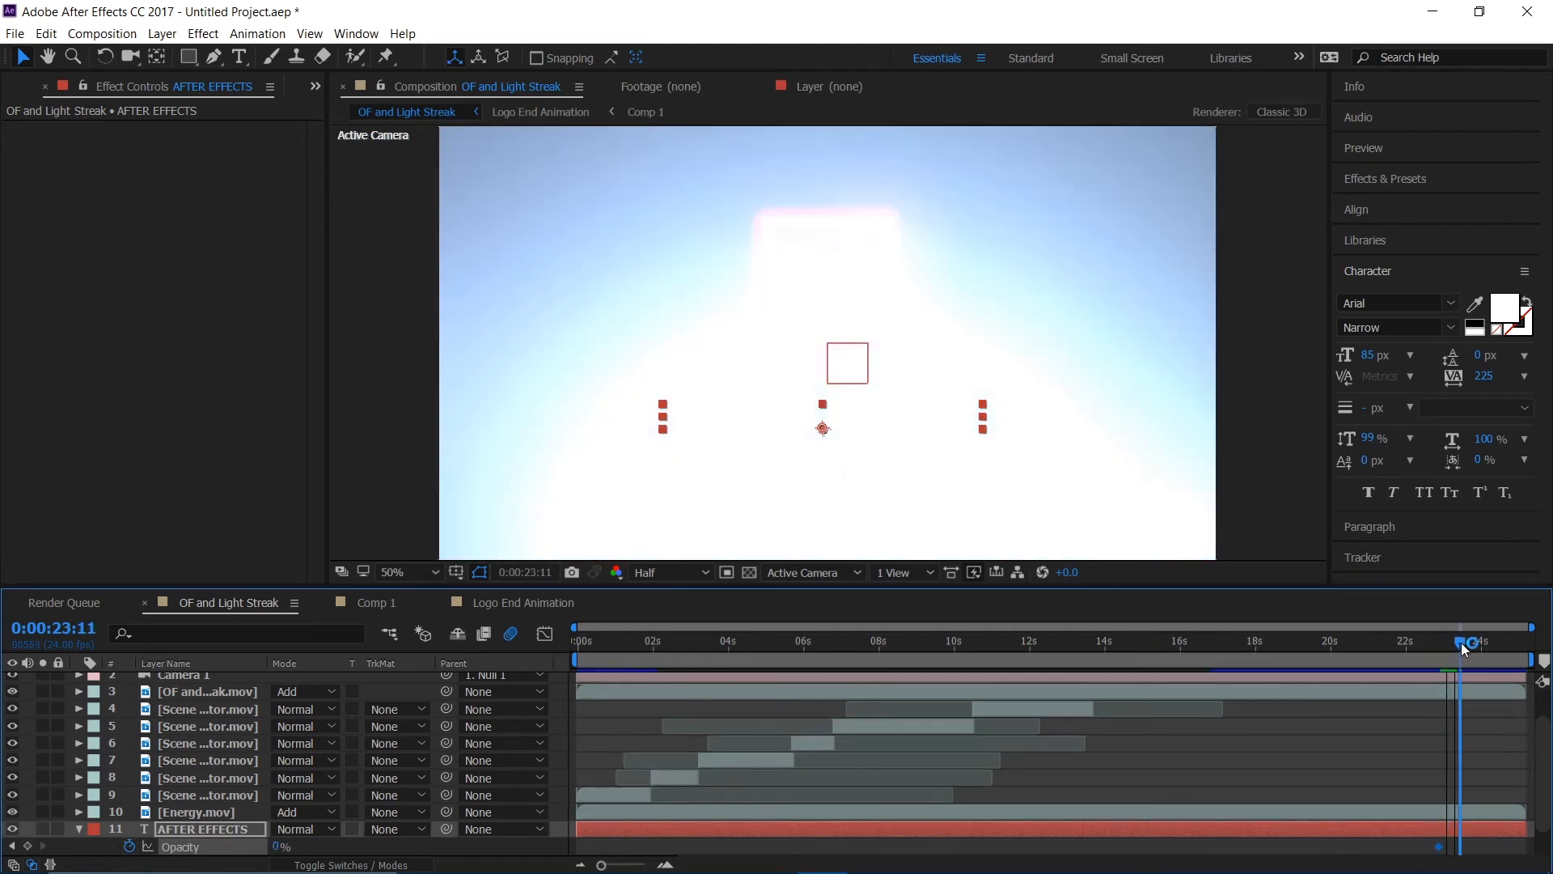
pyautogui.click(273, 855)
pyautogui.moveTo(275, 846); pyautogui.dragTo(735, 801)
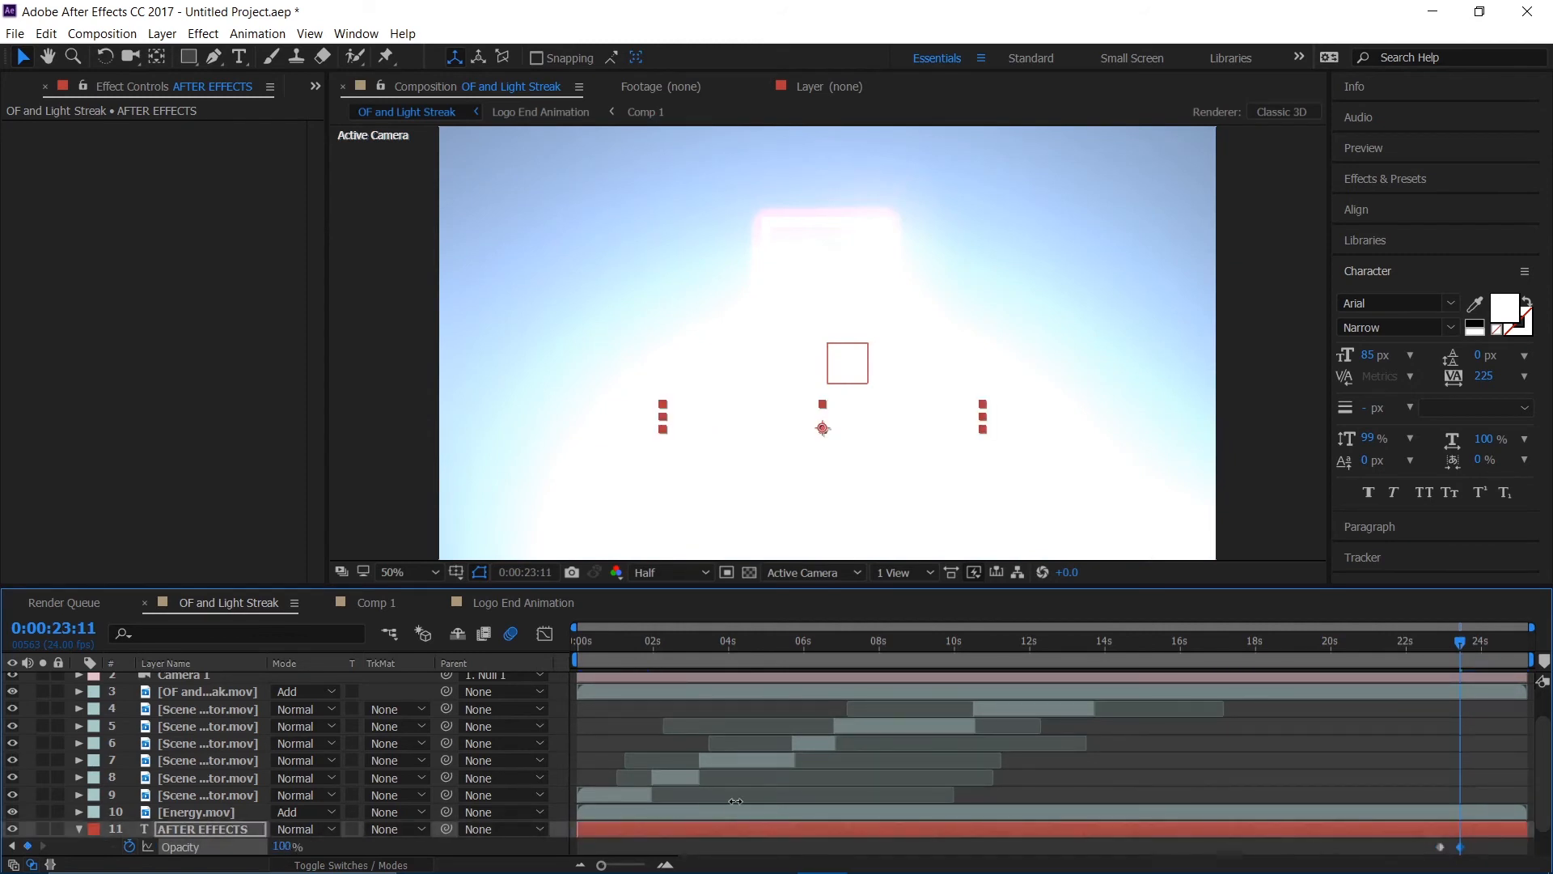
pyautogui.click(1355, 667)
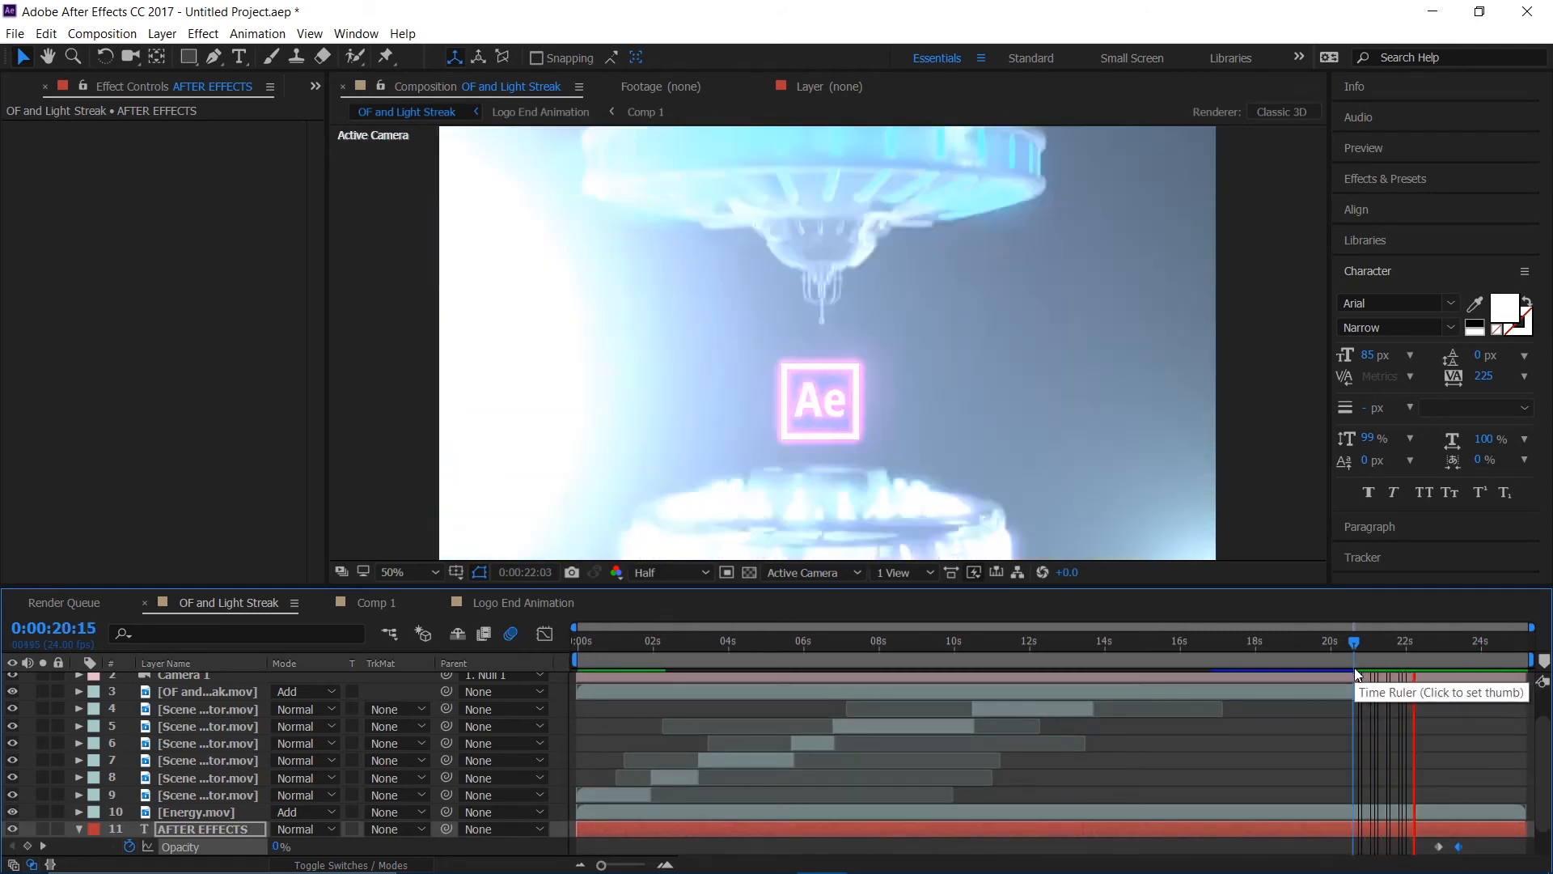
pyautogui.press('space')
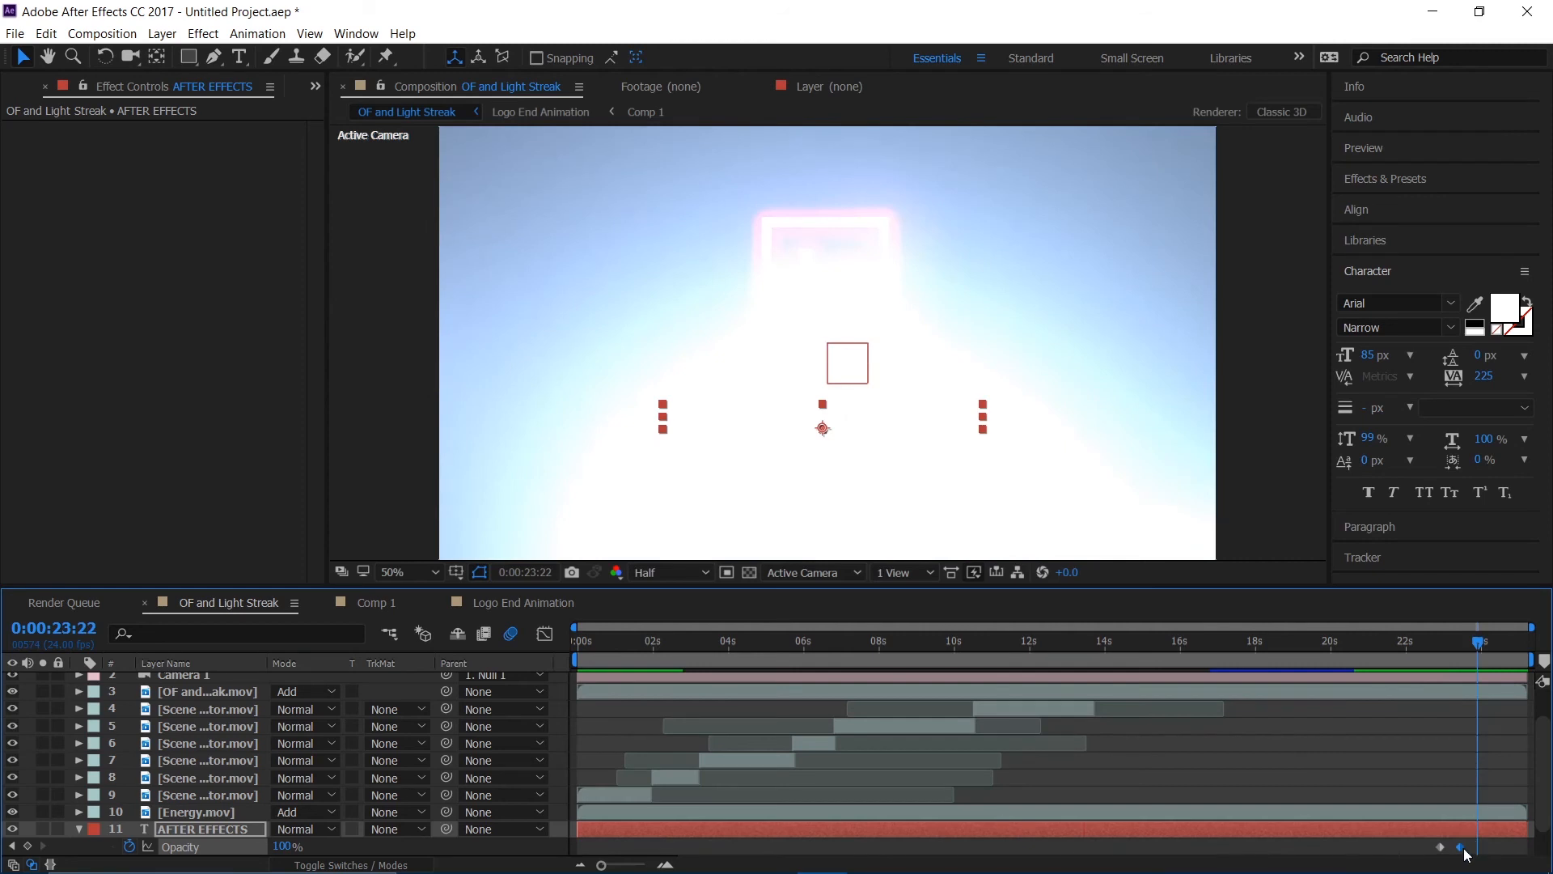
# - Shift the title's opacity keyframes later, the end one to about 24 seconds and the start one past 23 seconds, previewing the fade
pyautogui.moveTo(1464, 850); pyautogui.dragTo(1486, 850)
pyautogui.click(1377, 664)
pyautogui.press('space')
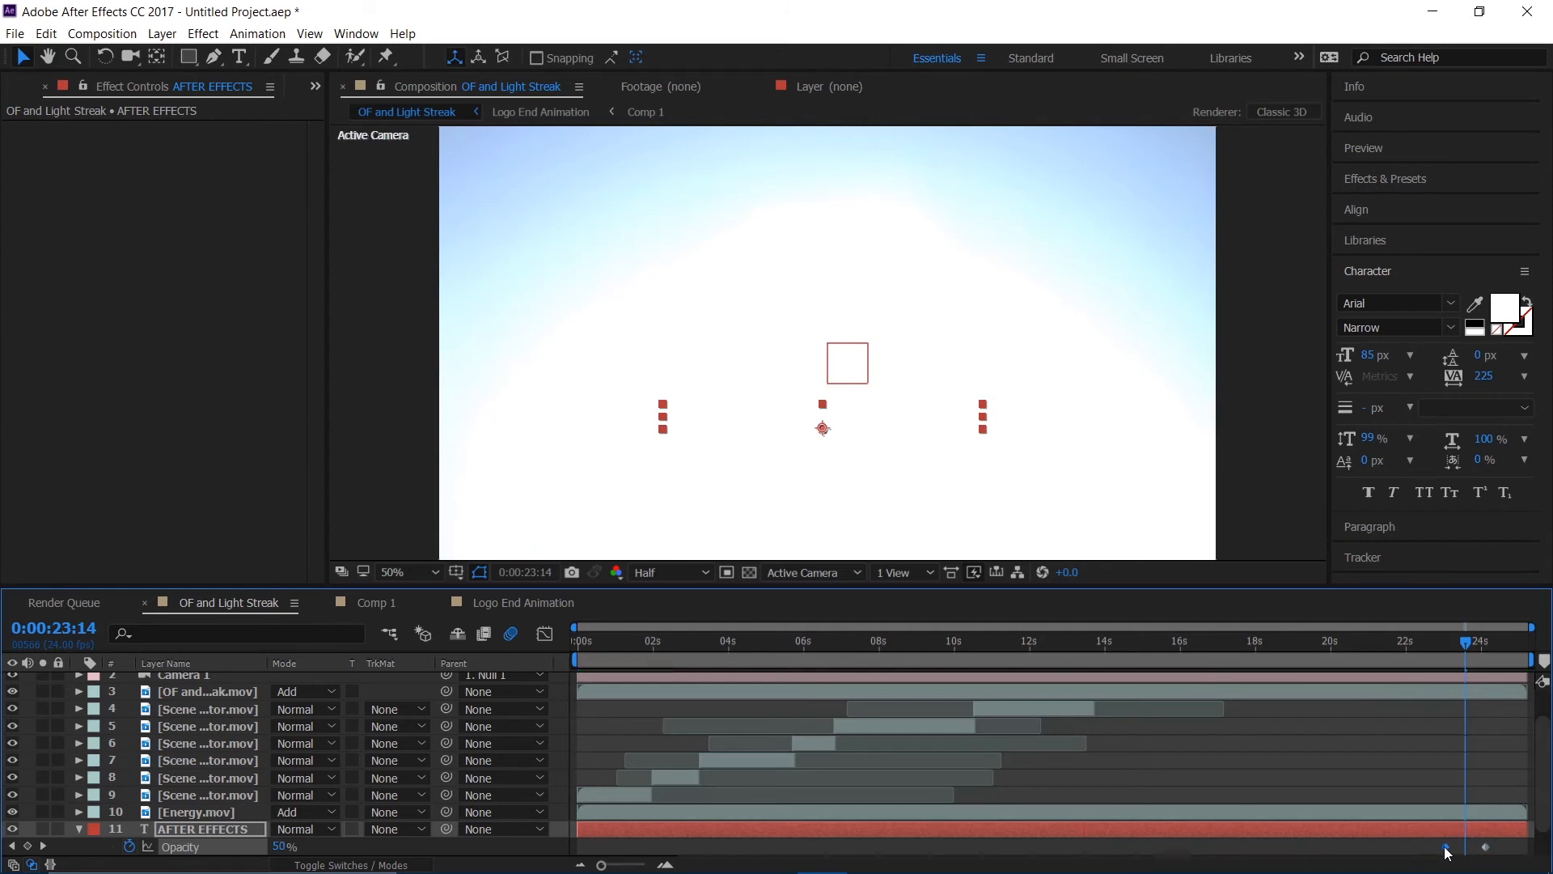
pyautogui.moveTo(1441, 848); pyautogui.dragTo(1456, 847)
pyautogui.click(1391, 662)
pyautogui.press('space')
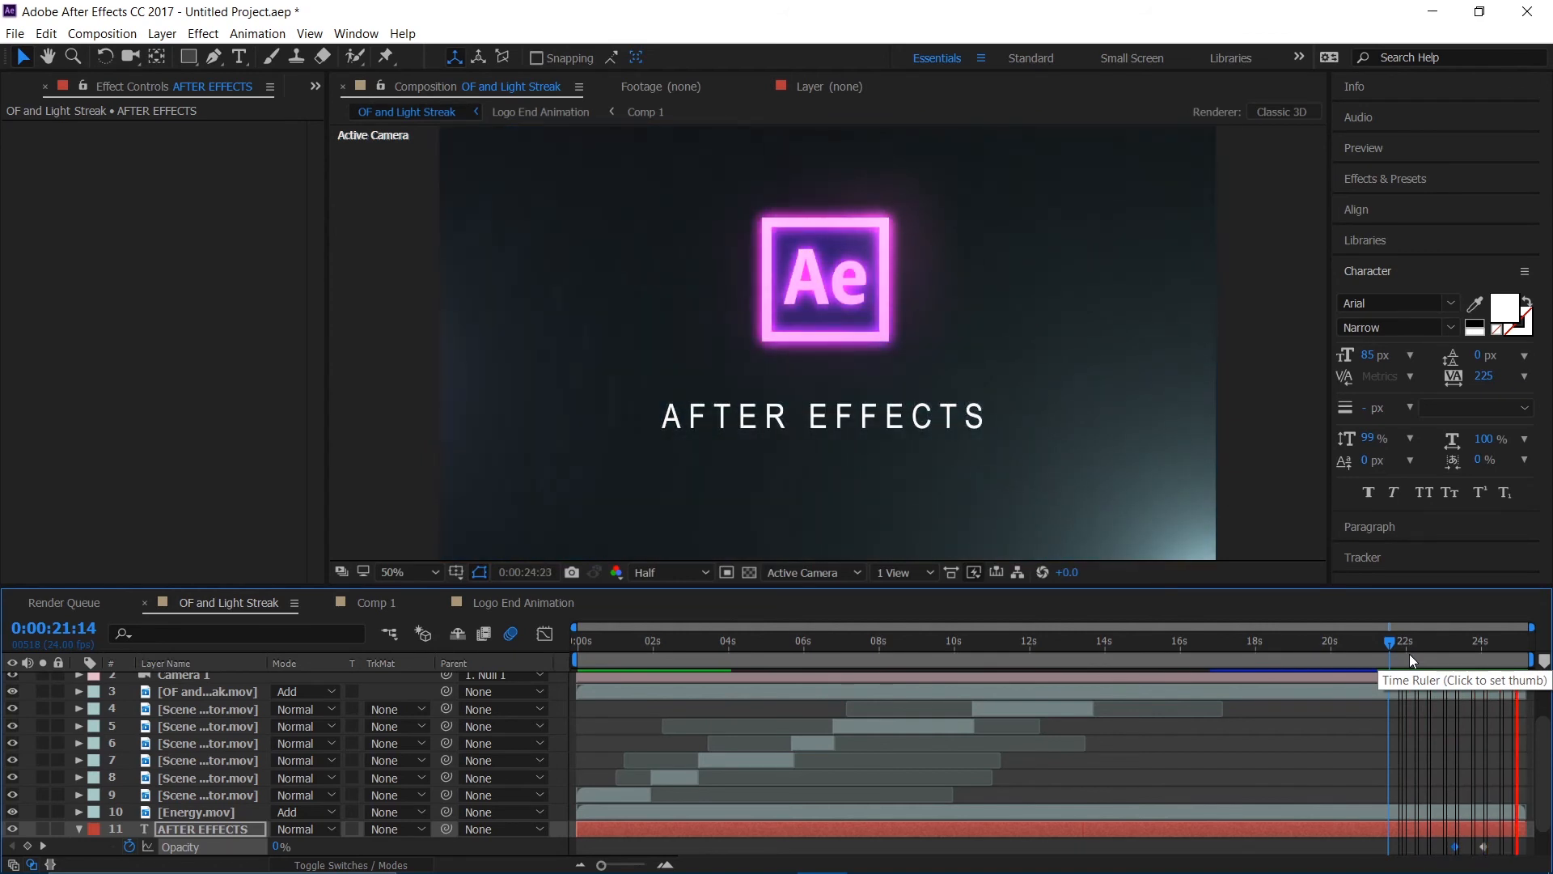
pyautogui.press('space')
# - Add a black 1920 × 1080 px solid named FHD above the Null 1 layer
pyautogui.scroll(2, 187, 733)
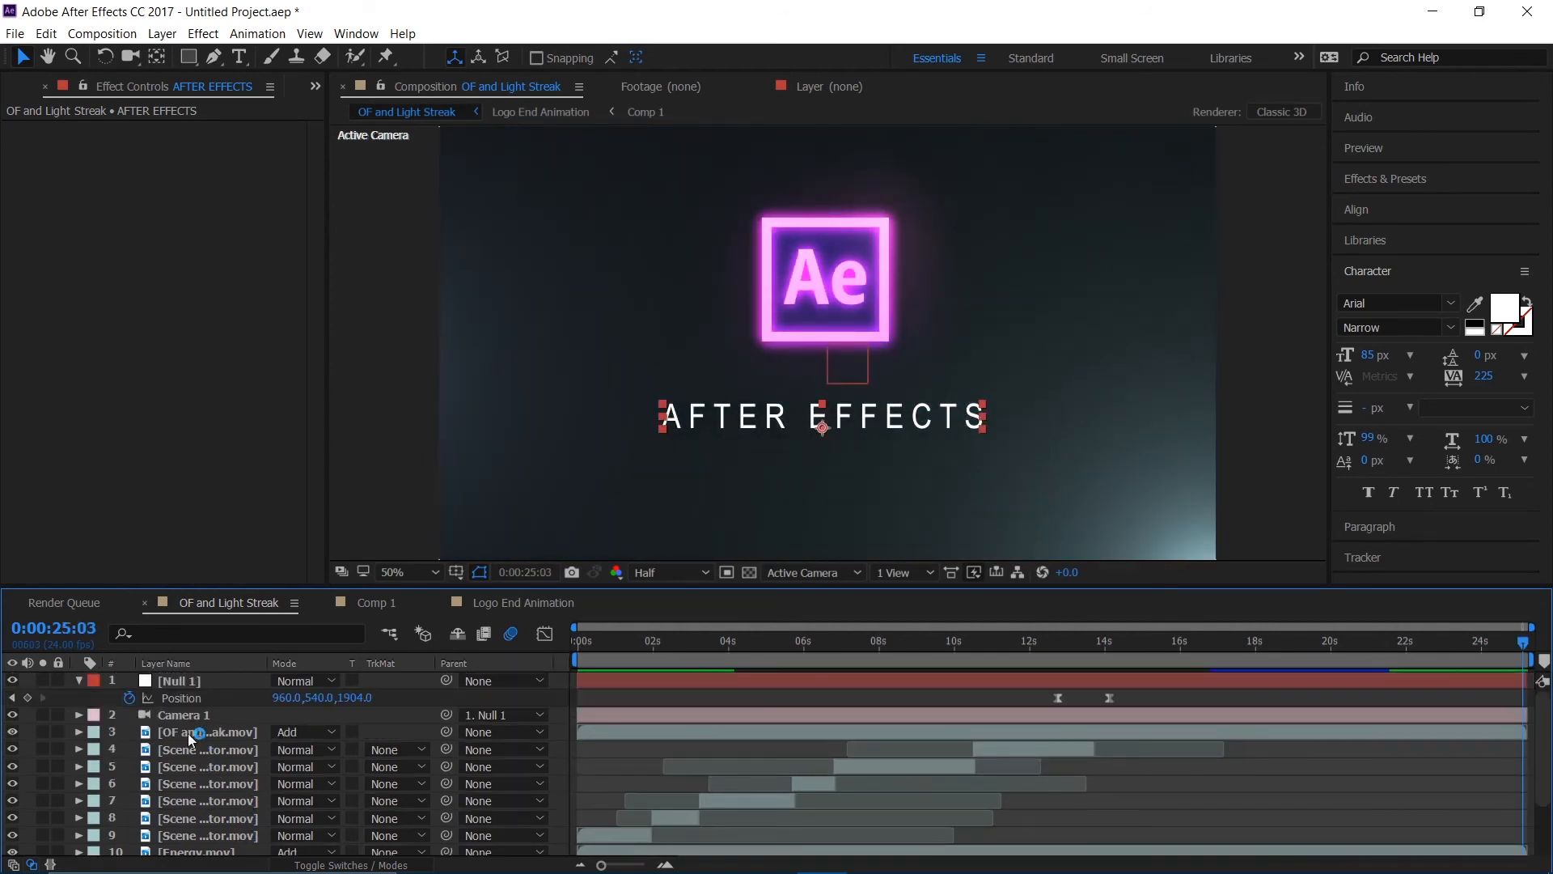
pyautogui.click(171, 687)
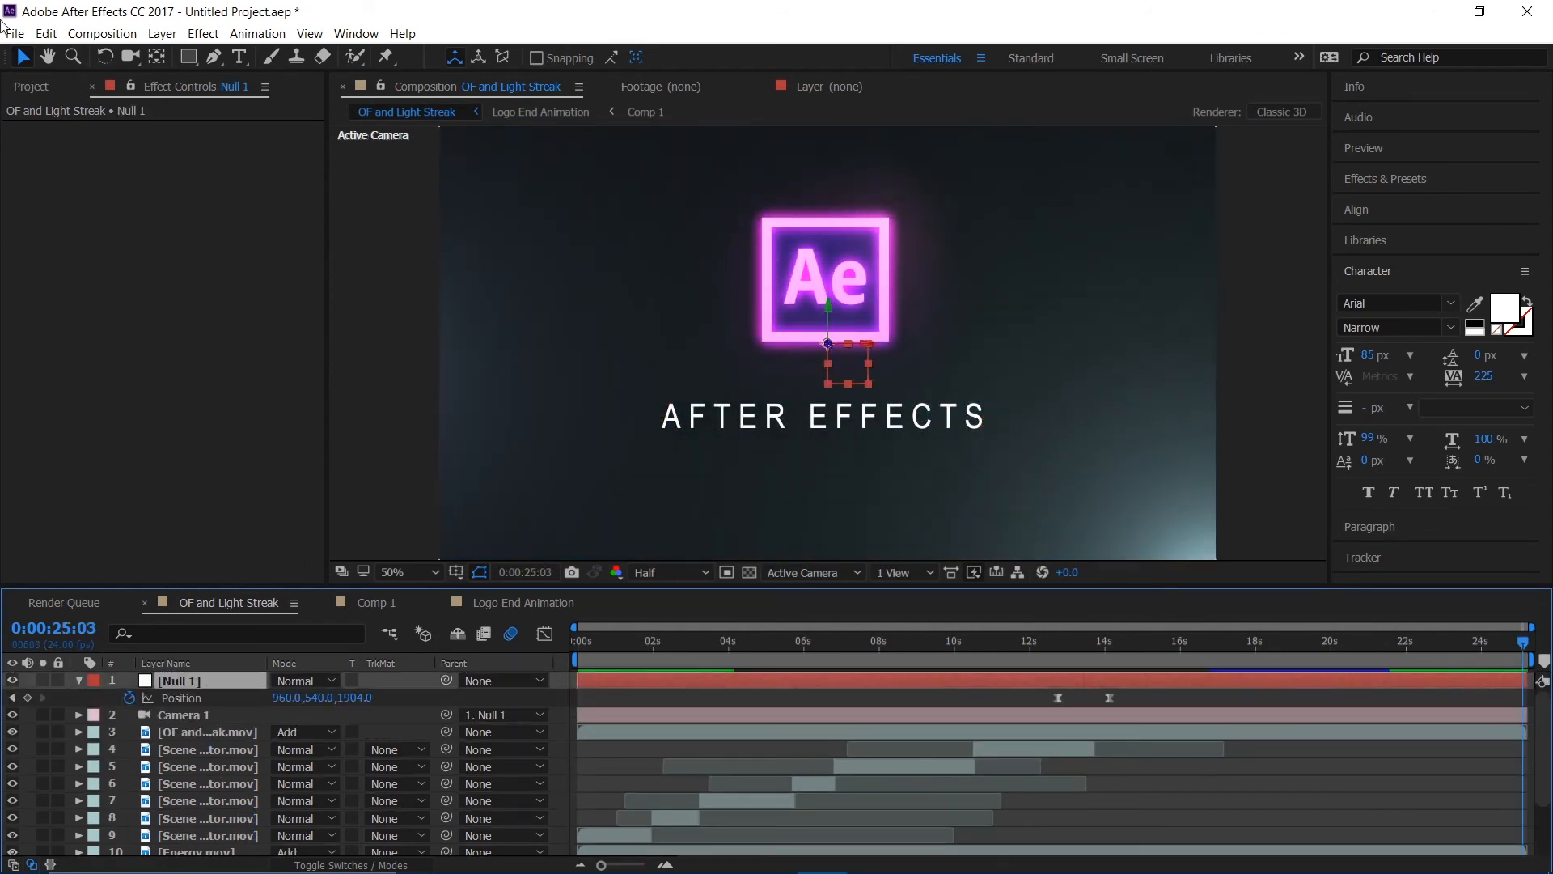
pyautogui.click(162, 33)
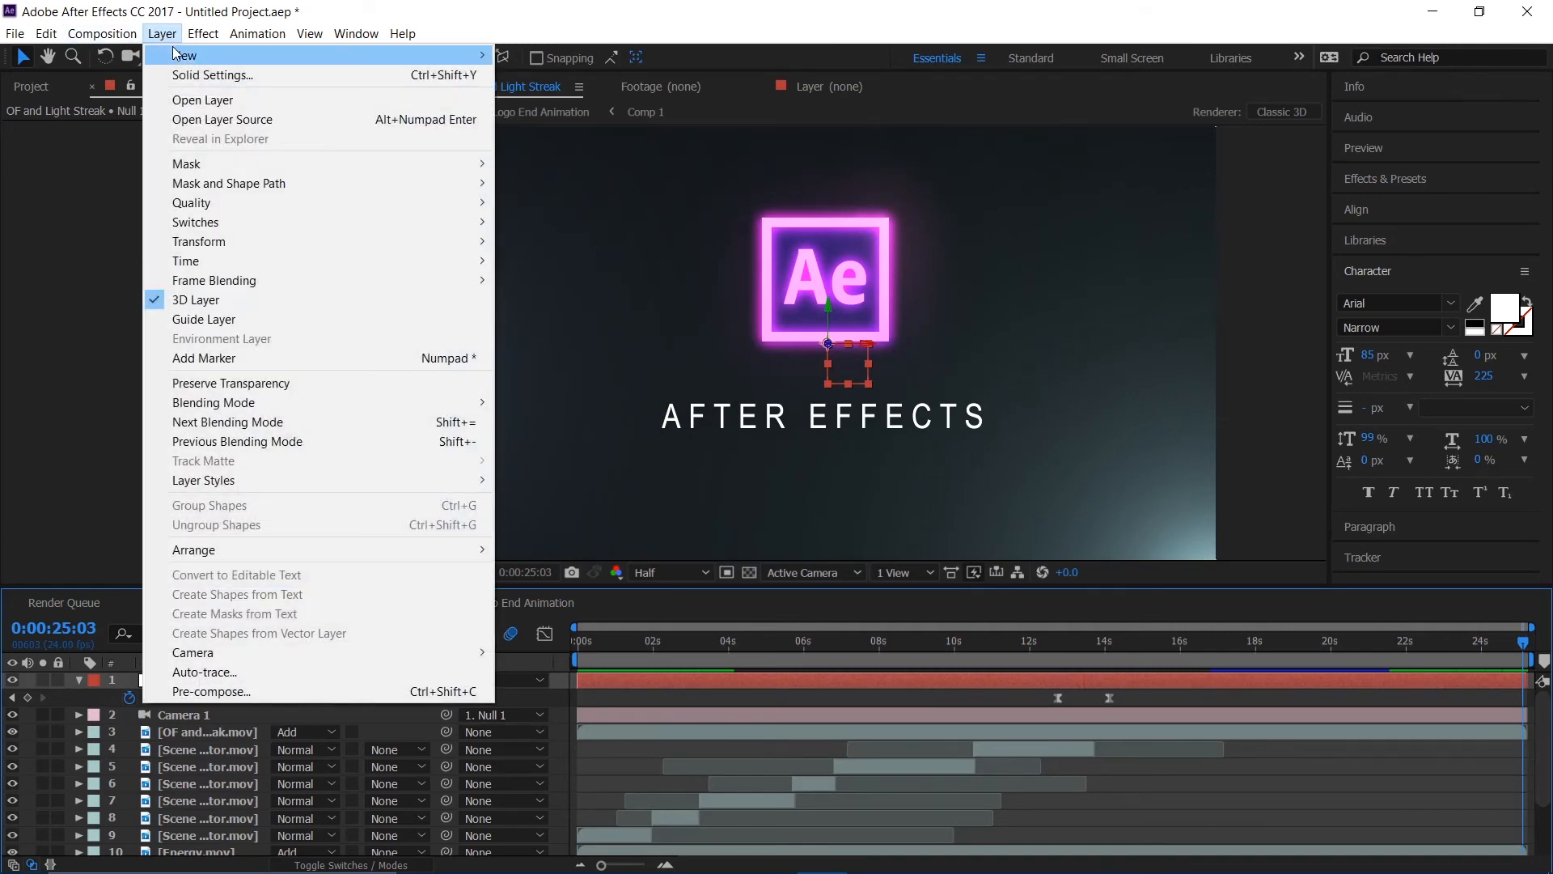
pyautogui.moveTo(441, 55)
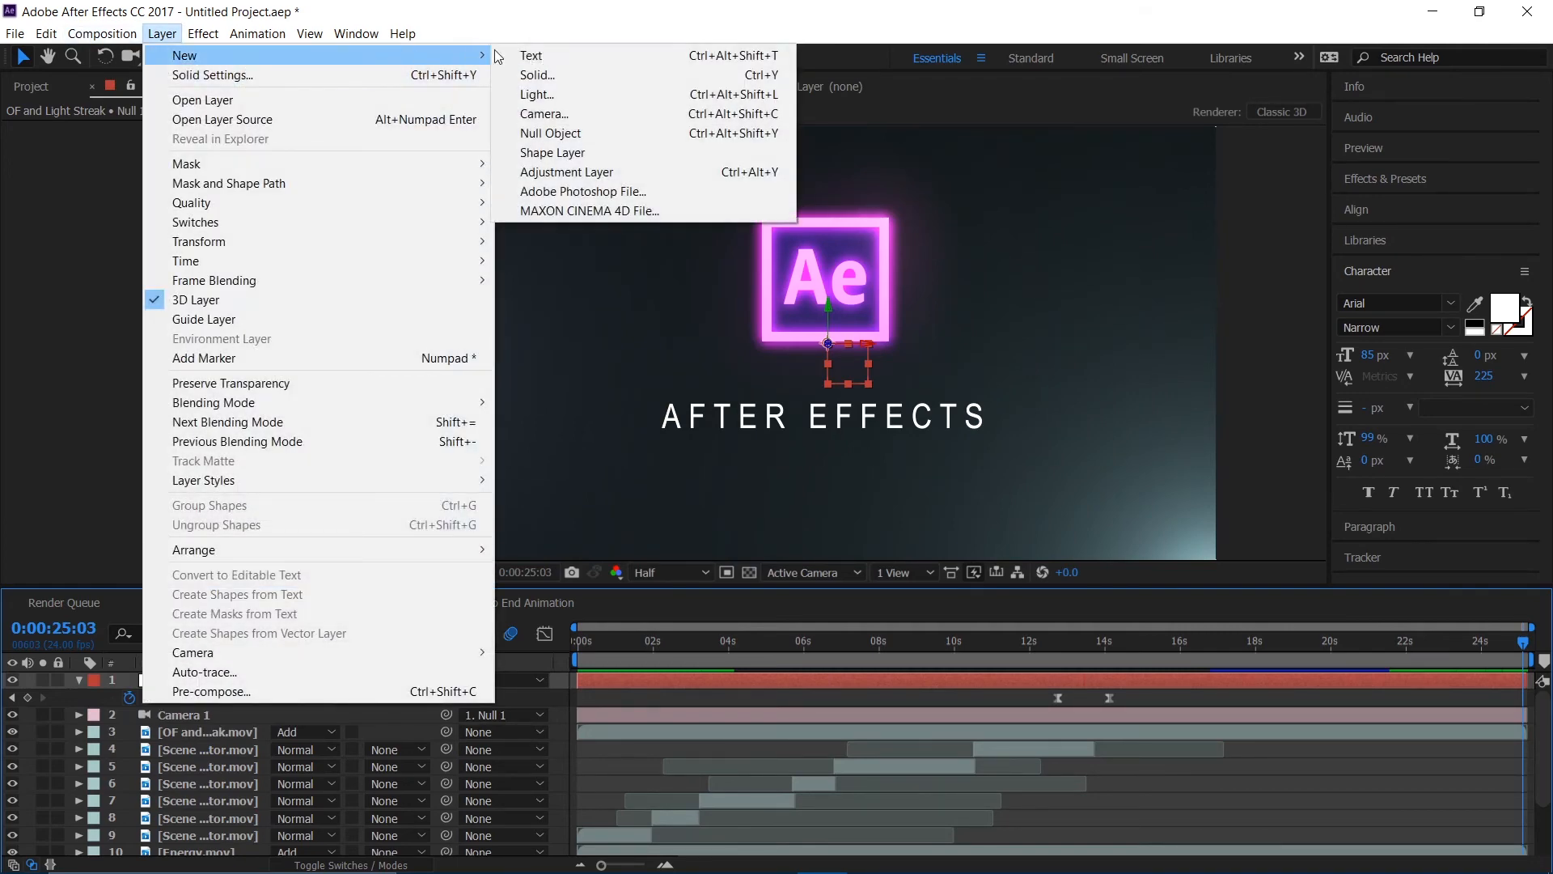
pyautogui.click(550, 74)
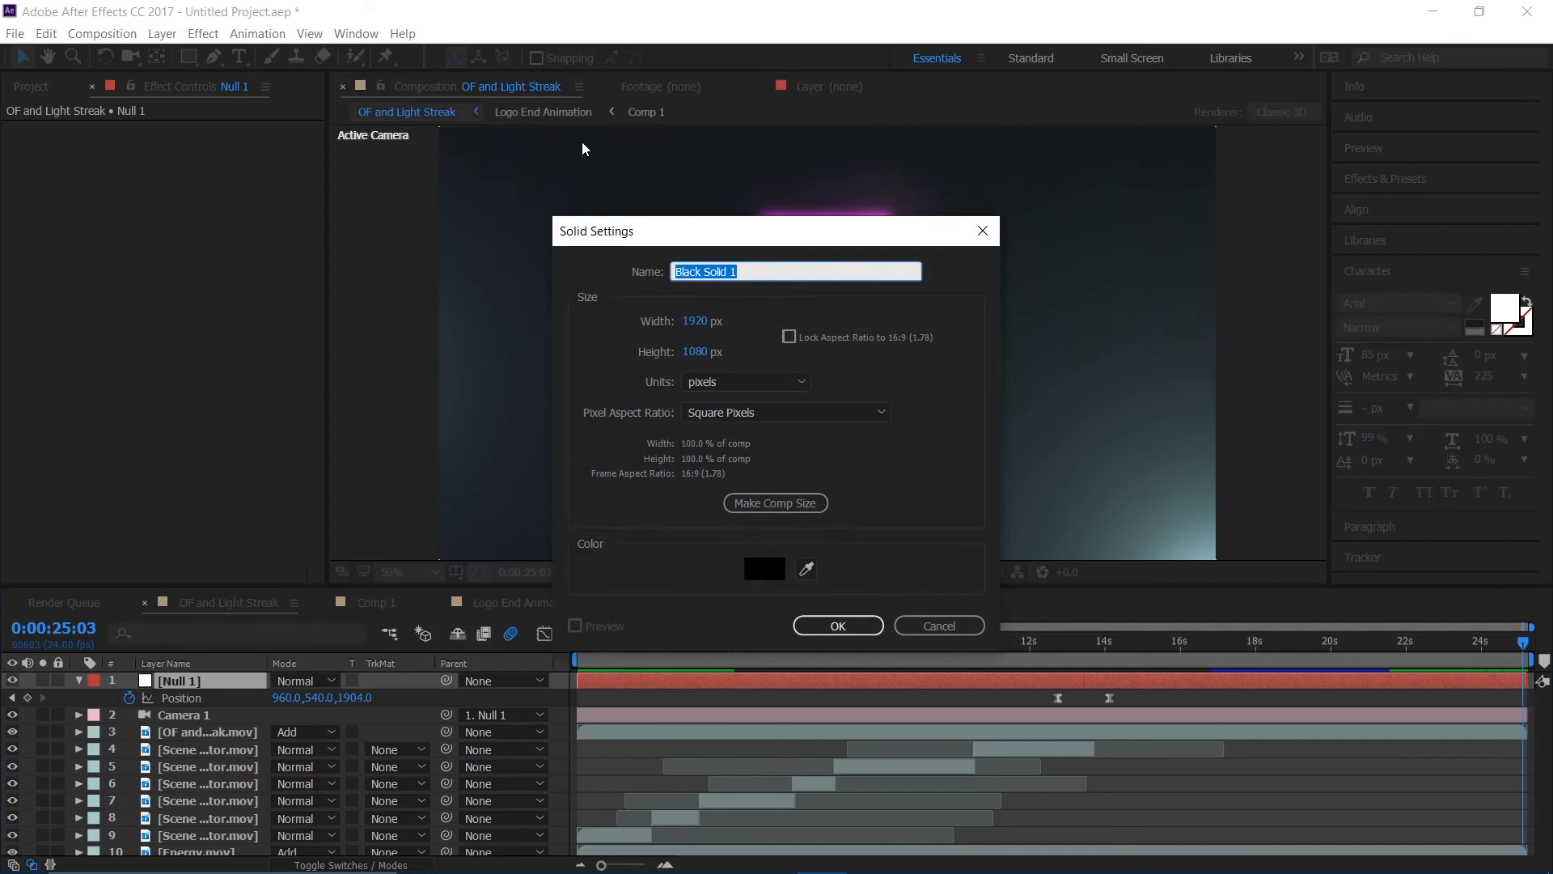
pyautogui.write('FHD')
pyautogui.press('Return')
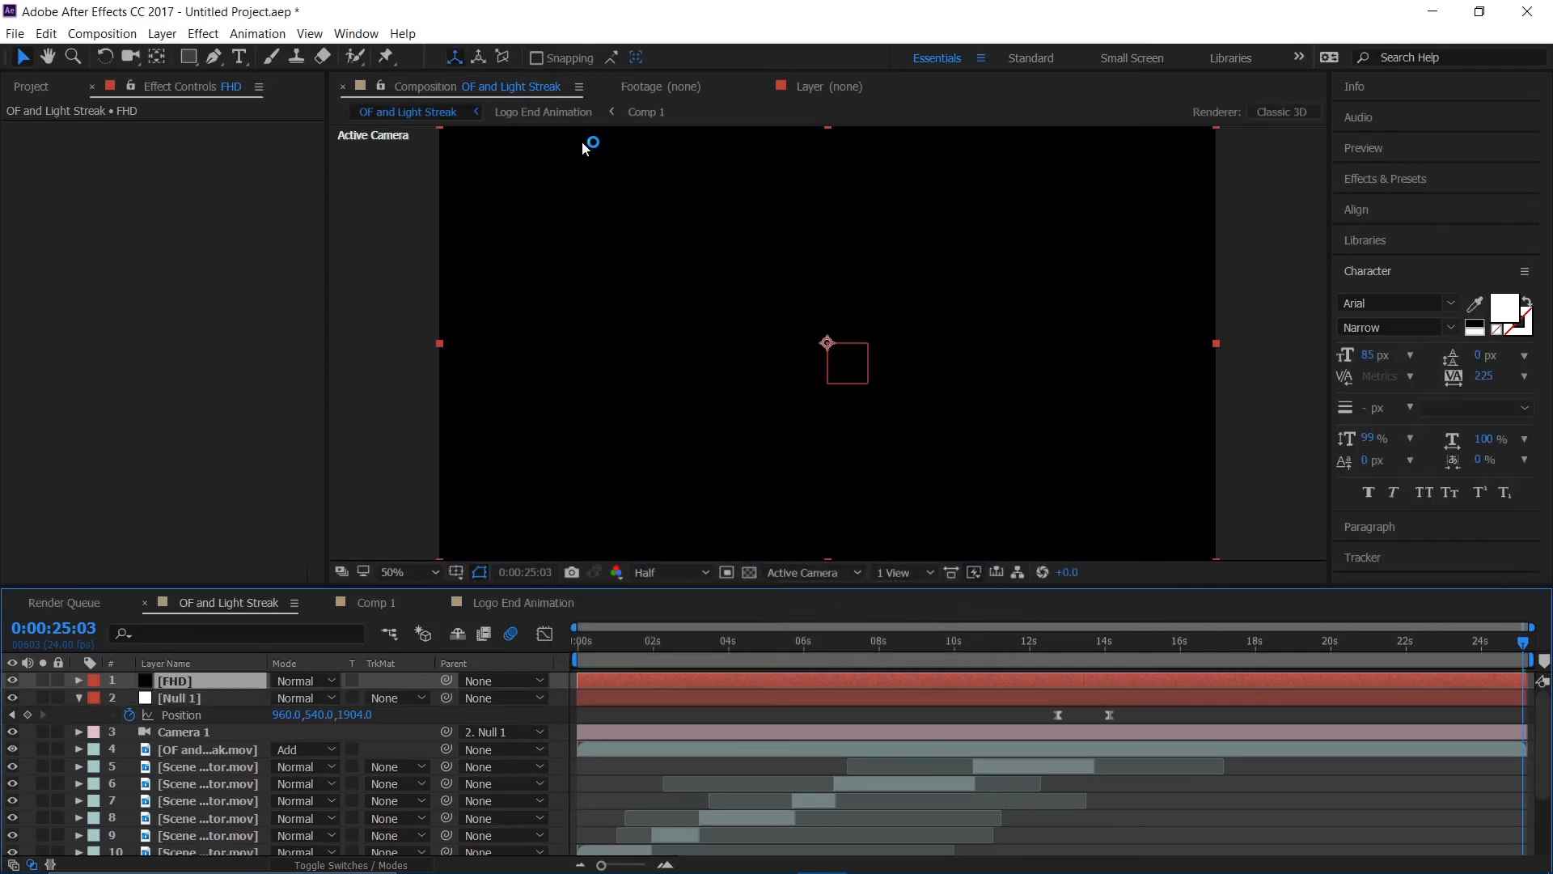
# - Apply CC Jaws to the FHD solid with Completion at 80% and Height at 0% to form cinematic bars
pyautogui.click(1385, 182)
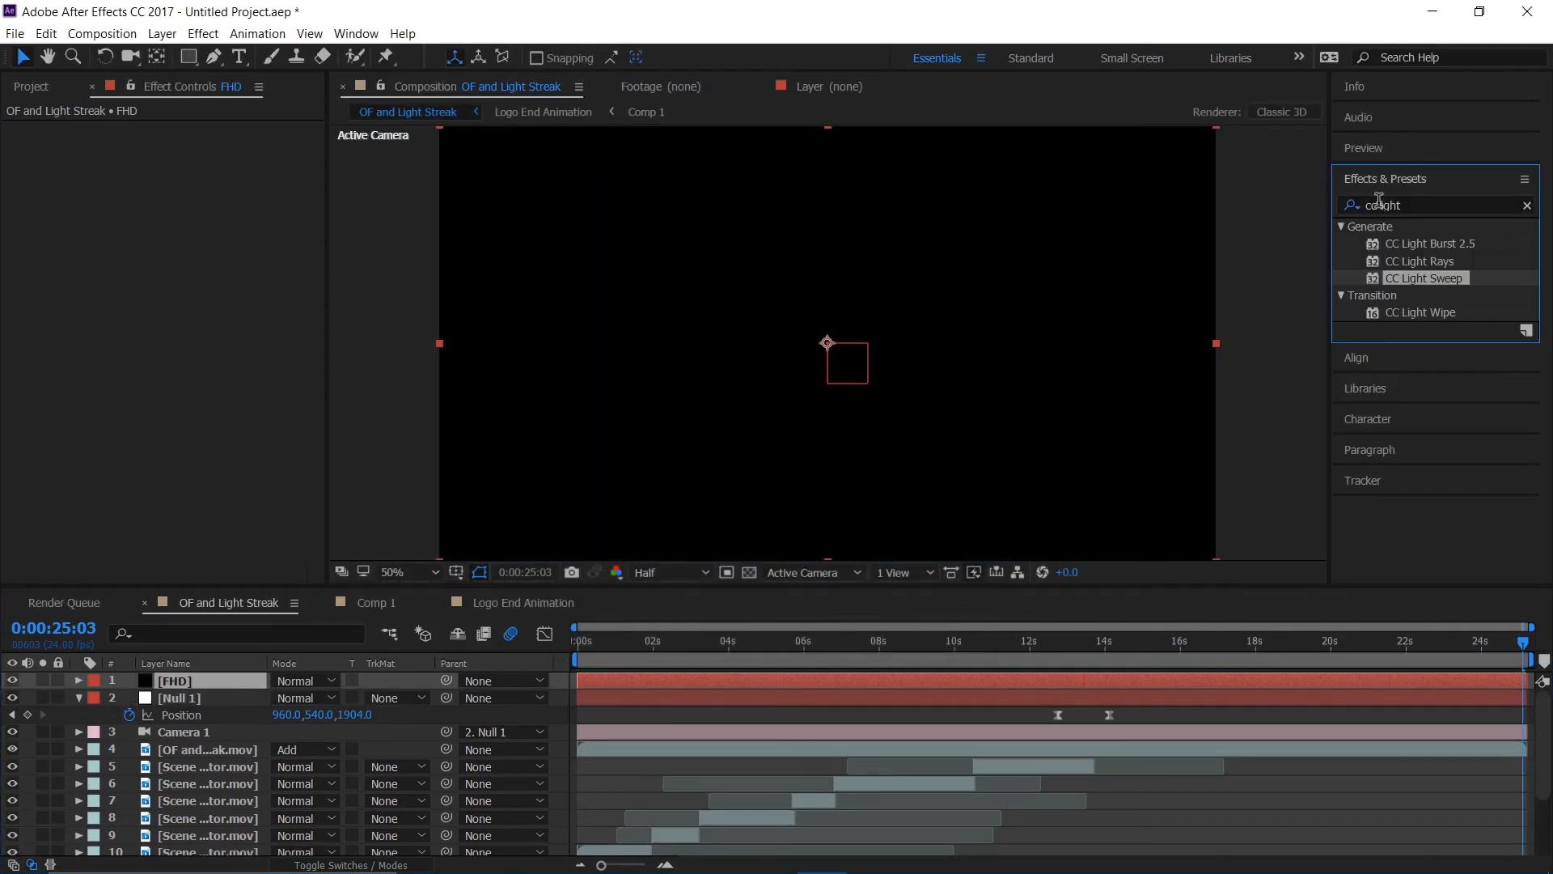
pyautogui.click(1421, 208)
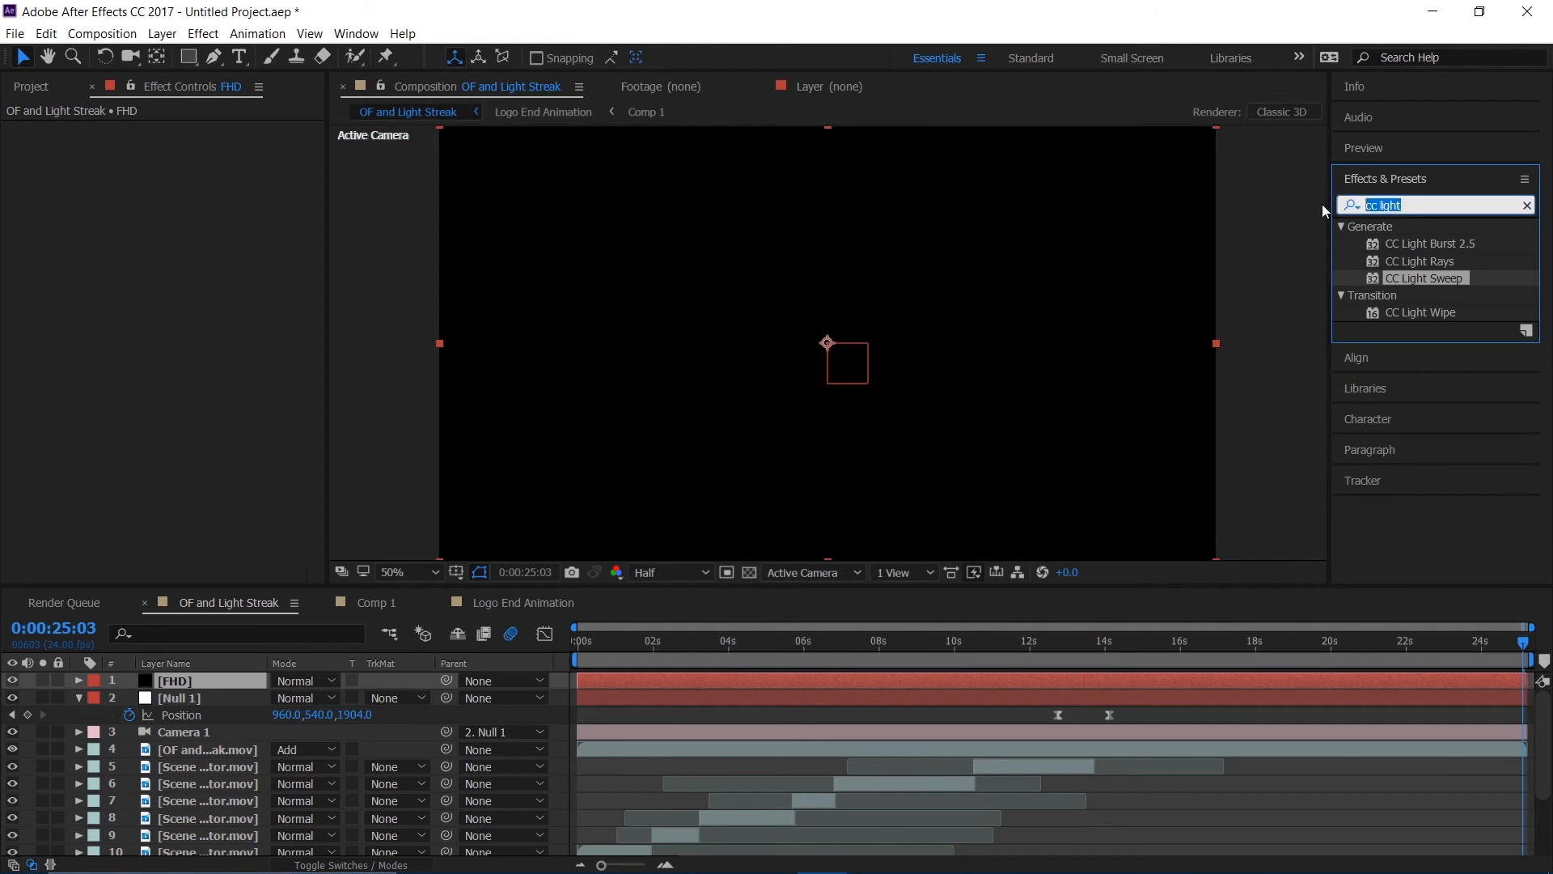
pyautogui.write('cc jaws')
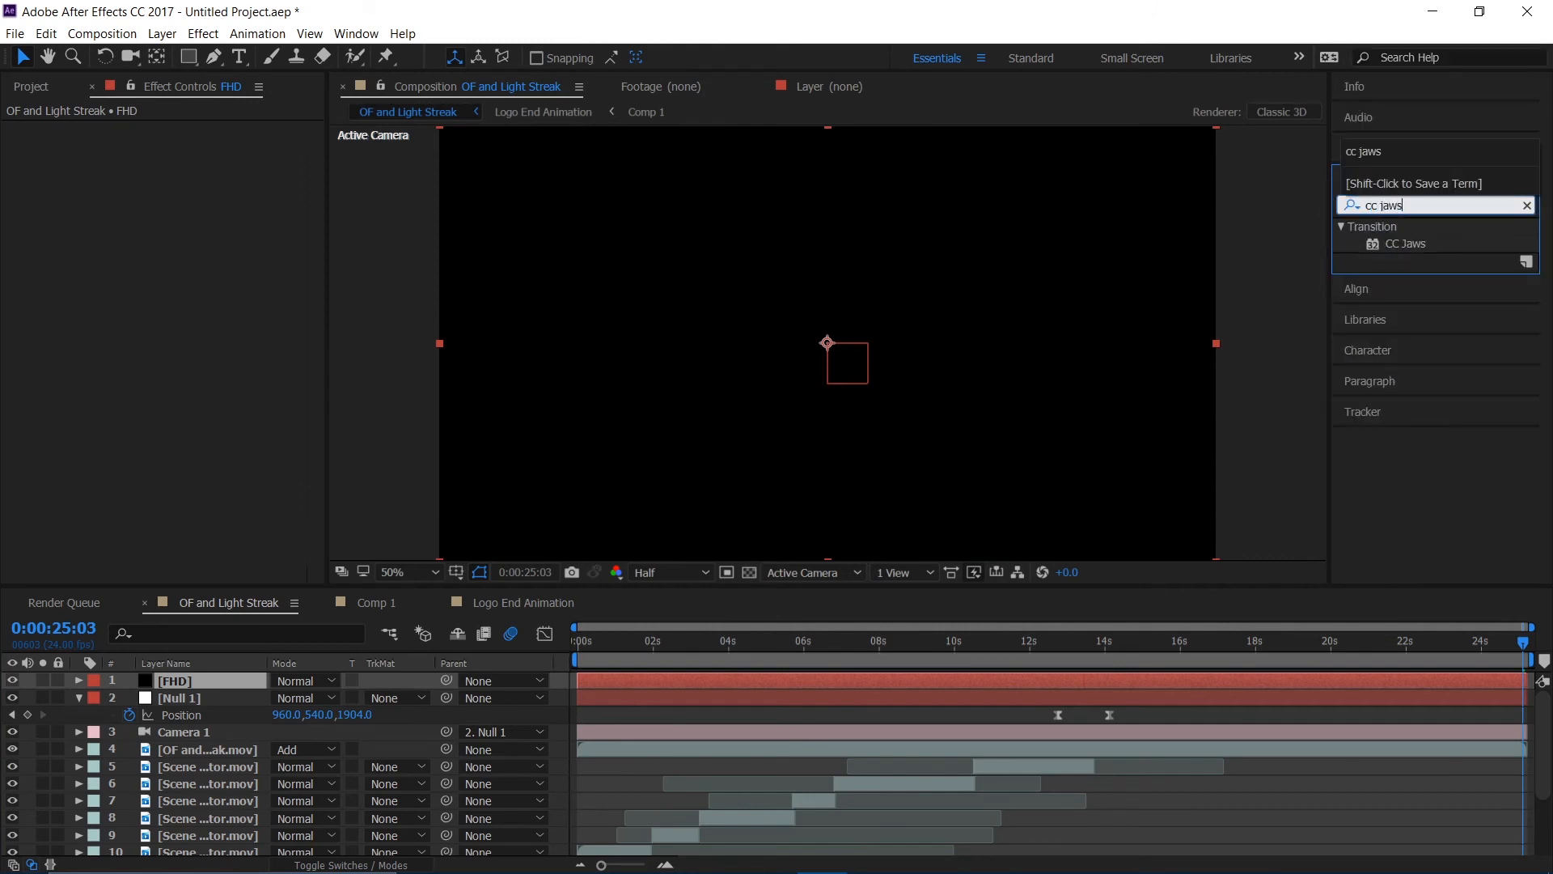
pyautogui.doubleClick(1405, 245)
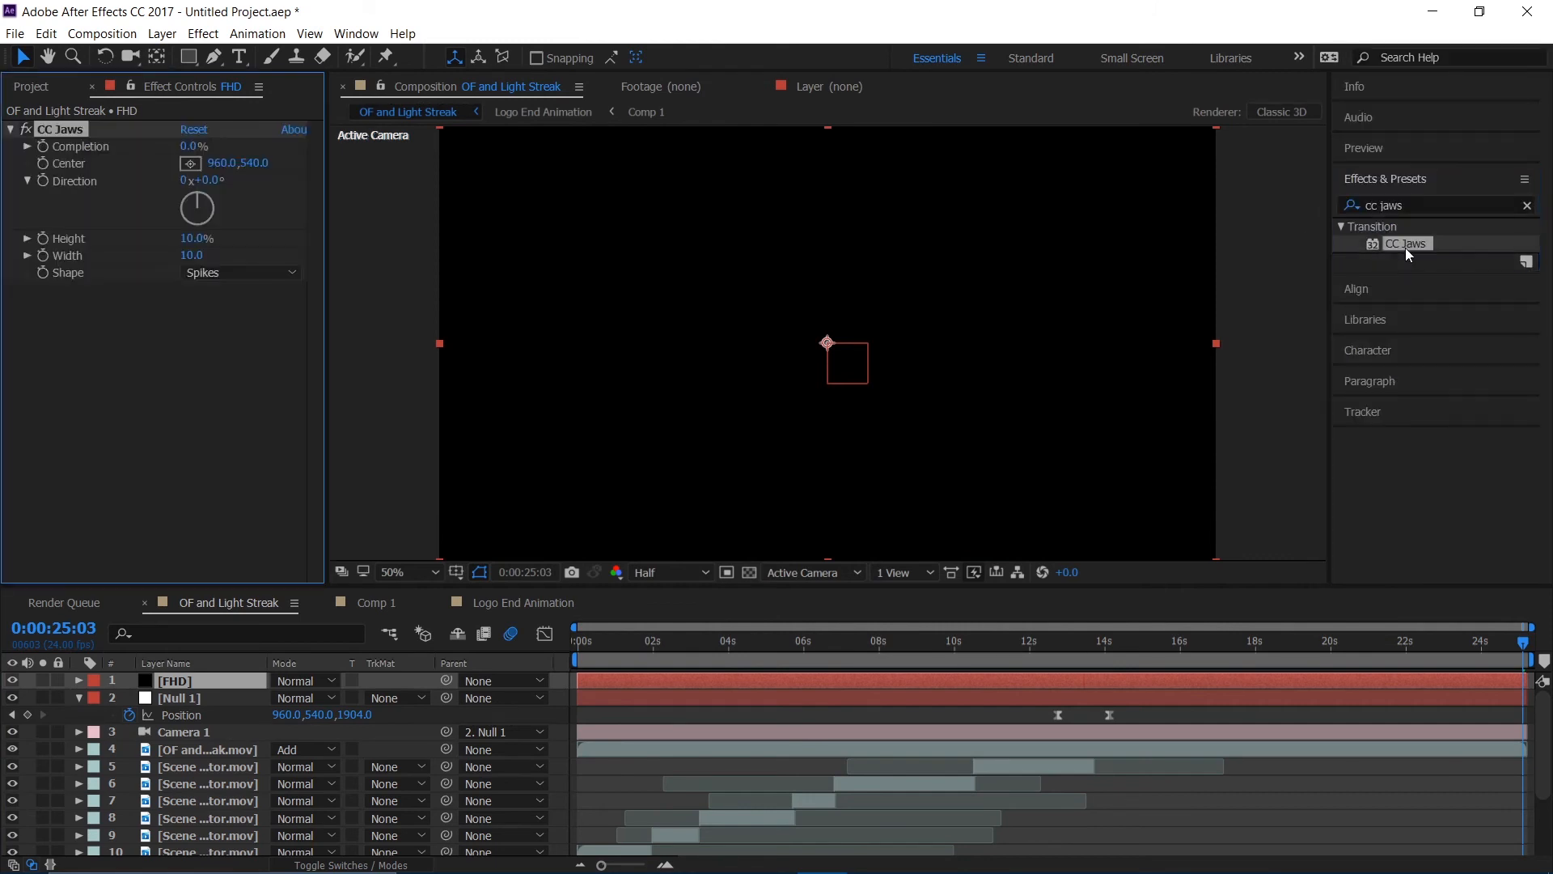
pyautogui.click(197, 147)
pyautogui.write('80')
pyautogui.press('Return')
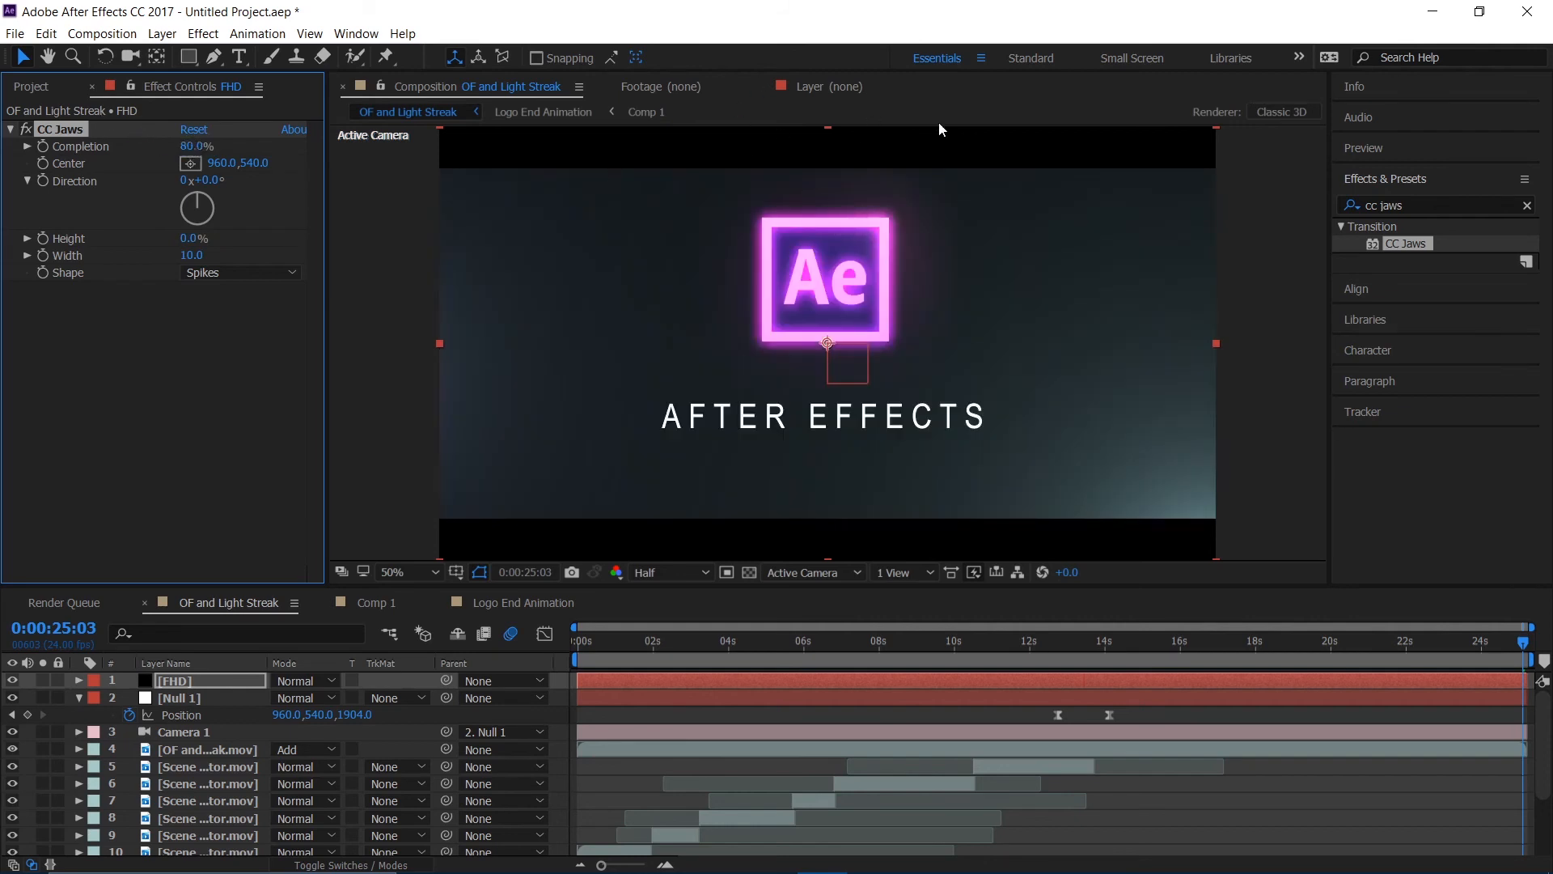
# - Add an adjustment layer between the FHD and Null 1 layers and apply the Curves effect to it
pyautogui.click(175, 700)
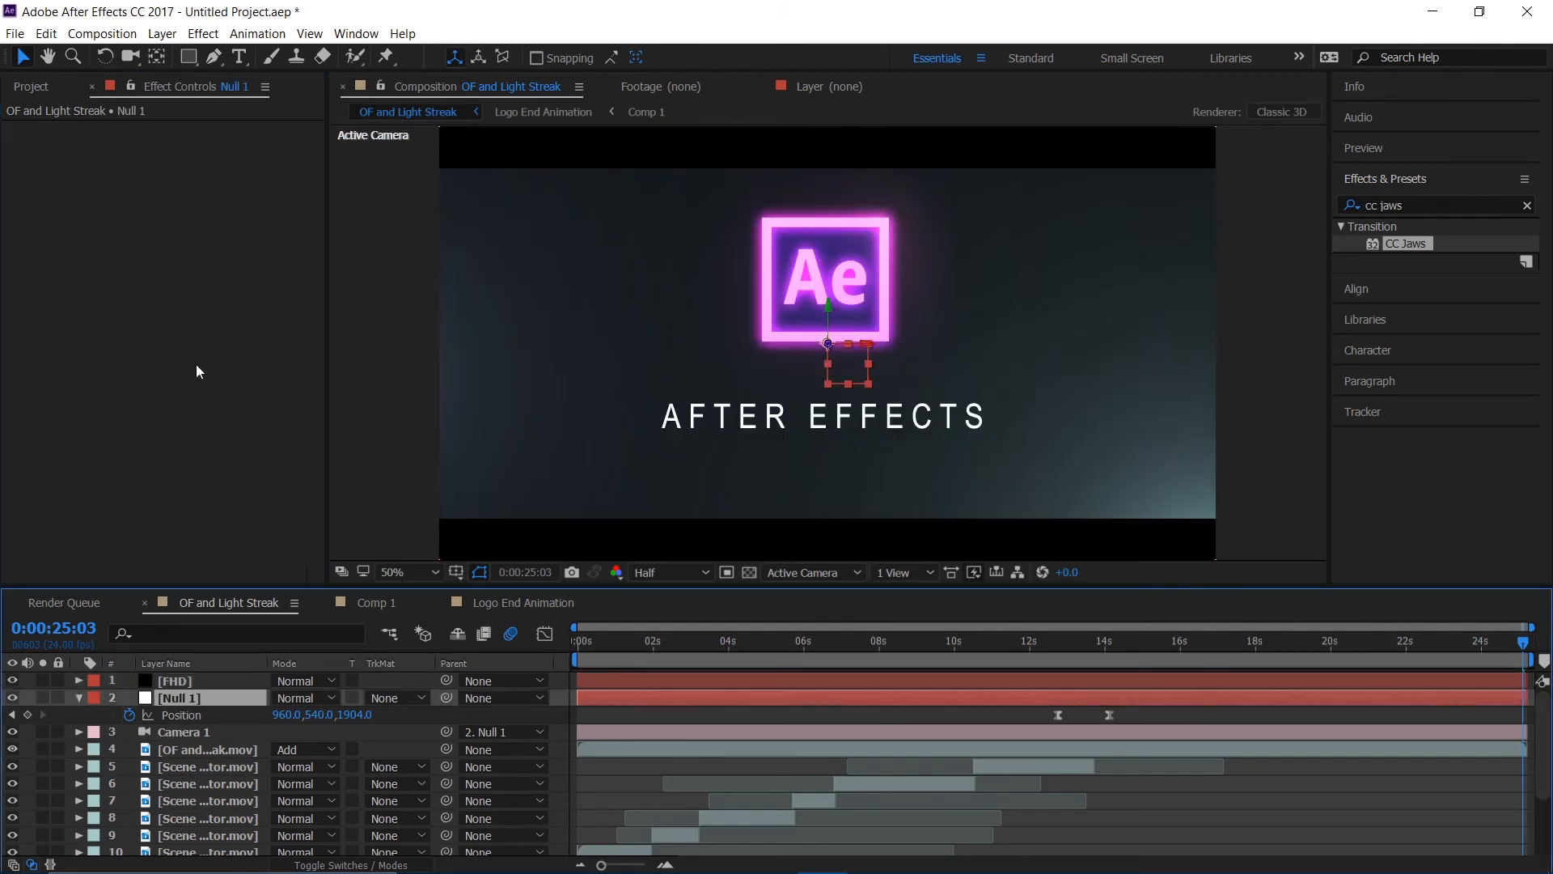
pyautogui.click(162, 33)
pyautogui.moveTo(183, 54)
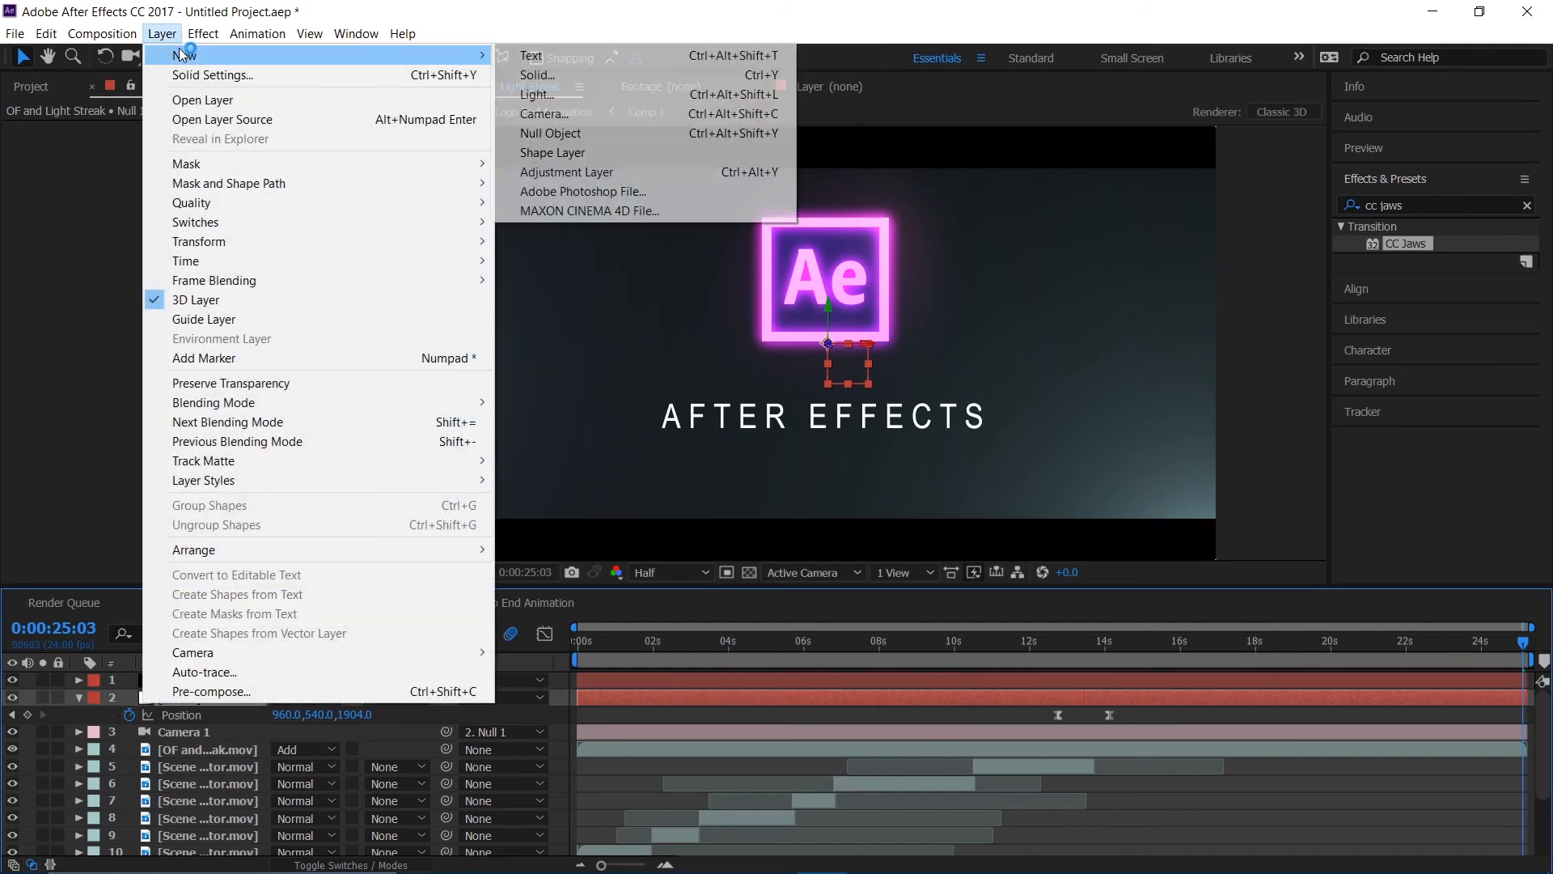
pyautogui.click(669, 170)
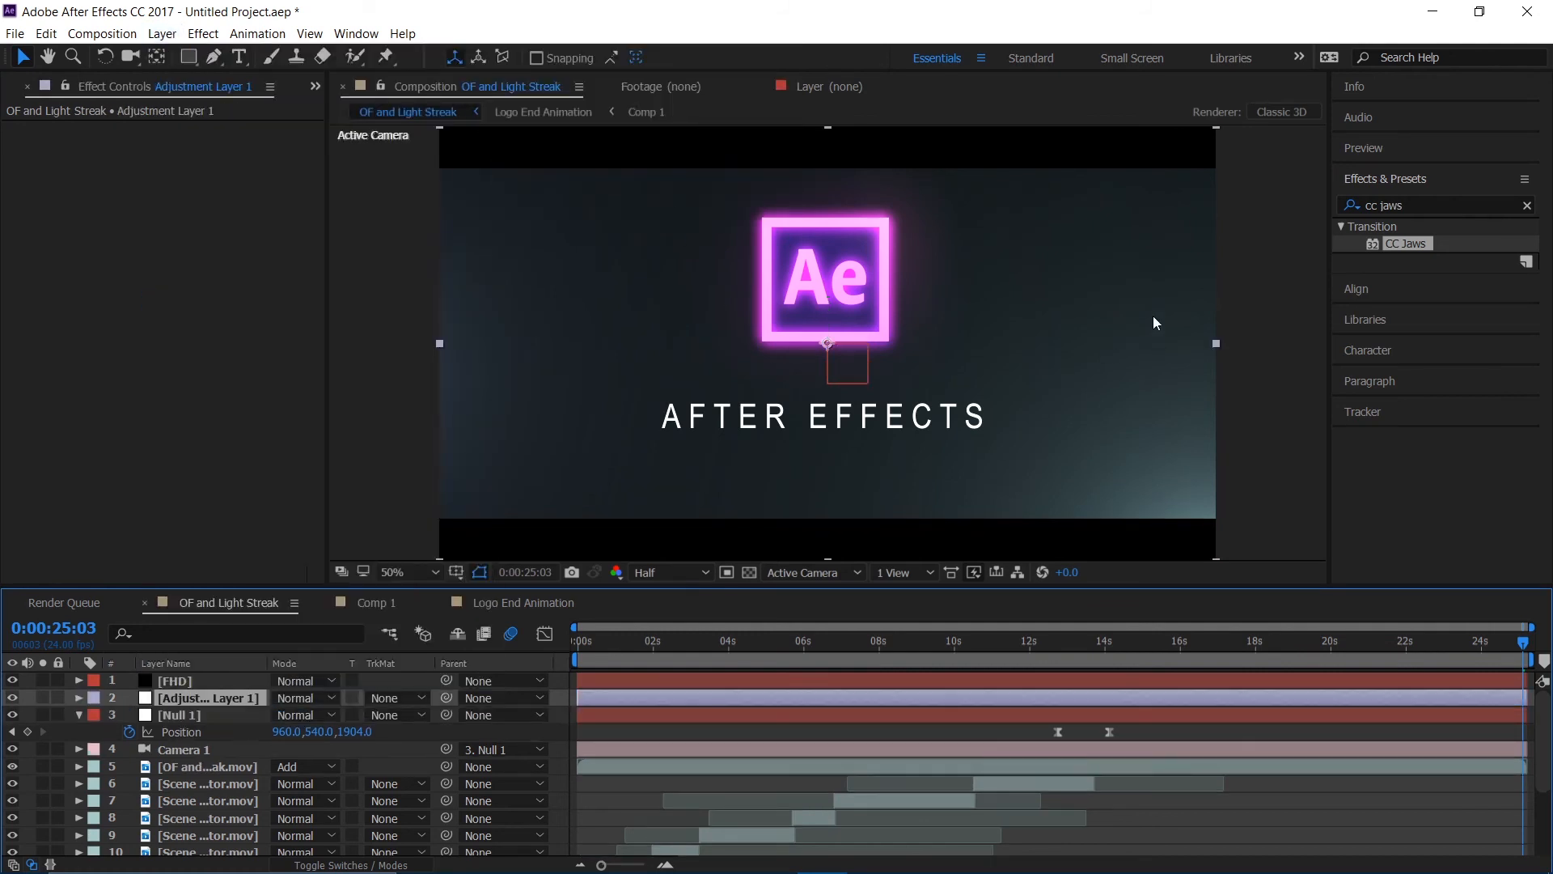
pyautogui.click(1430, 203)
pyautogui.write('curves')
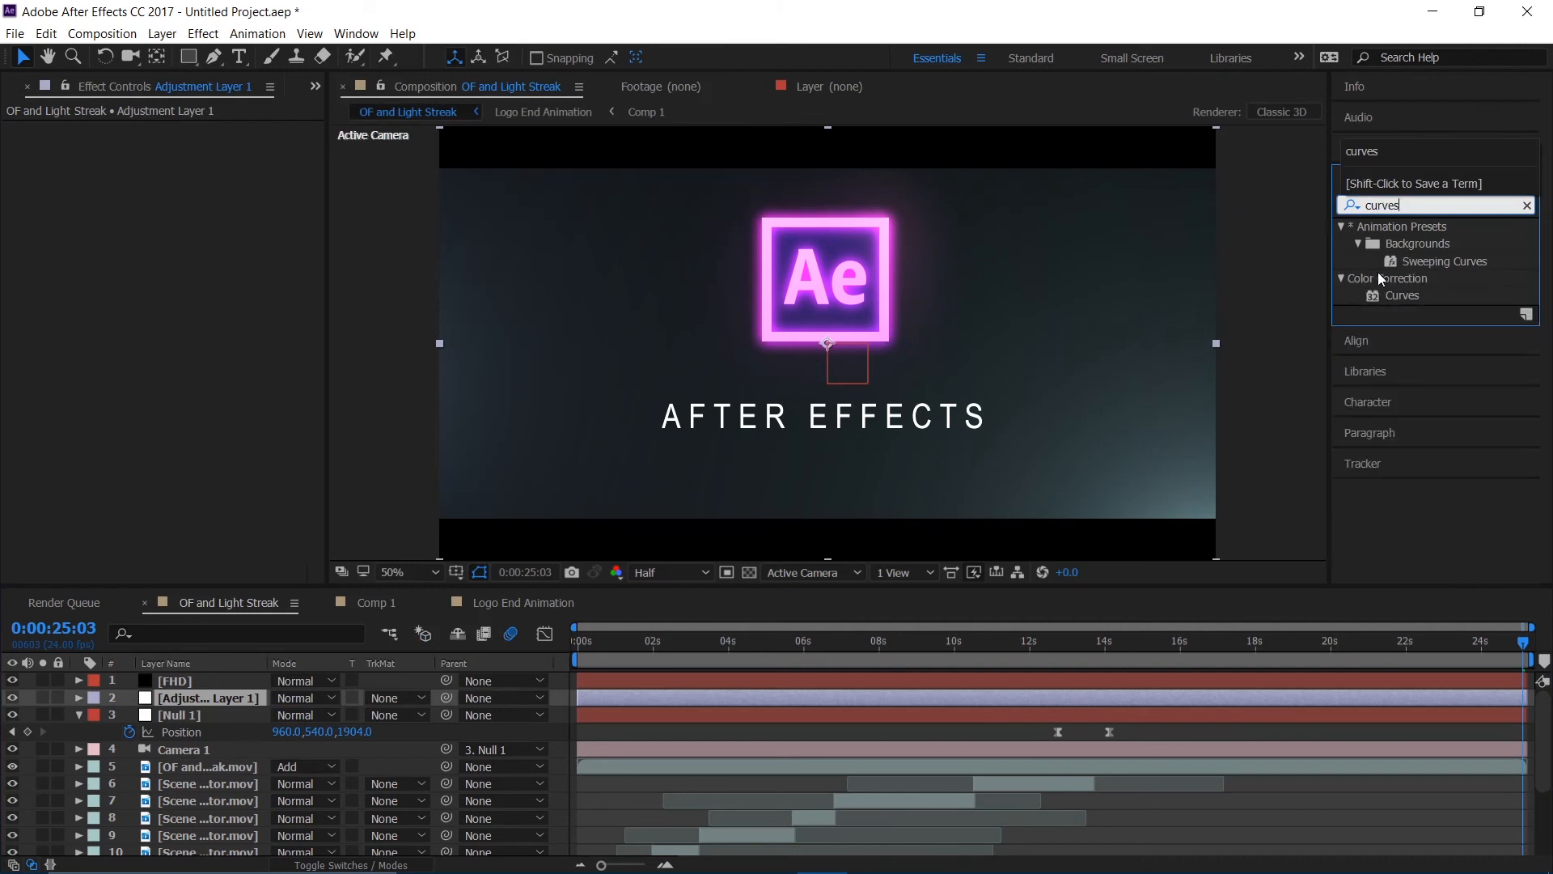
pyautogui.doubleClick(1398, 296)
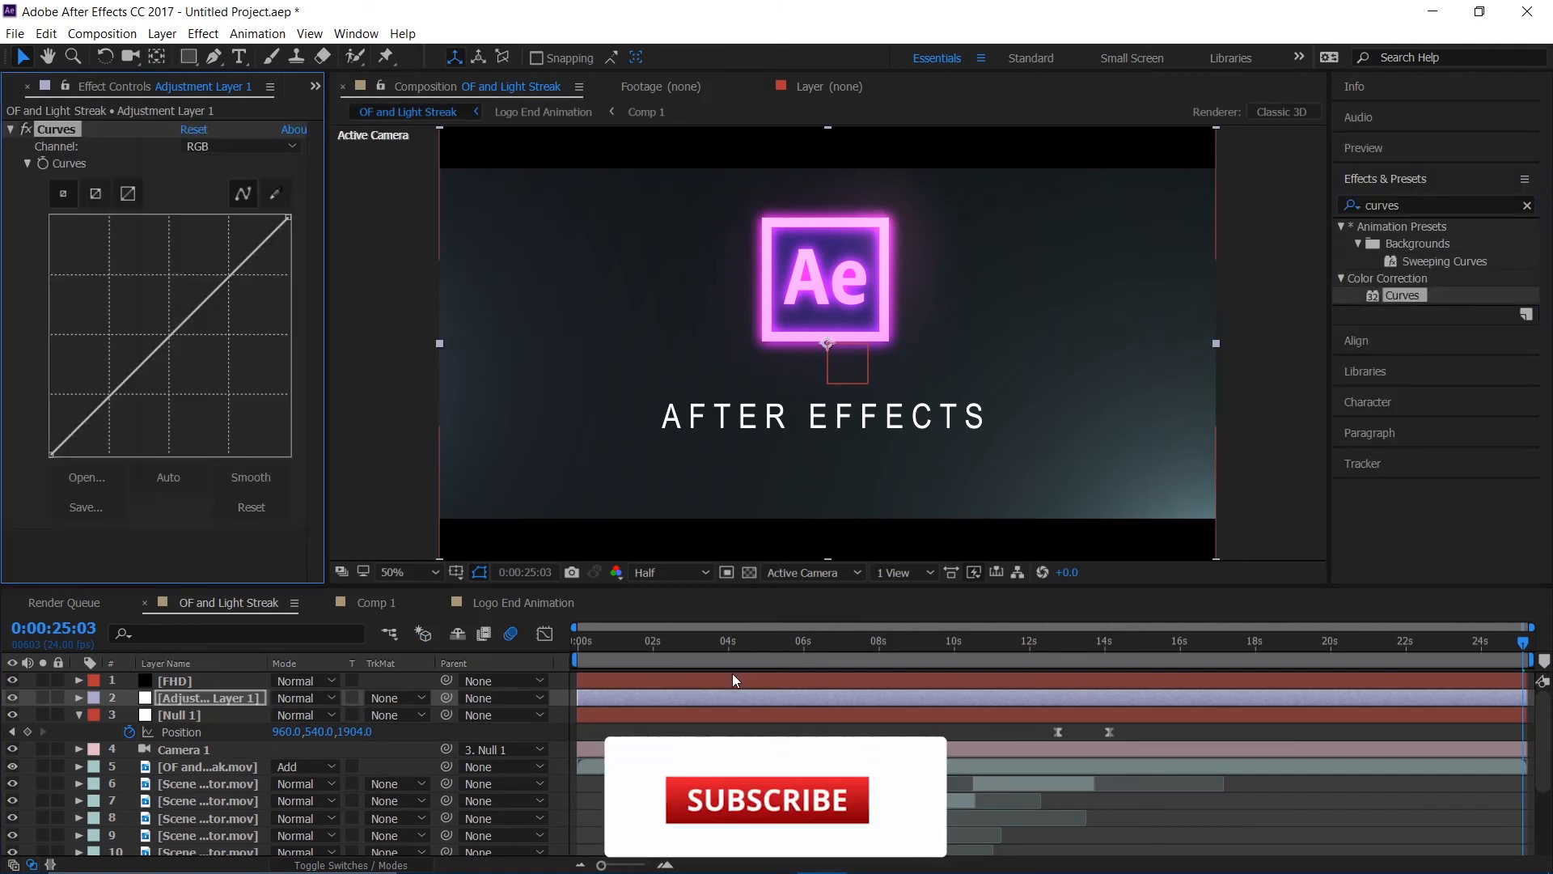
# - Shape the adjustment layer's RGB curve at about one second, pulling the shadows down and setting a midtone point slightly below the diagonal
pyautogui.moveTo(725, 668)
pyautogui.mouseDown()
pyautogui.moveTo(753, 658)
pyautogui.moveTo(621, 667)
pyautogui.mouseUp()
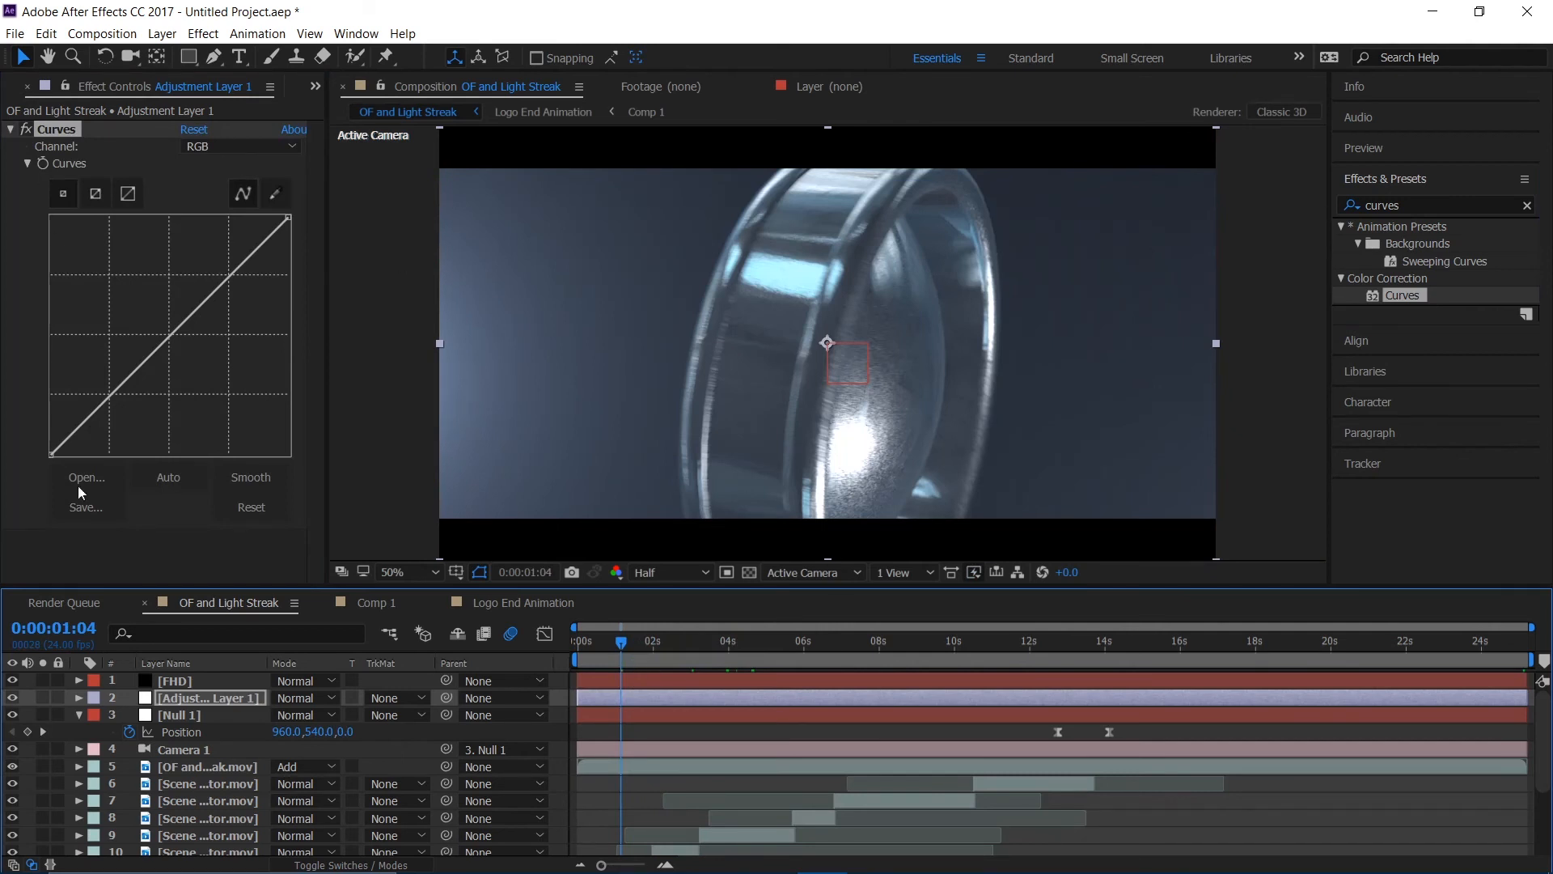
pyautogui.moveTo(91, 415); pyautogui.dragTo(105, 435)
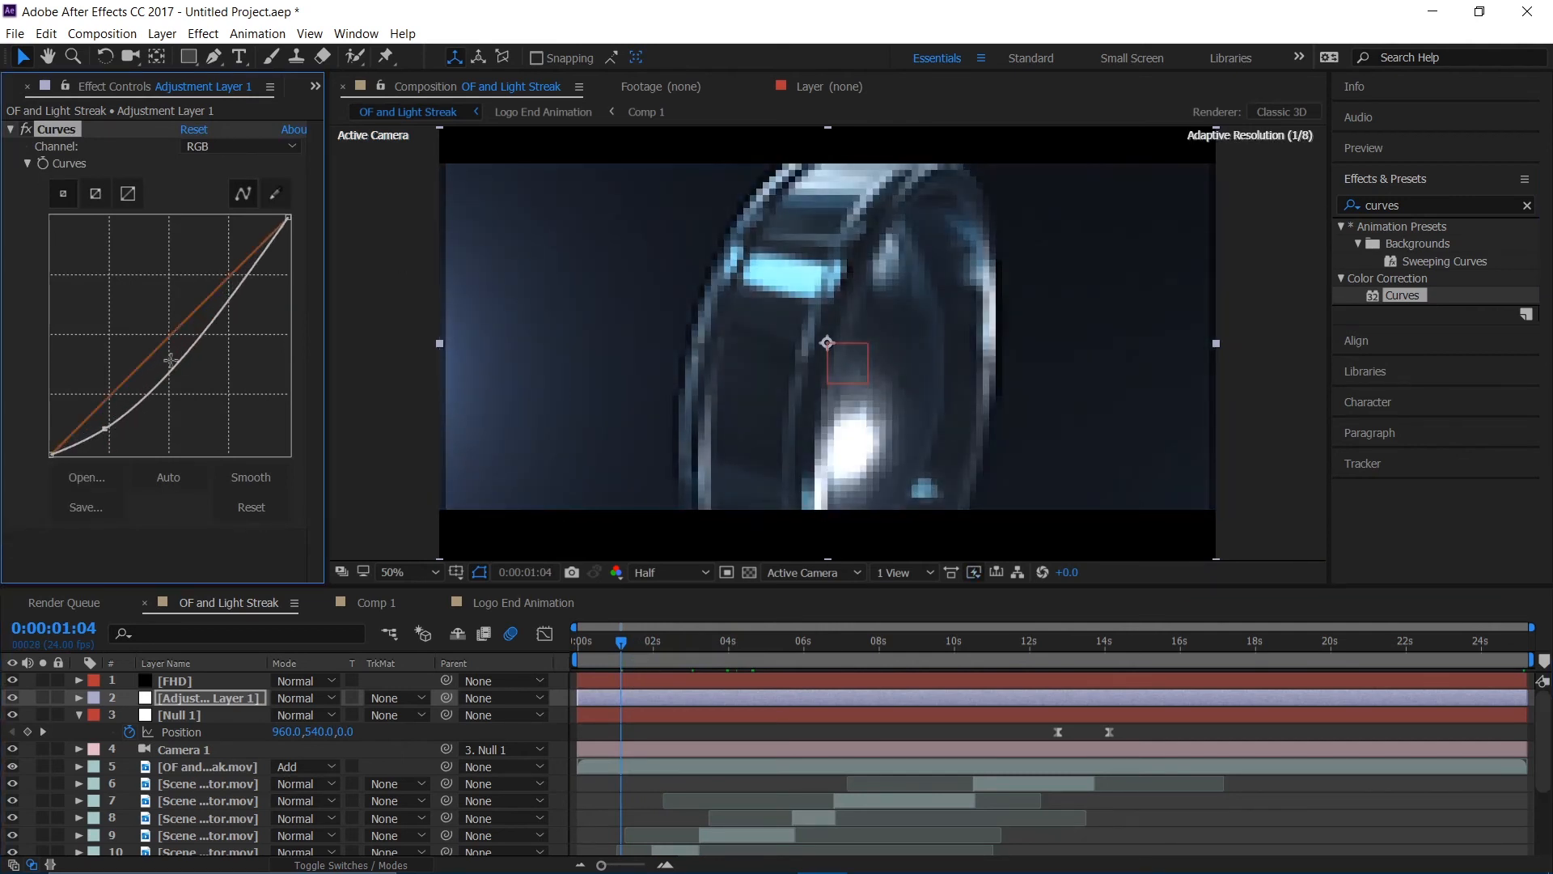
pyautogui.moveTo(183, 356); pyautogui.dragTo(173, 350)
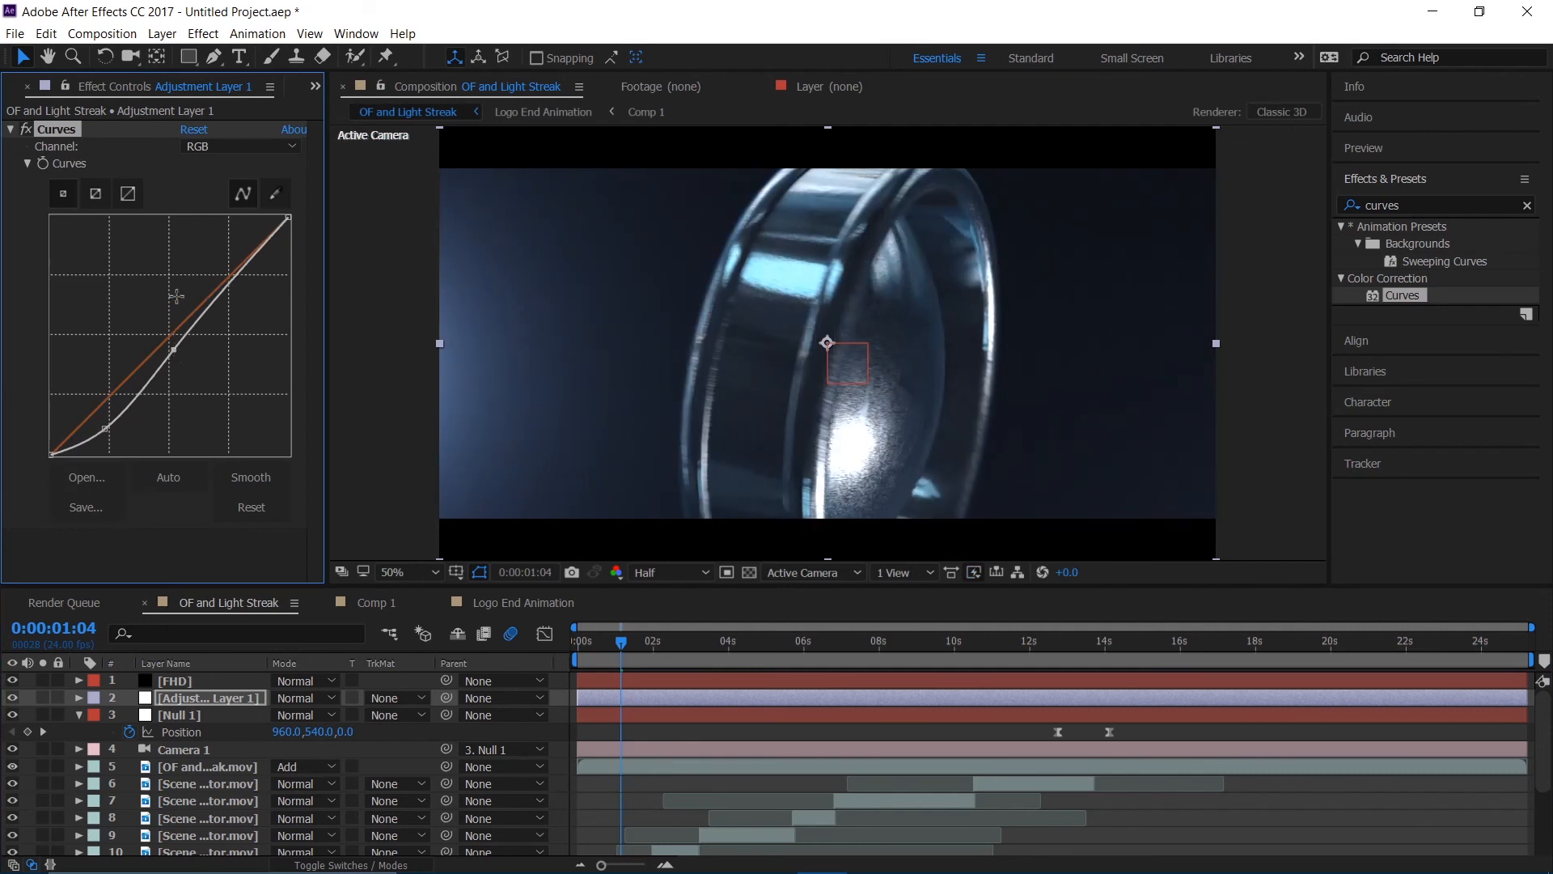
# - Fine-tune the Curves effect's Red, Green and Blue channels, slightly lowering the green highlights and raising the blue highlights for a cool tint
pyautogui.click(261, 146)
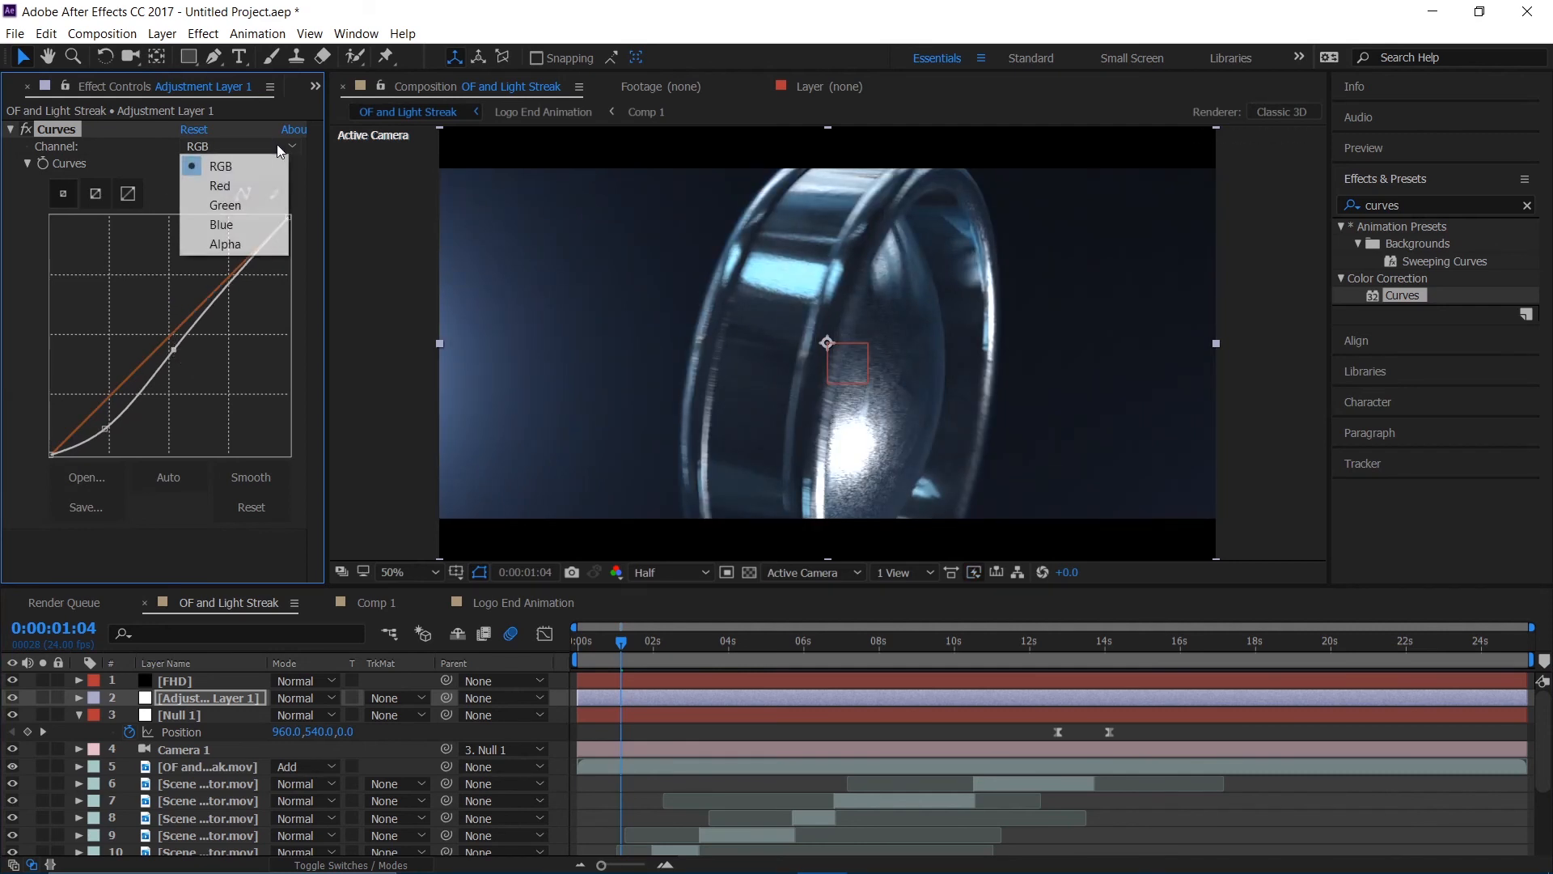
pyautogui.click(270, 191)
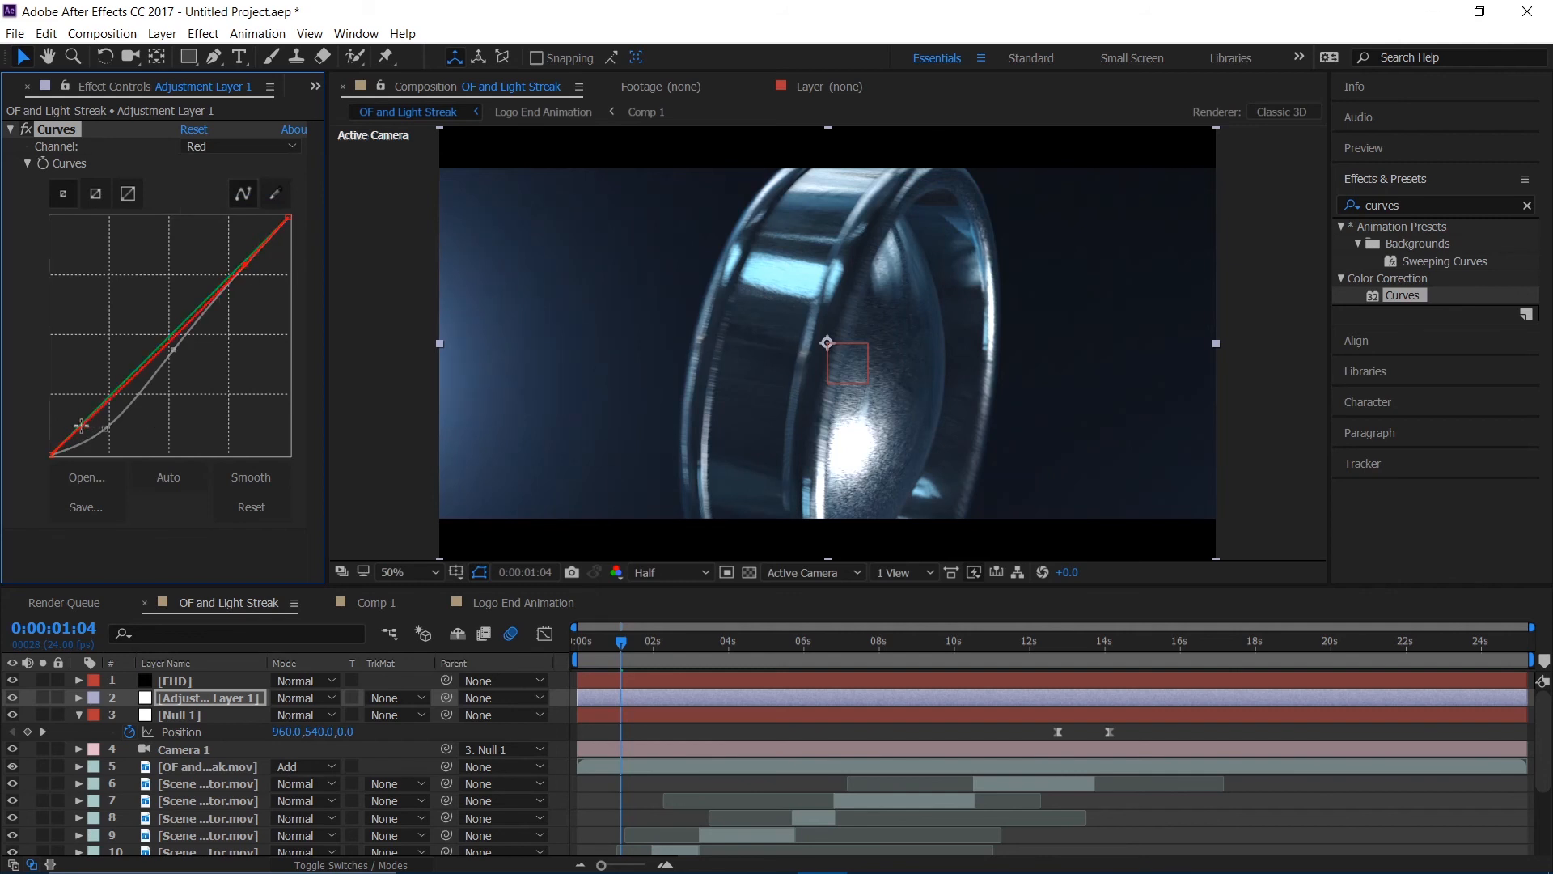
pyautogui.click(246, 148)
pyautogui.click(258, 208)
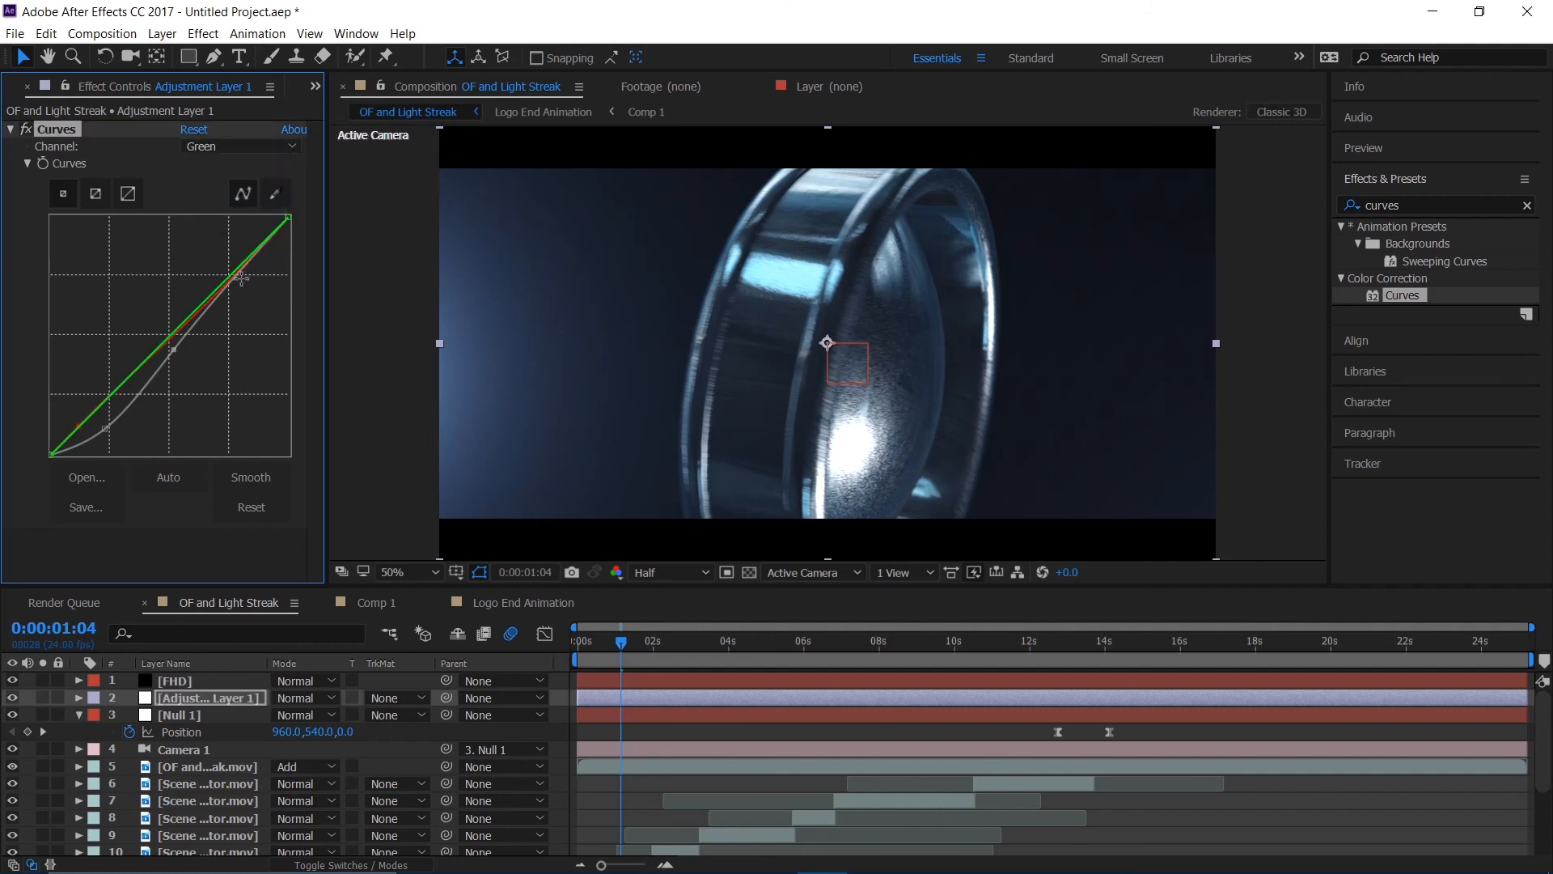
pyautogui.moveTo(240, 276); pyautogui.dragTo(239, 271)
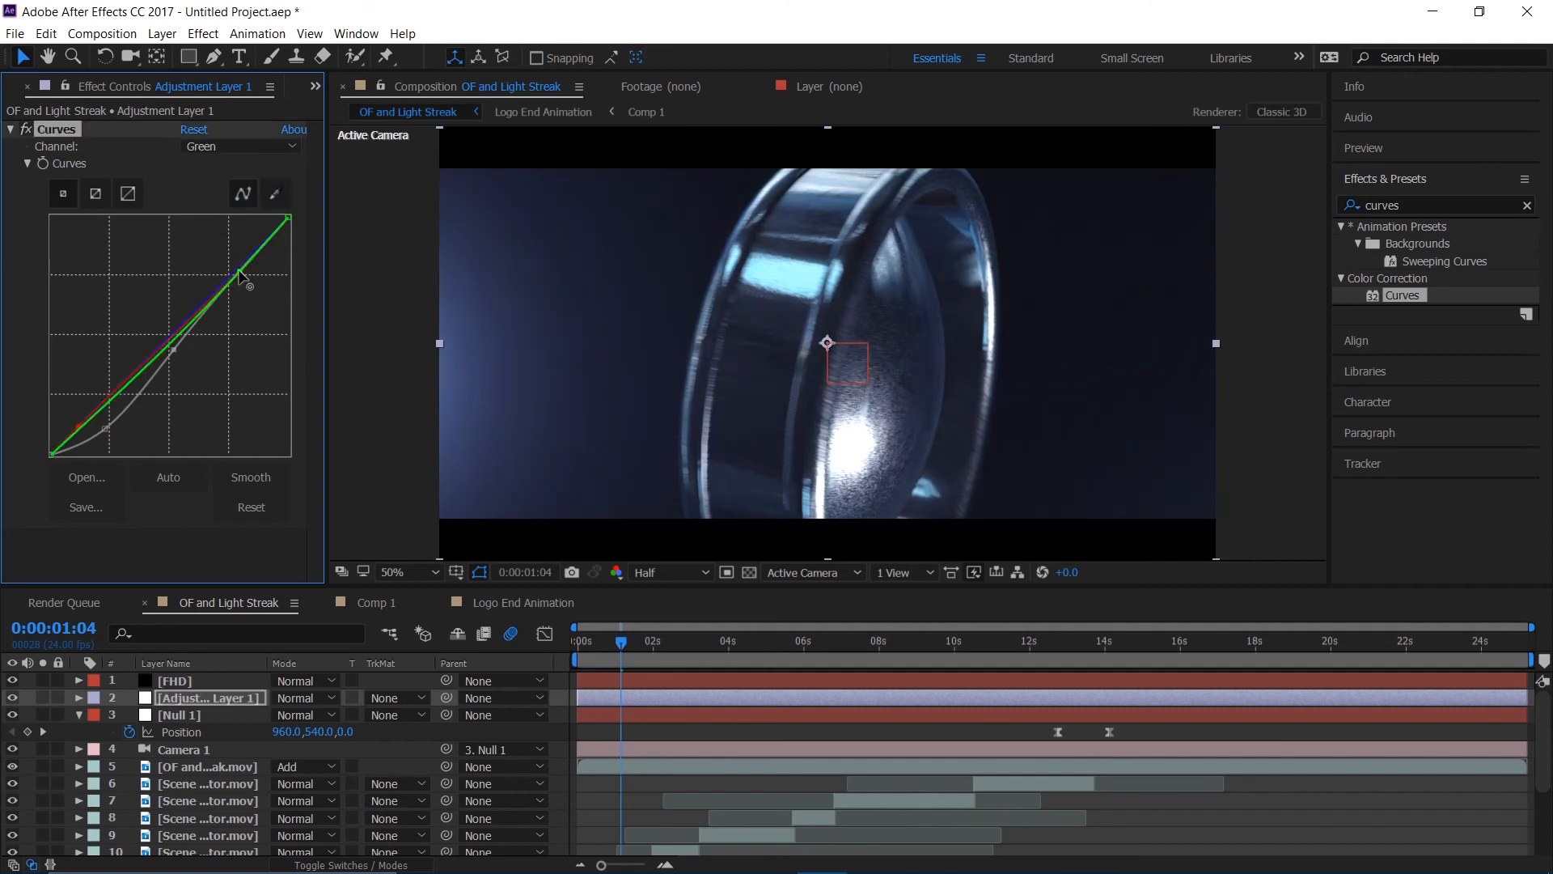
pyautogui.moveTo(77, 430); pyautogui.dragTo(74, 430)
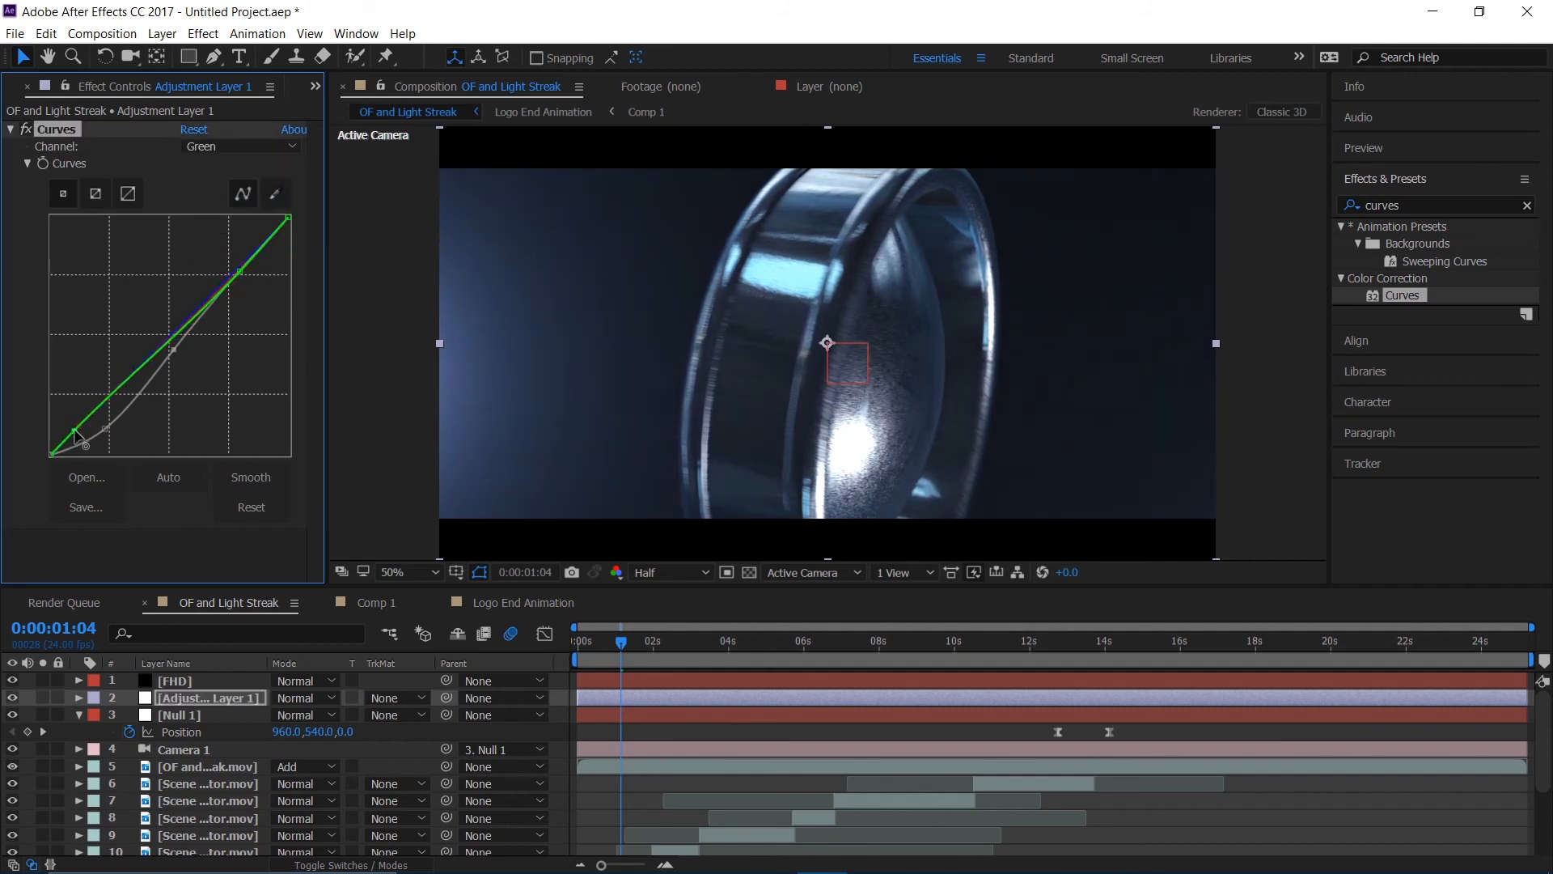
pyautogui.click(217, 149)
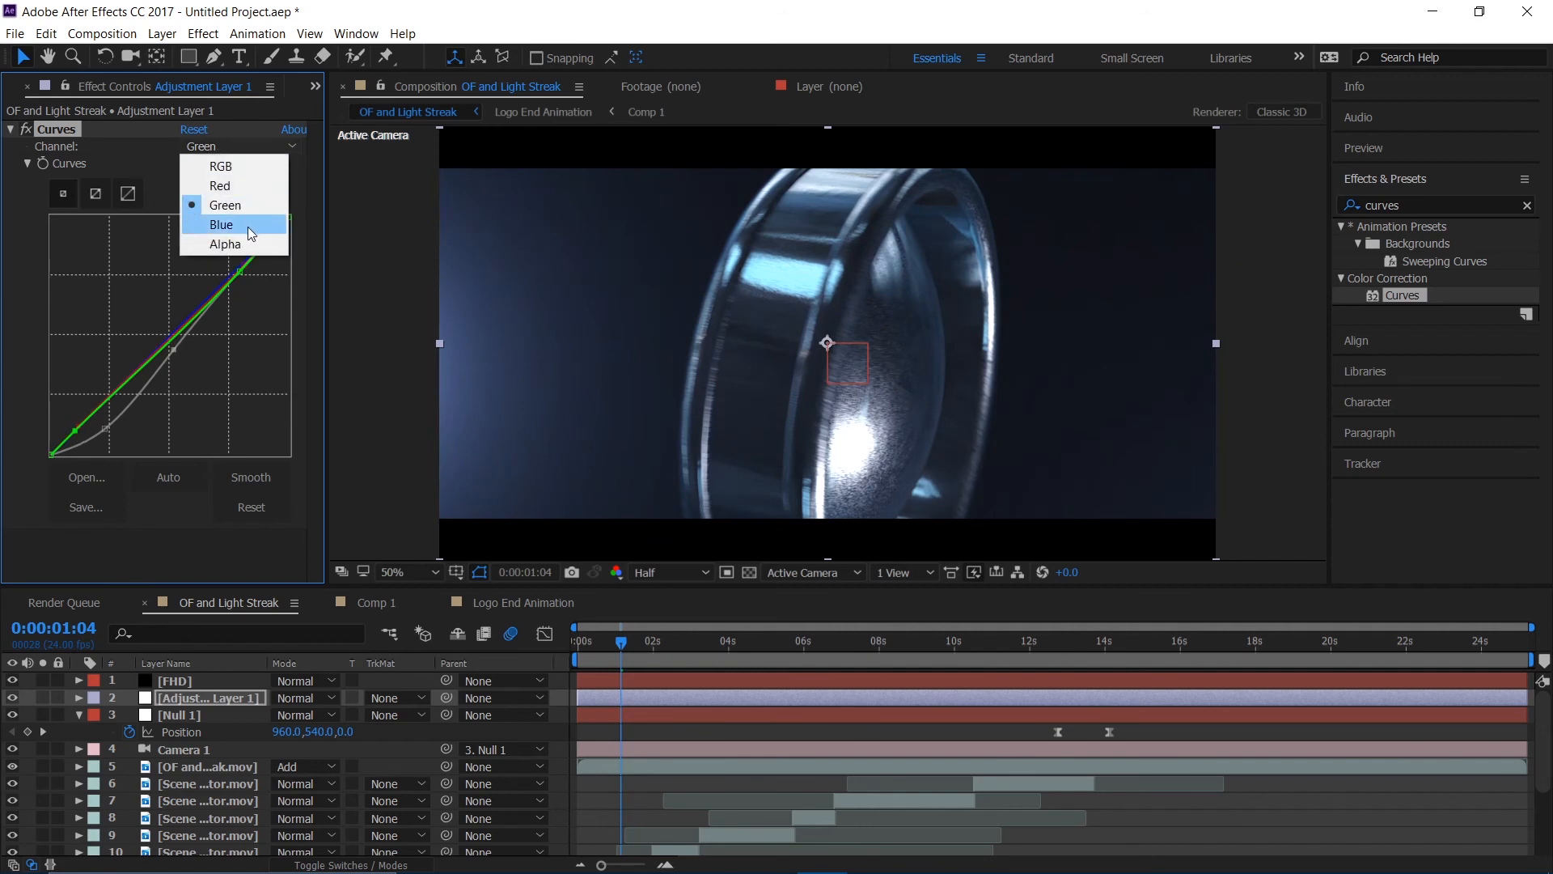
pyautogui.click(248, 225)
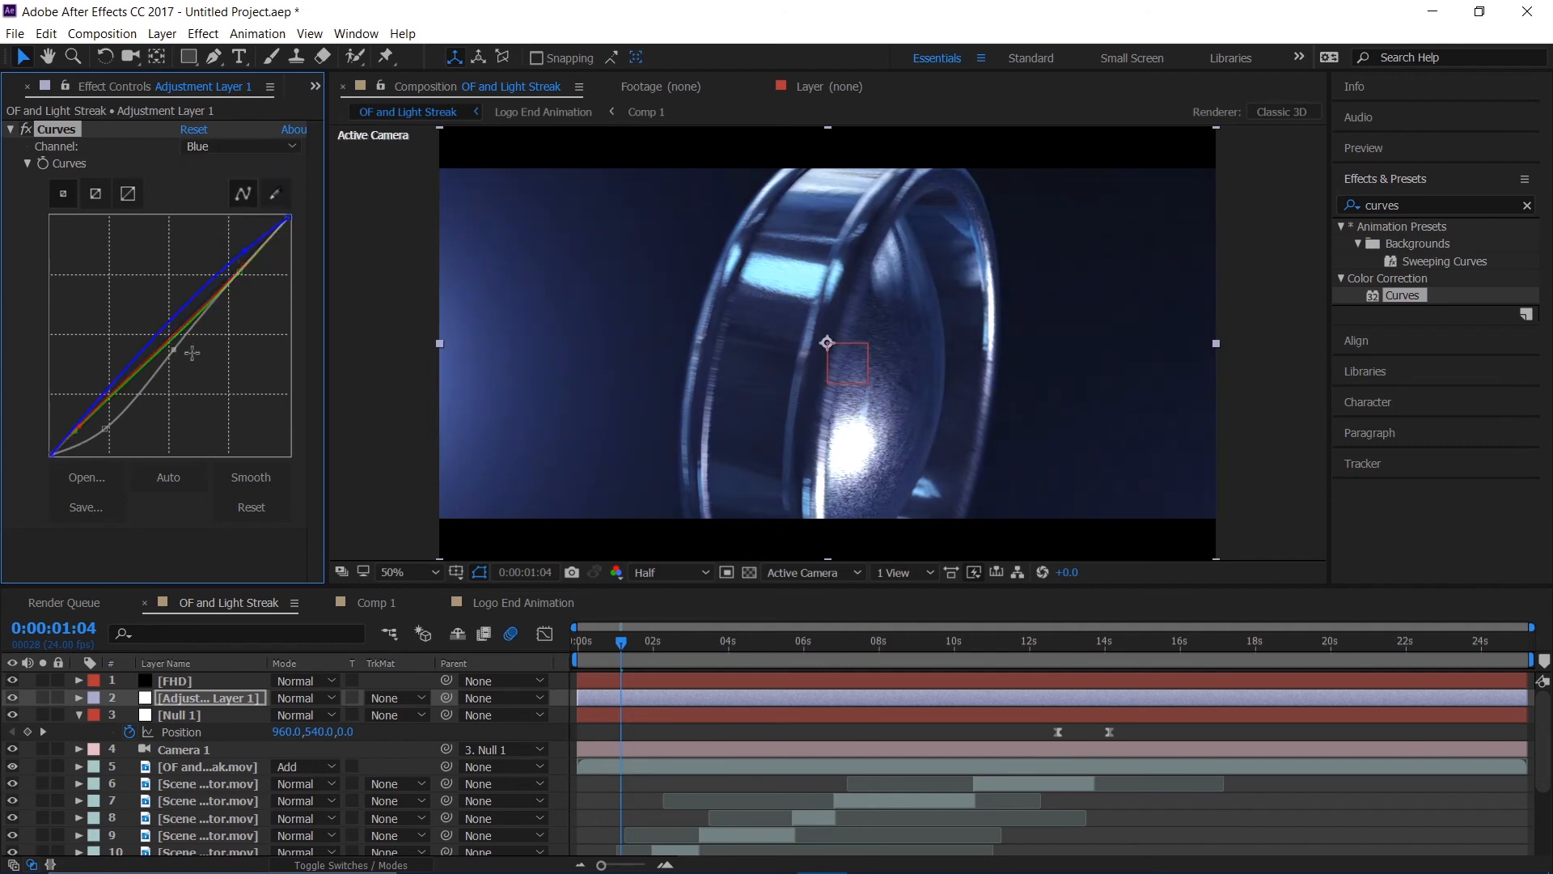
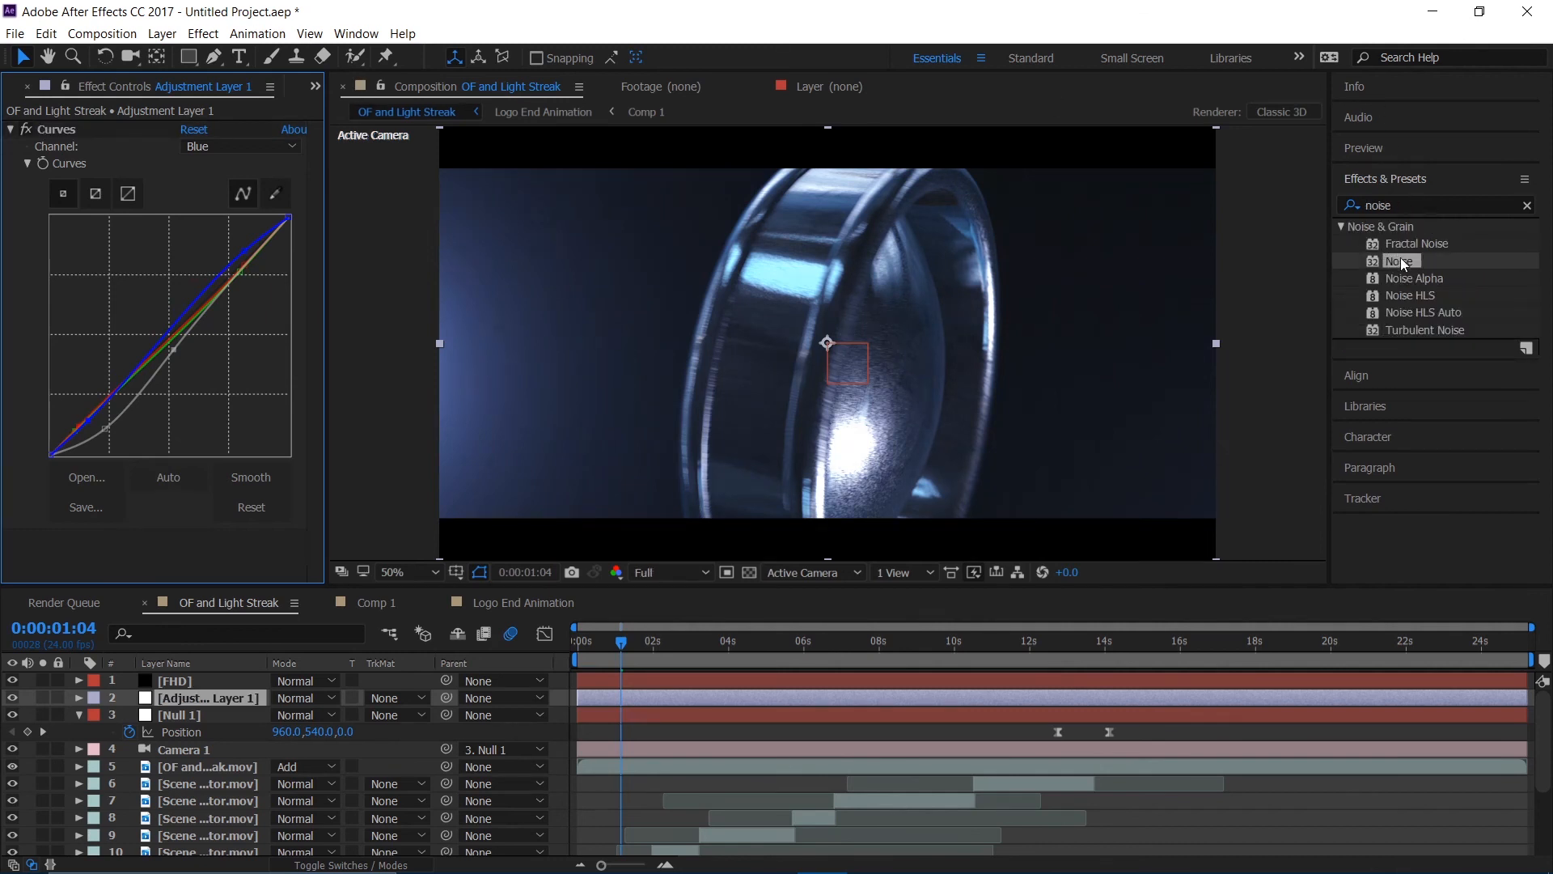
# - Apply the Noise effect to the adjustment layer with Amount of Noise at 7% and Use Color Noise turned off
pyautogui.moveTo(1403, 263); pyautogui.dragTo(274, 552)
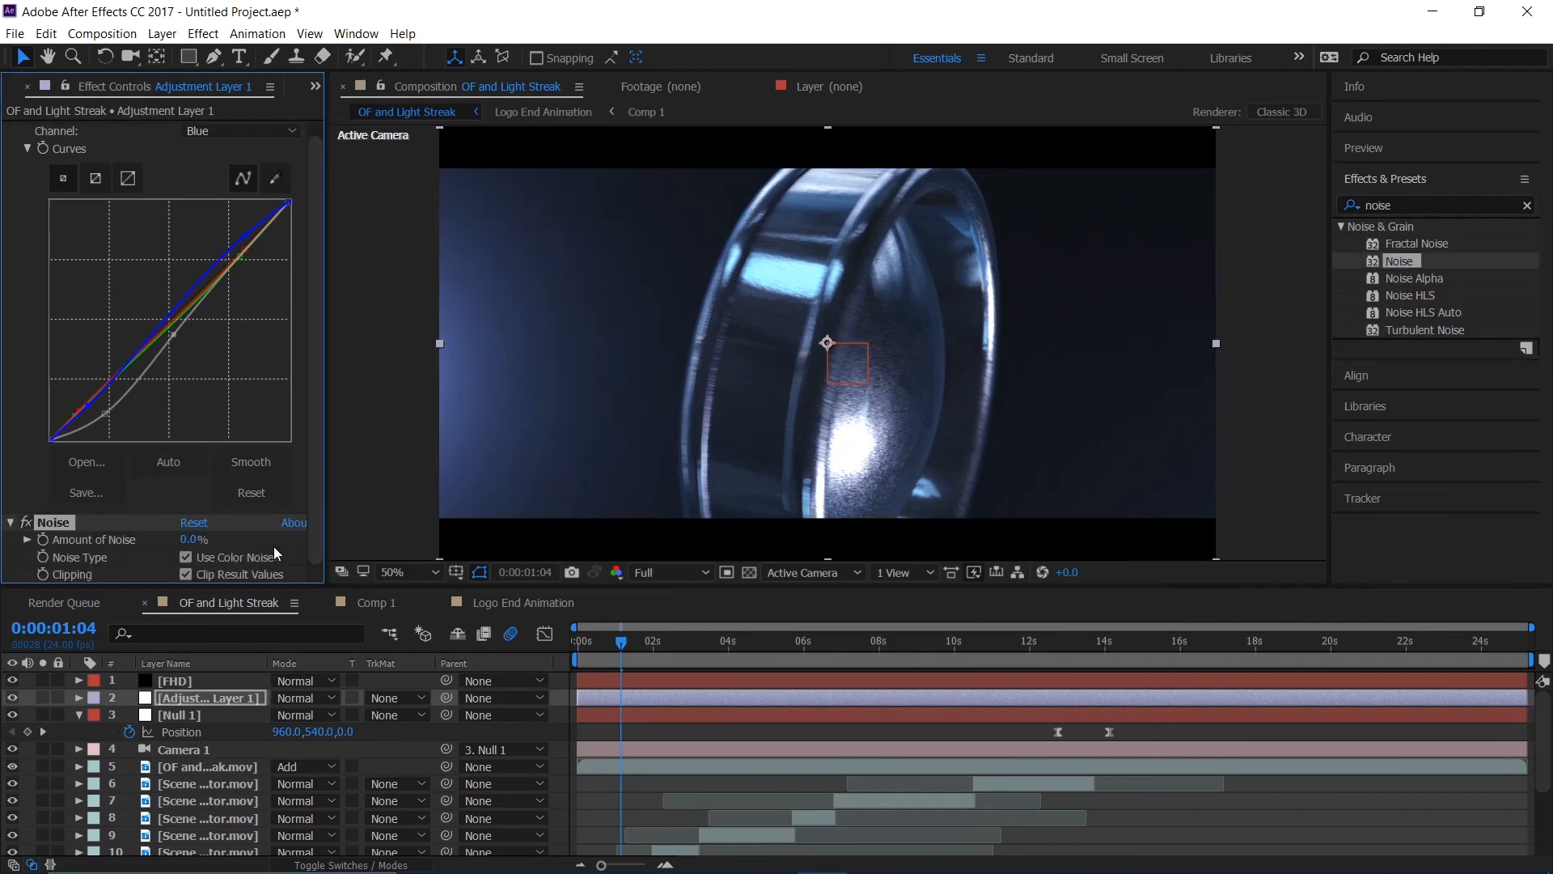
pyautogui.scroll(3, 450, 309)
pyautogui.scroll(-2, 466, 327)
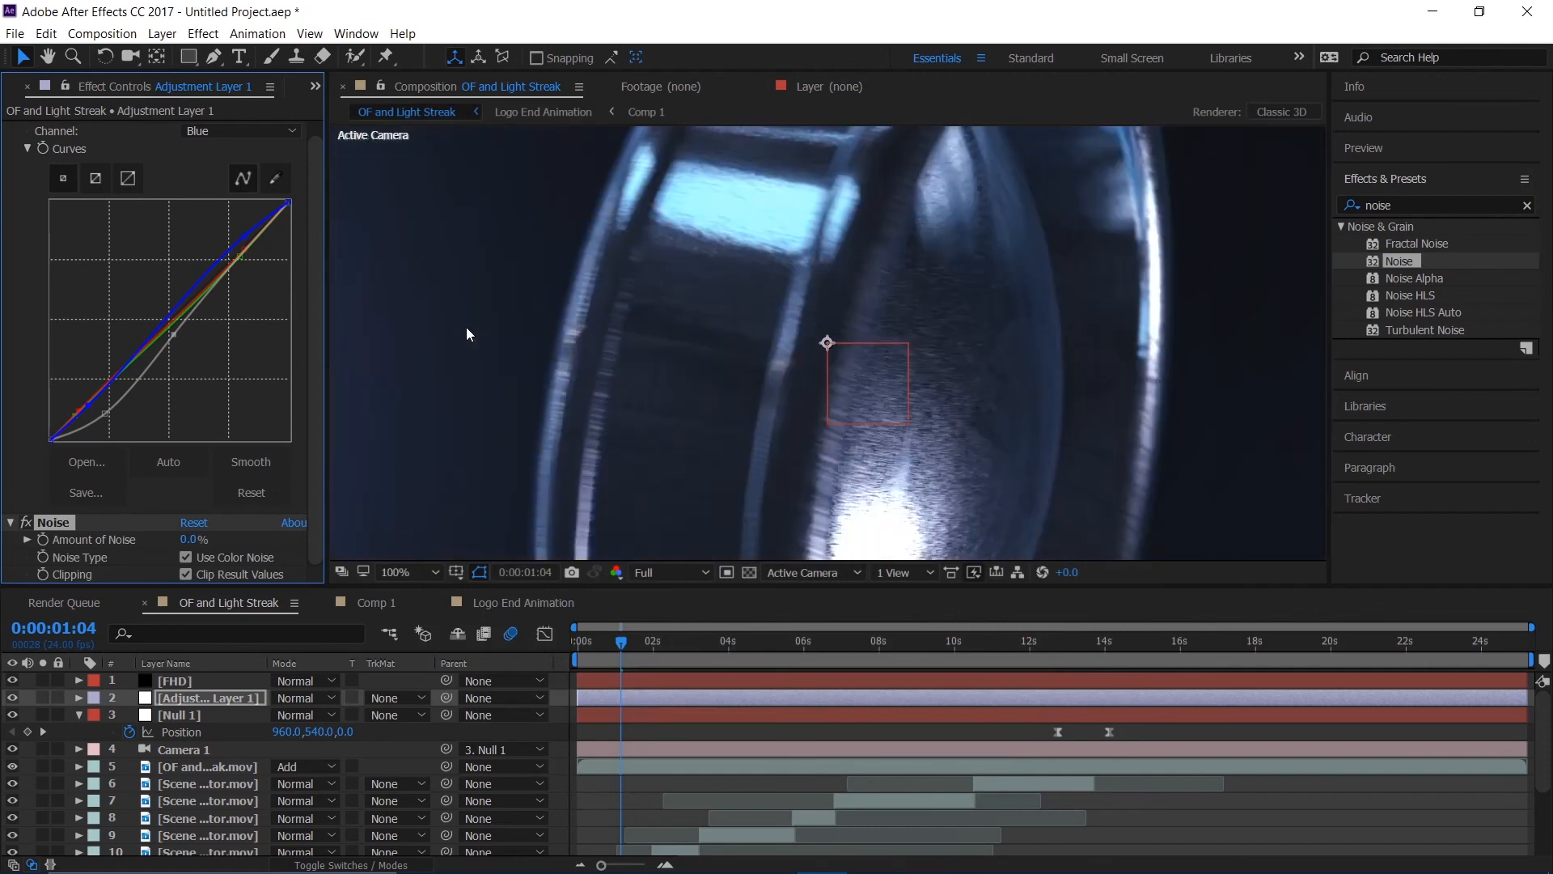
pyautogui.press('space')
pyautogui.moveTo(479, 319); pyautogui.dragTo(808, 280)
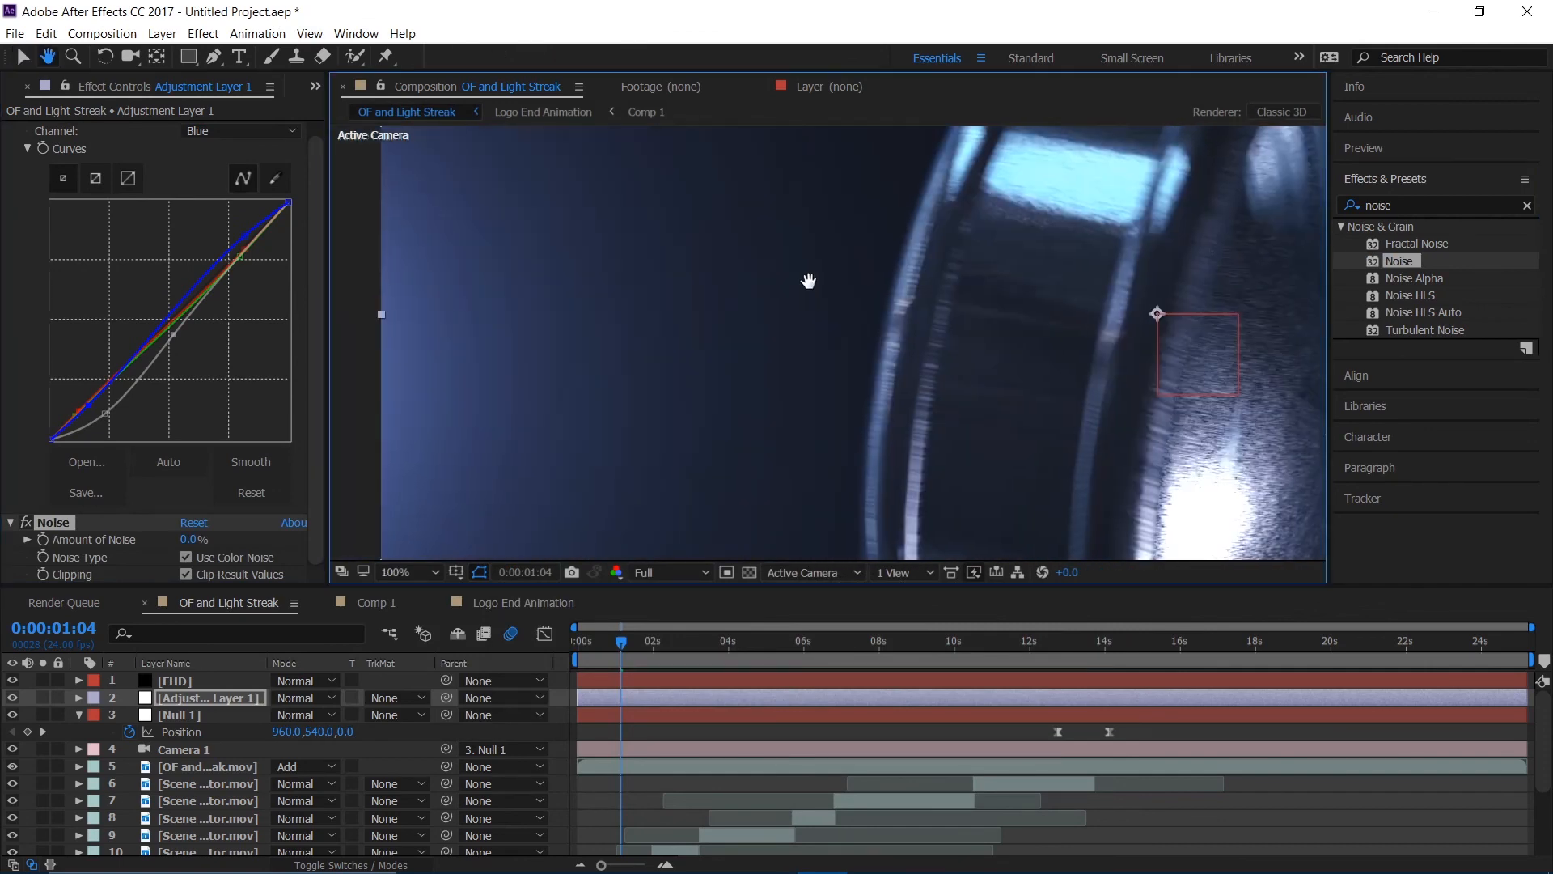
pyautogui.click(191, 556)
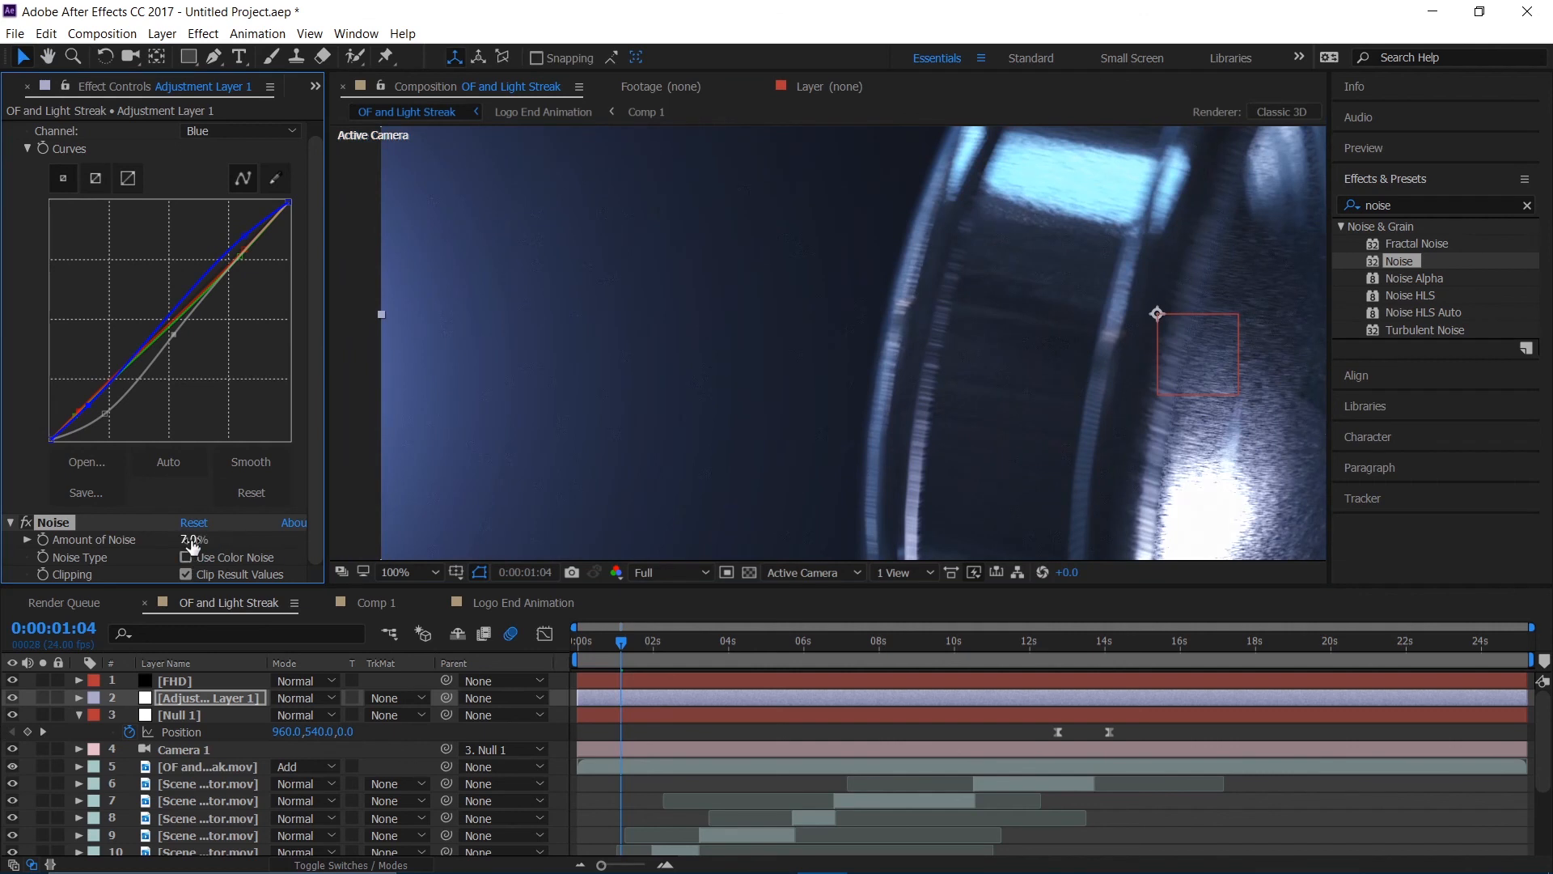
# - Preview the graded composition from the first frame at half resolution with the whole frame in view
pyautogui.scroll(-2, 820, 376)
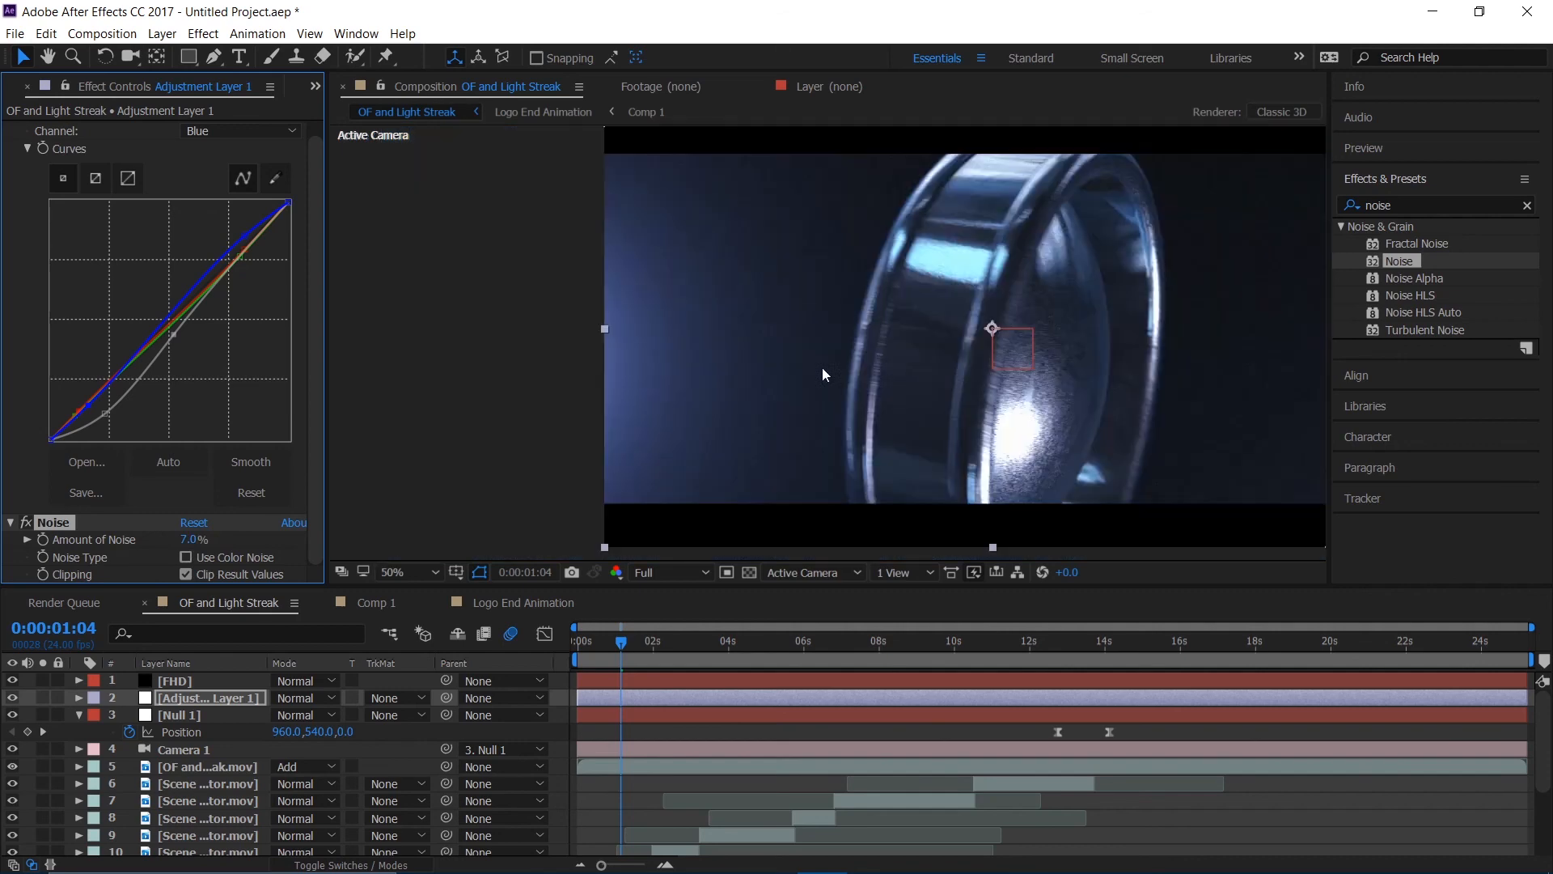
pyautogui.scroll(-2, 823, 369)
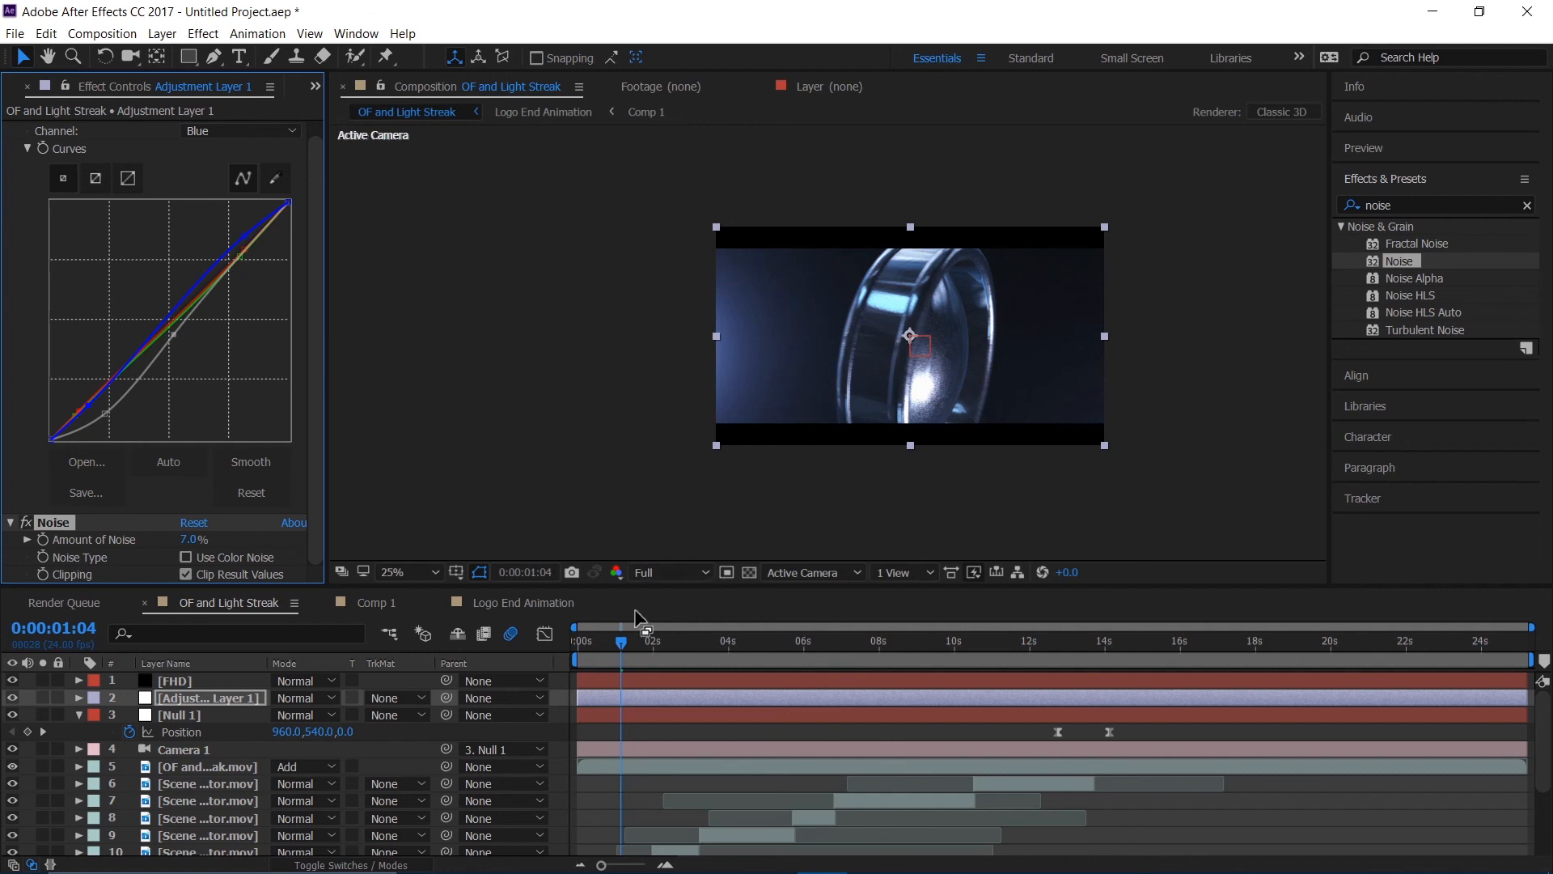
pyautogui.moveTo(605, 642); pyautogui.dragTo(566, 642)
pyautogui.click(681, 572)
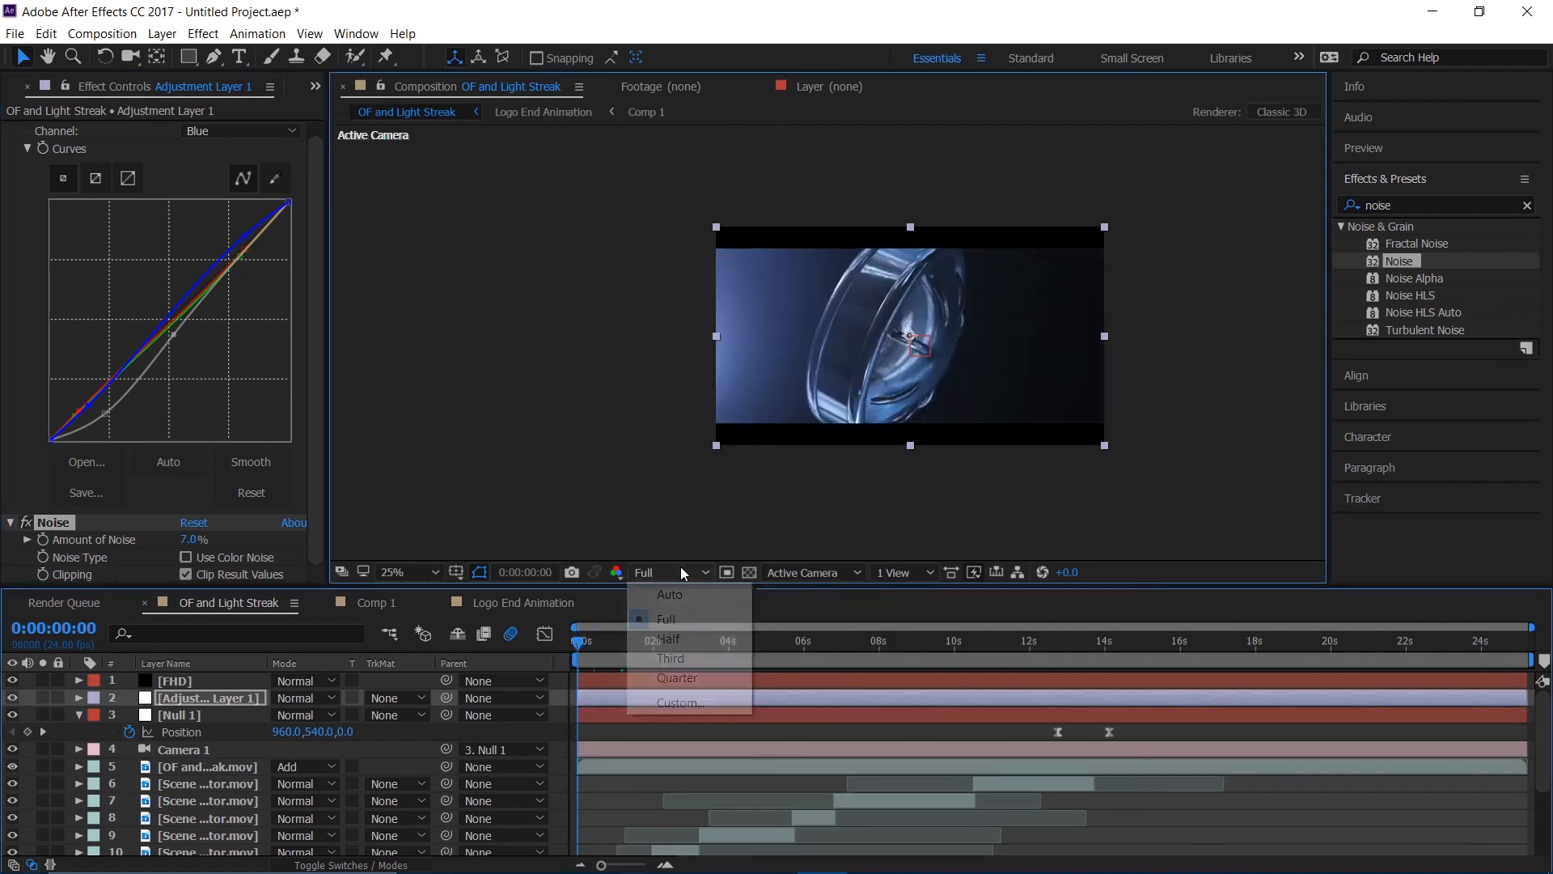
pyautogui.click(678, 638)
pyautogui.press('space')
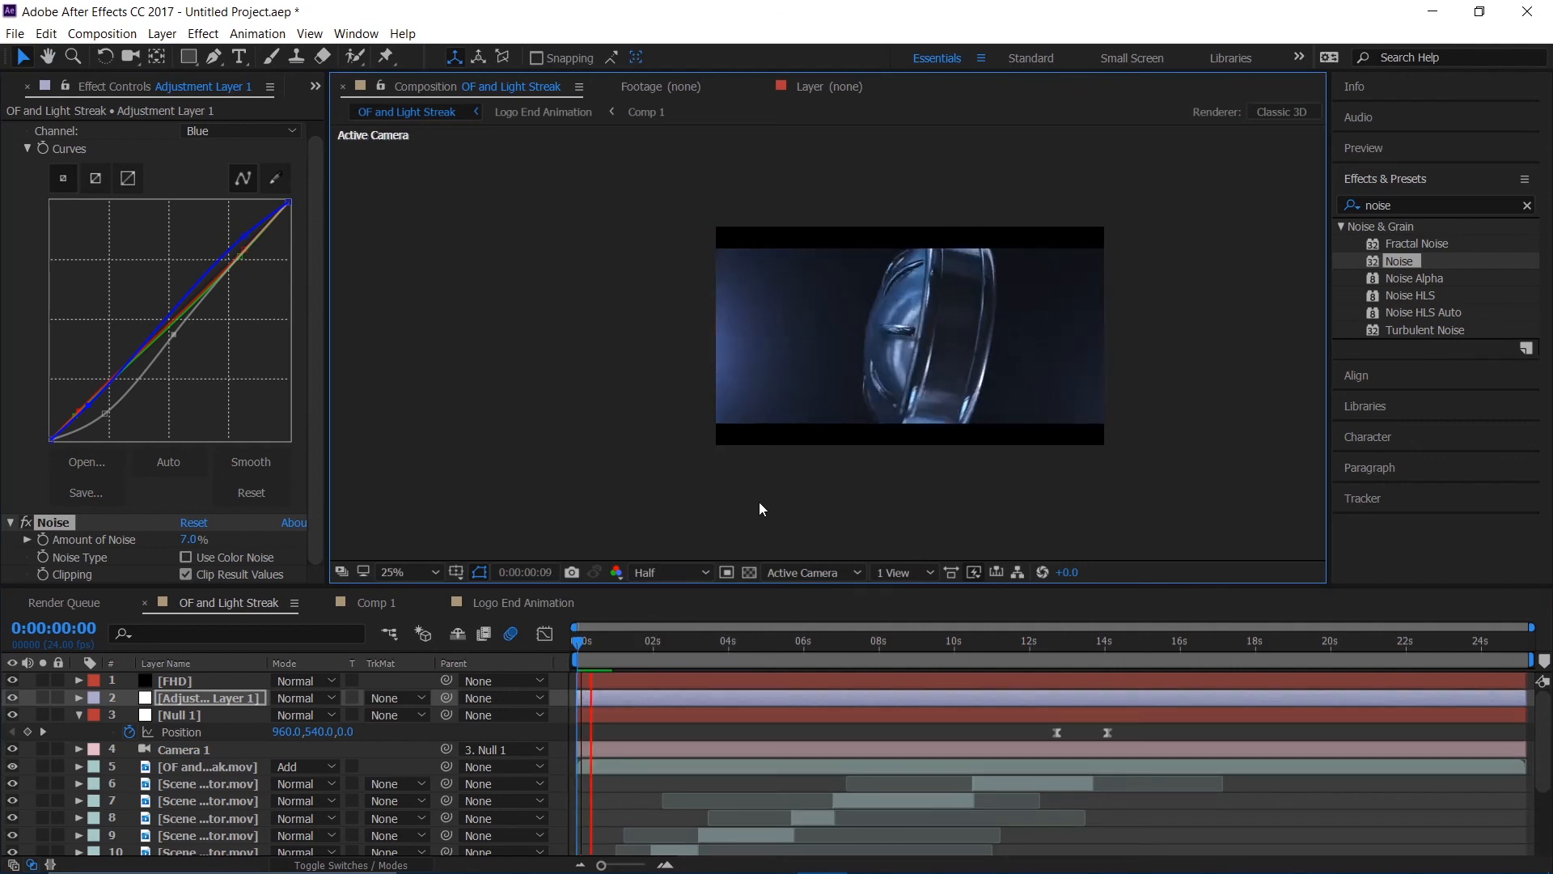